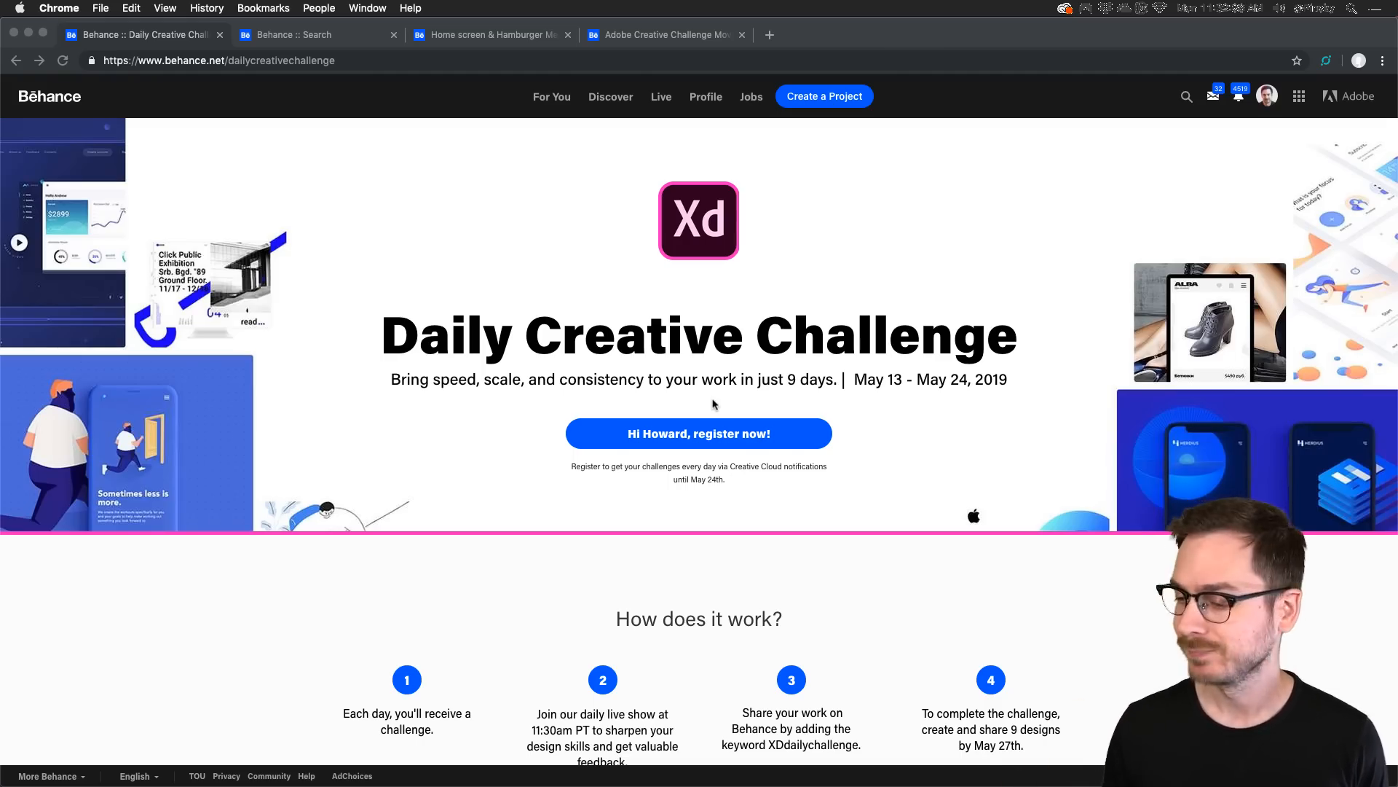
# Review the Daily Creative Challenge page, covering the "How does it work?" instructions and the Next Steps section
pyautogui.scroll(-3, 713, 403)
pyautogui.scroll(-1, 713, 404)
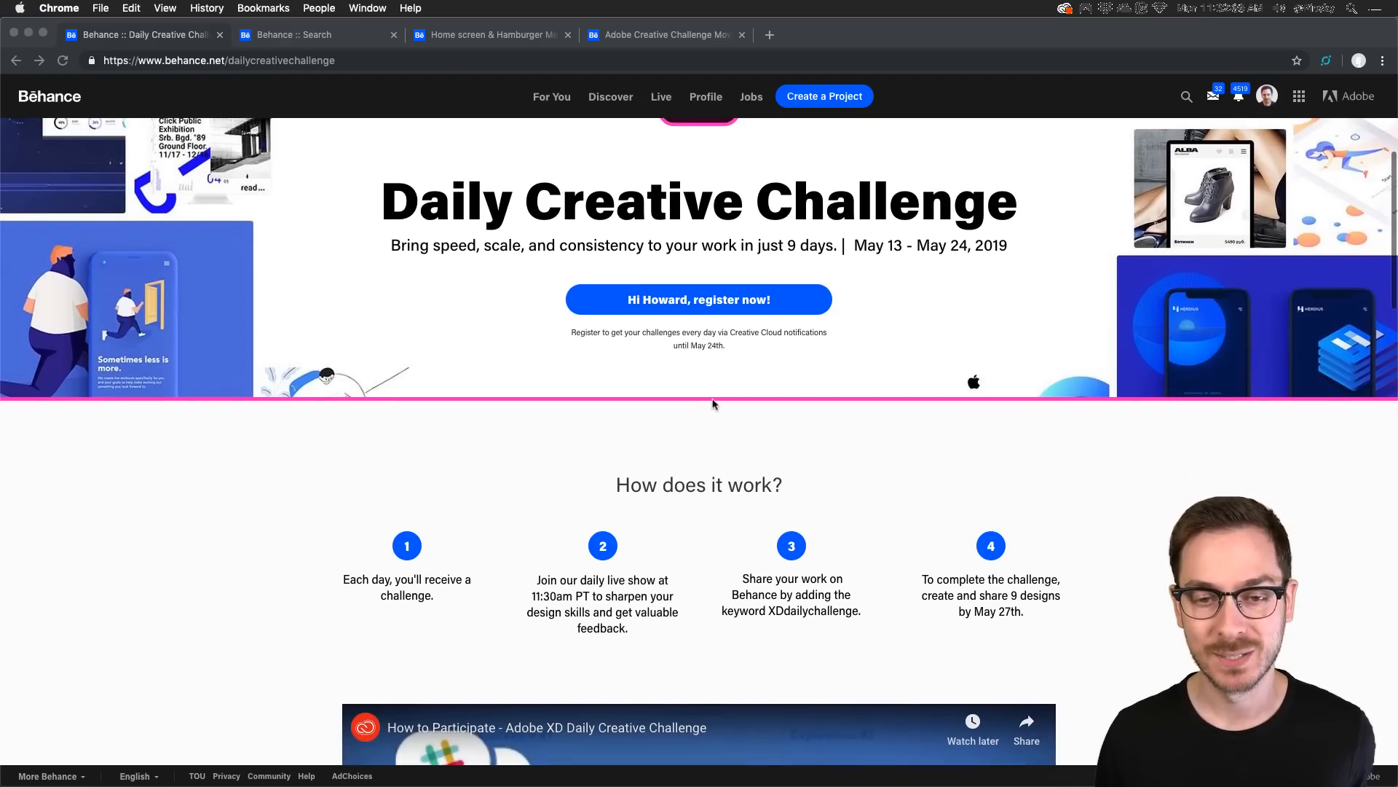
pyautogui.scroll(-1, 713, 403)
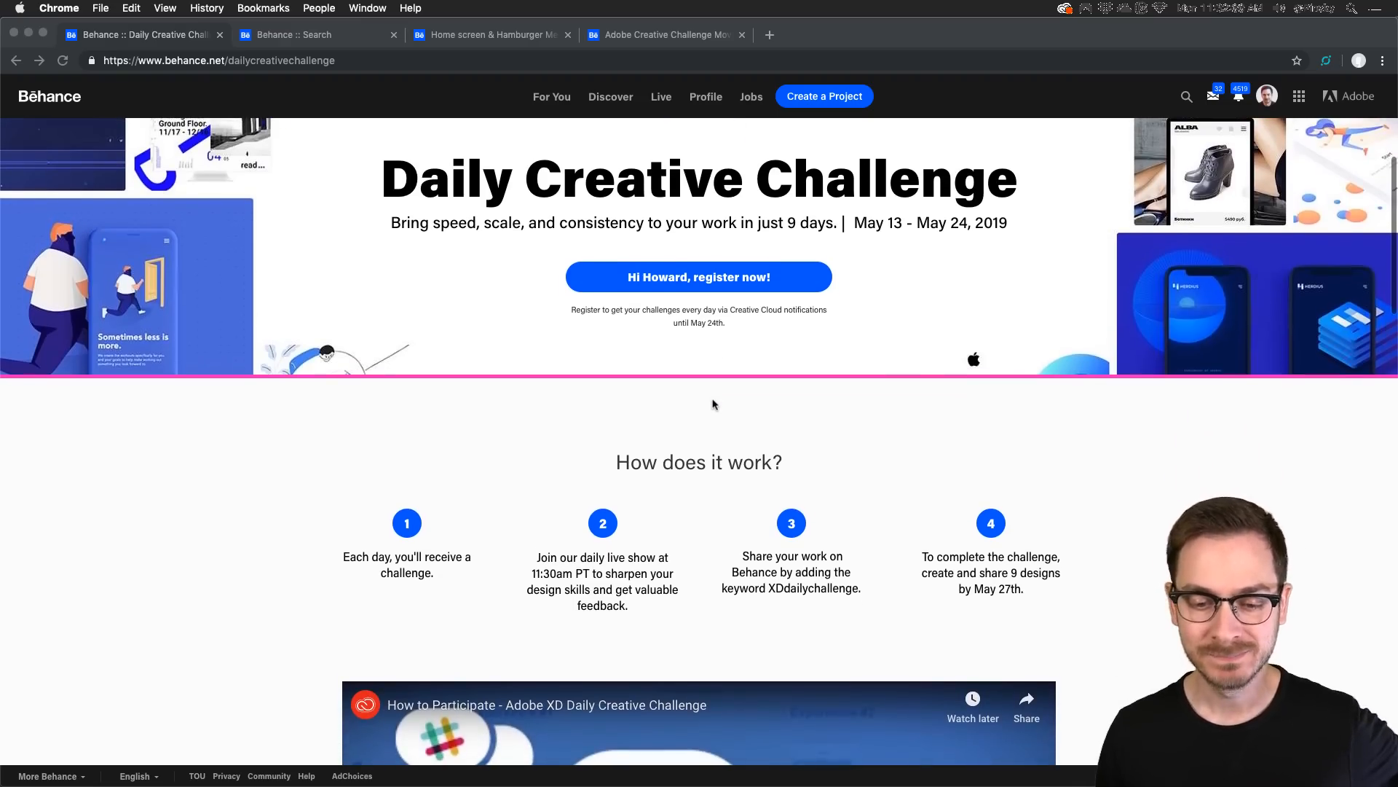
pyautogui.scroll(-3, 370, 435)
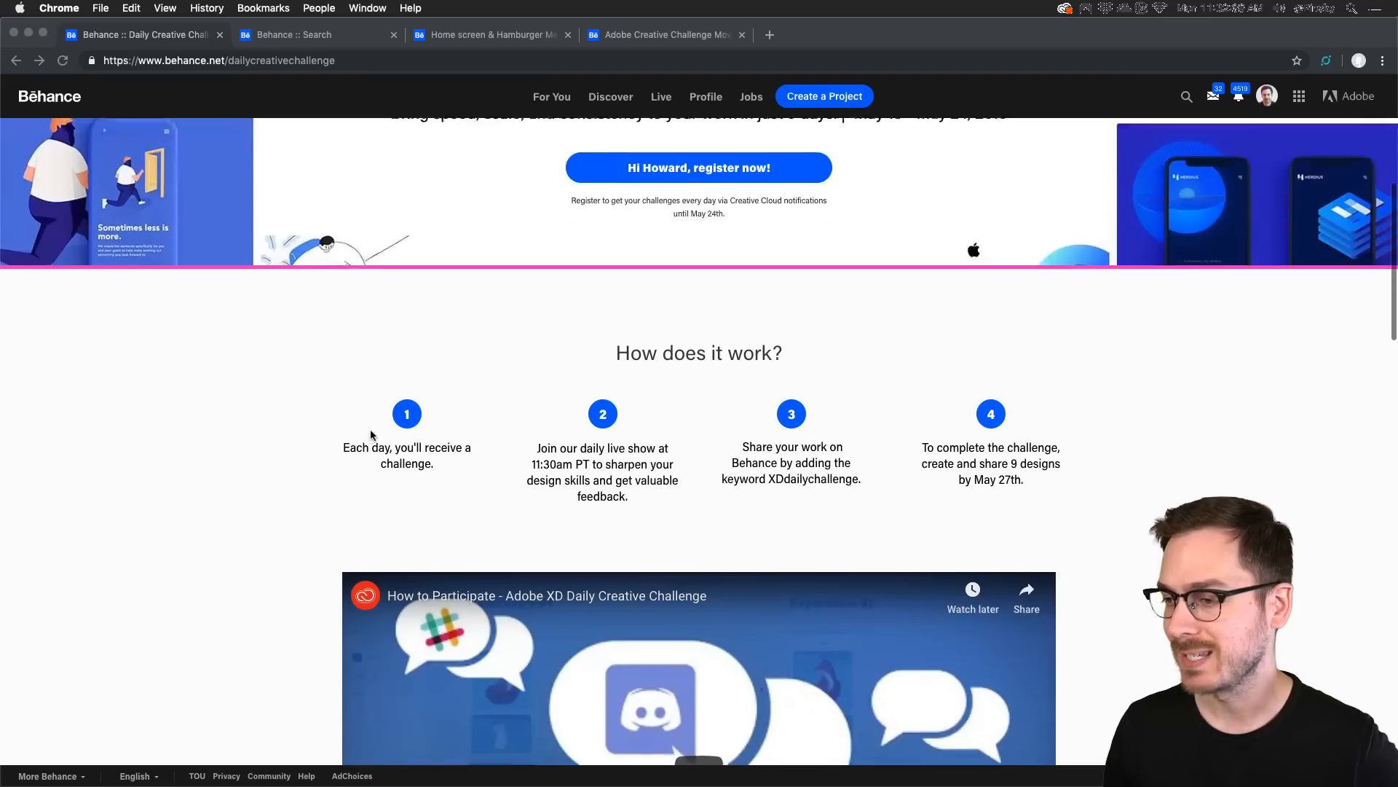
pyautogui.scroll(-1, 370, 435)
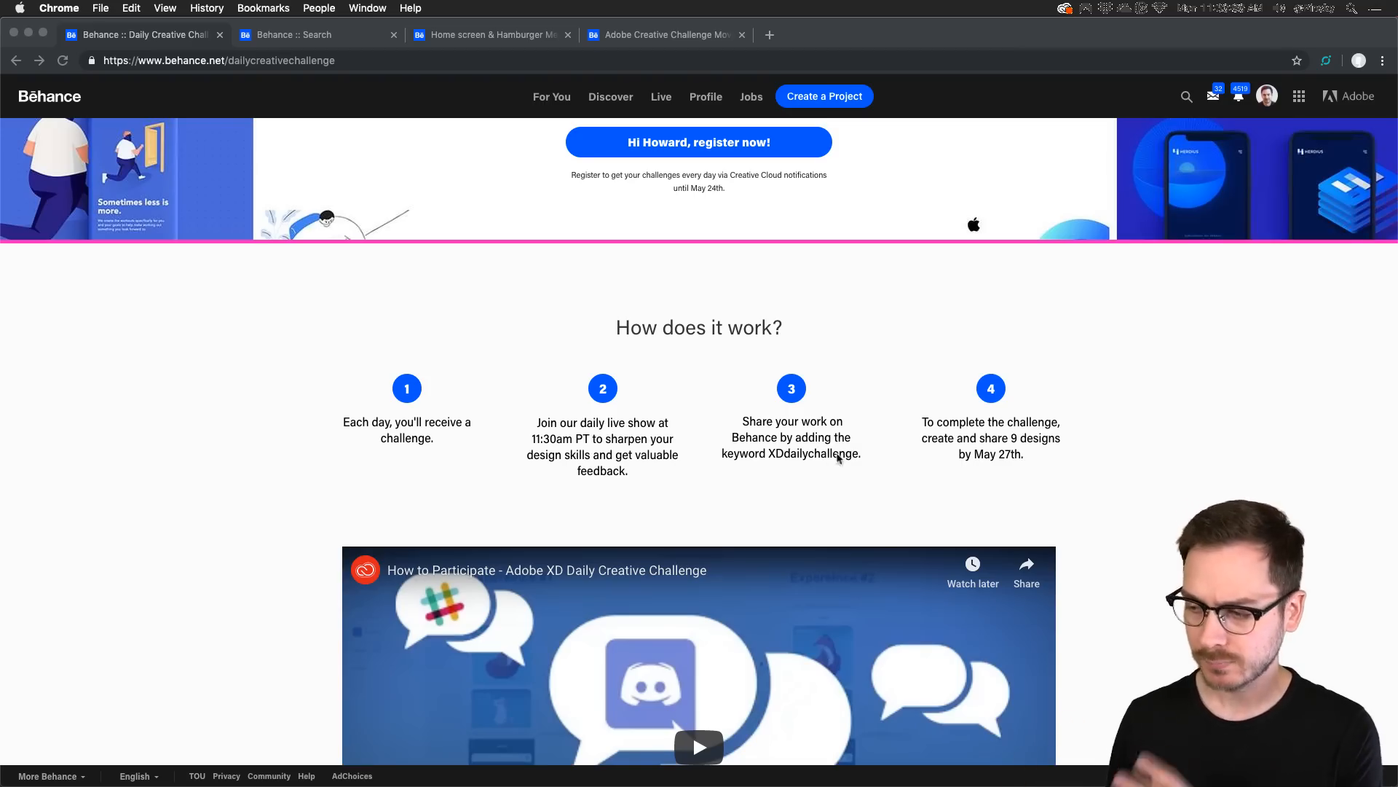
pyautogui.click(866, 436)
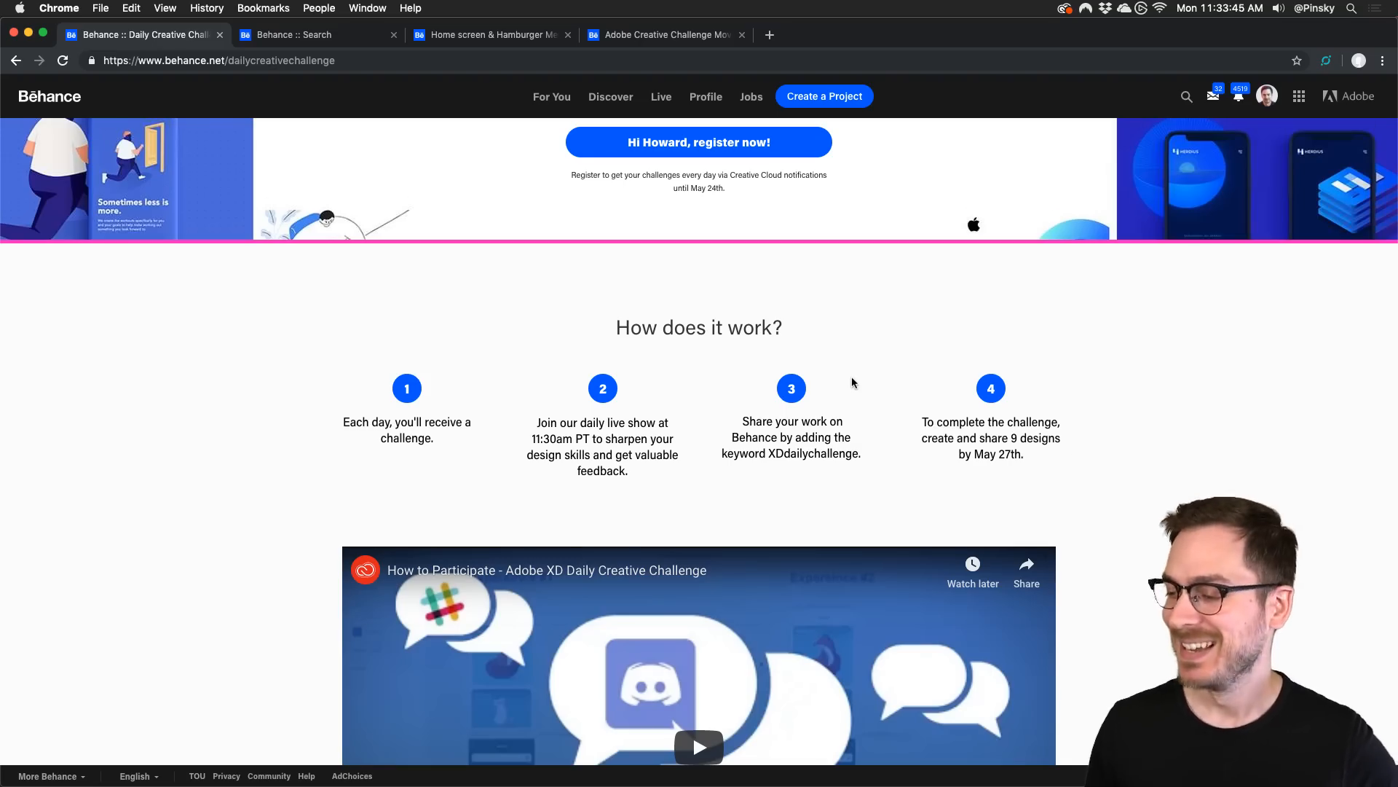
pyautogui.scroll(-5, 852, 381)
pyautogui.scroll(-4, 196, 360)
pyautogui.scroll(-4, 197, 359)
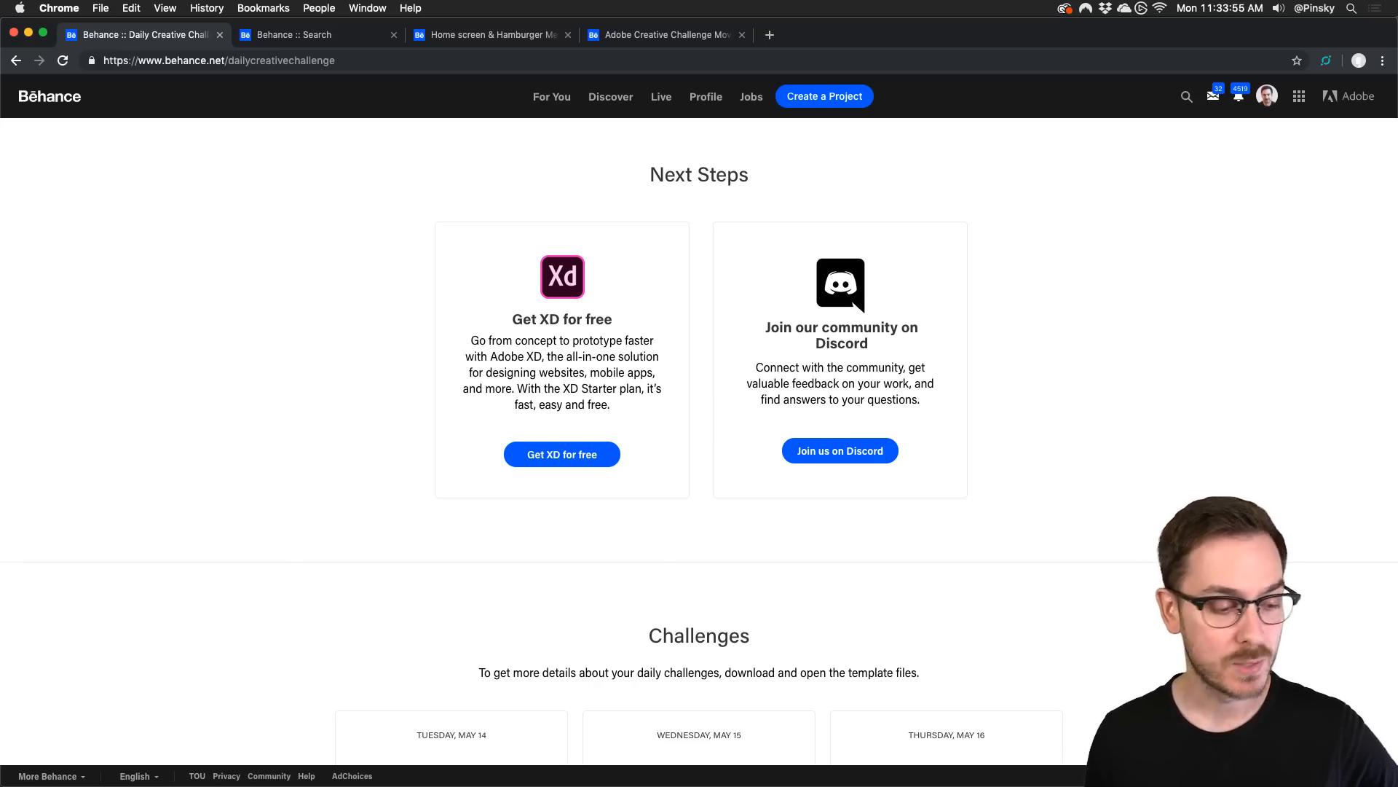
# Switch to Discord and look through the Adobe XD server's design-feedback, ask-a-question, chat and introductions channels, then return to Chrome
pyautogui.press('super+Tab')
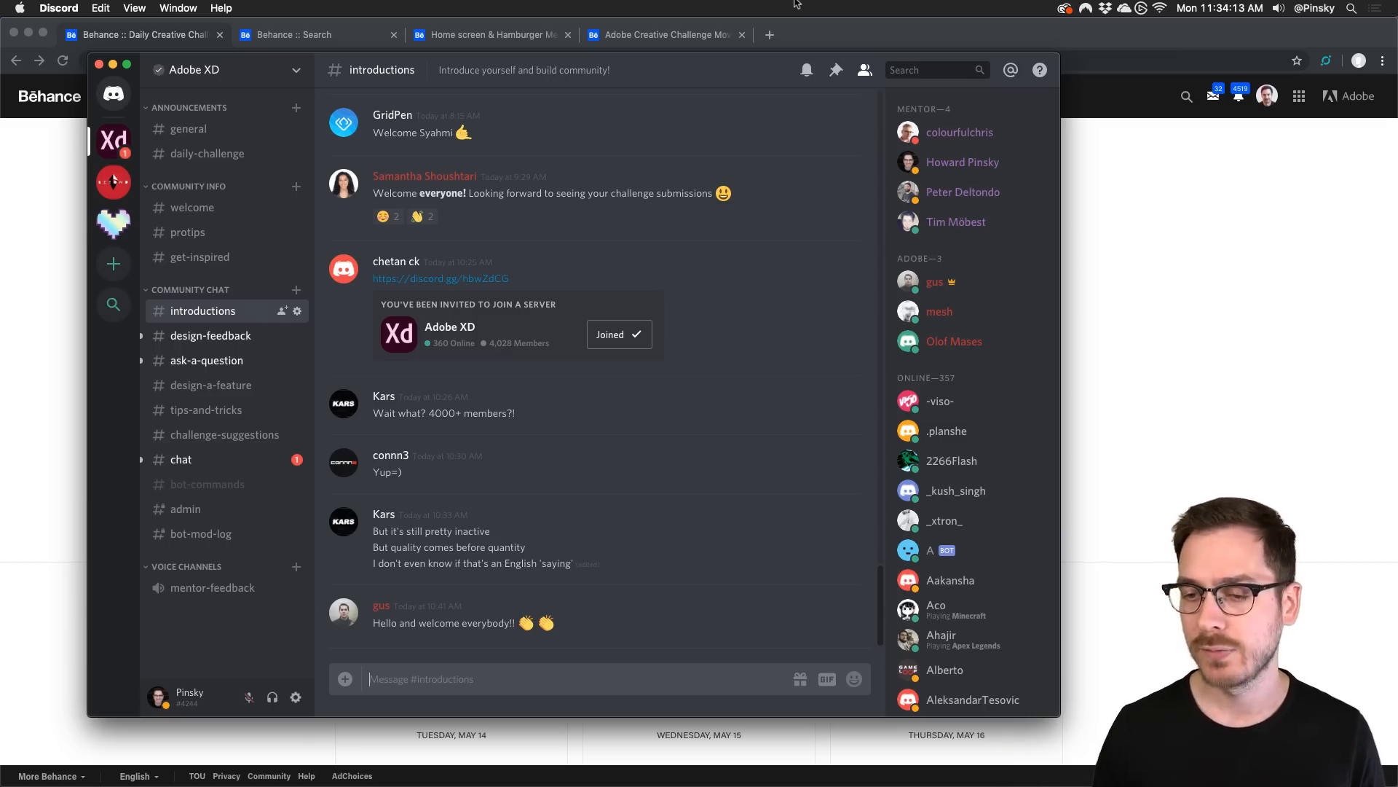
pyautogui.click(223, 340)
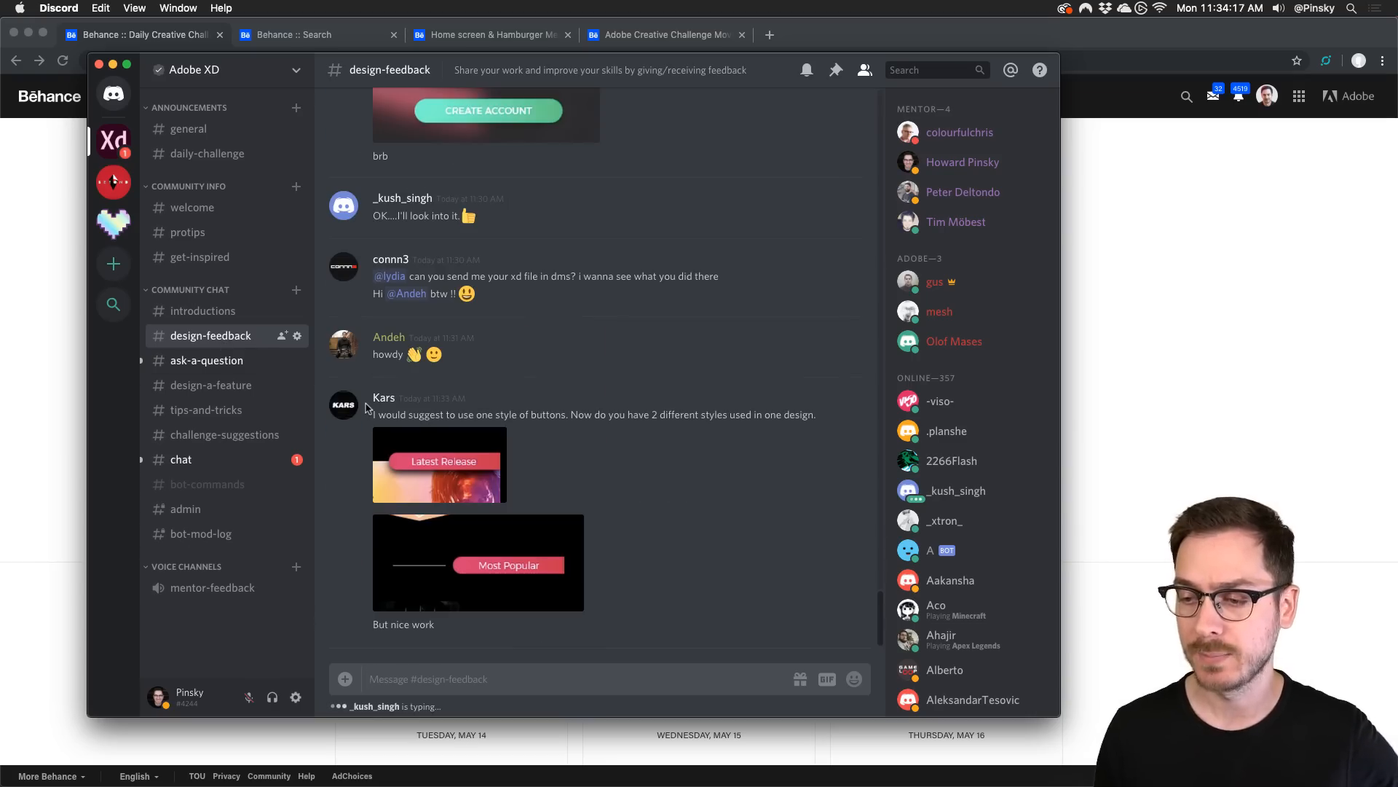
pyautogui.click(207, 361)
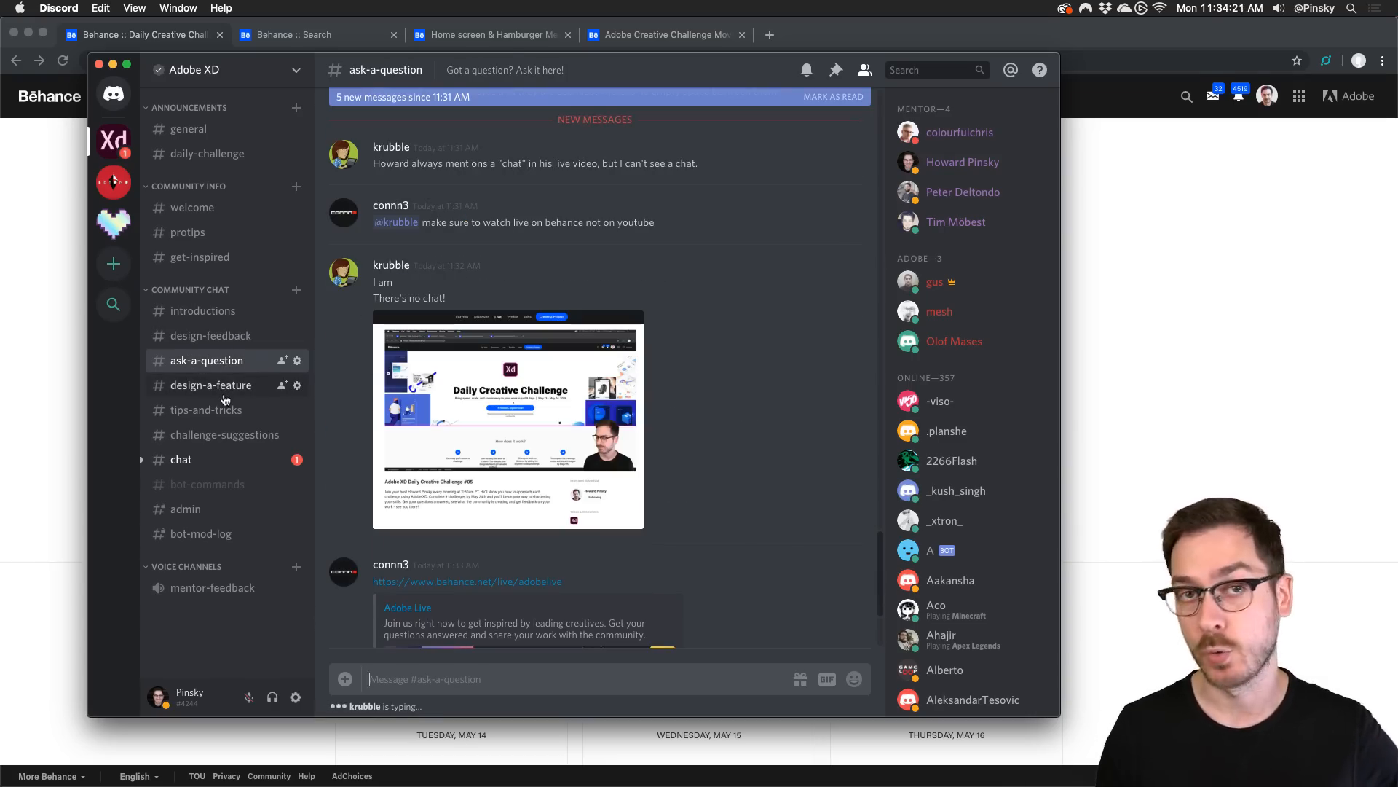
pyautogui.click(221, 460)
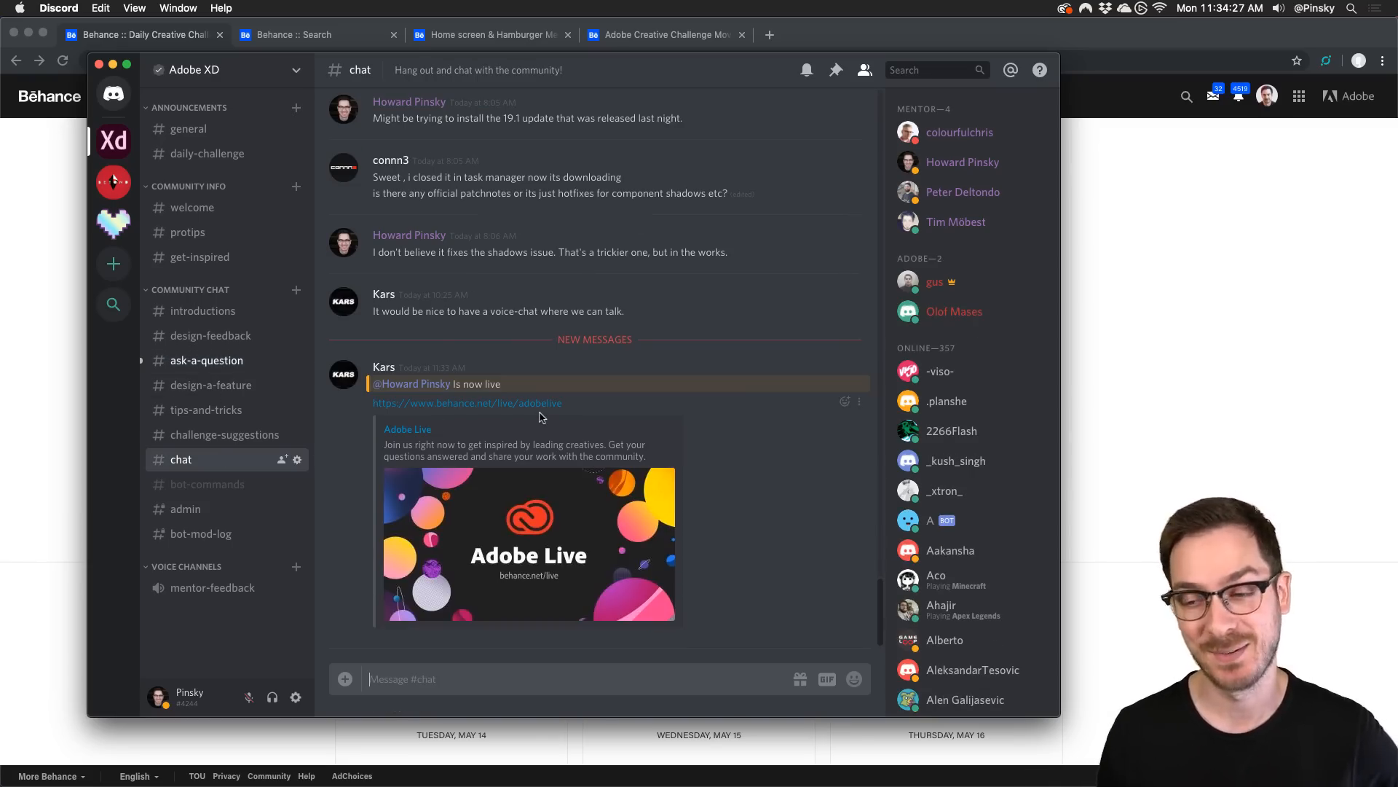
pyautogui.click(206, 316)
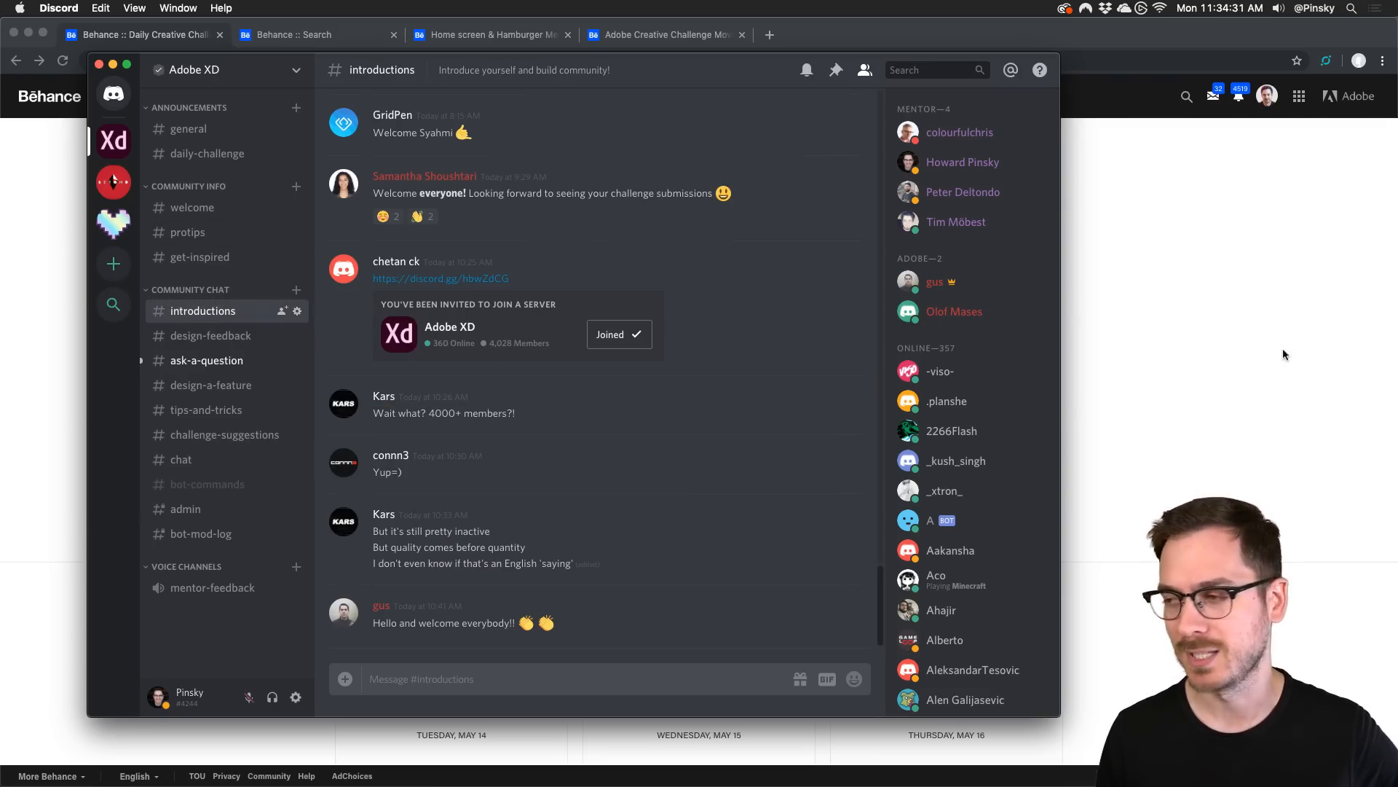
pyautogui.click(1217, 348)
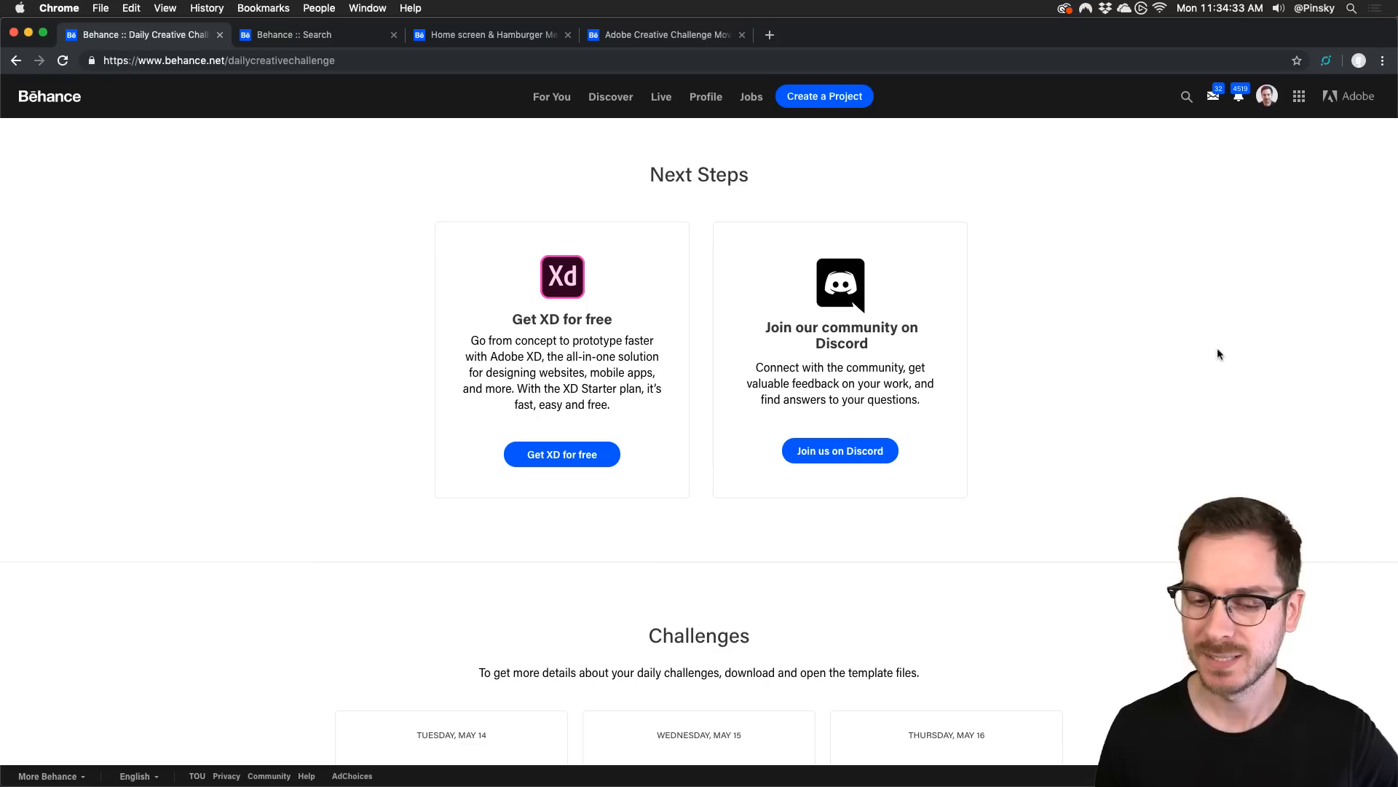
# Examine the daily challenge cards and highlight "components within a repeat grid to override it." in the Browse Movies brief
pyautogui.scroll(-7, 352, 516)
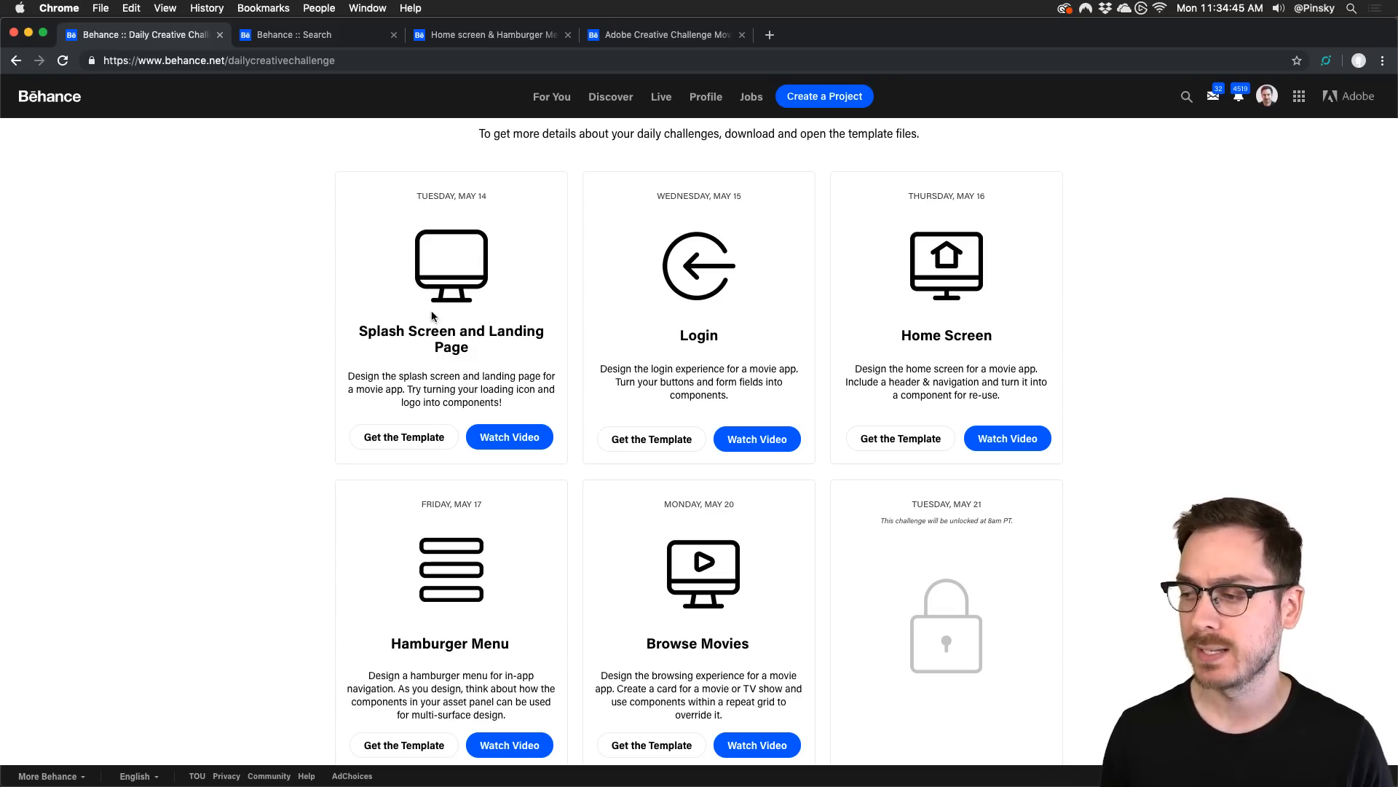
pyautogui.scroll(-2, 888, 346)
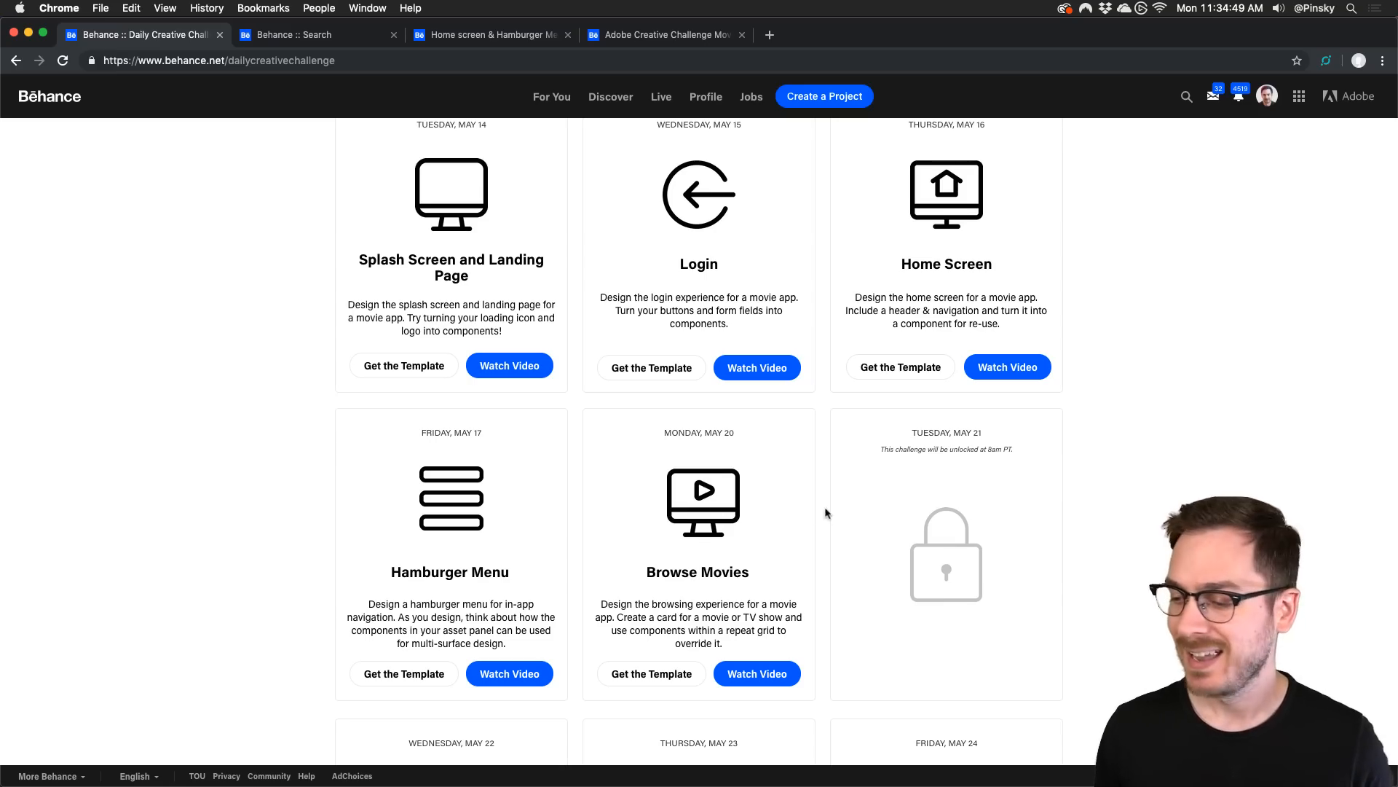
pyautogui.scroll(-2, 746, 540)
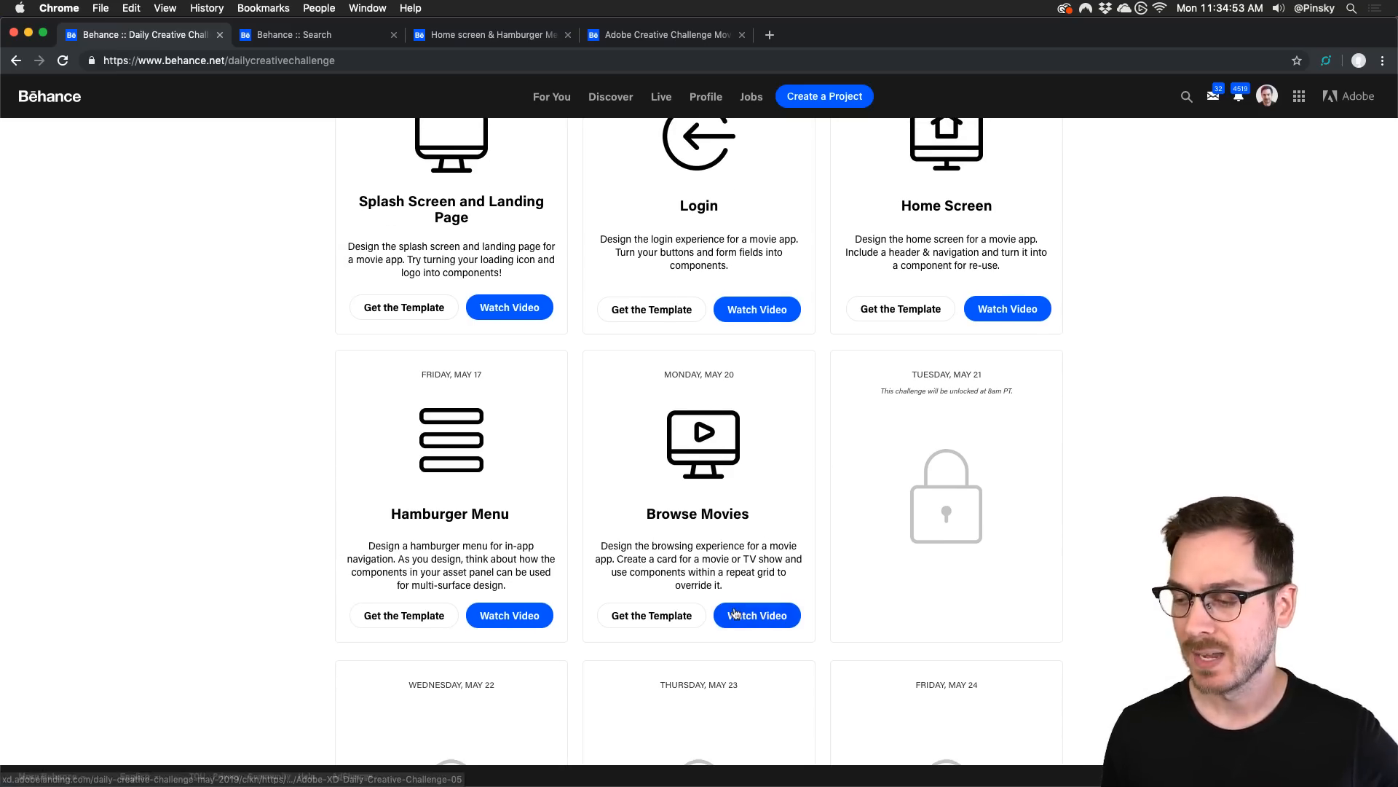
pyautogui.scroll(5, 735, 613)
pyautogui.scroll(3, 735, 614)
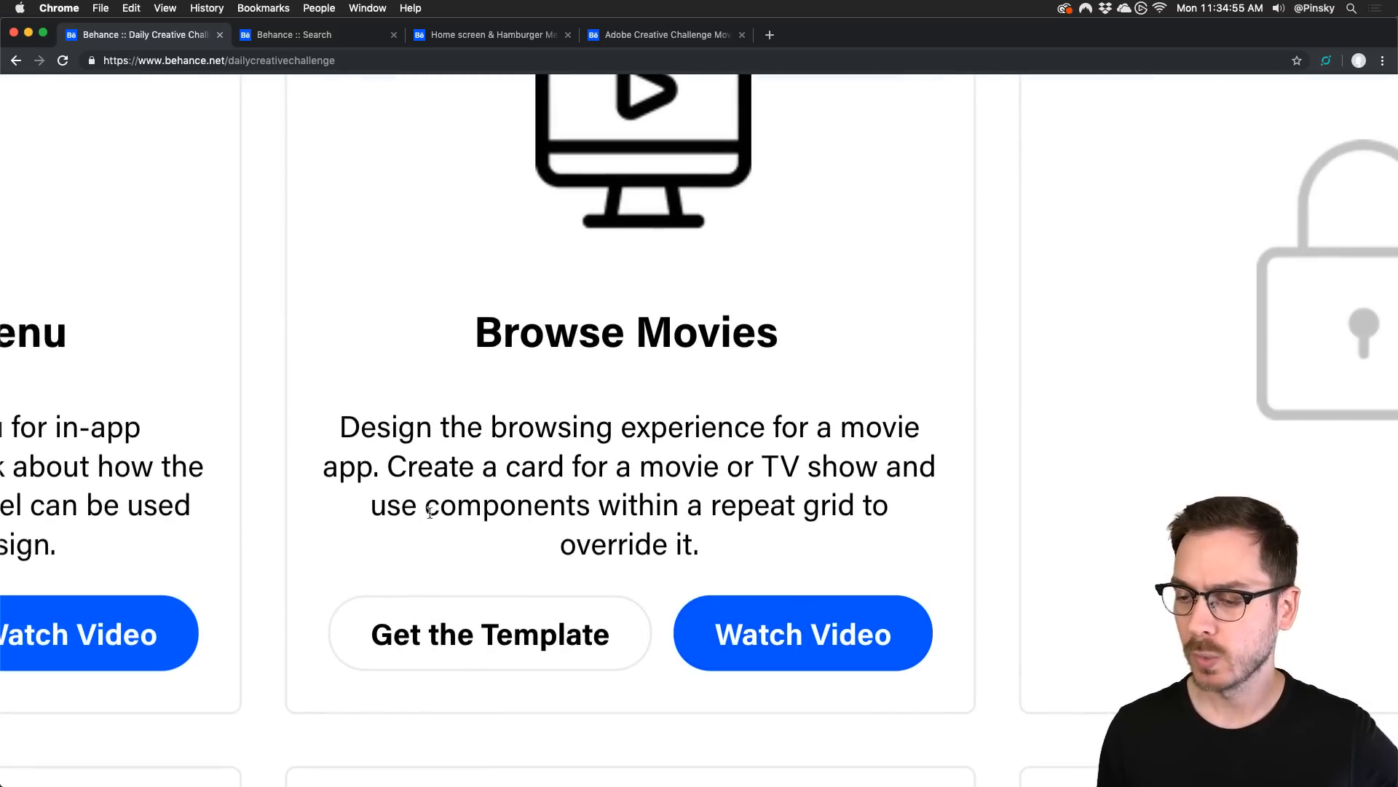
pyautogui.moveTo(427, 513); pyautogui.dragTo(796, 543)
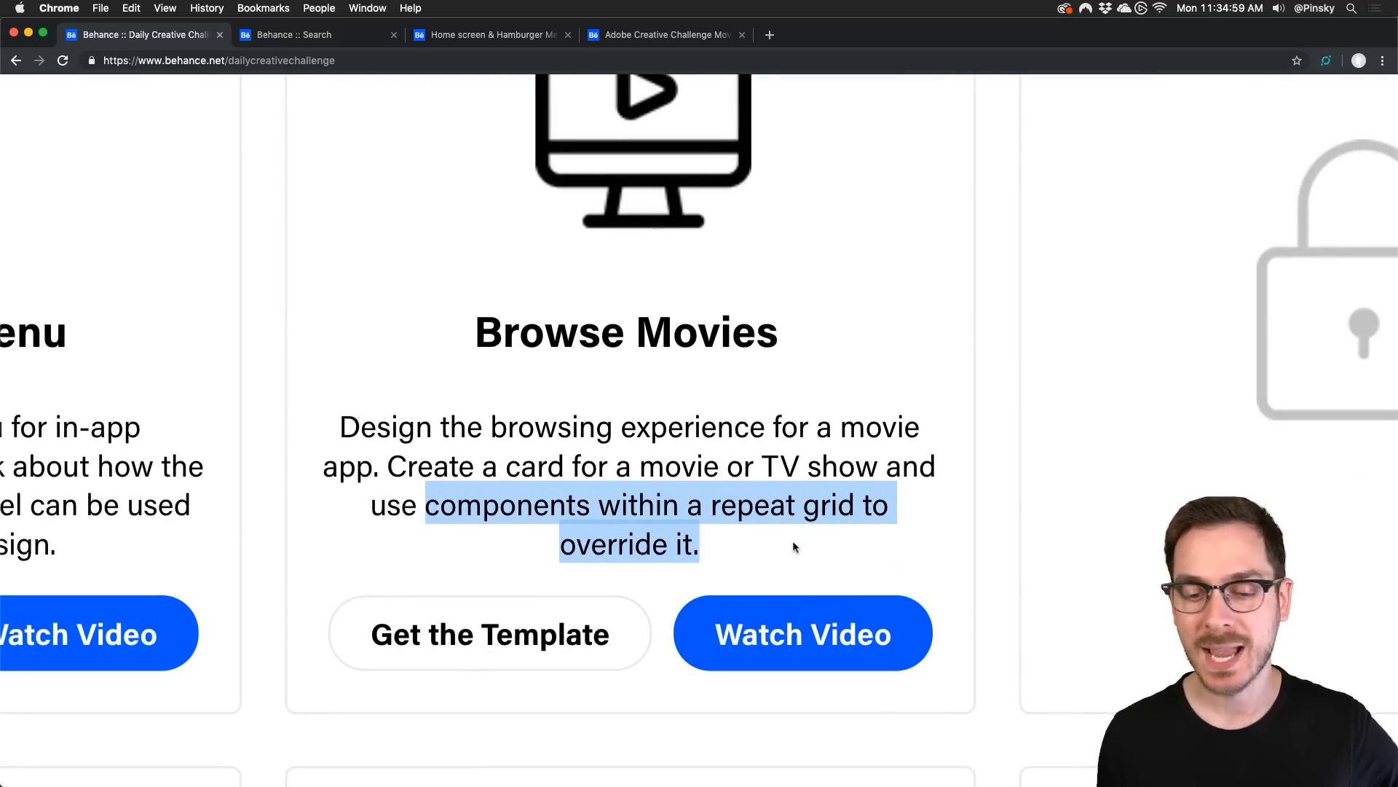
pyautogui.scroll(-5, 795, 544)
pyautogui.scroll(-2, 795, 547)
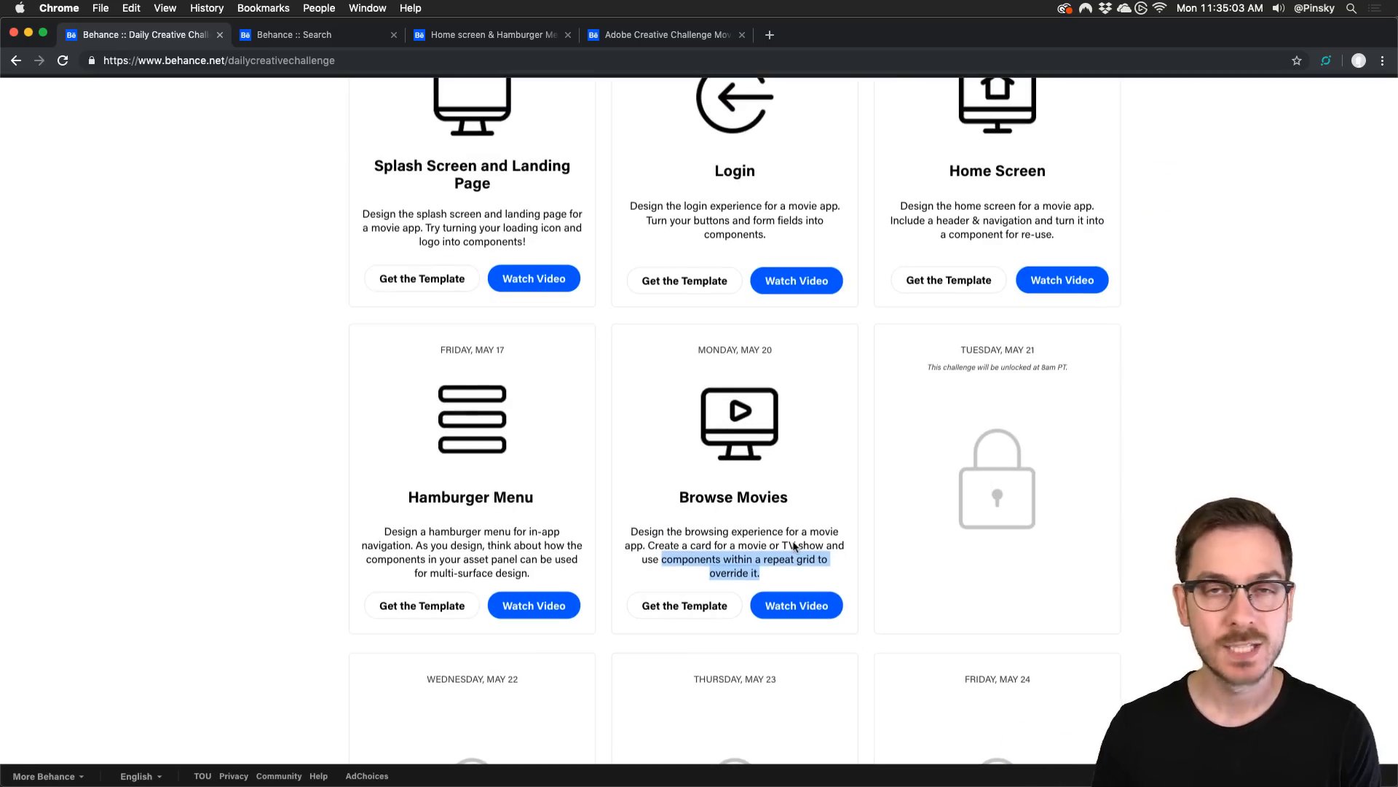
# Open letsxd.com in a new browser tab and go to the full "What's New in May" article
pyautogui.press('super+t')
pyautogui.write('letsxd.com')
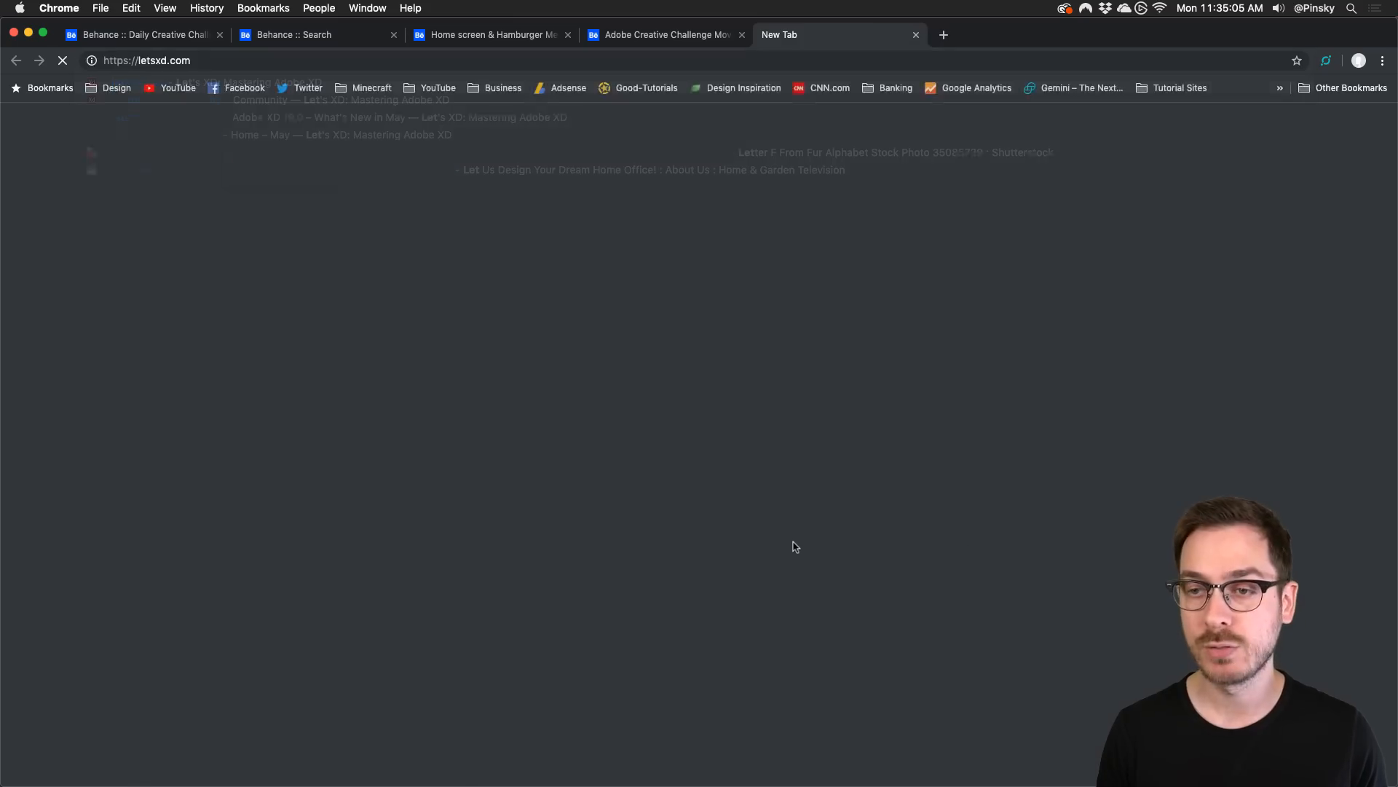
pyautogui.press('Return')
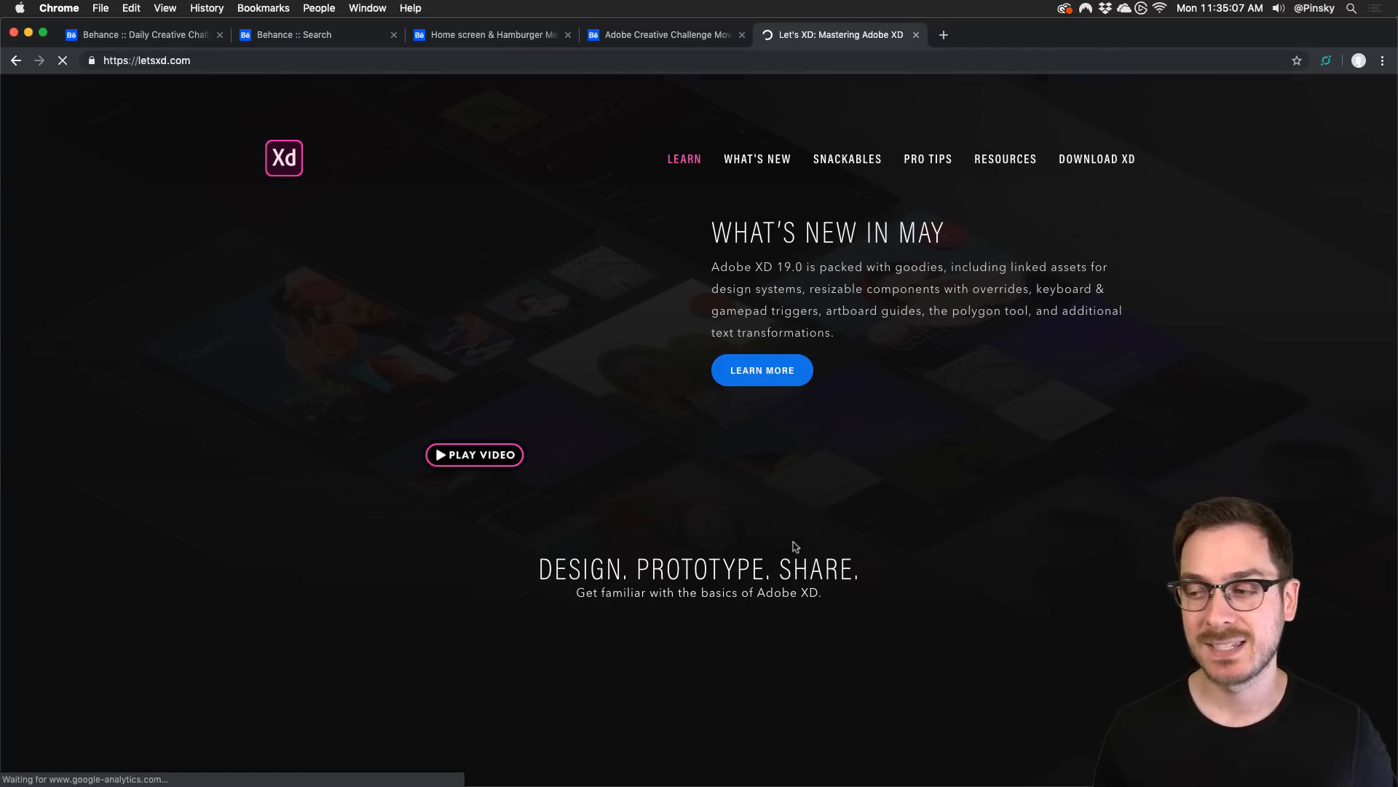
pyautogui.click(779, 378)
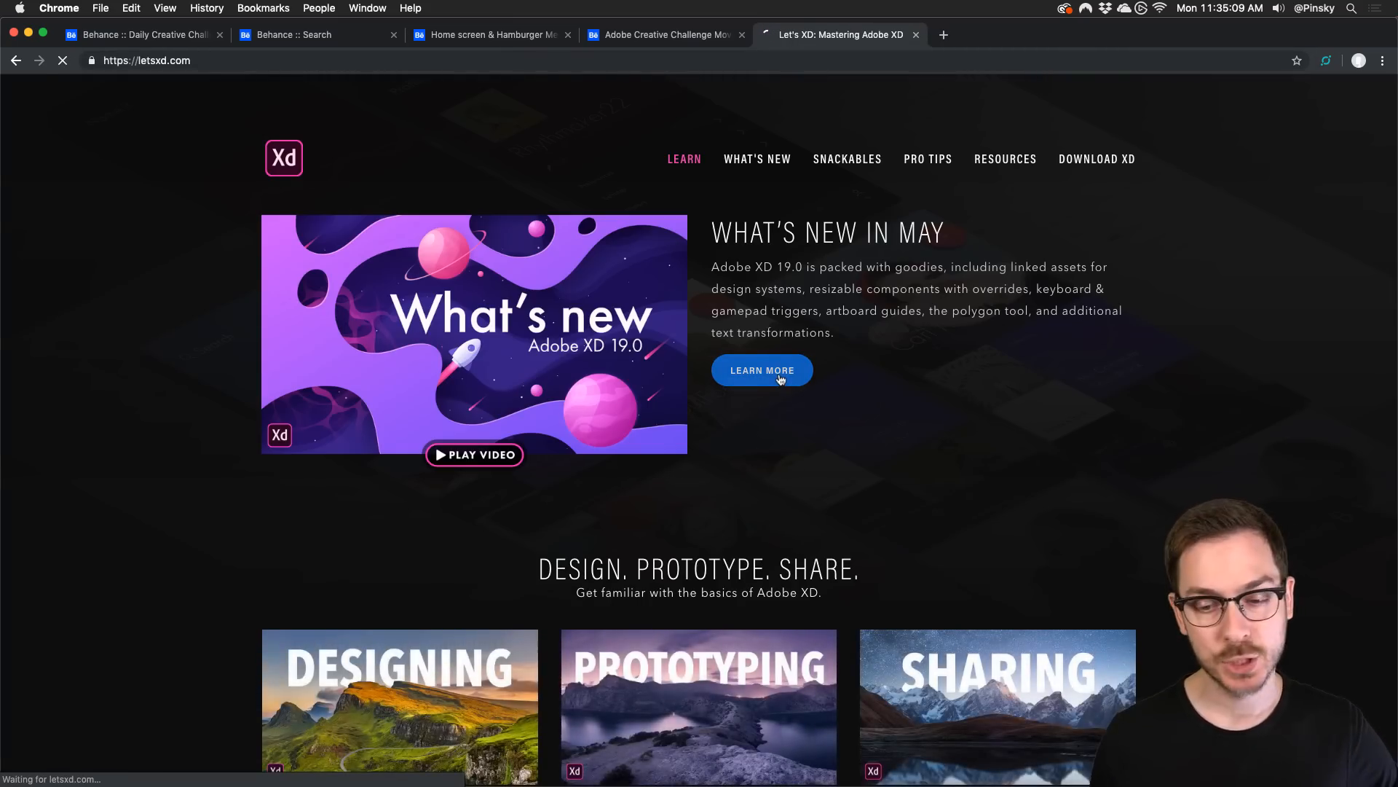
# Look through the Adobe XD 19.0 feature videos on components, linked assets, keyboard triggers and gamepad triggers
pyautogui.scroll(-7, 780, 380)
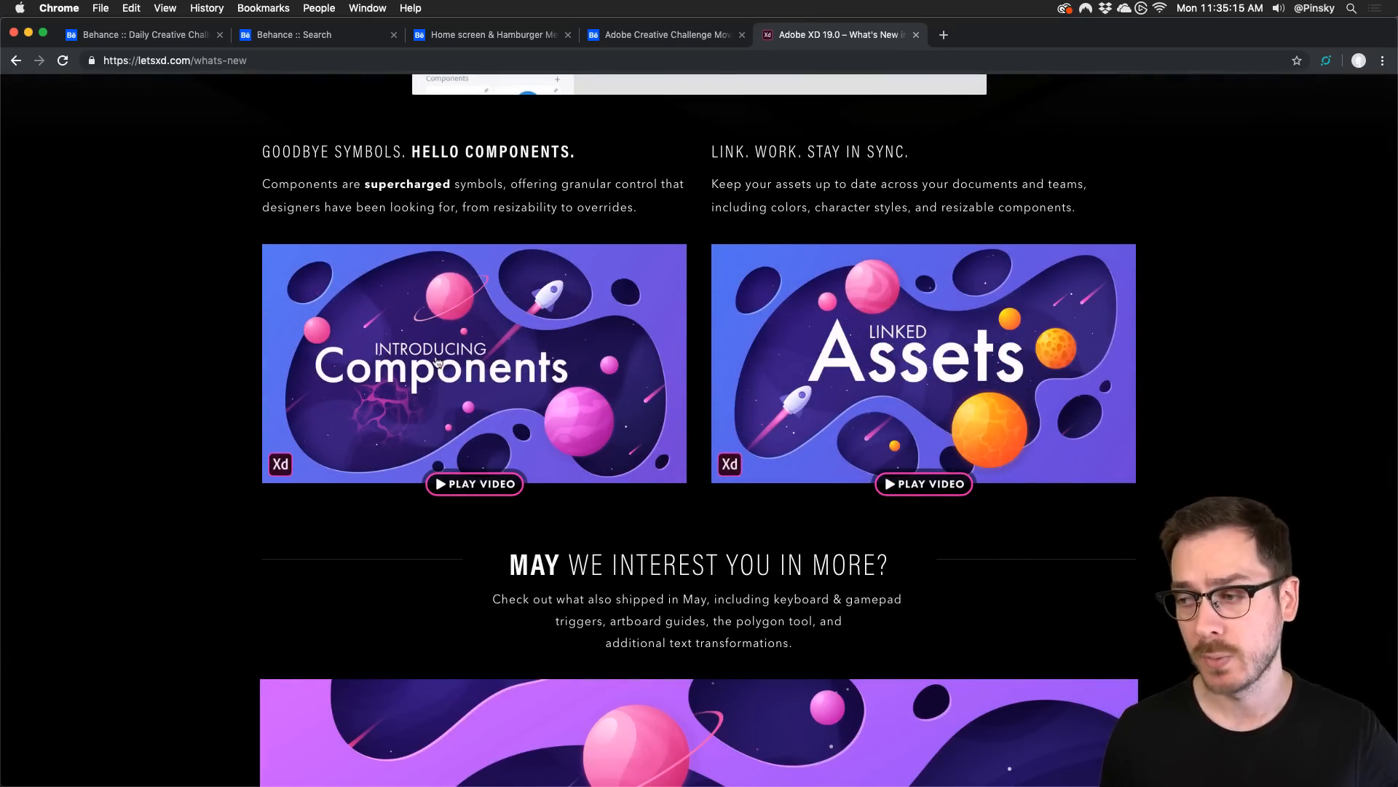
pyautogui.scroll(-8, 932, 397)
pyautogui.scroll(-14, 932, 397)
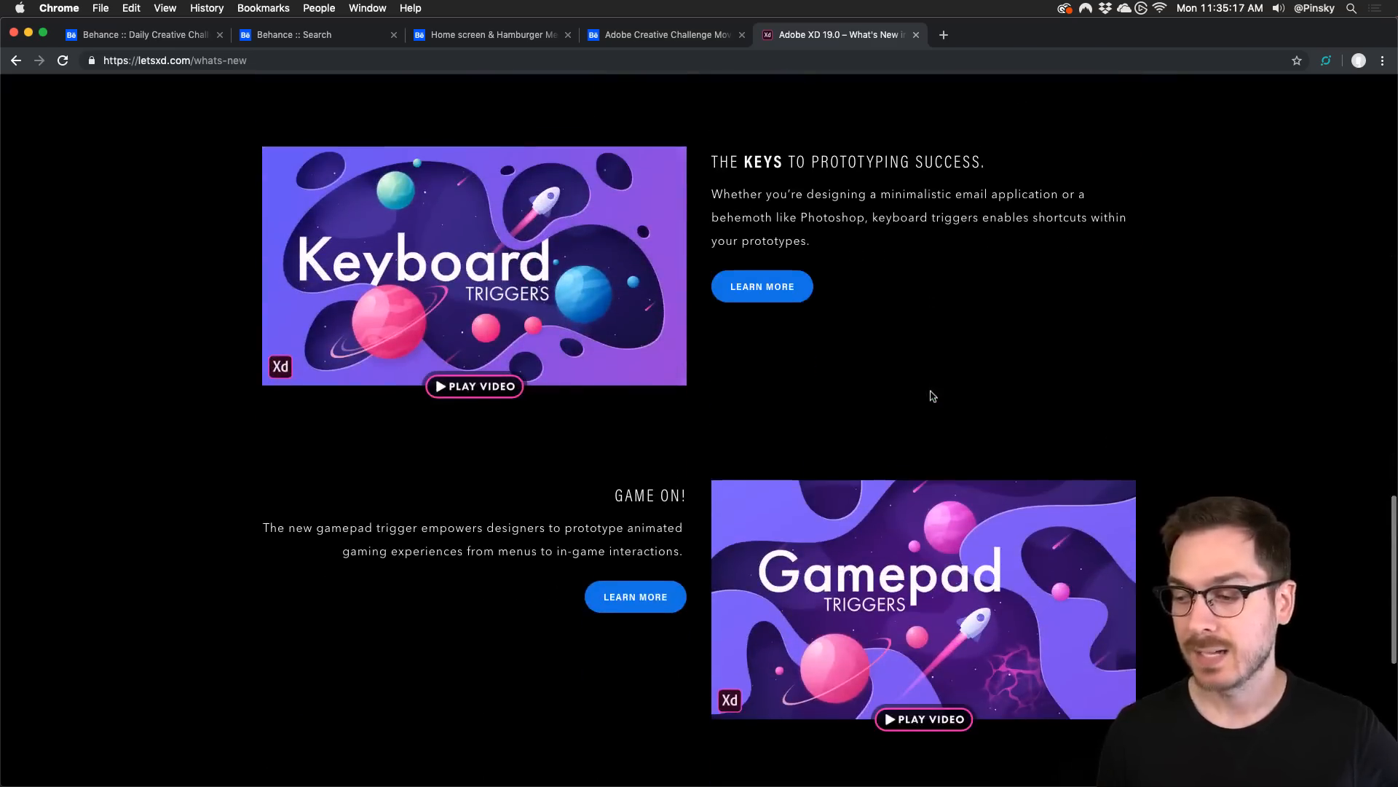
pyautogui.scroll(20, 932, 397)
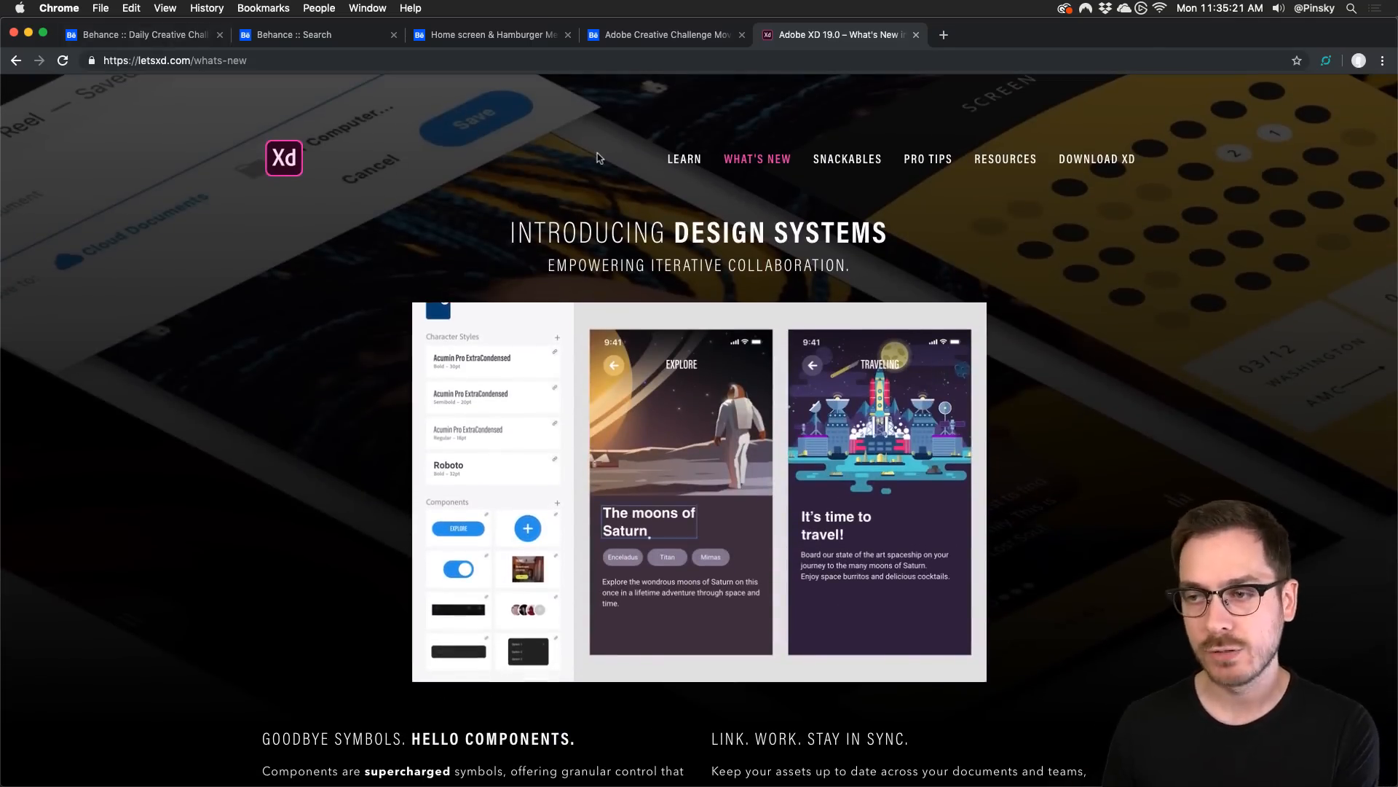
# Go back to the Let's XD home page, return to the Daily Creative Challenge page and clear the text highlight
pyautogui.hscroll(-5, 599, 154)
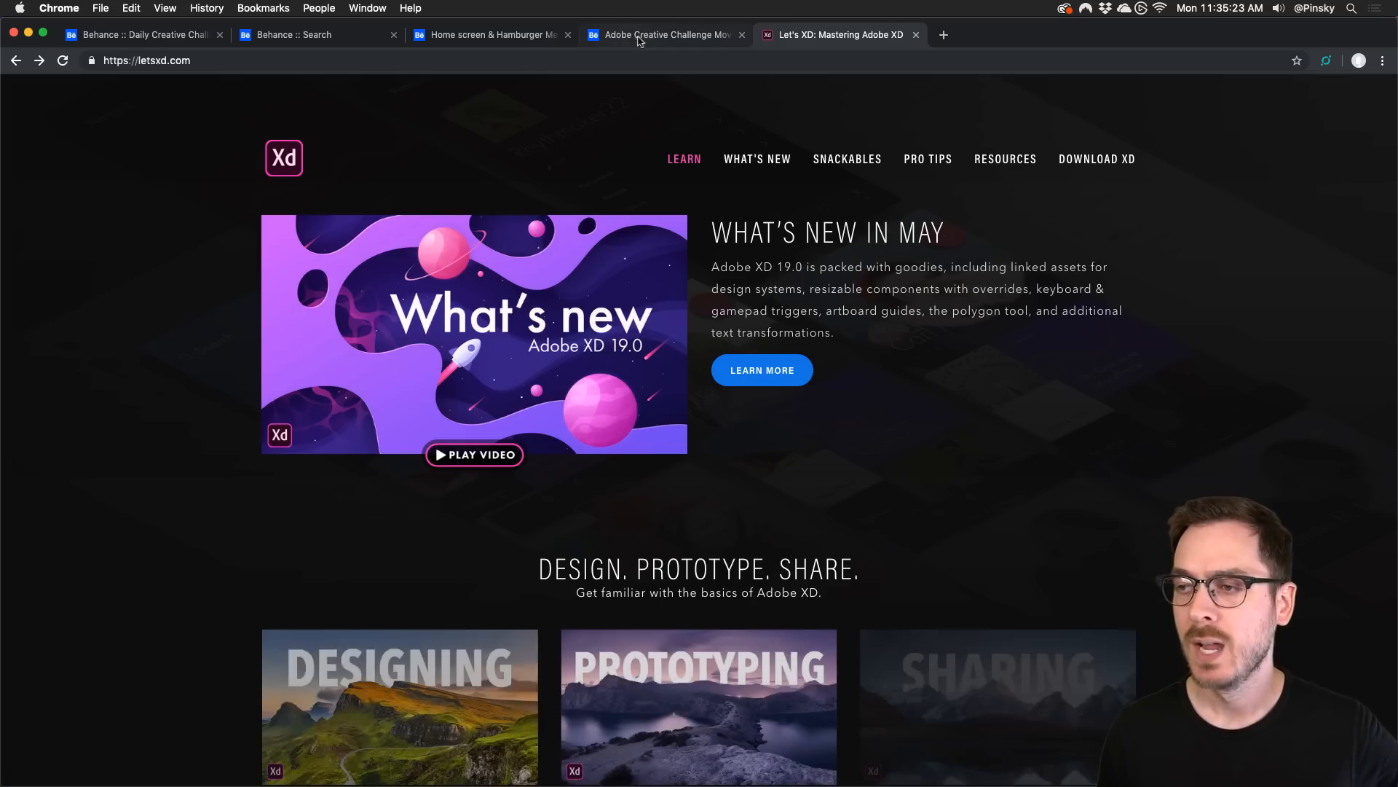
pyautogui.click(126, 41)
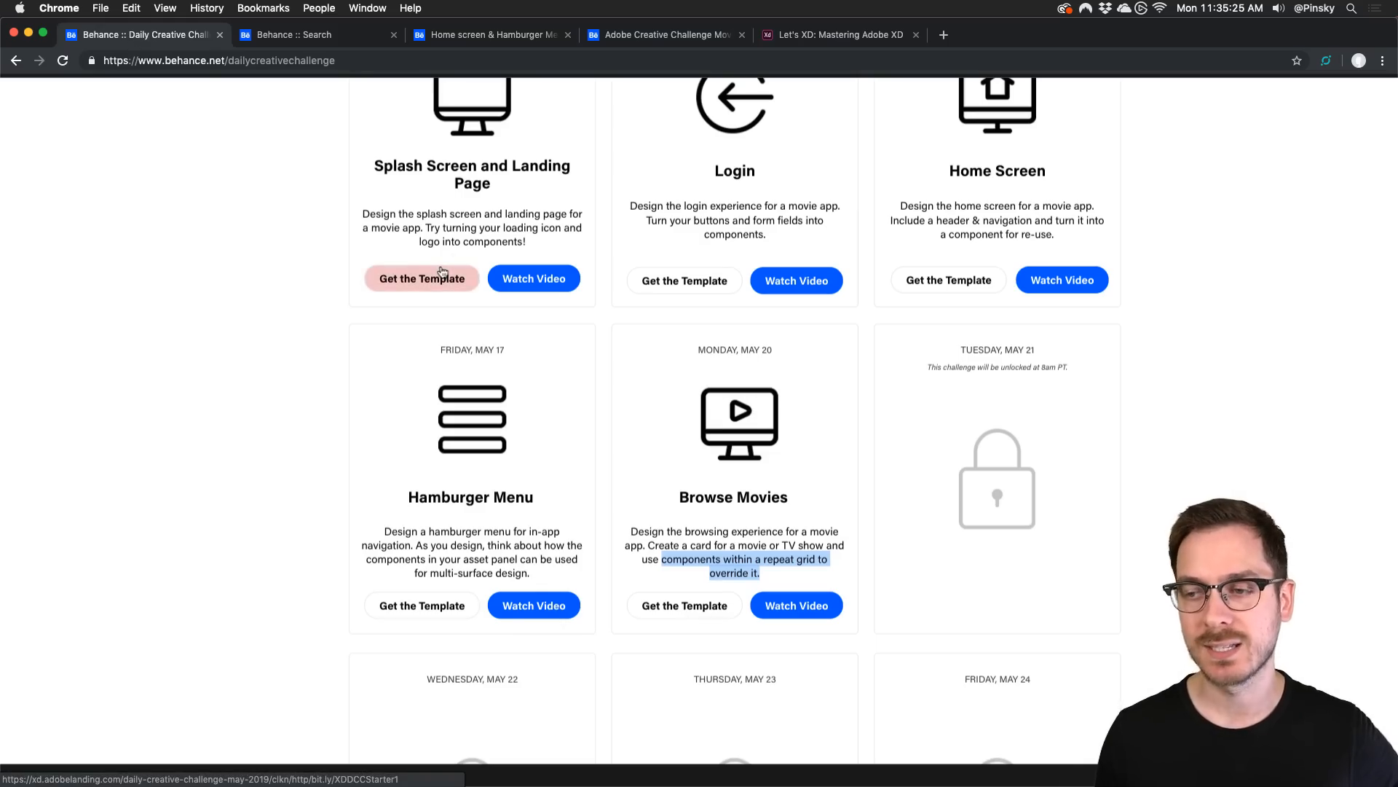
pyautogui.click(260, 296)
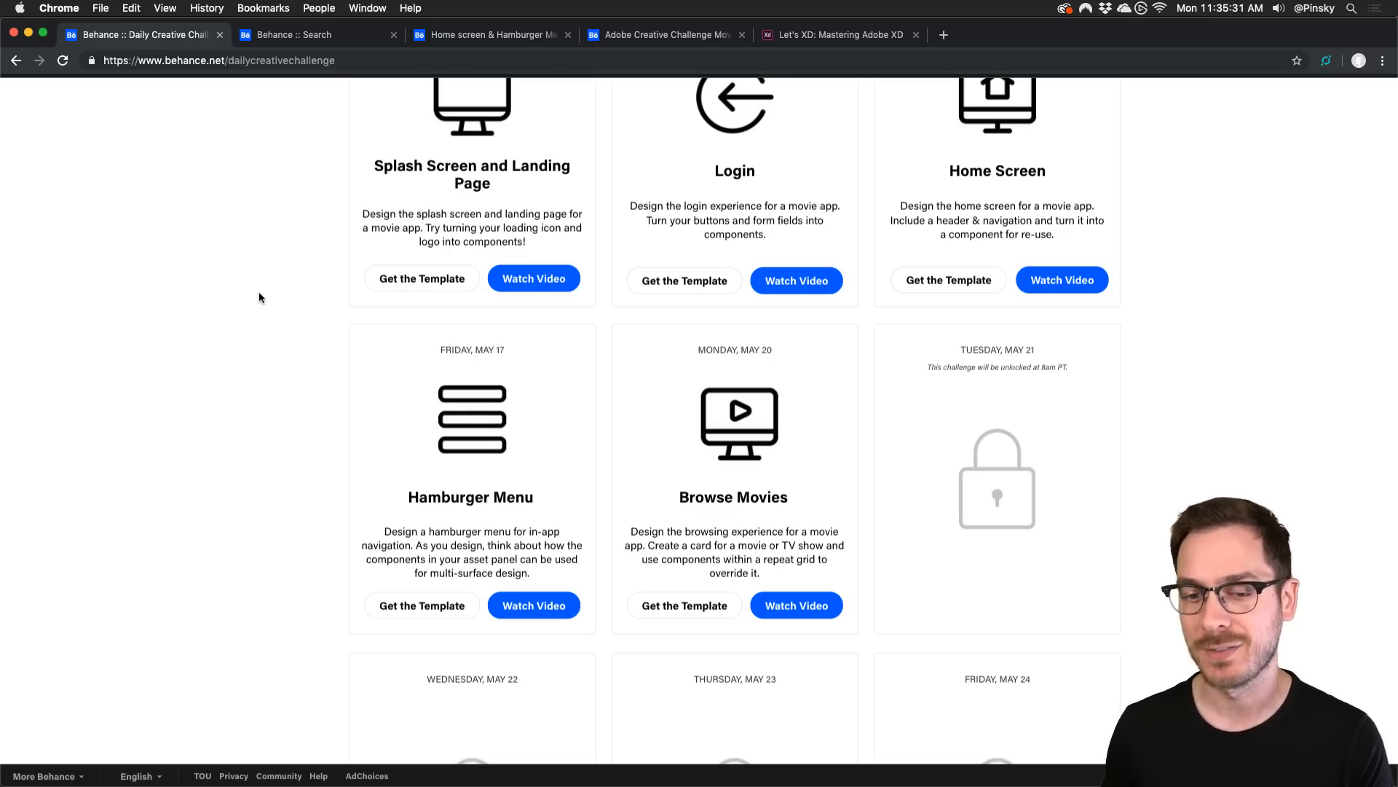
# View the "Home screen & Hamburger Menu" project on Behance, play its prototype preview video and close the project's tab
pyautogui.click(504, 37)
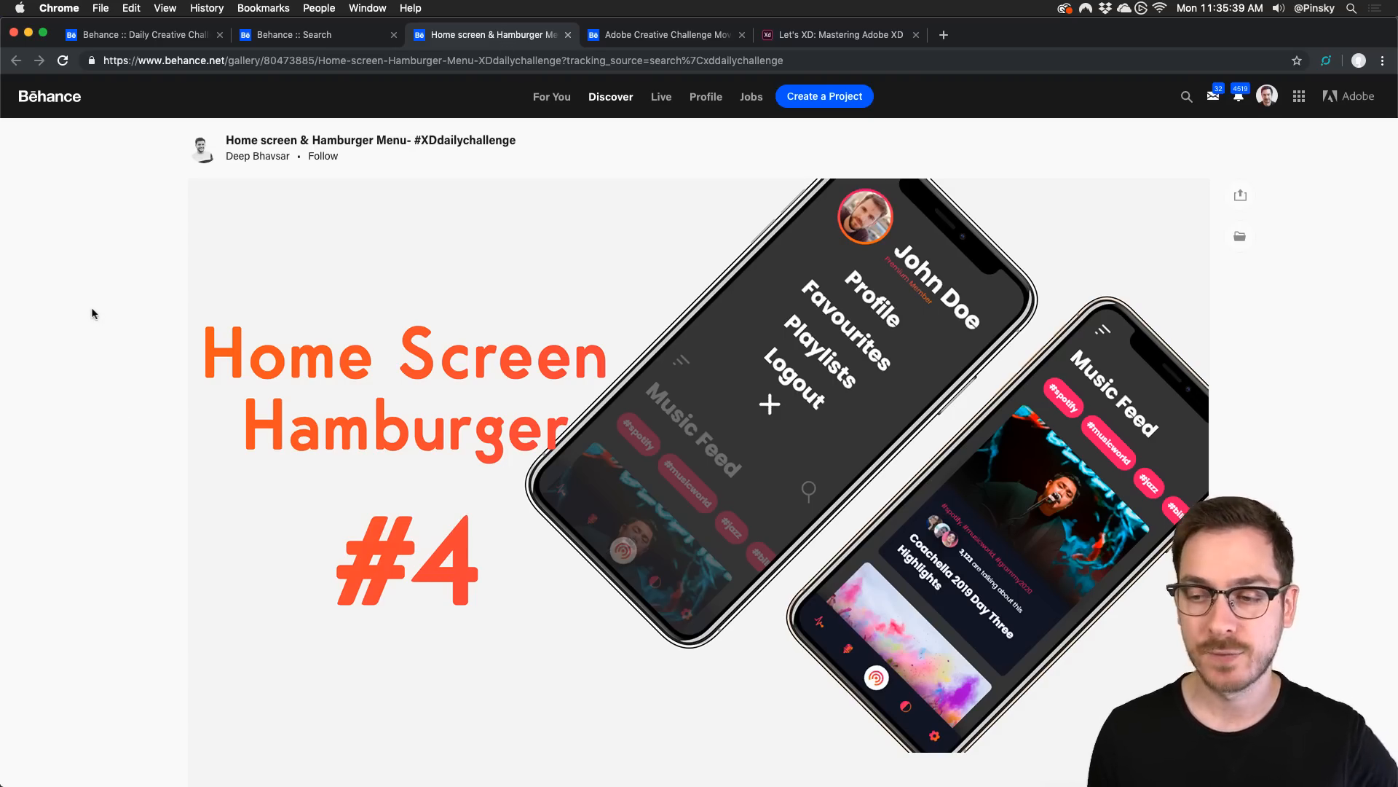
pyautogui.scroll(-2, 90, 307)
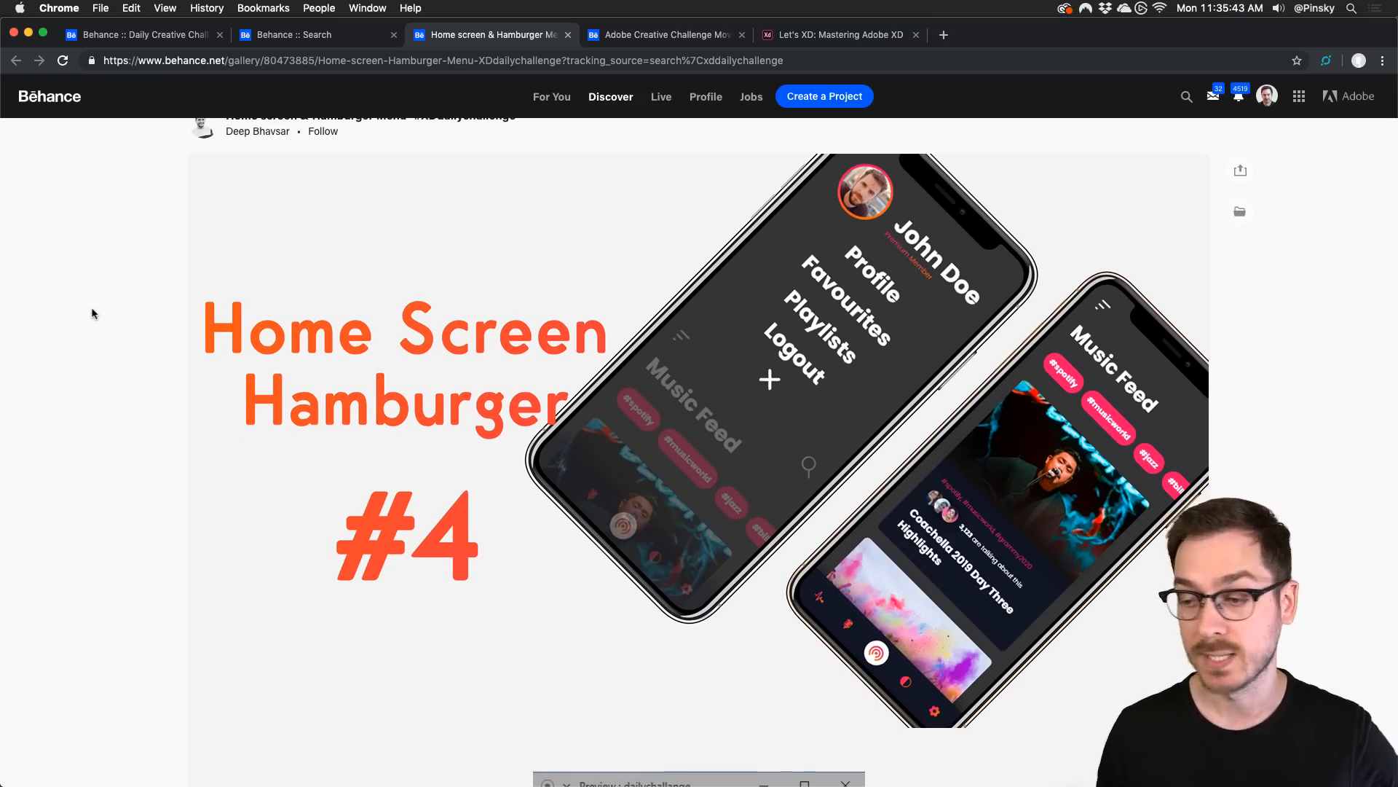
pyautogui.scroll(-10, 218, 291)
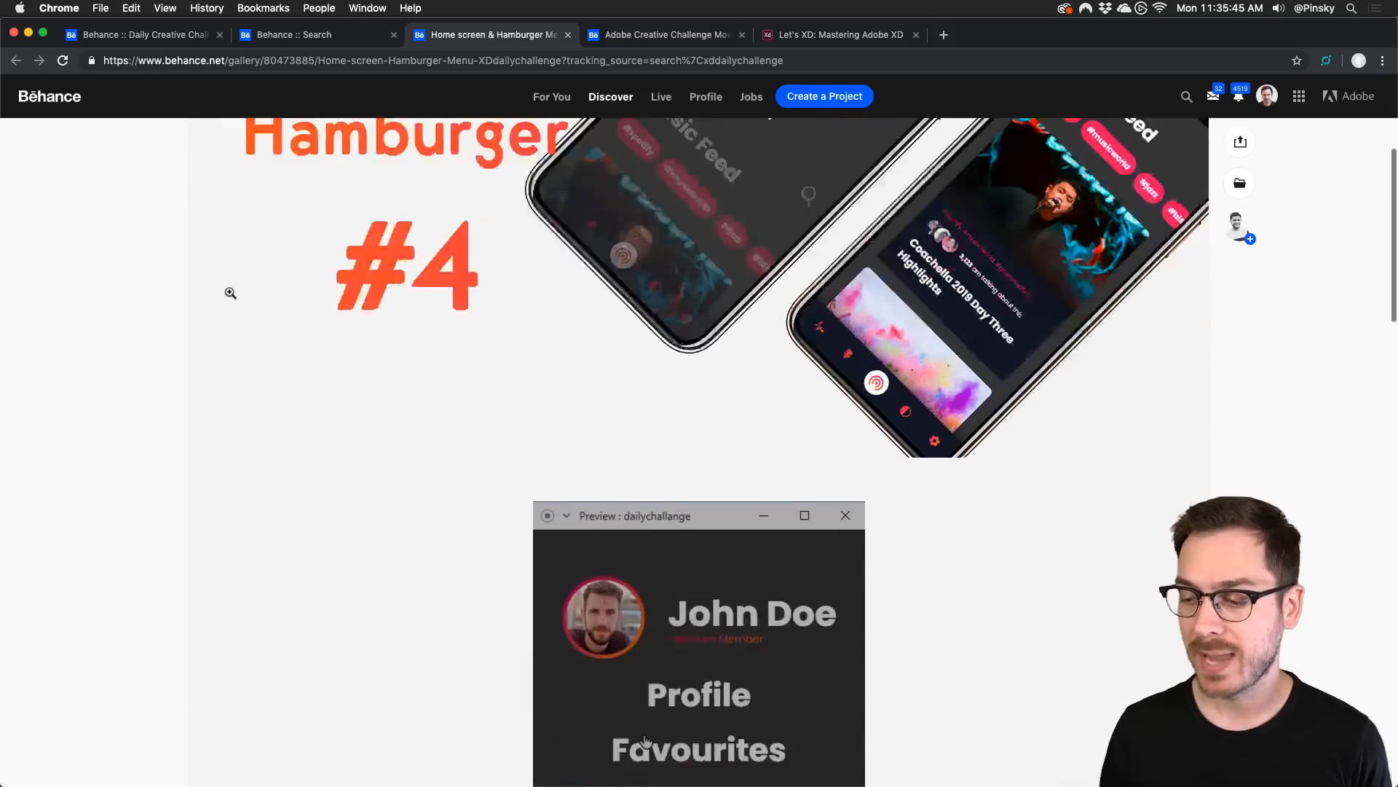
pyautogui.click(888, 502)
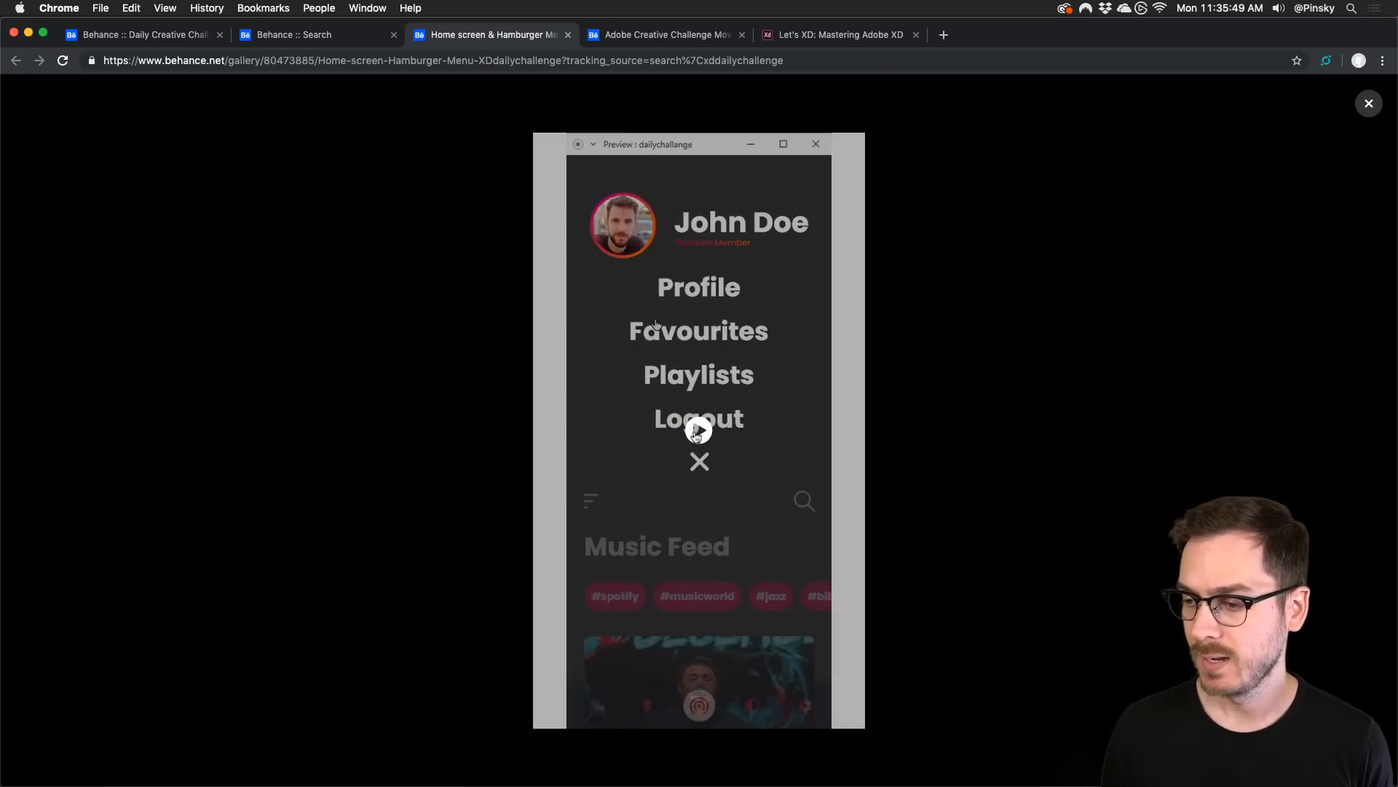
pyautogui.click(698, 431)
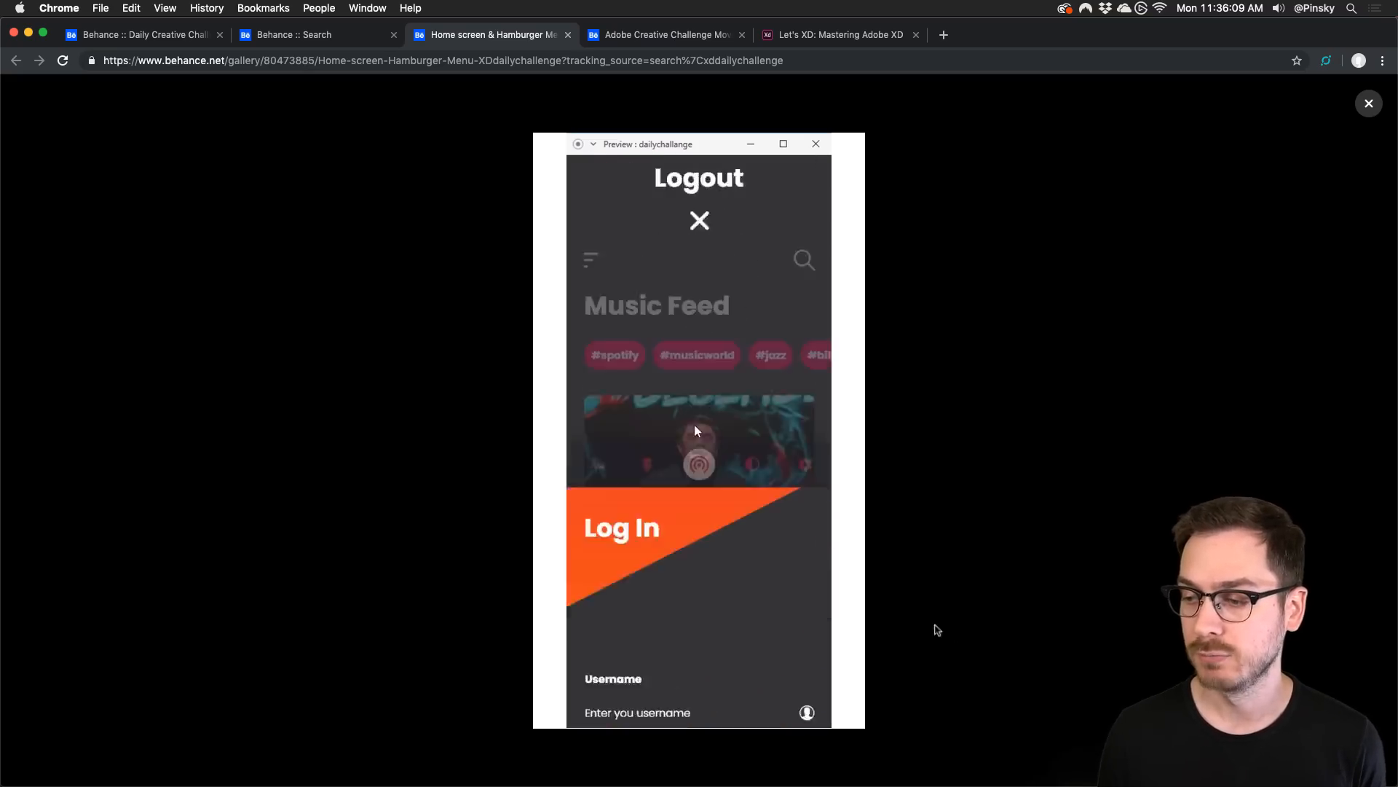
pyautogui.click(568, 34)
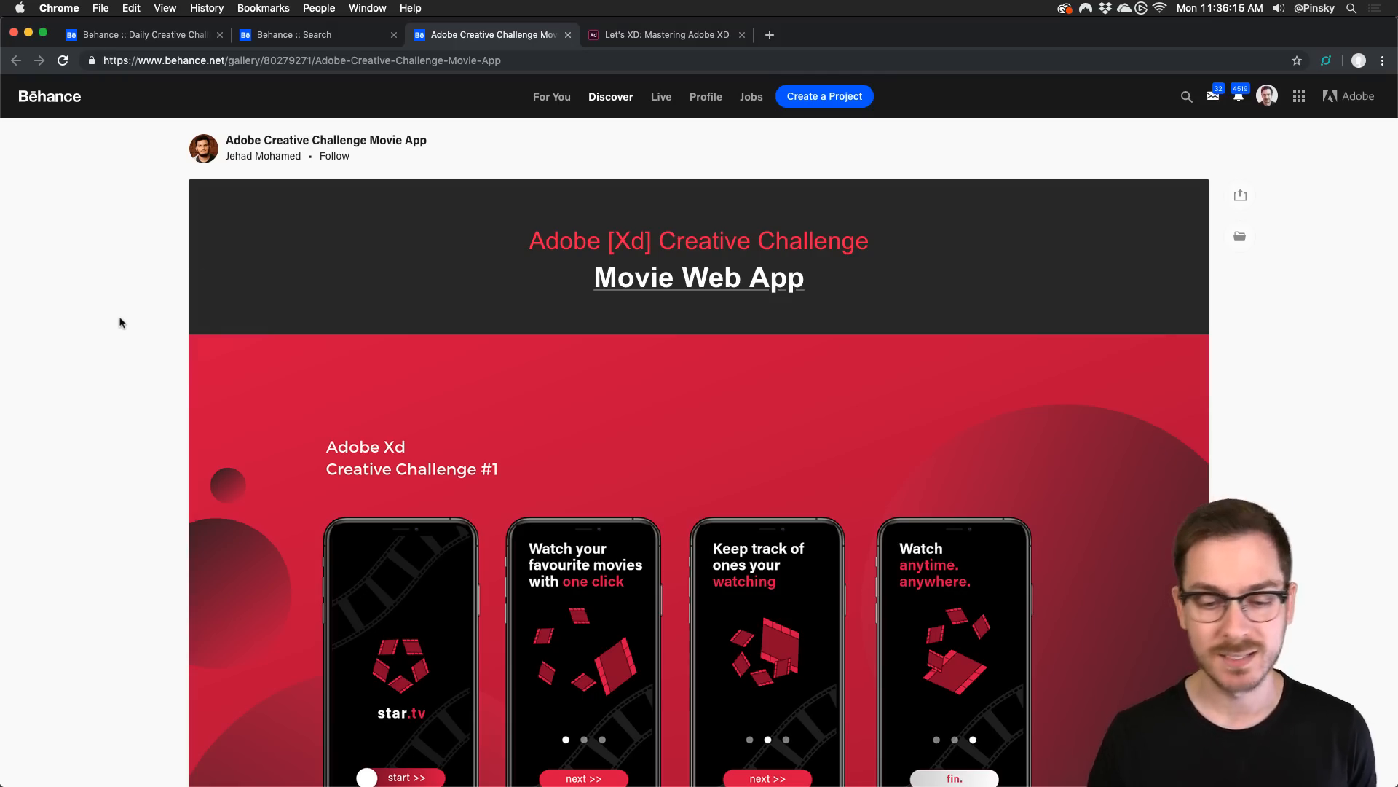
# View the "Adobe Creative Challenge Movie App" project on Behance and play its prototype video, skipping ahead through it
pyautogui.scroll(-1, 120, 322)
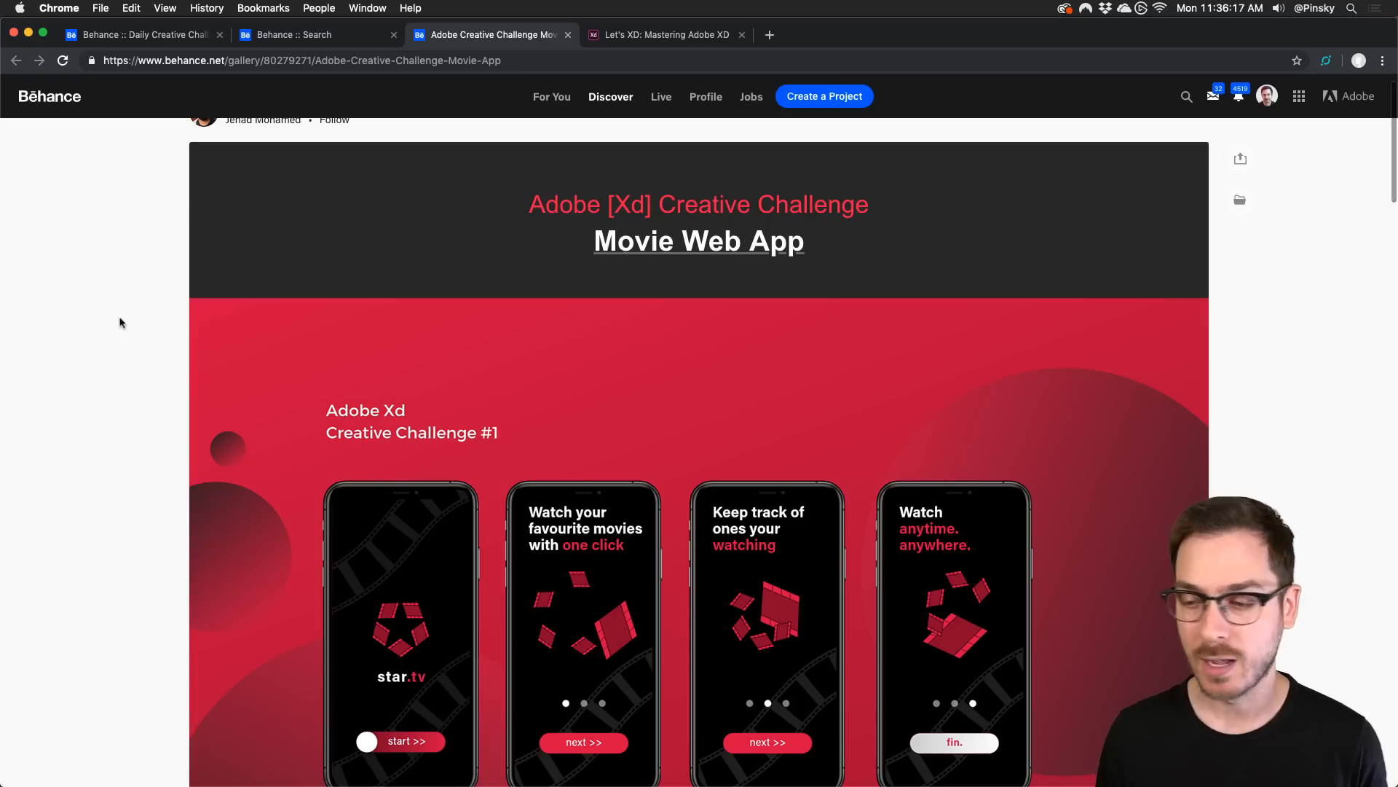
pyautogui.scroll(-4, 120, 323)
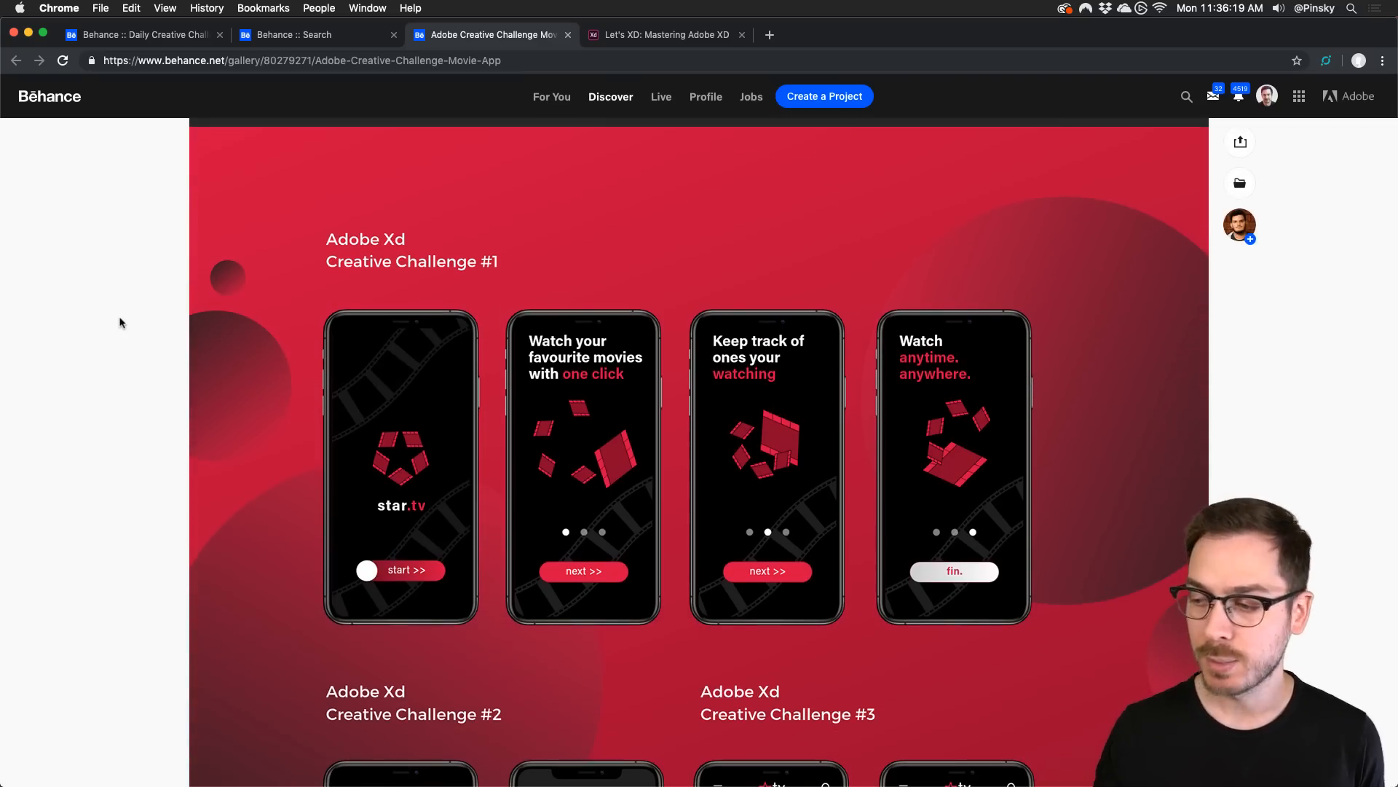
pyautogui.scroll(-15, 120, 323)
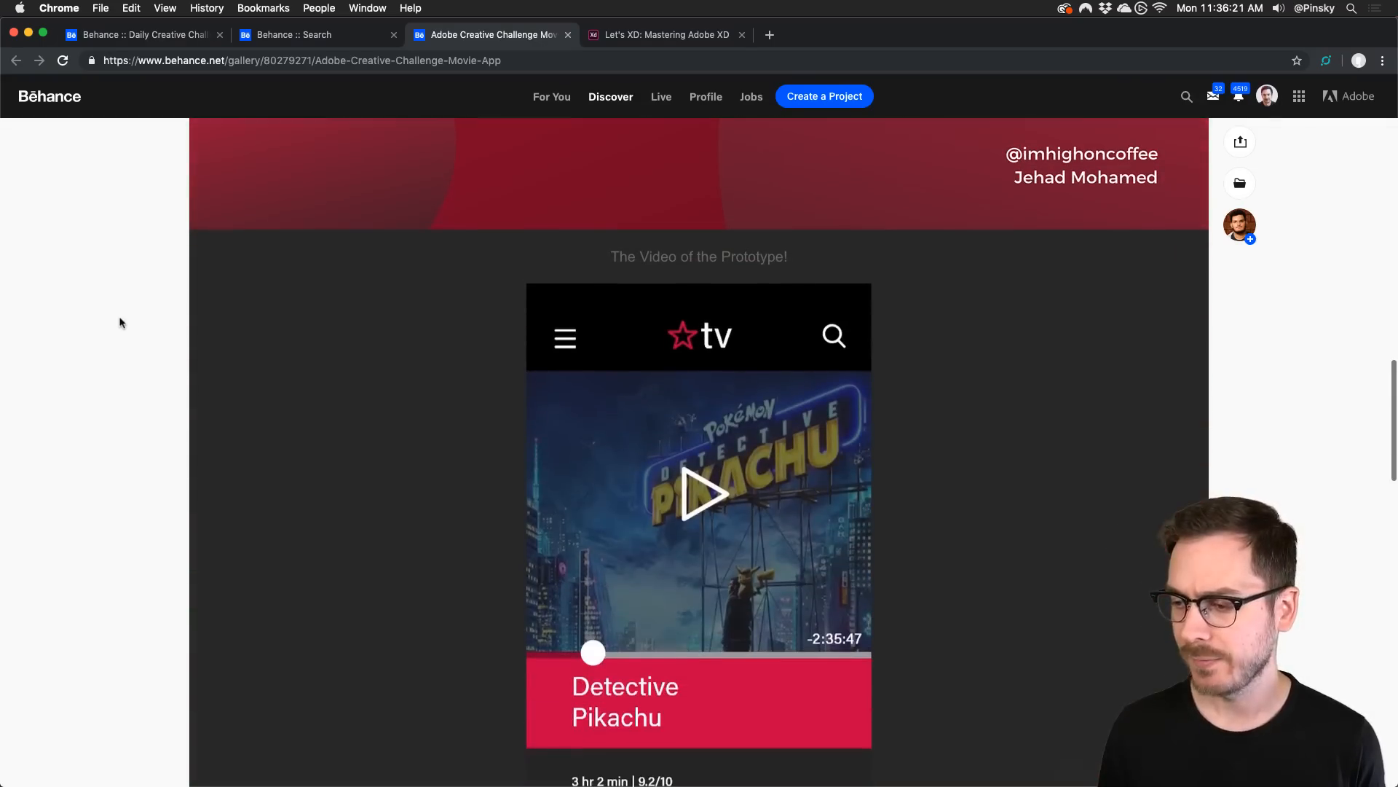
pyautogui.click(808, 444)
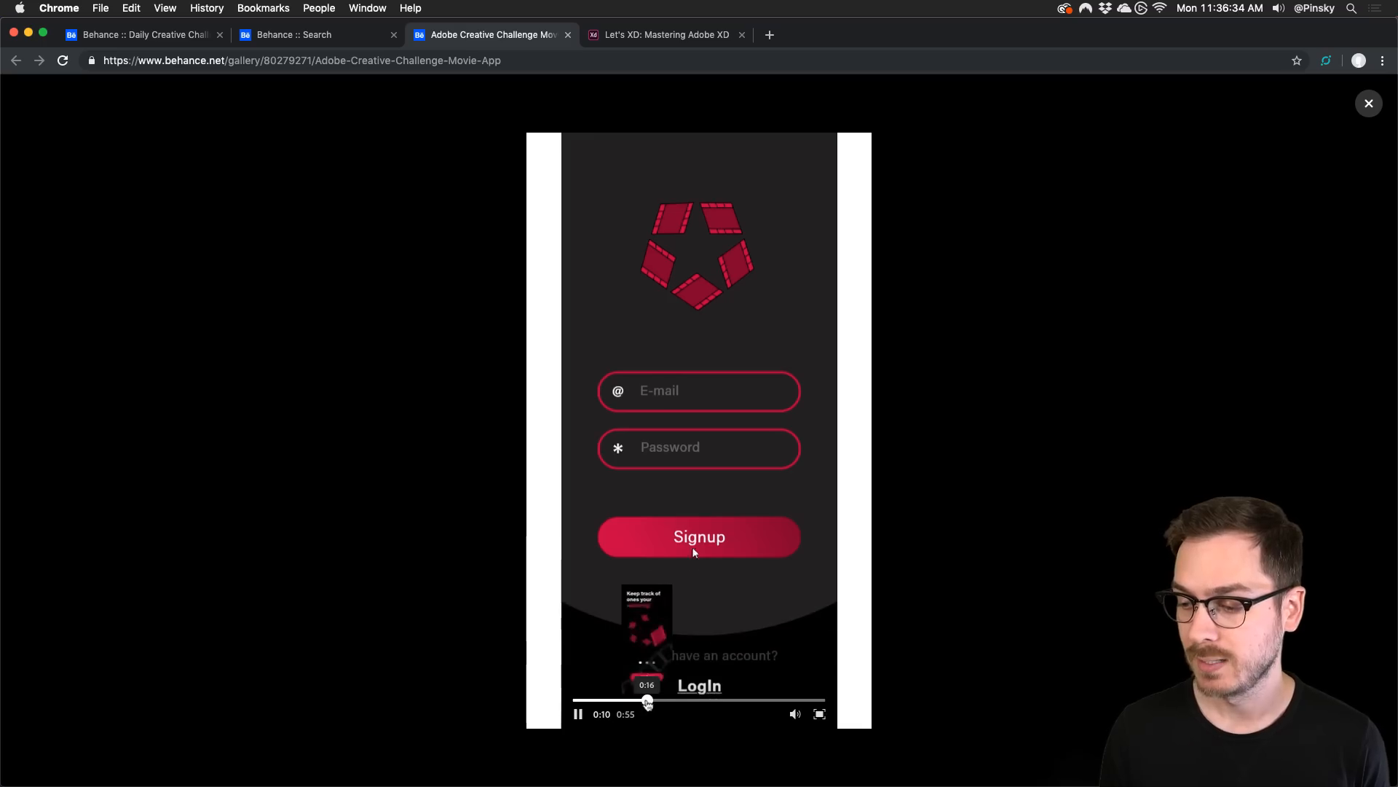
pyautogui.click(647, 700)
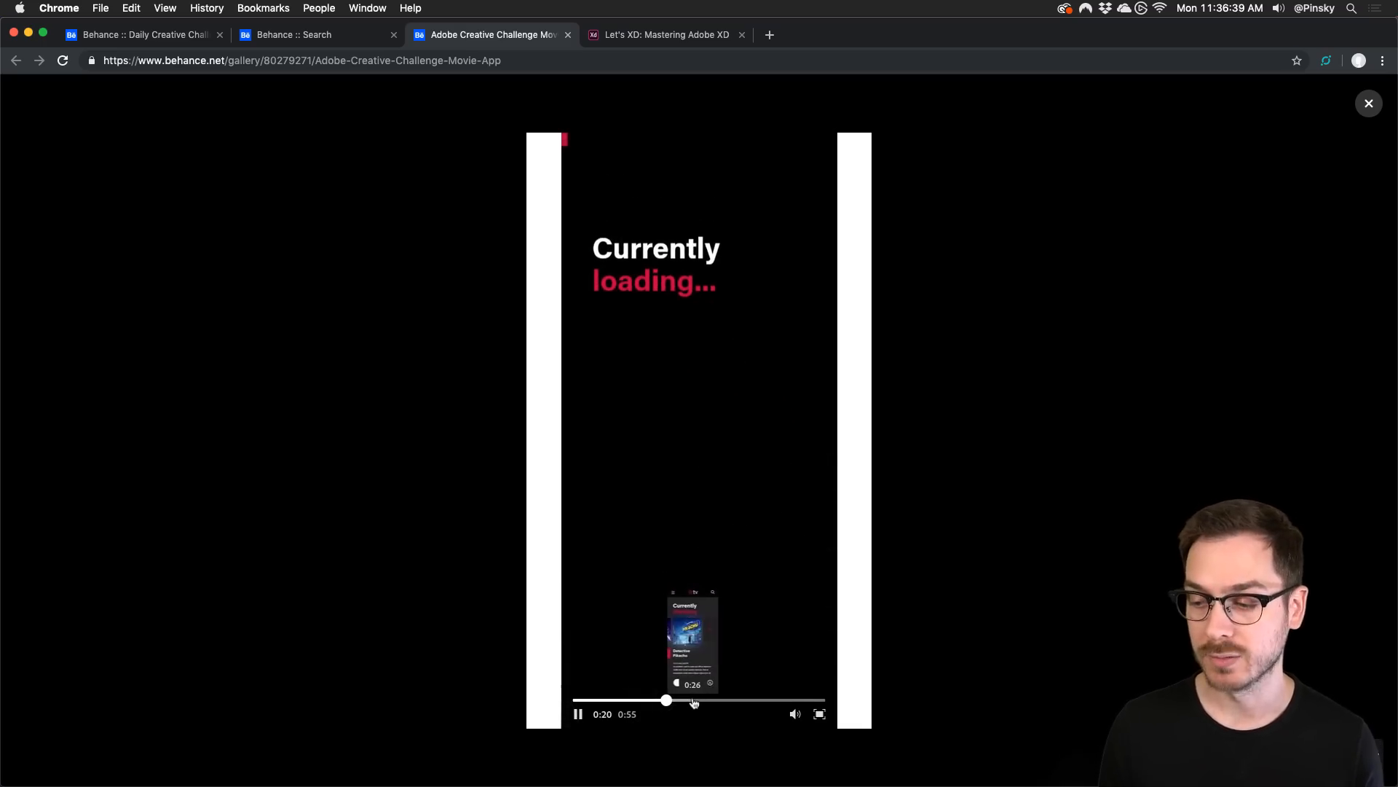
pyautogui.click(700, 701)
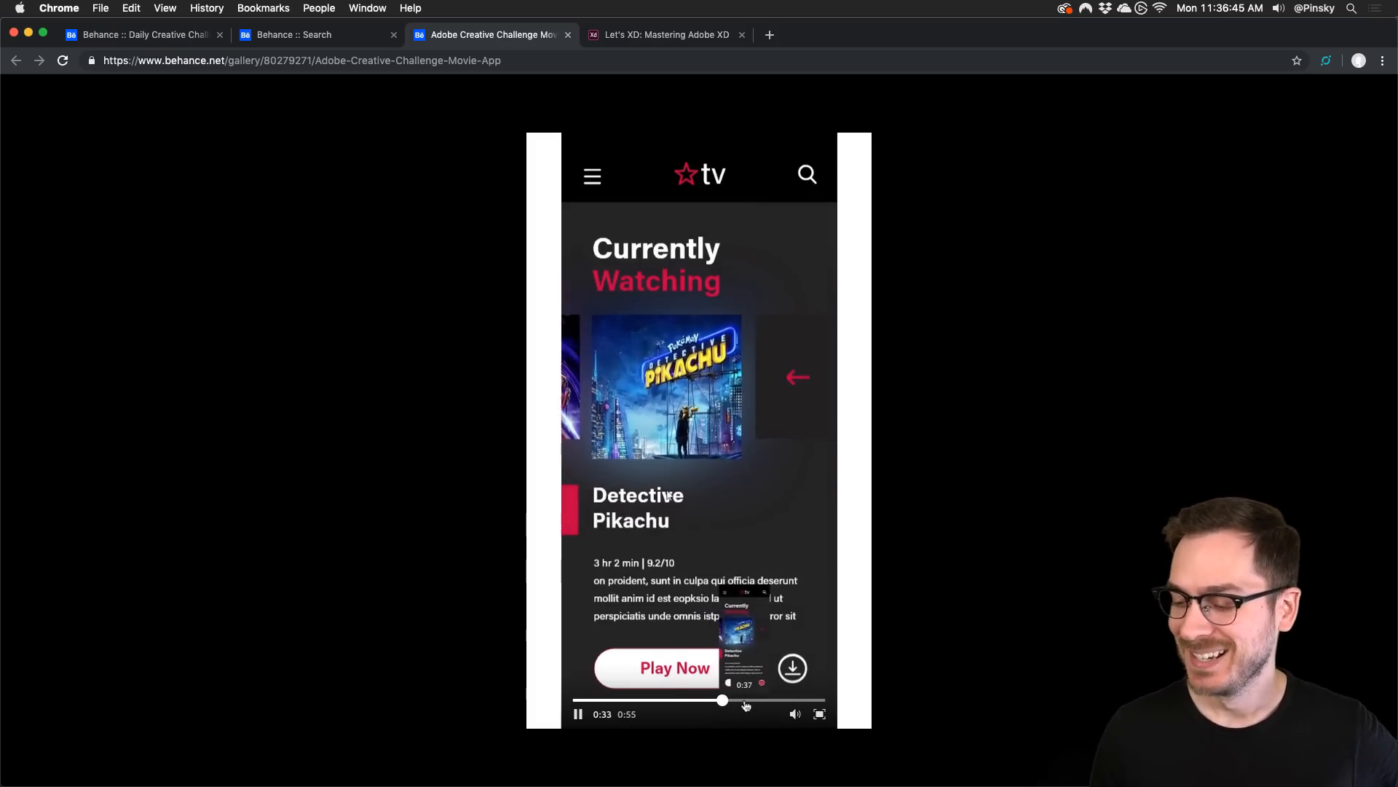
pyautogui.click(752, 701)
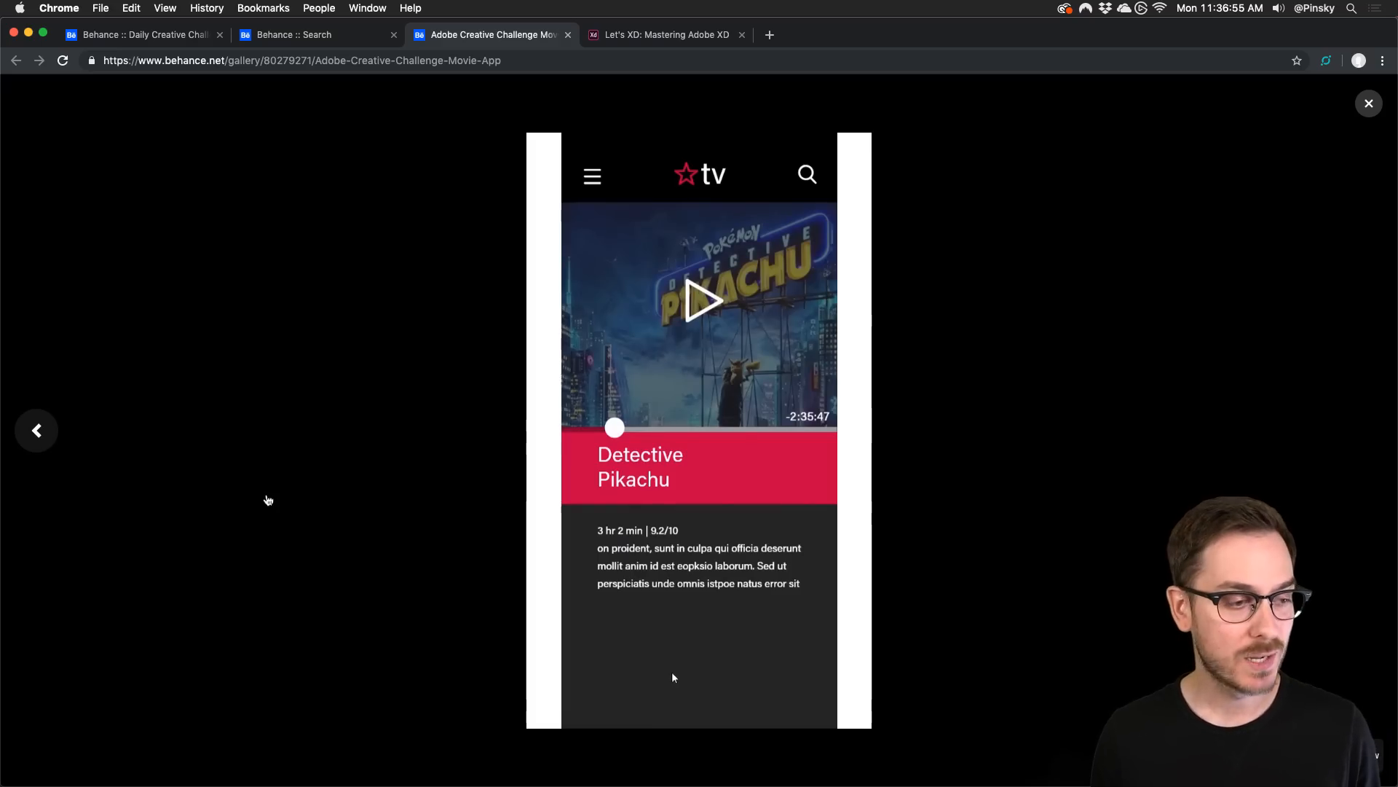
# Switch to Adobe XD and examine the Week 1 & 2 Movie App brief, the reference file link and the resource lists
pyautogui.press('super+Tab')
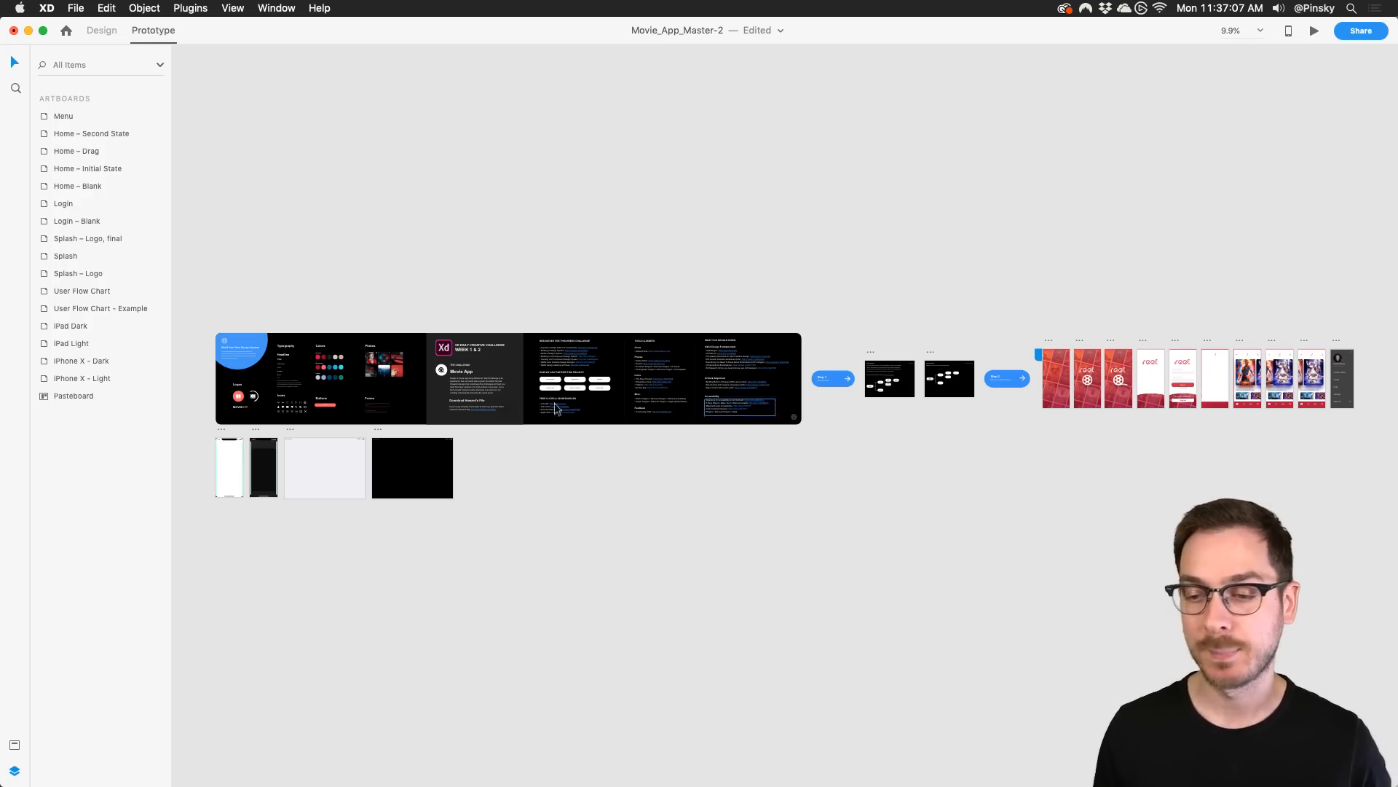
pyautogui.scroll(8, 456, 388)
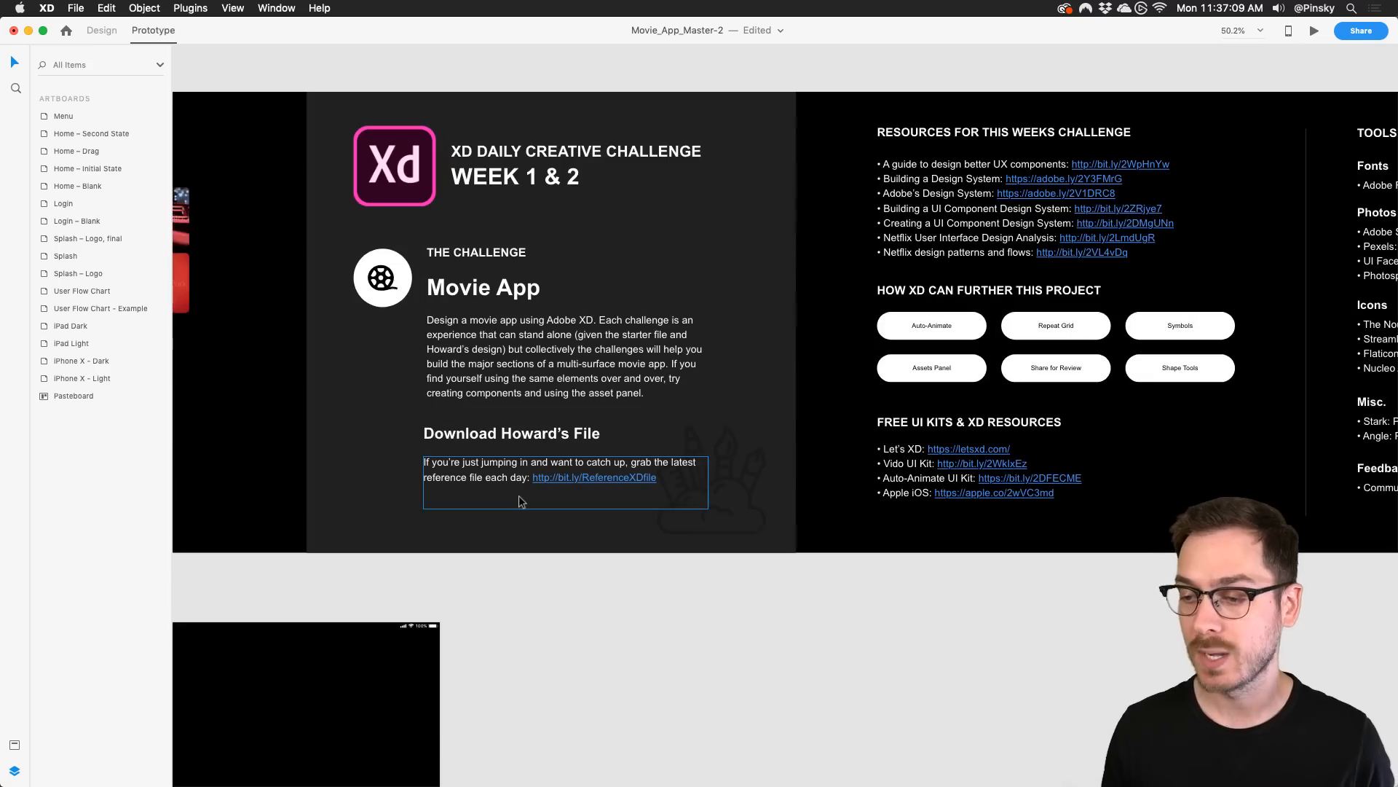
pyautogui.scroll(5, 519, 495)
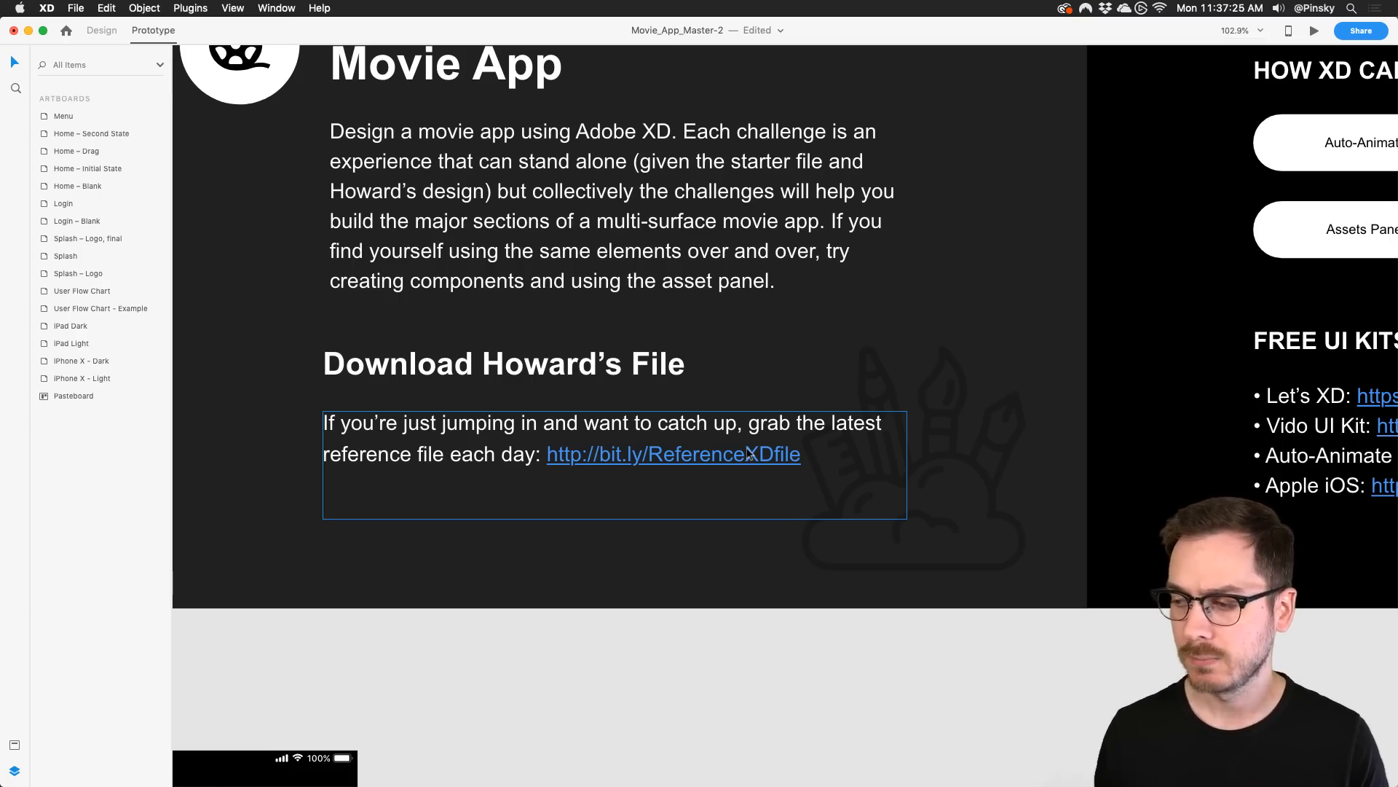
pyautogui.scroll(-5, 762, 434)
pyautogui.hscroll(20, 763, 434)
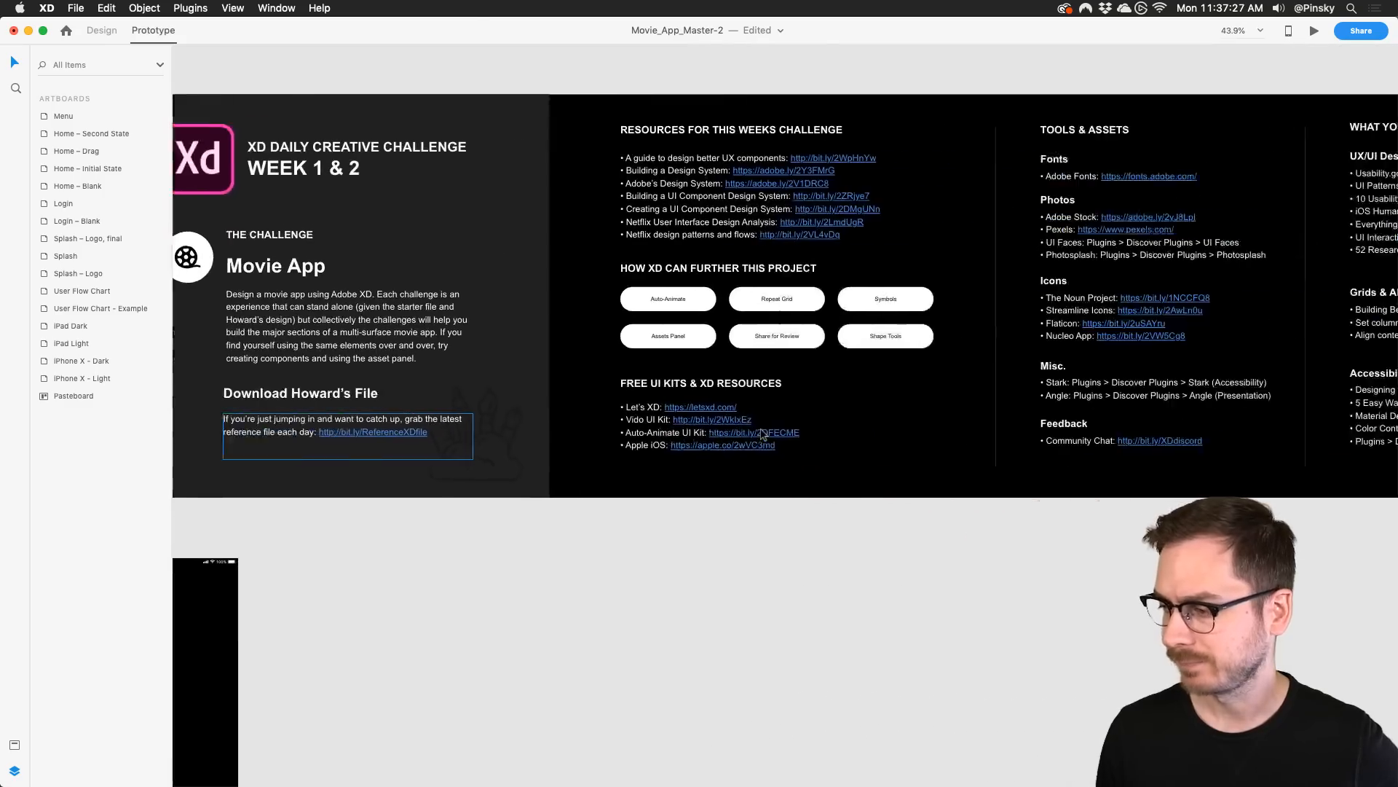
# Switch the movie app file to Design mode and look over its Splash, Login, Home and Menu artboards
pyautogui.hscroll(15, 763, 434)
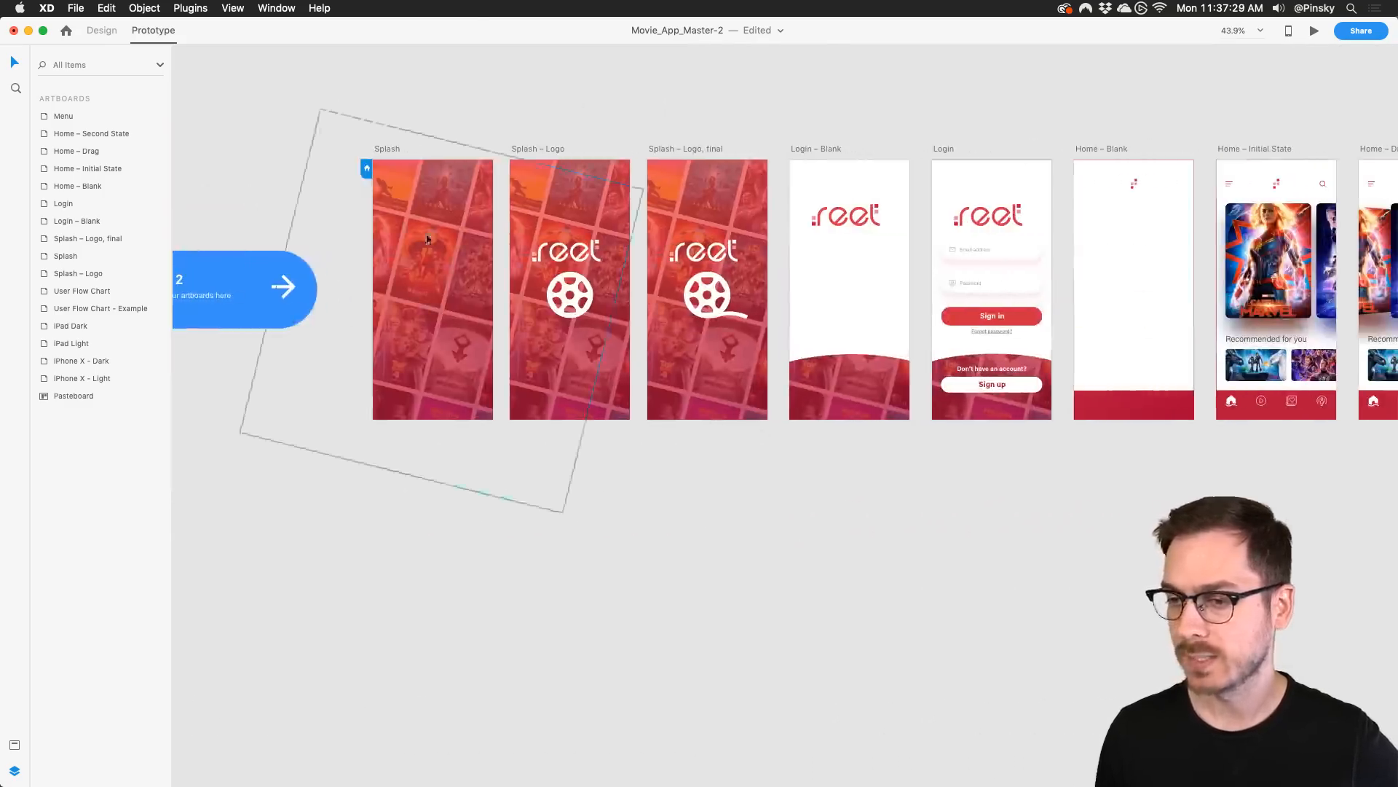
pyautogui.click(384, 149)
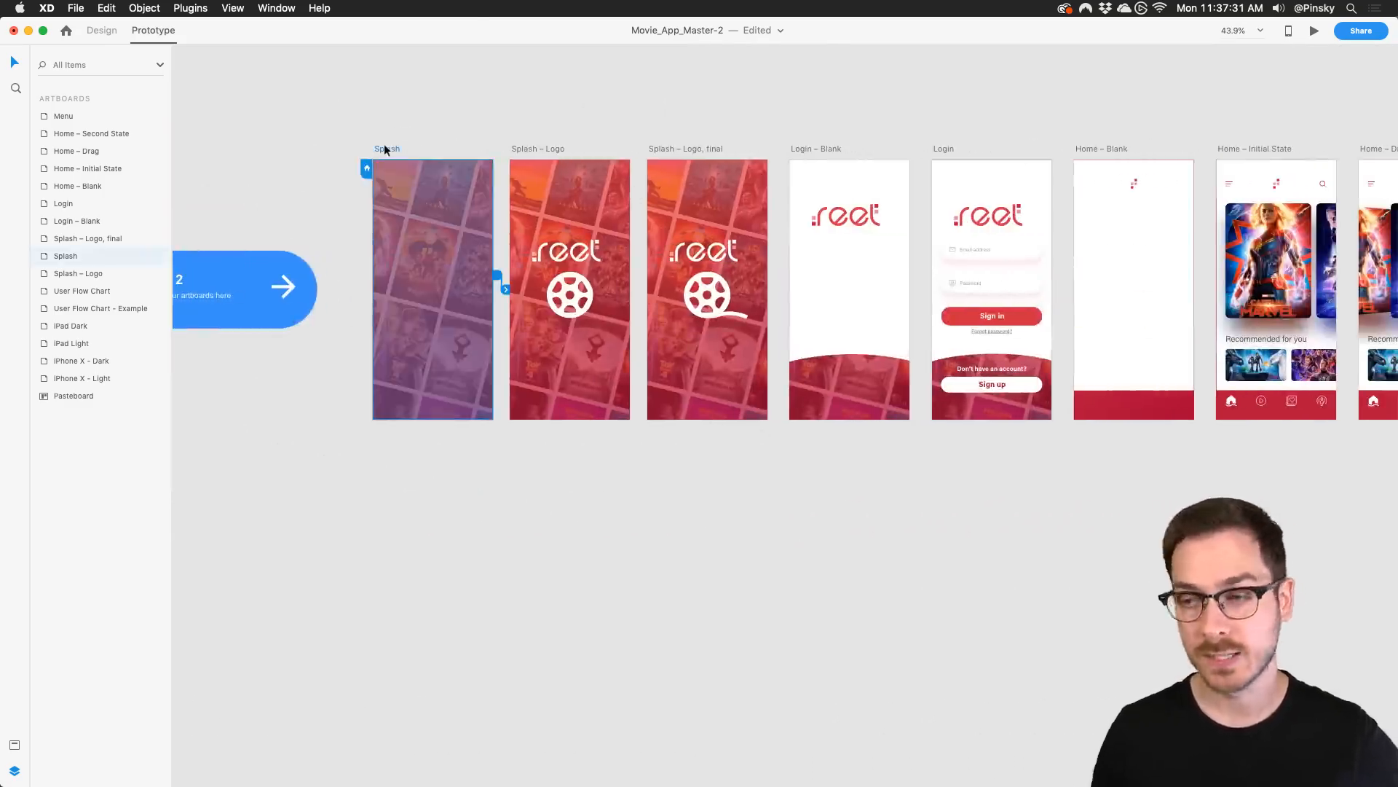
pyautogui.click(105, 30)
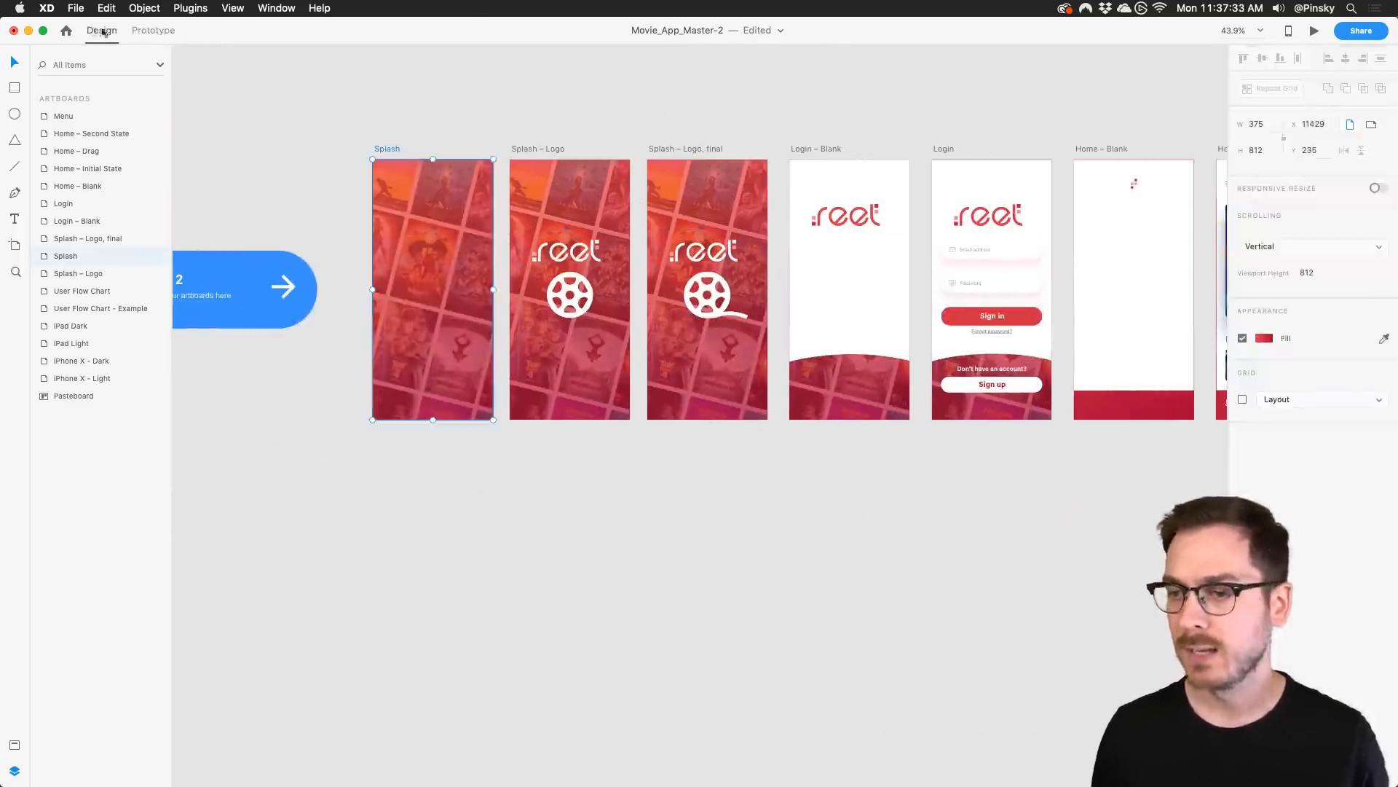
pyautogui.rightClick(601, 272)
pyautogui.click(497, 280)
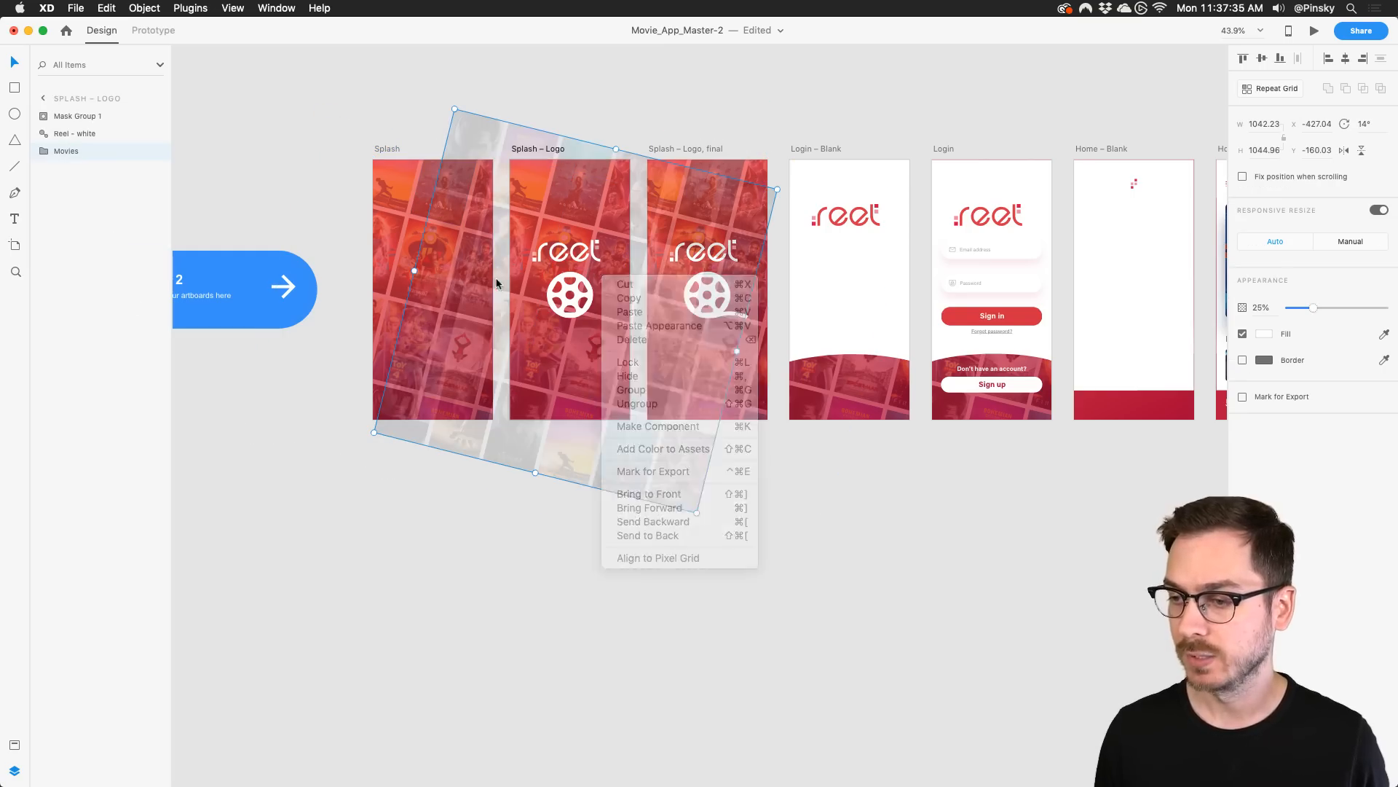
pyautogui.click(741, 545)
pyautogui.hscroll(2, 731, 271)
pyautogui.hscroll(8, 731, 272)
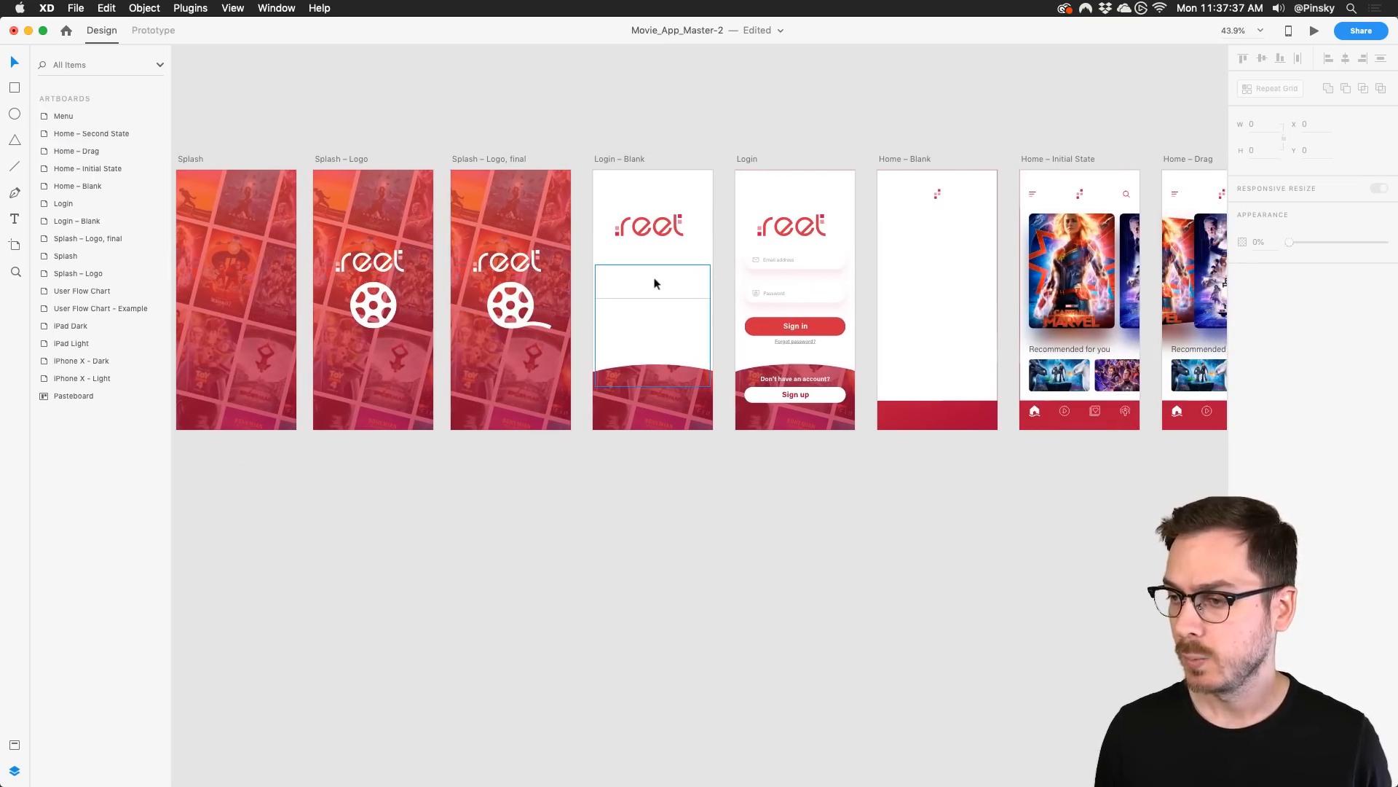
pyautogui.hscroll(2, 690, 341)
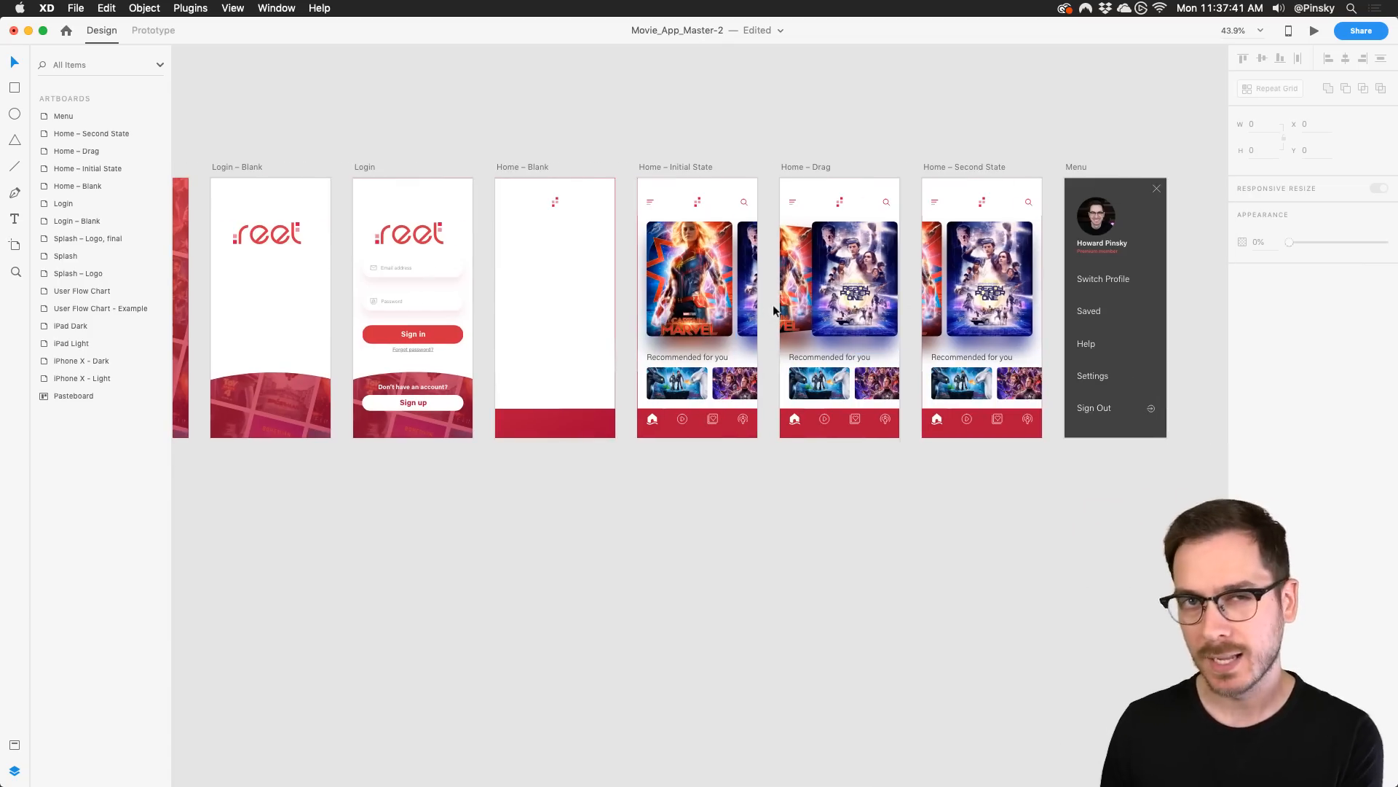
pyautogui.hscroll(-20, 773, 309)
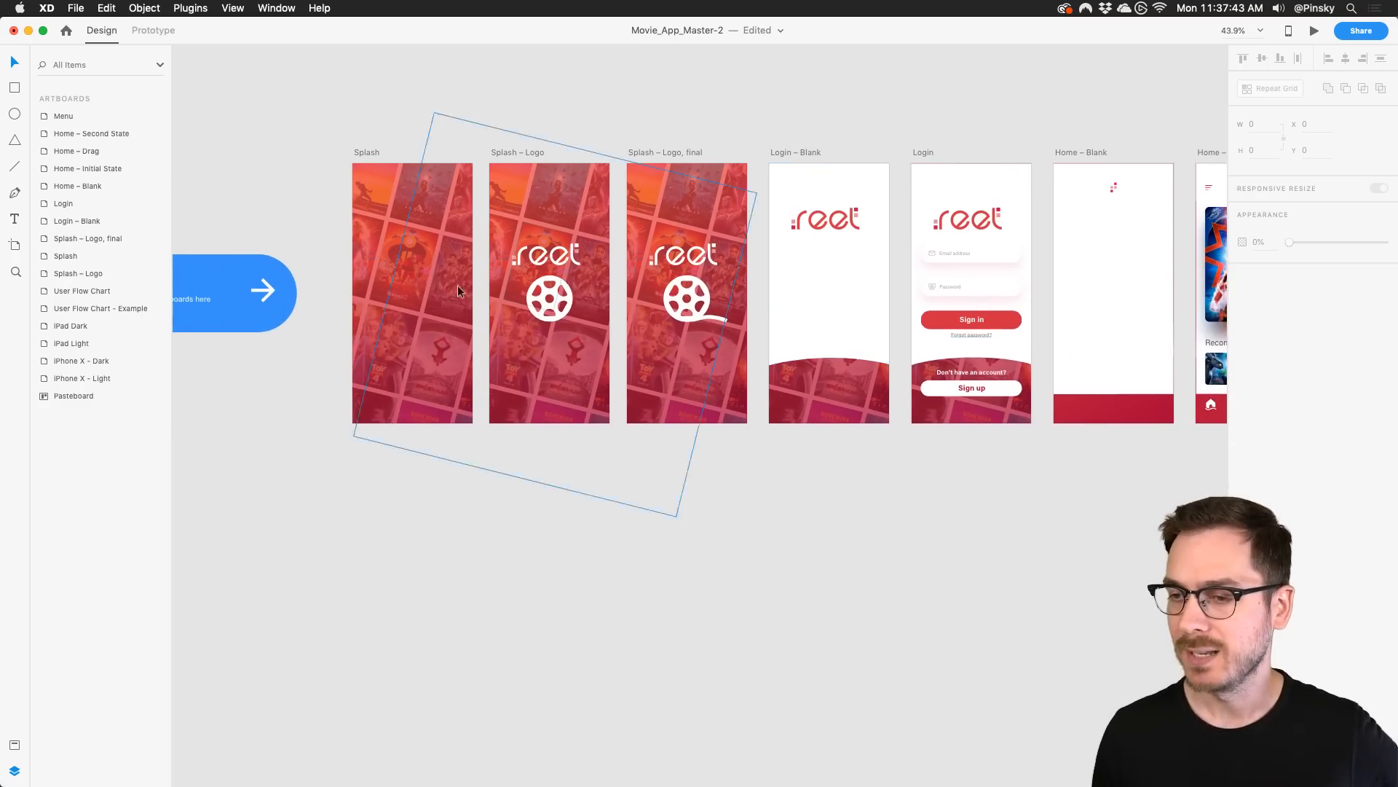
# Preview the prototype from the Splash artboard, swipe the movie carousel, open the hamburger menu and close the preview
pyautogui.click(363, 152)
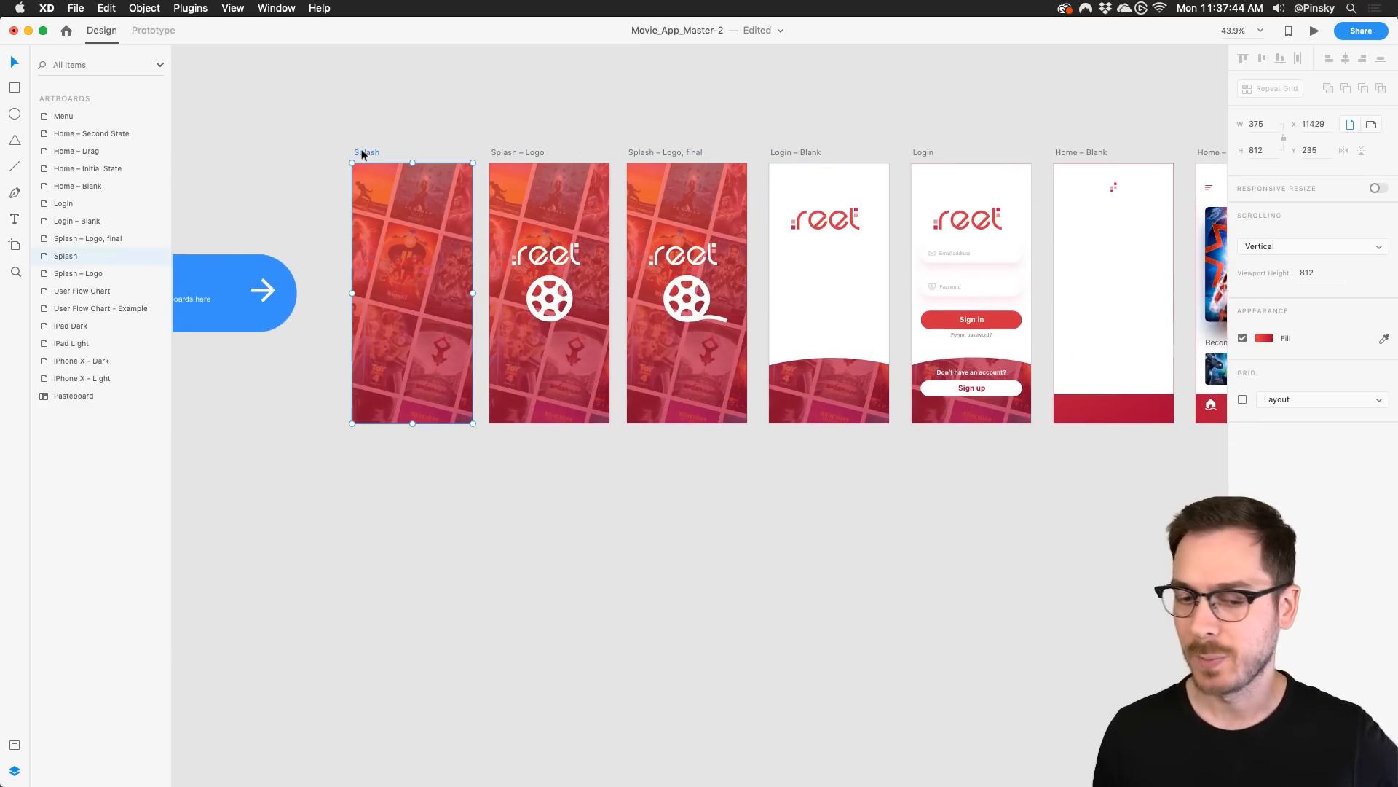
pyautogui.click(1314, 30)
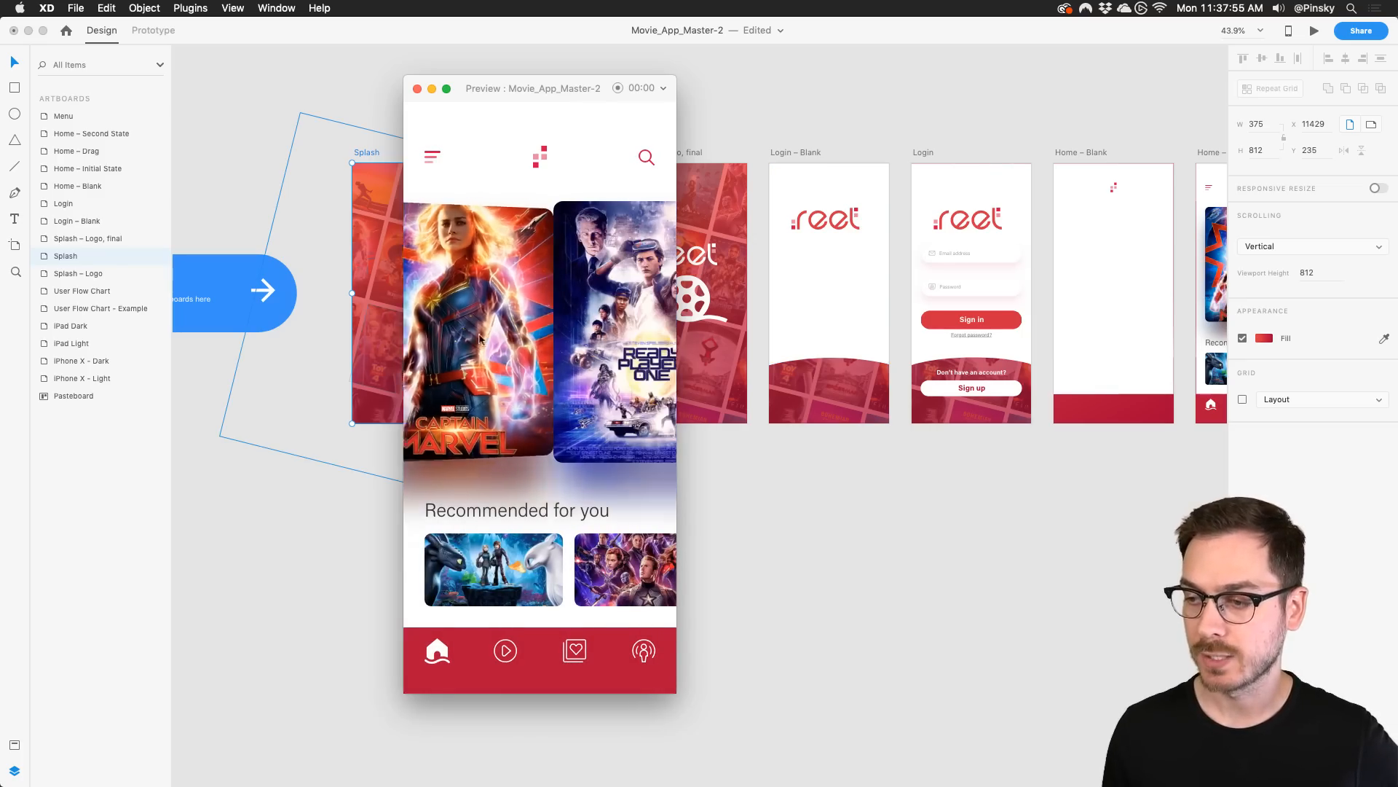
pyautogui.moveTo(601, 351); pyautogui.dragTo(417, 341)
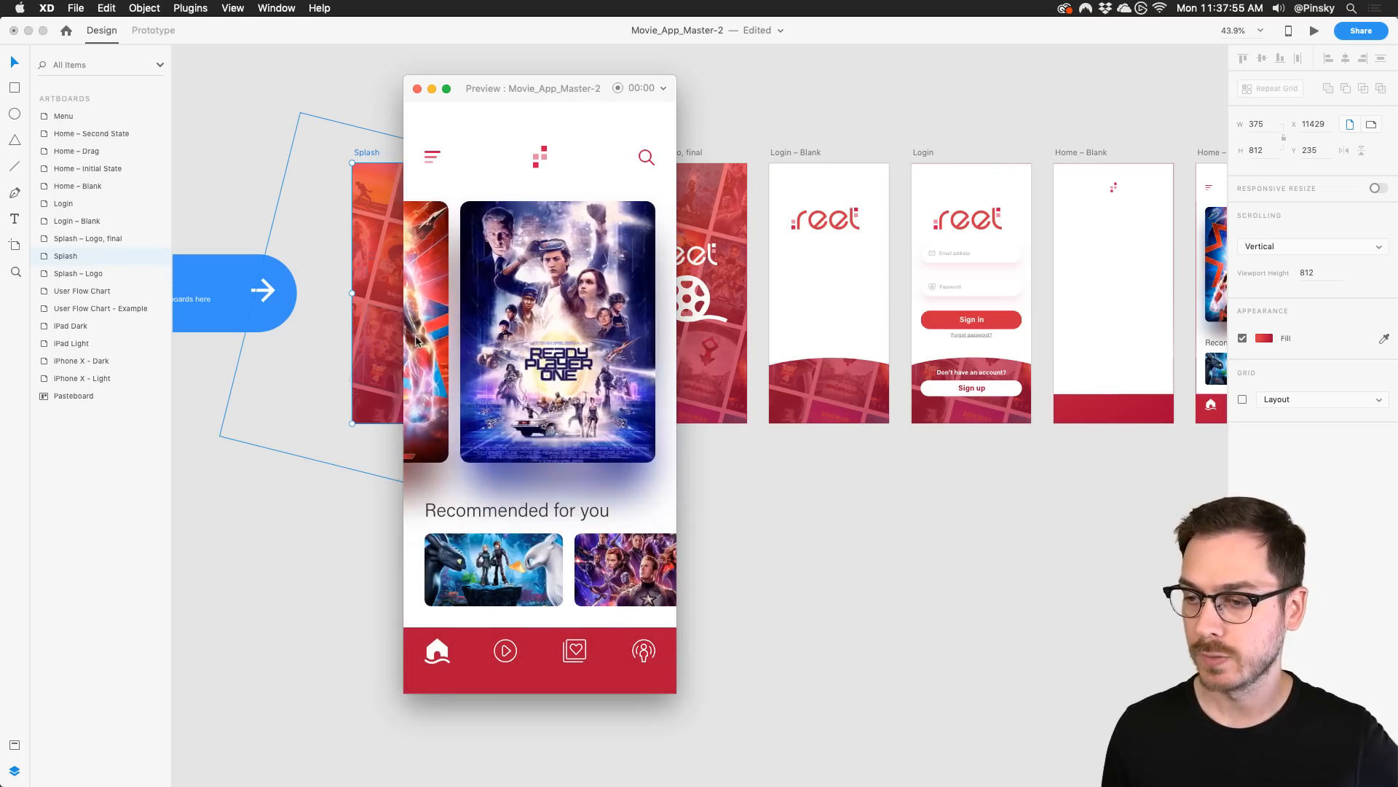
pyautogui.click(435, 158)
pyautogui.click(614, 128)
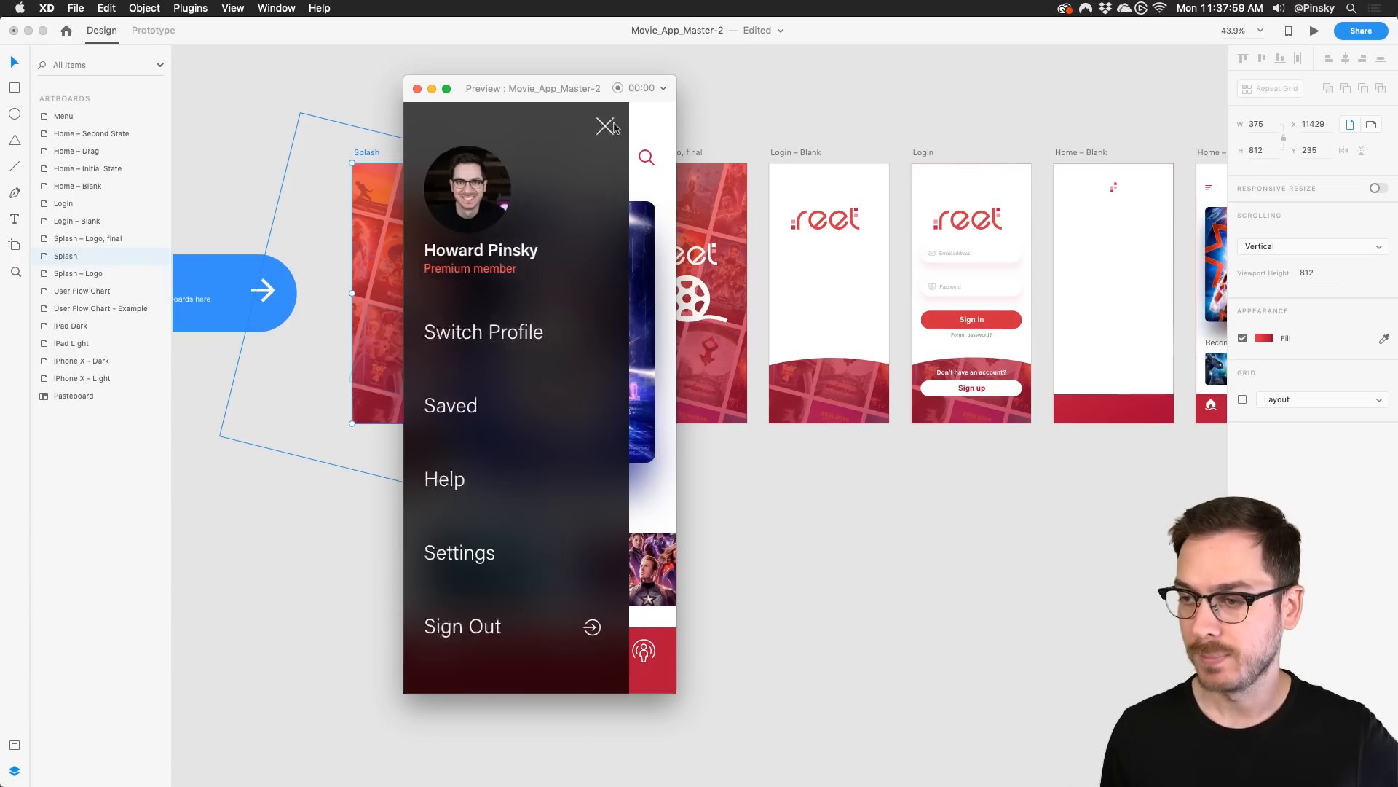
pyautogui.click(418, 89)
# Duplicate the Home – Second State artboard beyond the Menu artboard and delete the movie poster carousel from the copy
pyautogui.hscroll(15, 833, 284)
pyautogui.scroll(8, 838, 286)
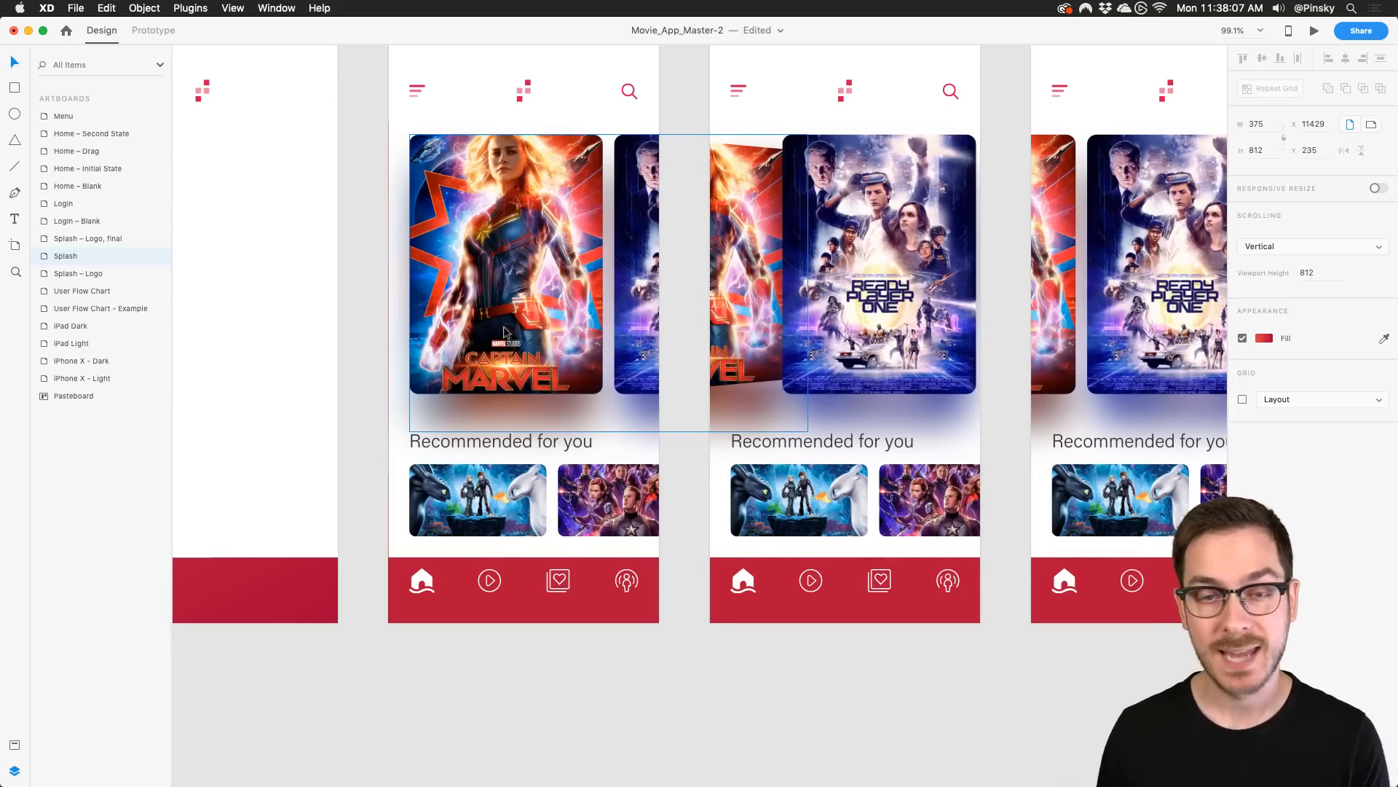
pyautogui.hscroll(10, 505, 332)
pyautogui.scroll(-7, 433, 221)
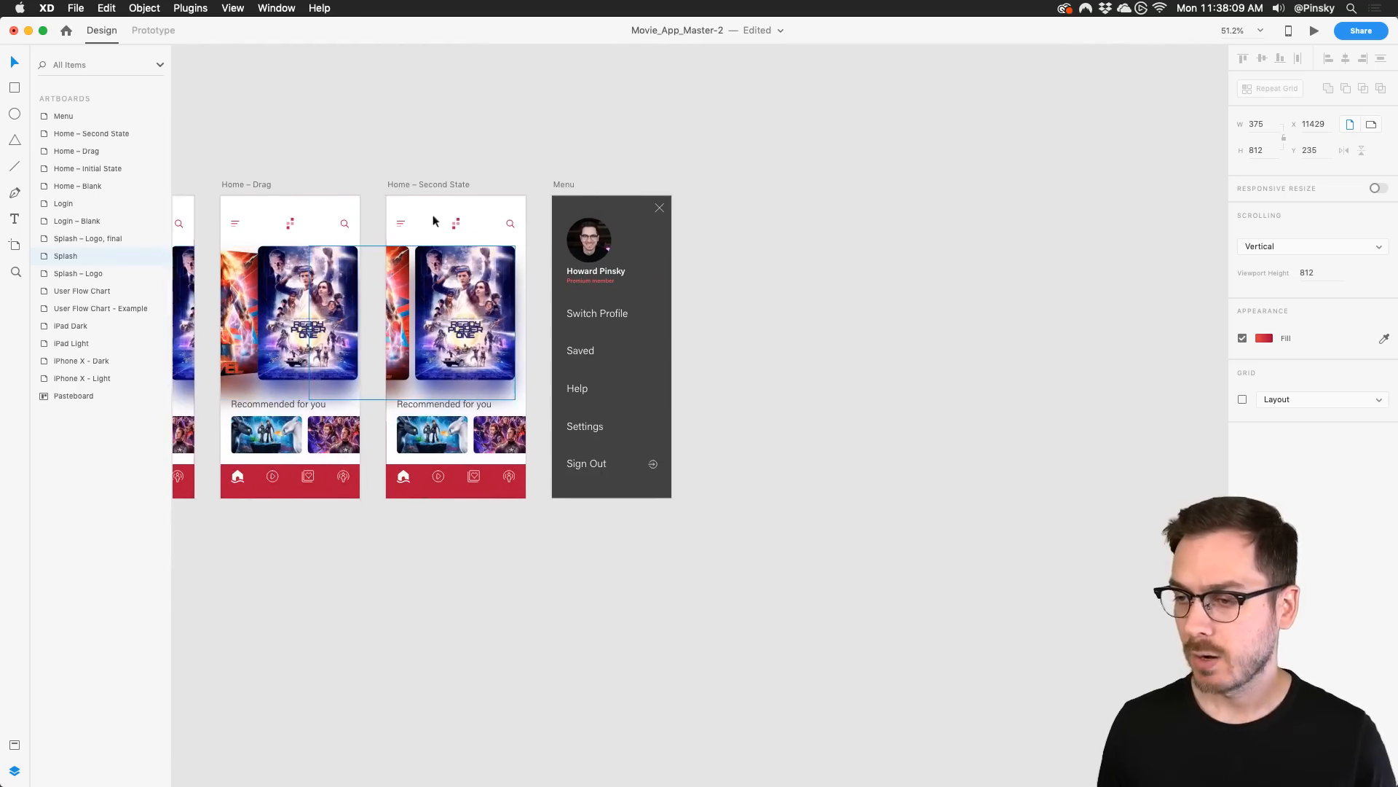
pyautogui.moveTo(404, 179); pyautogui.dragTo(724, 178)
pyautogui.click(741, 279)
pyautogui.press('Delete')
# Try to delete the white Curve background from the copied artboard
pyautogui.click(724, 275)
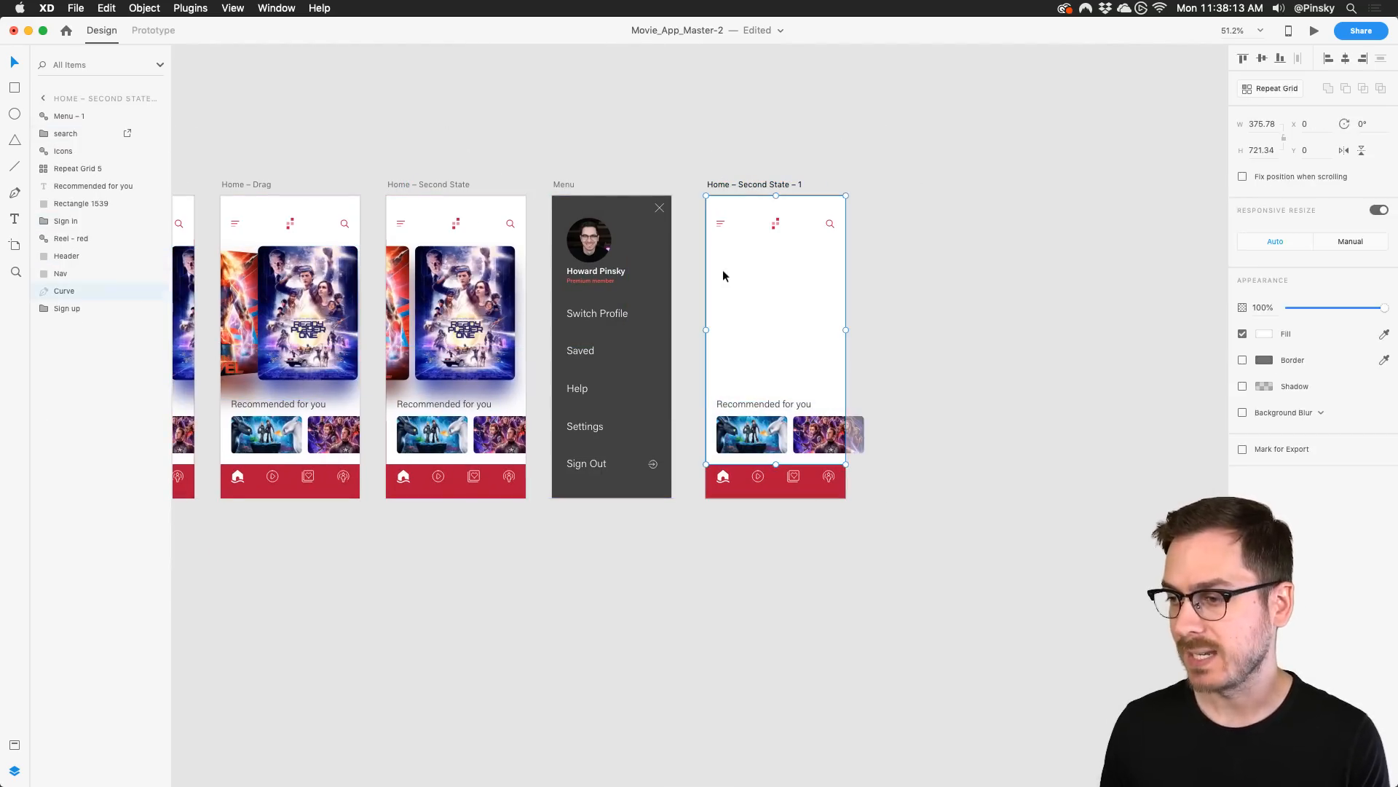
pyautogui.press('Delete')
pyautogui.hotkey('ctrl', 'z')
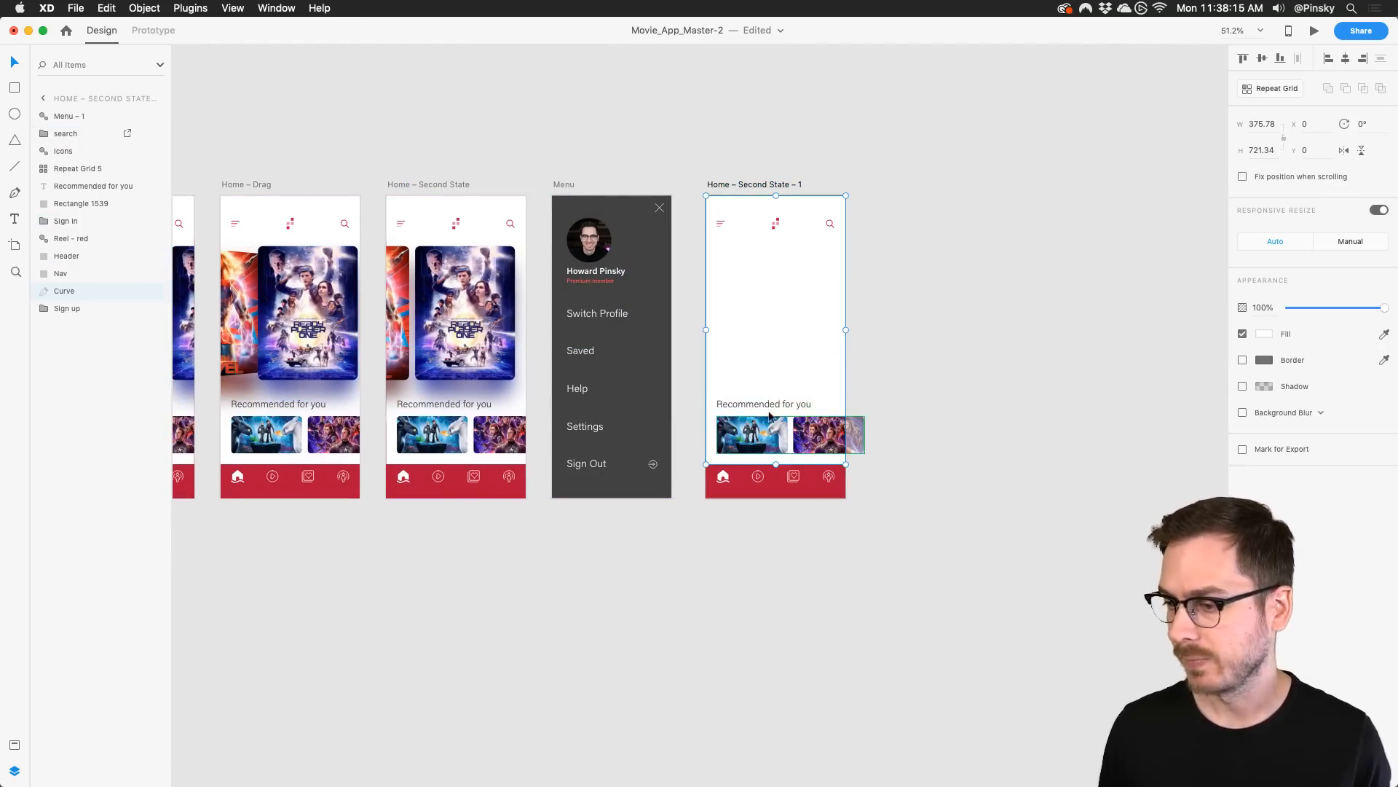
# Delete the "Recommended for you" thumbnails and heading, the Sign in group and Rectangle 1539 from the artboard copy
pyautogui.click(771, 434)
pyautogui.press('Delete')
pyautogui.click(770, 408)
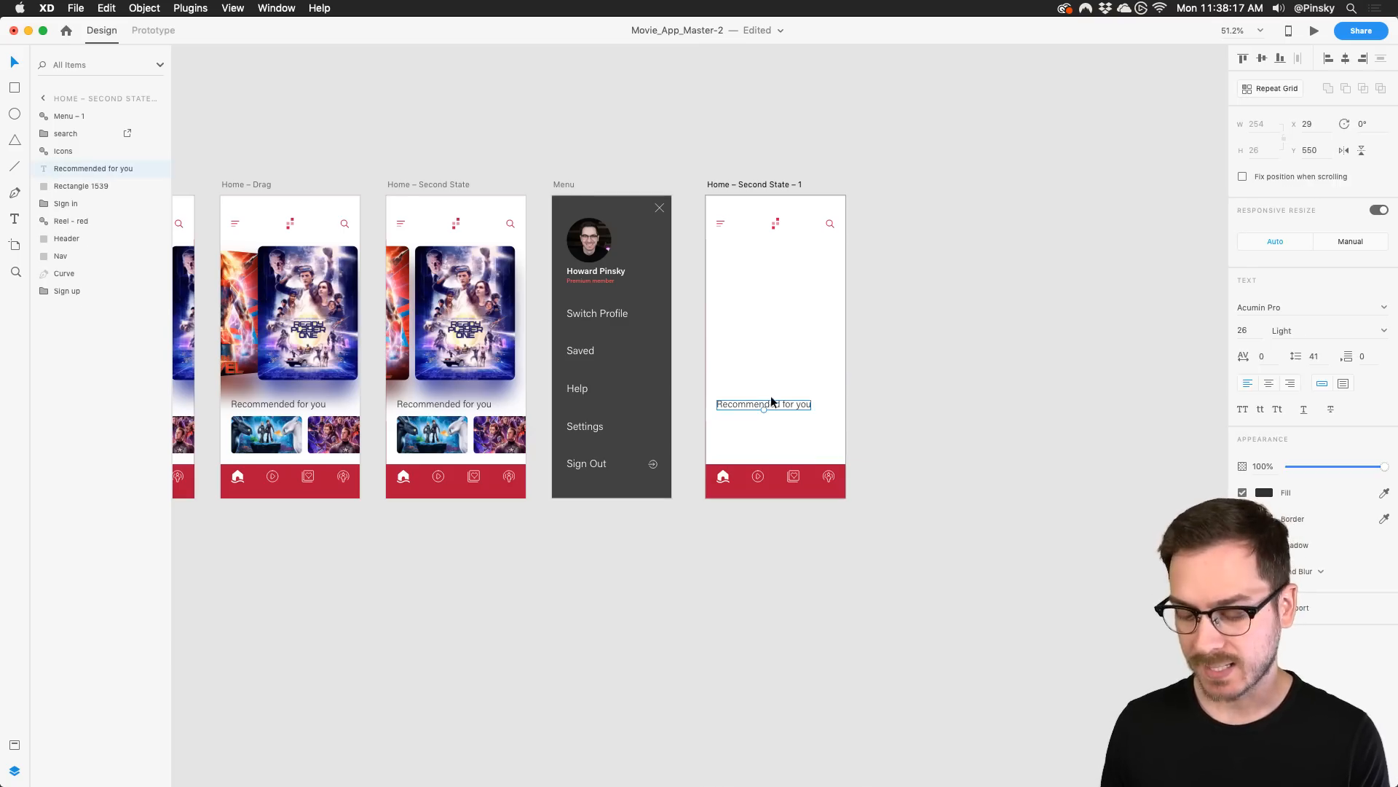
pyautogui.press('Delete')
pyautogui.click(66, 186)
pyautogui.press('Delete')
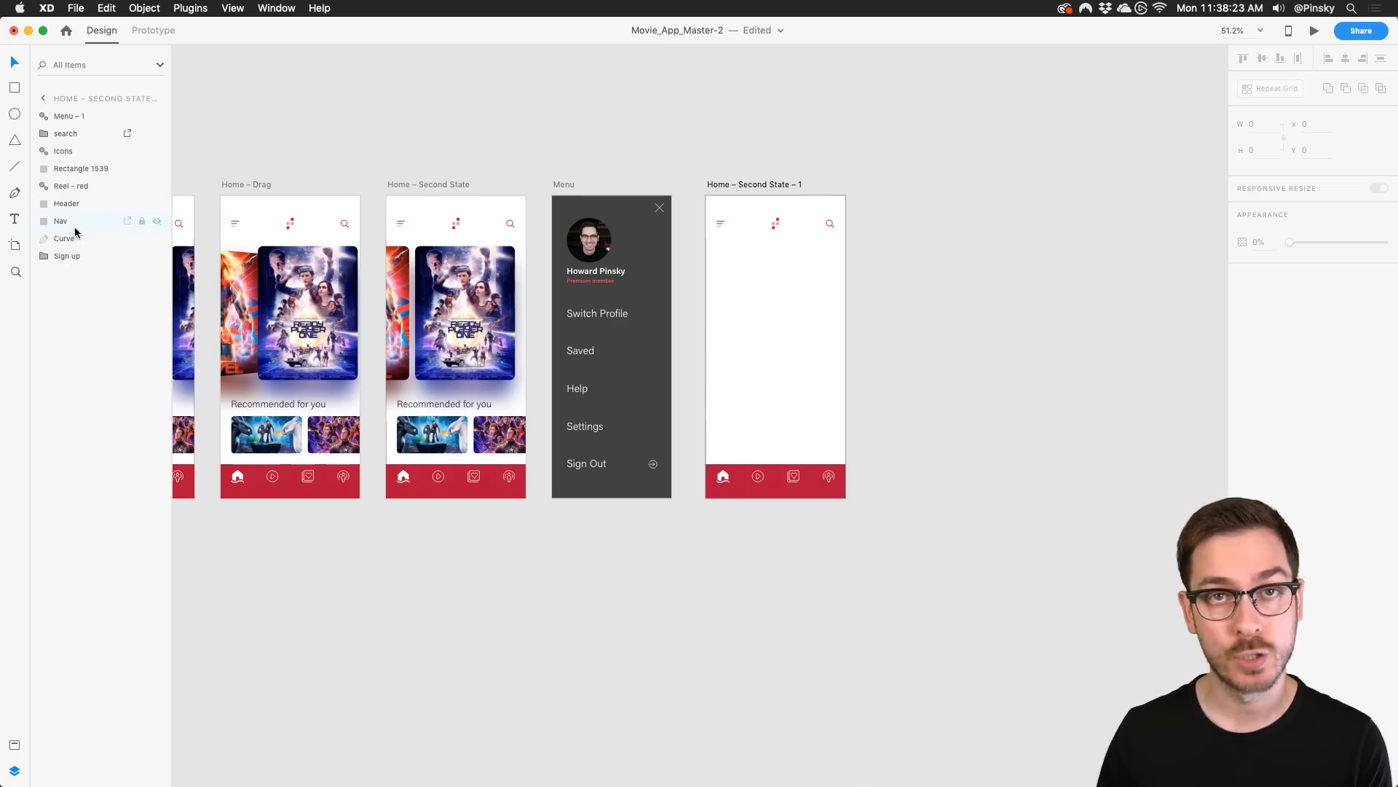
pyautogui.click(79, 150)
pyautogui.click(93, 168)
pyautogui.press('Delete')
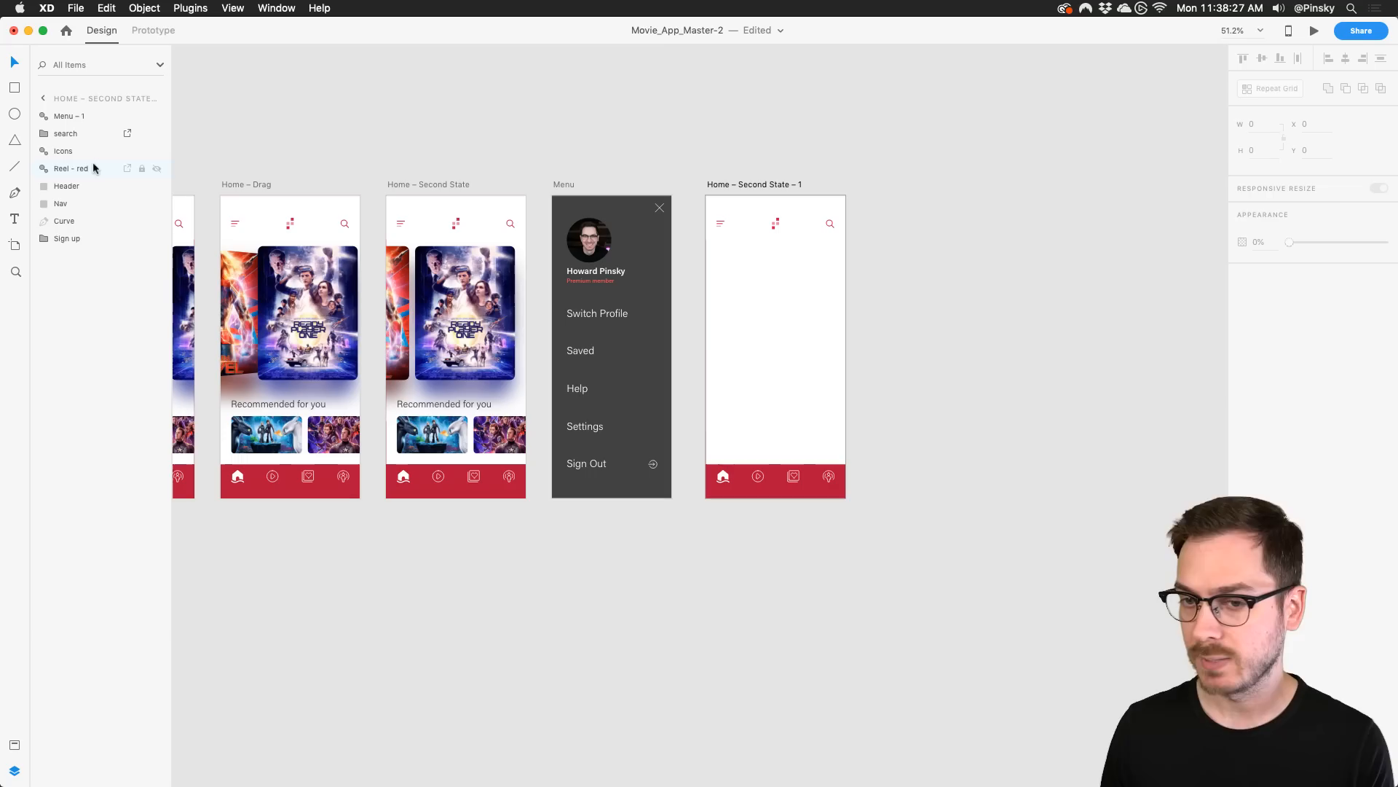
# Check the remaining layers of the artboard copy one by one and delete the leftover Sign up group
pyautogui.click(83, 169)
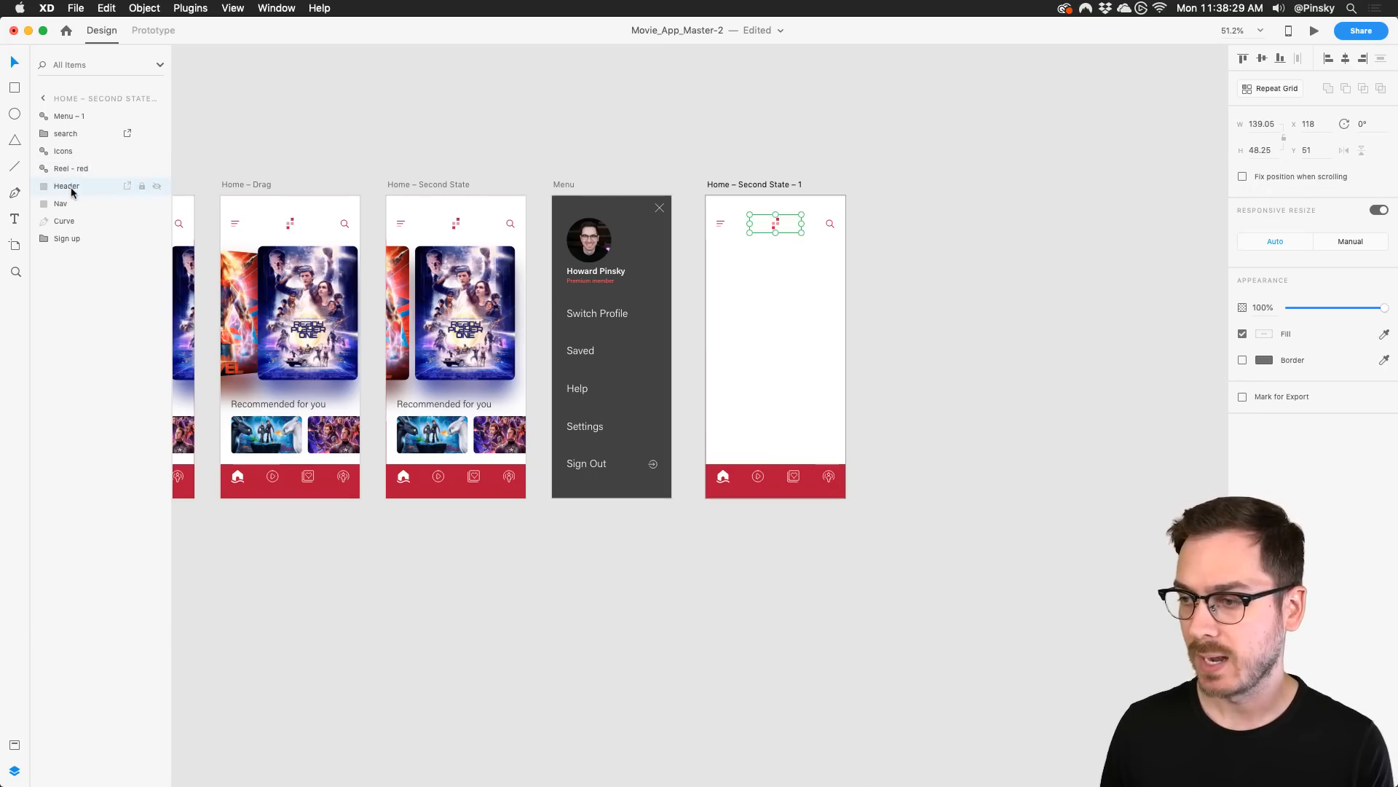
pyautogui.click(71, 187)
pyautogui.click(70, 204)
pyautogui.click(71, 222)
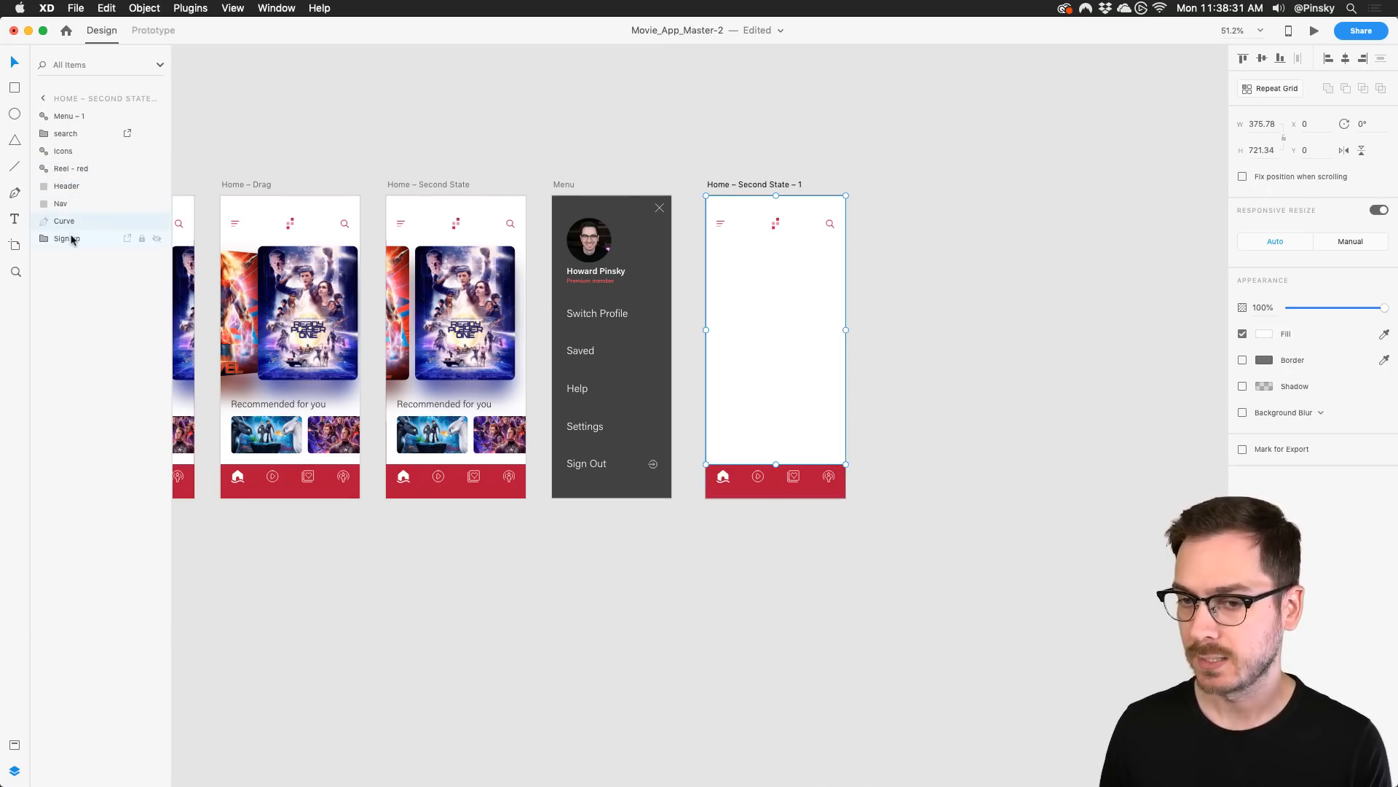
pyautogui.click(72, 238)
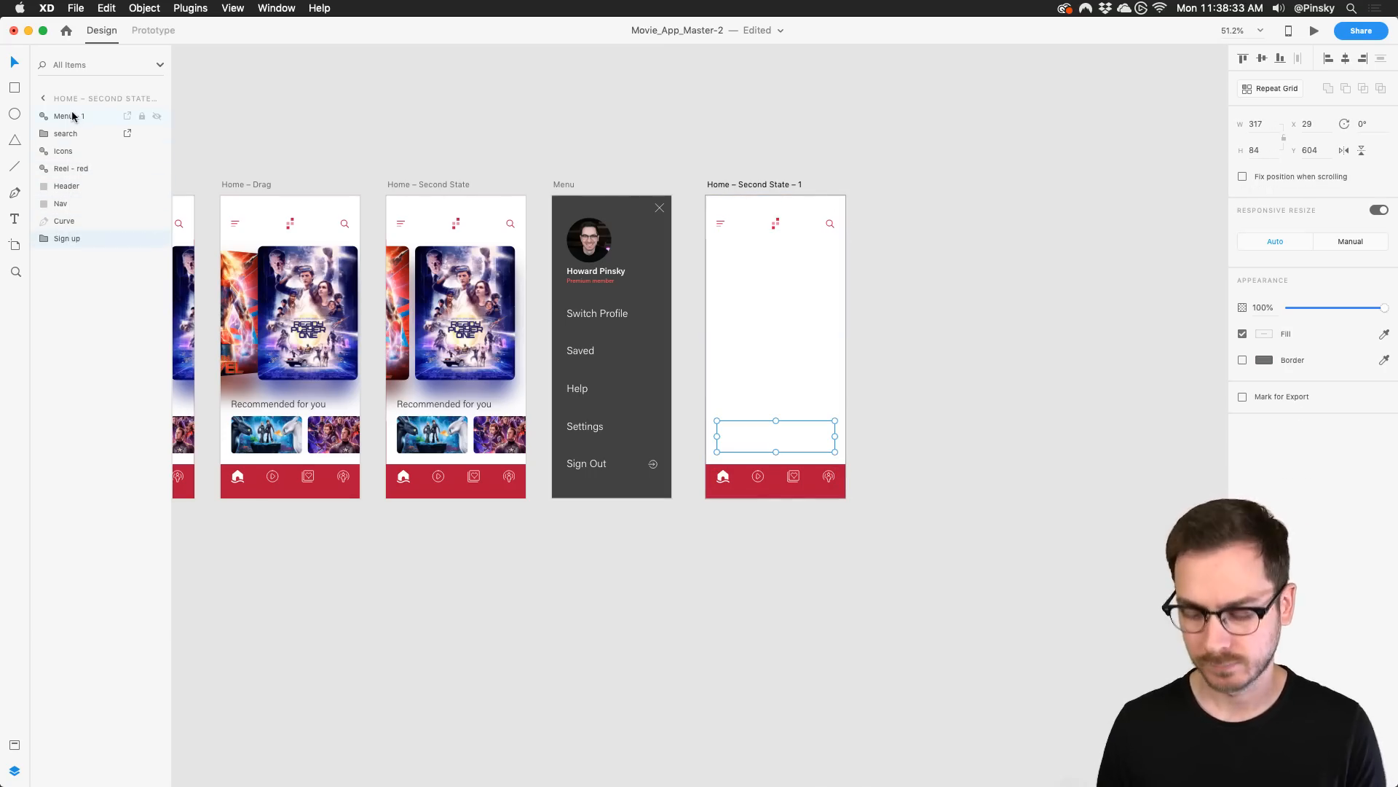
pyautogui.press('Delete')
pyautogui.click(73, 115)
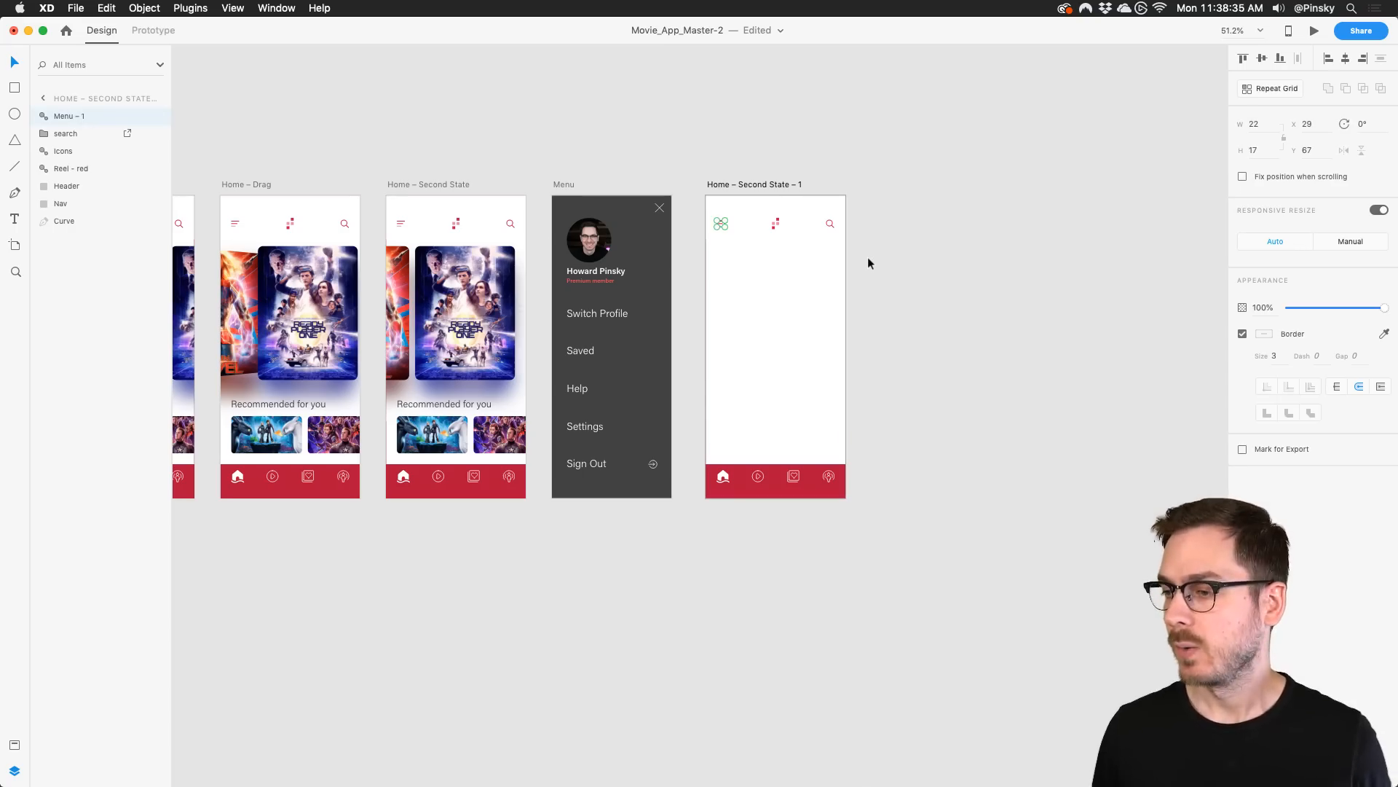
pyautogui.scroll(5, 868, 256)
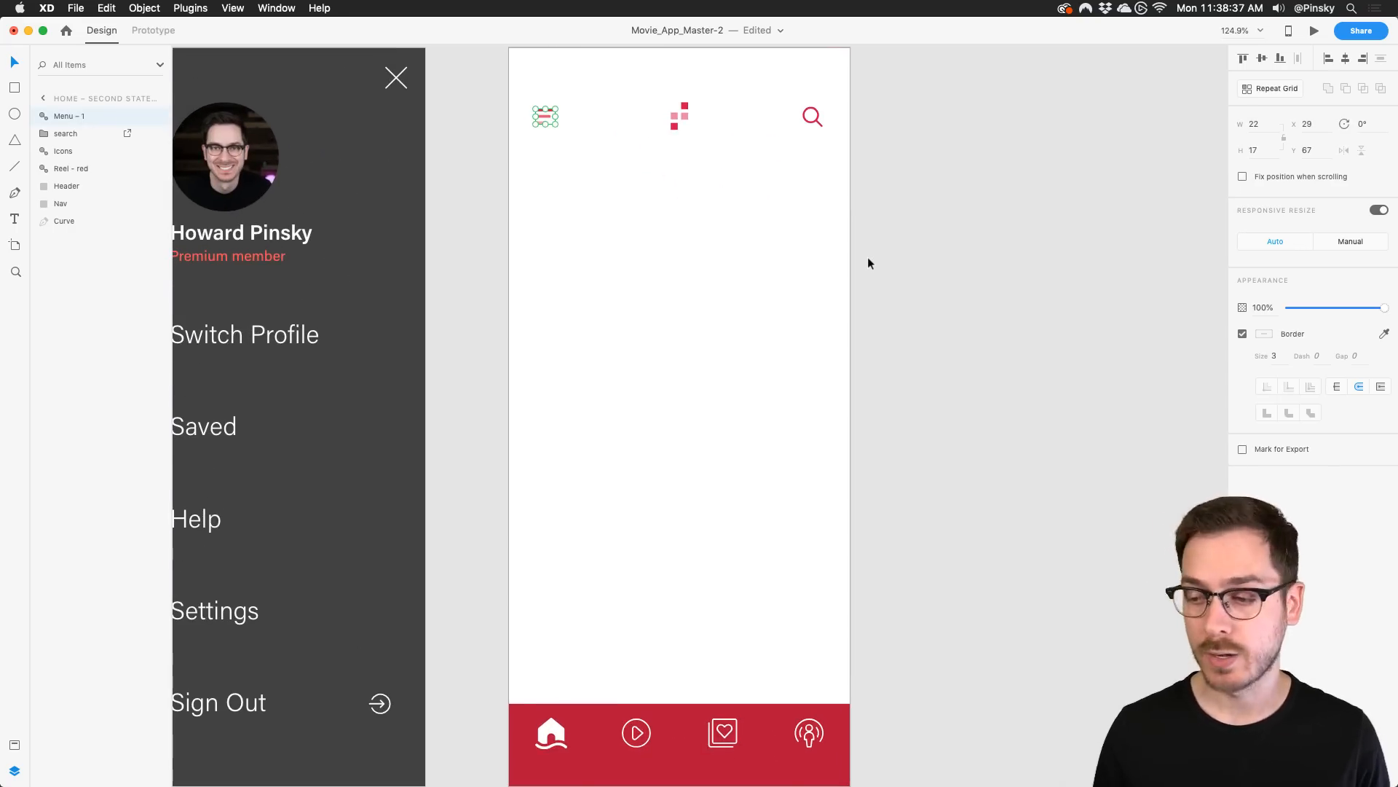
pyautogui.scroll(-2, 867, 256)
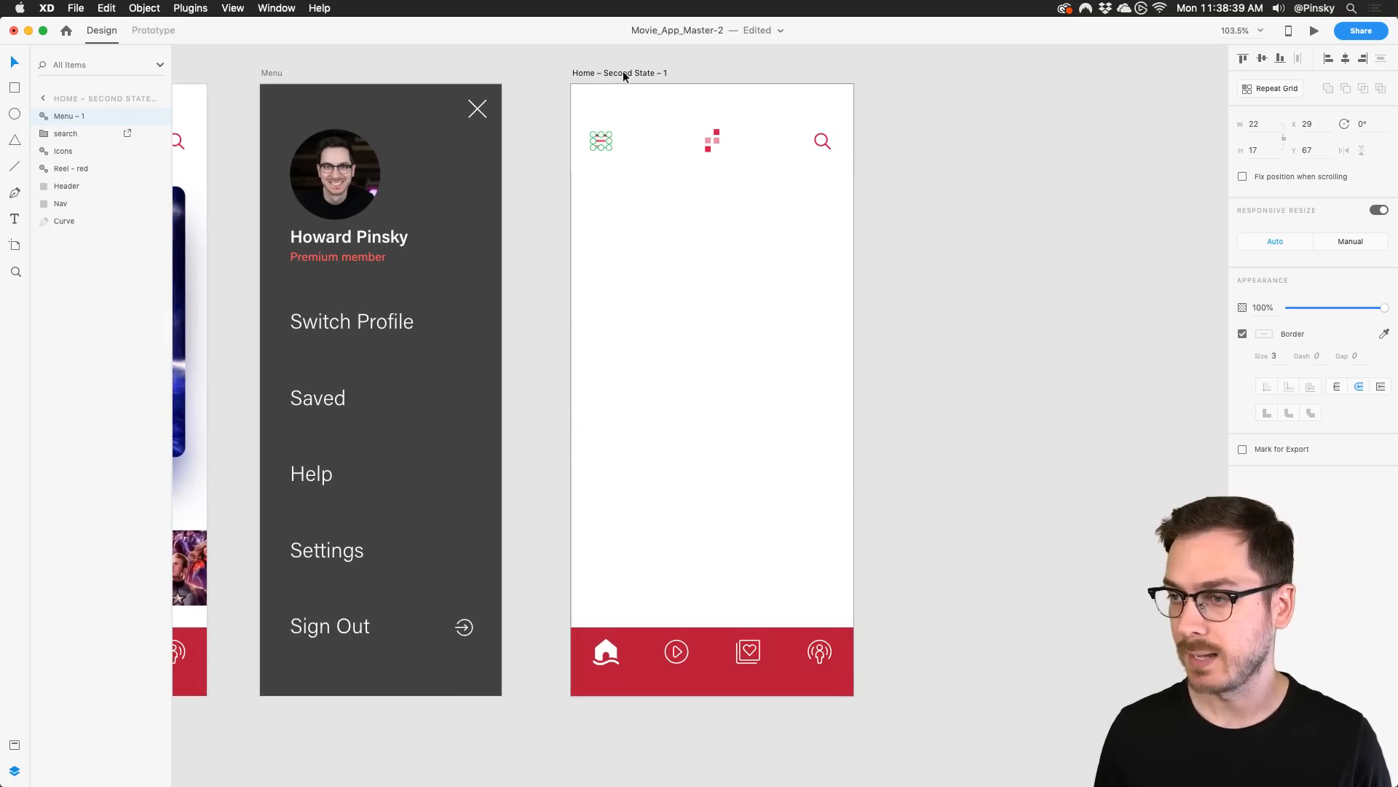
# Rename the copied Home – Second State – 1 artboard as Home
pyautogui.doubleClick(623, 73)
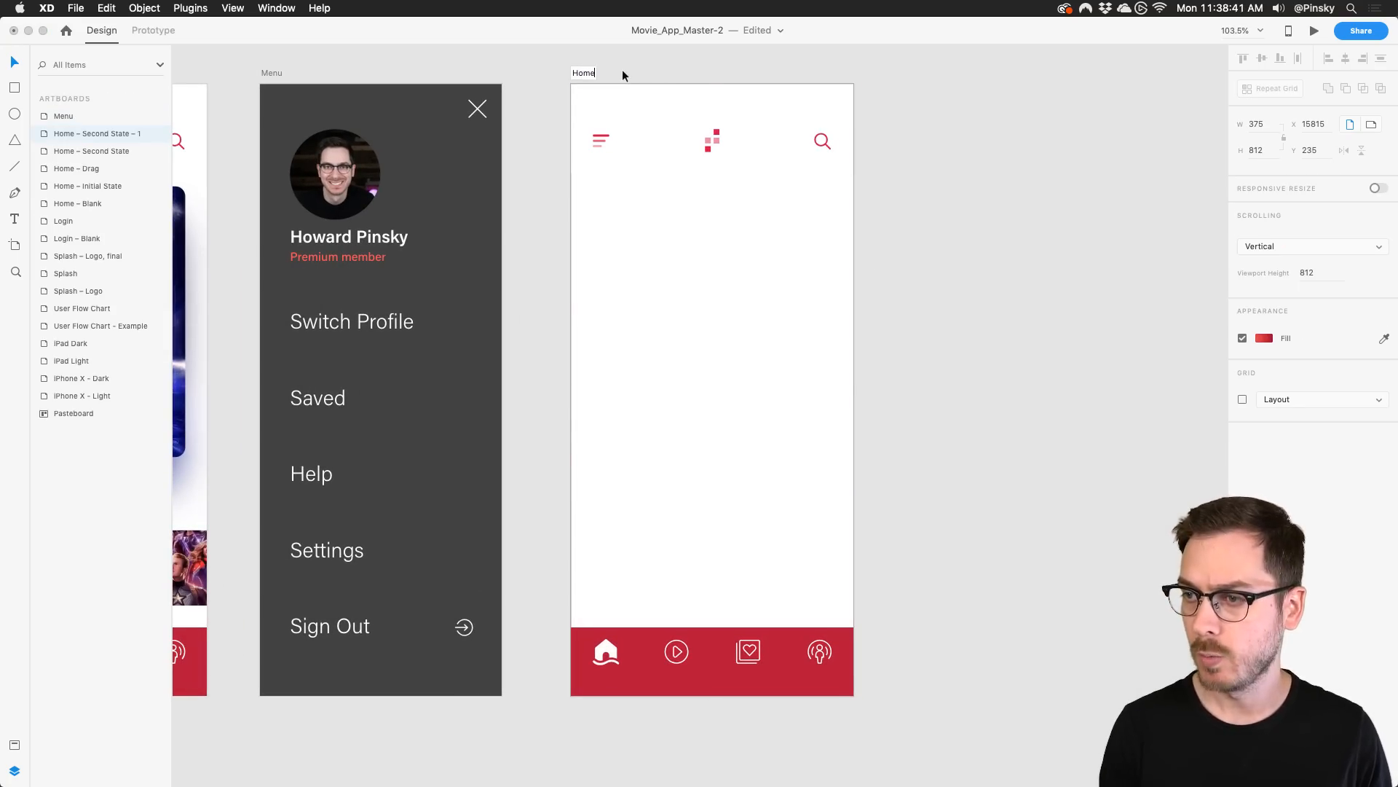
pyautogui.write('me')
pyautogui.press('Return')
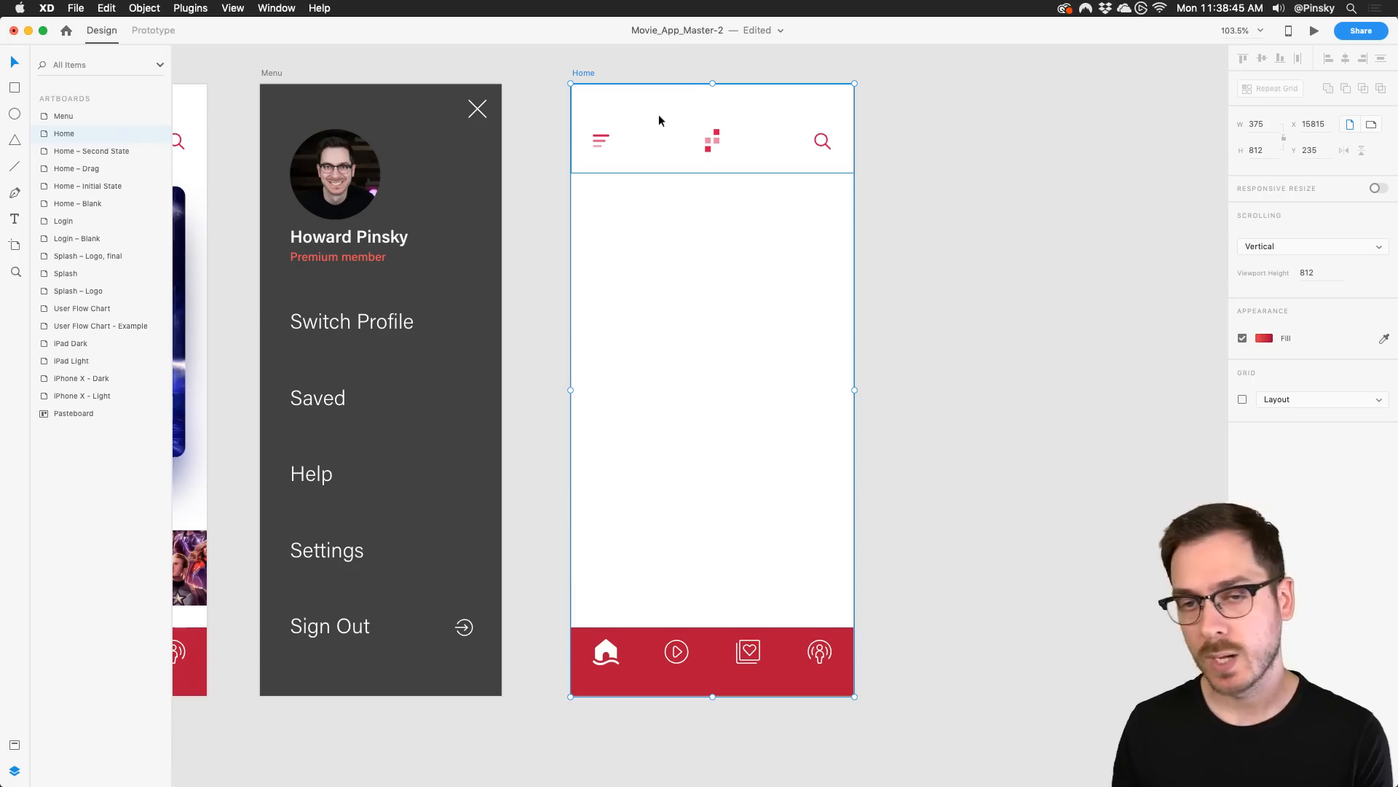
# Draw a full-width rectangle about 375 × 187 on the Home artboard and move it down to about Y 232
pyautogui.click(17, 88)
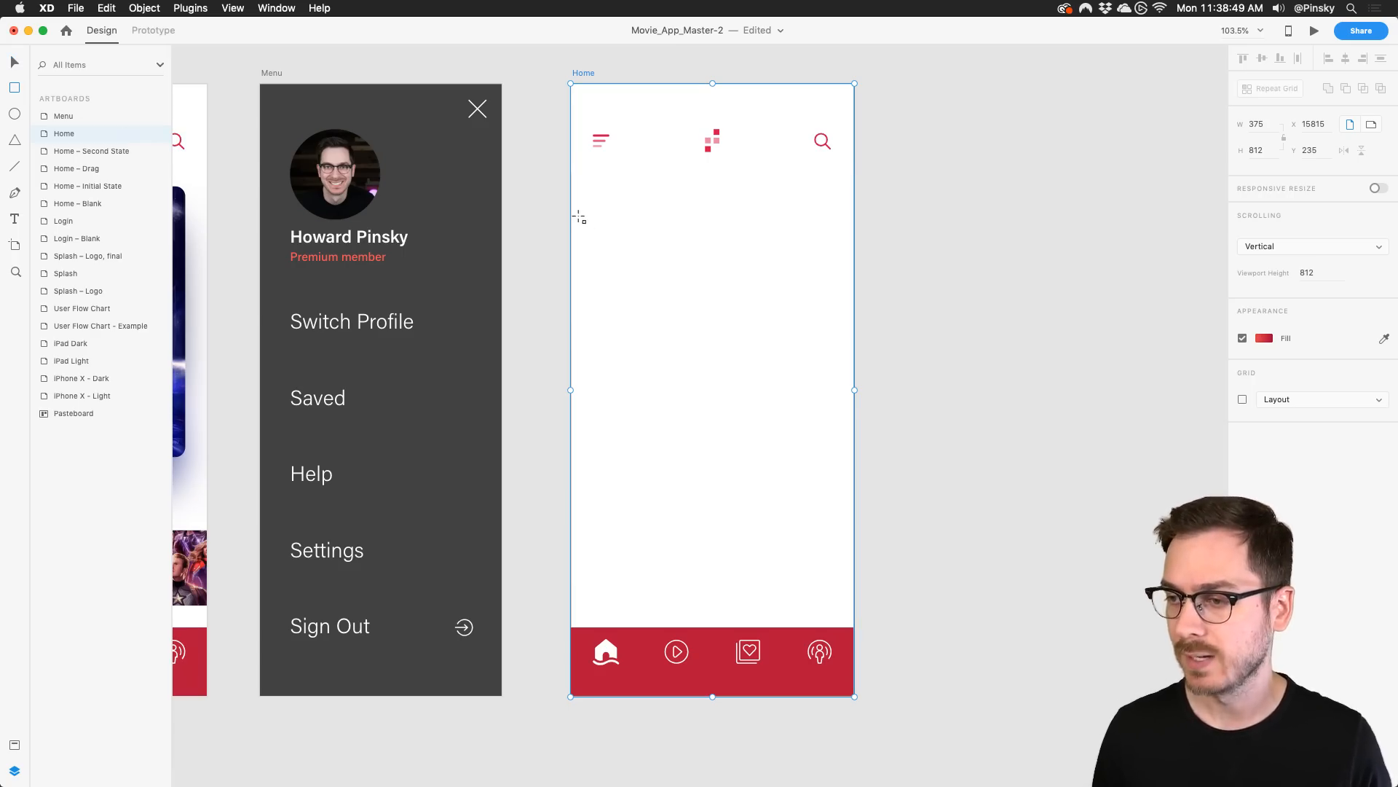
pyautogui.moveTo(571, 216)
pyautogui.mouseDown()
pyautogui.moveTo(708, 316)
pyautogui.moveTo(850, 321)
pyautogui.moveTo(853, 357)
pyautogui.mouseUp()
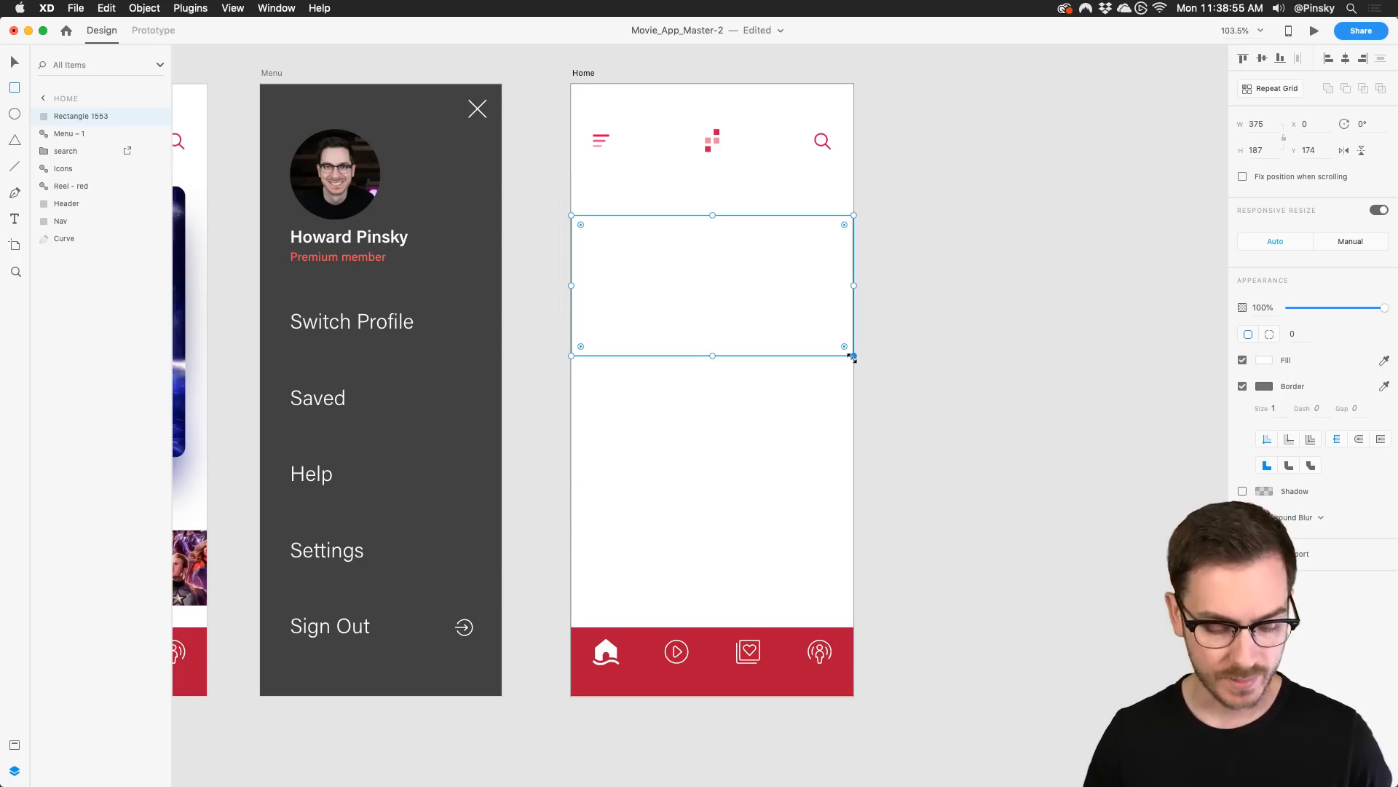
pyautogui.press('v')
pyautogui.moveTo(805, 314); pyautogui.dragTo(806, 358)
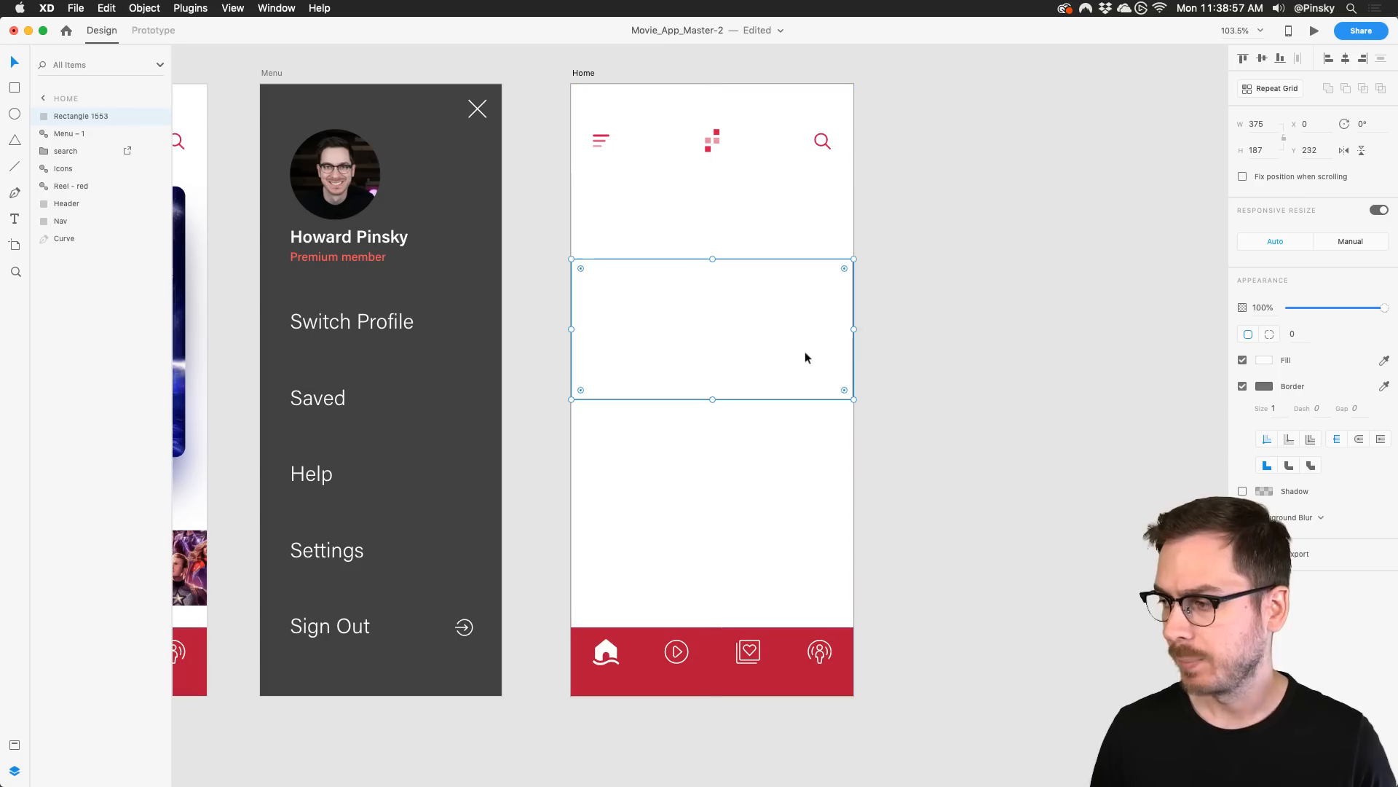
# Fill the new rectangle with light gray and remove its border
pyautogui.click(1265, 360)
pyautogui.moveTo(1136, 319); pyautogui.dragTo(1072, 308)
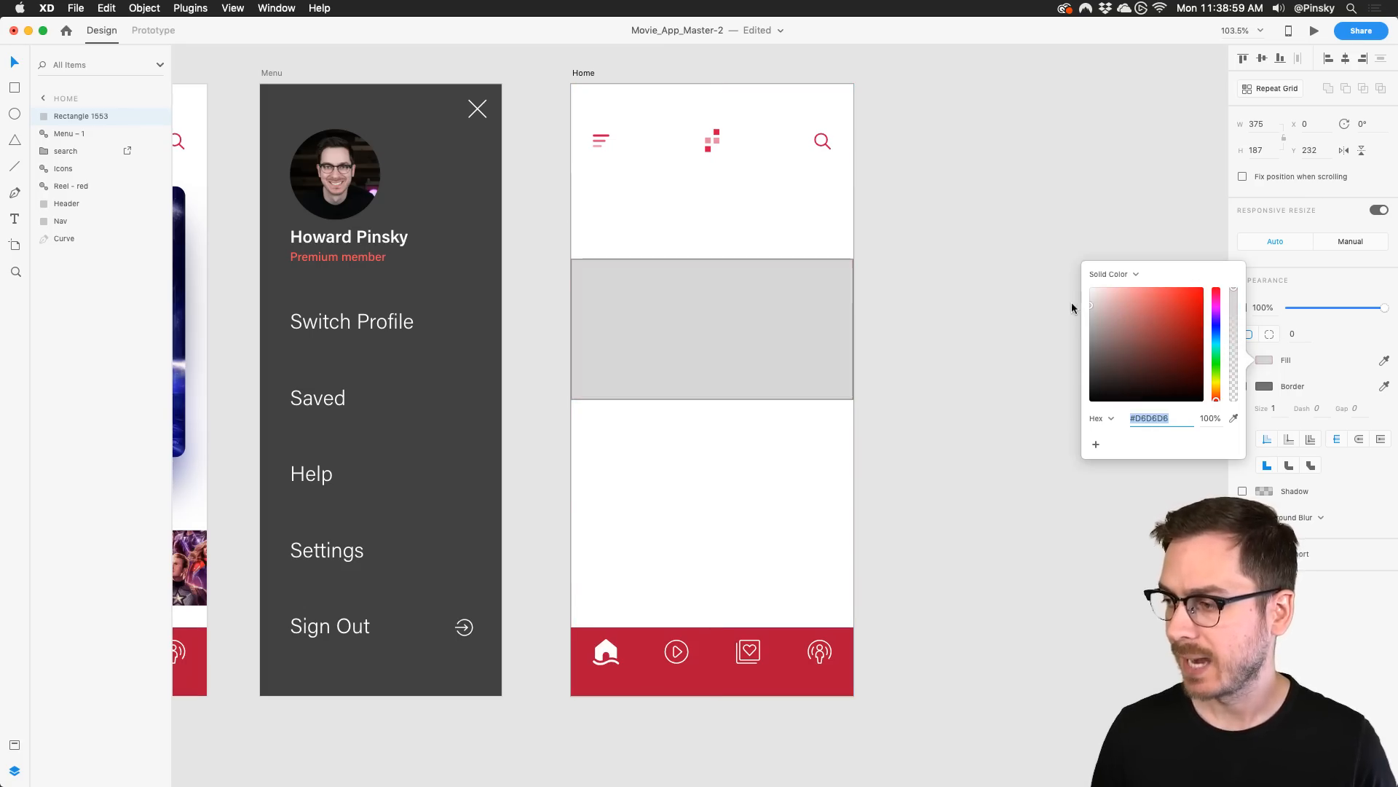
pyautogui.click(1072, 308)
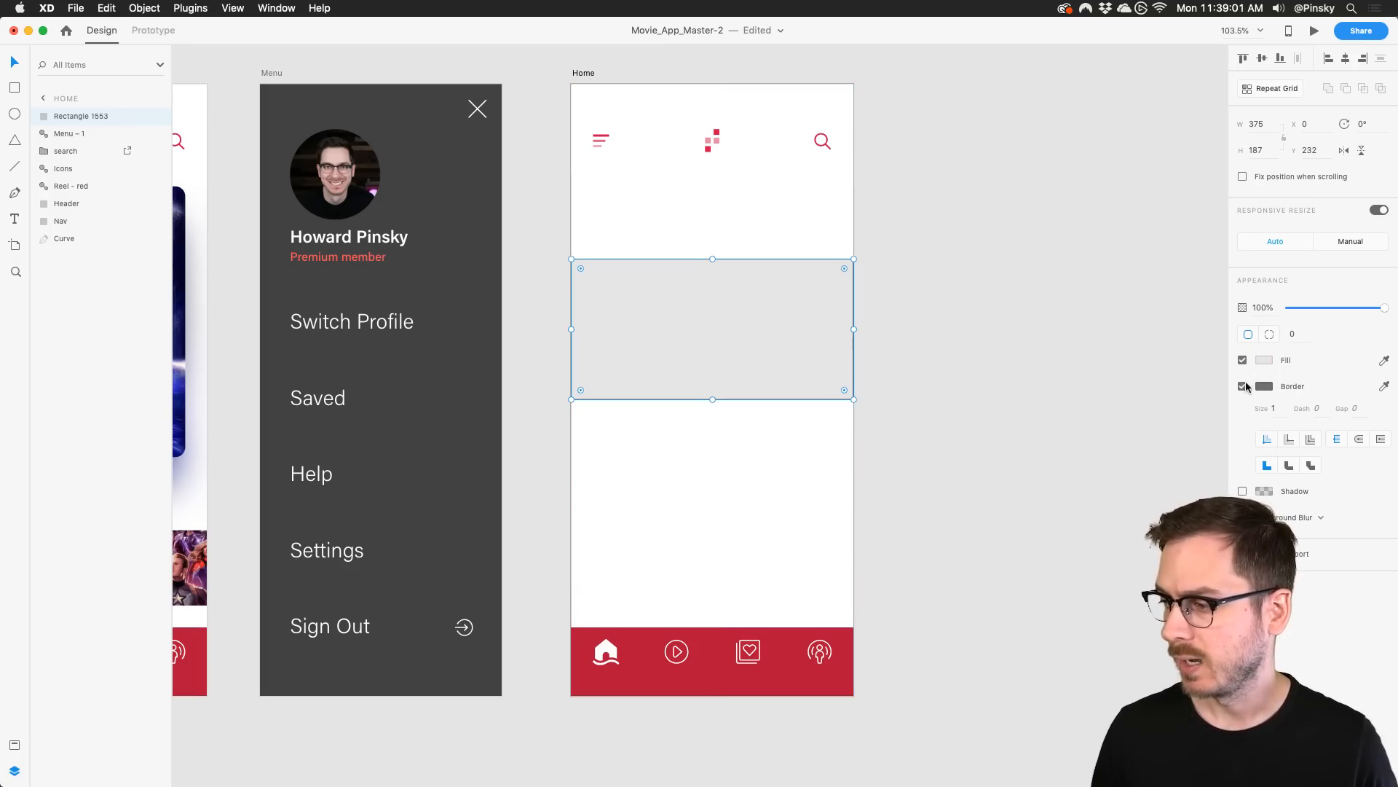
pyautogui.click(1243, 386)
# Add a text object reading "Movie Title" over the gray rectangle
pyautogui.click(745, 269)
pyautogui.press('super+3')
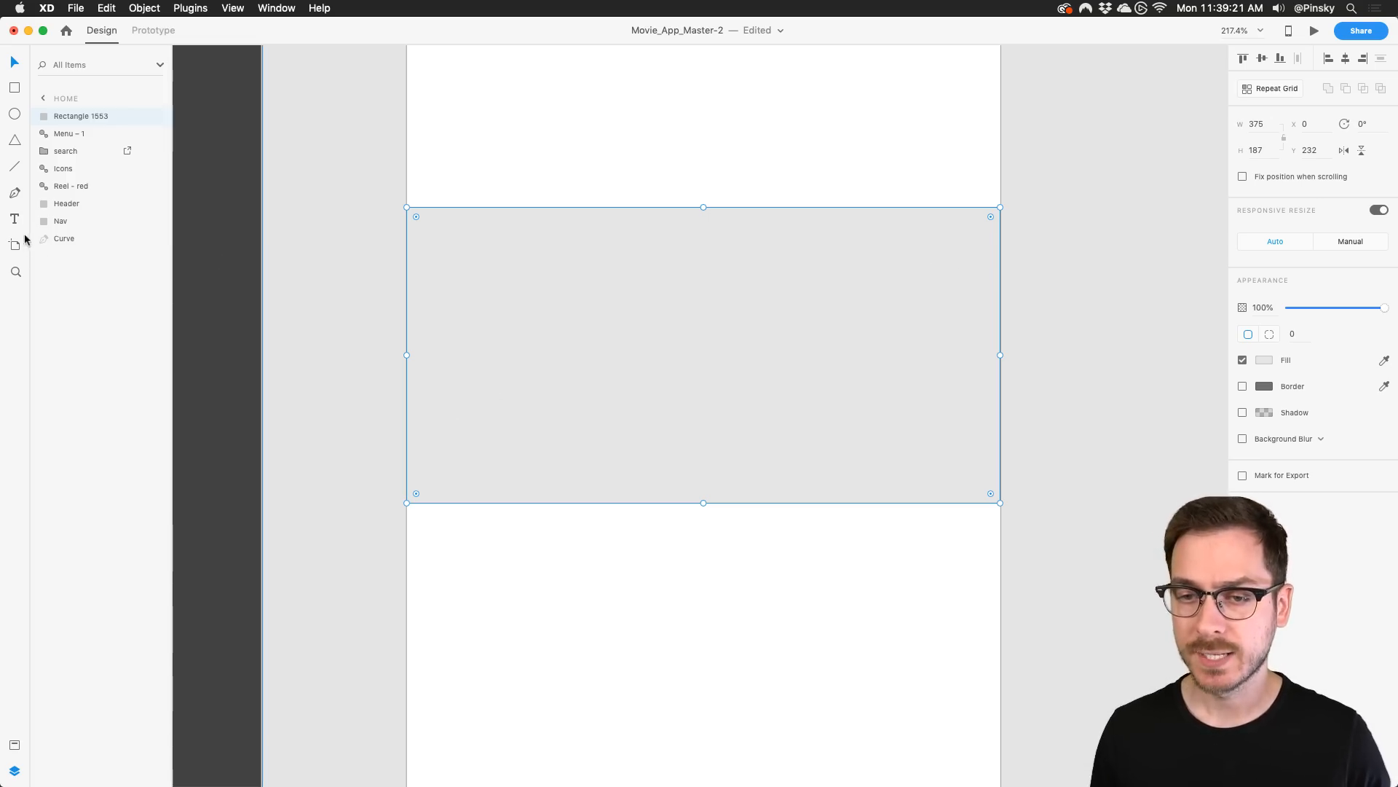
pyautogui.click(469, 397)
pyautogui.write('MOvie')
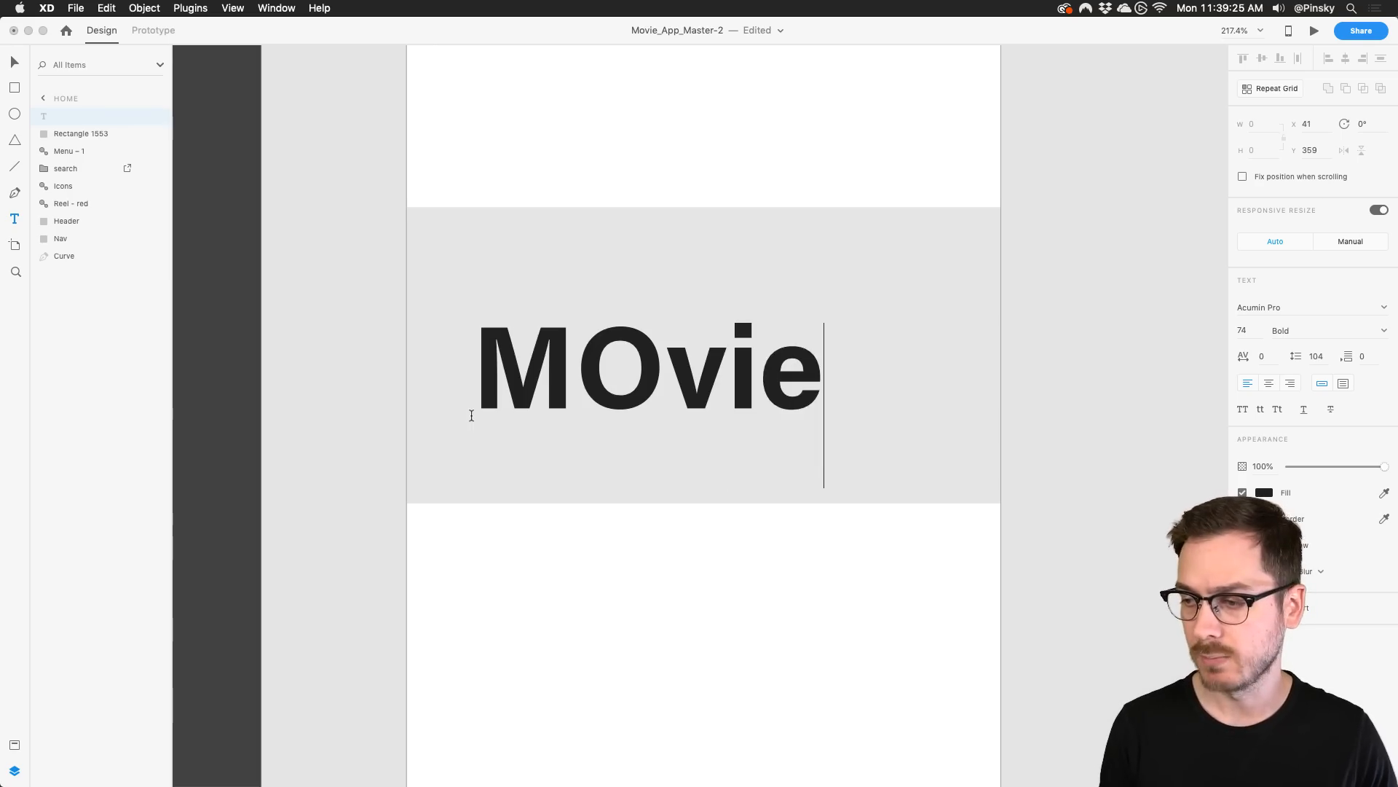
pyautogui.press('BackSpace')
pyautogui.press('BackSpace')
pyautogui.press('BackSpace')
pyautogui.press('BackSpace')
pyautogui.write('ovoe')
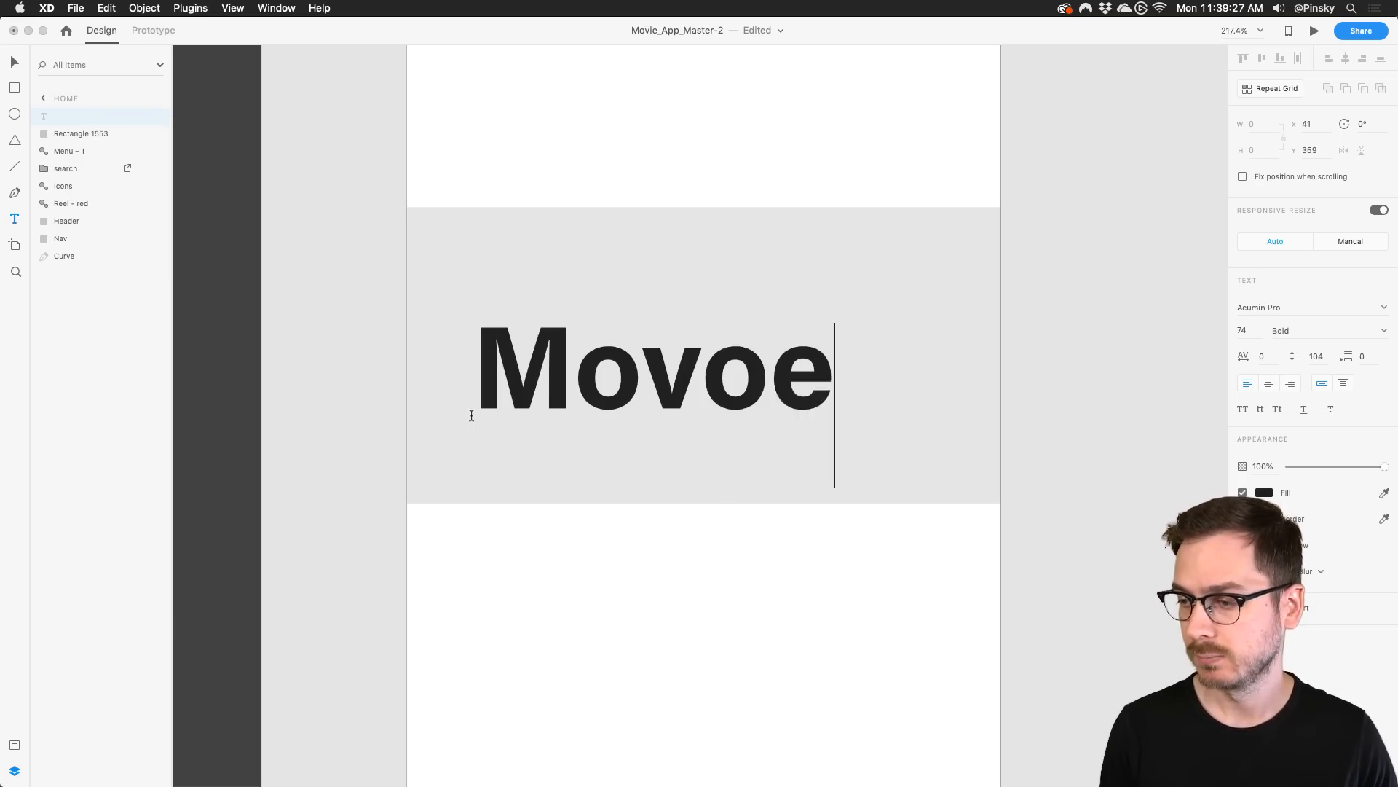
pyautogui.press('BackSpace')
pyautogui.press('BackSpace')
pyautogui.write('ie Tot;')
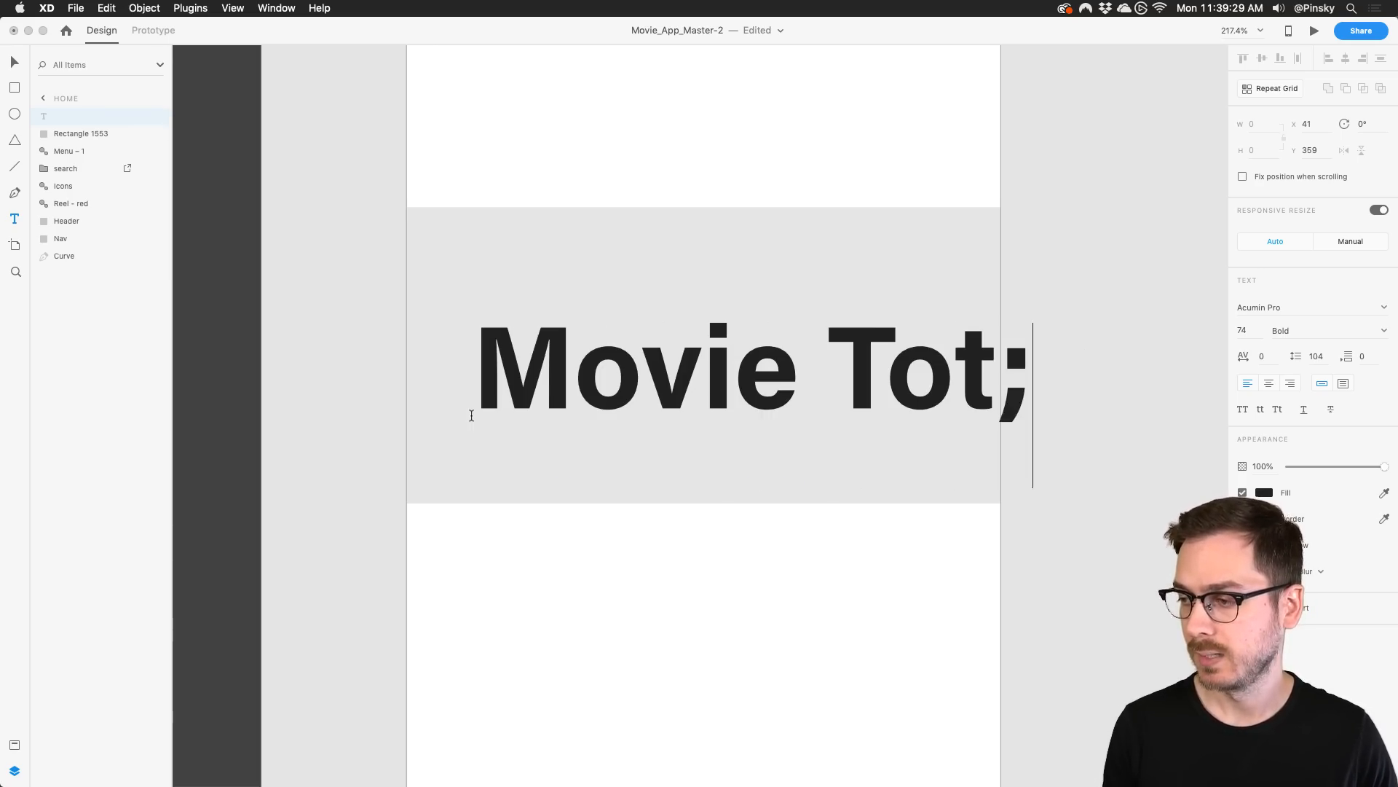
pyautogui.press('BackSpace')
pyautogui.press('BackSpace')
pyautogui.press('BackSpace')
pyautogui.write('itl;')
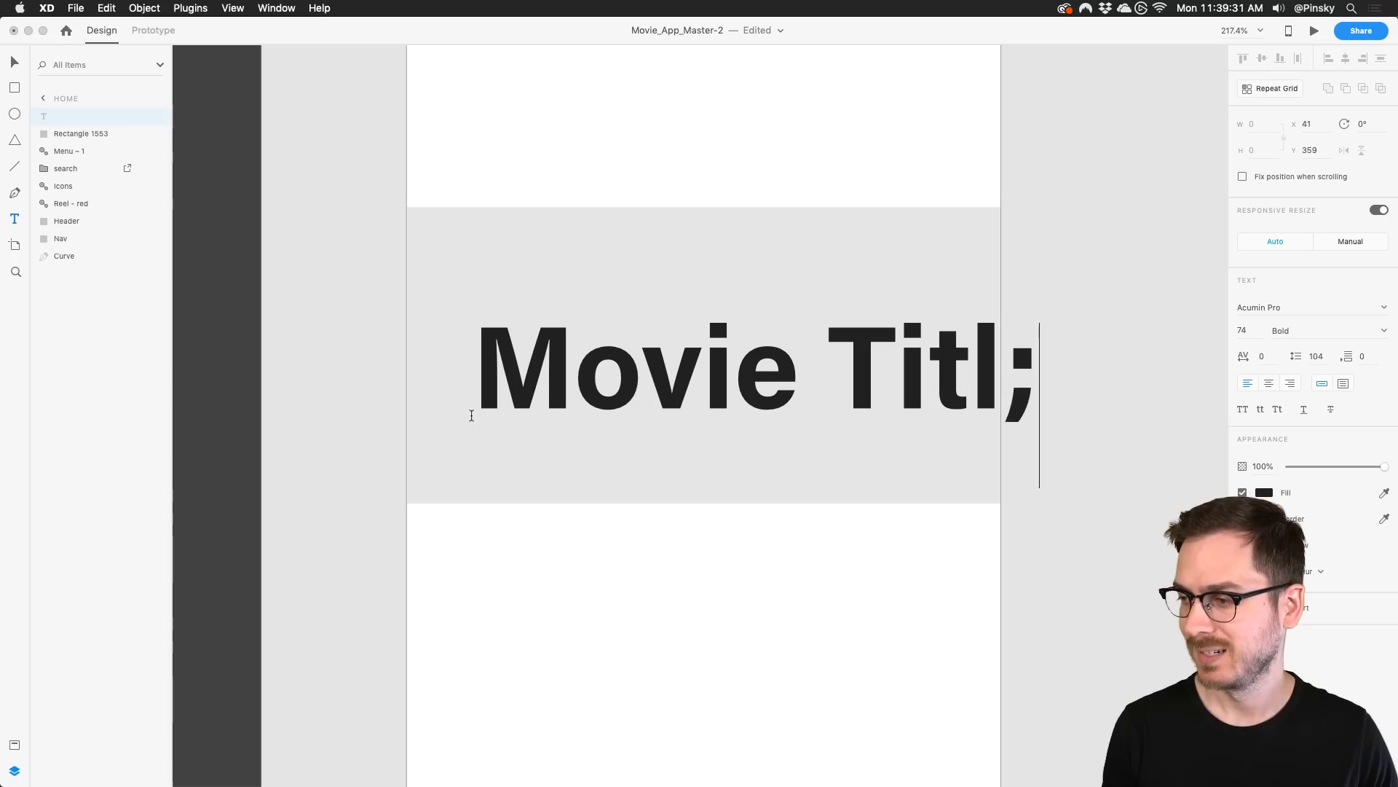
pyautogui.press('BackSpace')
pyautogui.write('e')
pyautogui.press('Escape')
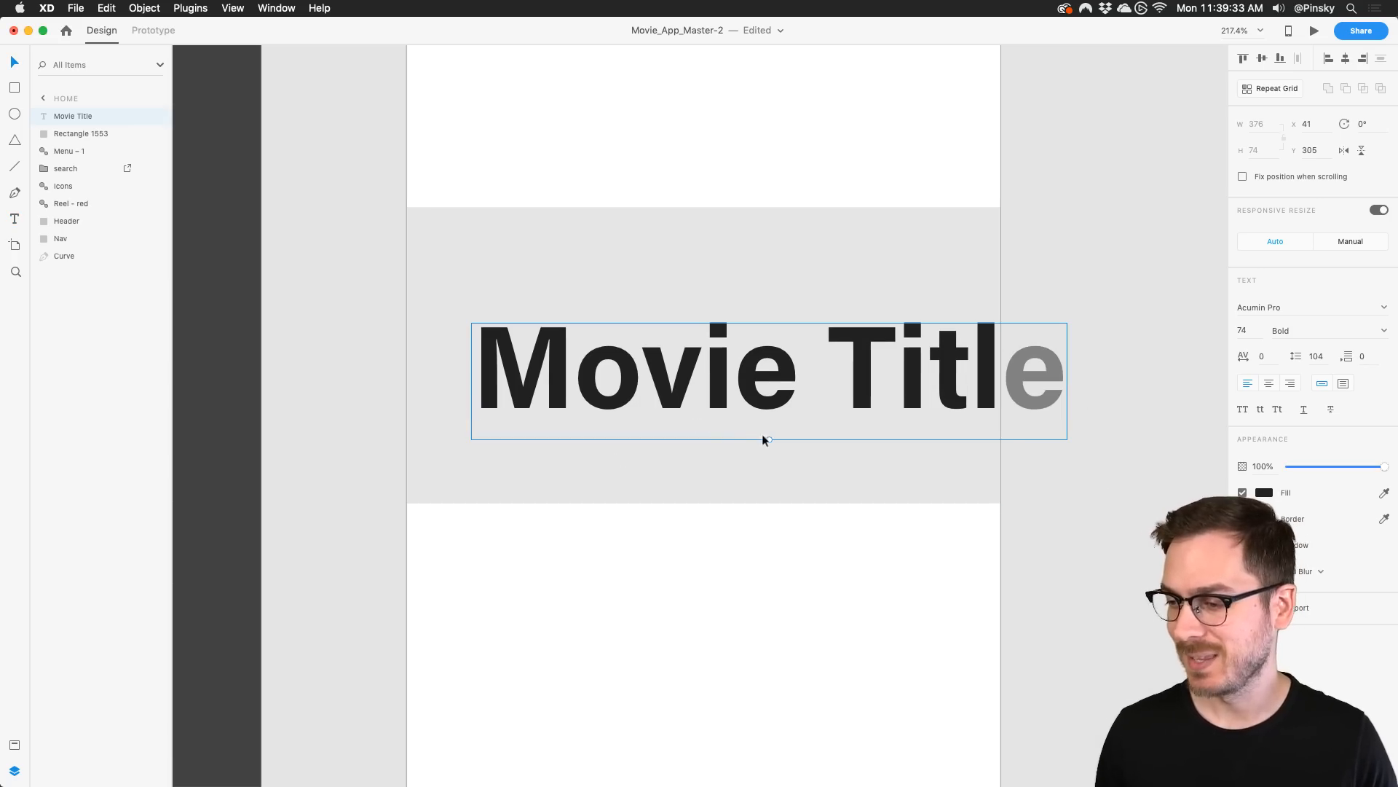
# Scale the Movie Title text down to size 21 in the gray rectangle's lower-left area and color it white (#FFFFFF)
pyautogui.moveTo(768, 441); pyautogui.dragTo(495, 427)
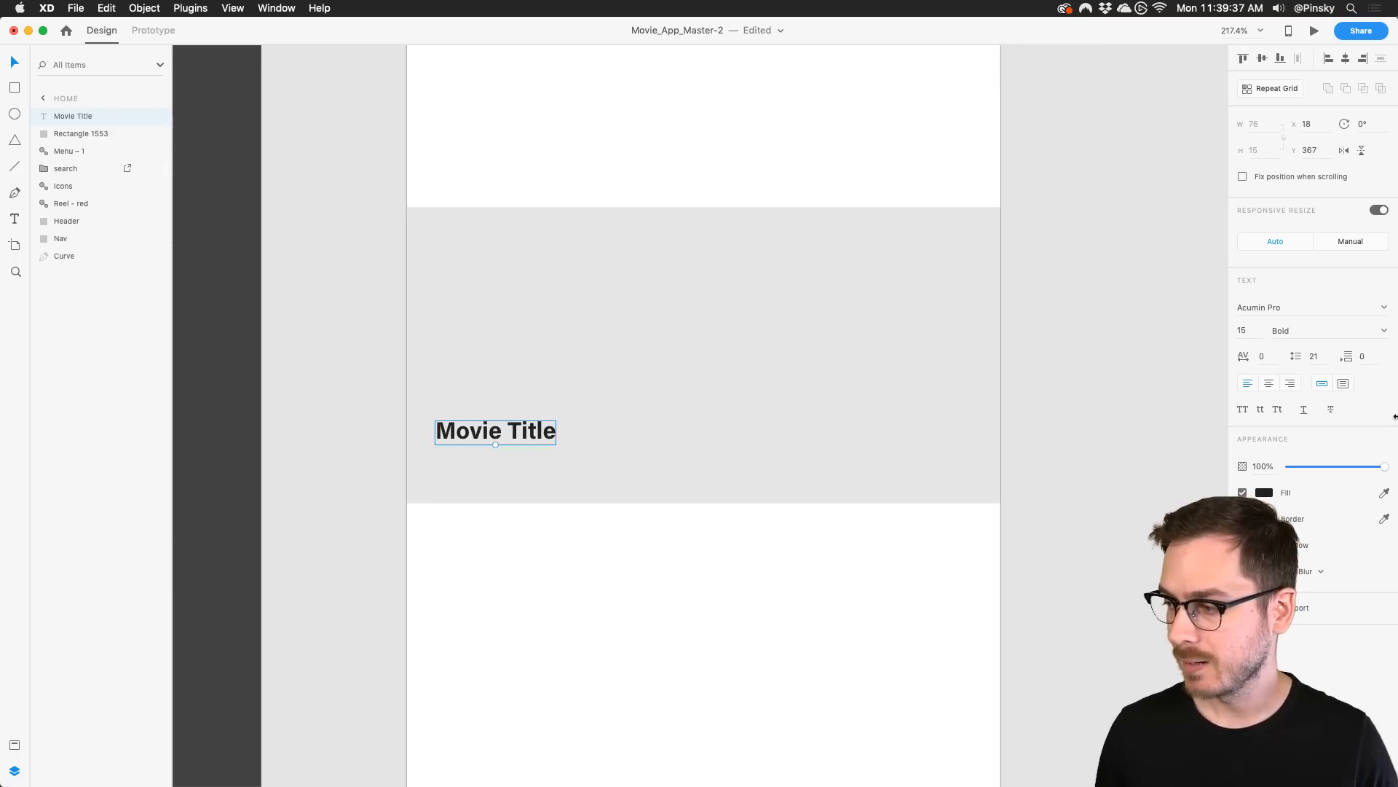
pyautogui.click(1262, 494)
pyautogui.moveTo(1178, 459); pyautogui.dragTo(1064, 360)
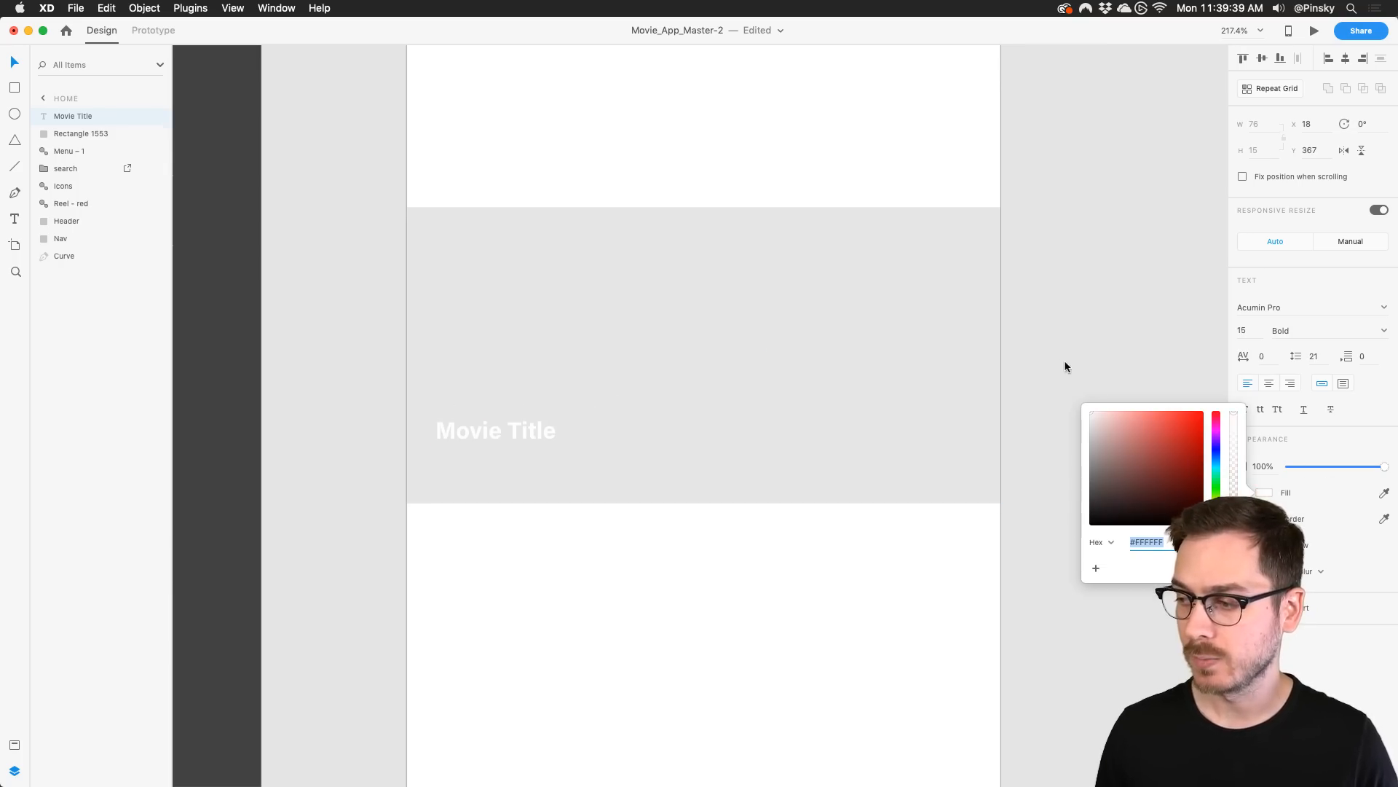
pyautogui.press('Escape')
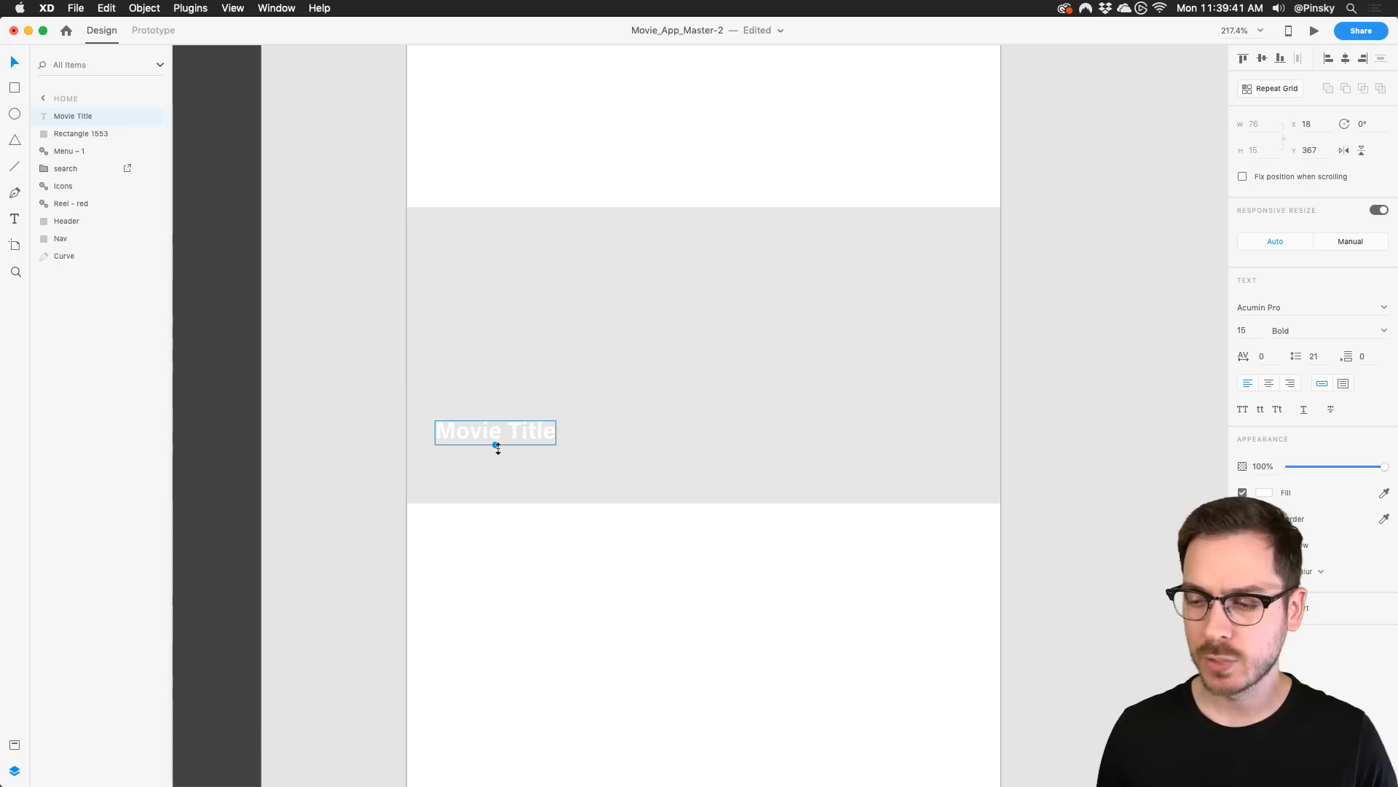
pyautogui.moveTo(493, 442); pyautogui.dragTo(529, 418)
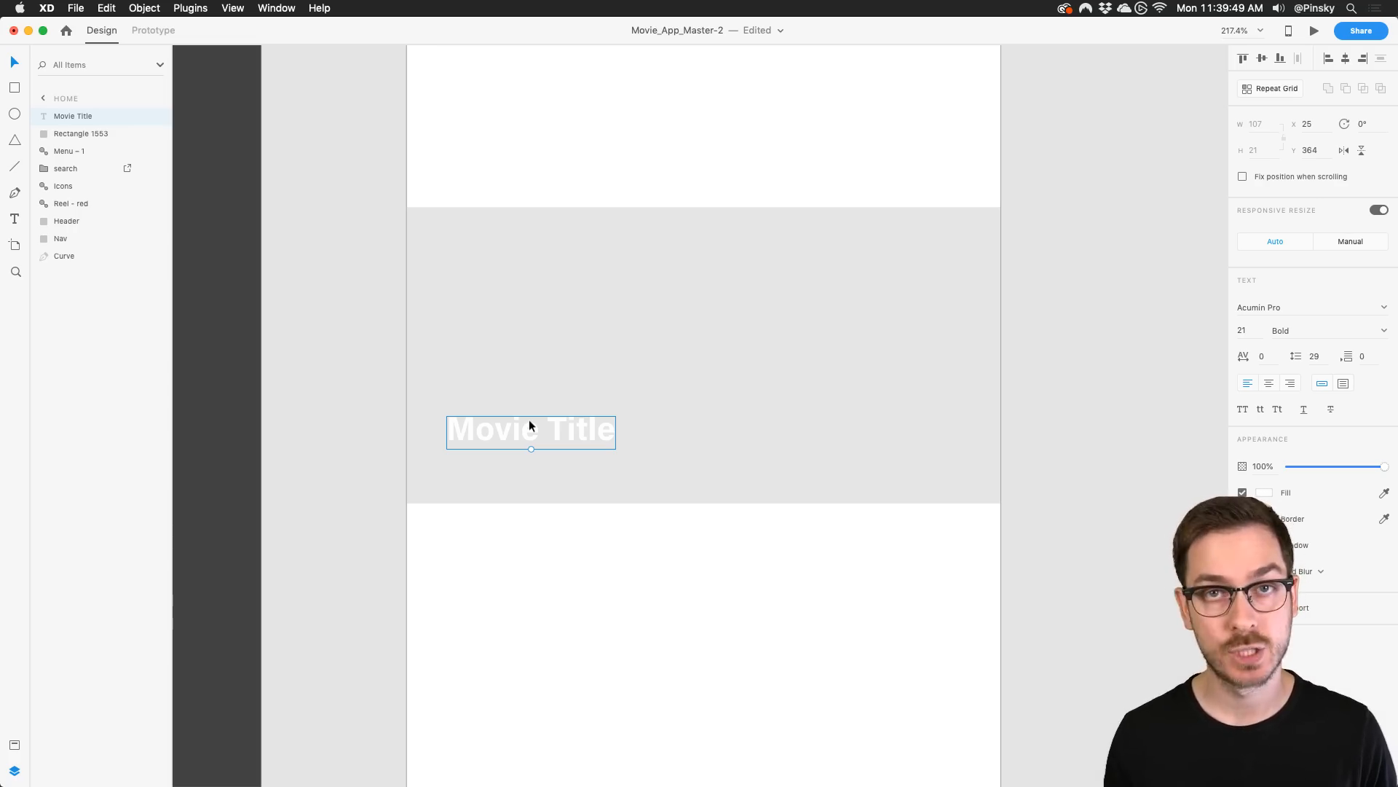
# Examine the Icons set in the style guide for a usable star, and return to the Home artboard
pyautogui.press('super+0')
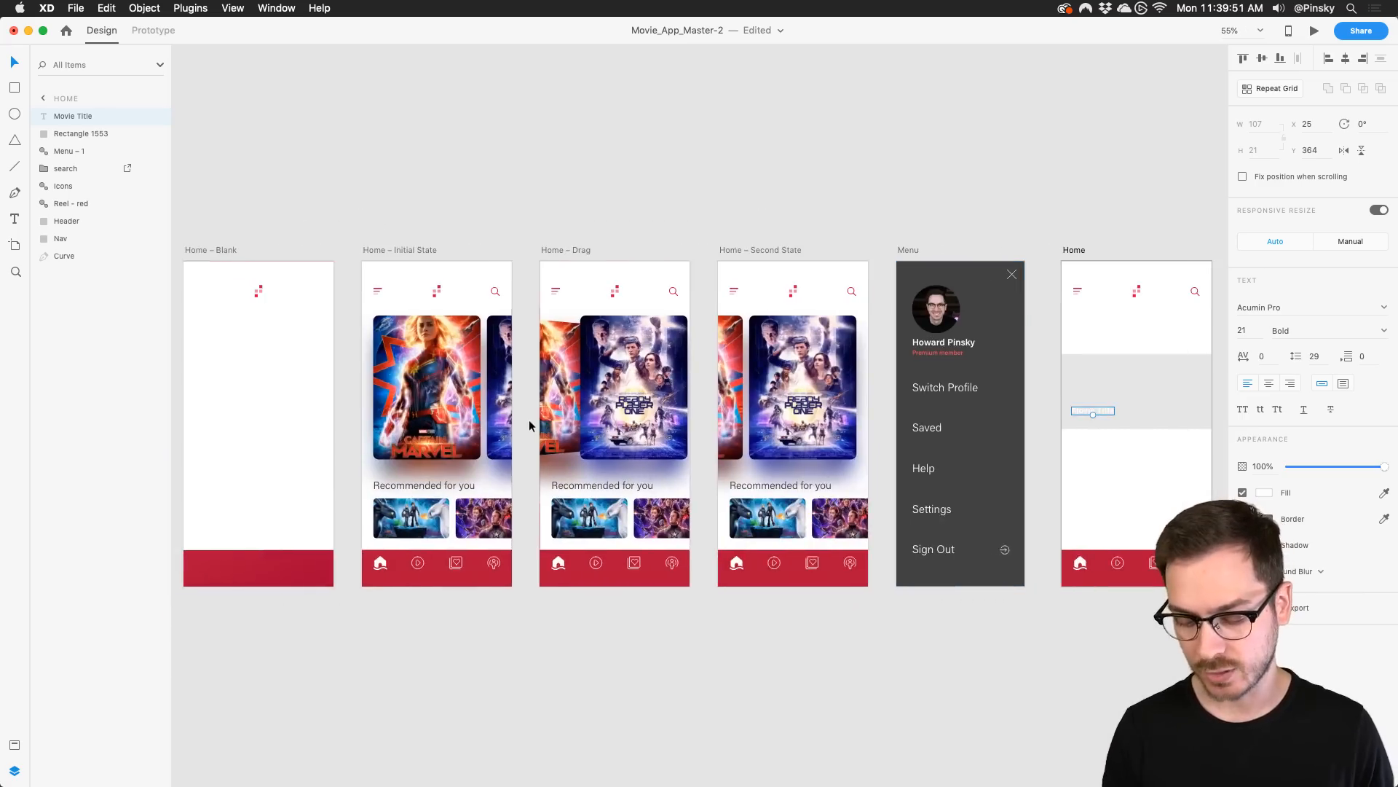
pyautogui.scroll(10, 266, 408)
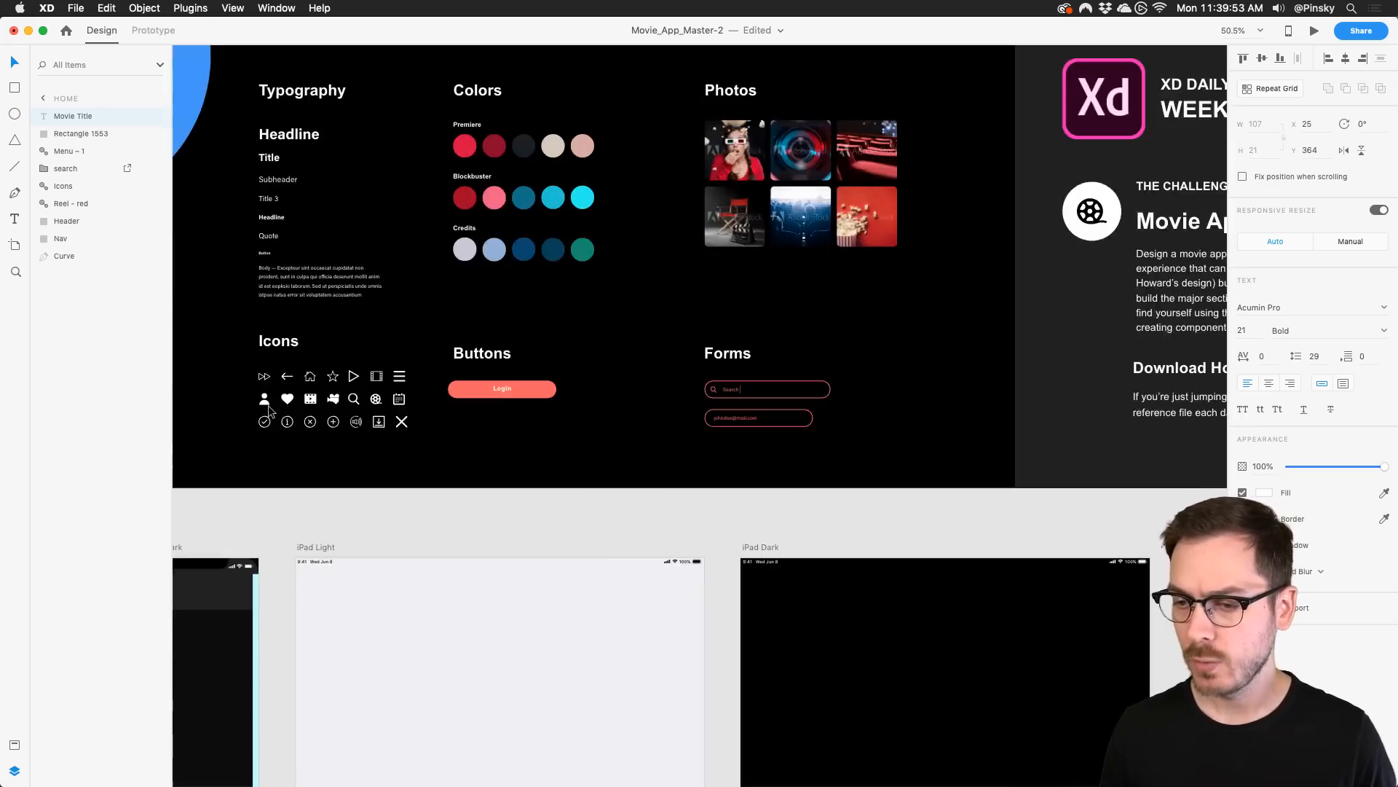
pyautogui.scroll(5, 269, 410)
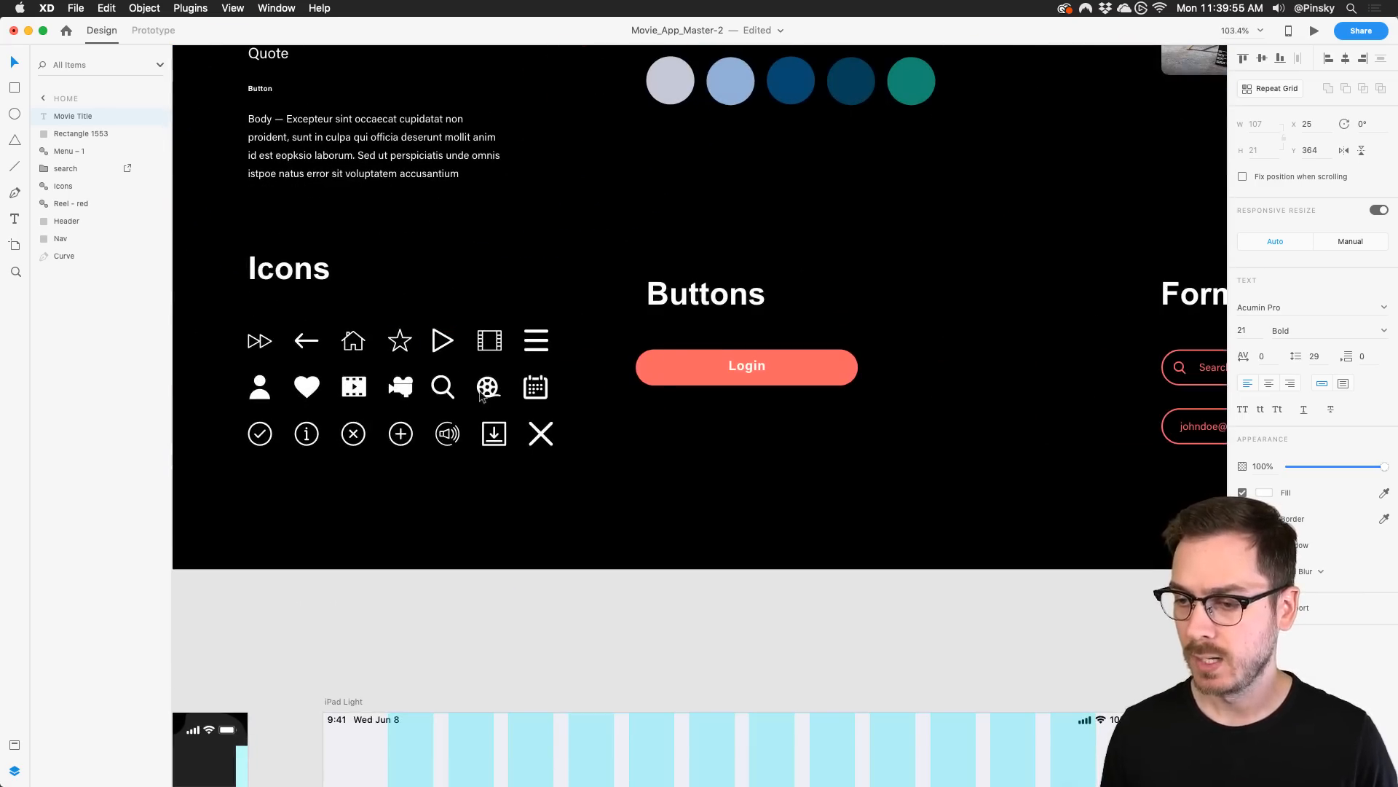
pyautogui.scroll(-10, 479, 395)
pyautogui.hscroll(20, 479, 396)
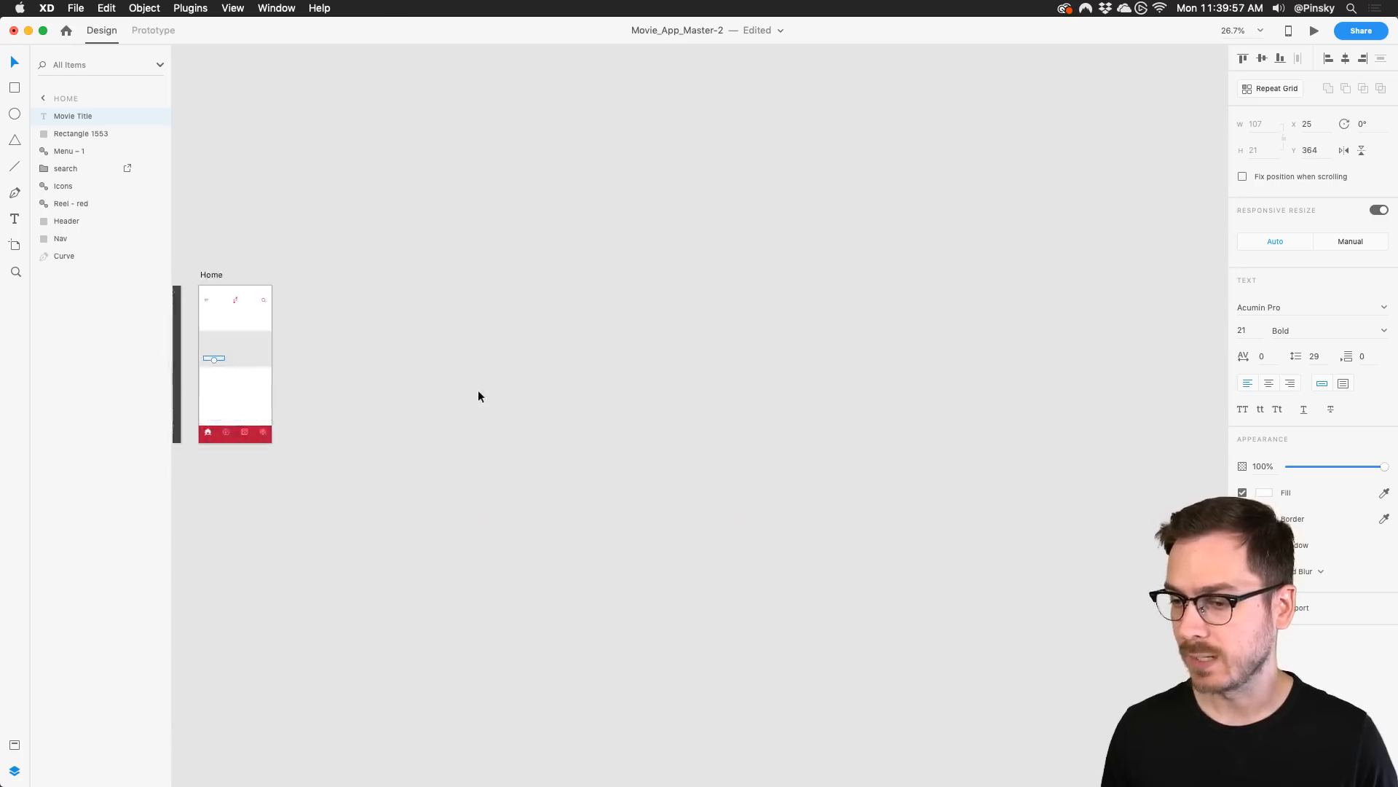
pyautogui.hscroll(-10, 466, 364)
pyautogui.scroll(10, 495, 328)
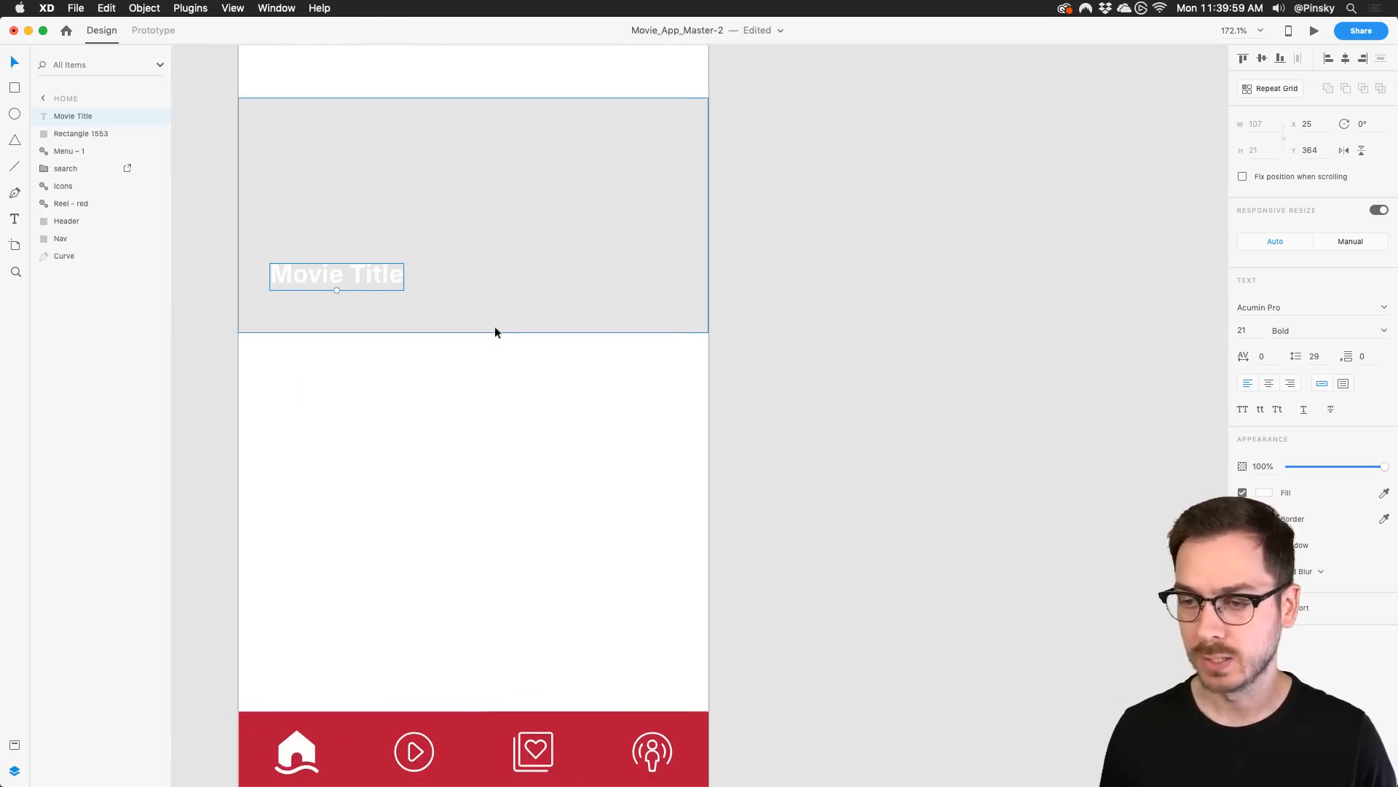
# Switch to Nucleo, search the Symbol Icons set for "star", and place the solid star beneath the movie title at about X 25, Y 392
pyautogui.press('super+Tab')
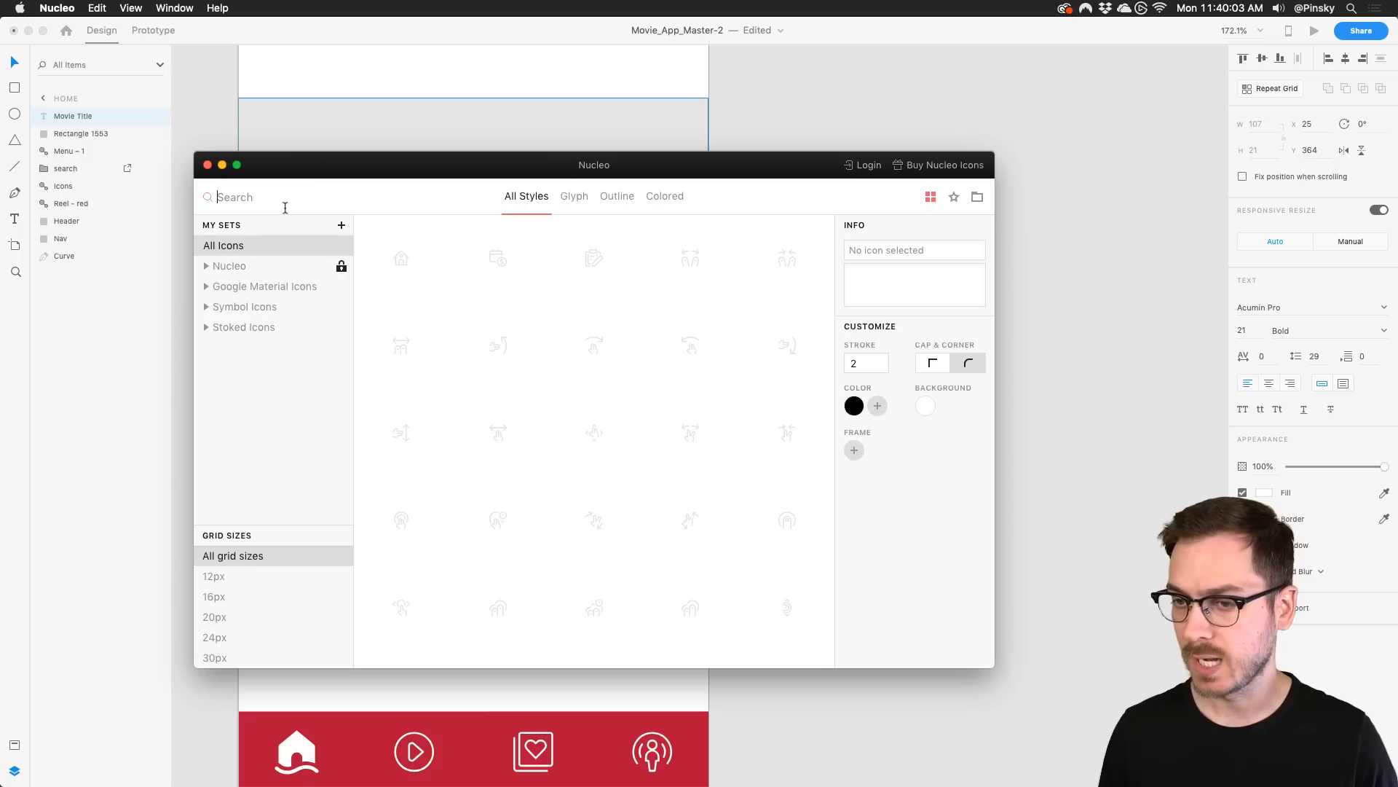
pyautogui.write('start')
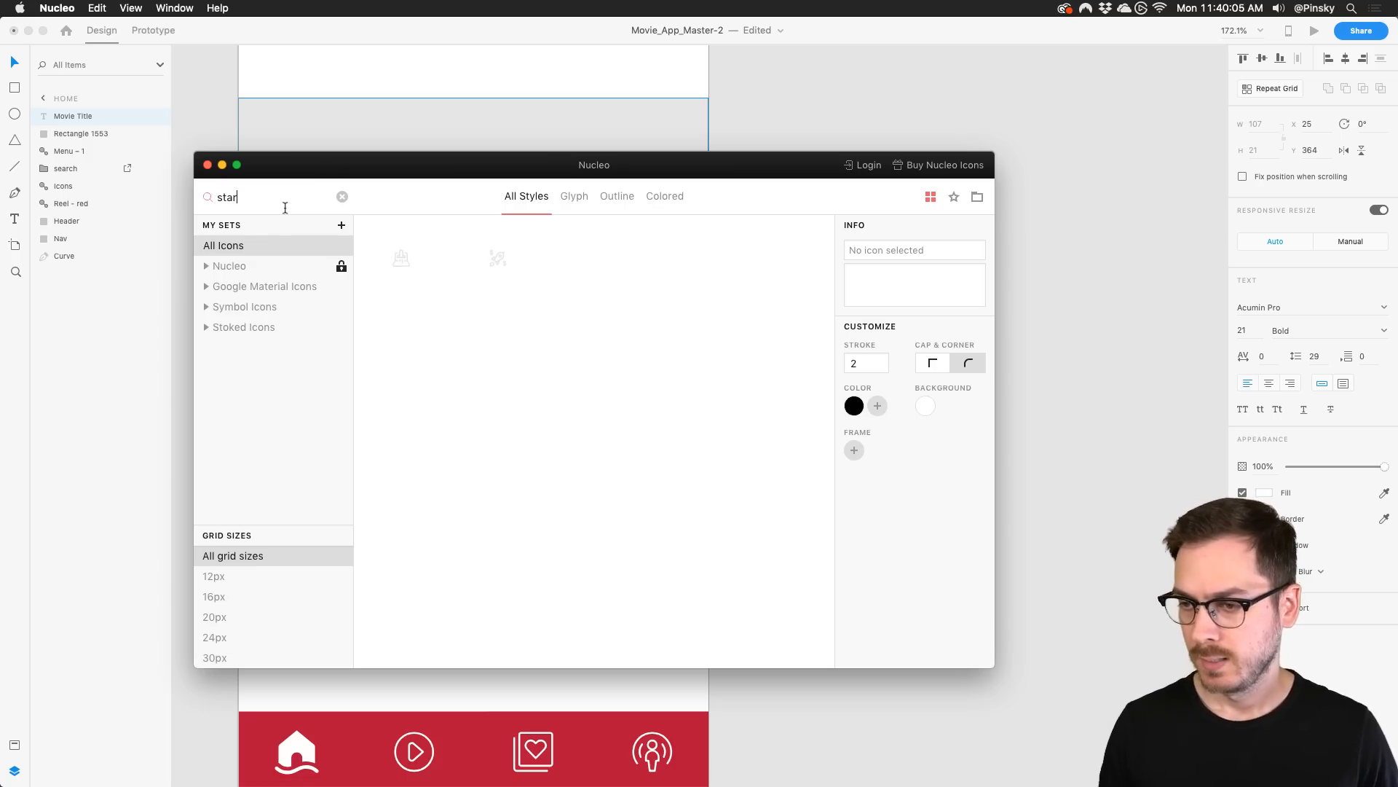
pyautogui.click(259, 307)
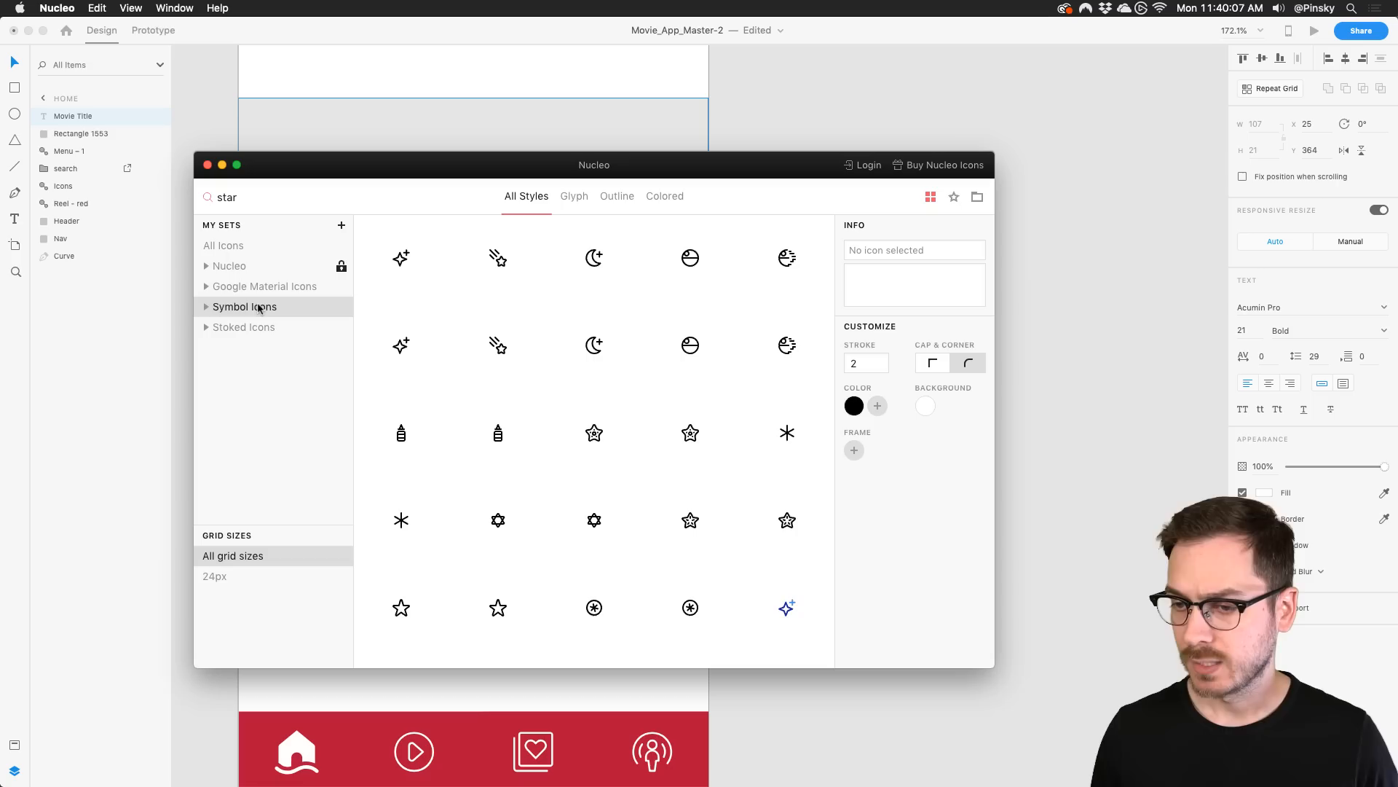
pyautogui.scroll(-15, 549, 378)
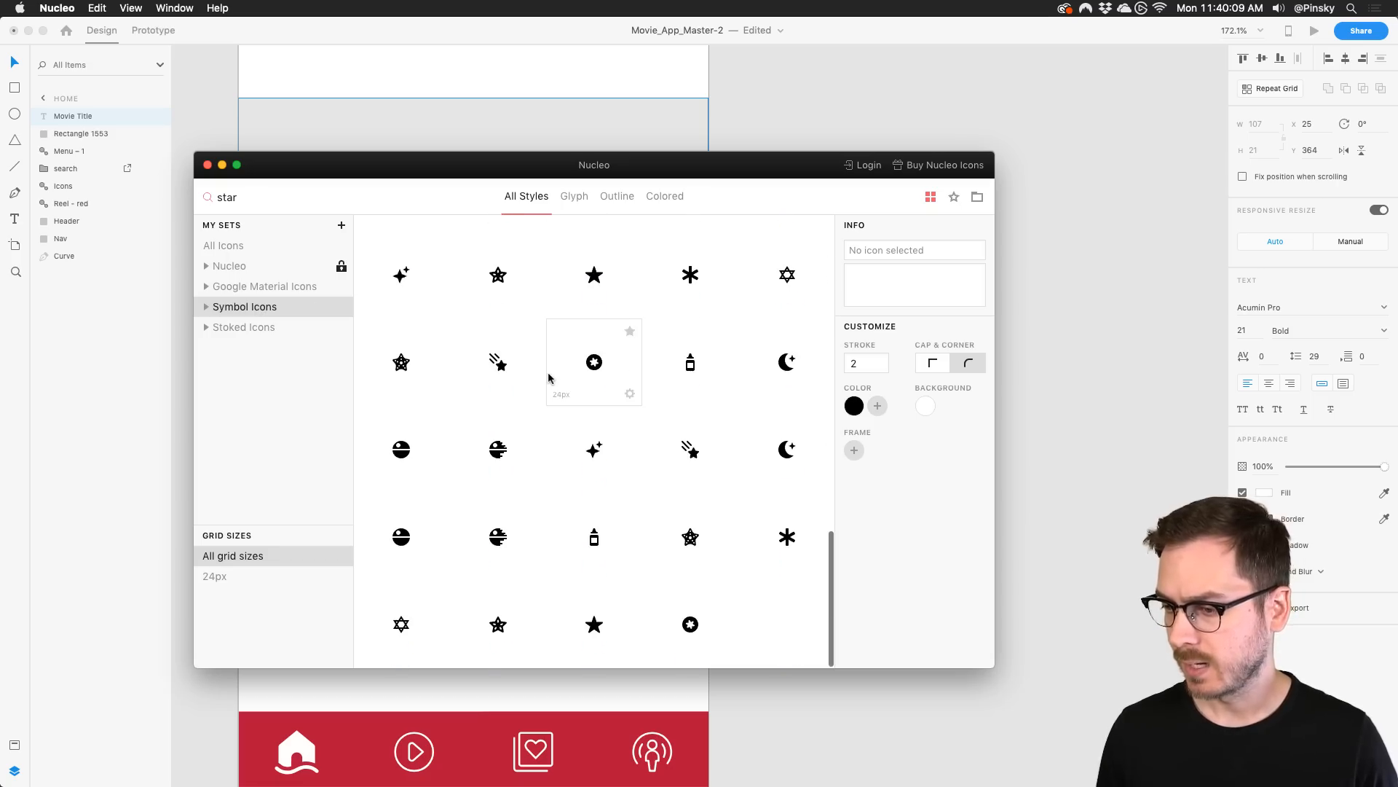
pyautogui.scroll(5, 583, 419)
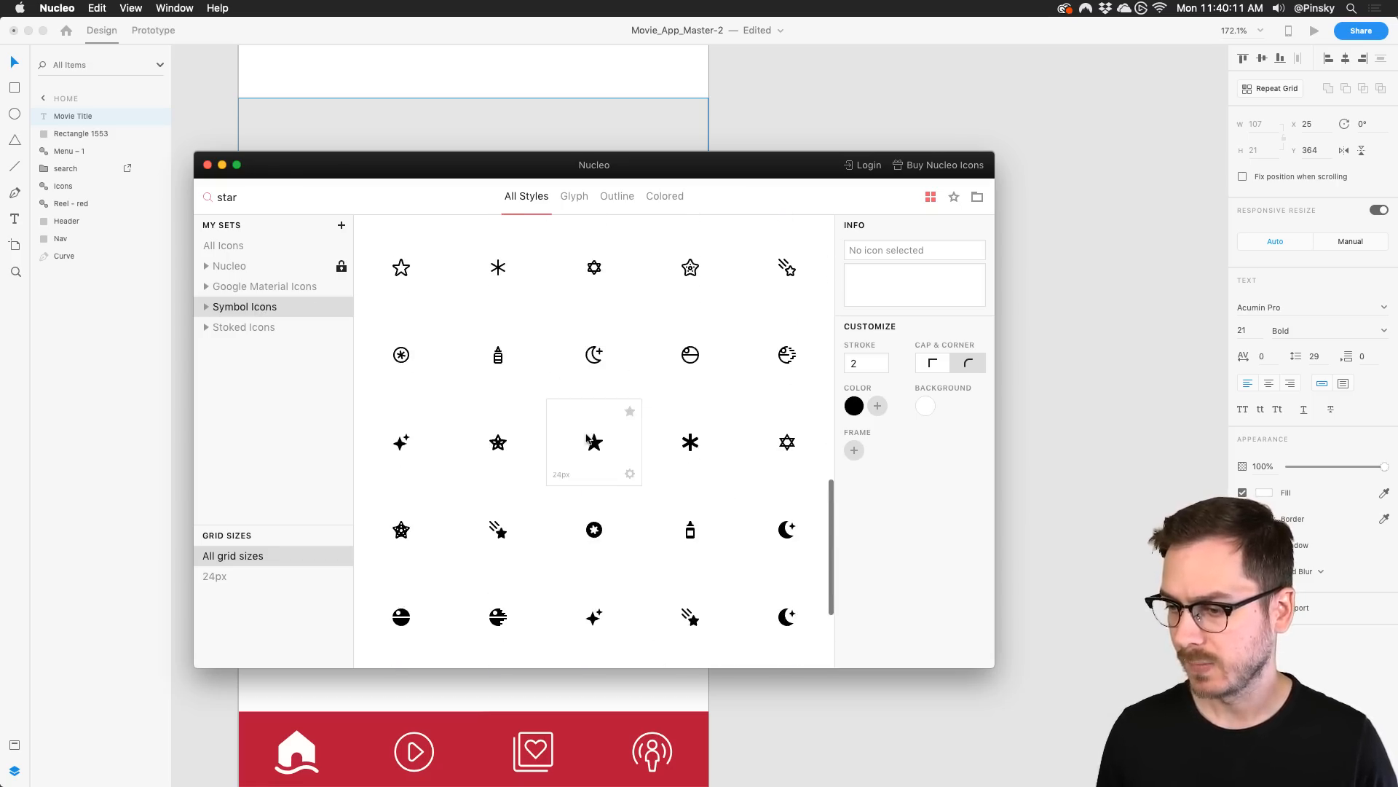
pyautogui.moveTo(587, 438); pyautogui.dragTo(279, 308)
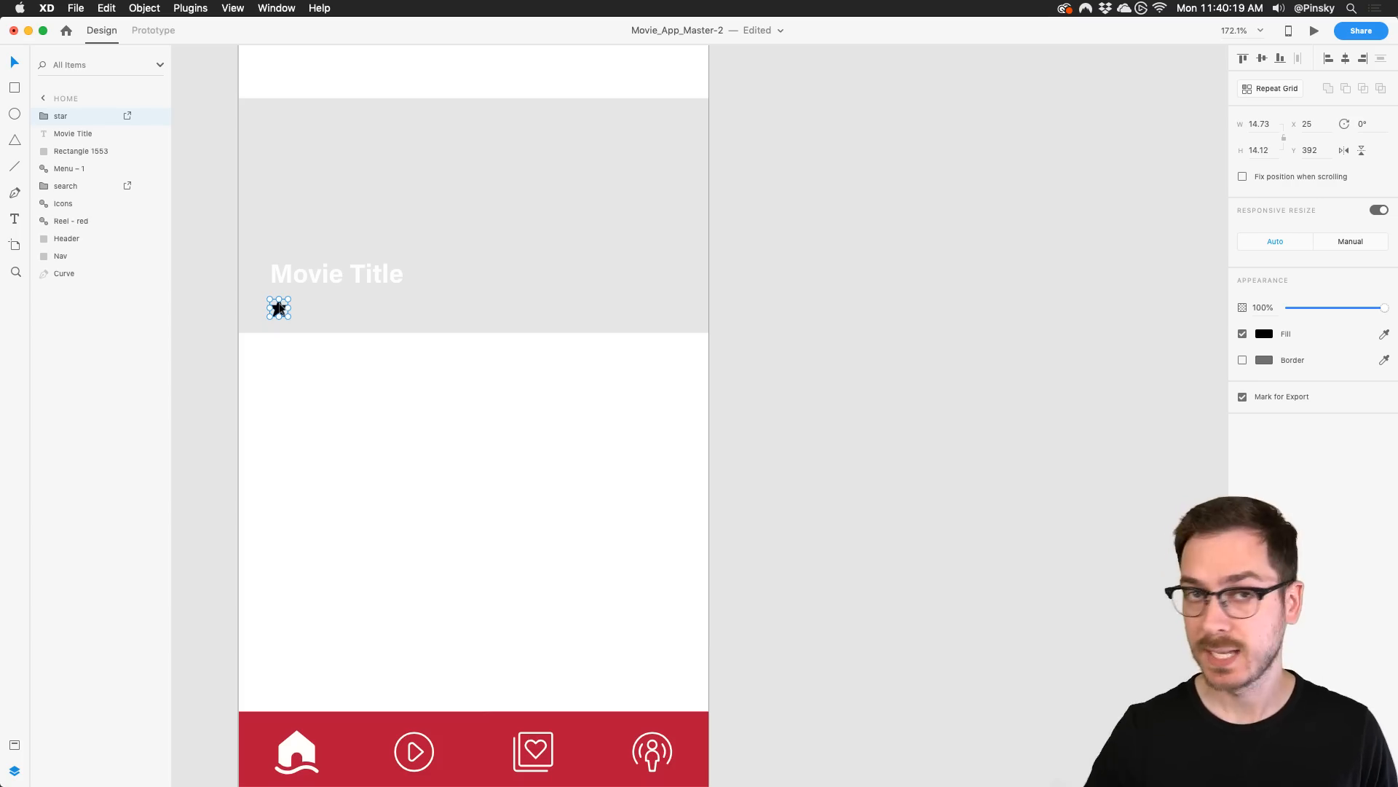
# Turn the star into a horizontal repeat grid of five stars spaced about 9 px apart
pyautogui.scroll(5, 279, 308)
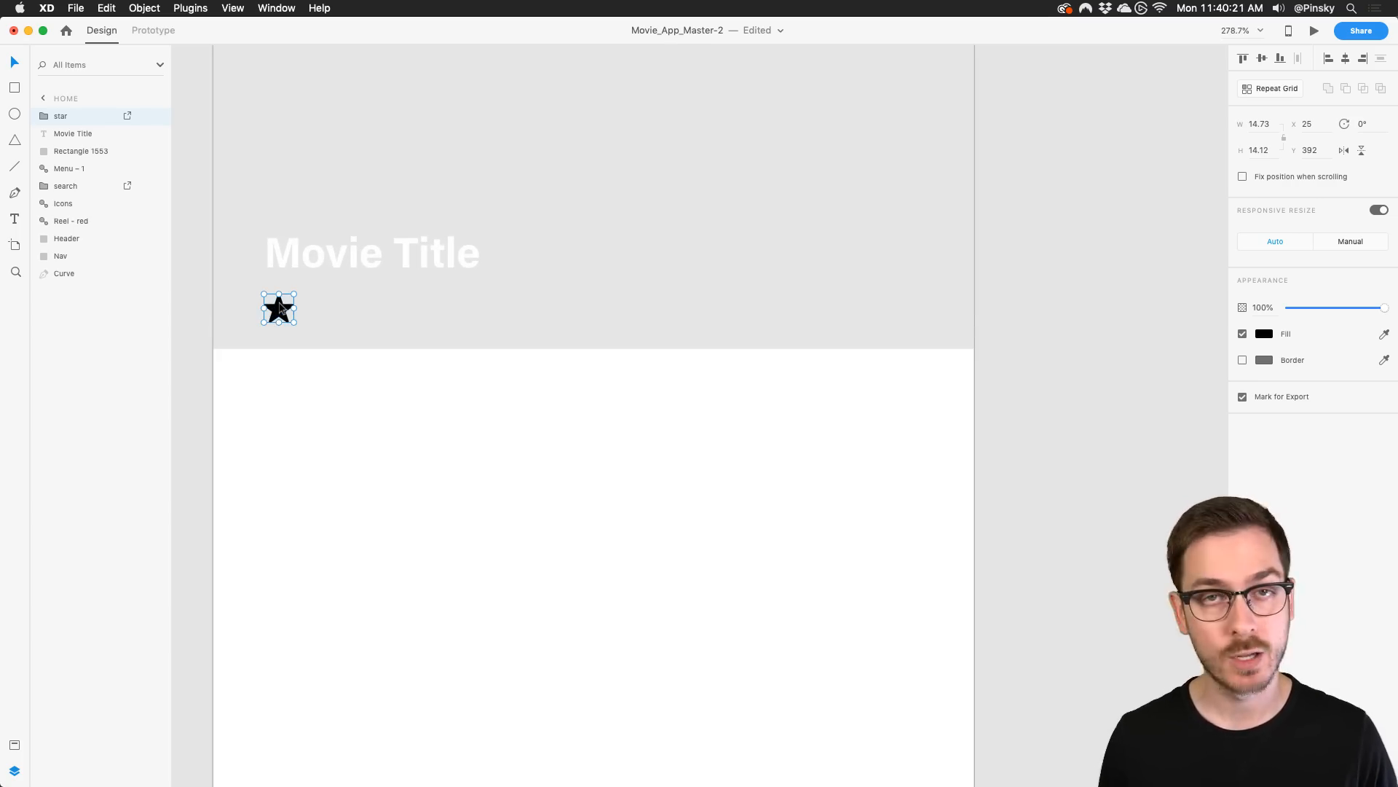
pyautogui.click(1292, 88)
pyautogui.moveTo(297, 309); pyautogui.dragTo(434, 311)
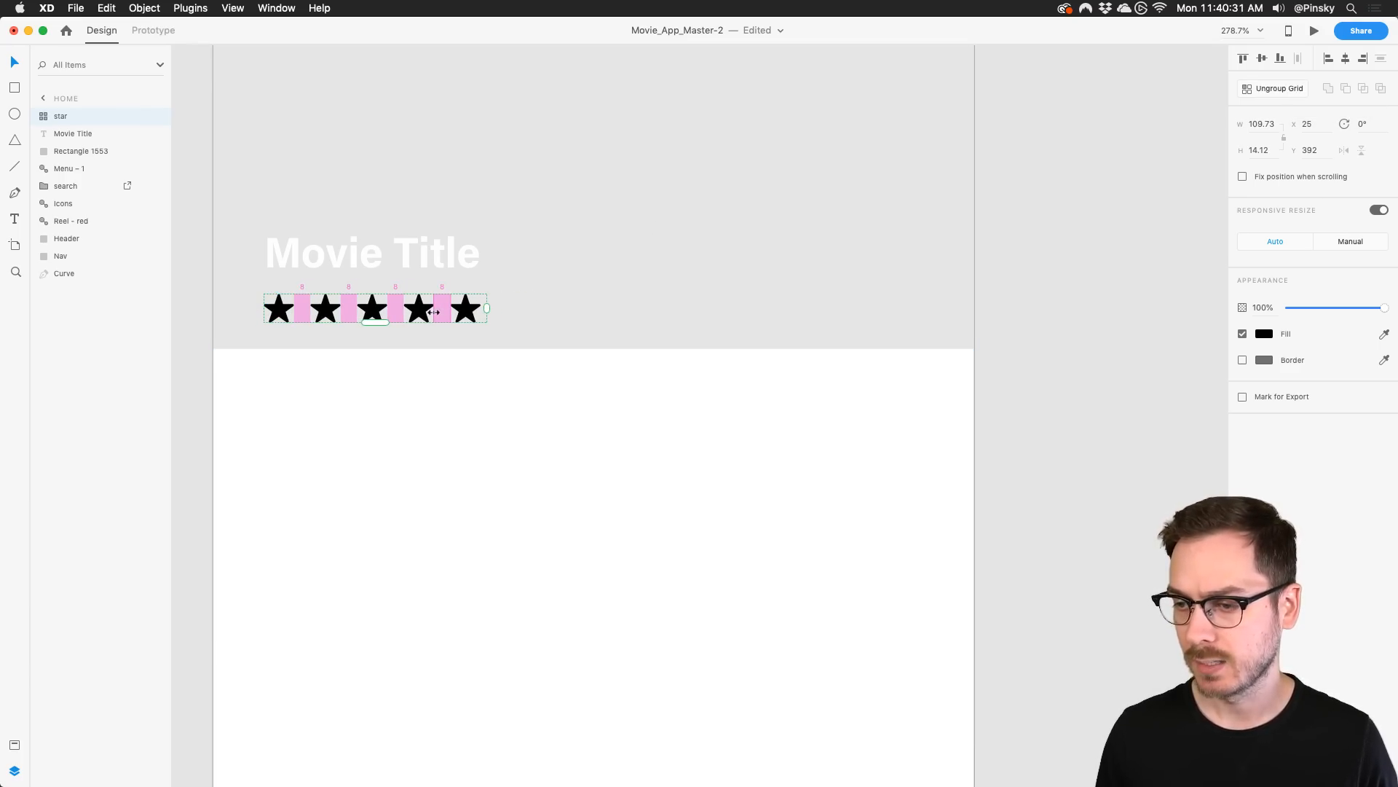
# Draw a rectangle about 105 × 38 in the gray block's lower-right corner and round only its top-left corner to a radius of 19
pyautogui.scroll(-5, 439, 312)
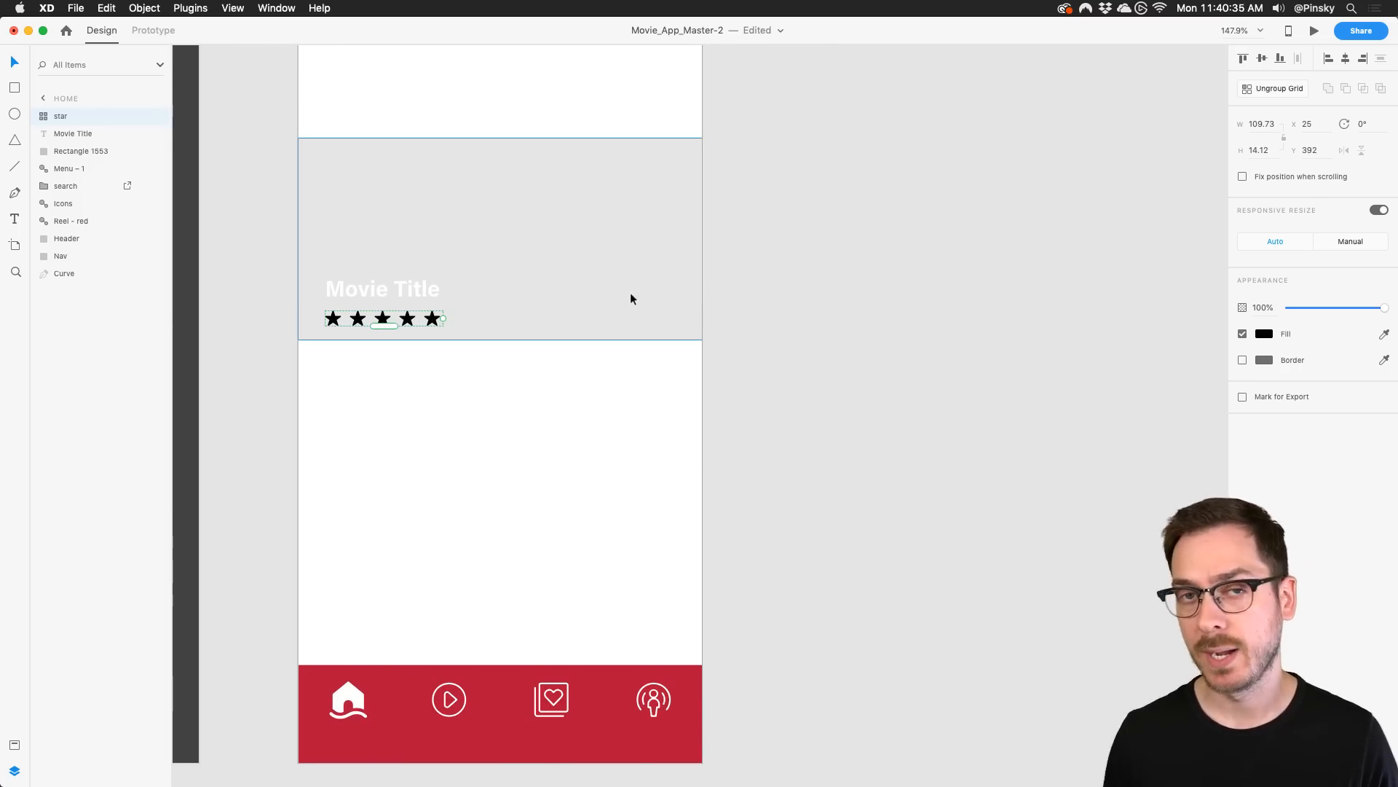
pyautogui.scroll(3, 631, 291)
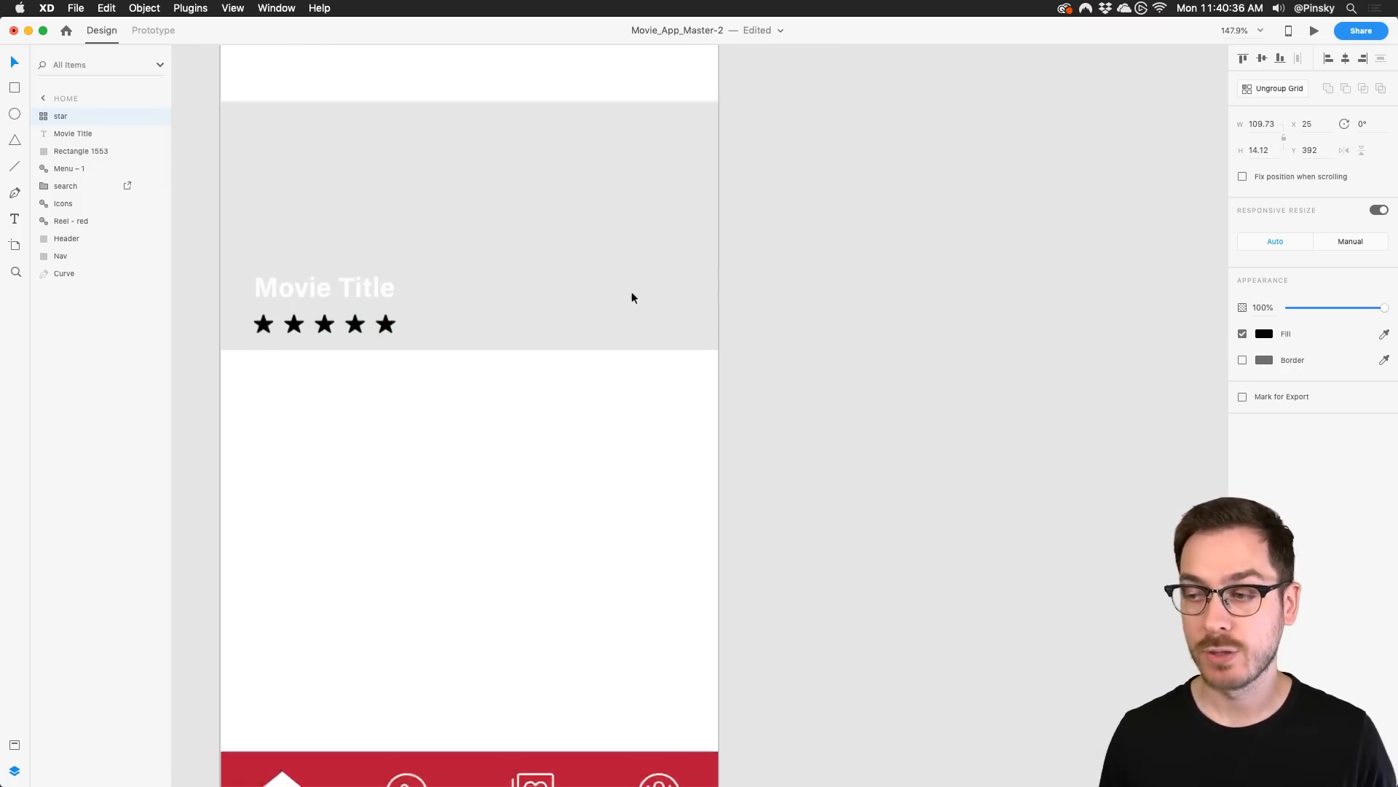
pyautogui.click(14, 88)
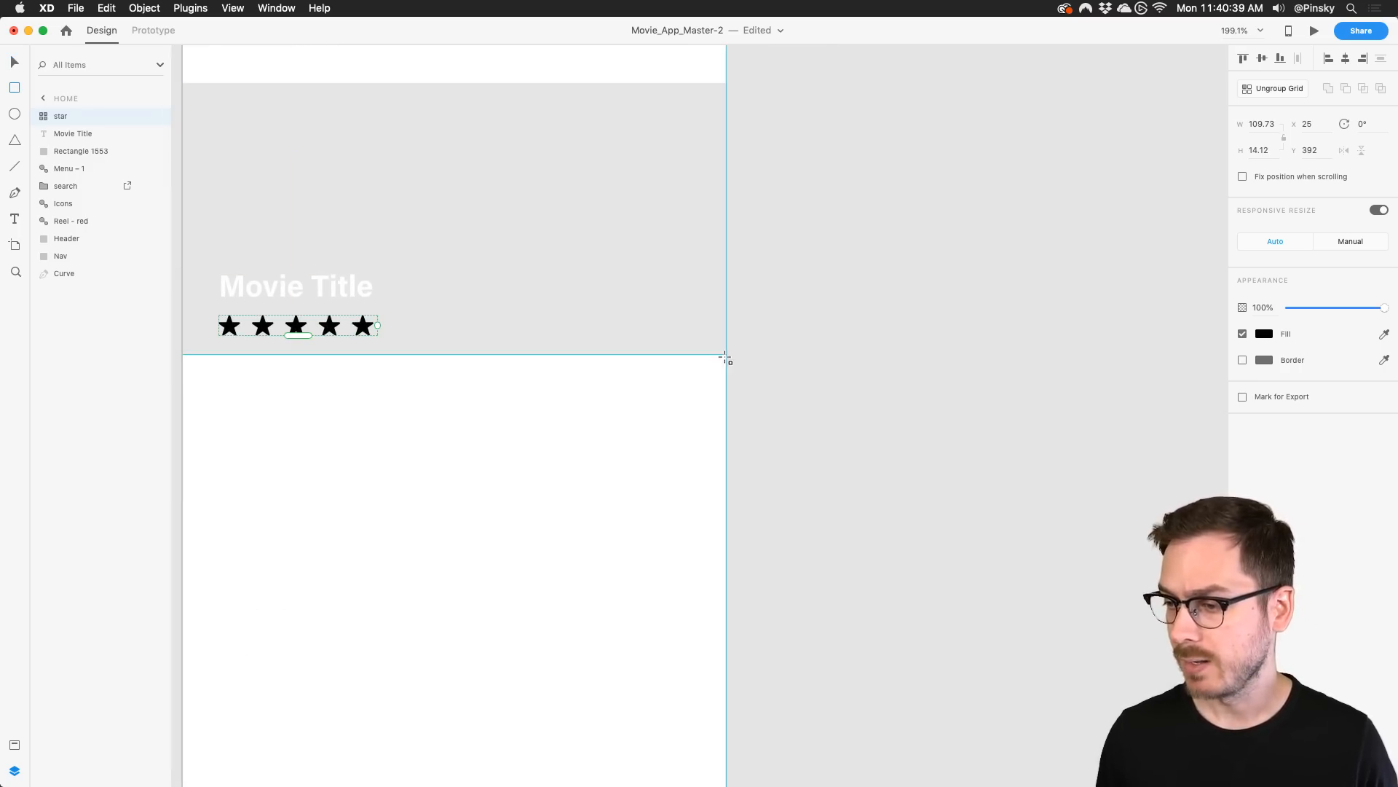
pyautogui.moveTo(727, 355); pyautogui.dragTo(575, 298)
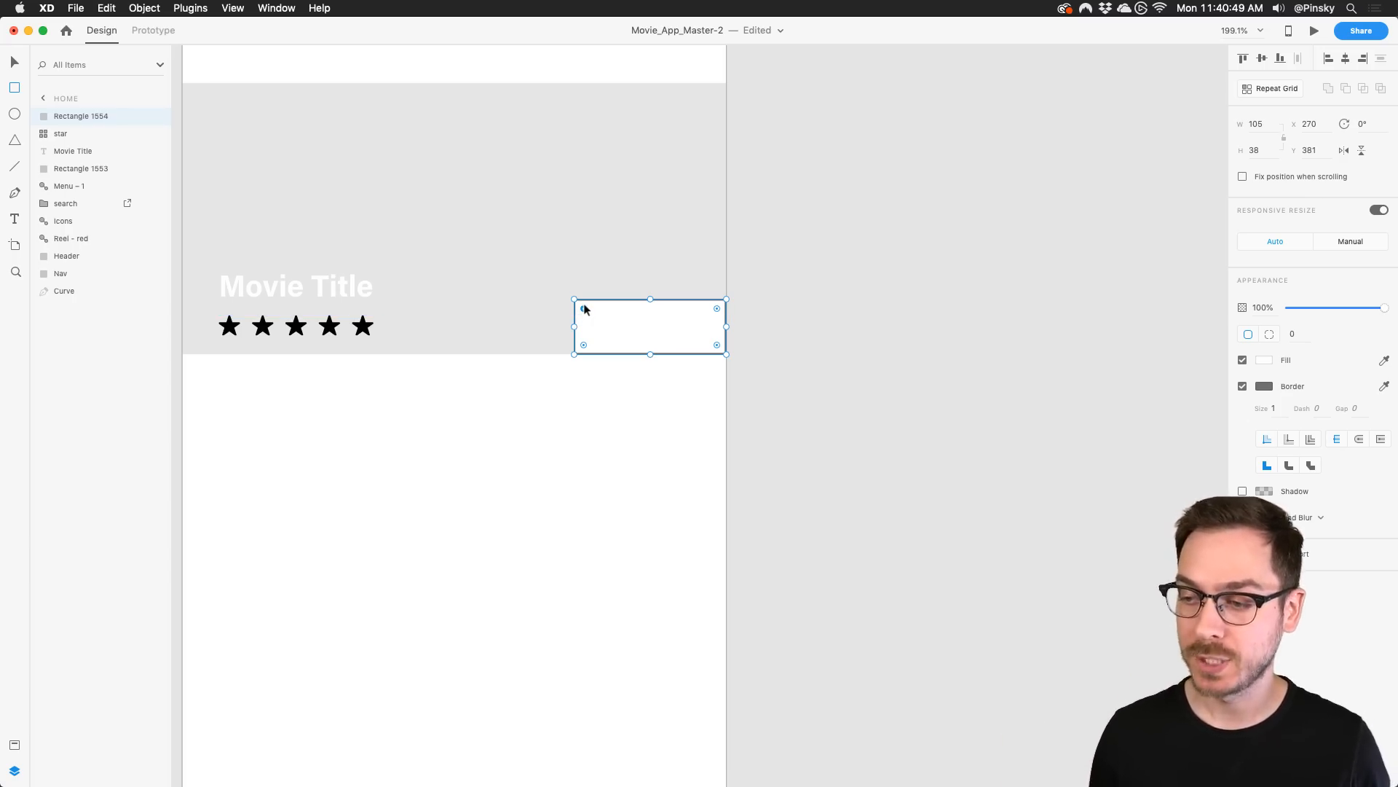
pyautogui.moveTo(584, 308); pyautogui.dragTo(595, 316)
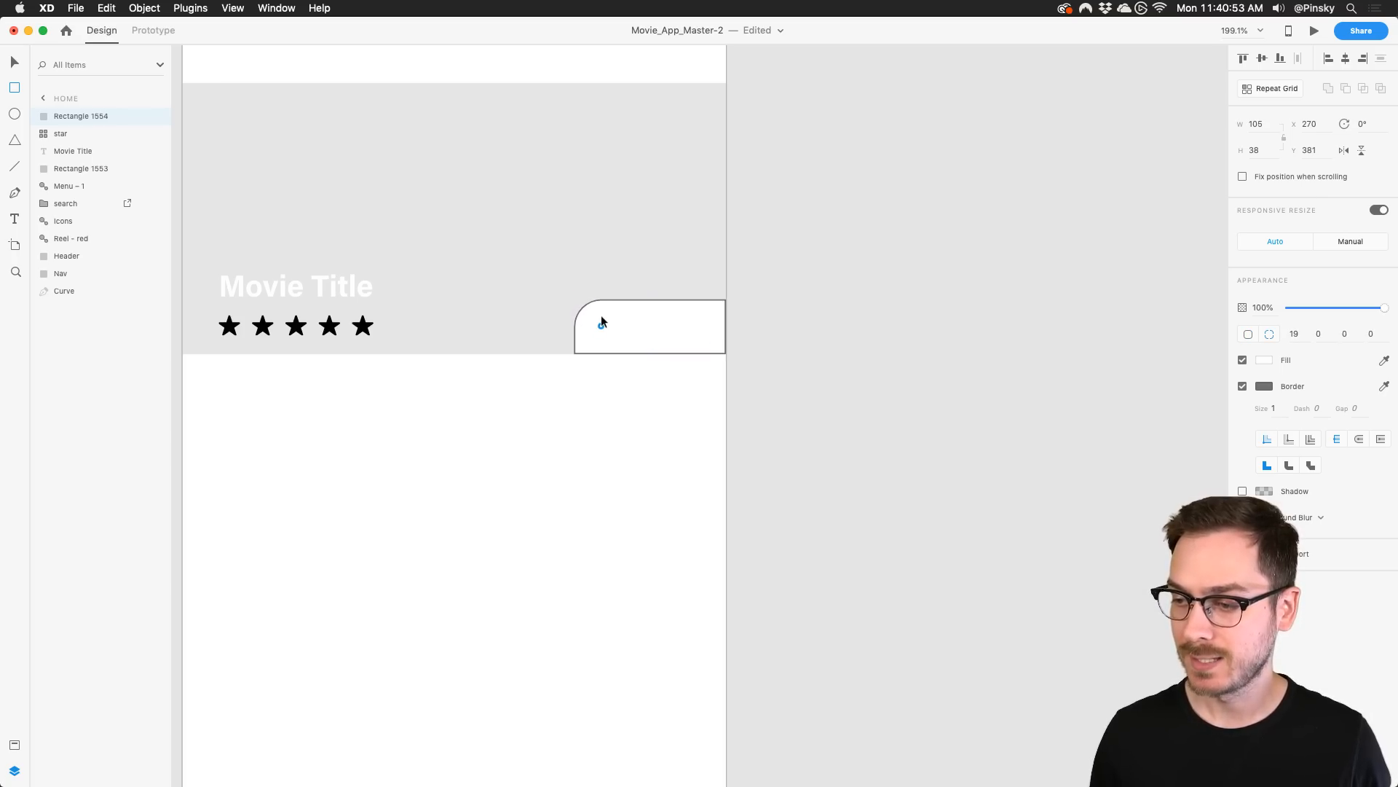
# Set the white corner rectangle's top-left radius to 20 and remove its border
pyautogui.moveTo(601, 314); pyautogui.dragTo(604, 324)
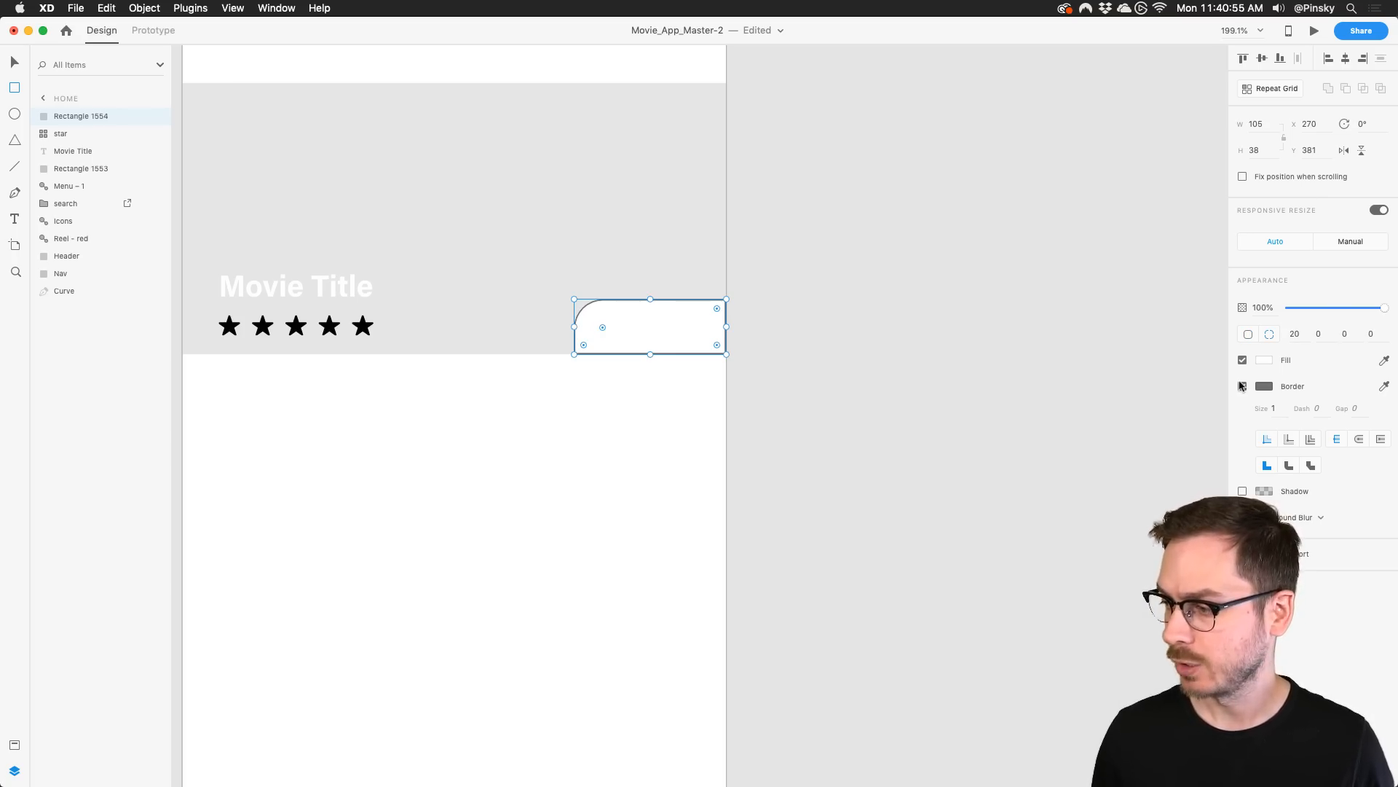
pyautogui.click(1242, 386)
# Add a dark gray "Rent Movie" text label on the white corner shape
pyautogui.press('t')
pyautogui.click(604, 343)
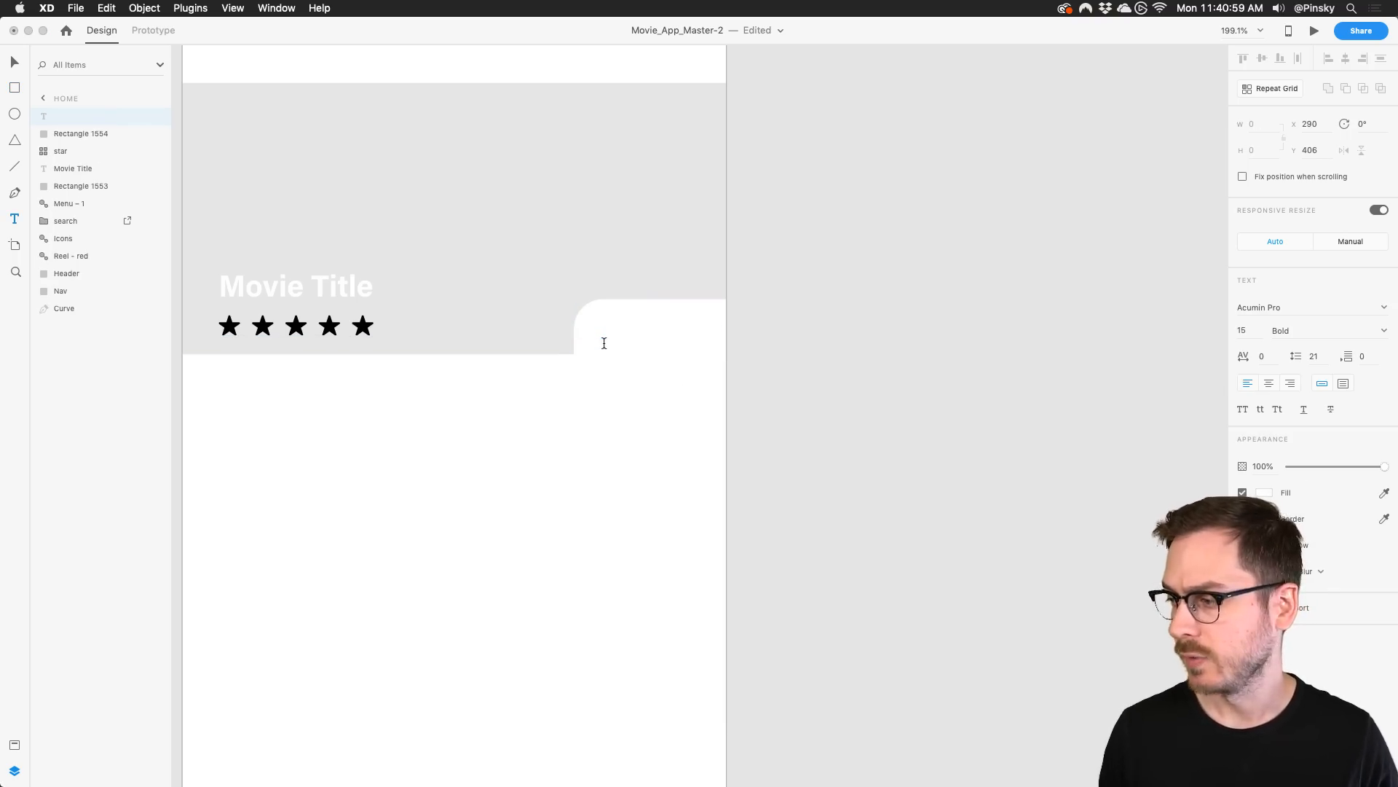
pyautogui.write('Rent Movei')
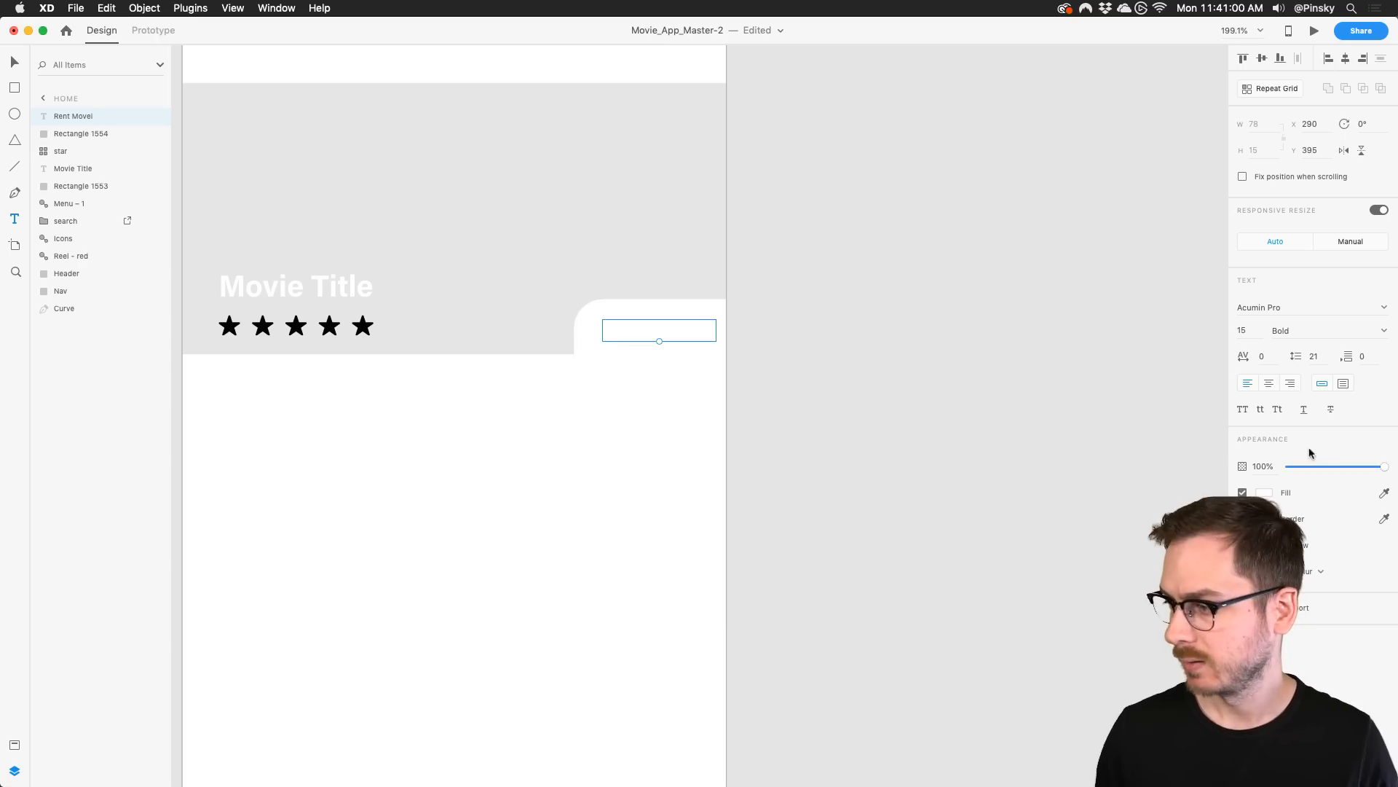
pyautogui.click(1257, 493)
pyautogui.click(1084, 500)
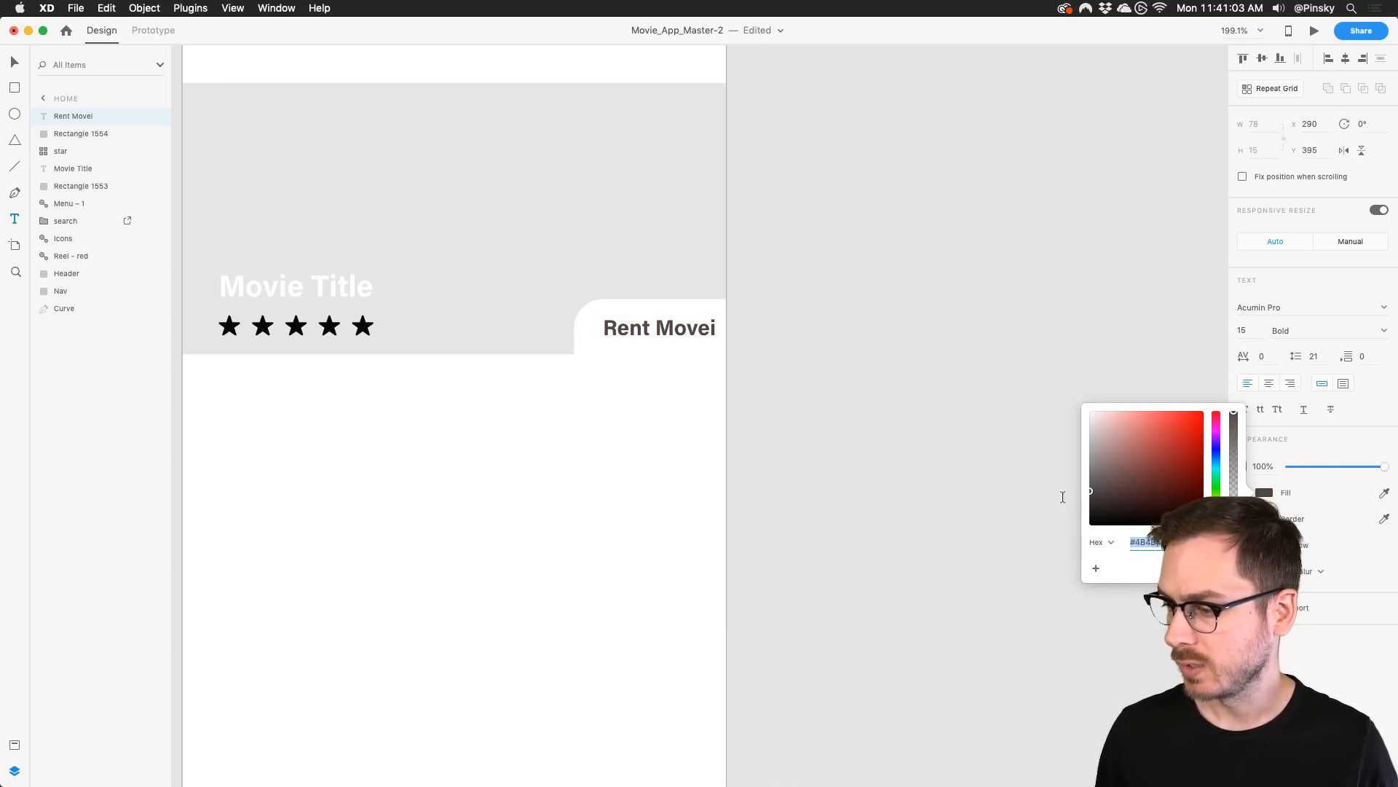
pyautogui.press('Escape')
pyautogui.doubleClick(696, 329)
pyautogui.doubleClick(696, 329)
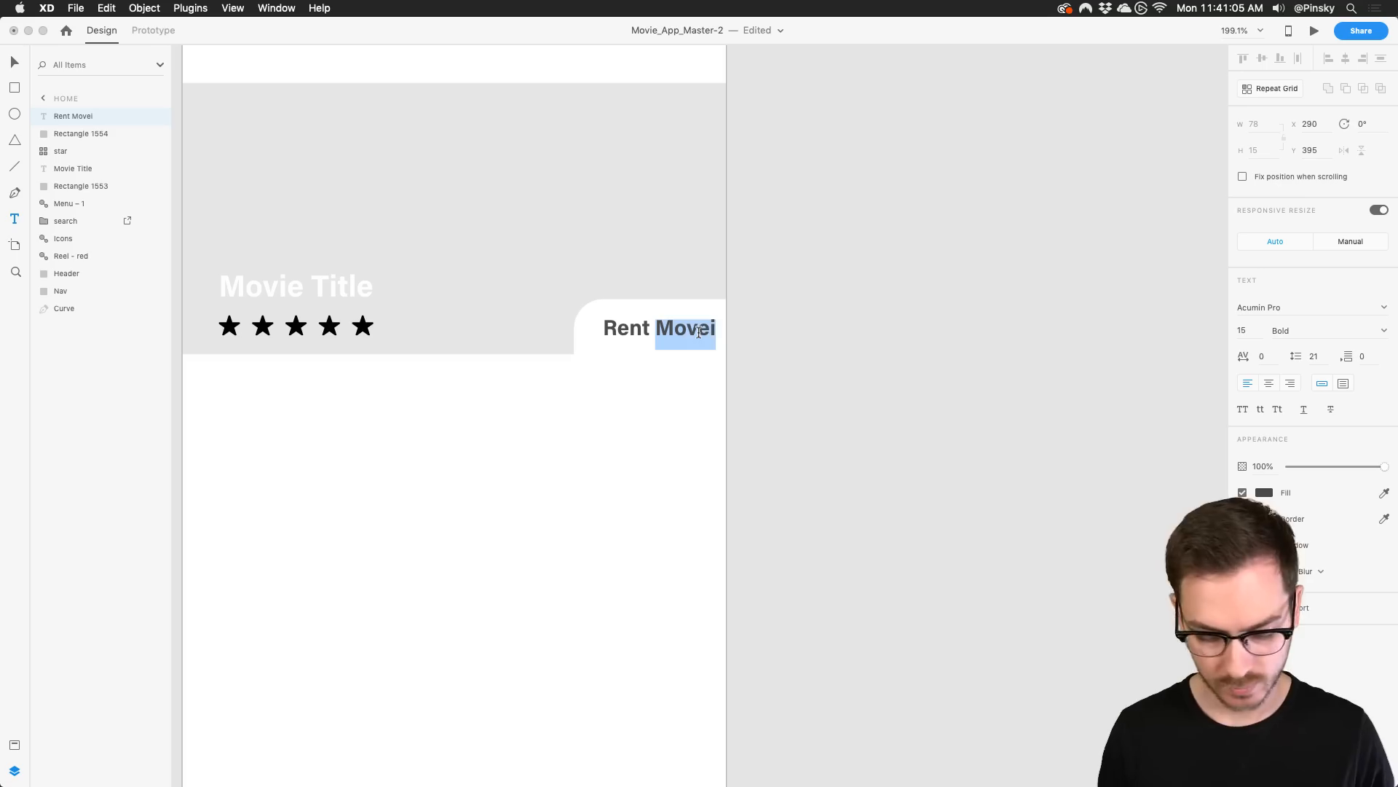
pyautogui.write('Movie')
pyautogui.press('Escape')
# Move the Rent Movie label to X 285, Y 395 within the corner shape
pyautogui.moveTo(678, 325); pyautogui.dragTo(661, 323)
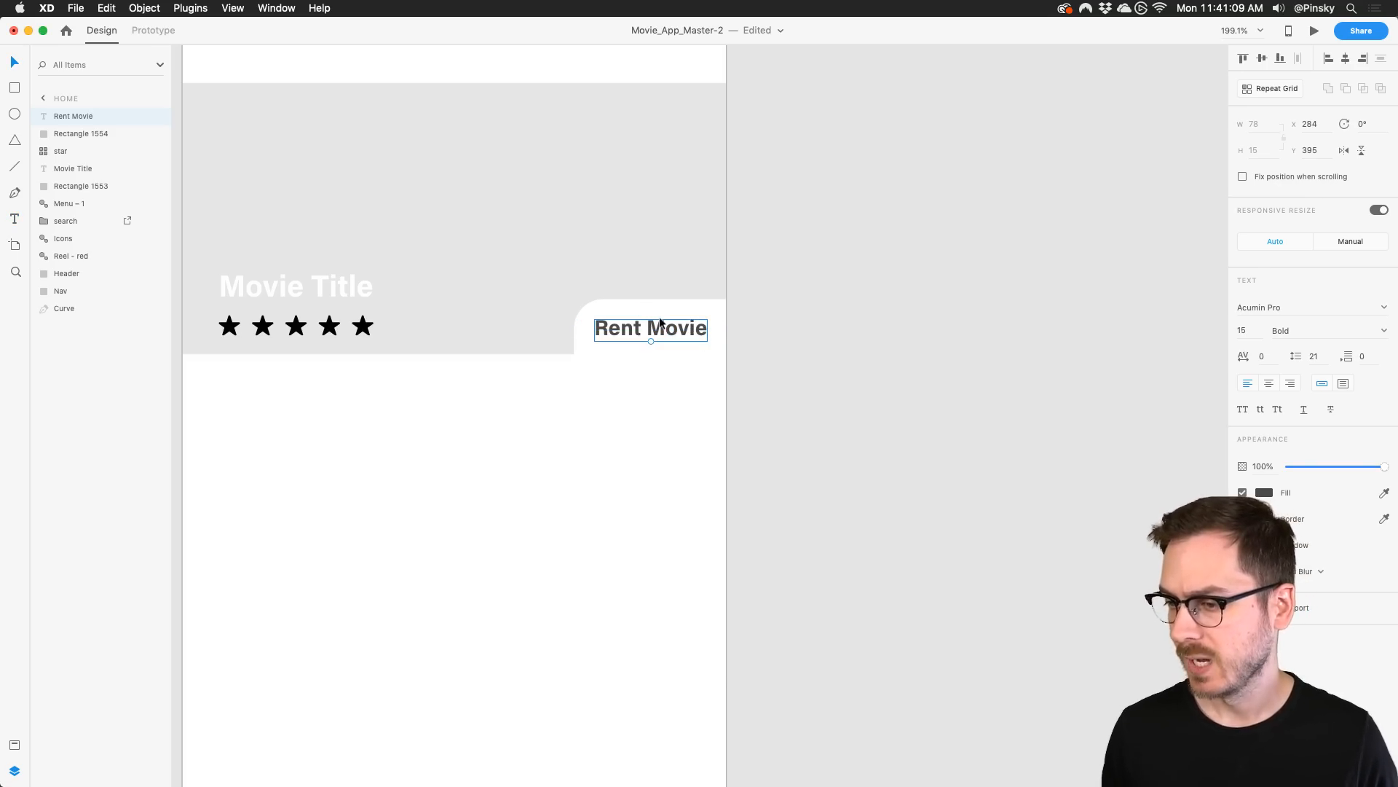
pyautogui.press('Right')
pyautogui.press('Right')
pyautogui.press('Left')
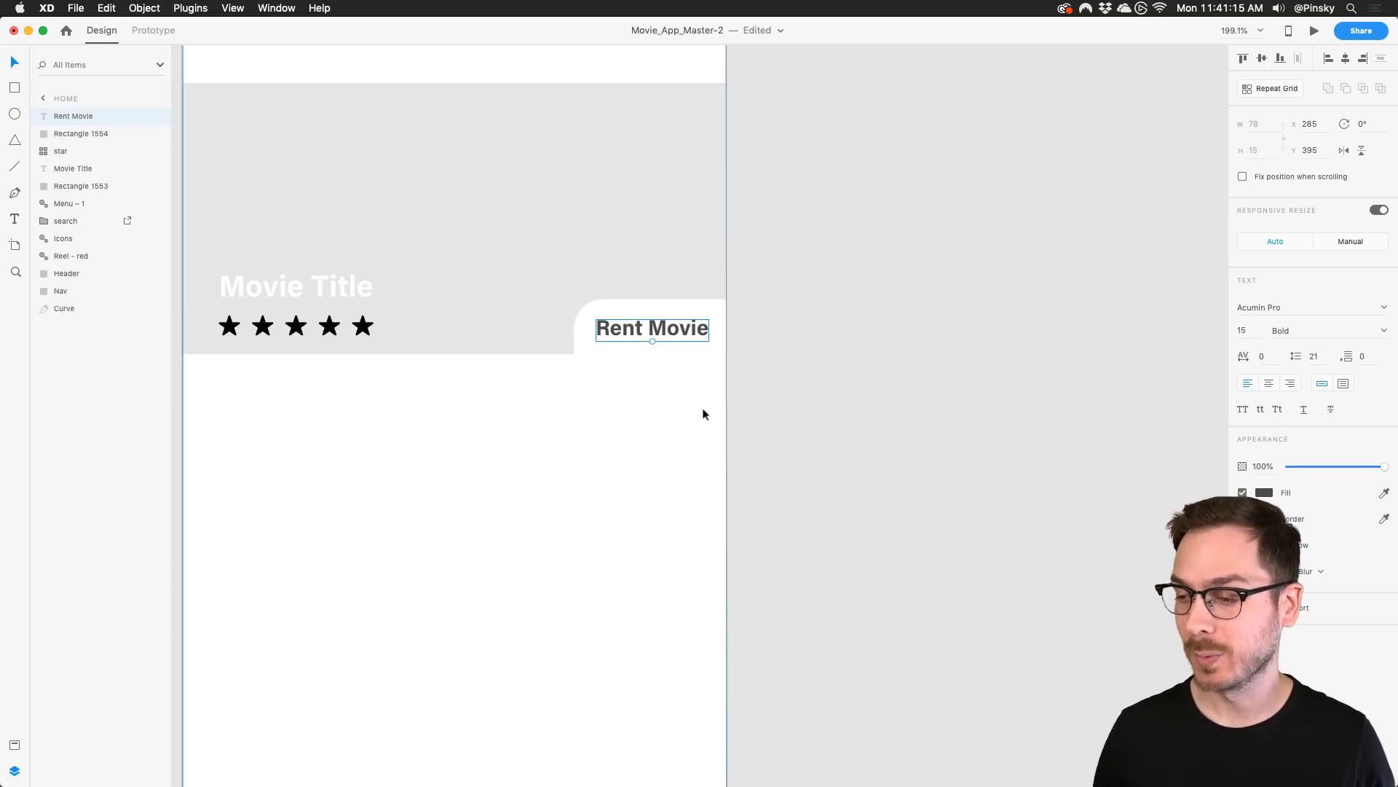
# Turn all banner layers, from the Rent Movie label to the gray background rectangle, into one repeat grid
pyautogui.keyDown('shift'); pyautogui.click(77, 186); pyautogui.keyUp('shift')
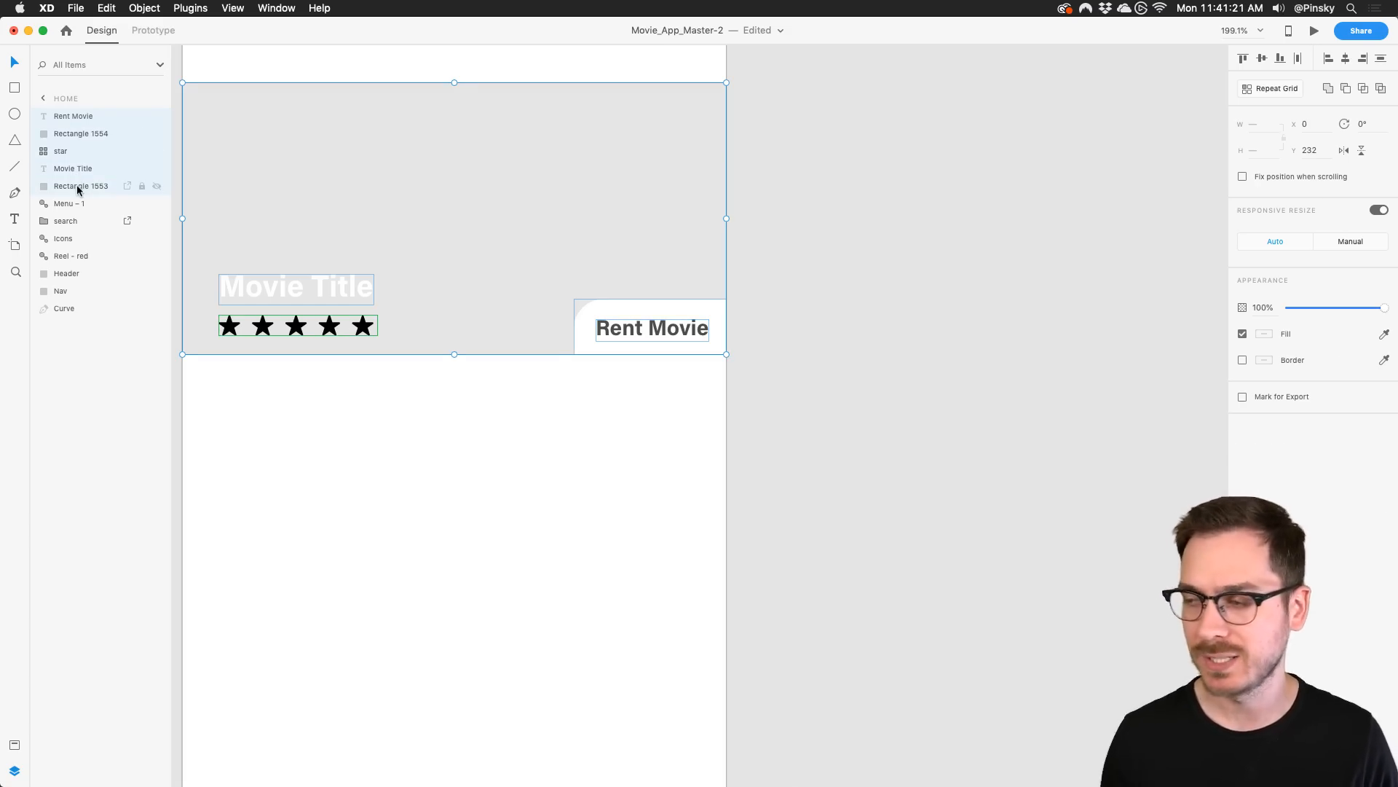
pyautogui.click(1278, 89)
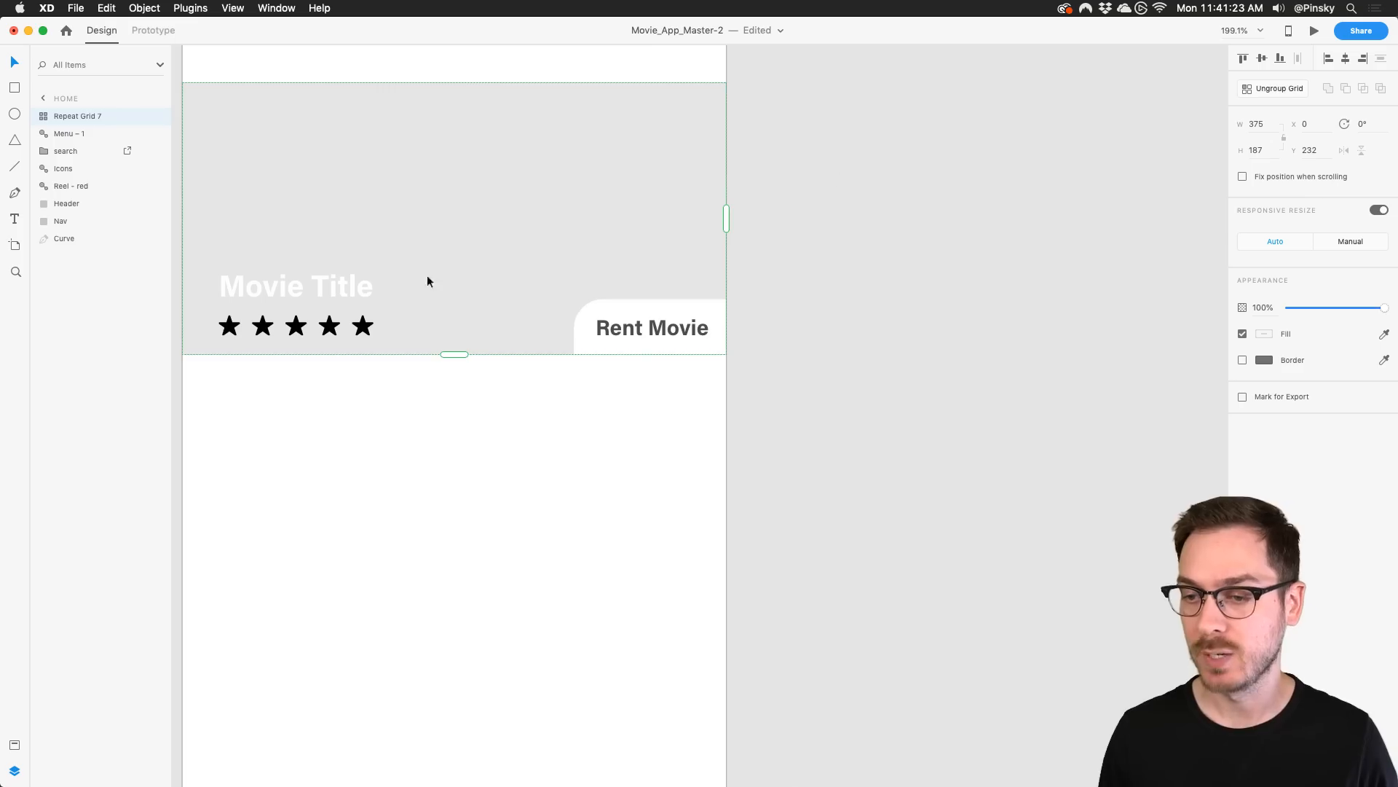
# Move the banner grid up to Y 118 beneath the header and place it behind the Header and Nav layers
pyautogui.scroll(-5, 381, 288)
pyautogui.moveTo(416, 228); pyautogui.dragTo(429, 182)
pyautogui.press('super+bracketleft')
pyautogui.press('super+bracketleft')
pyautogui.press('super+bracketleft')
pyautogui.press('super+bracketleft')
pyautogui.press('super+bracketleft')
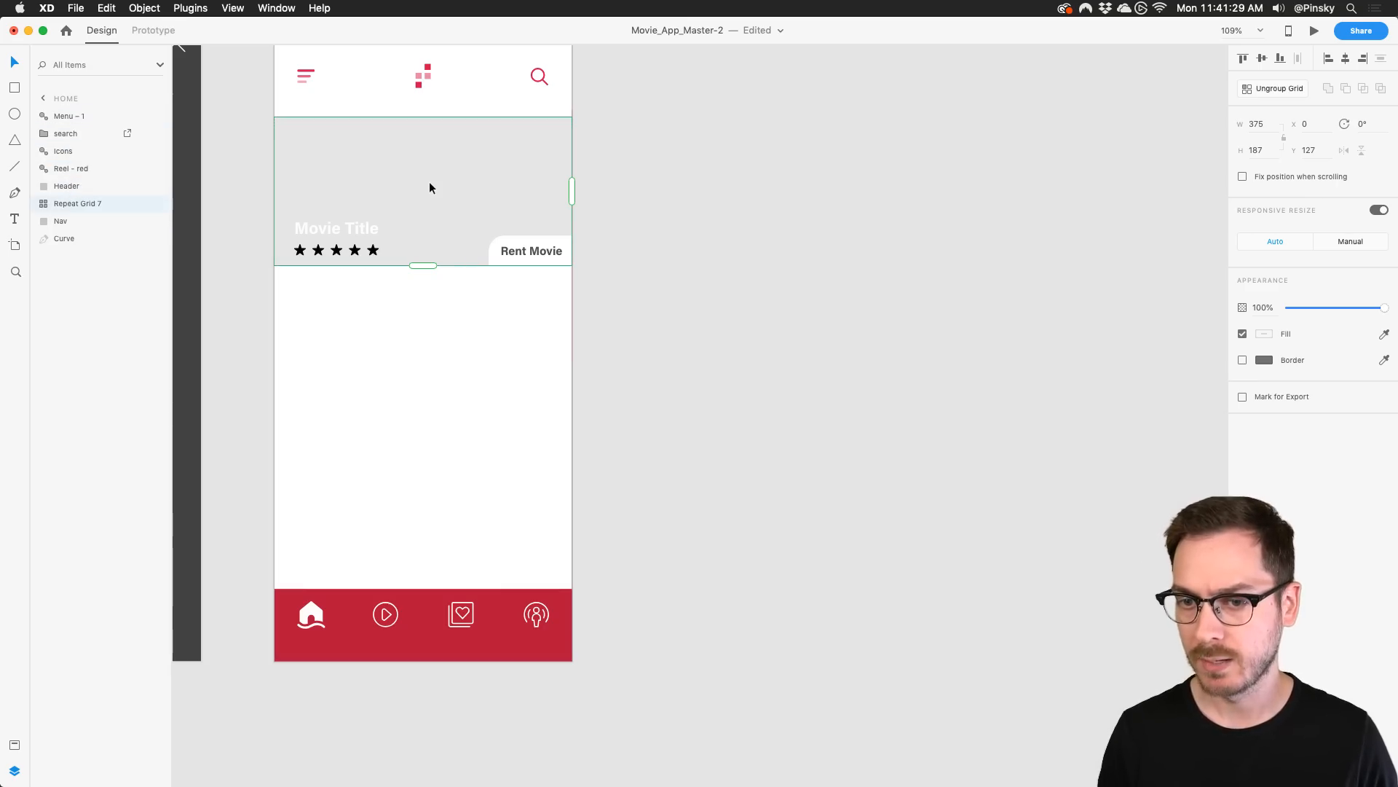
pyautogui.press('super+bracketleft')
pyautogui.moveTo(430, 188)
pyautogui.mouseDown()
pyautogui.moveTo(429, 202)
pyautogui.moveTo(428, 182)
pyautogui.mouseUp()
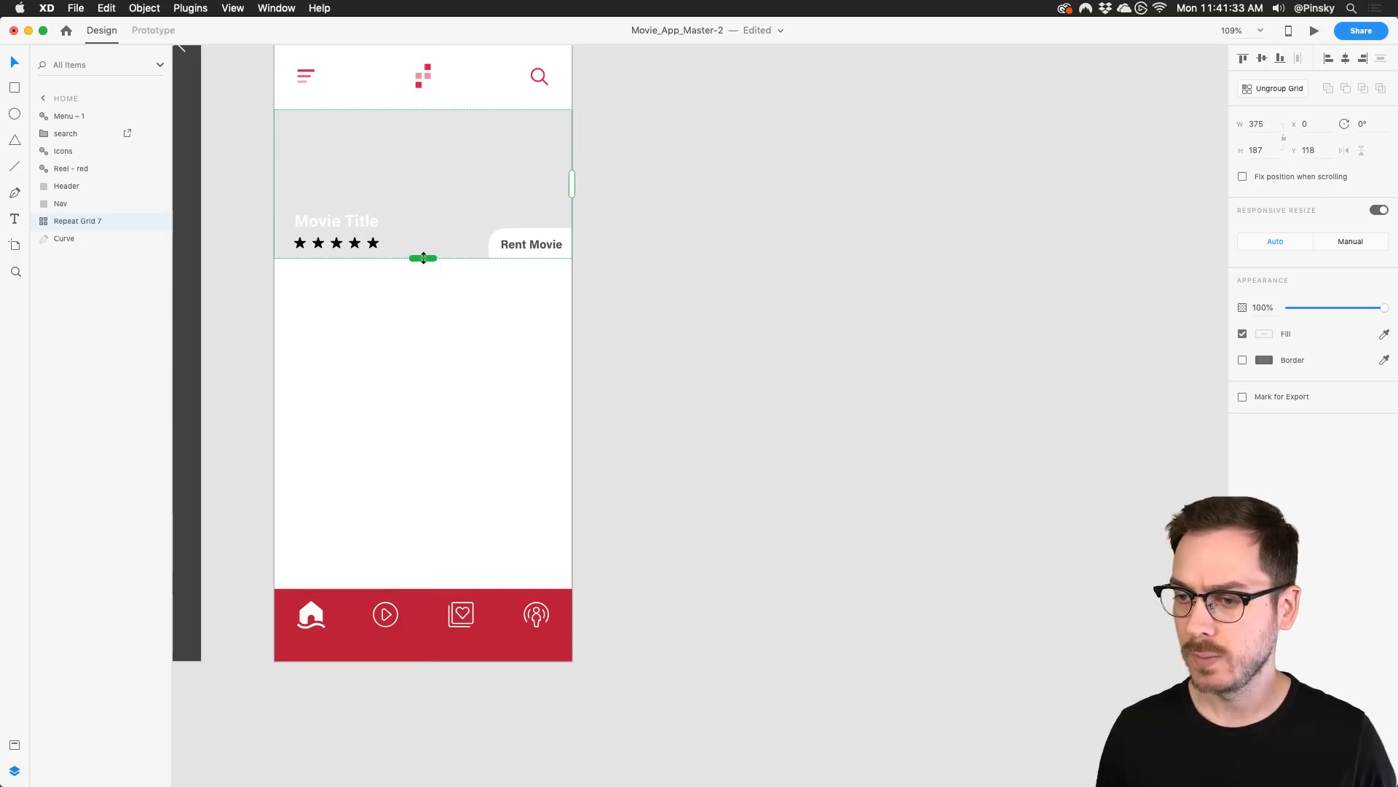
# Extend the banner grid downward past the navigation bar and close the gaps so the banners sit flush, about 806 high
pyautogui.moveTo(423, 258); pyautogui.dragTo(422, 757)
pyautogui.scroll(2, 416, 313)
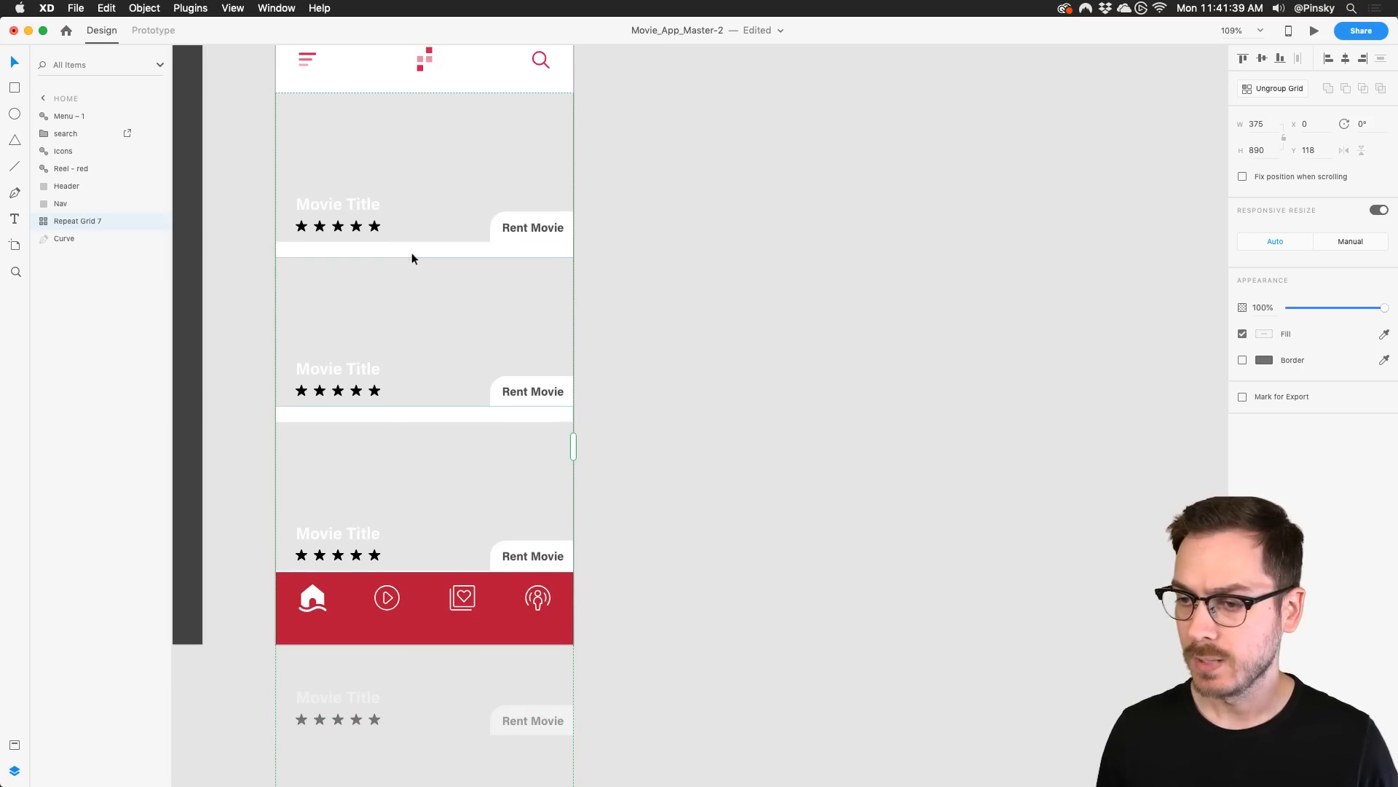
pyautogui.moveTo(412, 258); pyautogui.dragTo(411, 239)
pyautogui.click(709, 234)
pyautogui.click(472, 285)
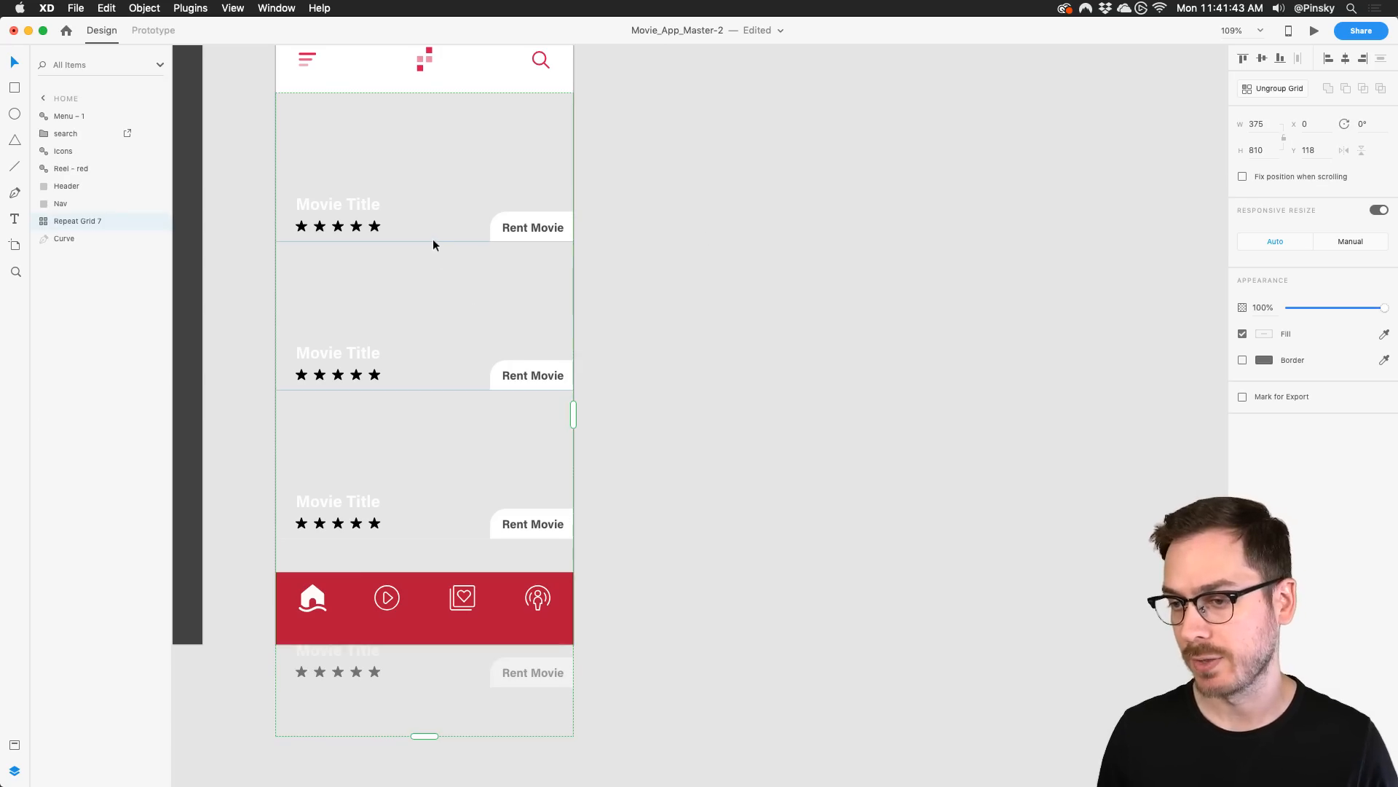
pyautogui.moveTo(434, 241); pyautogui.dragTo(433, 240)
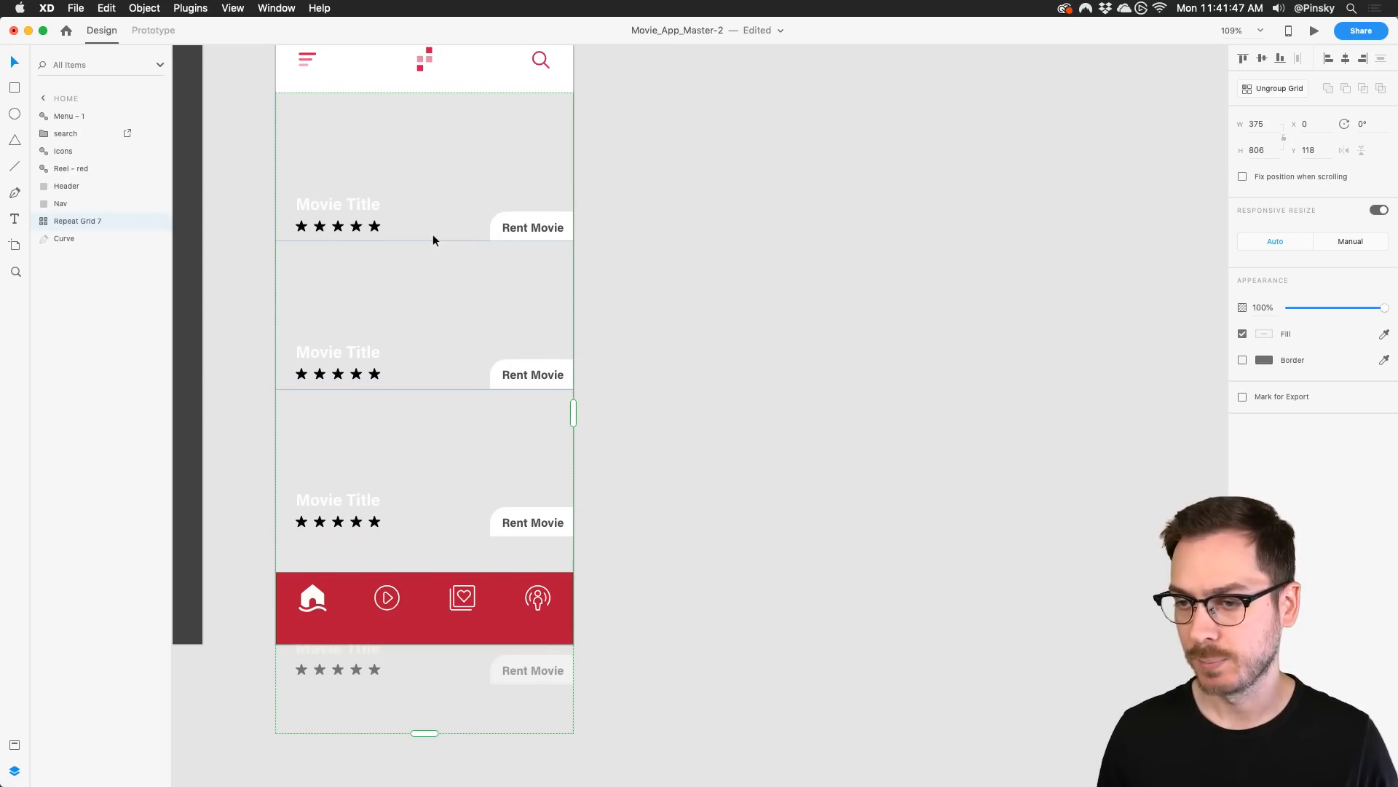
pyautogui.scroll(1, 433, 234)
pyautogui.click(266, 208)
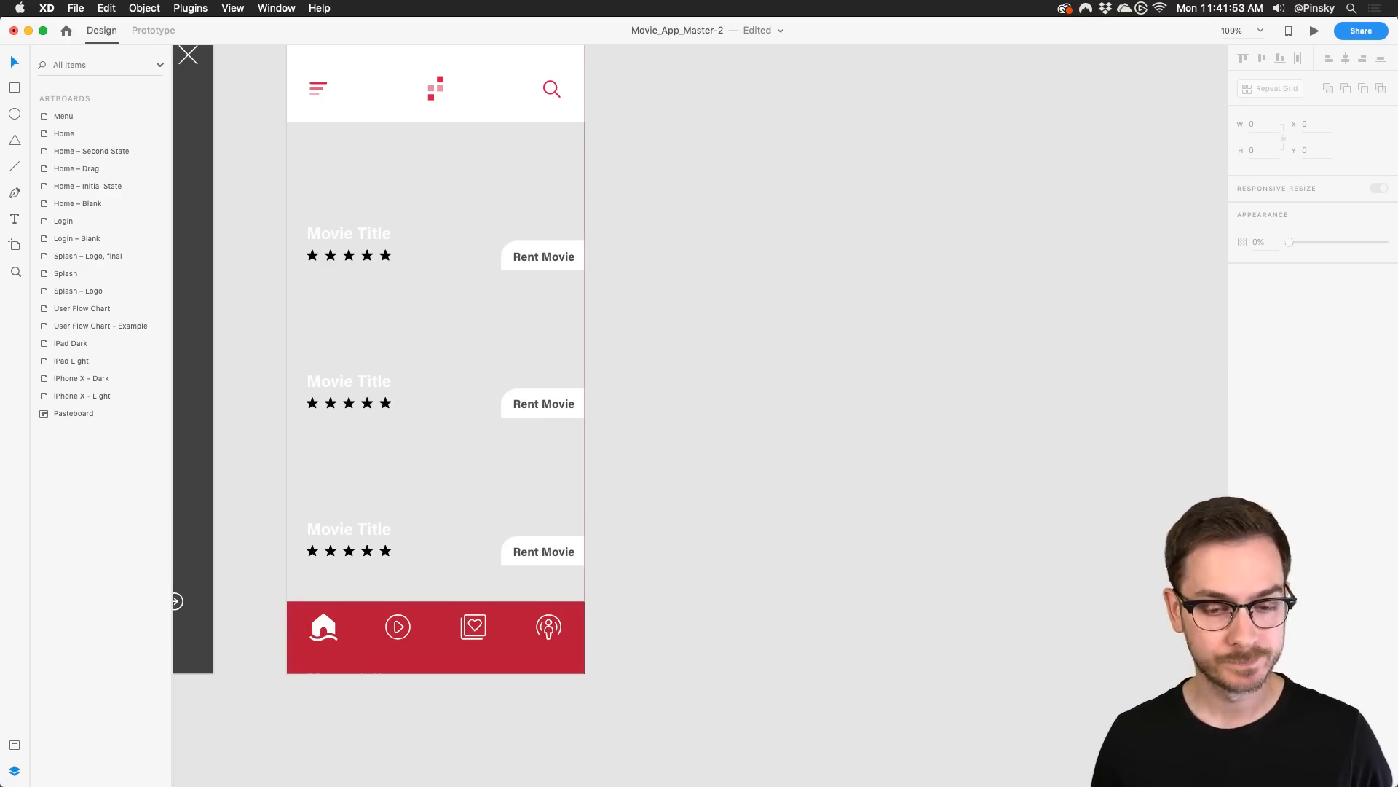
# Switch to Finder and place the Aquaman, Captain Marvel, Ready Player One and poster-780.jpg images from the Movies folder into the banner backgrounds
pyautogui.press('super+Tab')
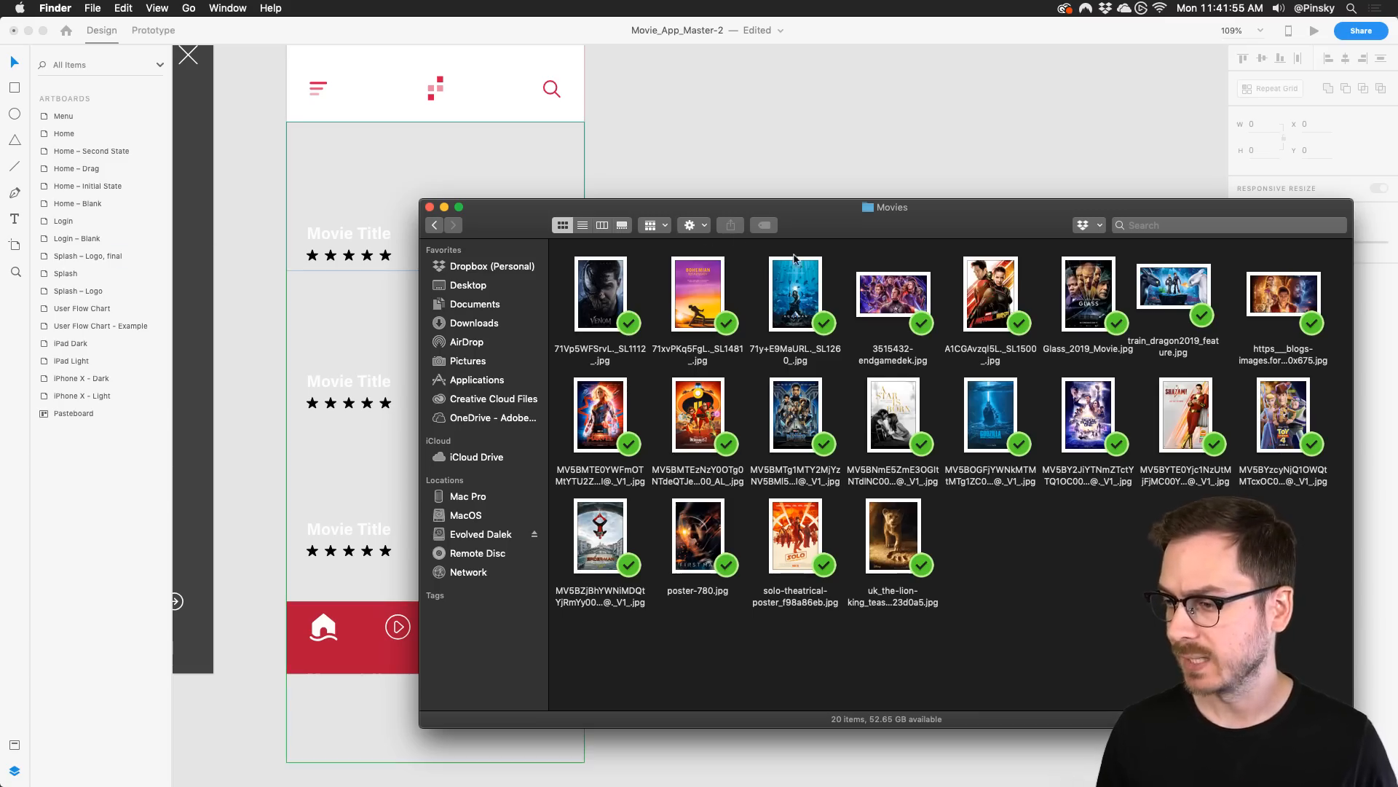
pyautogui.click(796, 289)
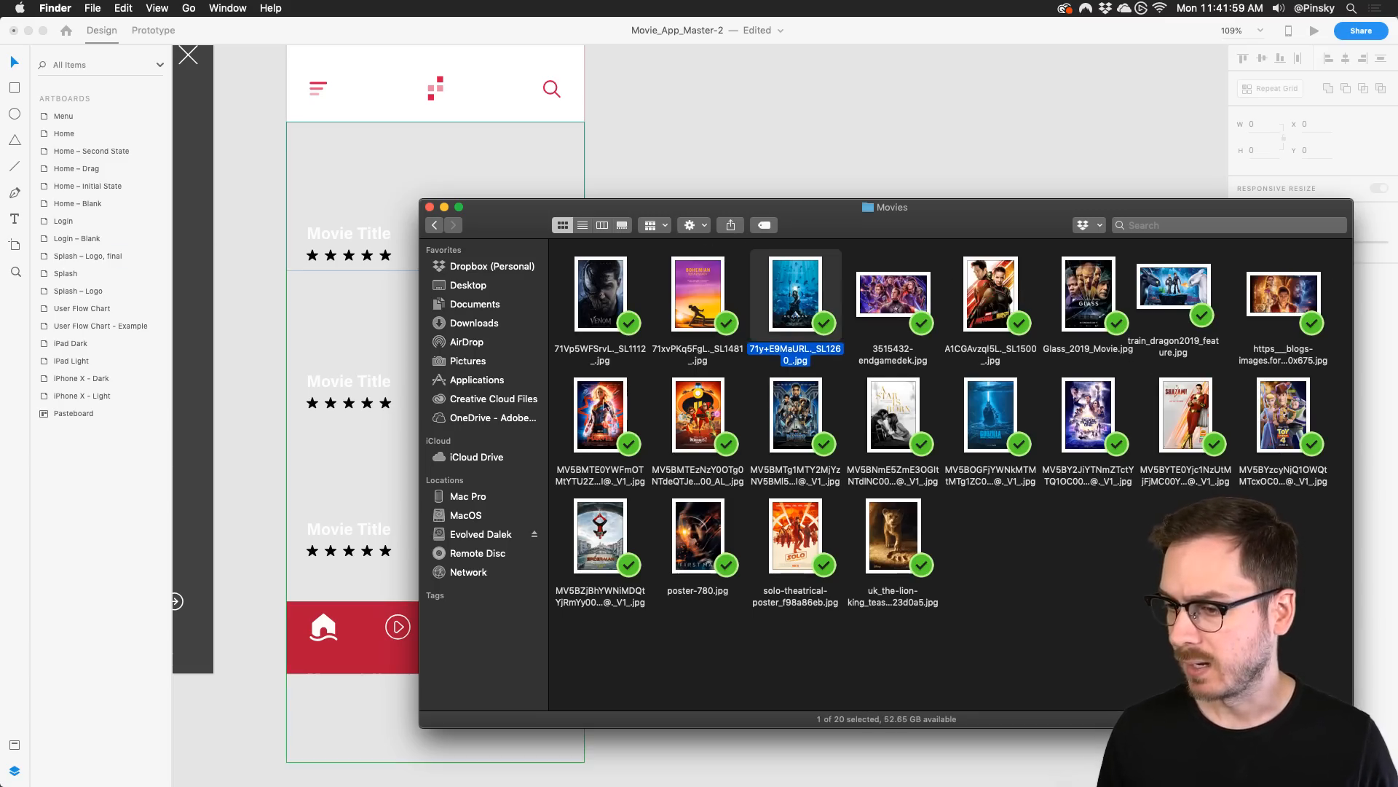
pyautogui.keyDown('super'); pyautogui.click(601, 407); pyautogui.keyUp('super')
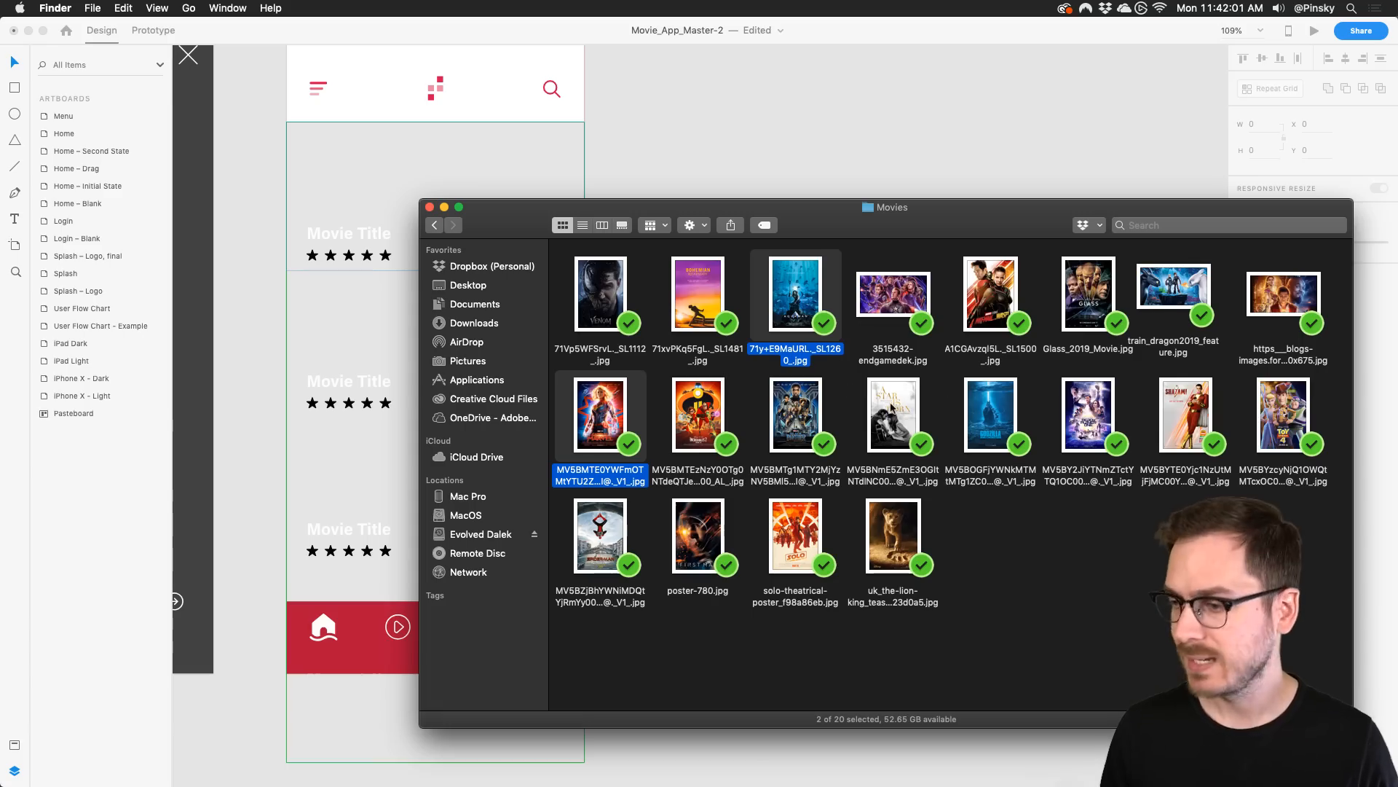
pyautogui.keyDown('super'); pyautogui.click(1091, 403); pyautogui.keyUp('super')
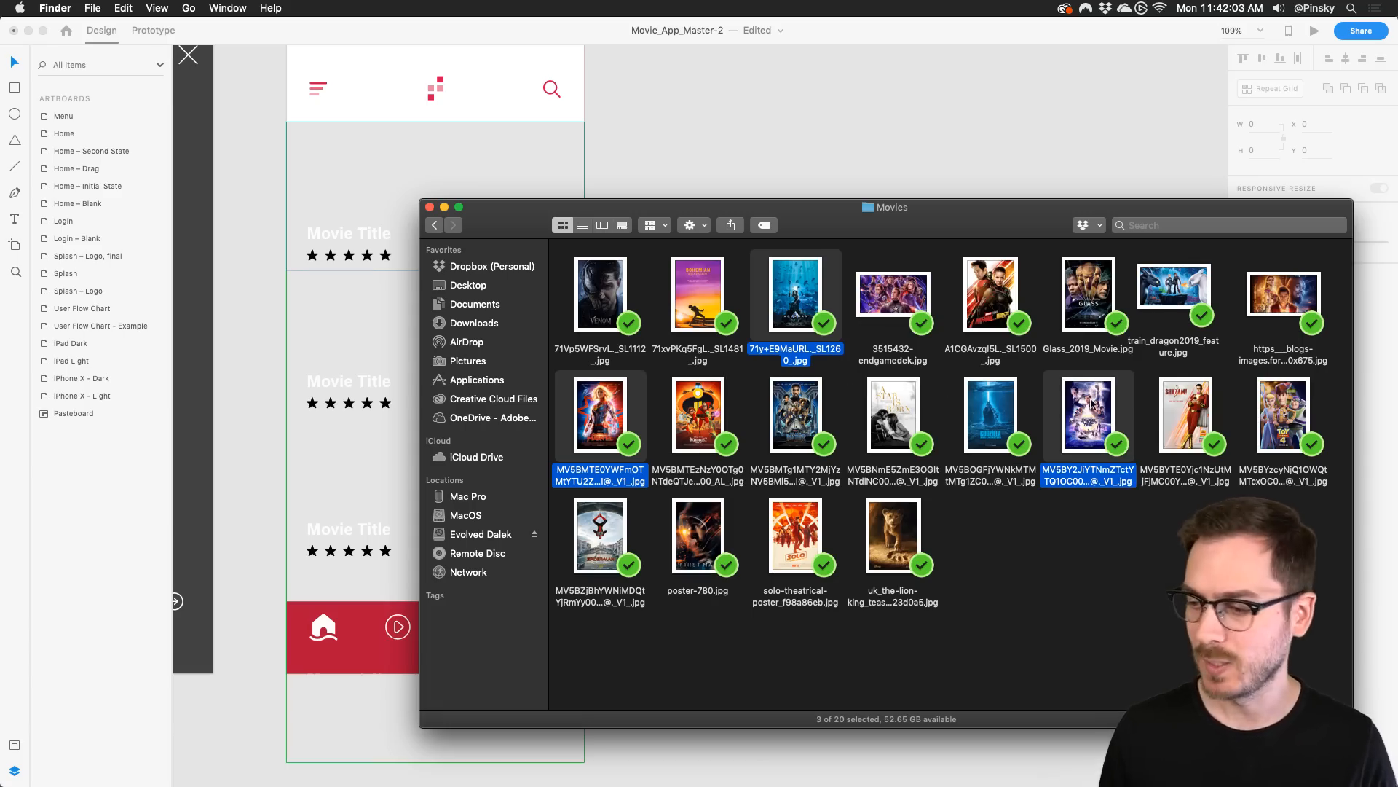
pyautogui.keyDown('super'); pyautogui.click(694, 533); pyautogui.keyUp('super')
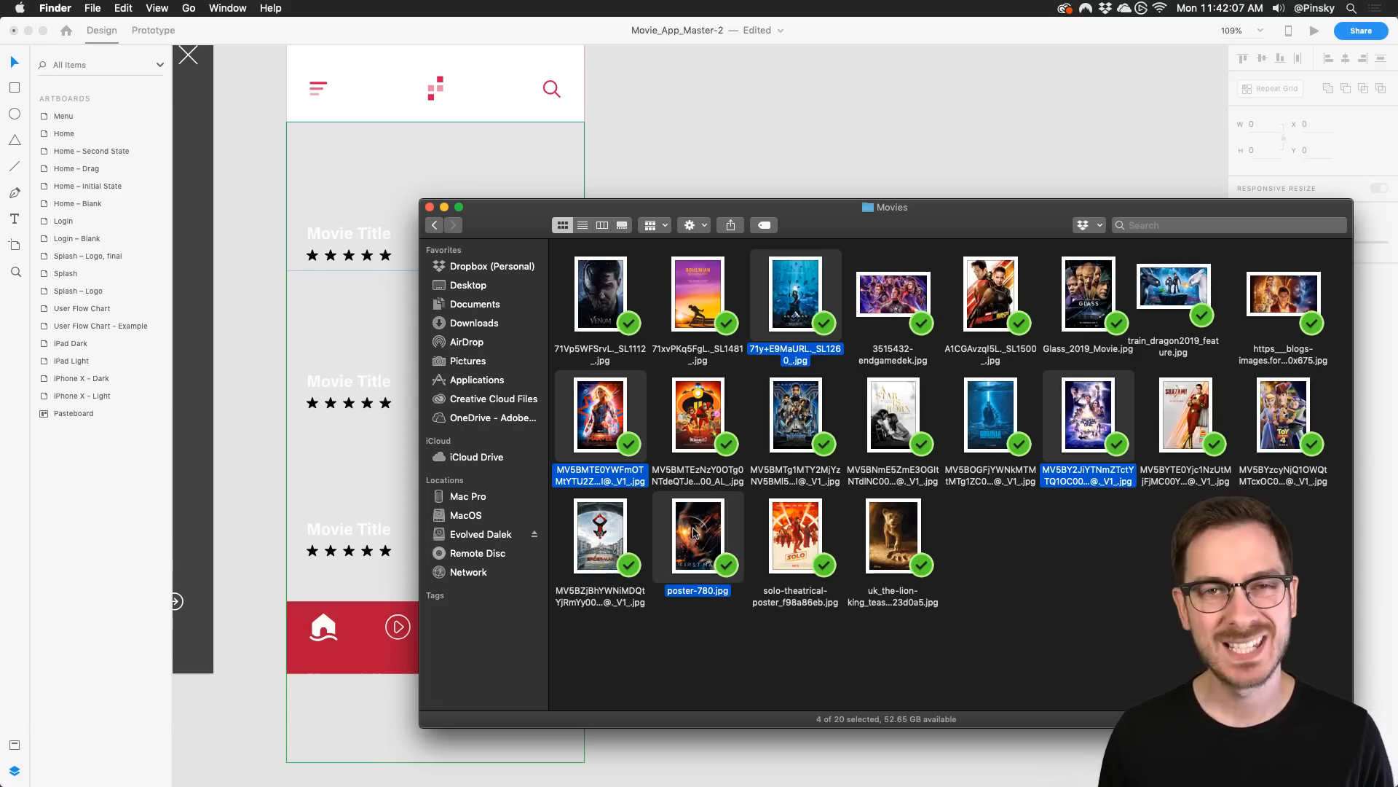
pyautogui.moveTo(799, 294); pyautogui.dragTo(368, 174)
pyautogui.click(367, 169)
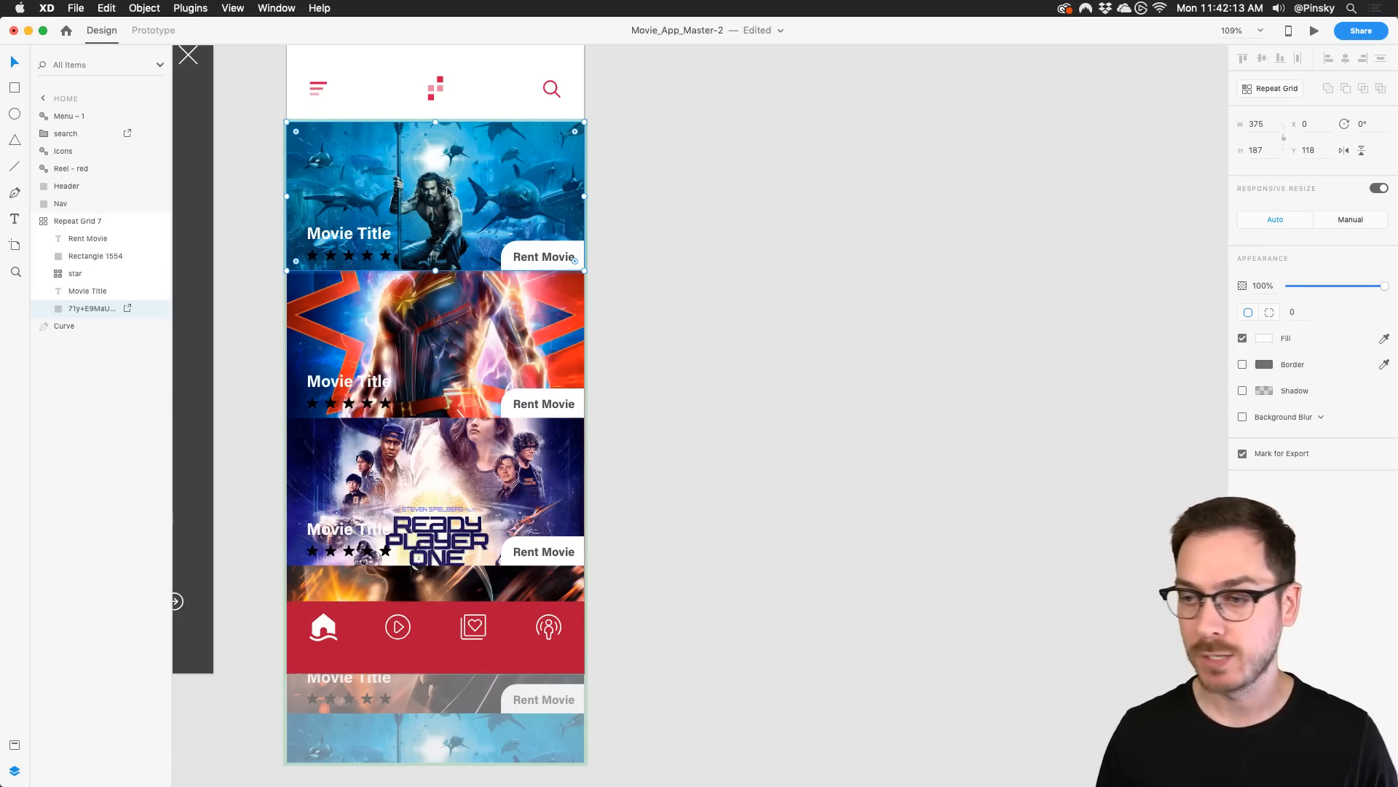
# Reposition the Captain Marvel, Aquaman and Ready Player One images within their banners so the characters' faces are framed
pyautogui.doubleClick(496, 294)
pyautogui.moveTo(496, 295); pyautogui.dragTo(494, 409)
pyautogui.doubleClick(479, 170)
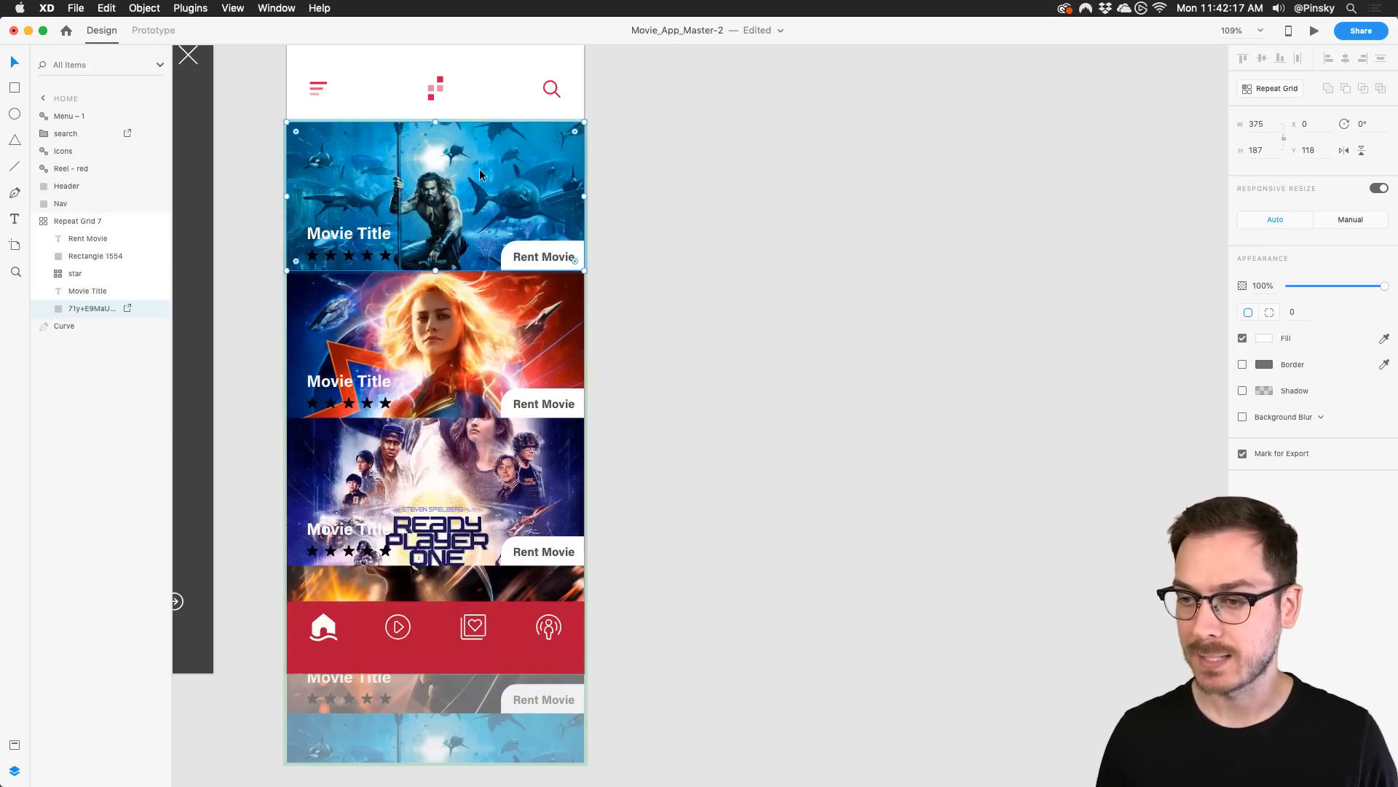
pyautogui.moveTo(480, 160); pyautogui.dragTo(480, 129)
pyautogui.doubleClick(473, 463)
pyautogui.moveTo(473, 462); pyautogui.dragTo(467, 589)
pyautogui.click(653, 471)
pyautogui.scroll(-1, 470, 550)
pyautogui.doubleClick(470, 550)
pyautogui.click(713, 565)
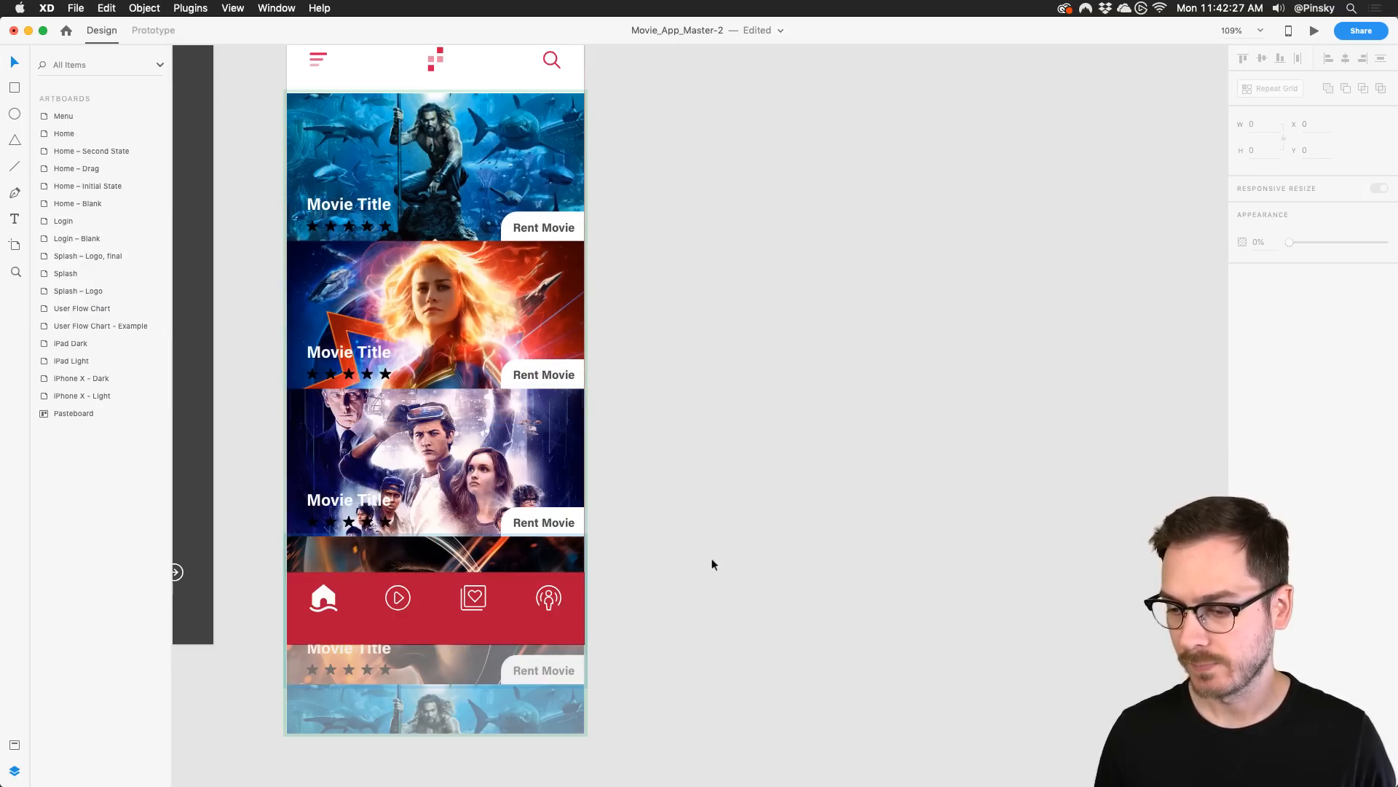
# Shorten the banner repeat grid to about 743 high so that it ends after the fourth movie
pyautogui.click(459, 594)
pyautogui.click(457, 532)
pyautogui.scroll(-4, 456, 529)
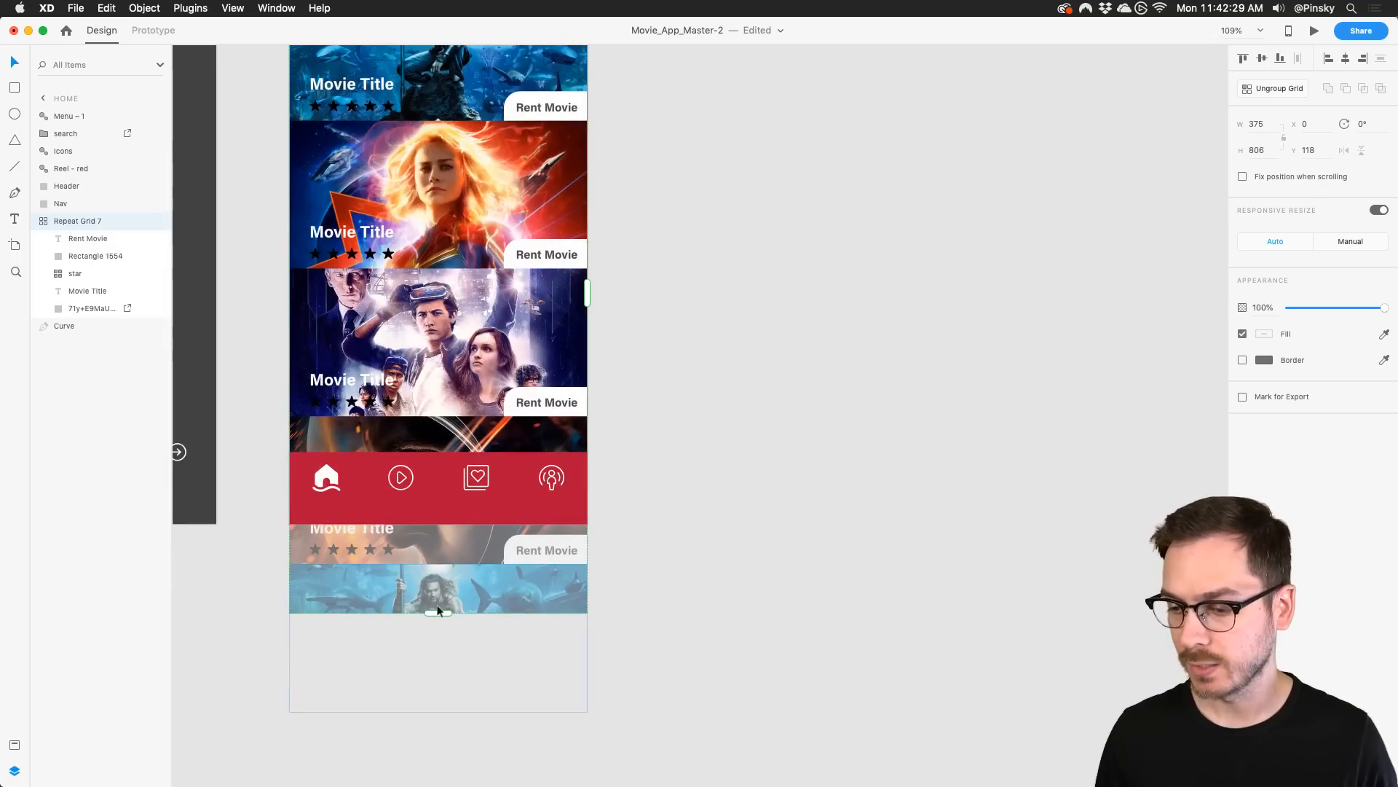
pyautogui.moveTo(438, 612); pyautogui.dragTo(438, 565)
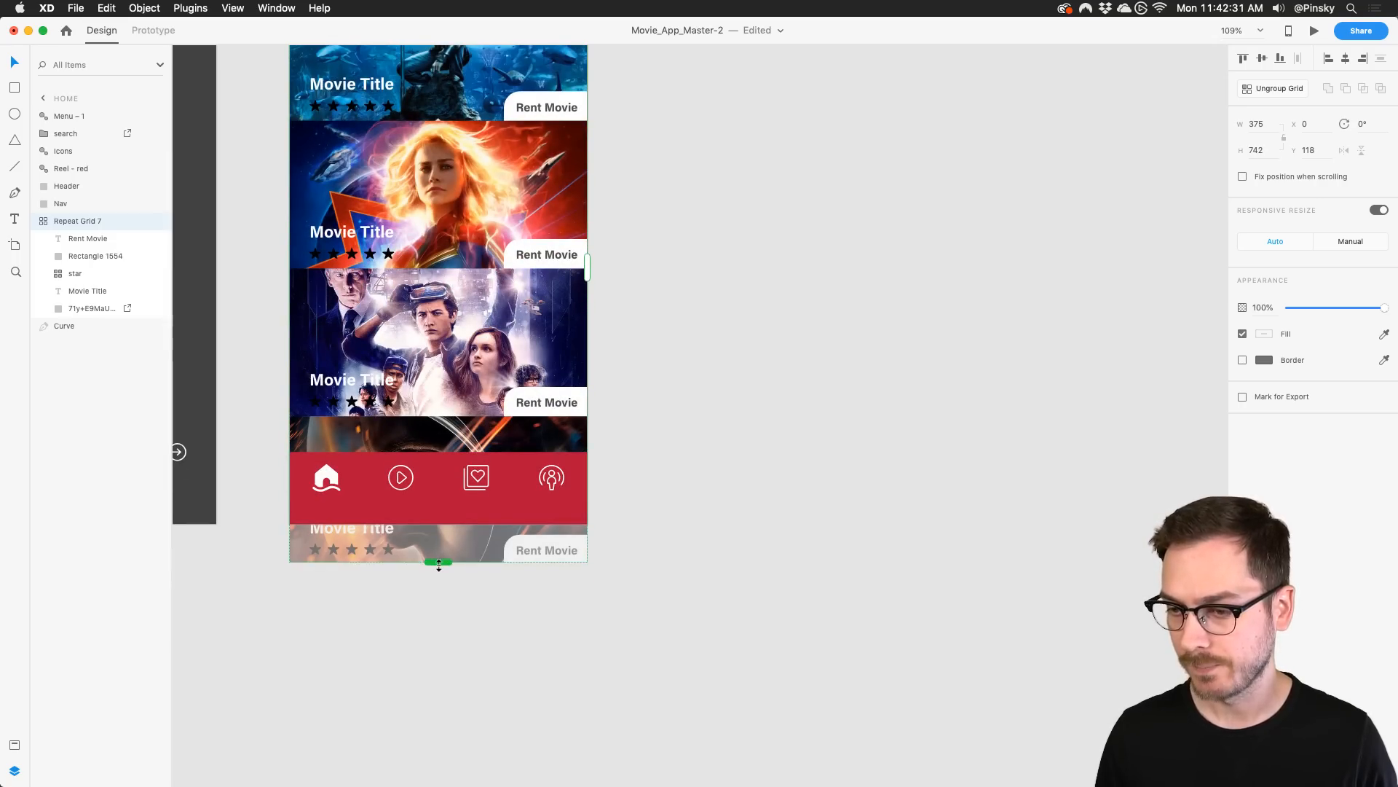
# Change the fill of the banners' star ratings to white
pyautogui.scroll(3, 439, 565)
pyautogui.scroll(5, 332, 164)
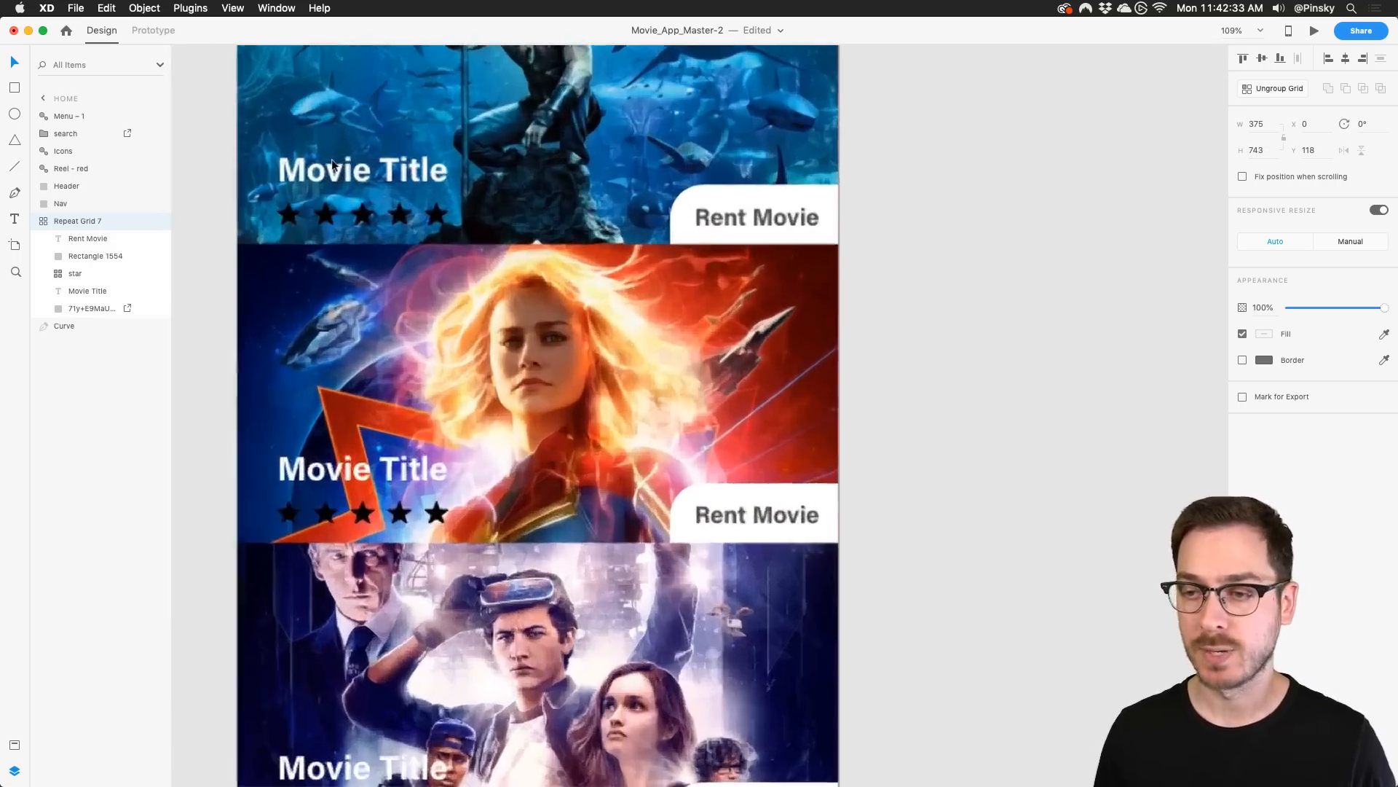
pyautogui.doubleClick(332, 188)
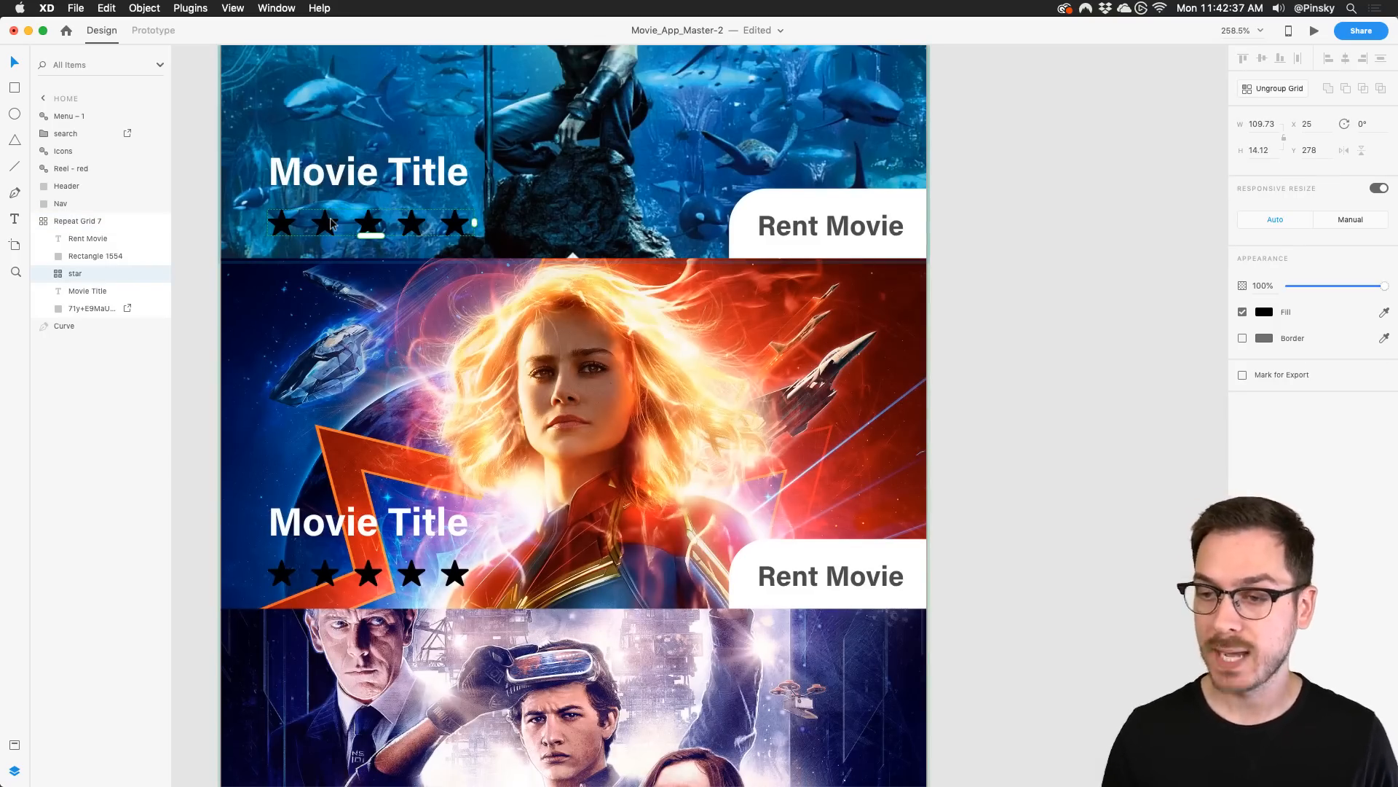
pyautogui.click(1263, 312)
pyautogui.click(1259, 310)
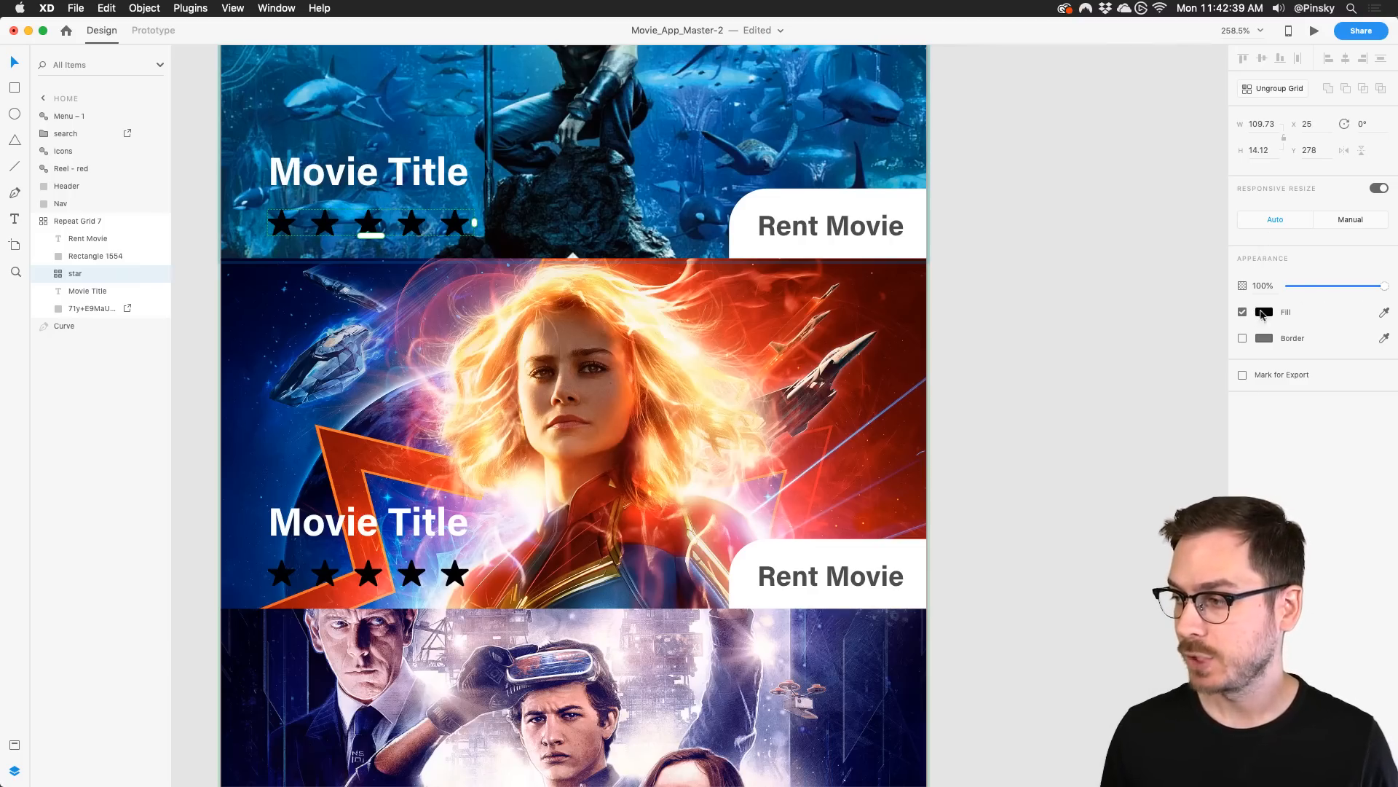
pyautogui.click(1267, 312)
pyautogui.moveTo(1159, 298); pyautogui.dragTo(1088, 237)
pyautogui.click(1288, 453)
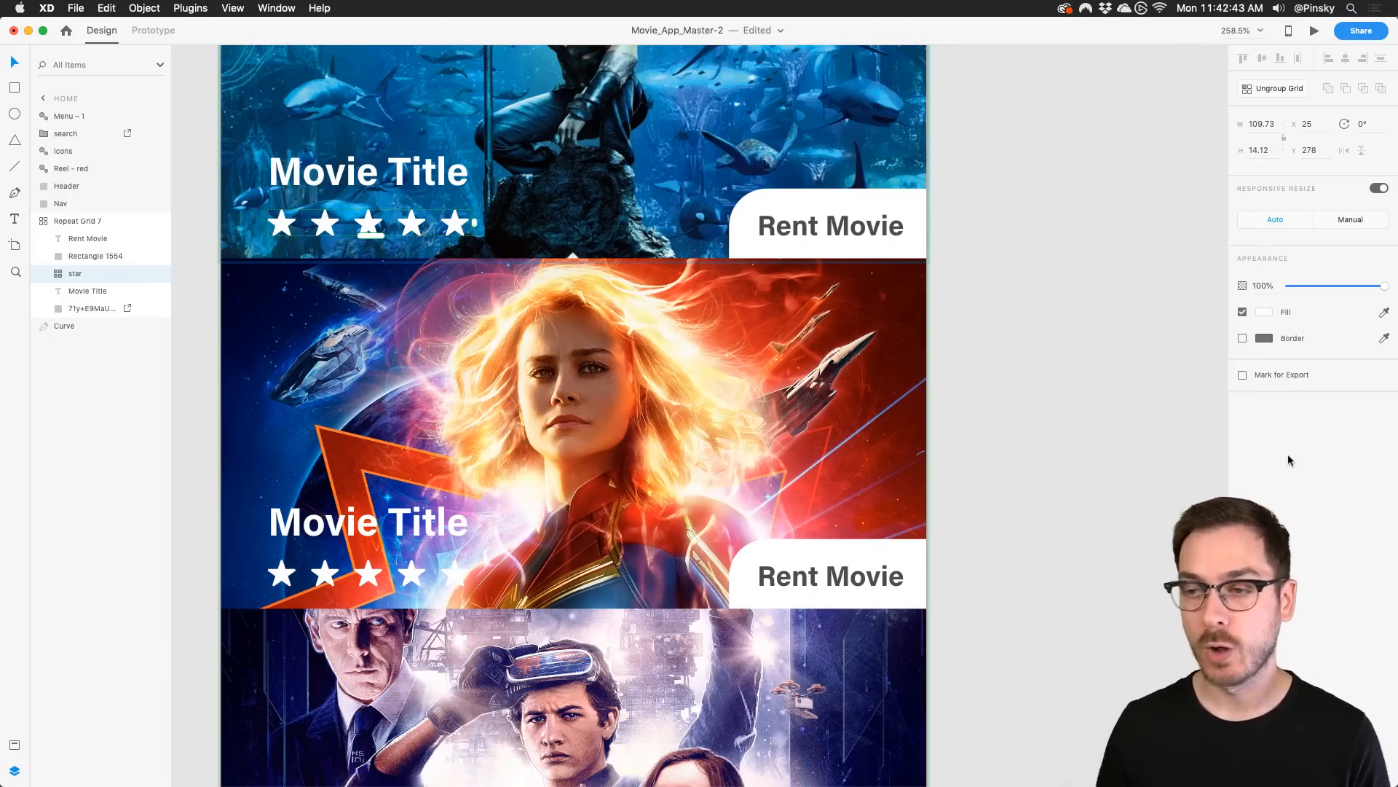
# Try shortening the first banner's row of stars to show fewer stars, and undo the change
pyautogui.moveTo(473, 228); pyautogui.dragTo(387, 229)
pyautogui.press('super+z')
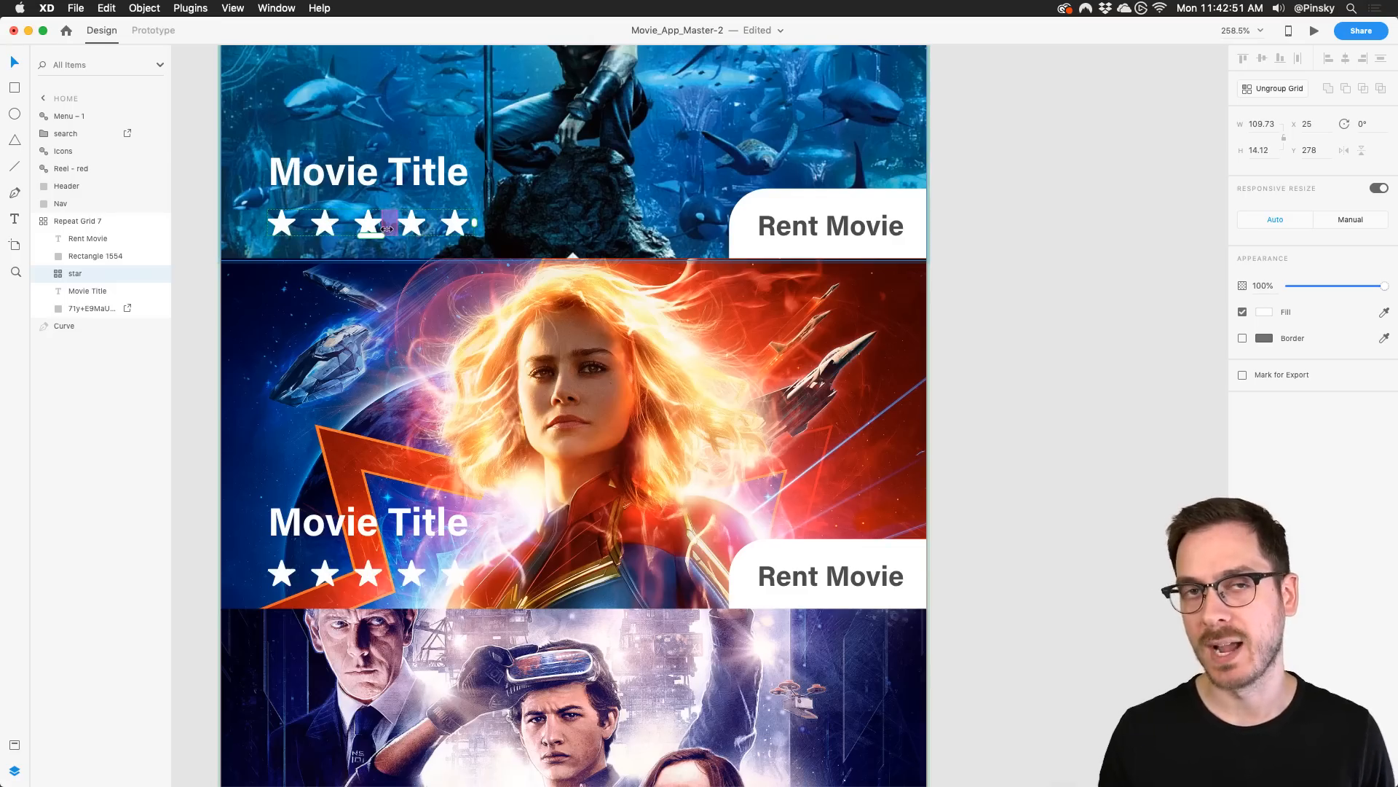
# Make the first banner's star row a component and select the matching stars in the second banner
pyautogui.scroll(5, 386, 228)
pyautogui.scroll(2, 386, 226)
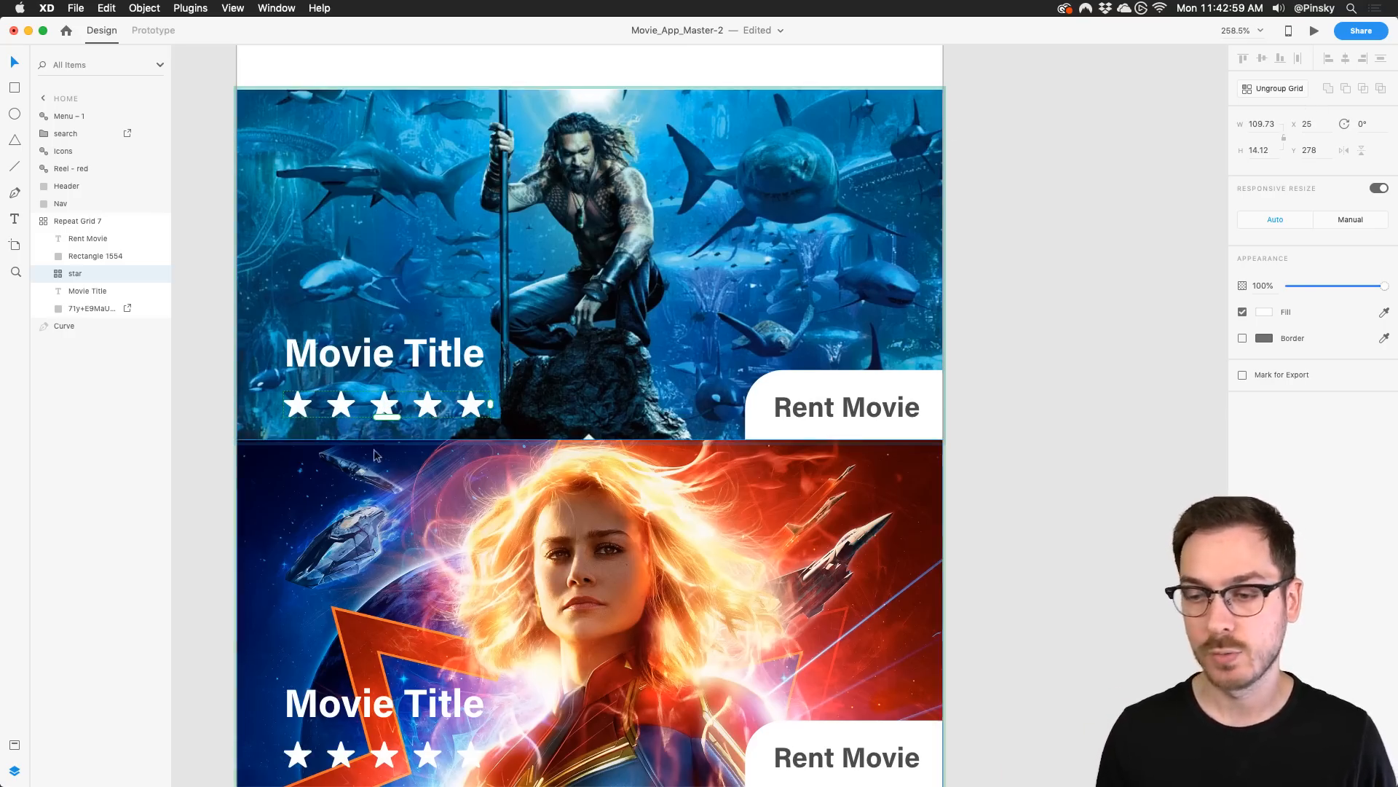
pyautogui.rightClick(381, 405)
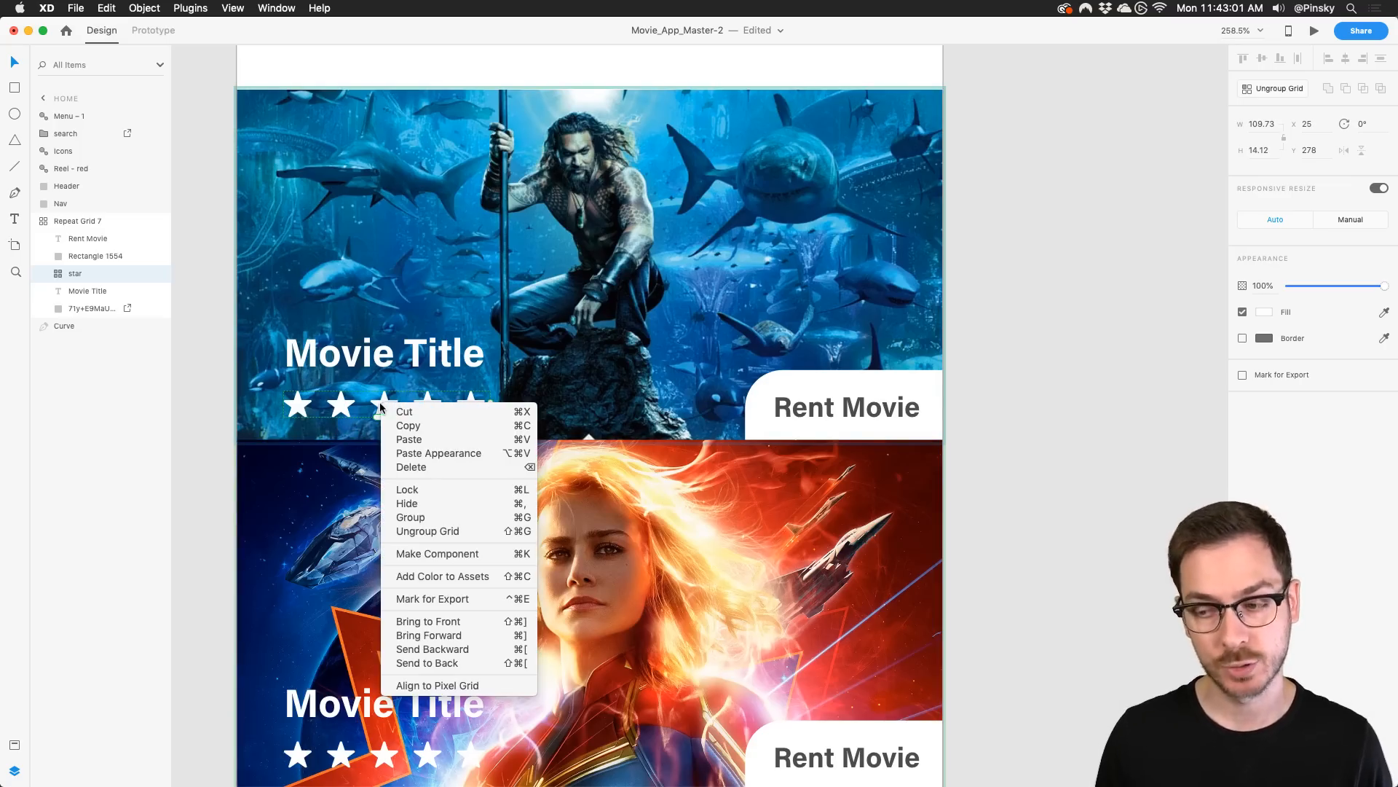
pyautogui.click(445, 553)
pyautogui.scroll(-2, 386, 417)
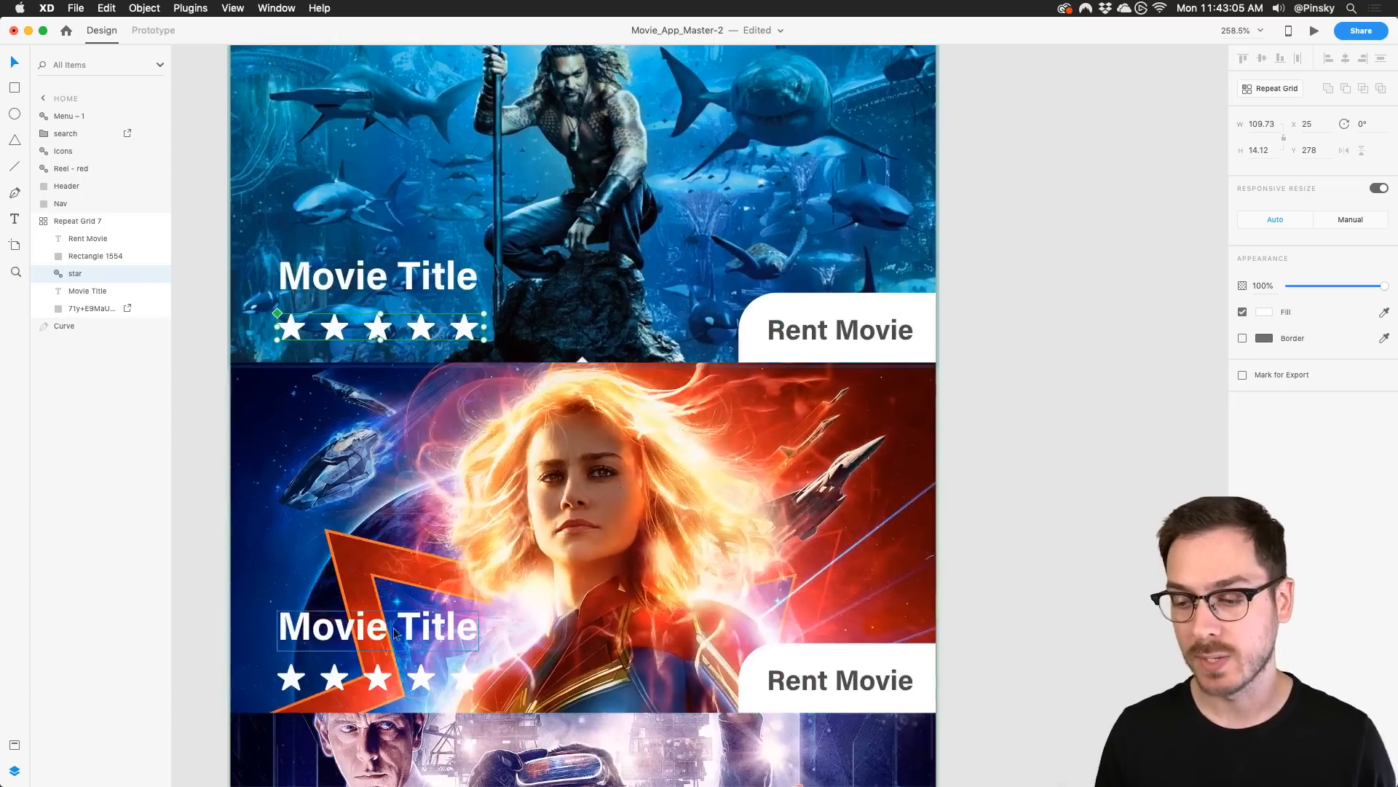
pyautogui.click(380, 683)
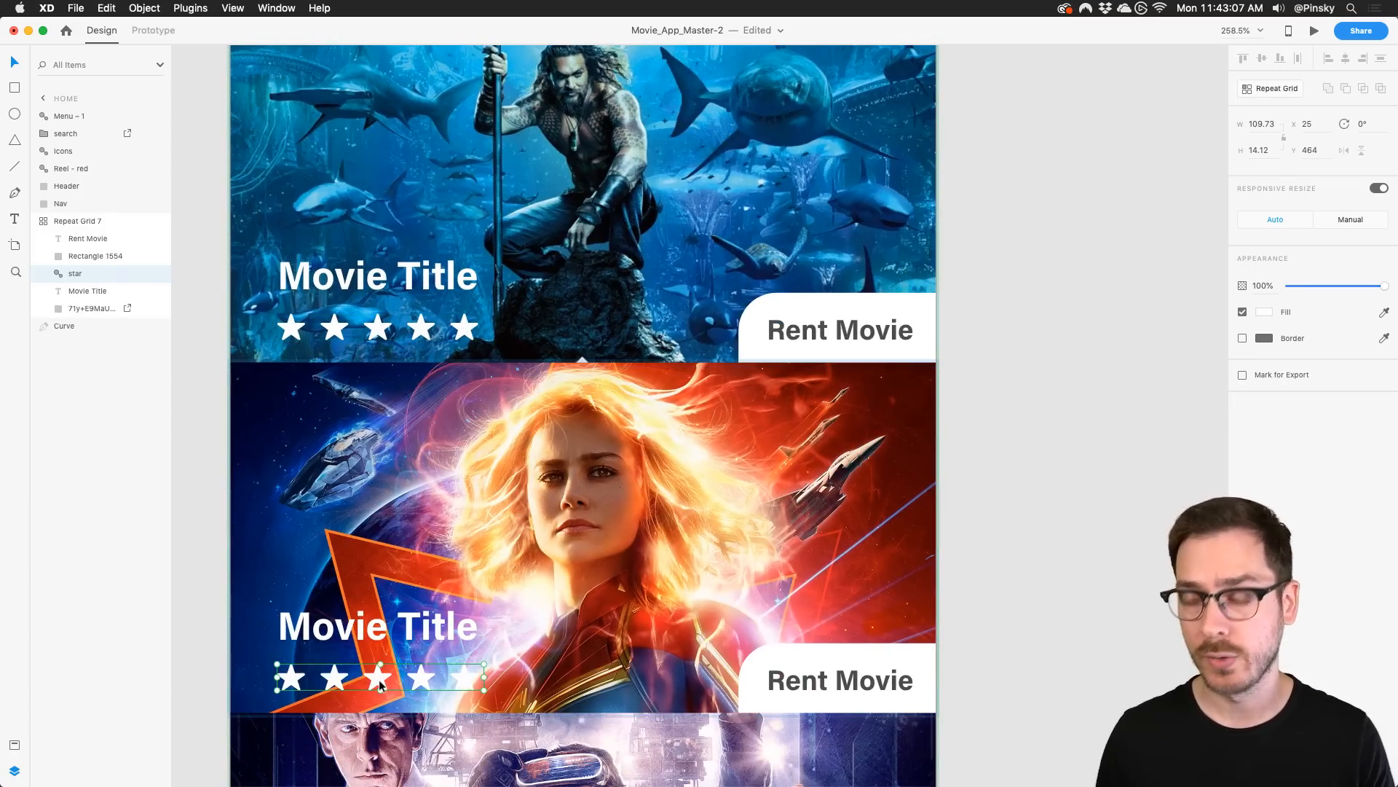
# Combine the first banner's Rent Movie text and its white background rectangle into one component
pyautogui.click(867, 310)
pyautogui.click(896, 321)
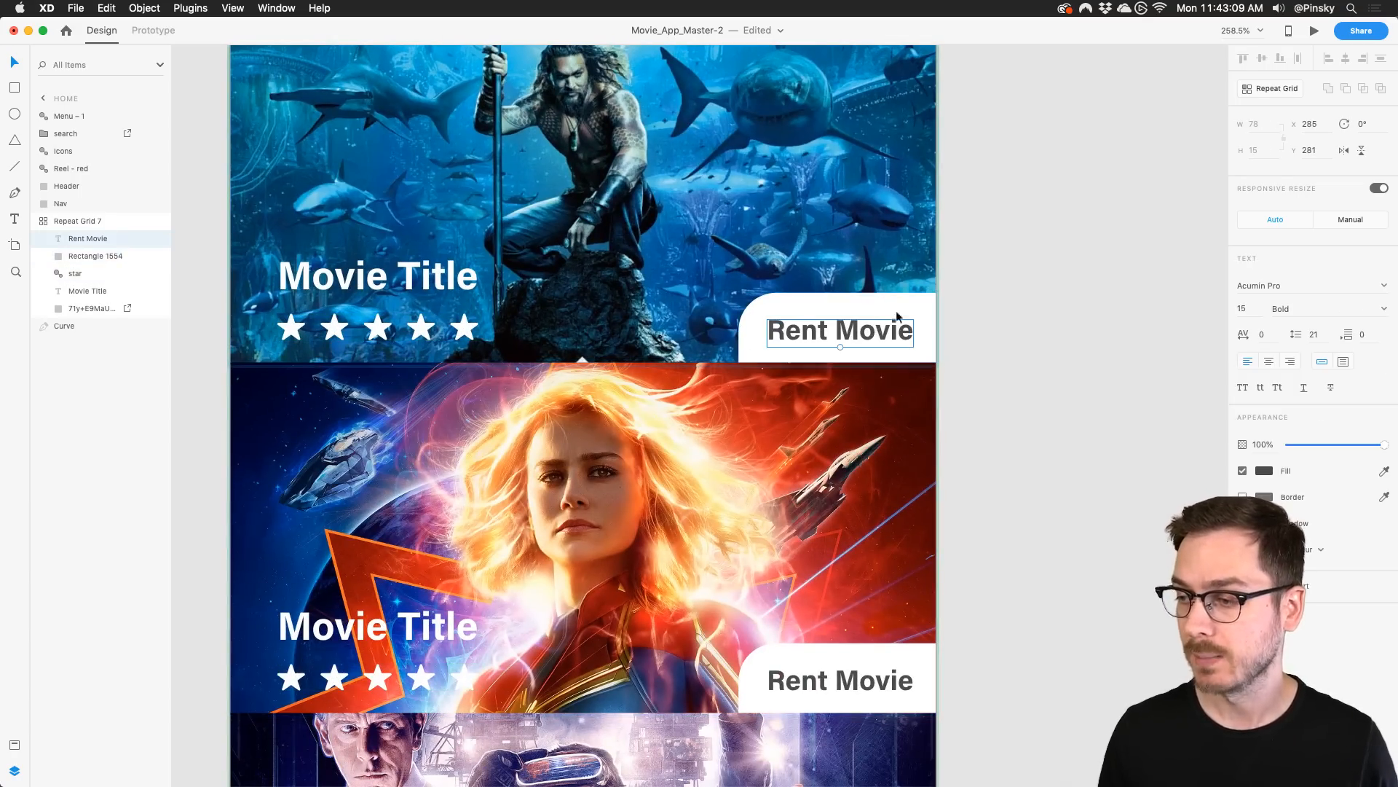
pyautogui.keyDown('shift'); pyautogui.click(920, 299); pyautogui.keyUp('shift')
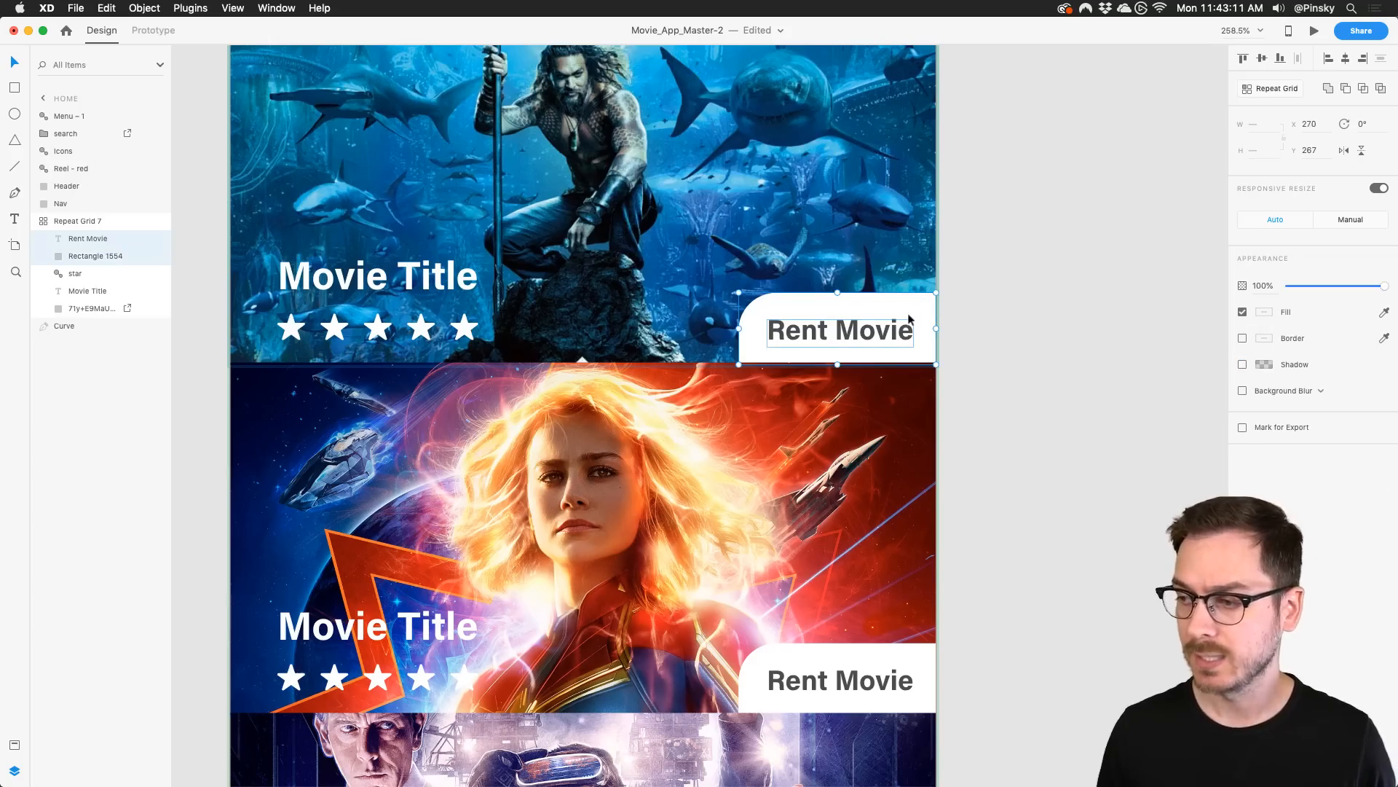
pyautogui.press('super+k')
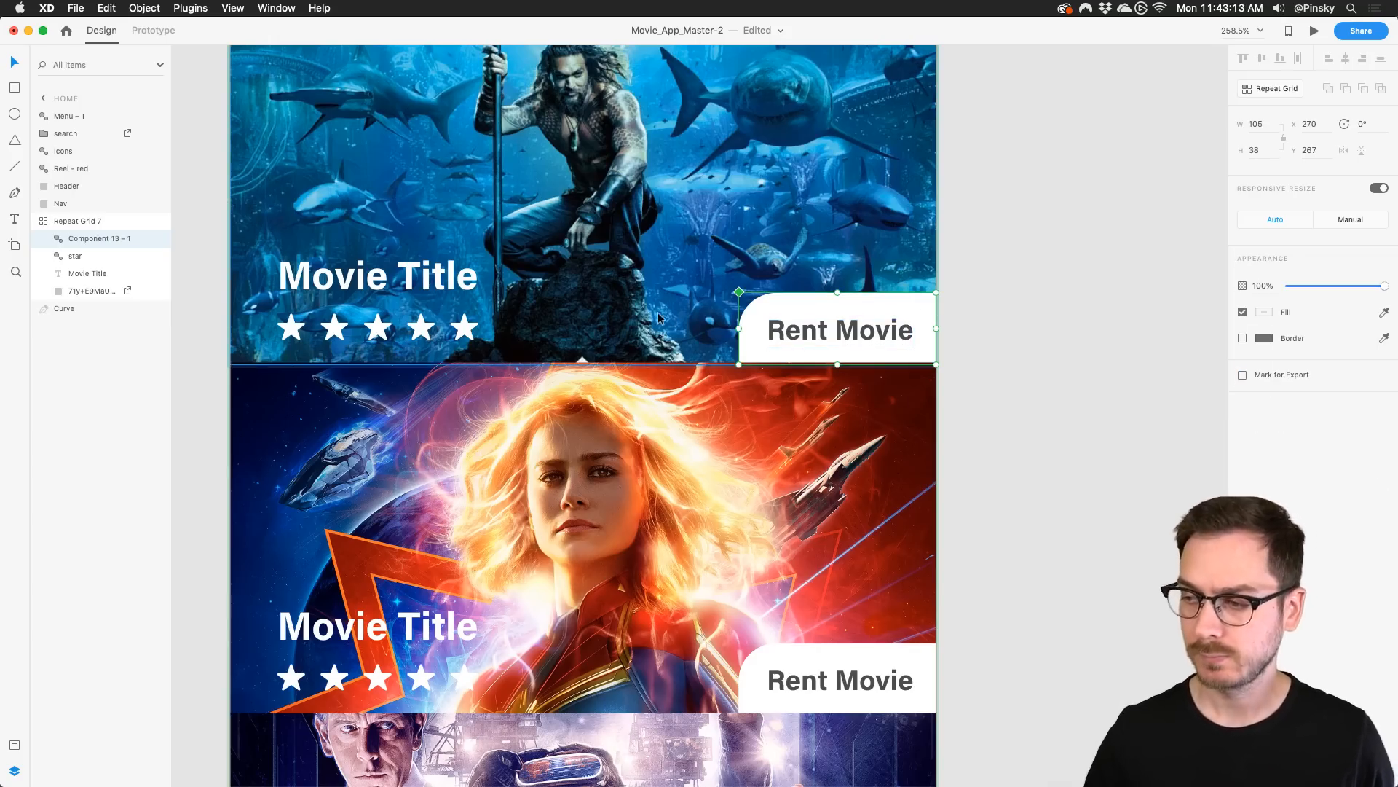
# Shorten the star row inside the second banner's star component to about 87 wide, leaving four stars
pyautogui.scroll(-2, 659, 319)
pyautogui.click(414, 598)
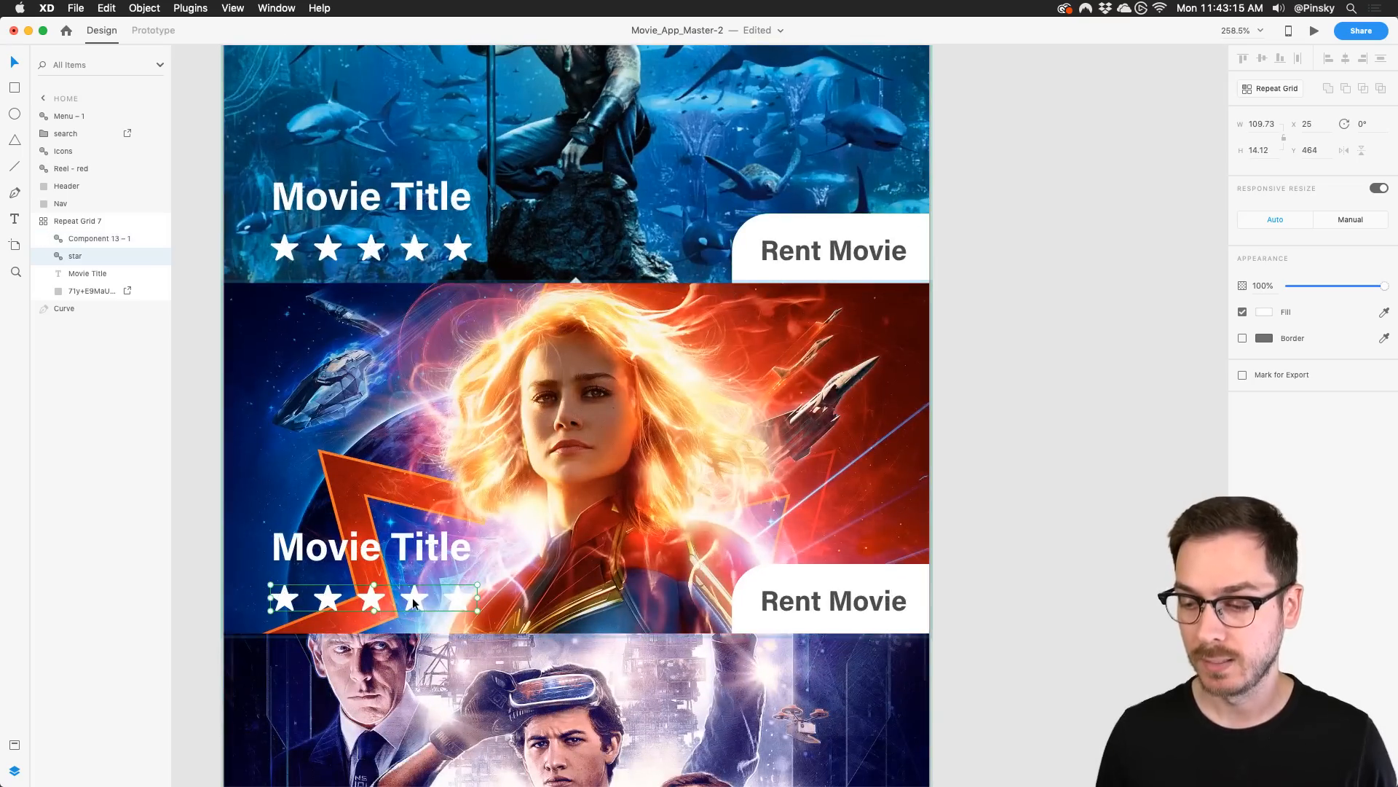
pyautogui.press('super+r')
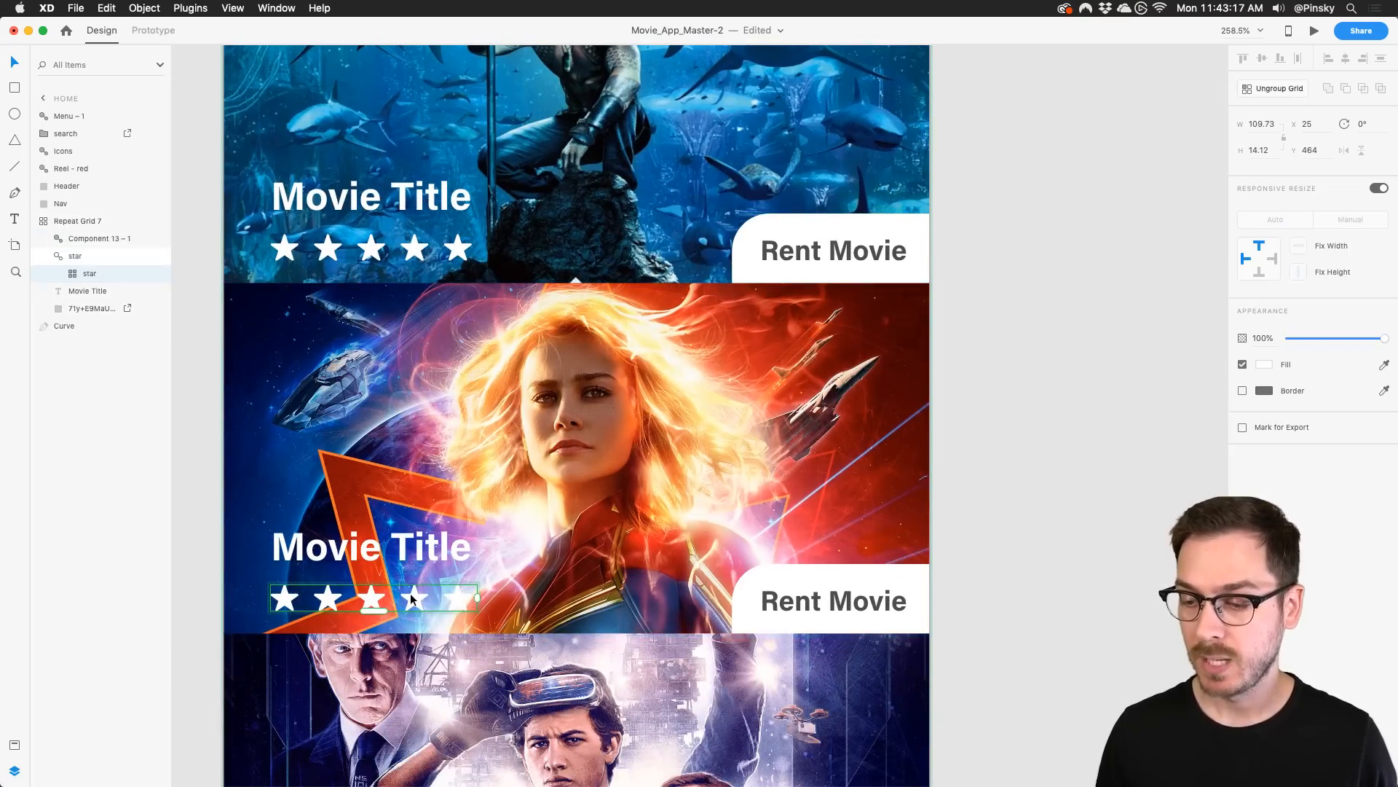
pyautogui.moveTo(477, 597); pyautogui.dragTo(427, 600)
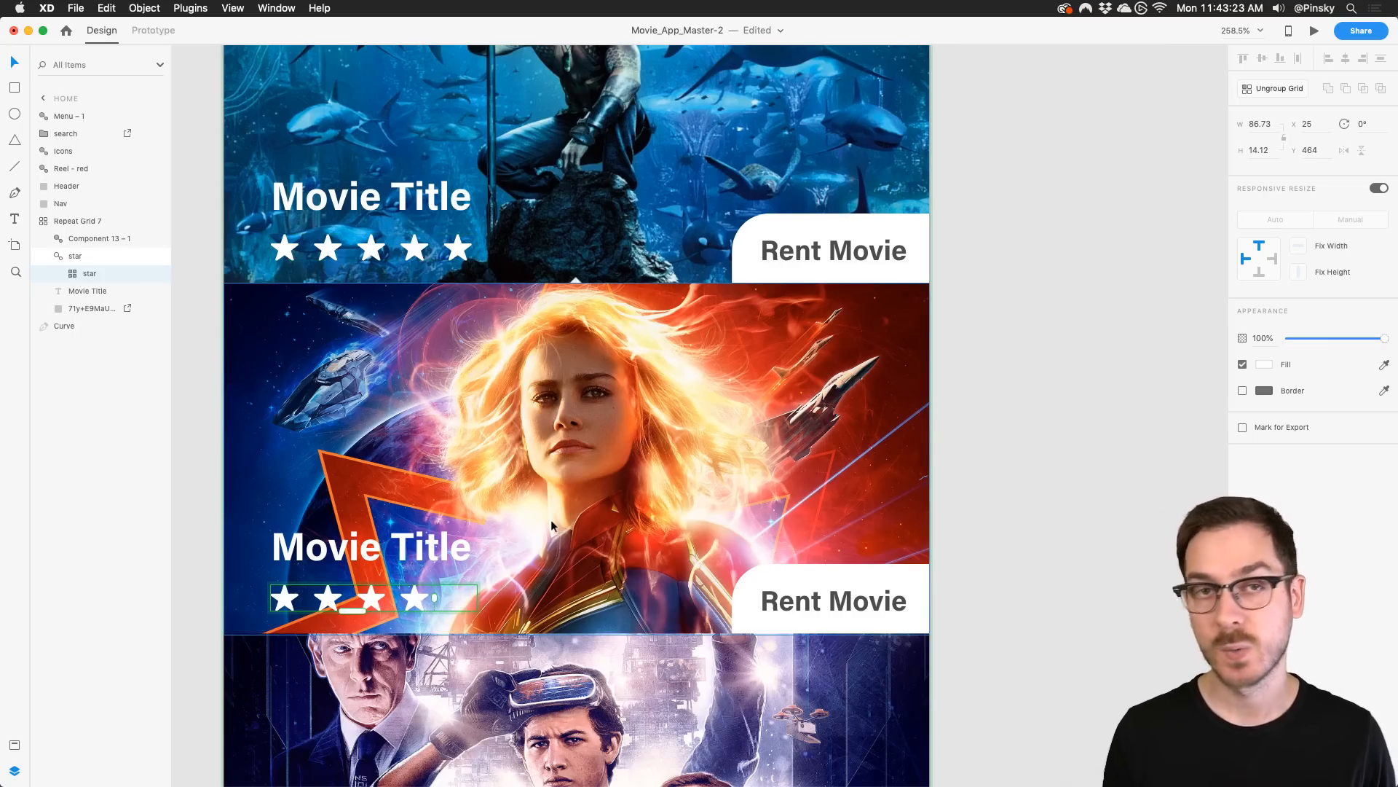
# Delete the Rent Movie text from the second banner's button component, keeping its white background
pyautogui.scroll(-3, 551, 524)
pyautogui.hscroll(4, 552, 525)
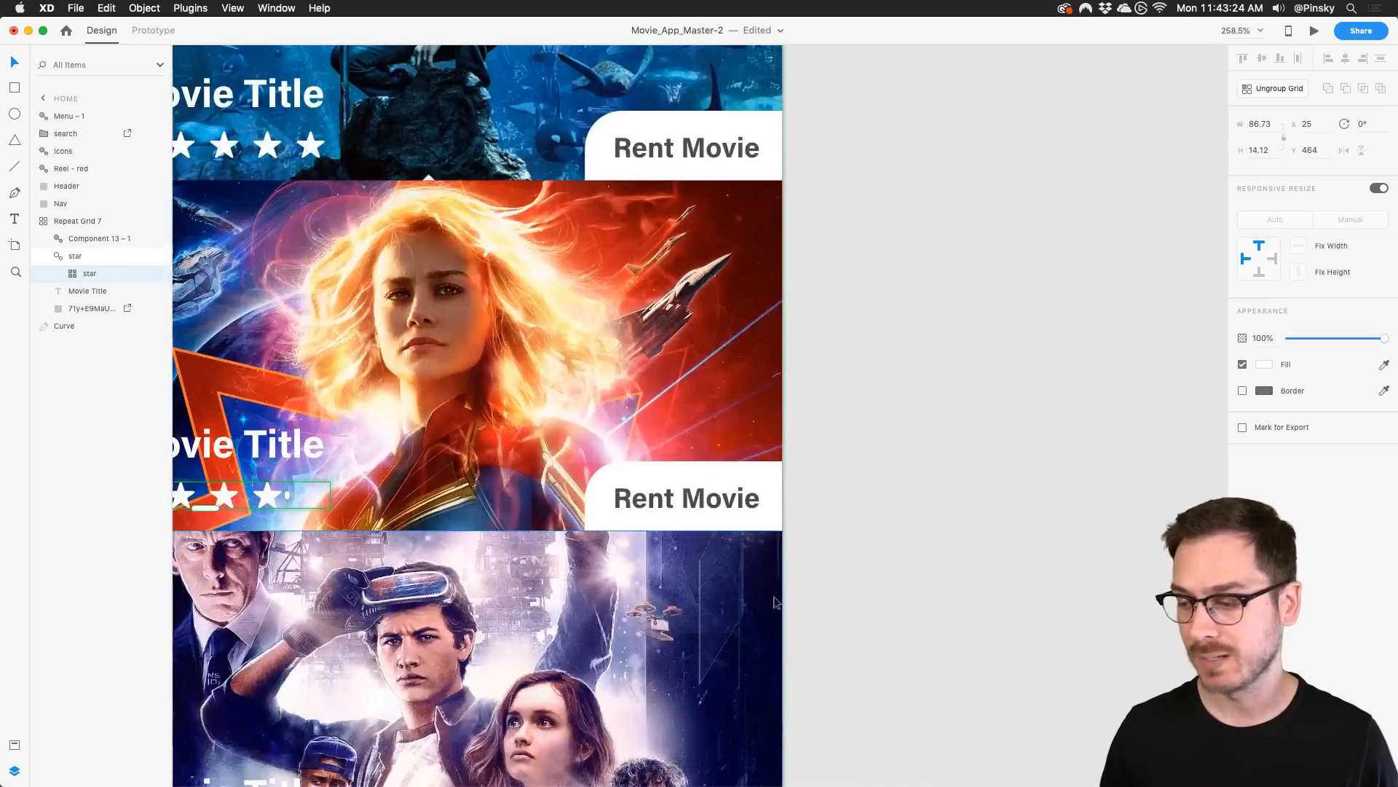
pyautogui.click(772, 490)
pyautogui.scroll(2, 772, 484)
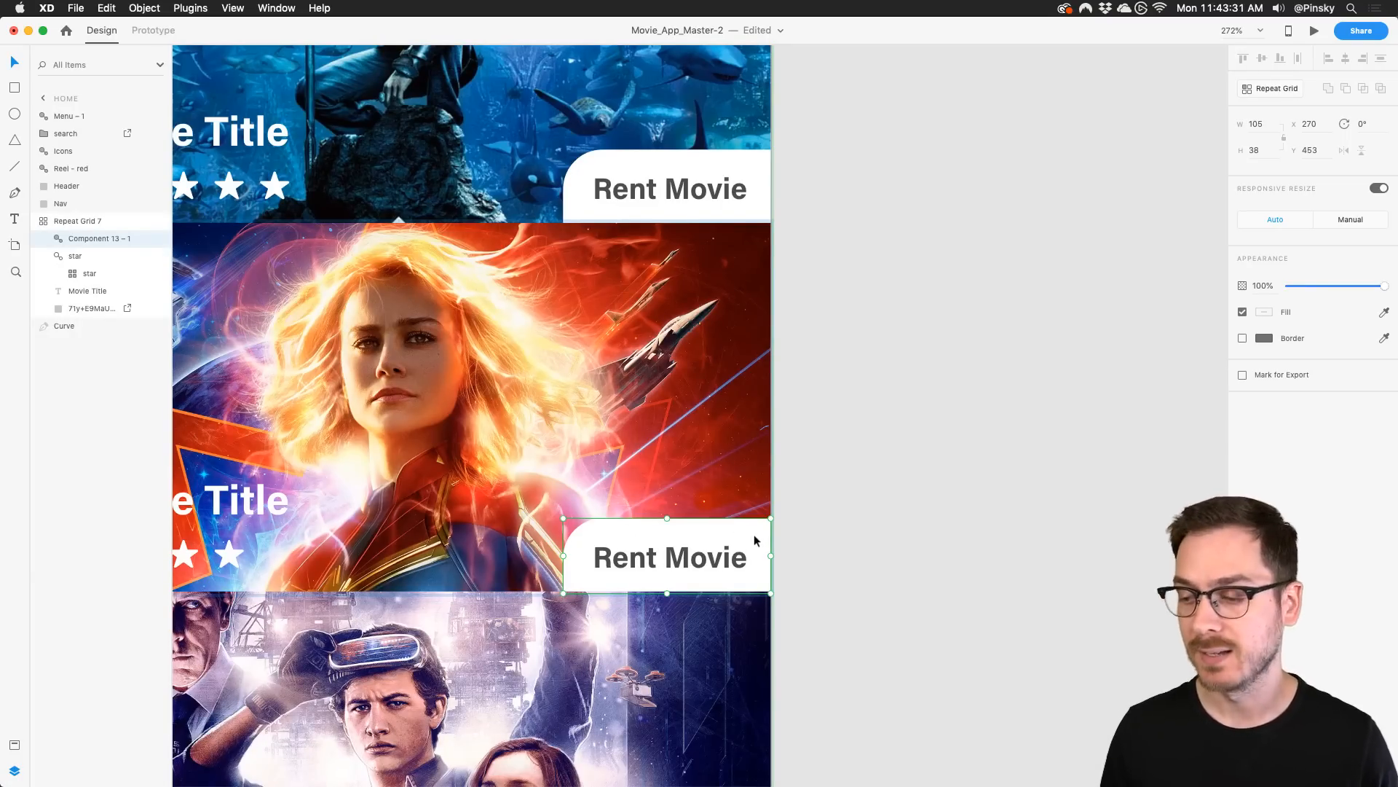
pyautogui.doubleClick(700, 561)
pyautogui.press('Delete')
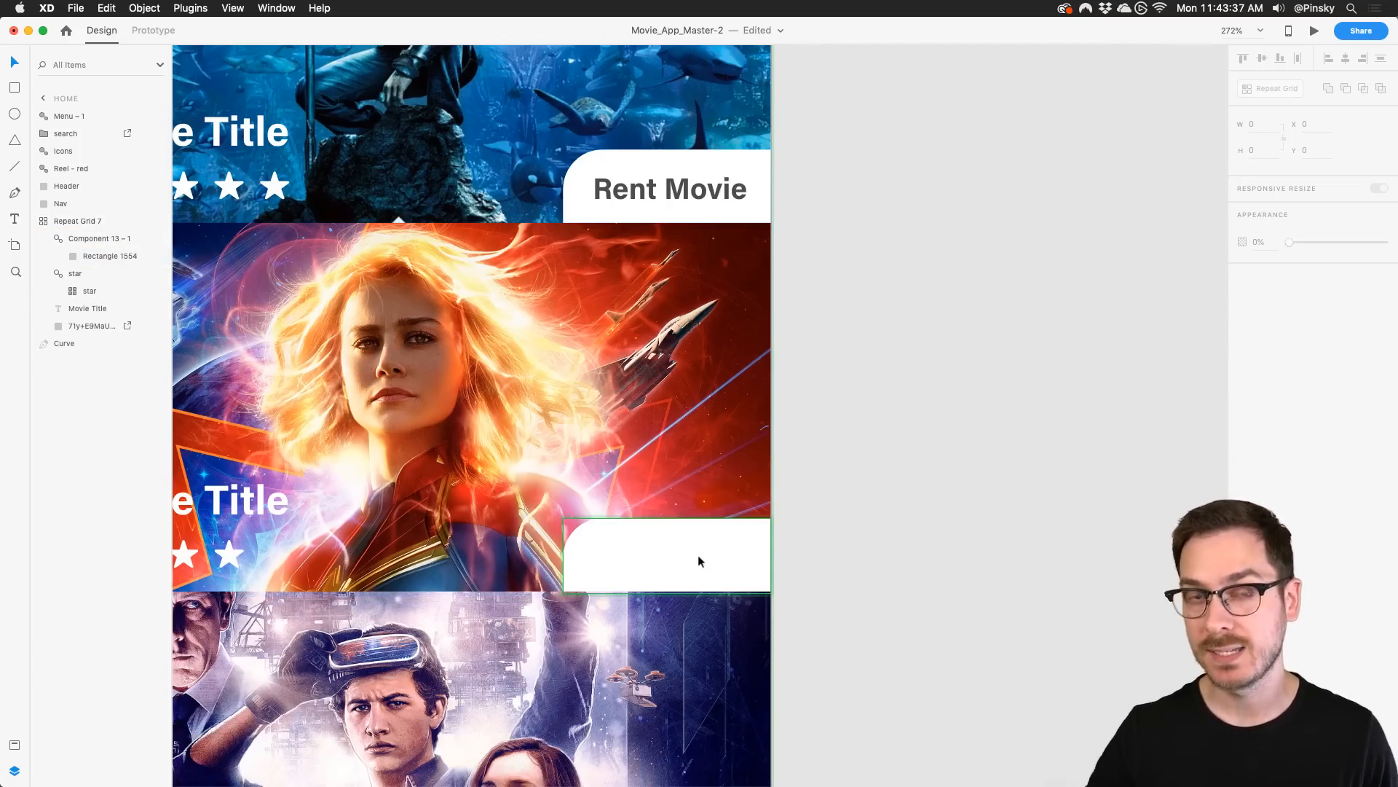
# Try narrowing the second banner's white button background and its whole component, and undo both changes
pyautogui.click(655, 553)
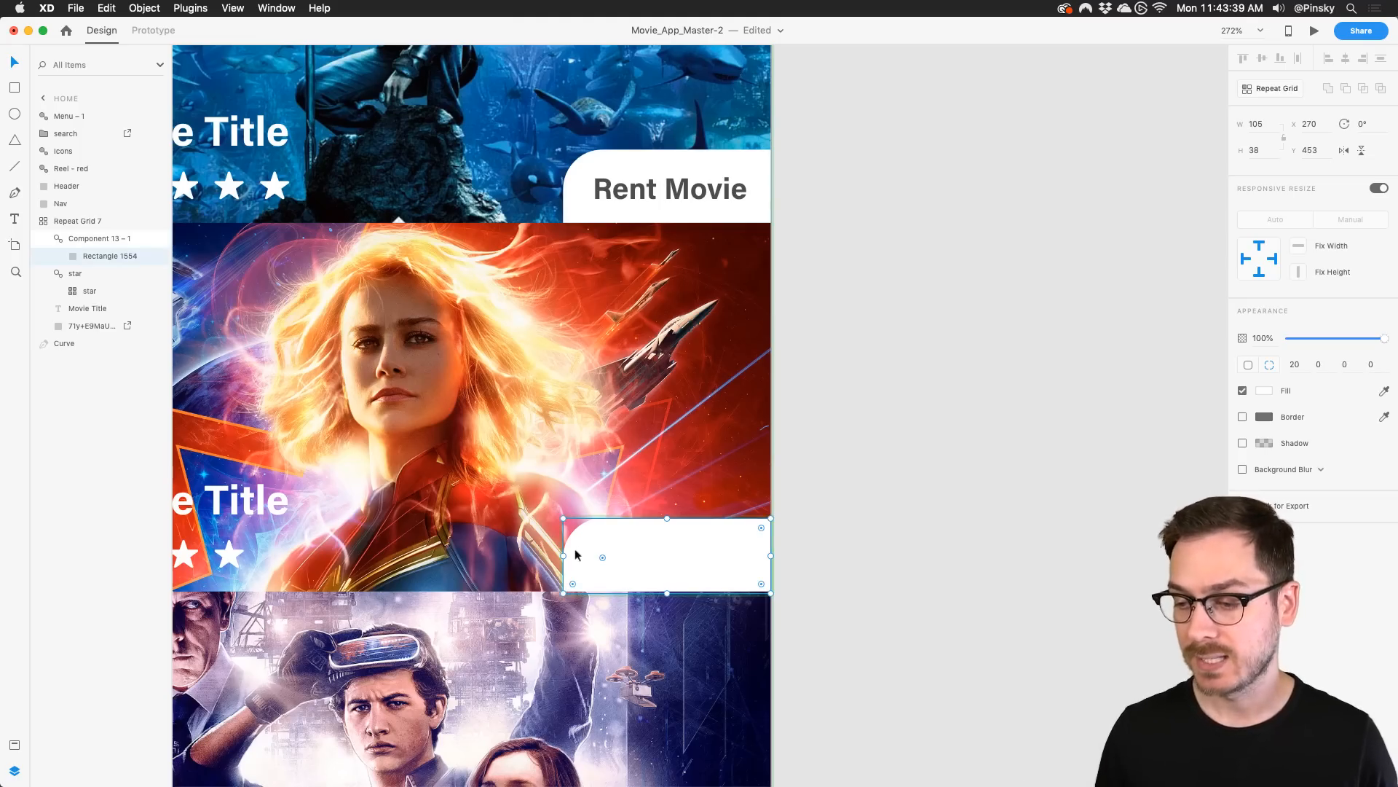
pyautogui.moveTo(566, 555); pyautogui.dragTo(697, 567)
pyautogui.press('cmd+z')
pyautogui.press('Escape')
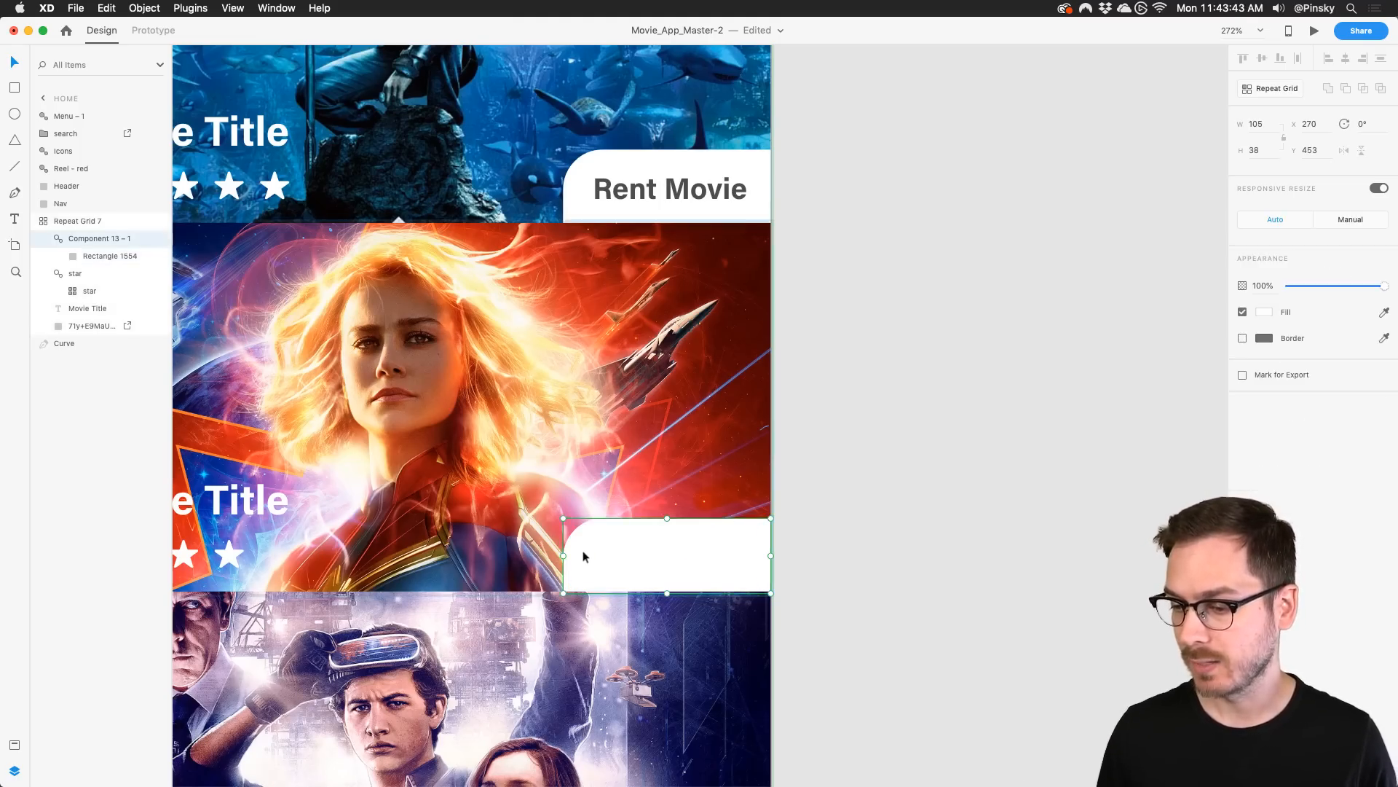
pyautogui.moveTo(561, 556); pyautogui.dragTo(677, 557)
pyautogui.press('cmd+z')
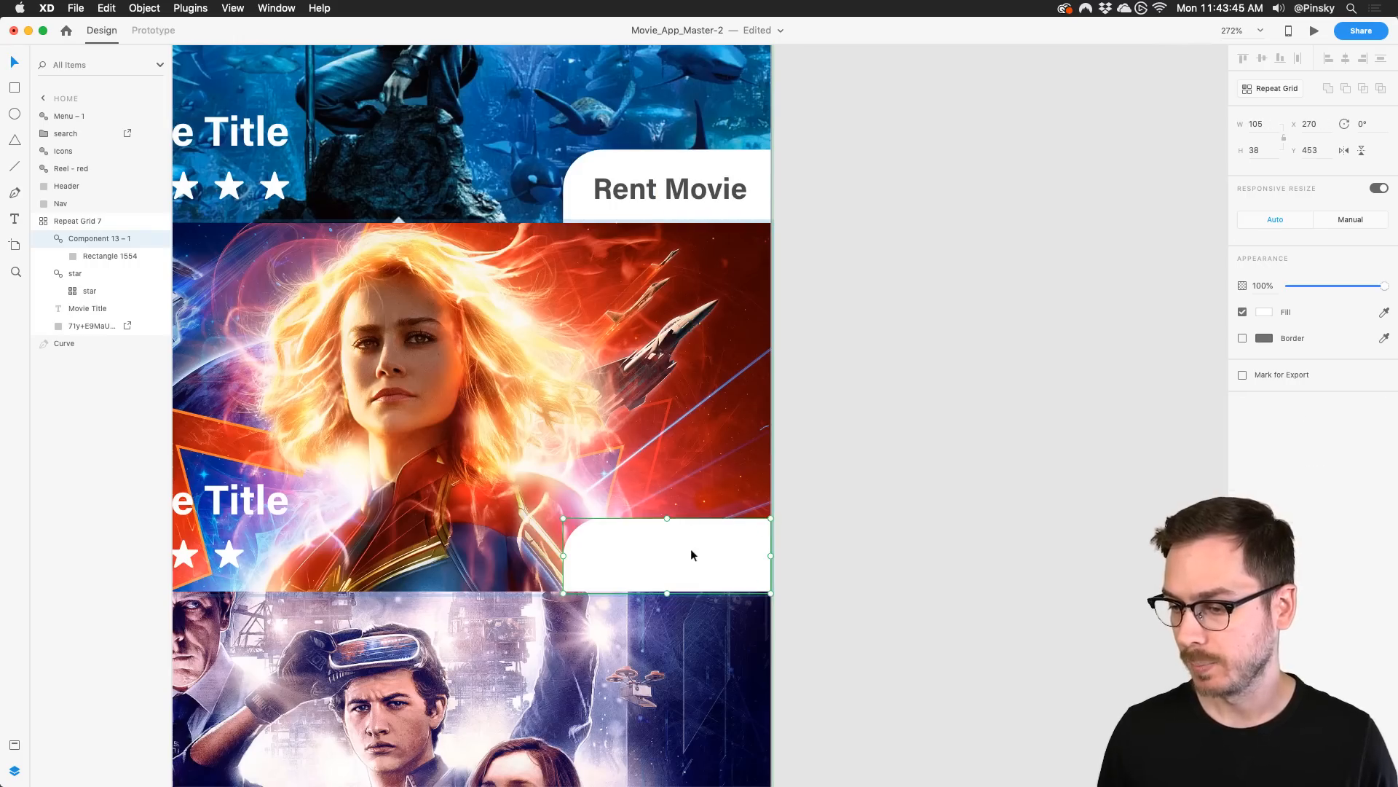
# Narrow the white rectangle inside the second banner's button component to 42 wide, keeping its outer edge in place
pyautogui.doubleClick(691, 555)
pyautogui.moveTo(565, 557); pyautogui.dragTo(689, 558)
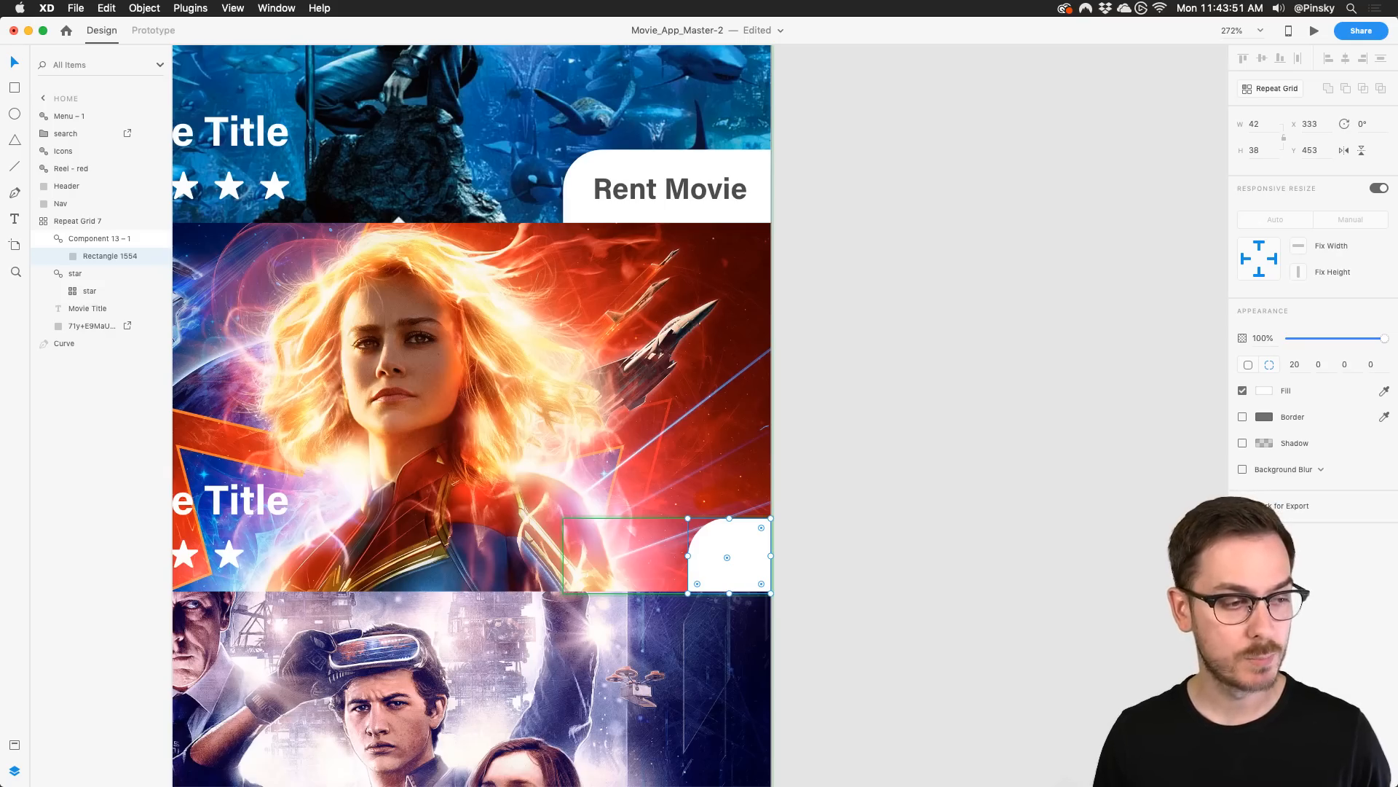
pyautogui.press('super+Tab')
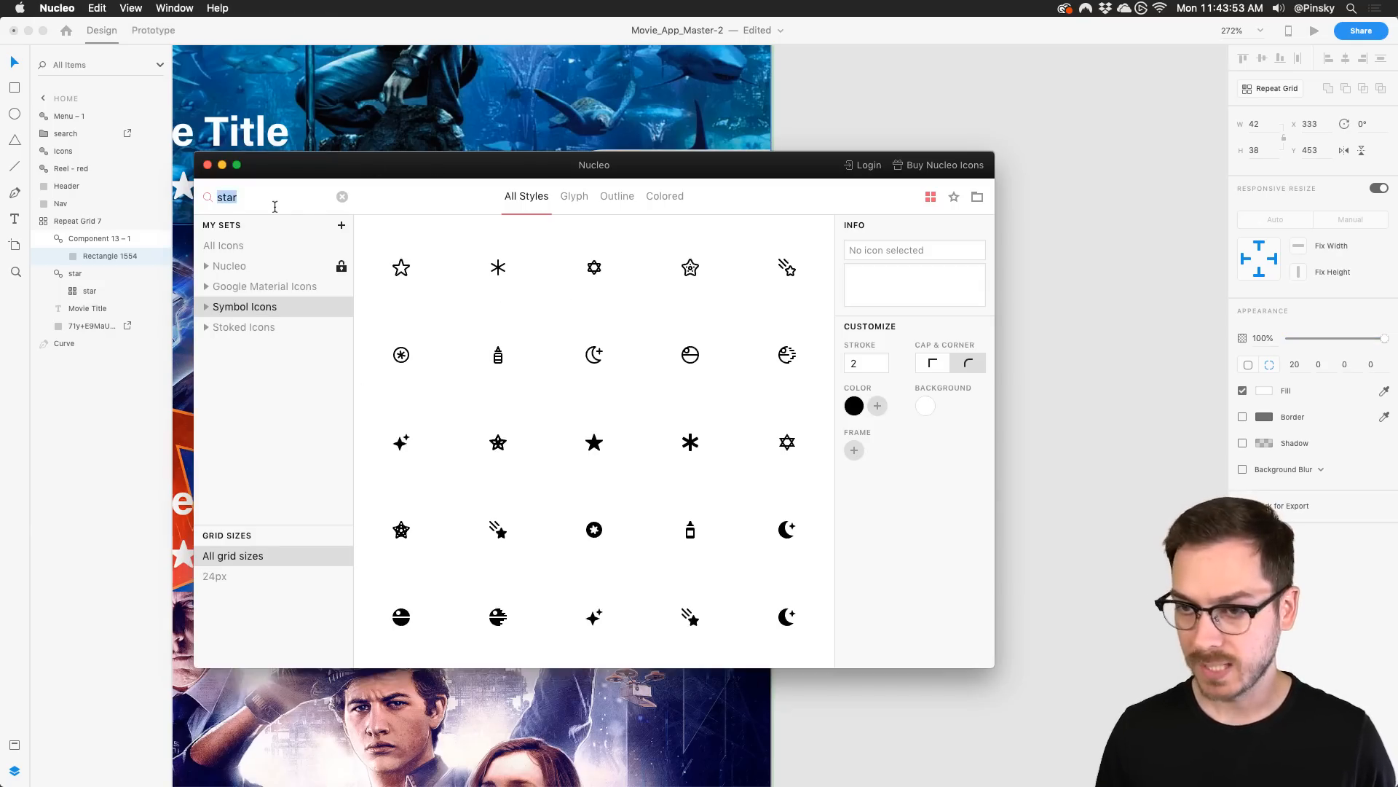
pyautogui.press('BackSpace')
pyautogui.click(1089, 167)
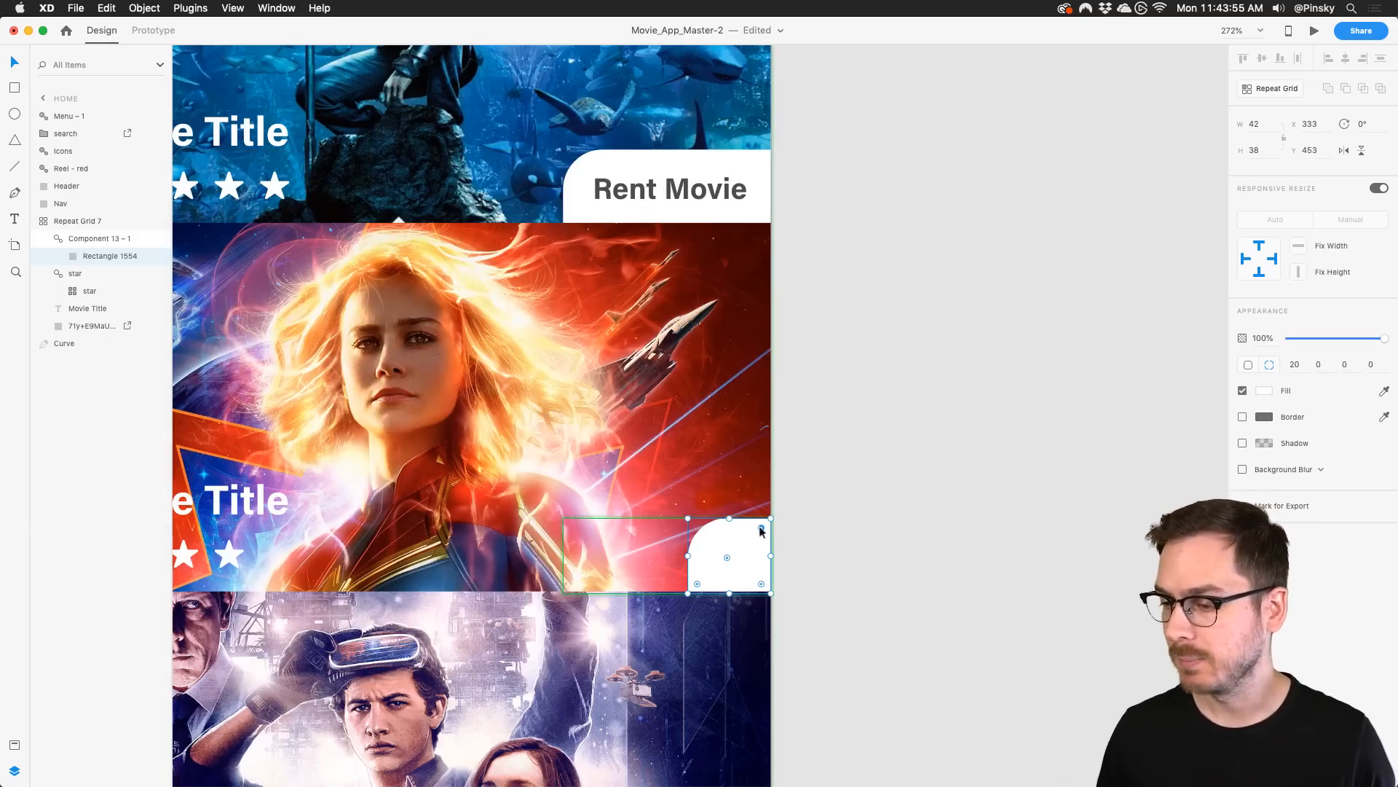
# Draw a triangle of about 21 by 18, rotated 90° as a play symbol, inside the second banner's white button
pyautogui.scroll(2, 761, 527)
pyautogui.scroll(2, 760, 525)
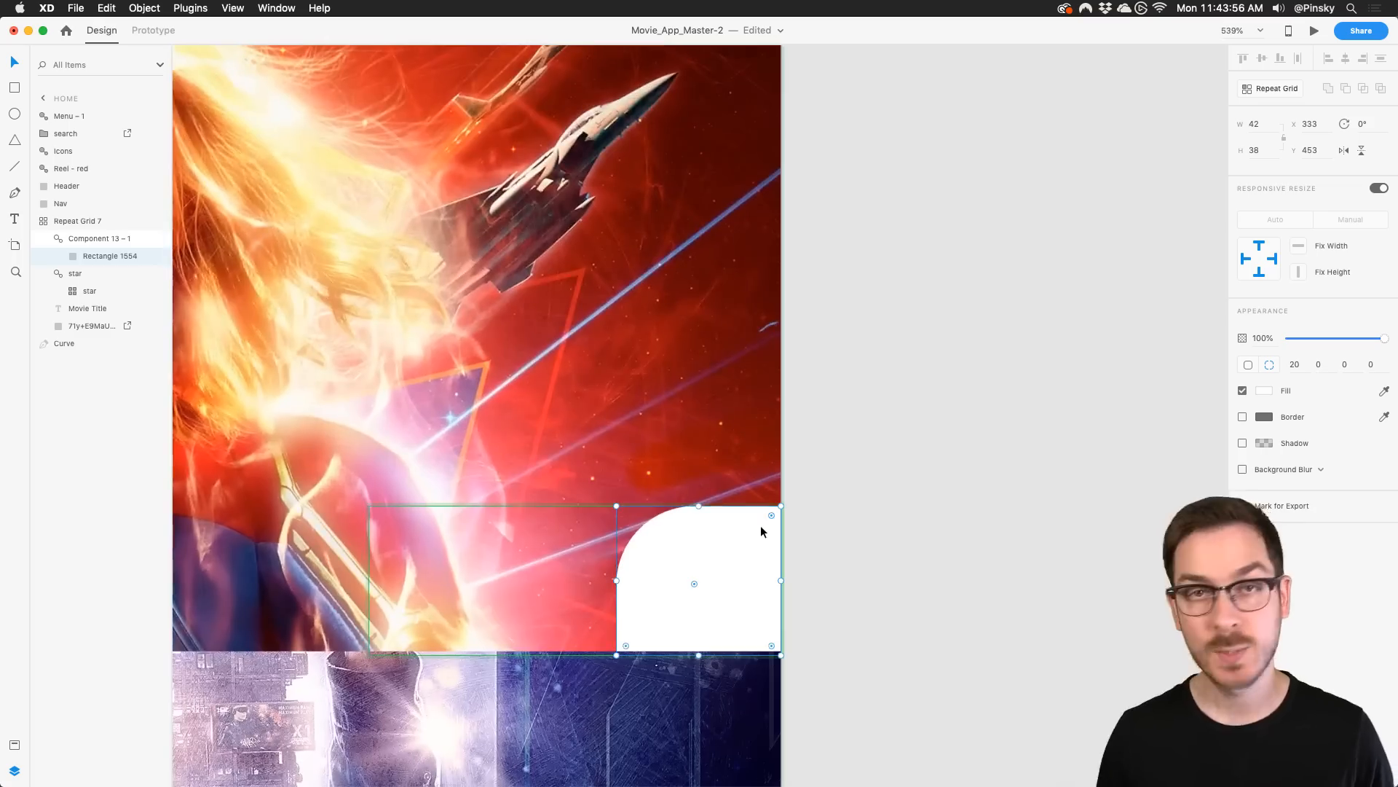
pyautogui.click(15, 138)
pyautogui.moveTo(679, 552); pyautogui.dragTo(661, 639)
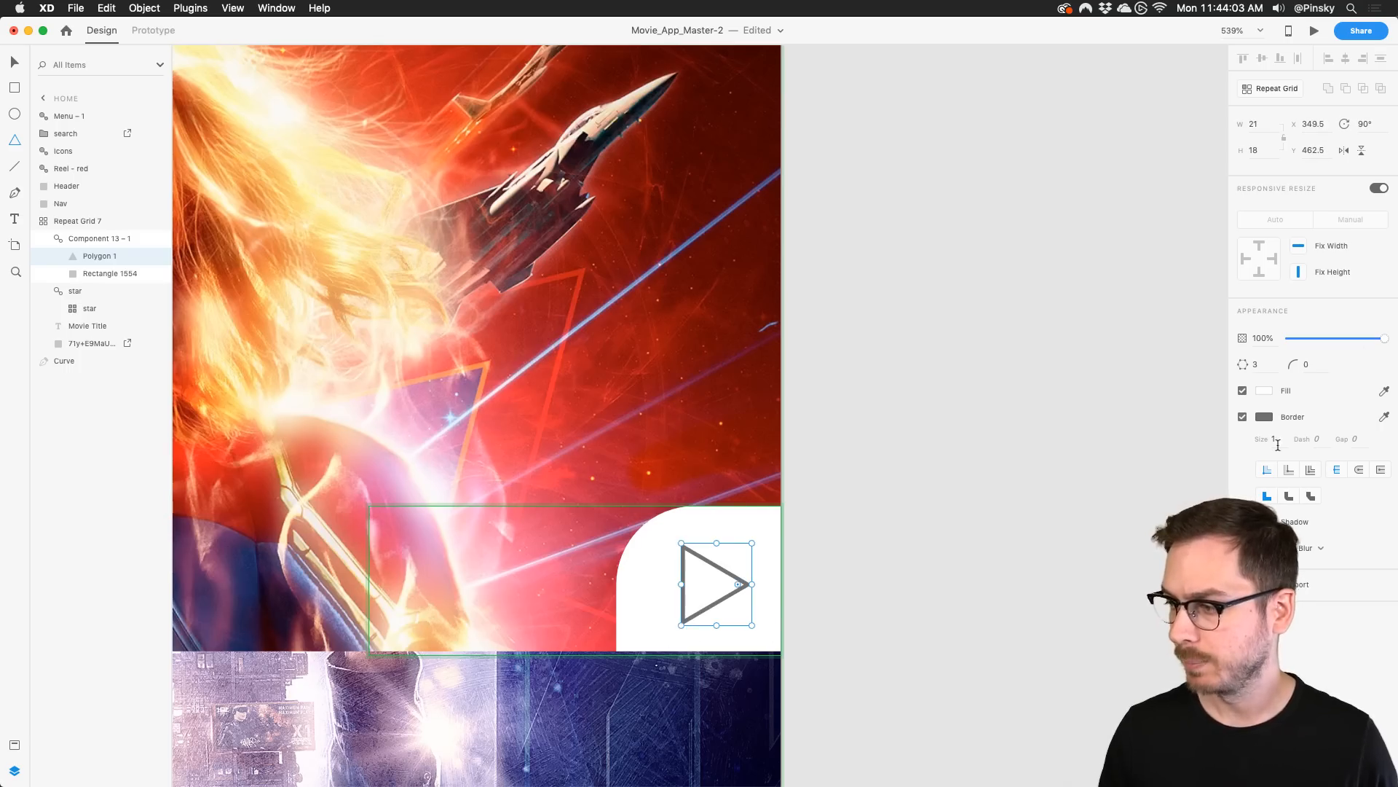
# Remove the play triangle's border and fill it with dark gray
pyautogui.click(1242, 416)
pyautogui.click(1263, 390)
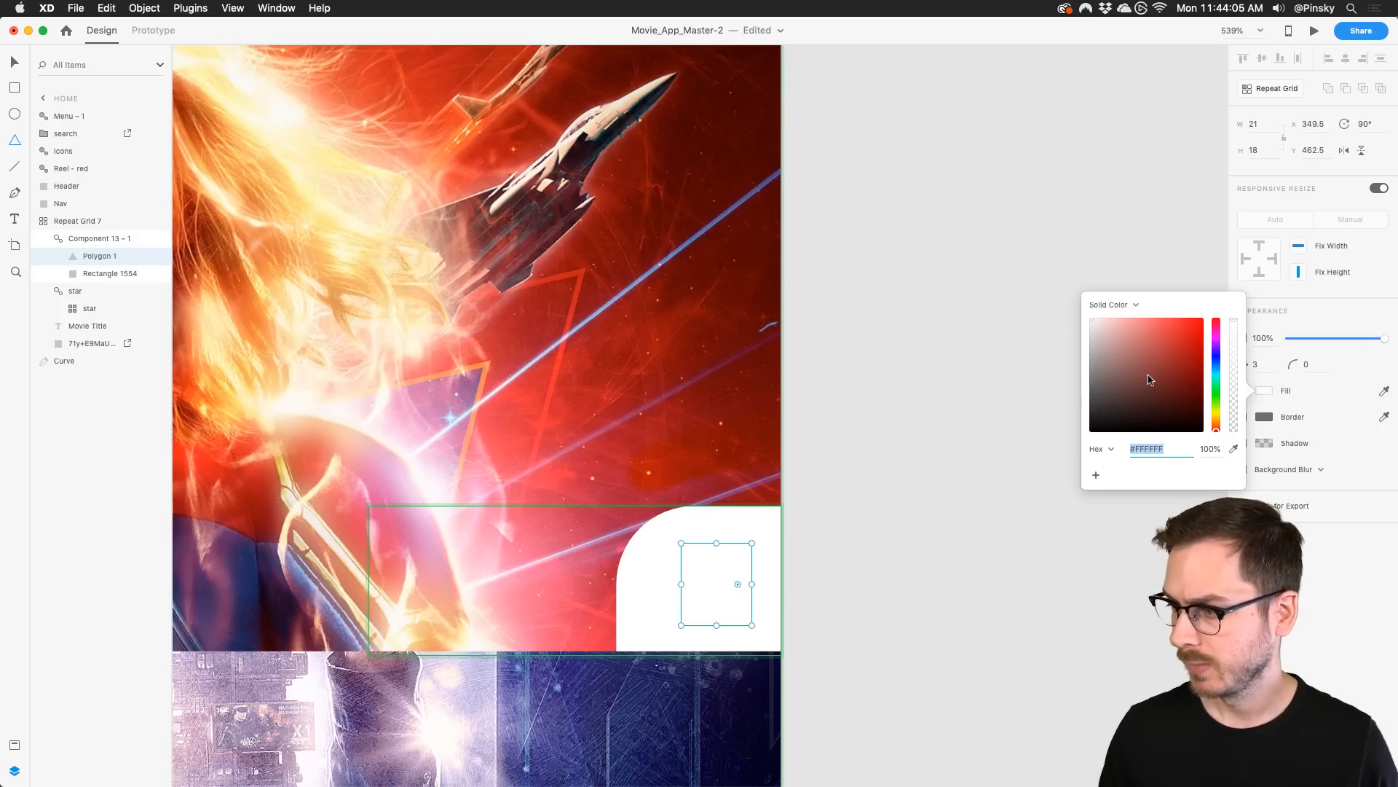
pyautogui.moveTo(1149, 380); pyautogui.dragTo(1079, 406)
pyautogui.press('Escape')
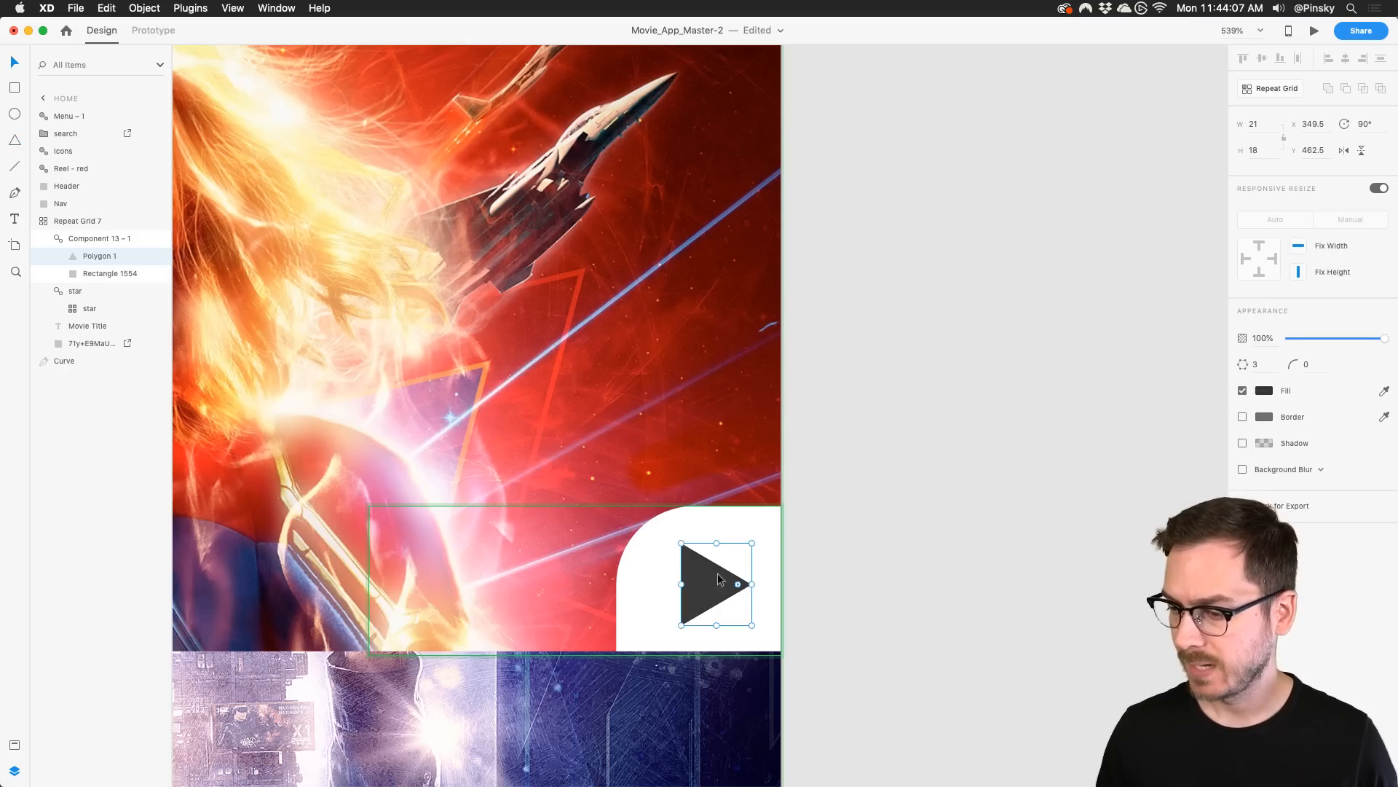
# Shorten the star row inside the third banner's star component to about 76 wide, leaving three stars
pyautogui.scroll(-5, 710, 581)
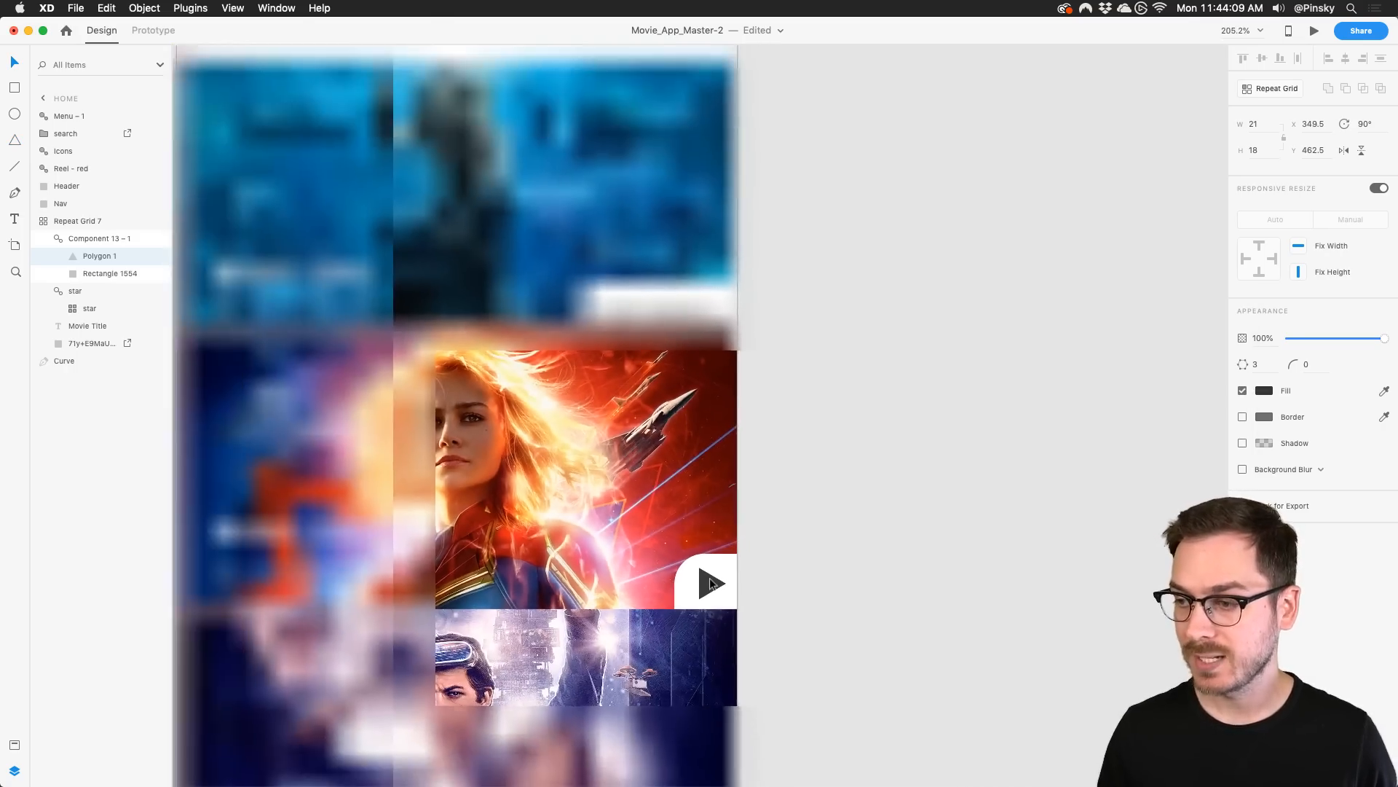
pyautogui.scroll(-1, 713, 584)
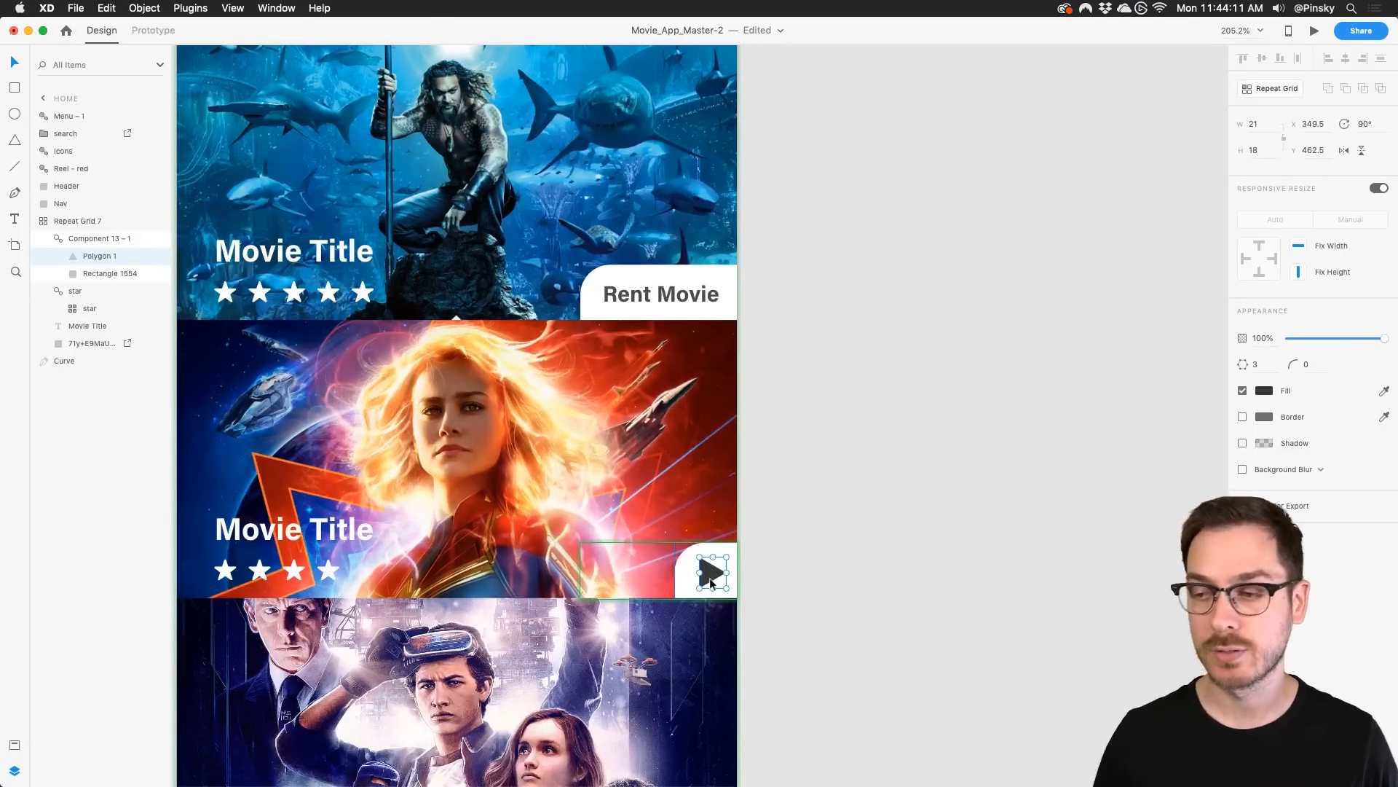
pyautogui.scroll(-5, 710, 581)
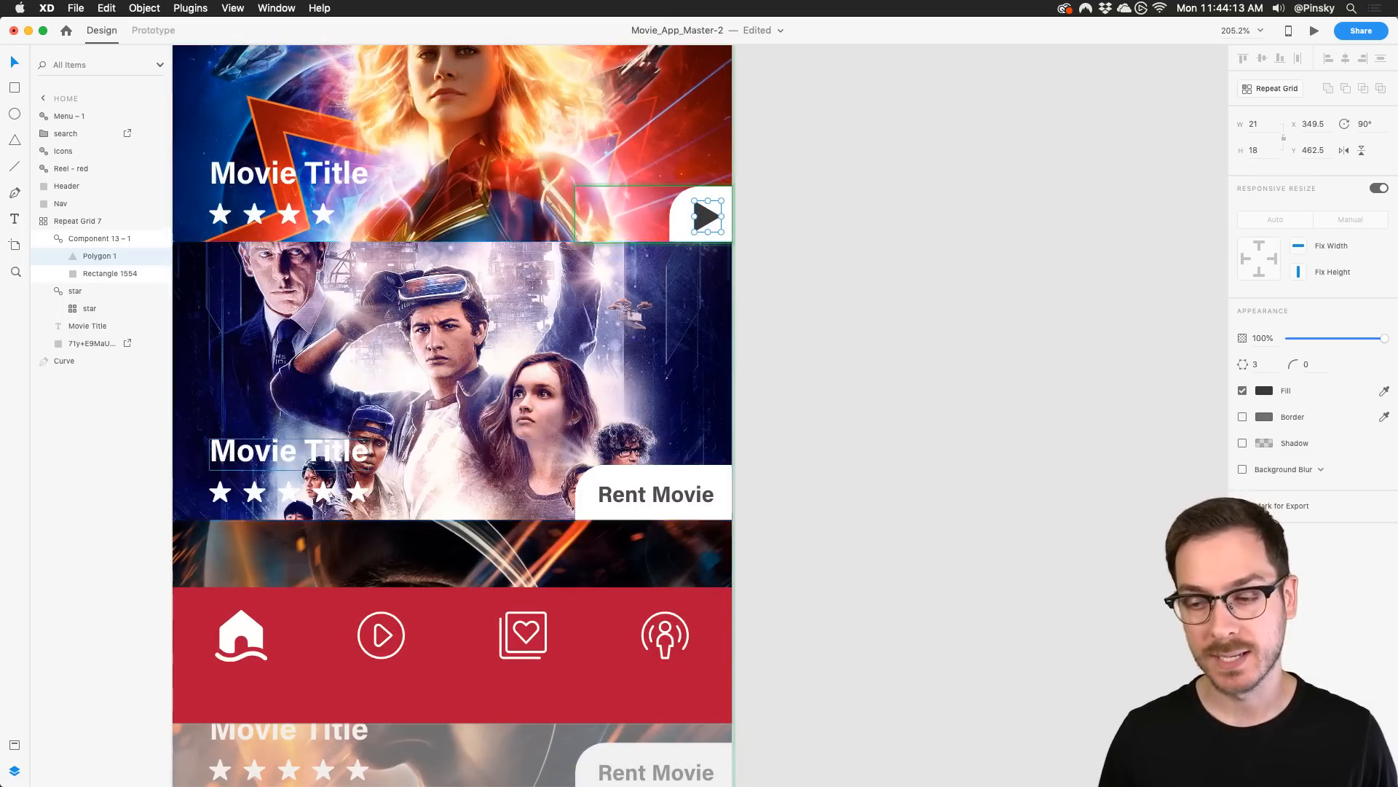
pyautogui.doubleClick(358, 494)
pyautogui.press('Escape')
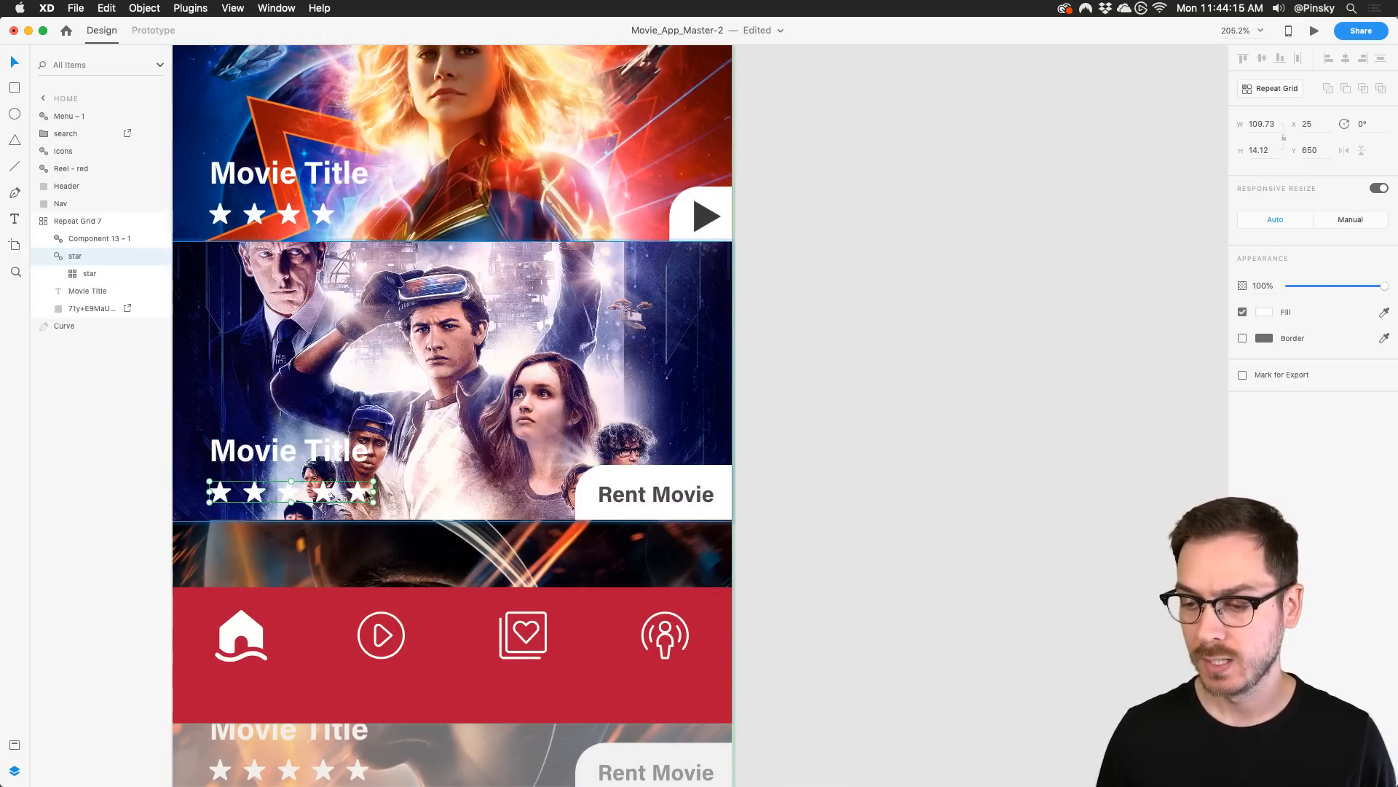
pyautogui.doubleClick(359, 493)
pyautogui.moveTo(377, 495); pyautogui.dragTo(321, 492)
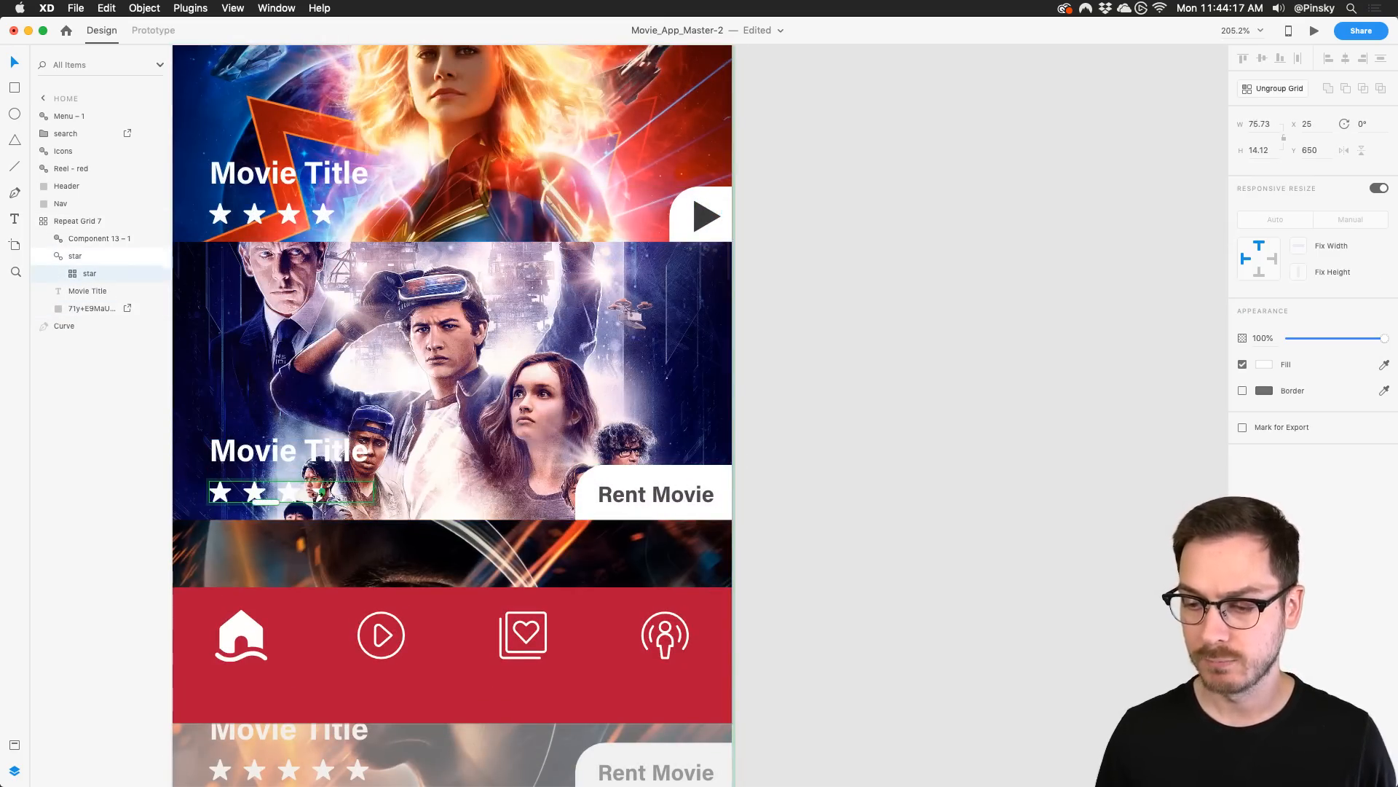
pyautogui.click(791, 422)
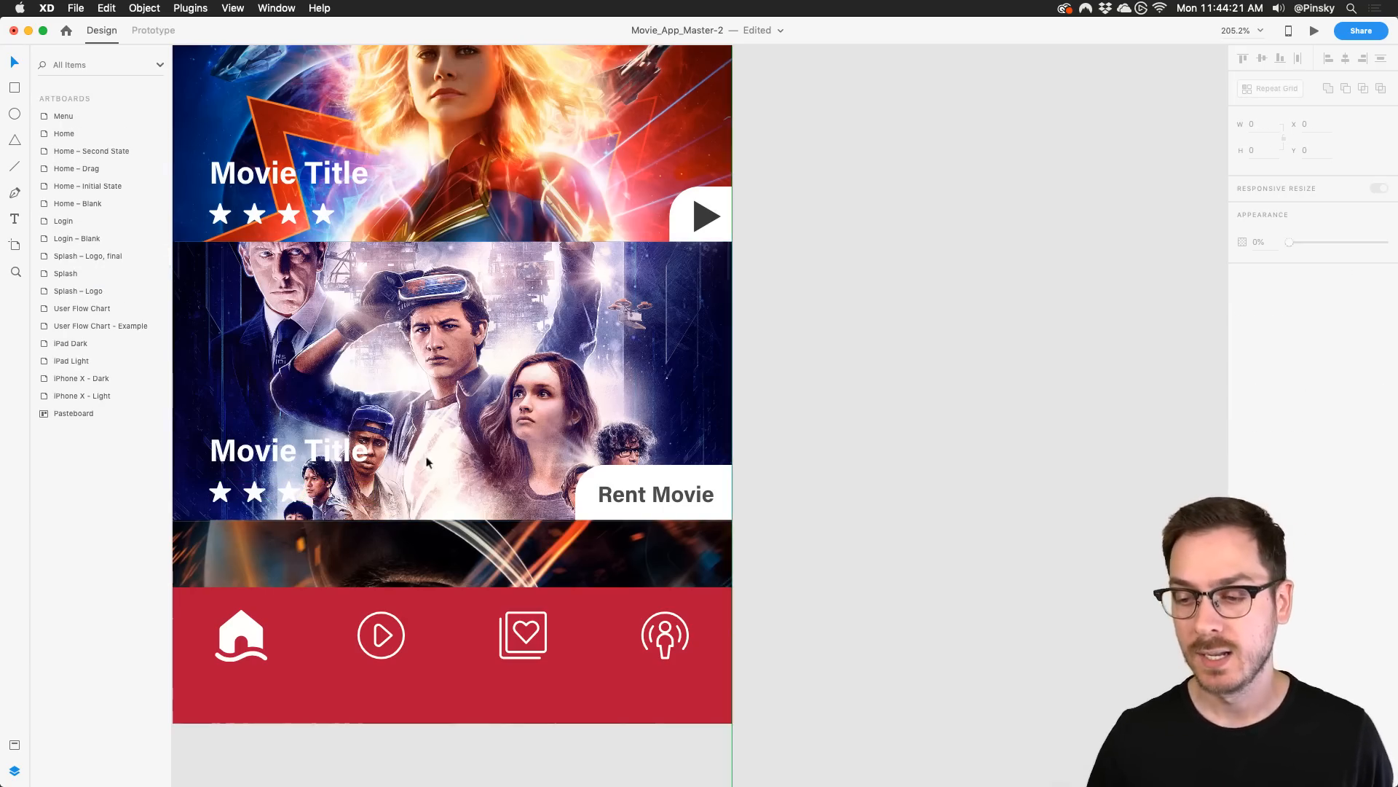
# Change the first banner's movie title to "Aquaman"
pyautogui.scroll(5, 320, 401)
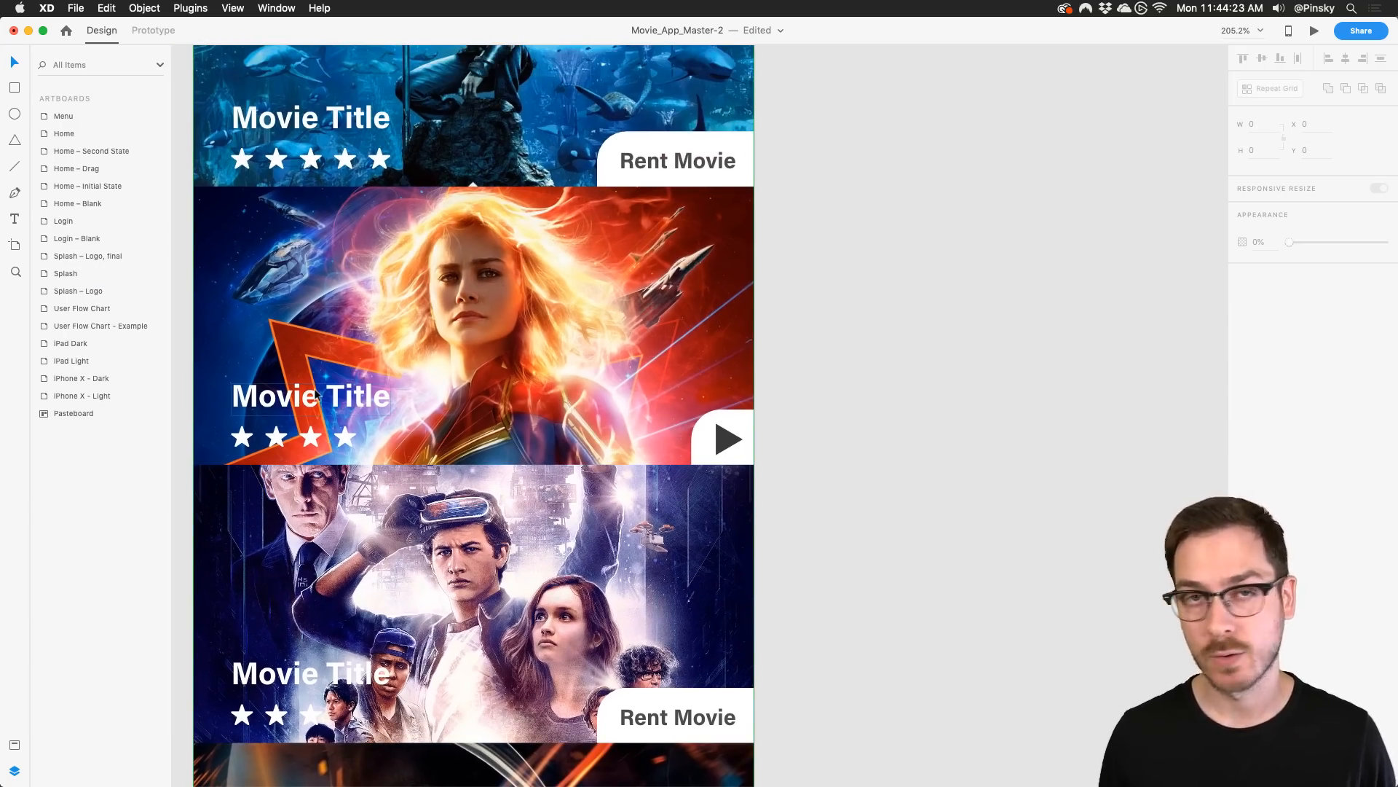
pyautogui.scroll(2, 315, 396)
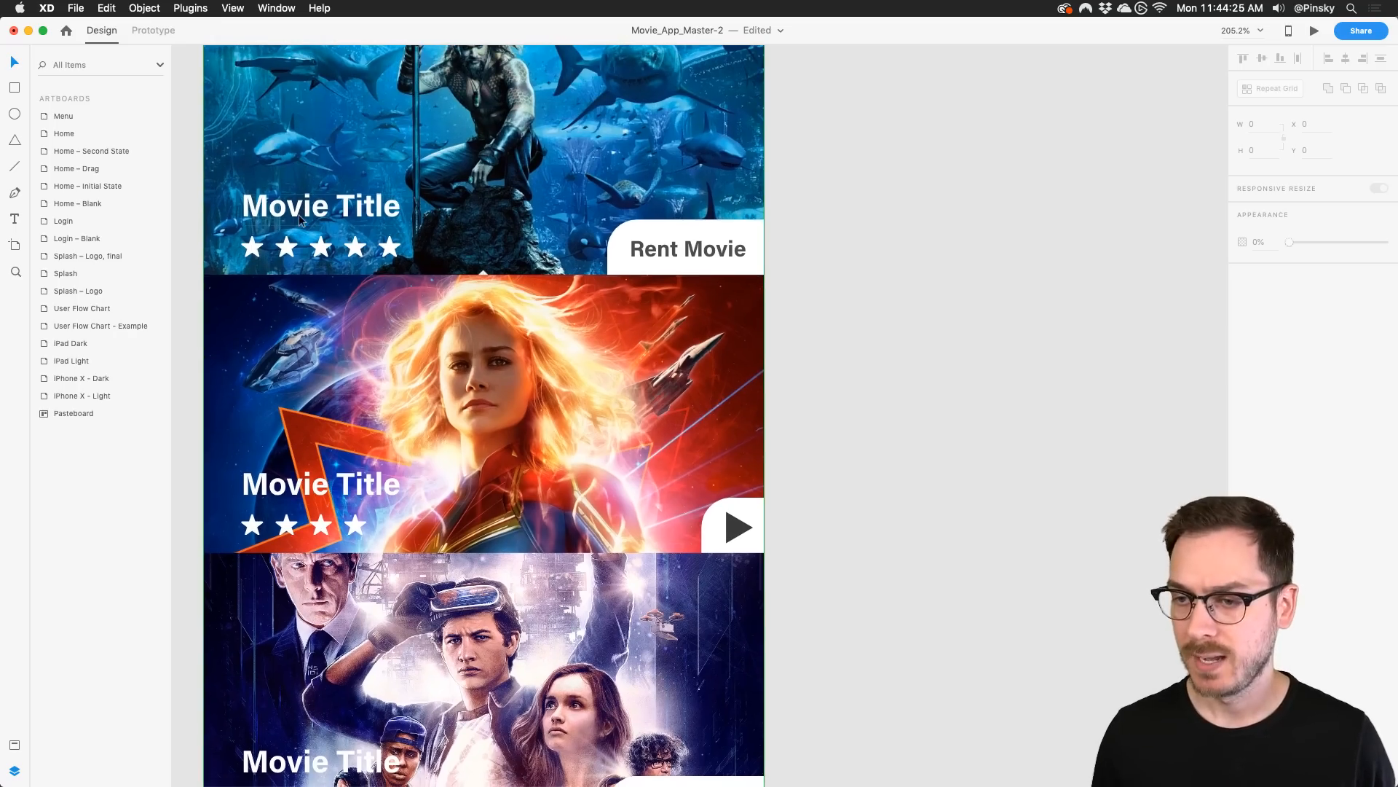
pyautogui.doubleClick(299, 219)
pyautogui.doubleClick(309, 206)
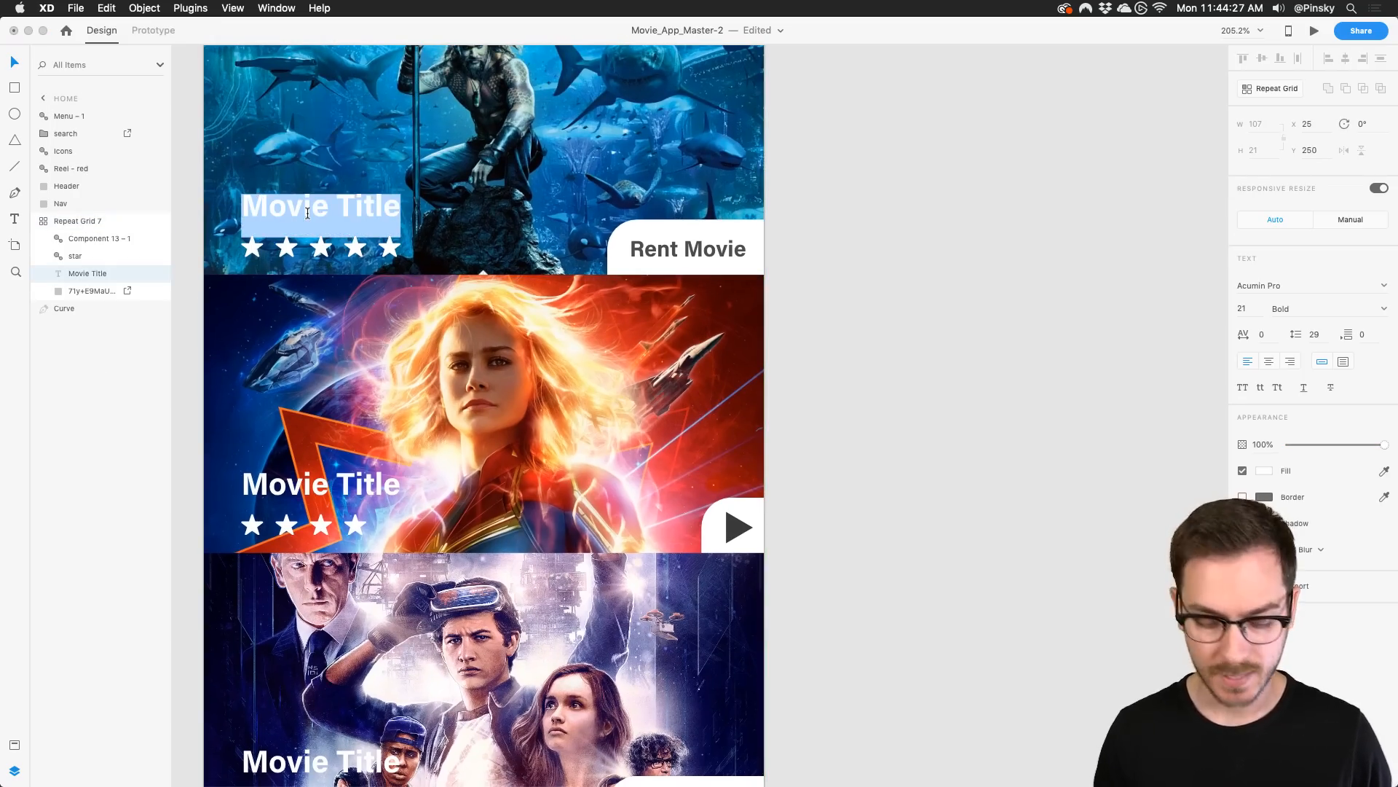
pyautogui.write('Aqua')
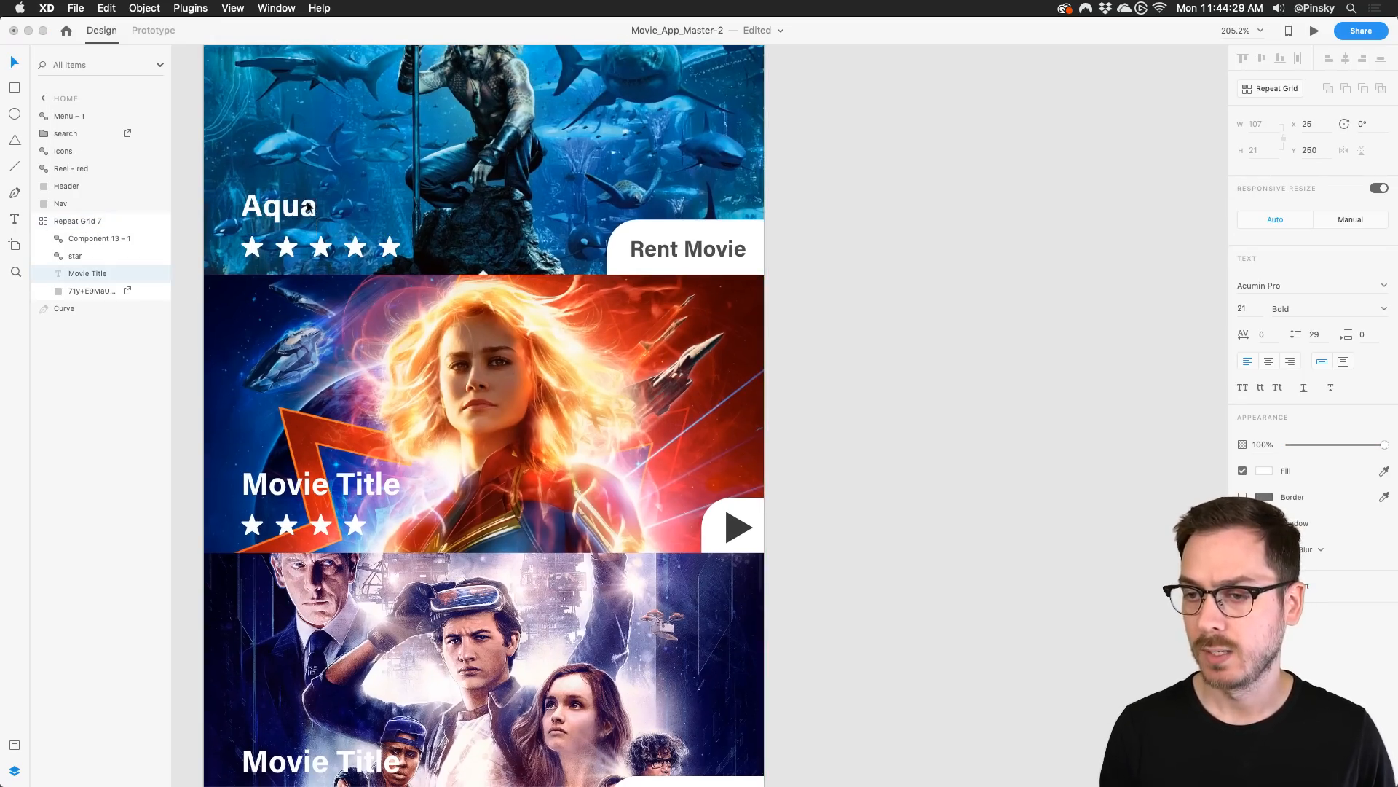
pyautogui.write('man')
# Change the second banner's movie title to "Captain Marvel" and deselect it
pyautogui.doubleClick(286, 489)
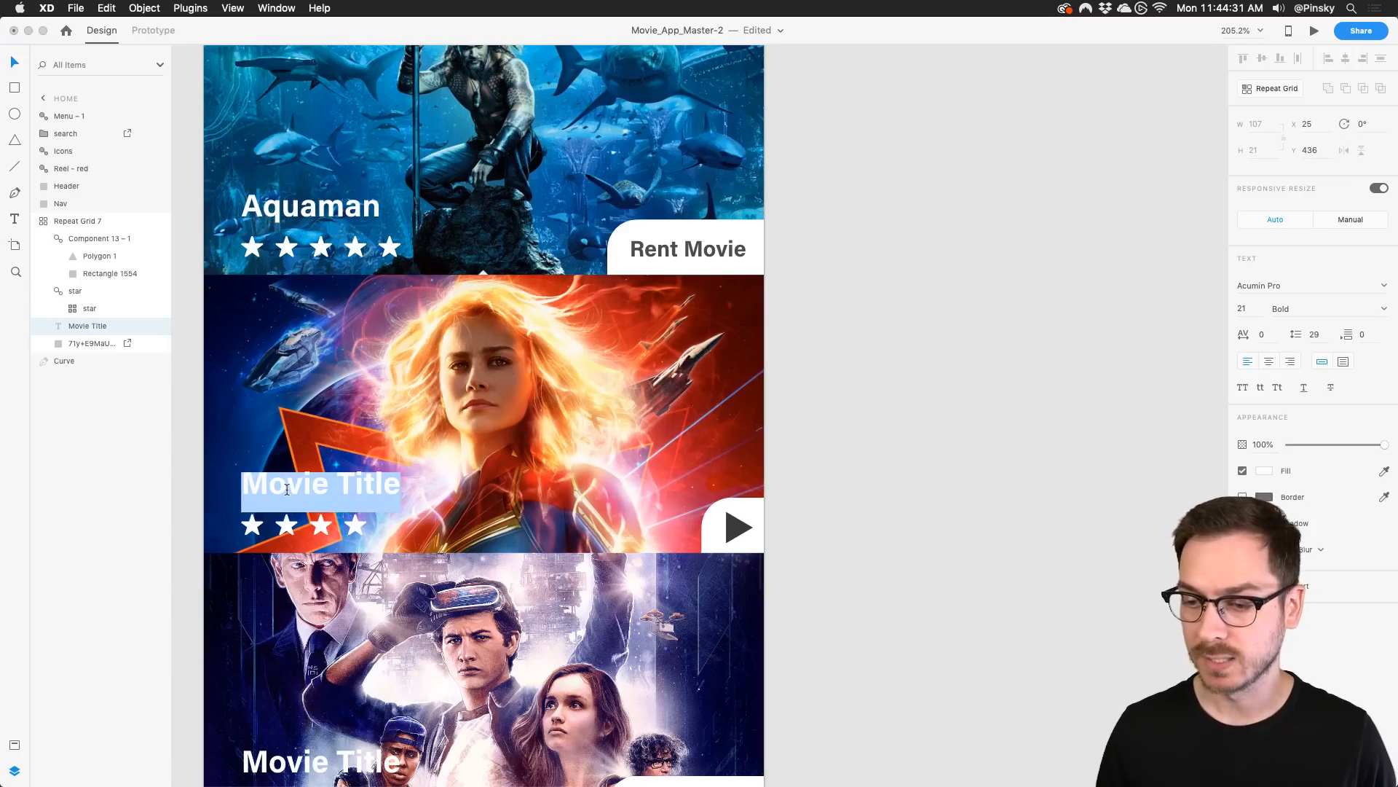
pyautogui.write('Captain Ma')
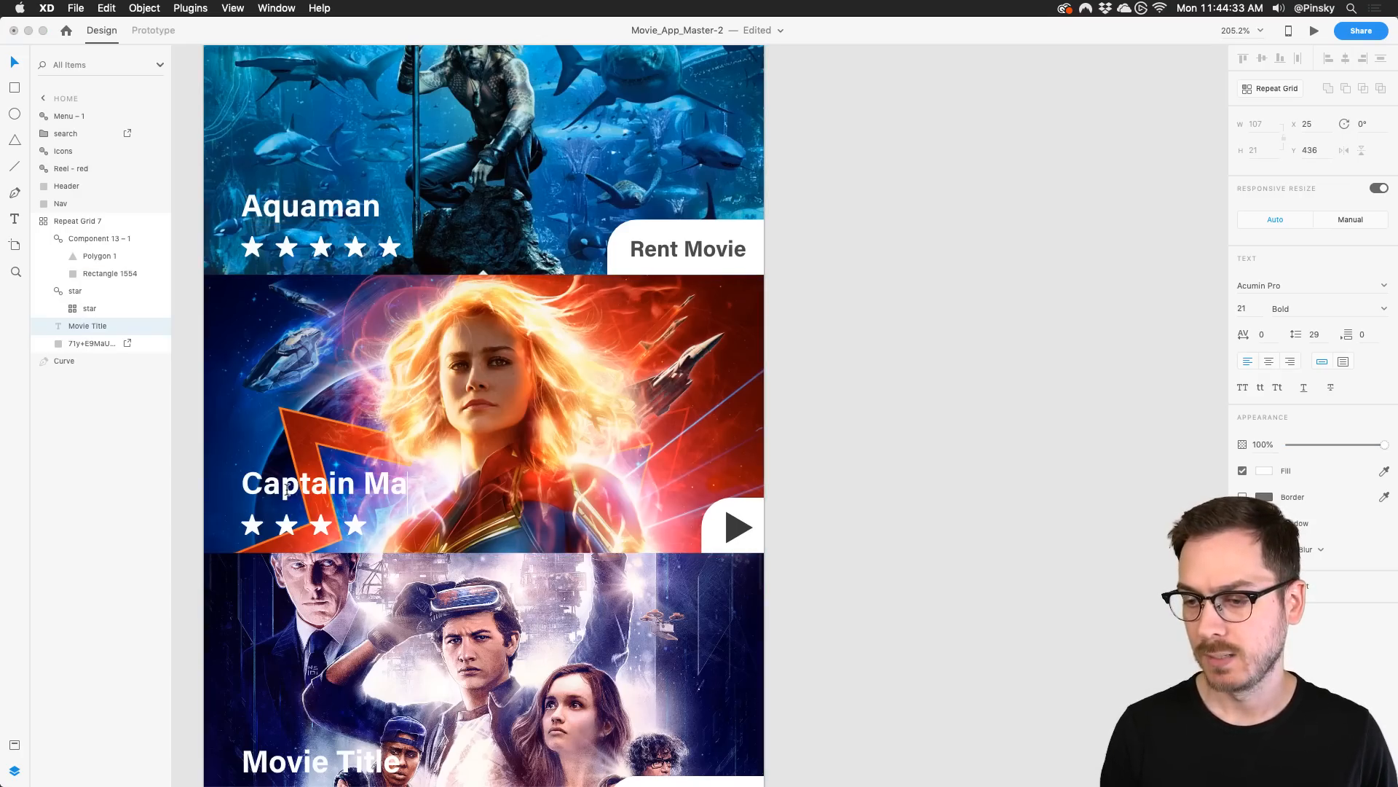
pyautogui.write('rvel')
pyautogui.click(845, 401)
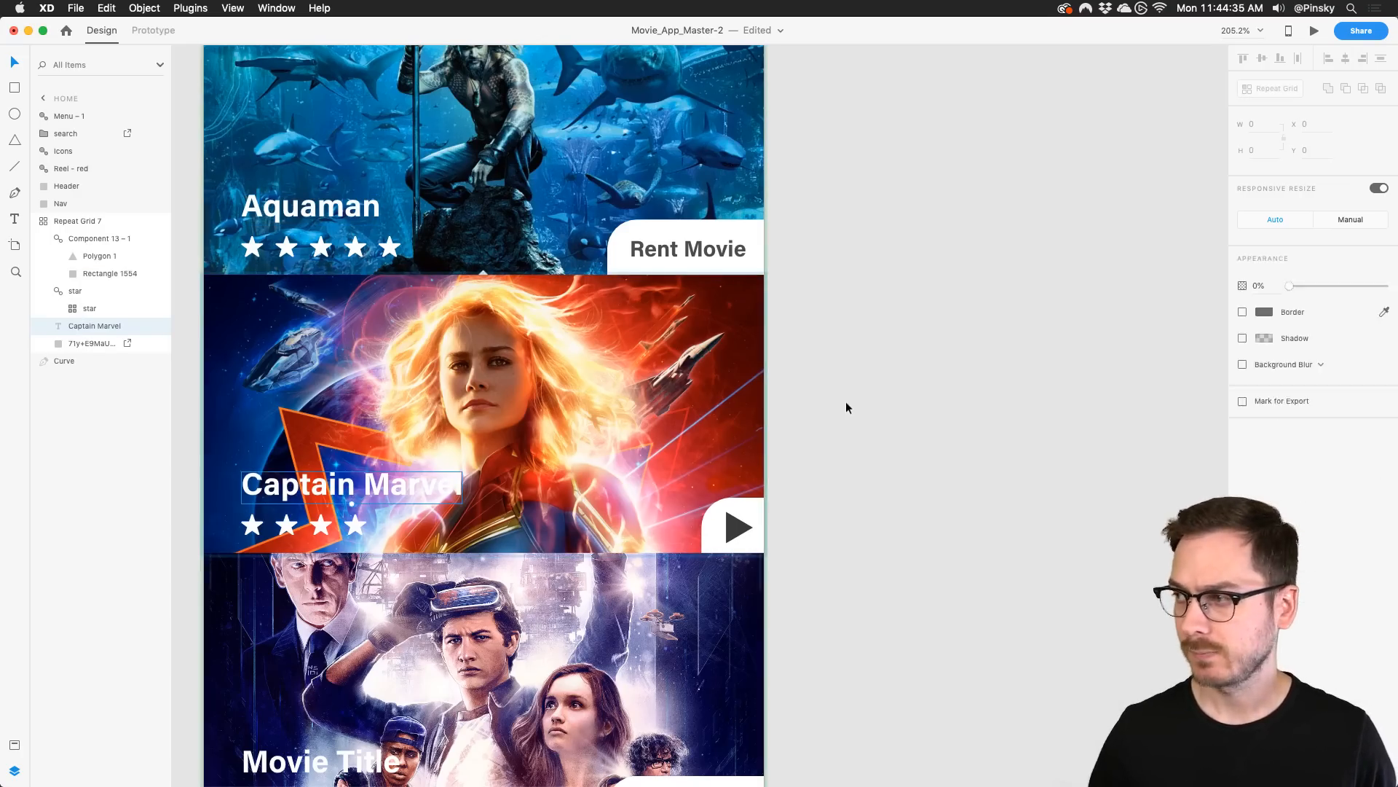
pyautogui.scroll(-5, 846, 400)
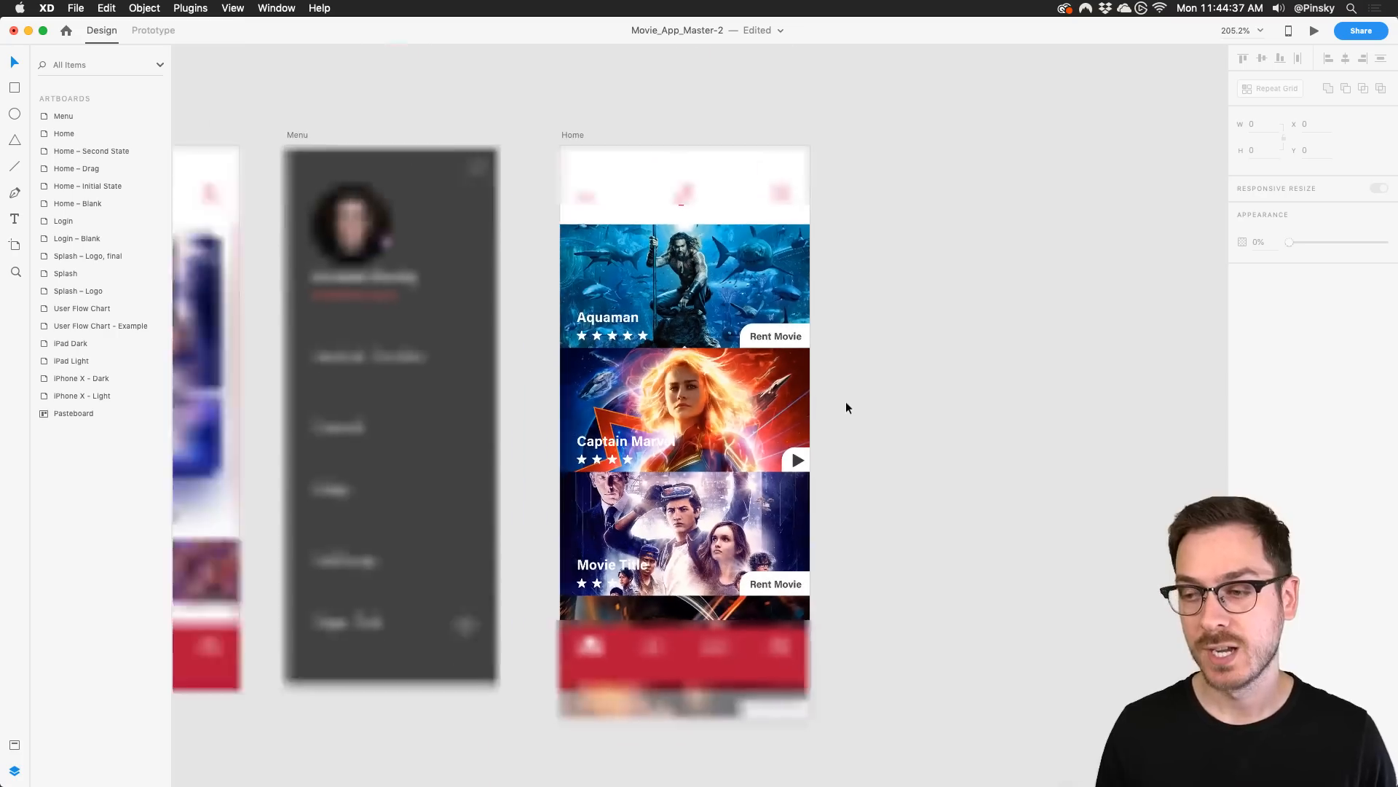
pyautogui.hscroll(2, 846, 400)
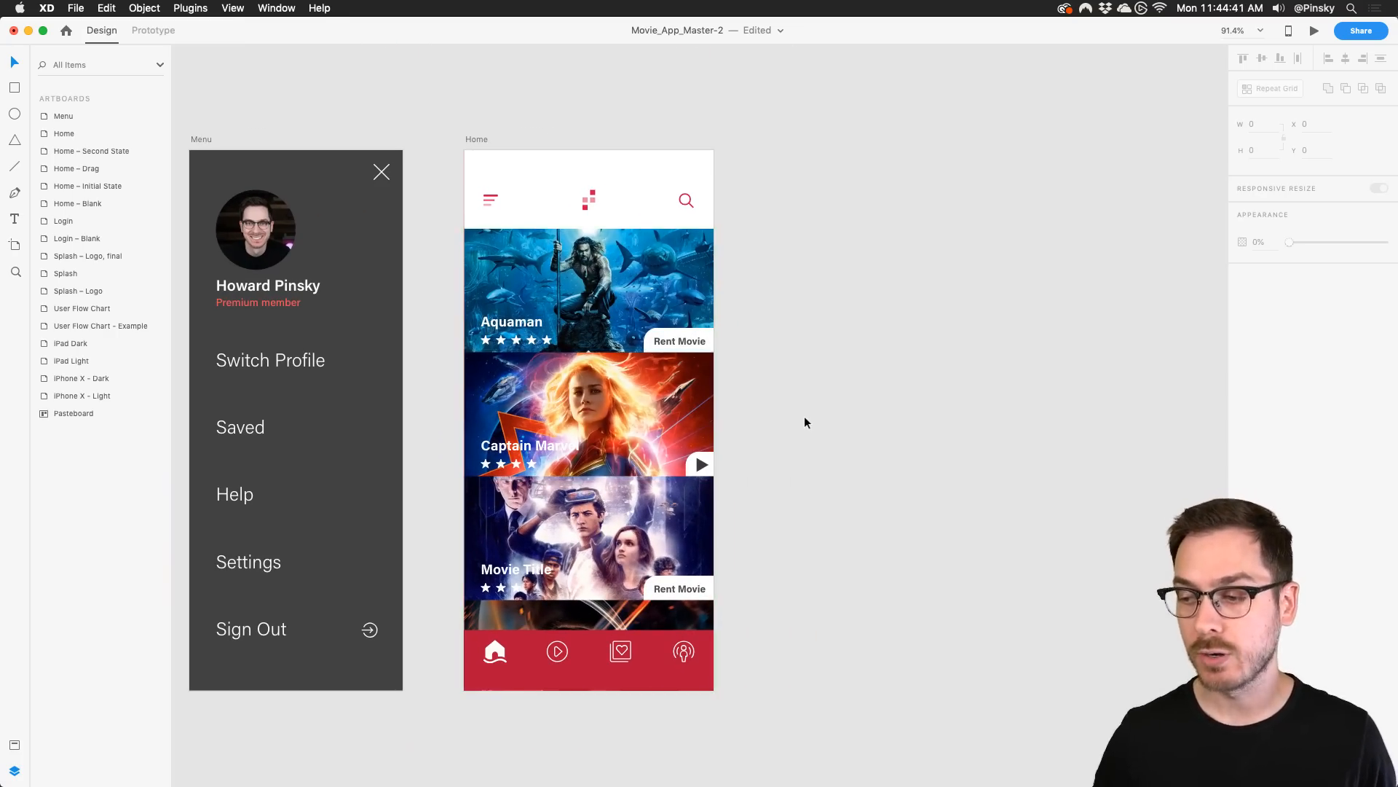
pyautogui.scroll(5, 750, 463)
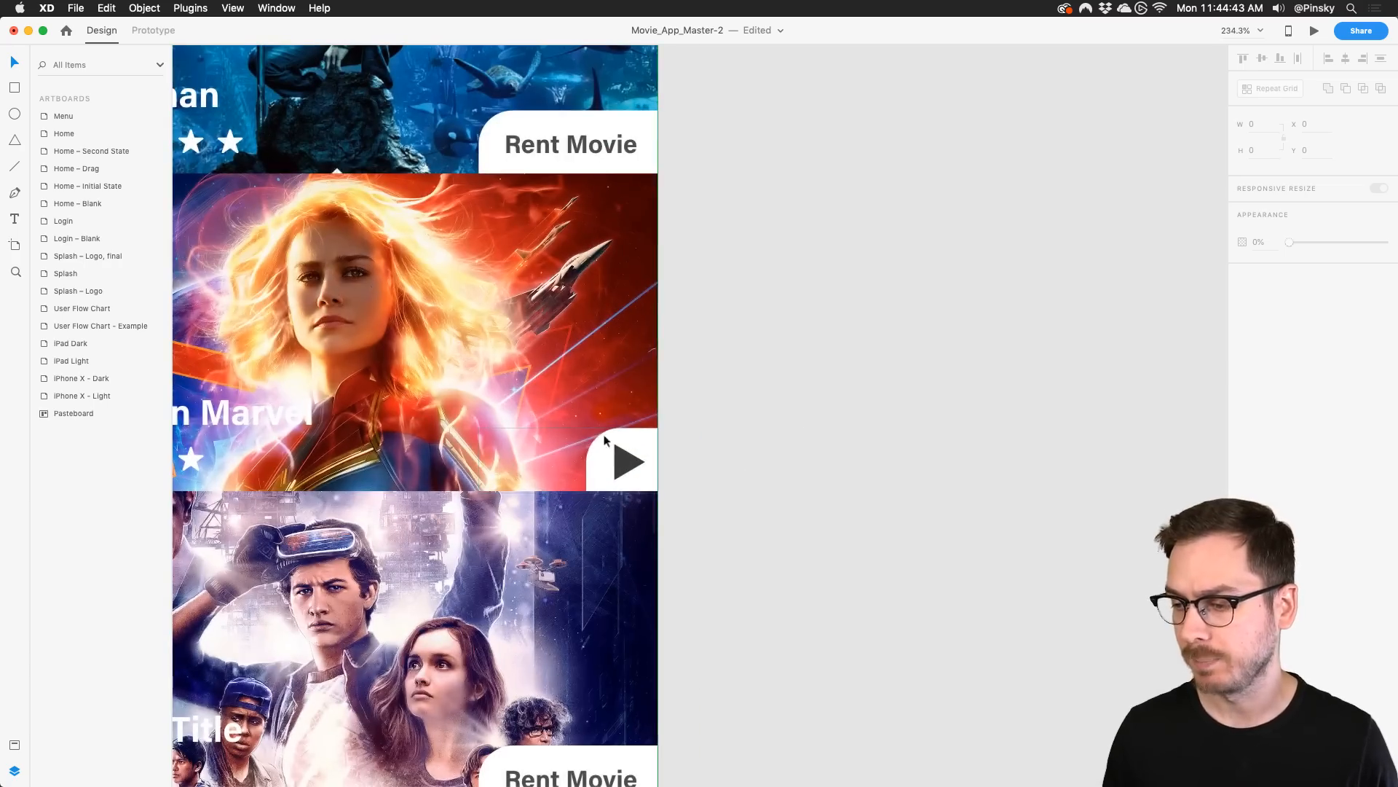
# Shrink the play triangle in the Captain Marvel banner to 15 by 12, round its corners by 1, and deselect it
pyautogui.doubleClick(623, 472)
pyautogui.doubleClick(623, 470)
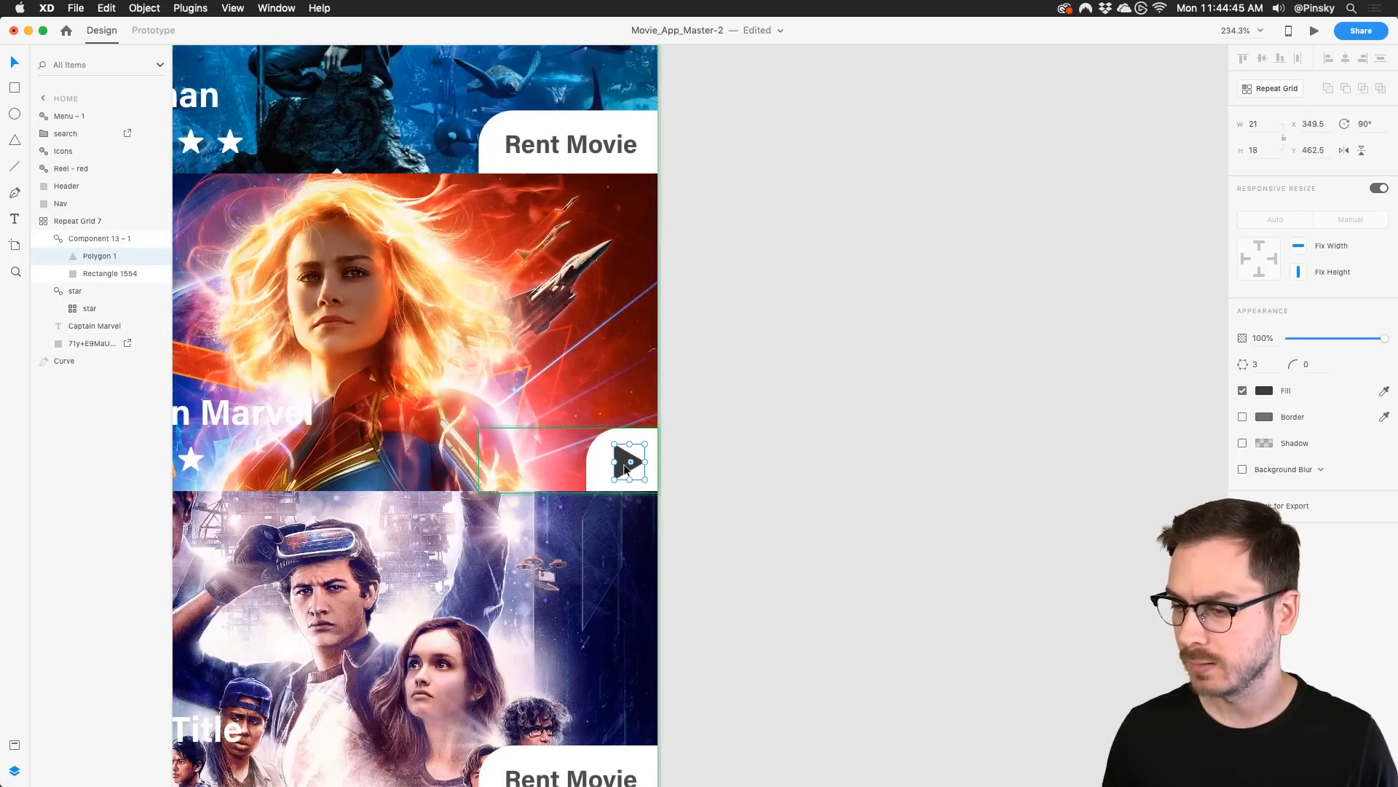
pyautogui.scroll(3, 624, 469)
pyautogui.moveTo(659, 490); pyautogui.dragTo(631, 453)
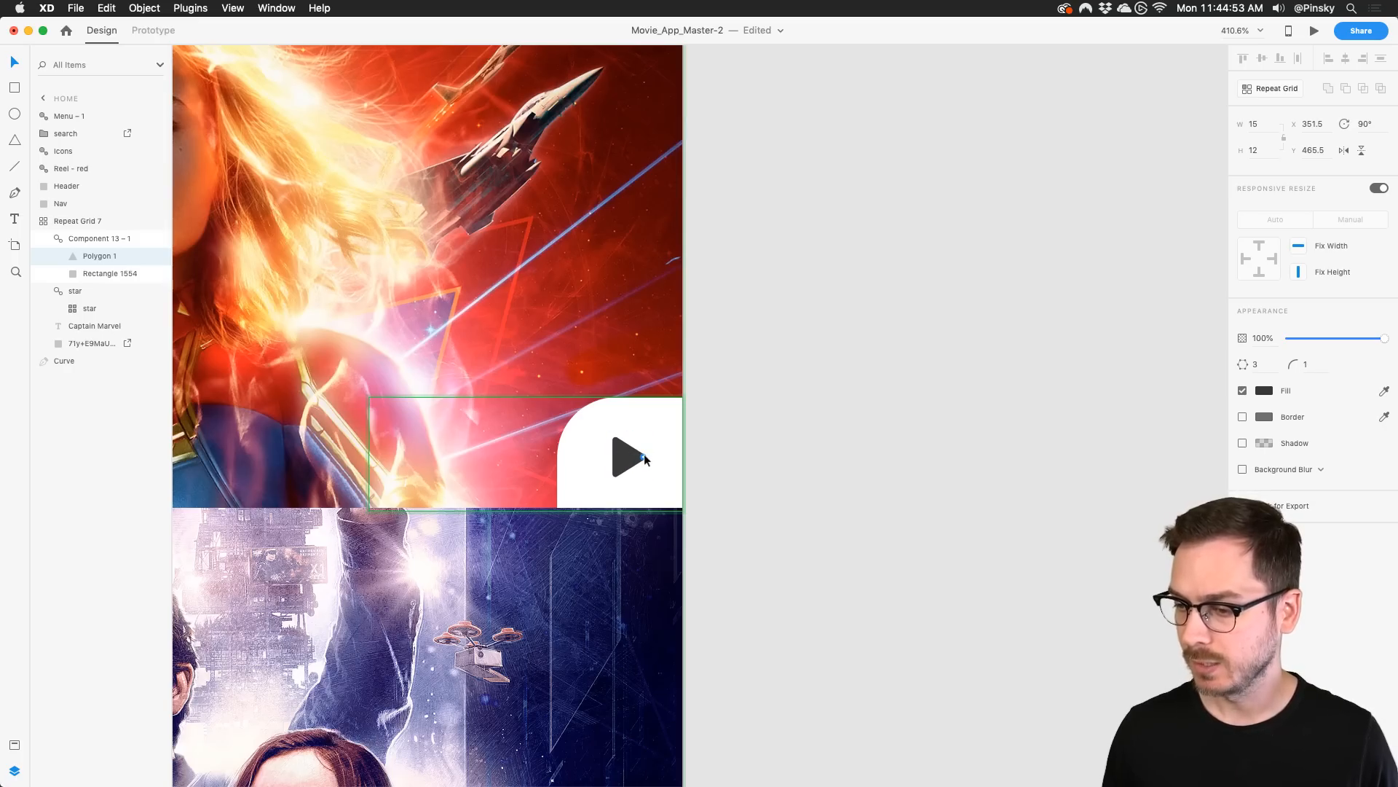
pyautogui.click(724, 447)
pyautogui.scroll(-5, 702, 416)
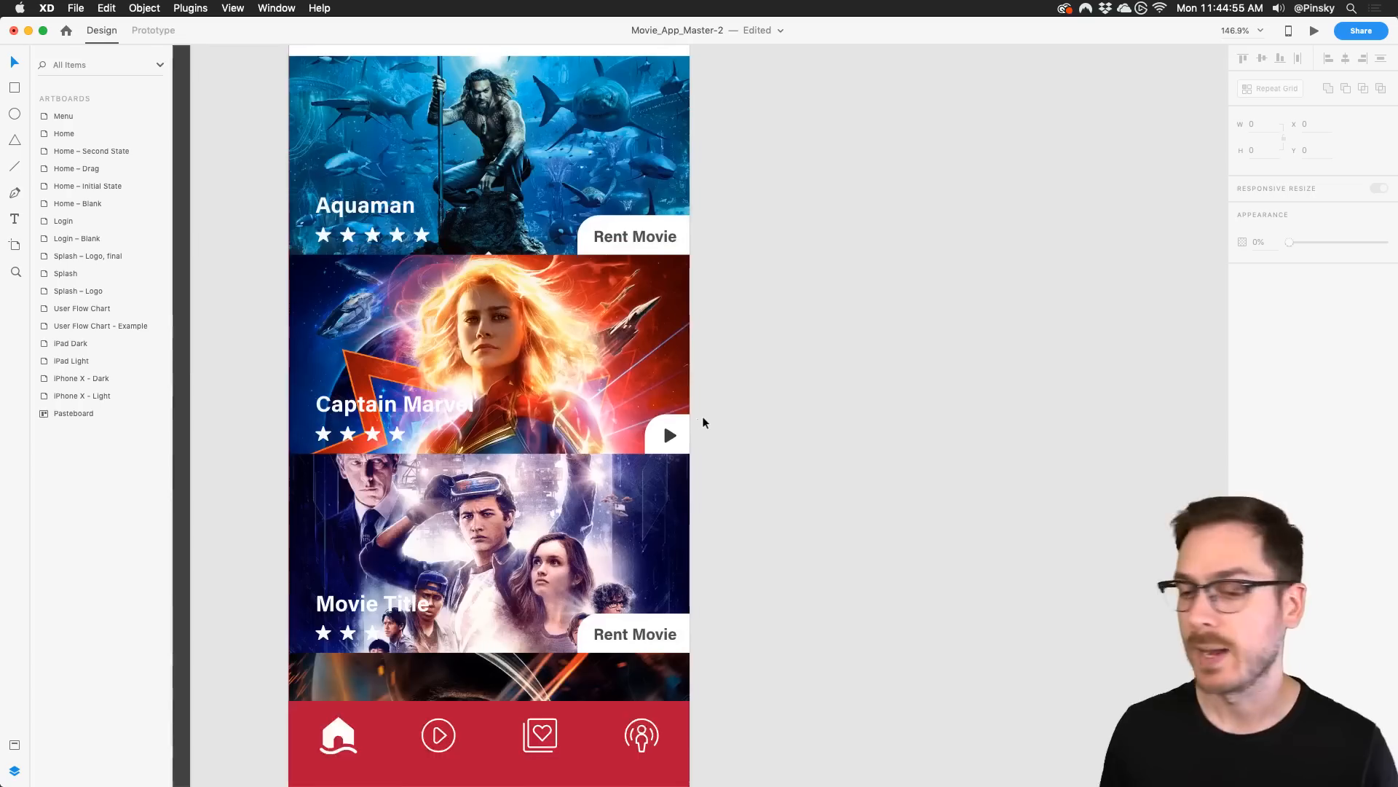
# Duplicate the finished Home artboard
pyautogui.hscroll(2, 702, 417)
pyautogui.scroll(-3, 702, 416)
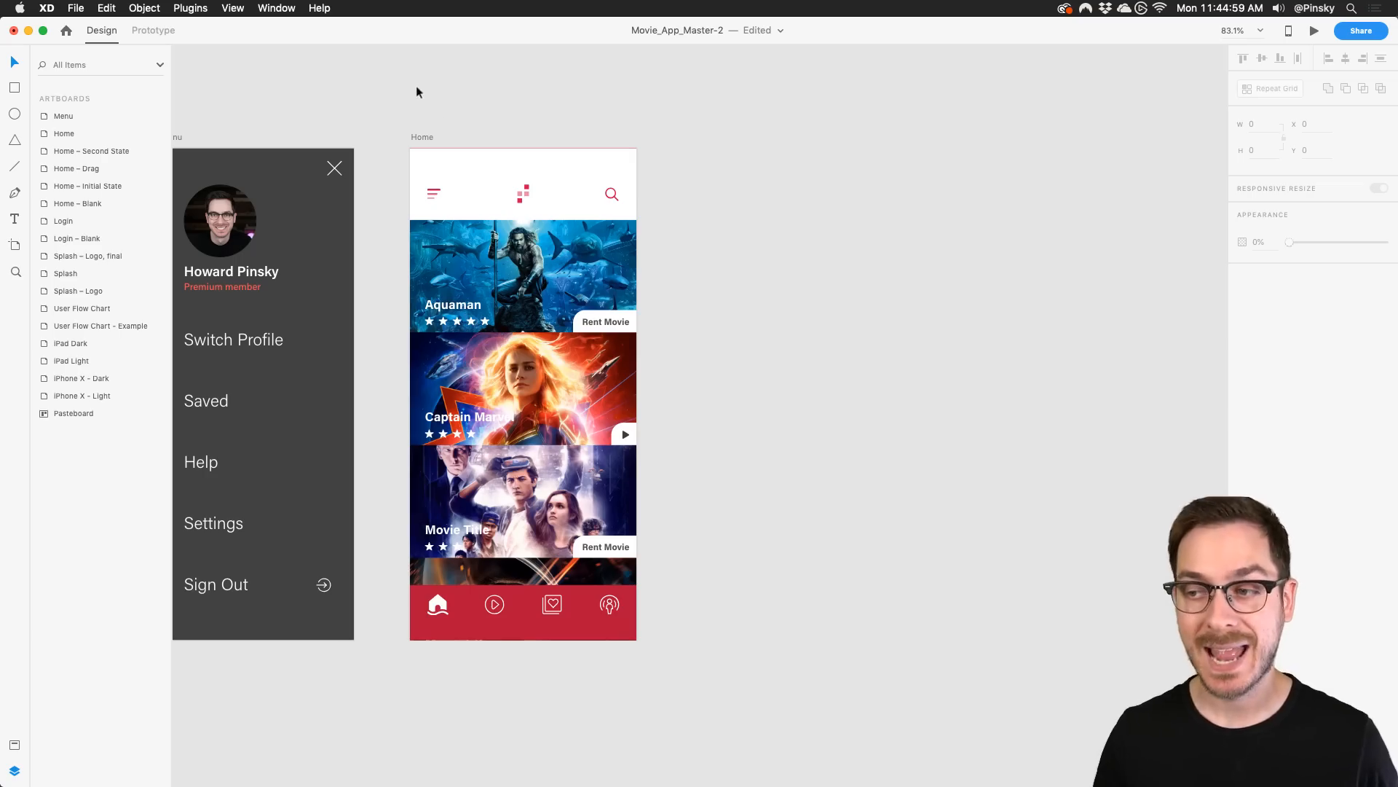
pyautogui.click(421, 138)
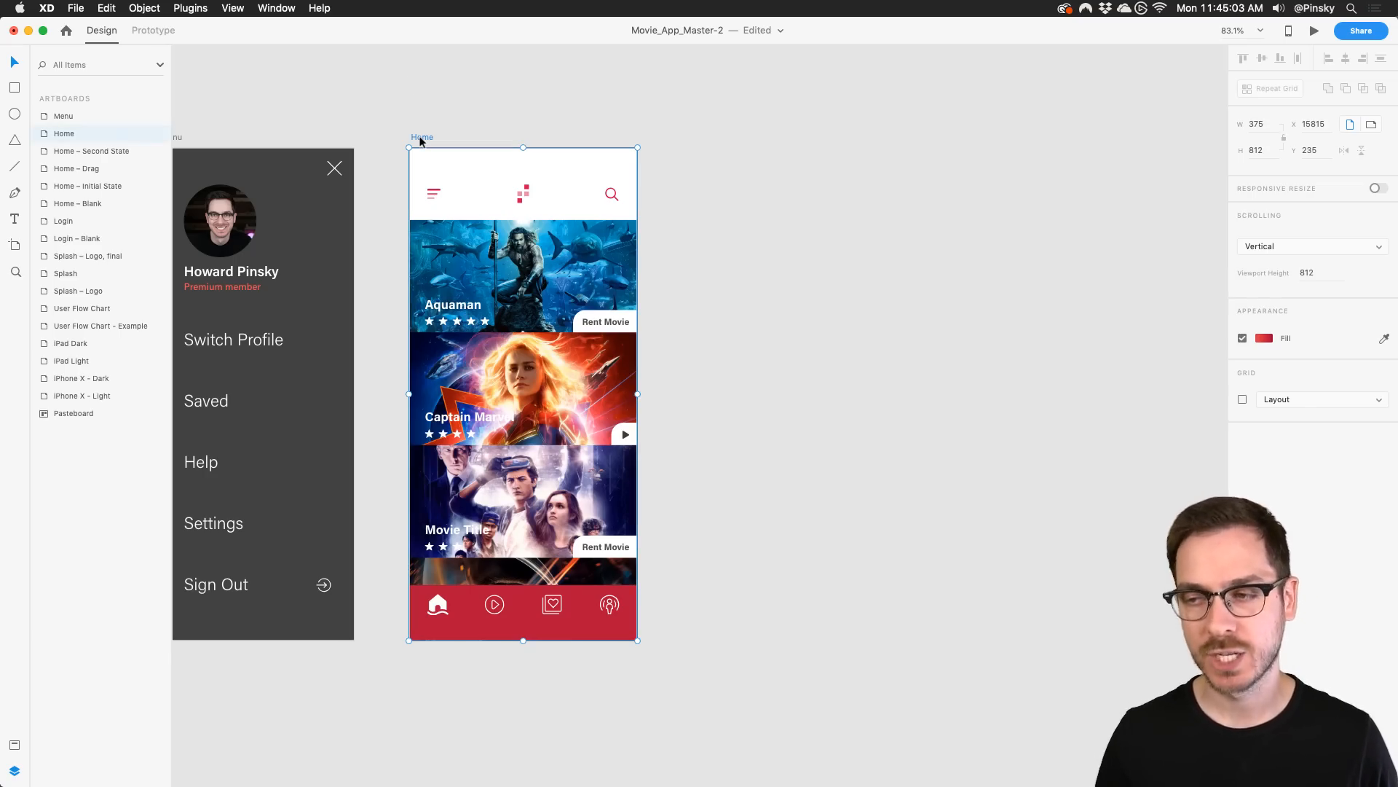
pyautogui.scroll(2, 421, 140)
pyautogui.press('super+d')
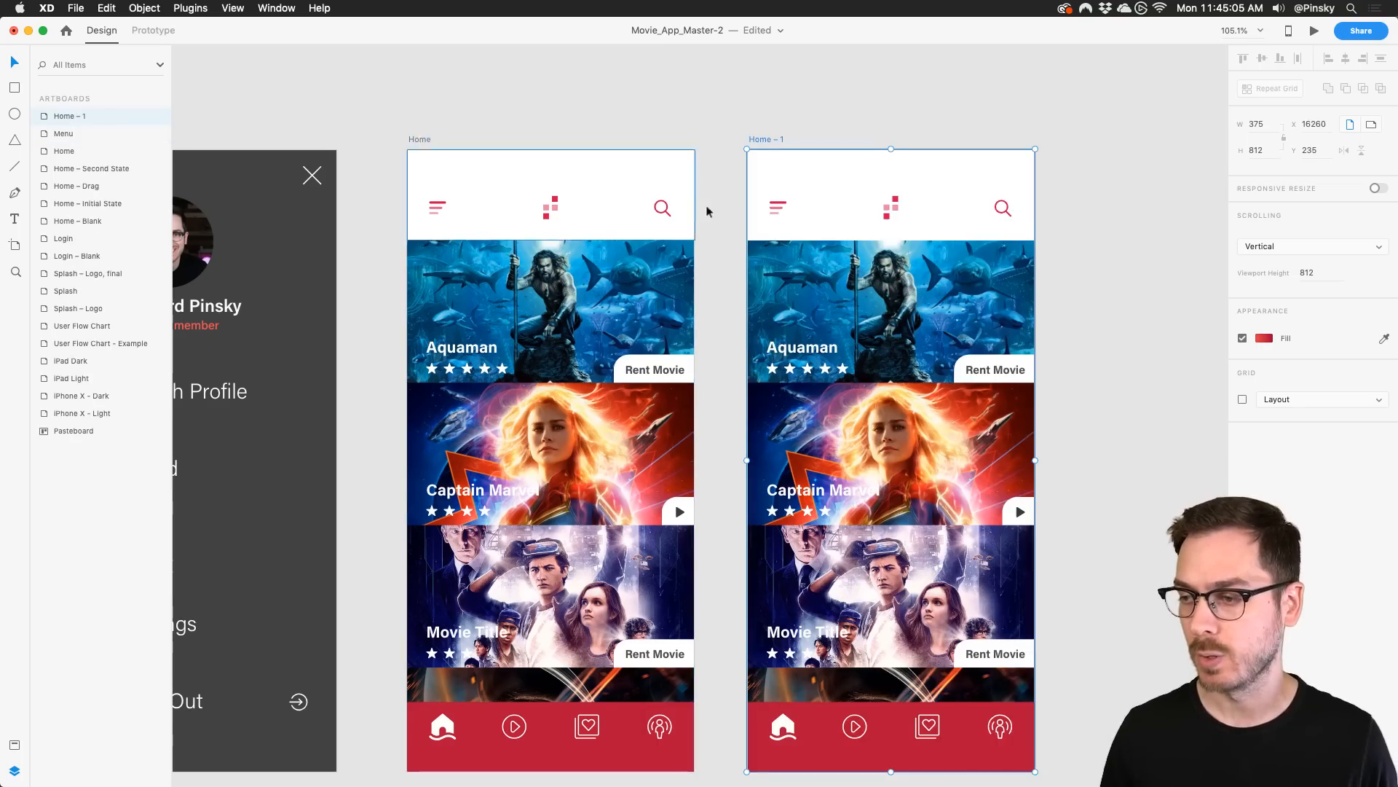
pyautogui.hscroll(5, 674, 338)
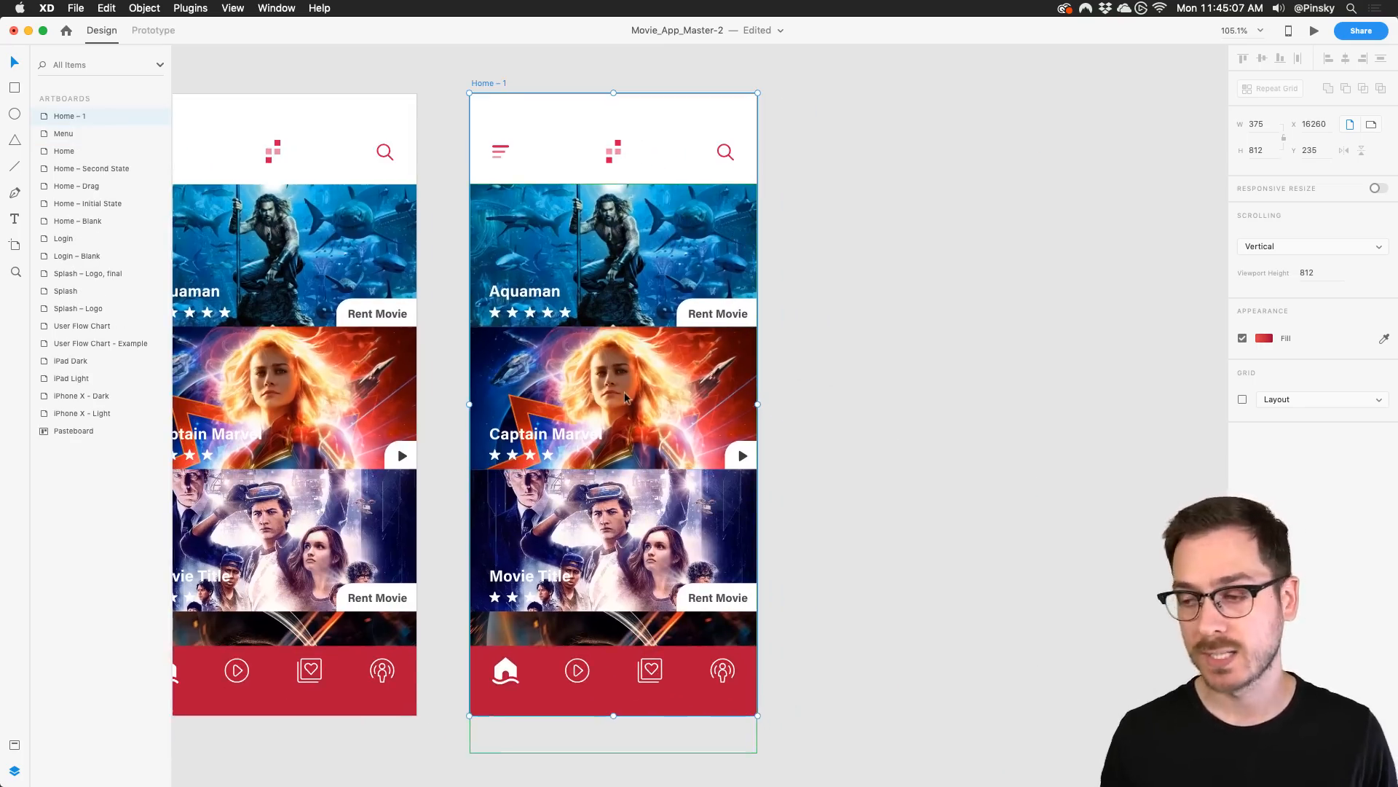
# Widen the gaps between banners in the duplicated artboard's repeat grid and shift the grid upward so Captain Marvel nears the header
pyautogui.click(614, 378)
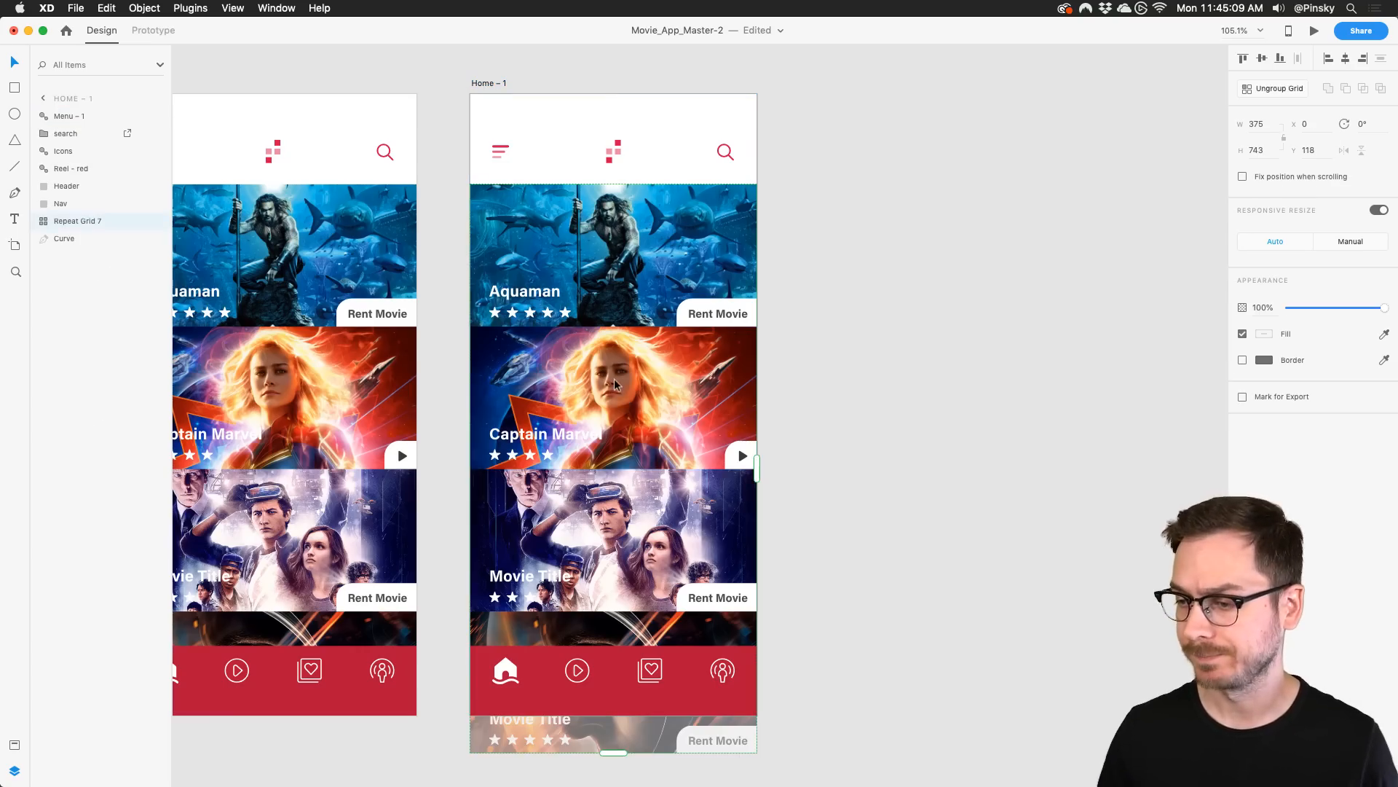
pyautogui.moveTo(621, 471); pyautogui.dragTo(648, 627)
pyautogui.moveTo(655, 481); pyautogui.dragTo(656, 213)
pyautogui.scroll(-5, 654, 218)
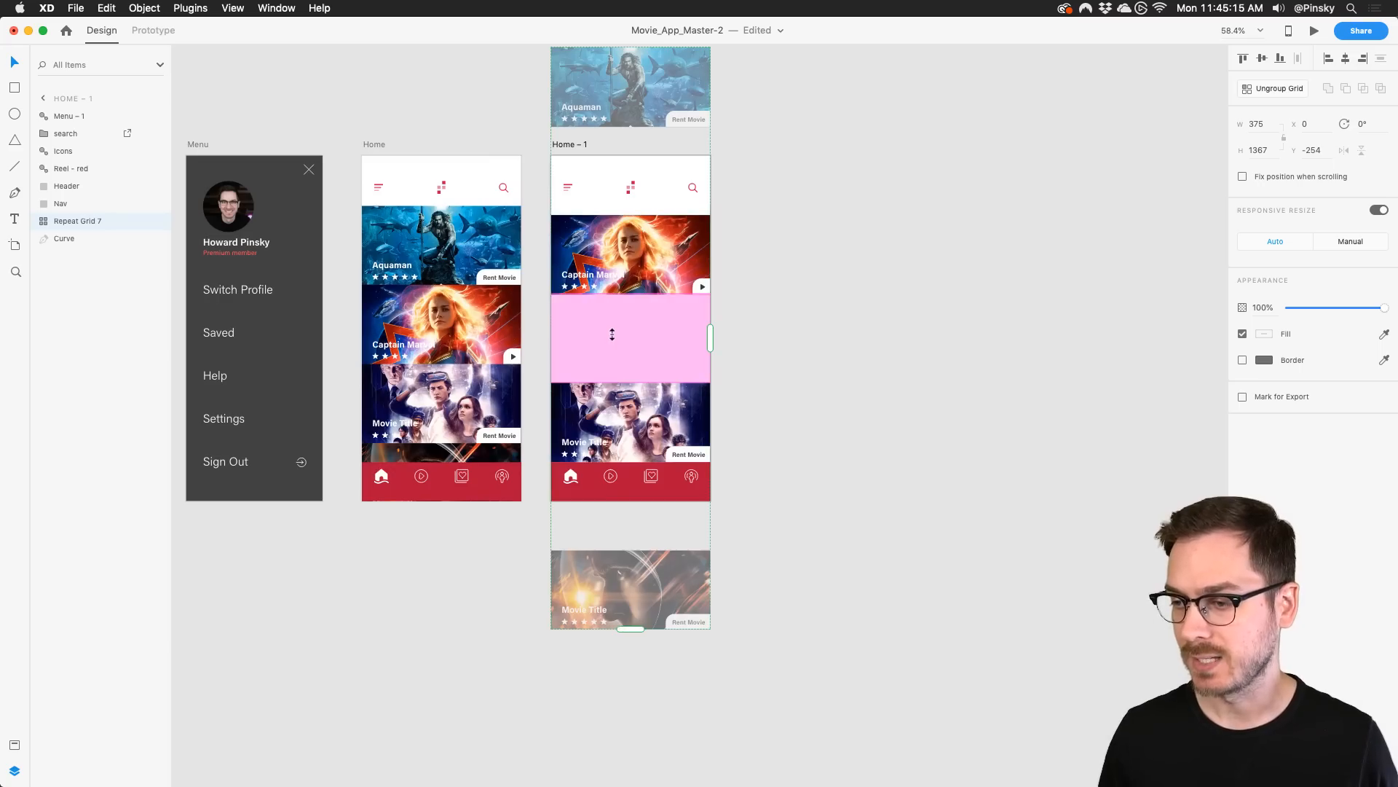
pyautogui.moveTo(612, 331); pyautogui.dragTo(615, 371)
pyautogui.moveTo(627, 284); pyautogui.dragTo(625, 215)
# Extend the Captain Marvel poster's lower edge down to just above the red navigation bar
pyautogui.doubleClick(629, 269)
pyautogui.moveTo(631, 289); pyautogui.dragTo(638, 456)
pyautogui.press('Escape')
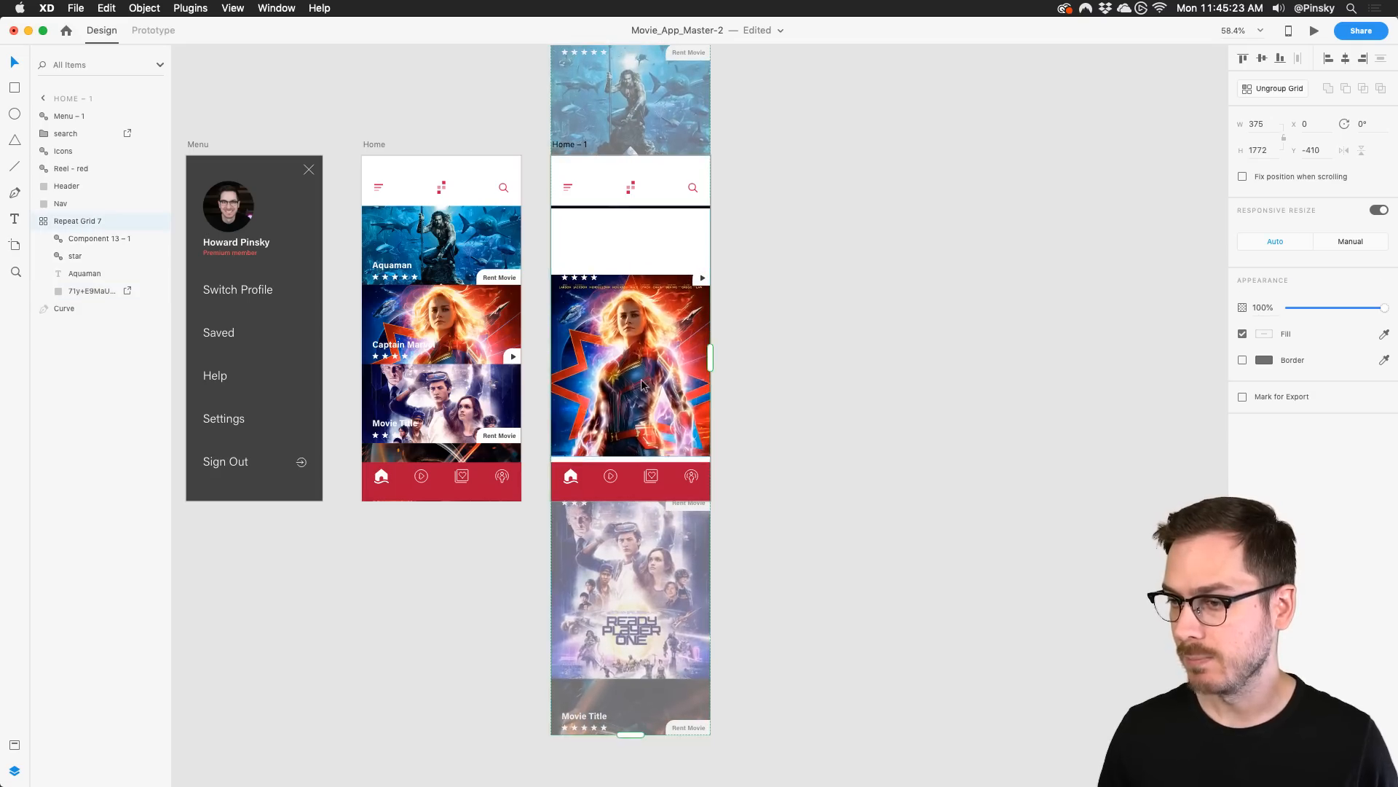
# Widen the spacing between the posters further and move the repeat grid up to about Y -707, aligning Captain Marvel beneath the header
pyautogui.moveTo(641, 381); pyautogui.dragTo(636, 316)
pyautogui.moveTo(638, 396); pyautogui.dragTo(638, 415)
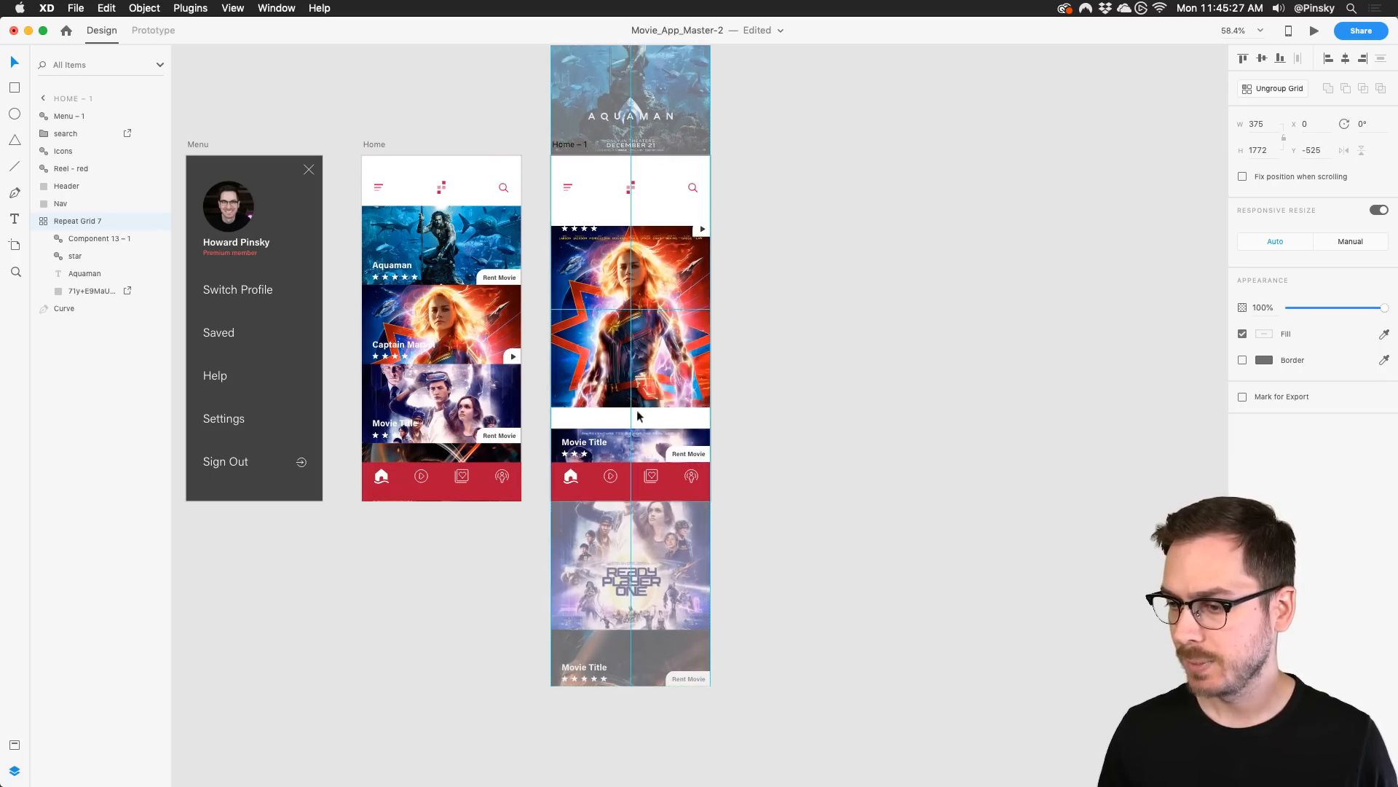
pyautogui.press('Escape')
pyautogui.press('super+z')
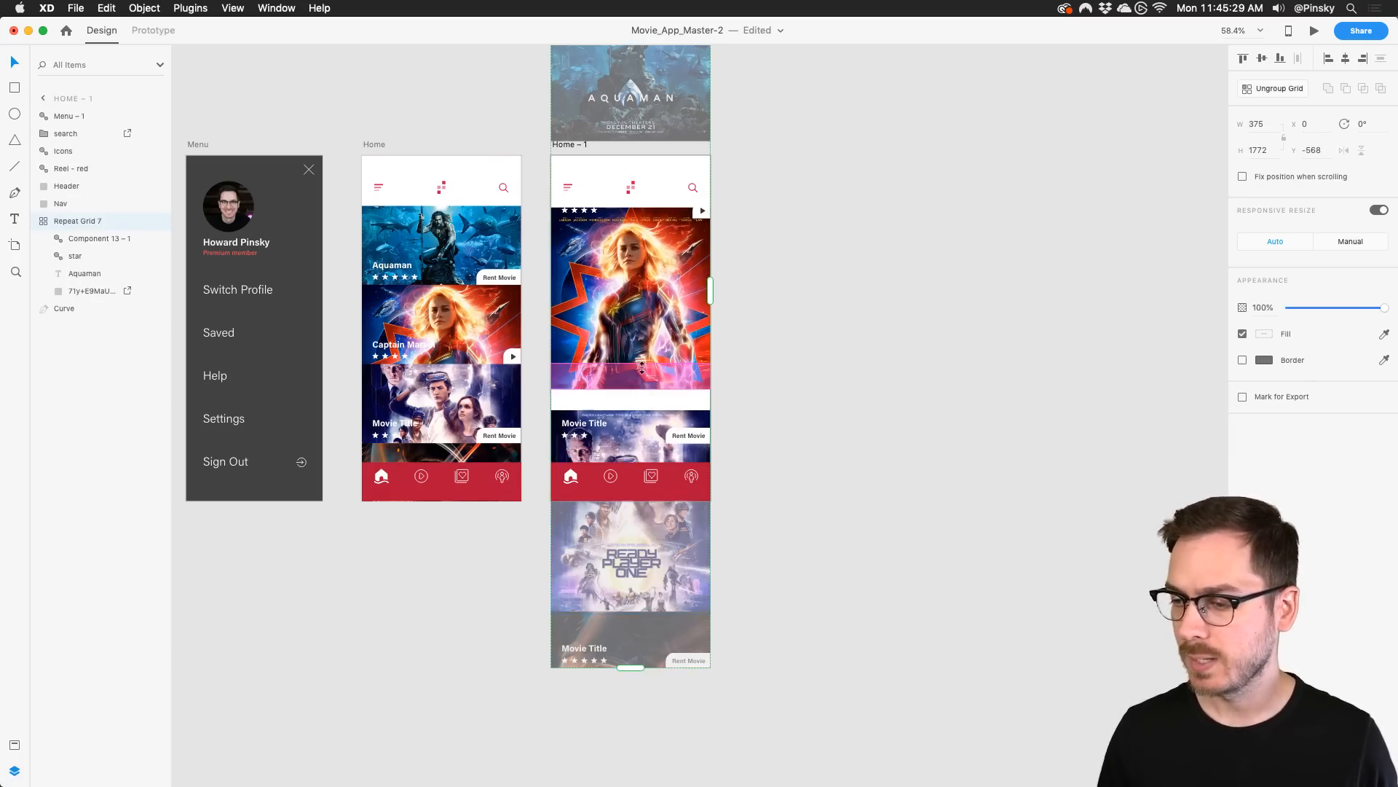
pyautogui.moveTo(639, 367); pyautogui.dragTo(632, 318)
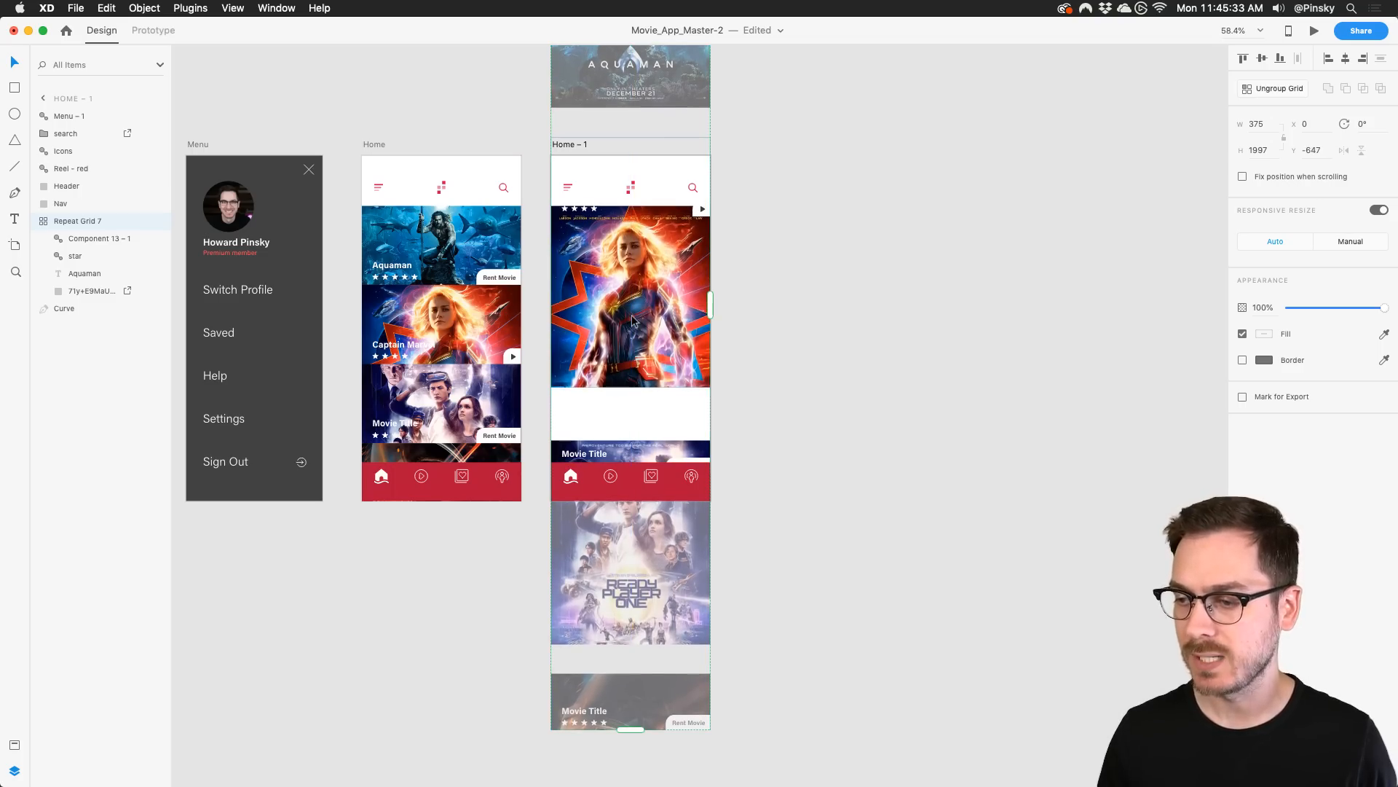
pyautogui.moveTo(636, 396); pyautogui.dragTo(635, 344)
pyautogui.moveTo(633, 393); pyautogui.dragTo(631, 419)
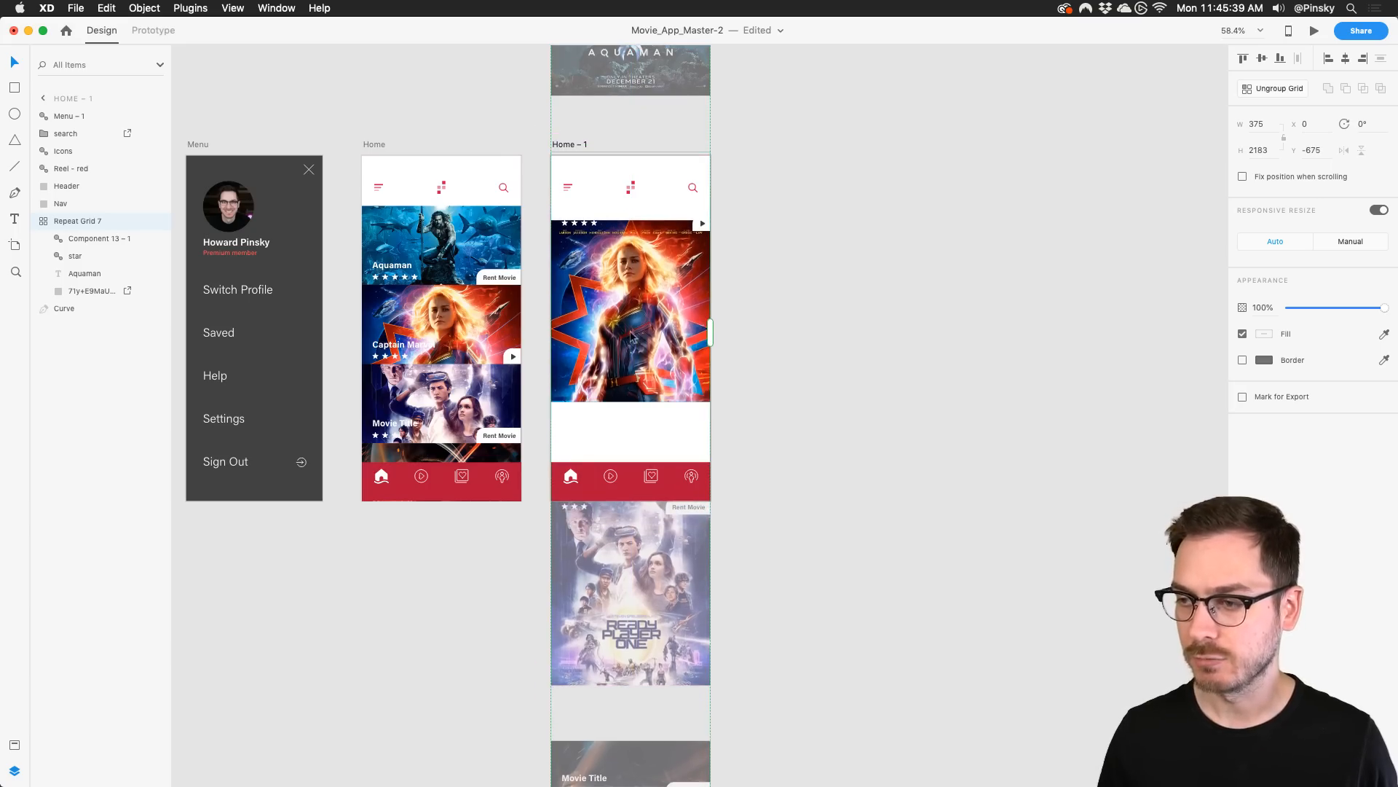
pyautogui.moveTo(632, 337); pyautogui.dragTo(628, 322)
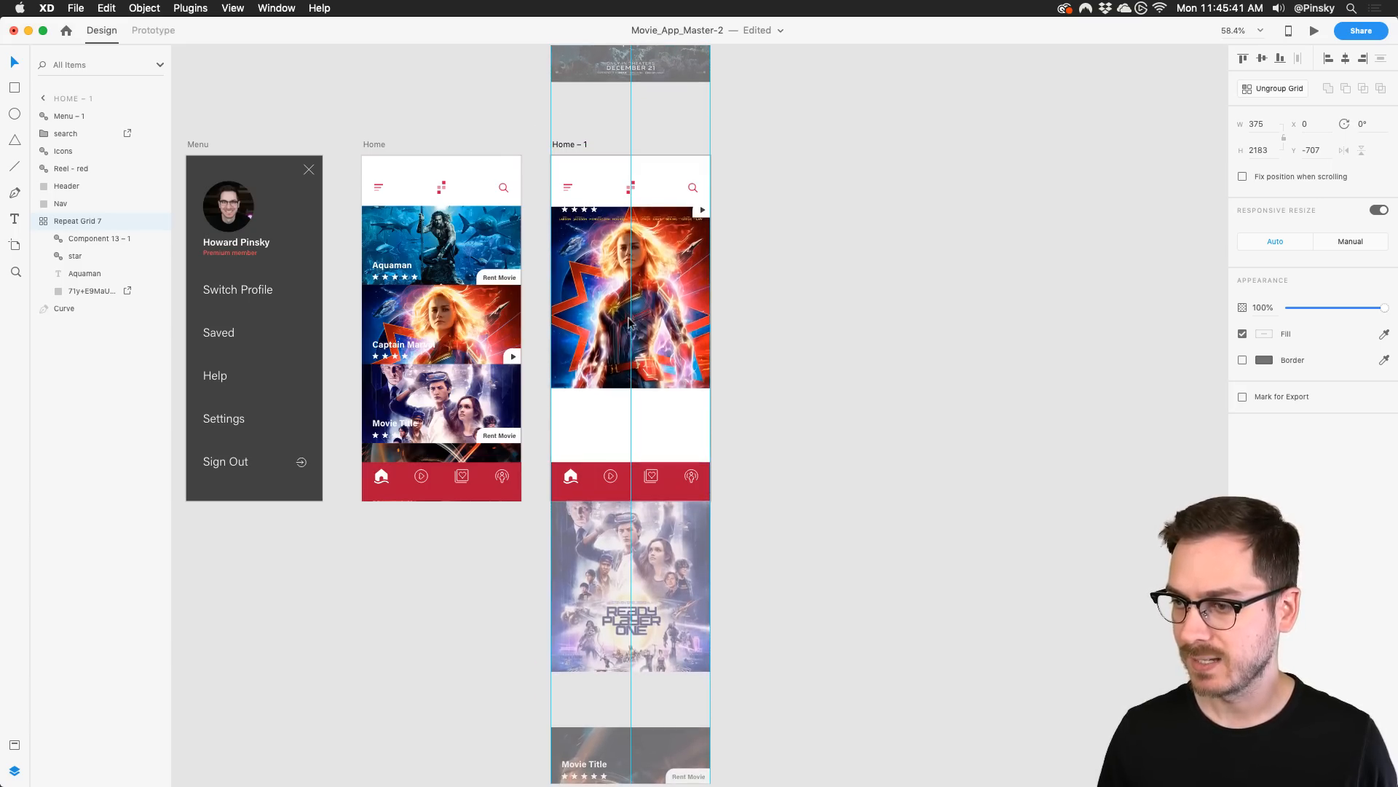
# Stretch the Captain Marvel poster to about 761 high and move the repeat grid up to Y -758
pyautogui.doubleClick(632, 335)
pyautogui.moveTo(631, 388); pyautogui.dragTo(630, 461)
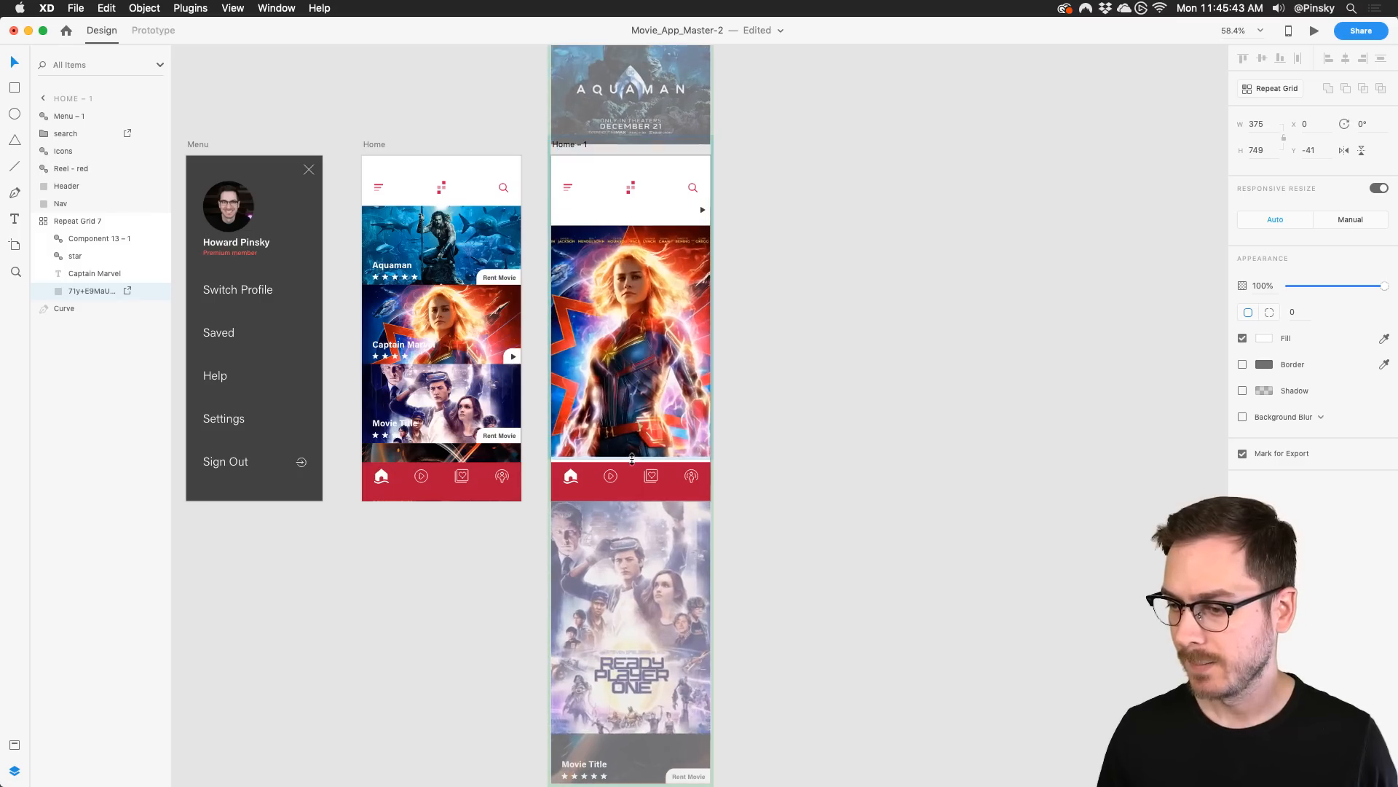
pyautogui.press('Escape')
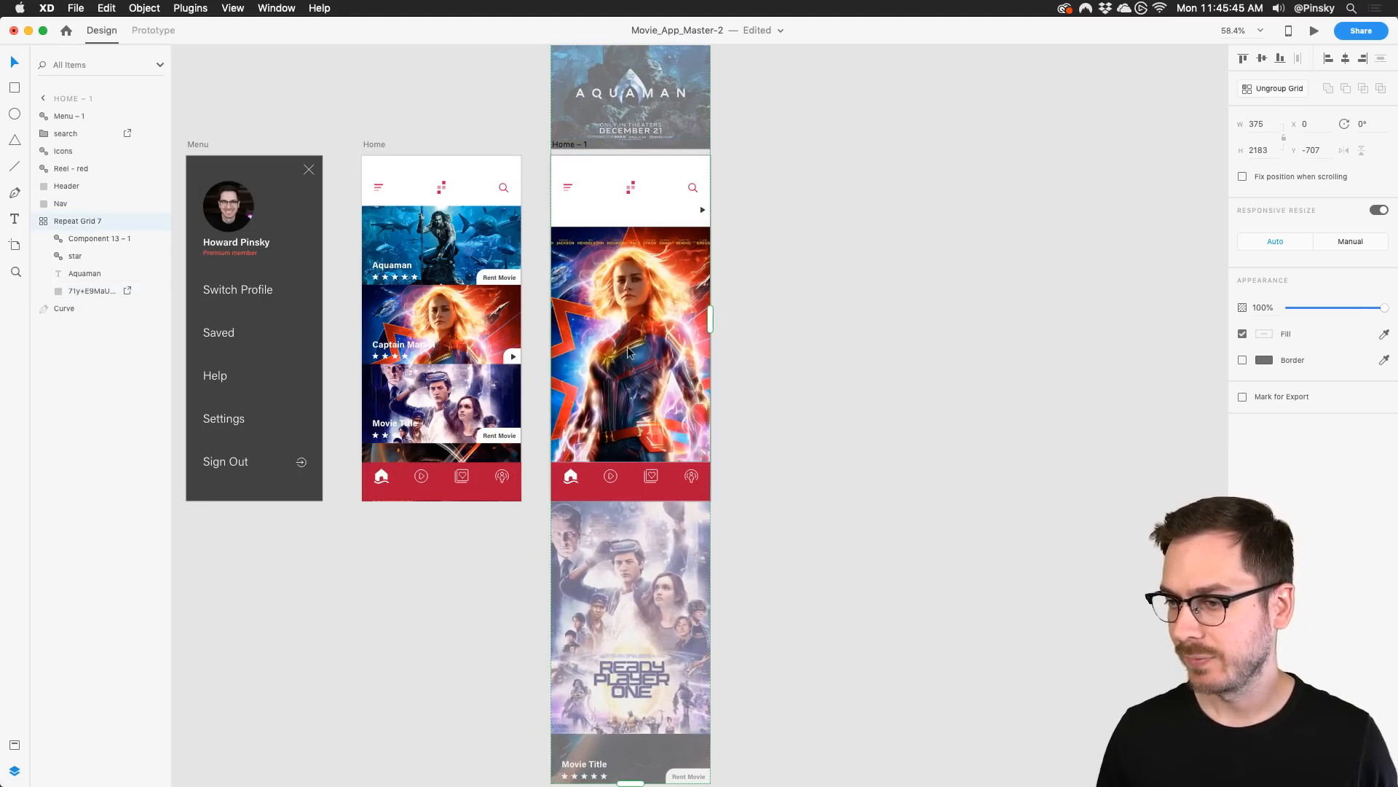
pyautogui.moveTo(630, 354); pyautogui.dragTo(630, 331)
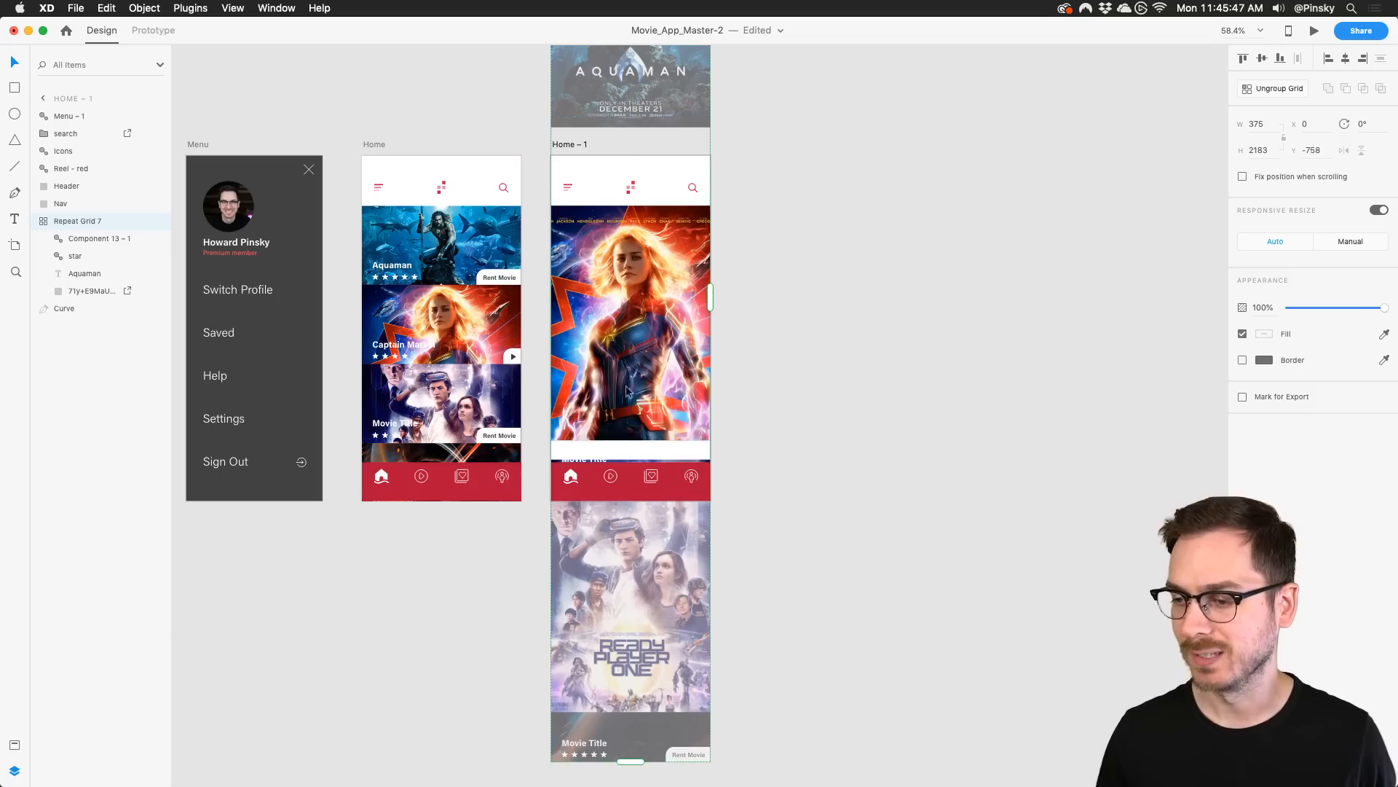
# Extend the Captain Marvel poster to 837 high, reposition its image to fill the area above the navigation bar, and deselect it
pyautogui.doubleClick(631, 350)
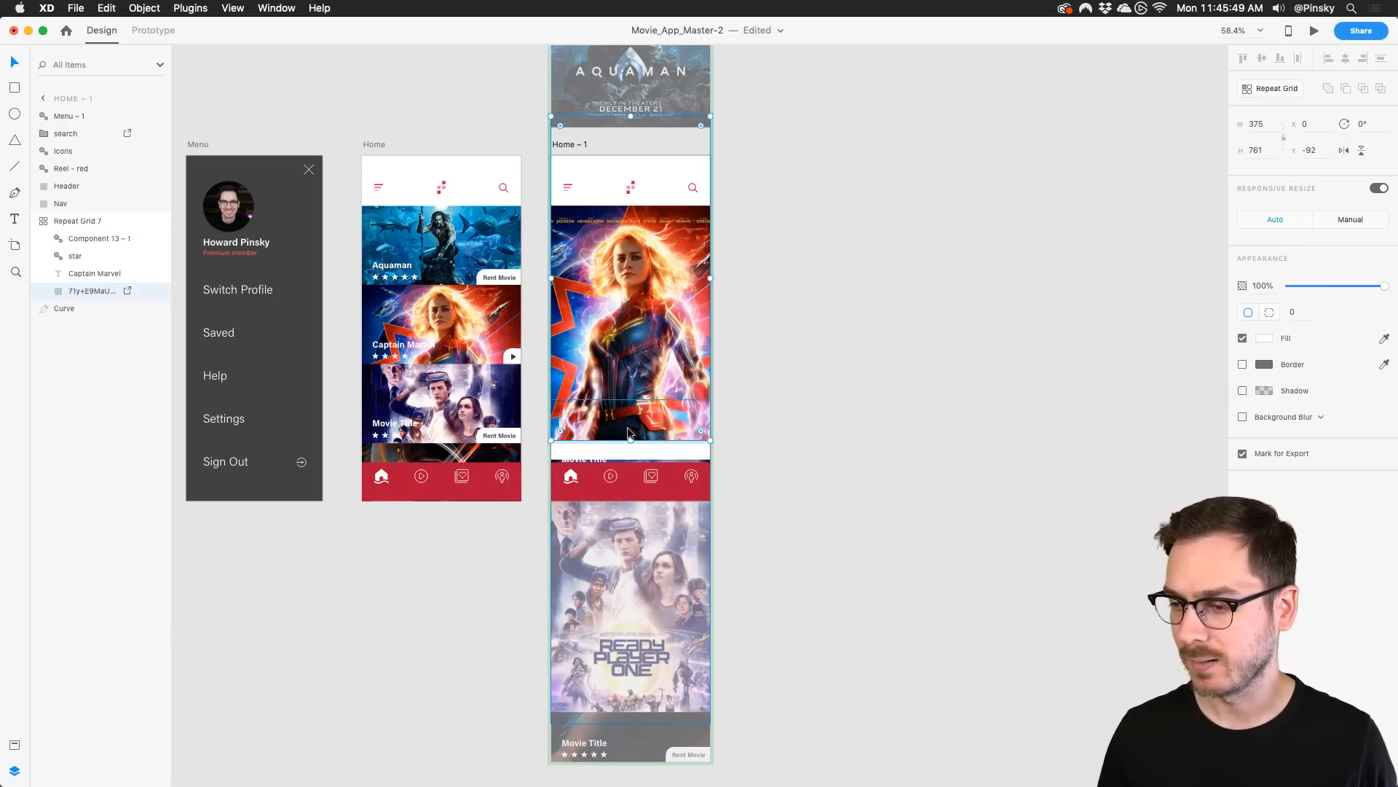
pyautogui.moveTo(631, 441); pyautogui.dragTo(630, 474)
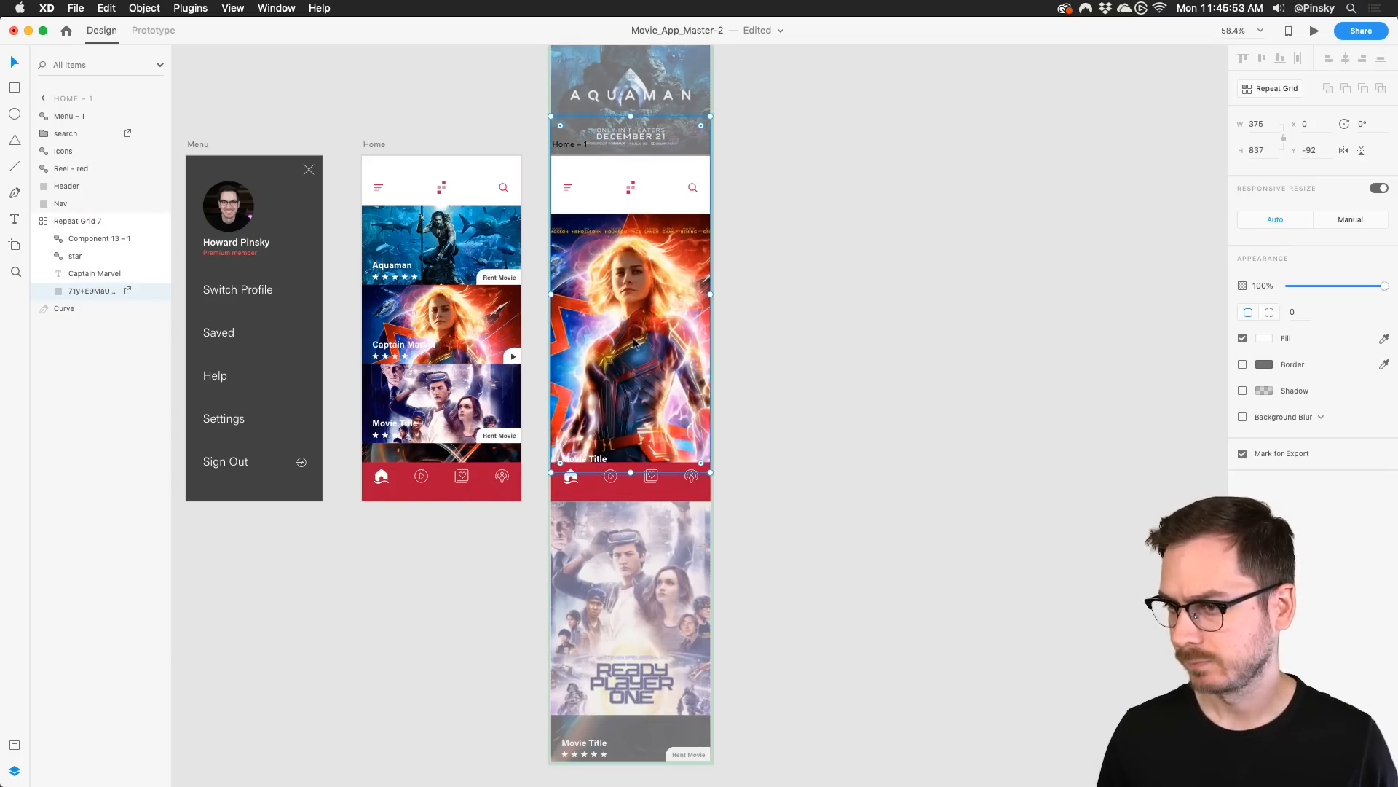
pyautogui.moveTo(633, 338); pyautogui.dragTo(658, 254)
pyautogui.press('super+z')
pyautogui.doubleClick(653, 312)
pyautogui.click(870, 287)
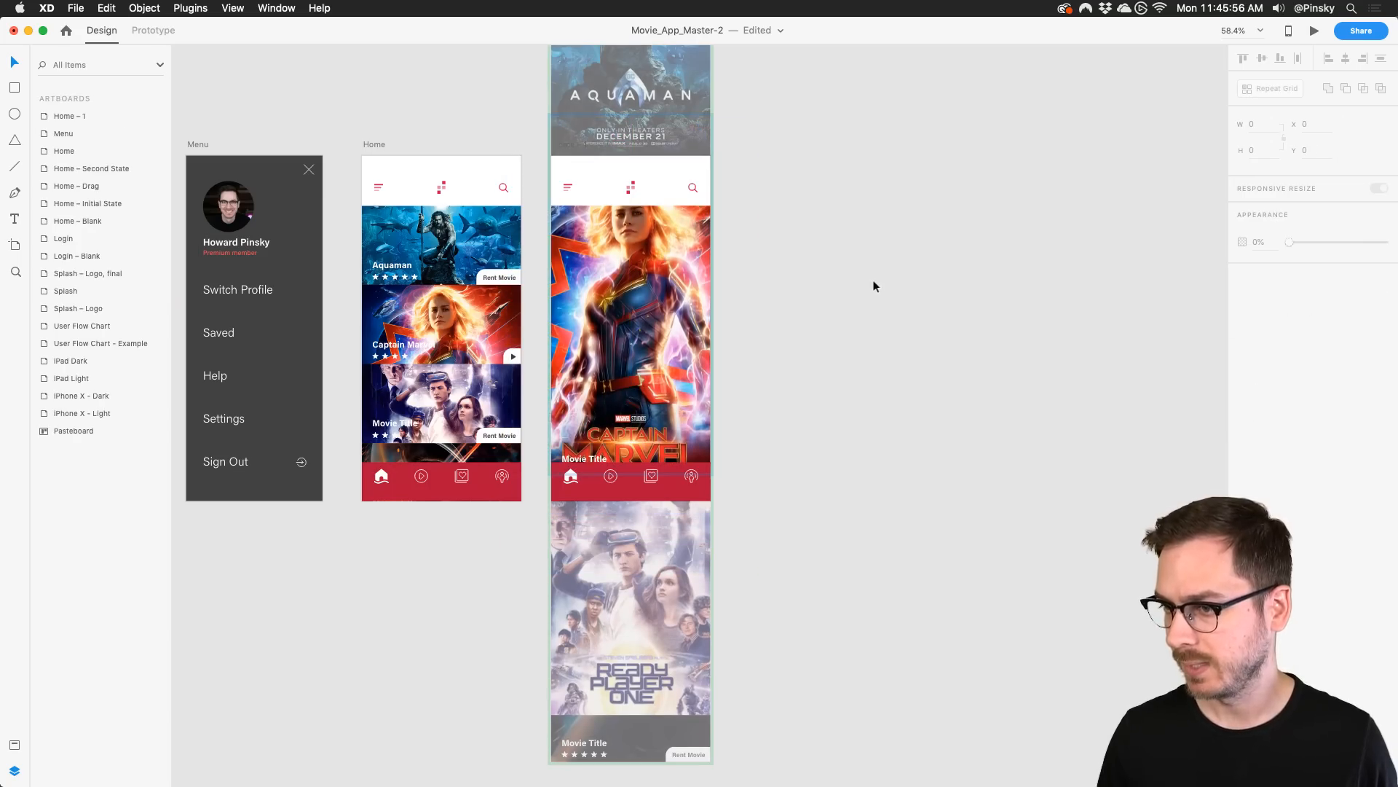
# Move the movie titles inside the repeat grid down so "Captain Marvel" sits over the lower part of its poster
pyautogui.doubleClick(635, 321)
pyautogui.click(586, 457)
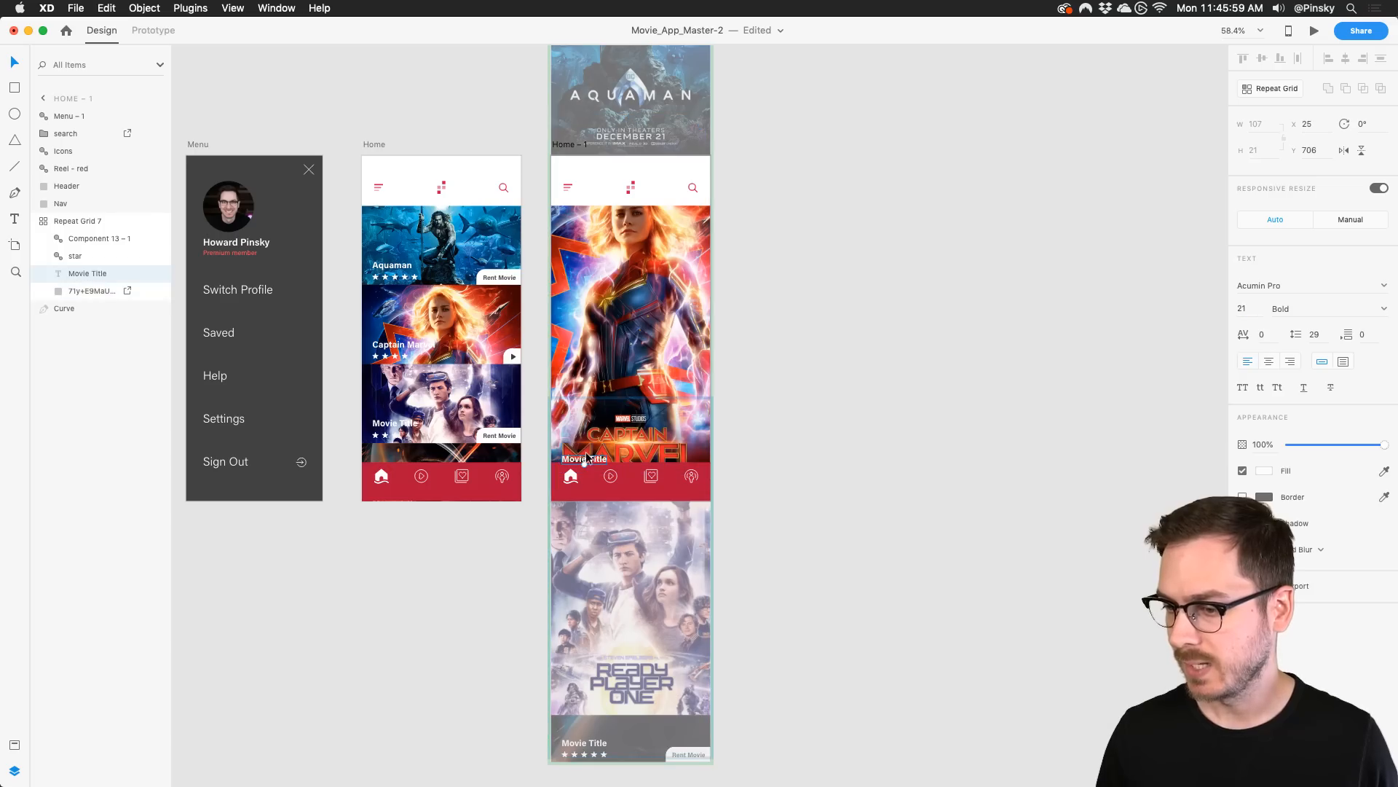
pyautogui.doubleClick(587, 455)
pyautogui.moveTo(601, 457); pyautogui.dragTo(591, 533)
pyautogui.moveTo(598, 254); pyautogui.dragTo(597, 404)
# Move the Captain Marvel star rating down to Y 599, directly beneath the movie title
pyautogui.click(75, 256)
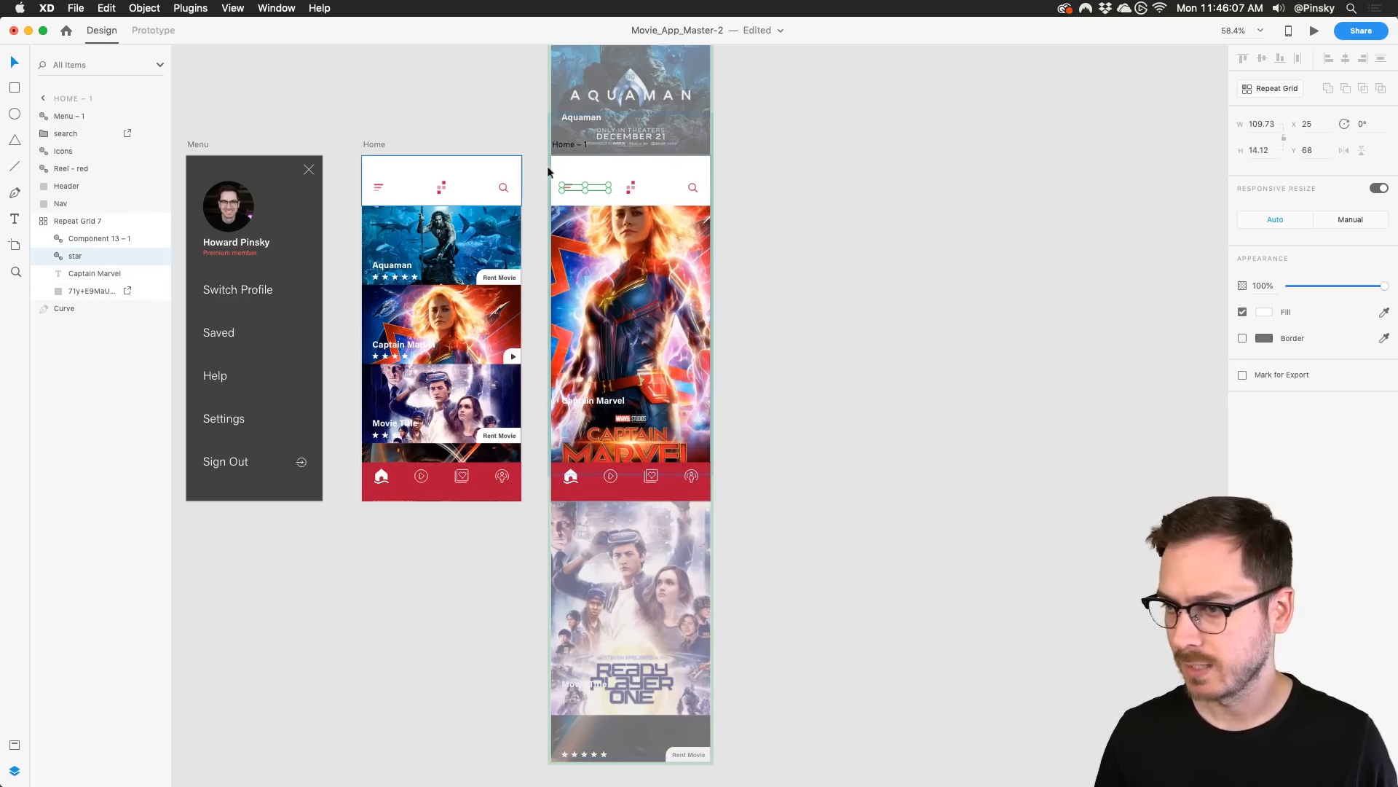
pyautogui.hotkey('shift', 'Down')
pyautogui.hotkey('shift', 'Down')
pyautogui.hotkey('shift', 'Down')
pyautogui.hotkey('shift', 'Down')
pyautogui.hotkey('shift', 'Down')
pyautogui.hotkey('shift', 'Down')
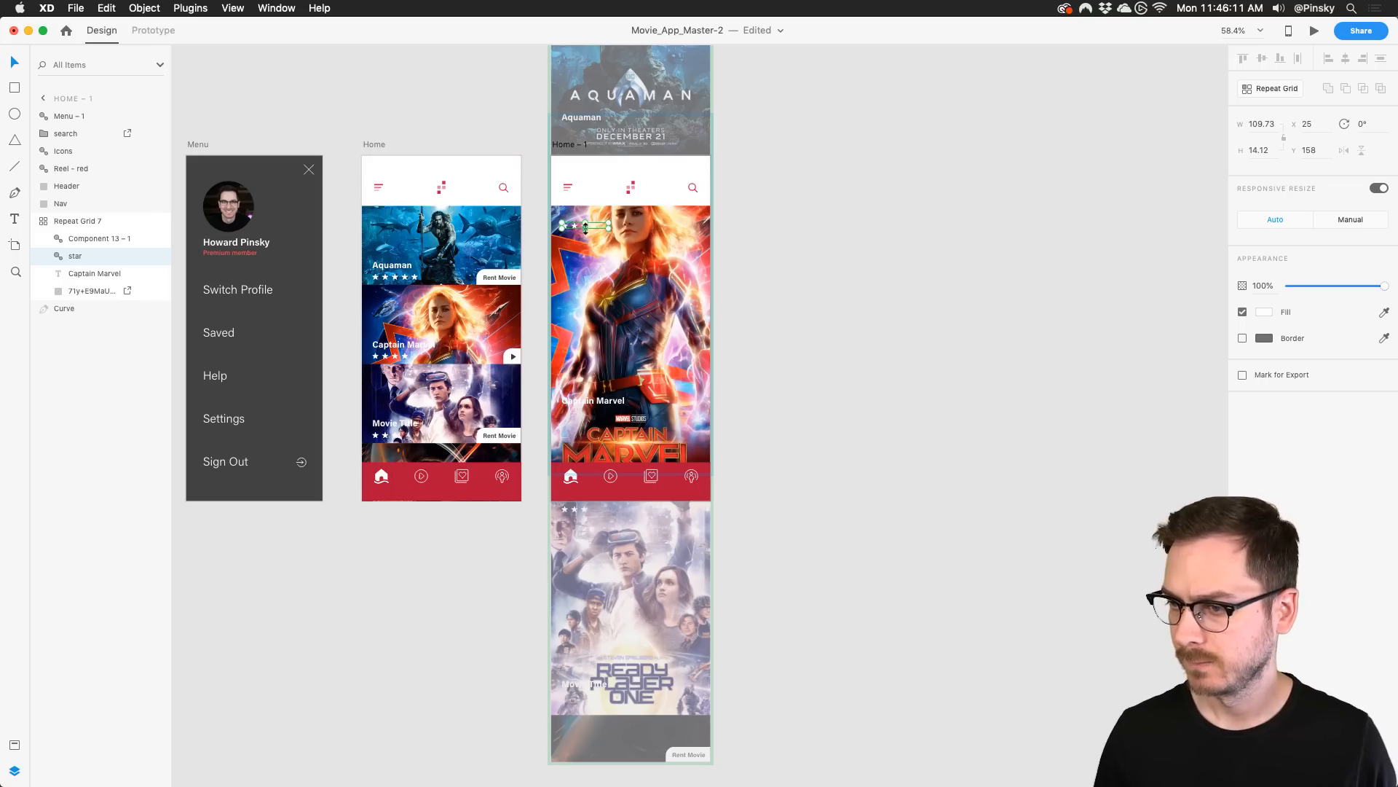
pyautogui.moveTo(584, 227); pyautogui.dragTo(585, 413)
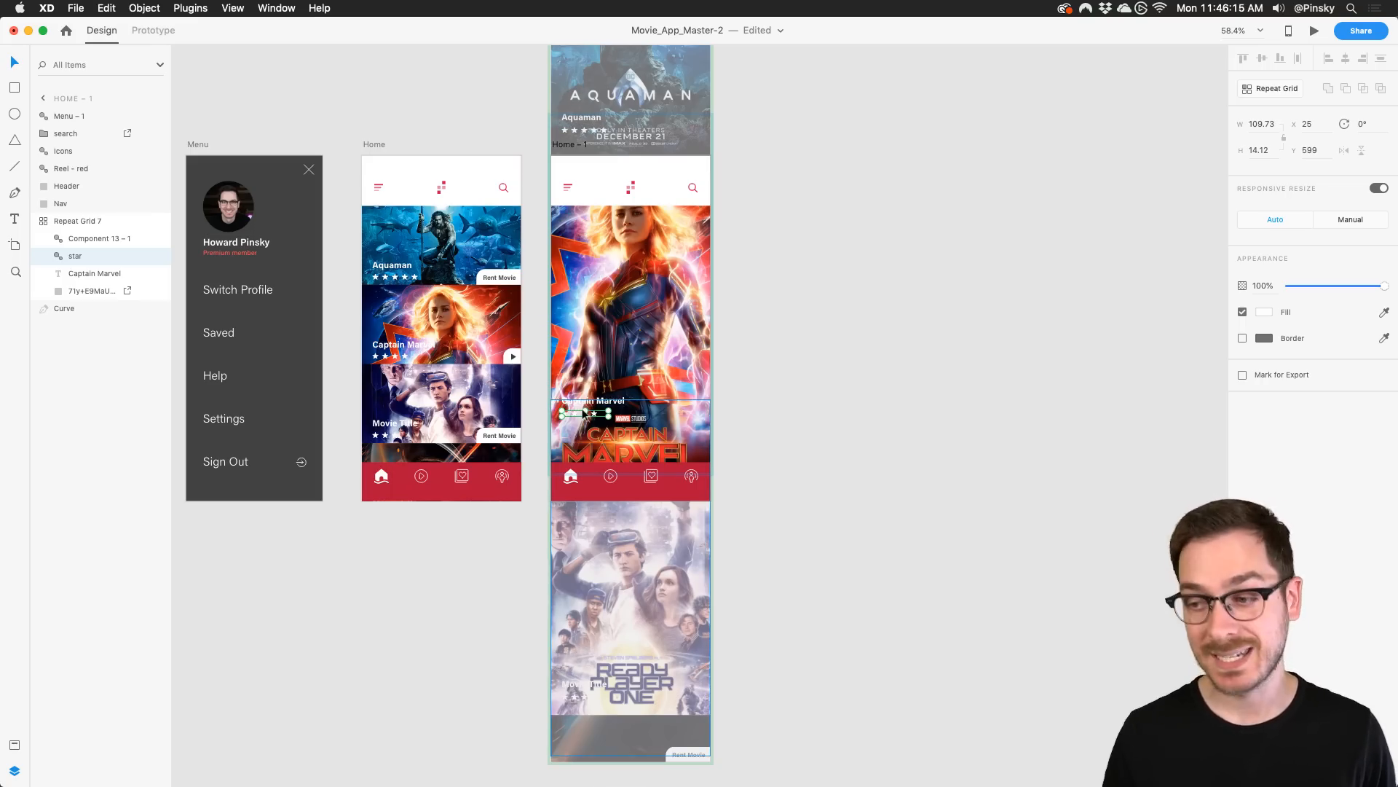
# Draw a full-width rectangle about 378 by 201 over the poster's lower part, ending at the navigation bar, and remove its border
pyautogui.scroll(5, 585, 413)
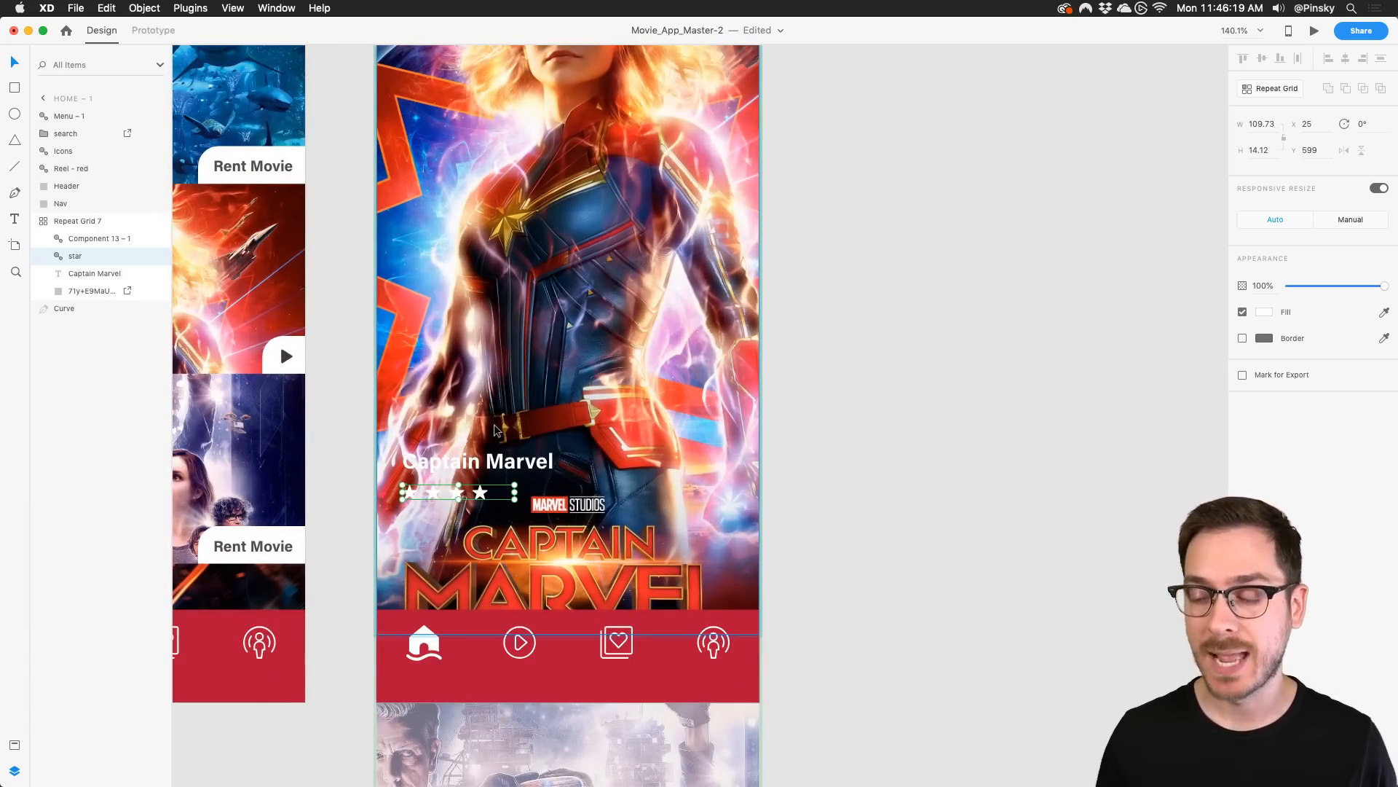
pyautogui.click(81, 221)
pyautogui.click(14, 88)
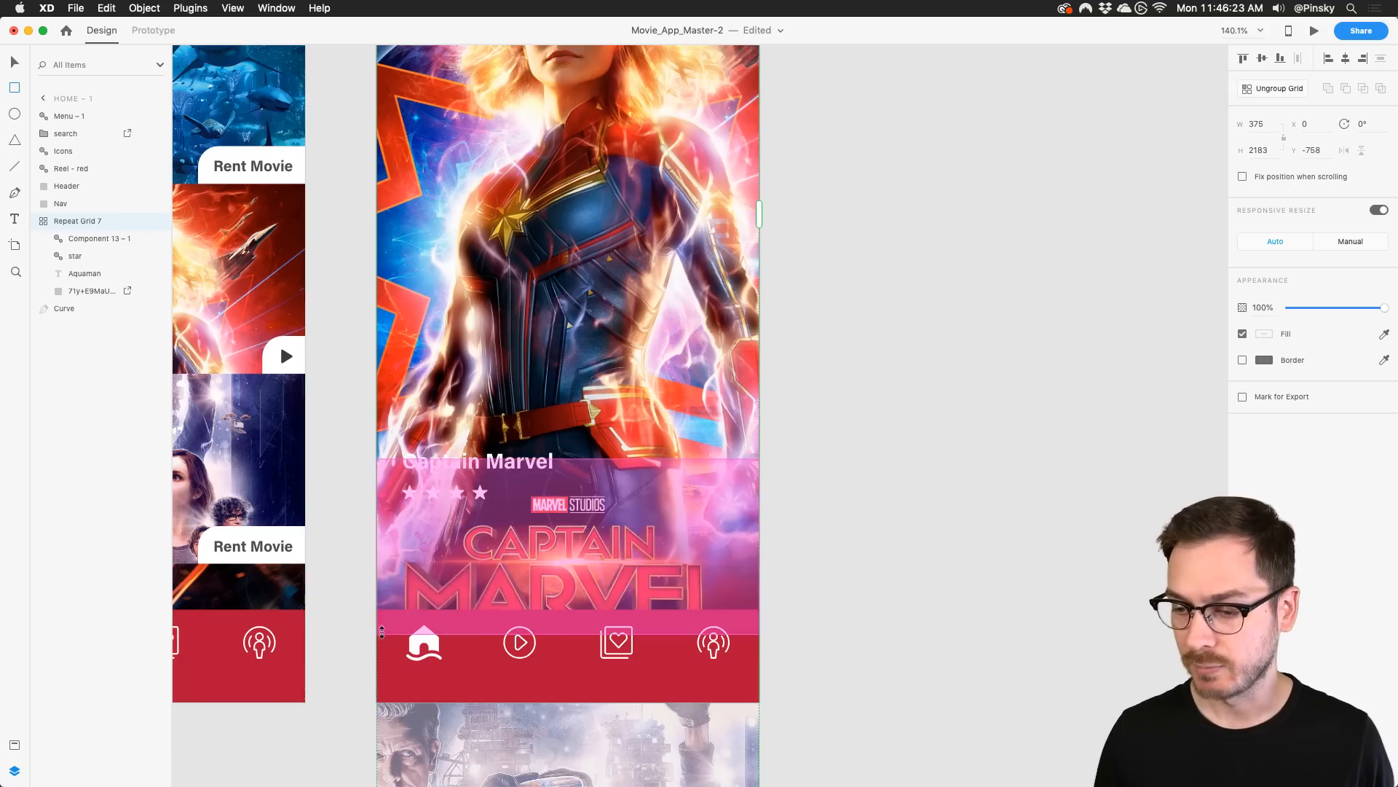
pyautogui.moveTo(374, 612)
pyautogui.mouseDown()
pyautogui.moveTo(718, 453)
pyautogui.moveTo(765, 422)
pyautogui.moveTo(761, 406)
pyautogui.mouseUp()
pyautogui.click(1243, 386)
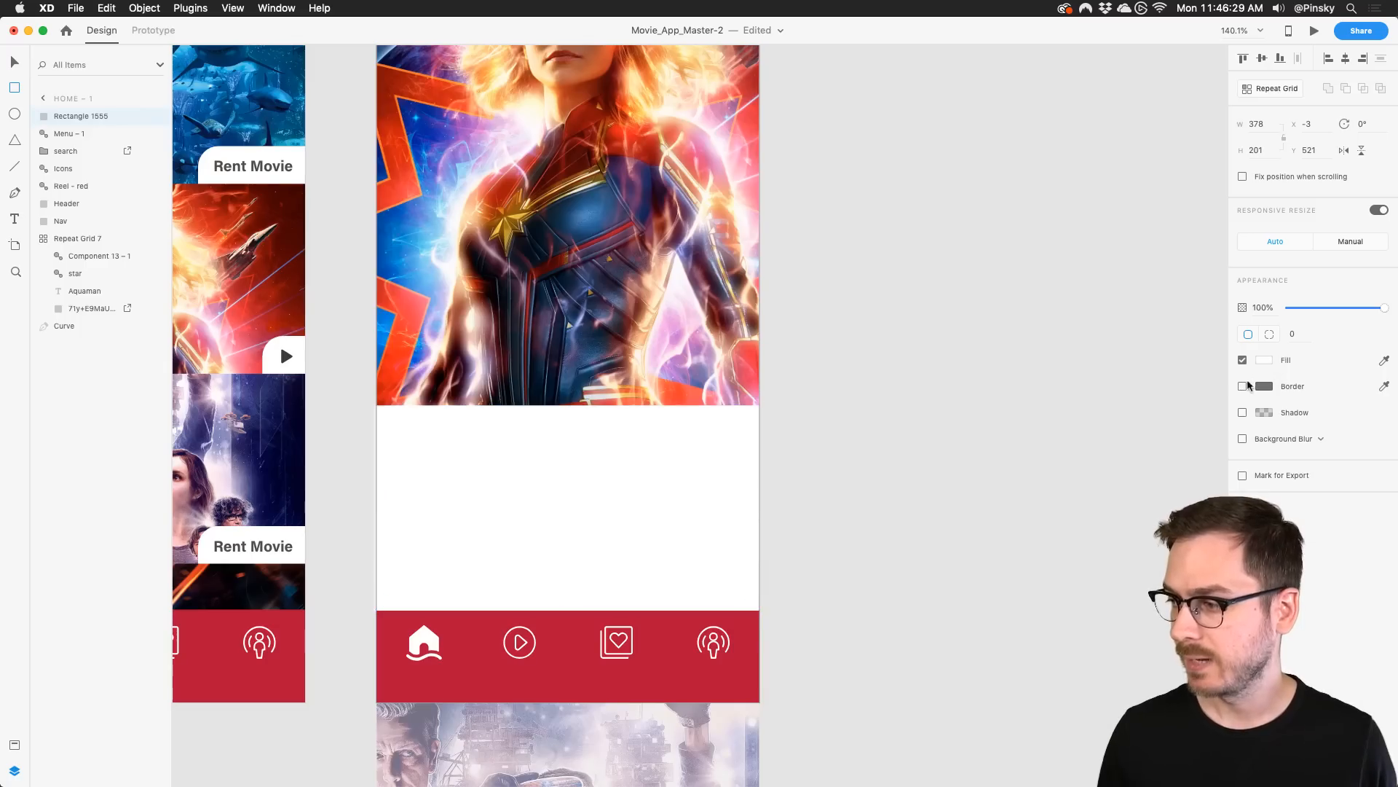
# Fill the rectangle with a vertical linear gradient from #000000 at 0% opacity to solid #000000 at the bottom
pyautogui.click(1264, 360)
pyautogui.click(1090, 273)
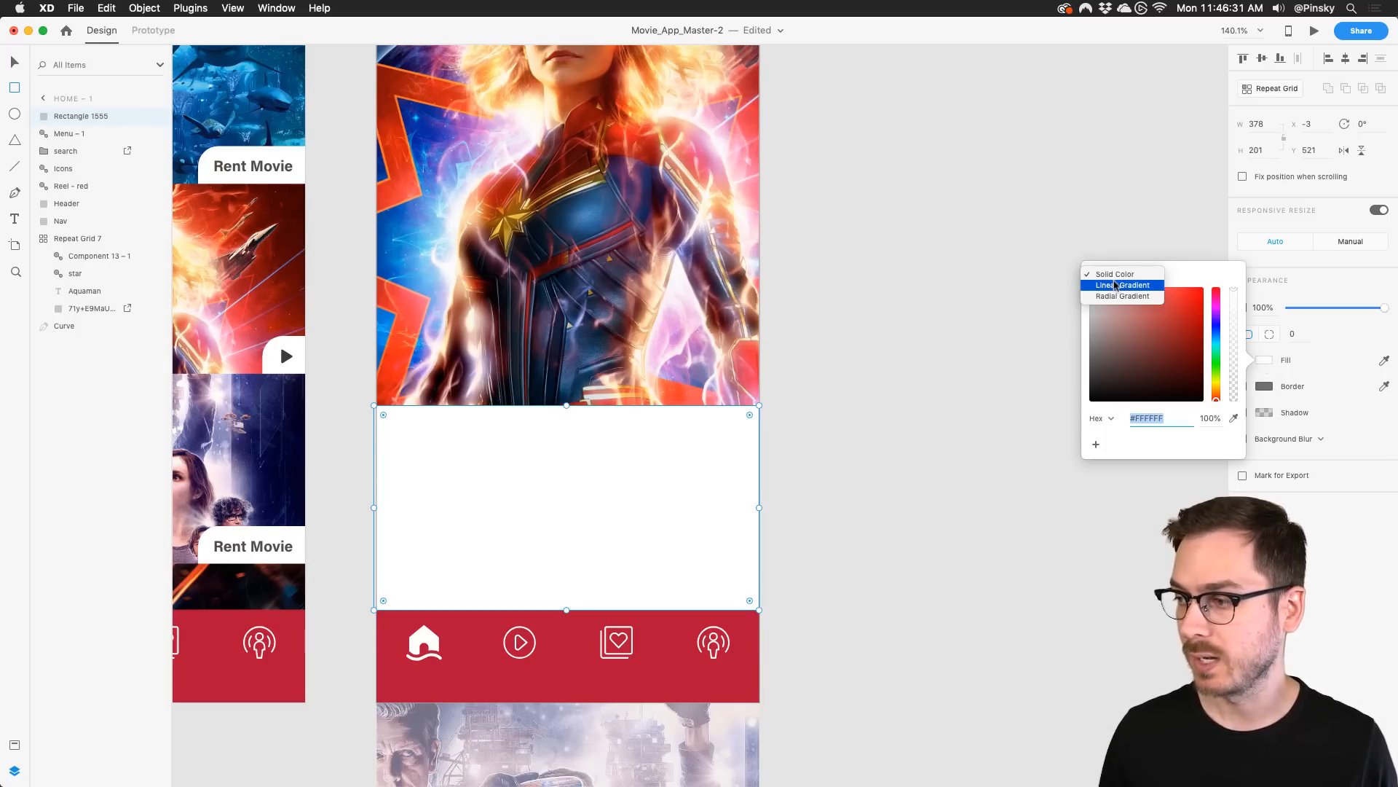
pyautogui.click(1107, 285)
pyautogui.click(1091, 282)
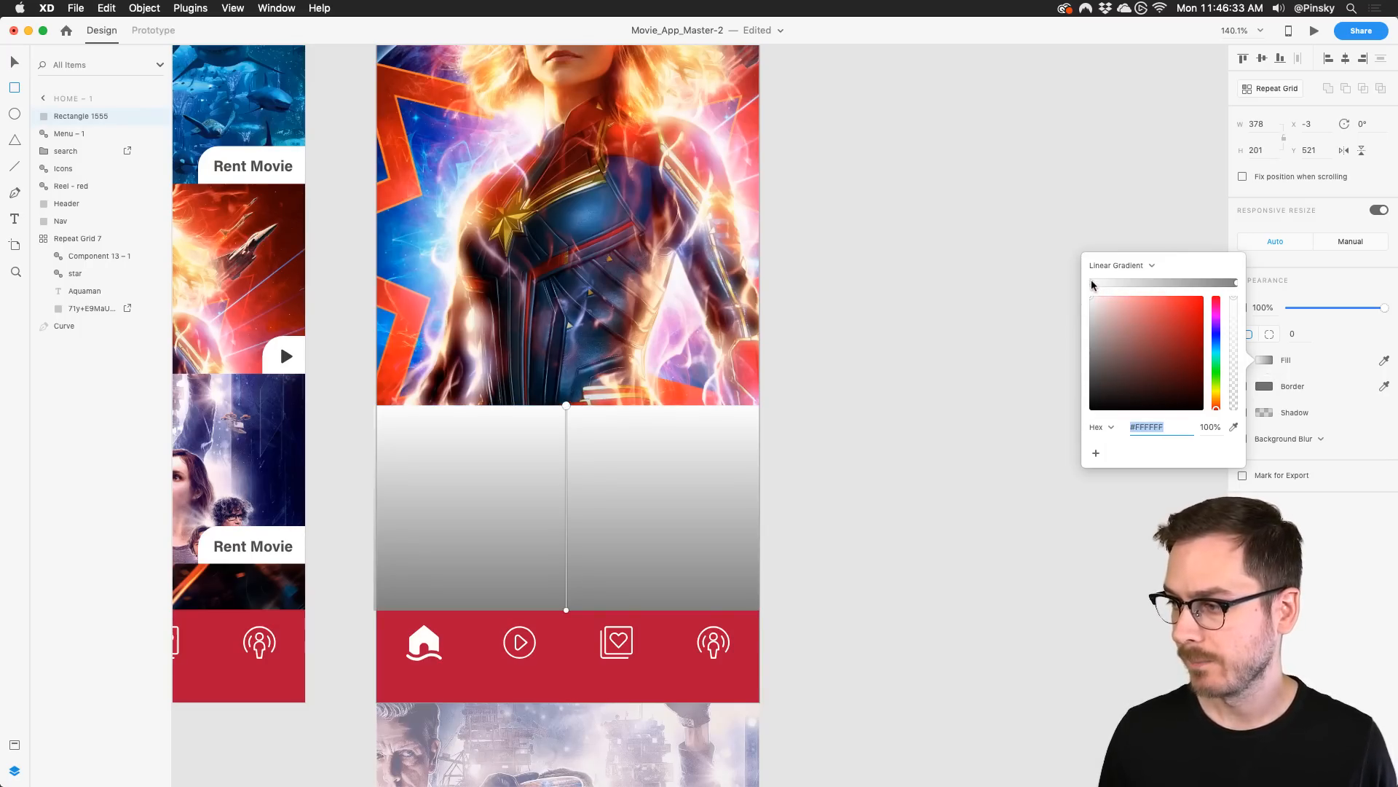
pyautogui.moveTo(1102, 310); pyautogui.dragTo(1054, 493)
pyautogui.moveTo(1233, 373); pyautogui.dragTo(1234, 454)
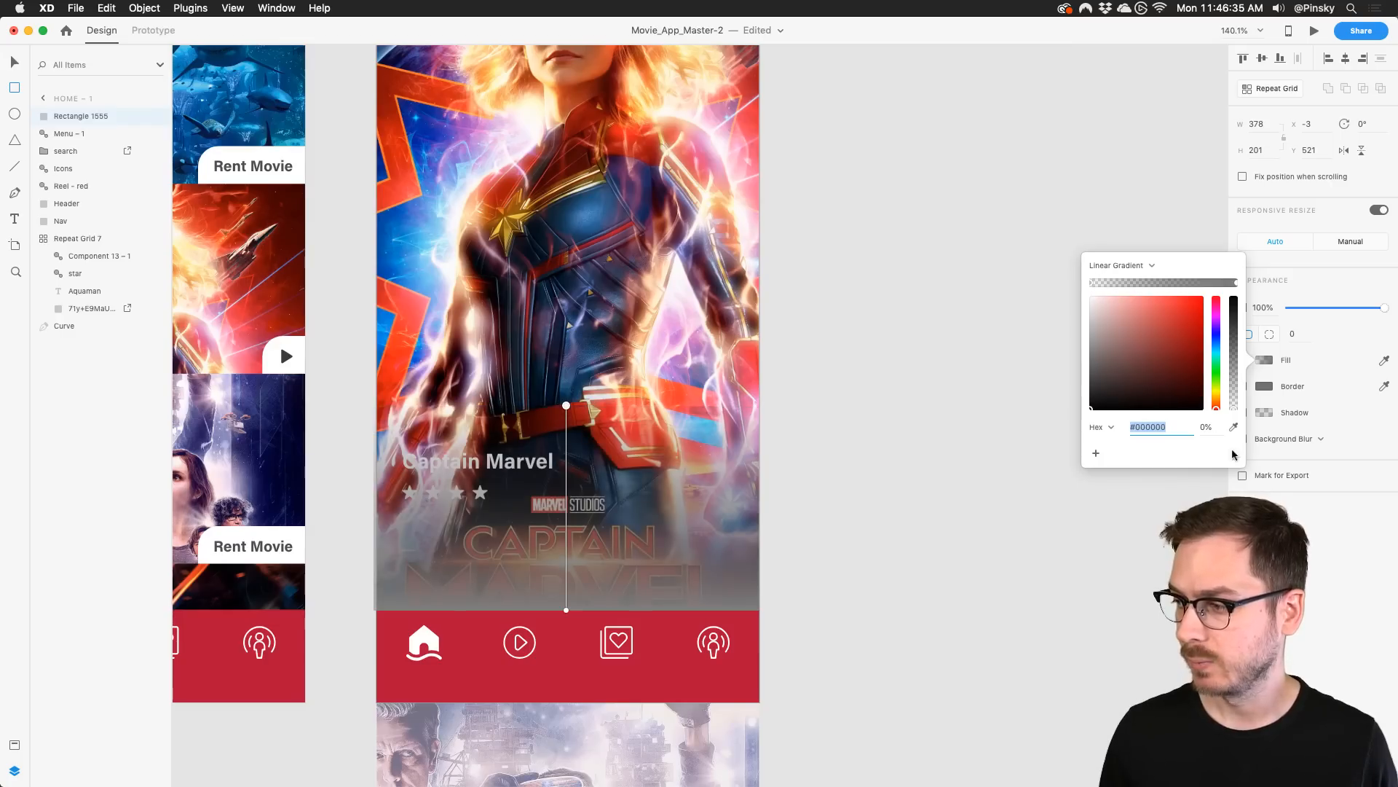
pyautogui.click(1237, 283)
pyautogui.moveTo(1189, 328); pyautogui.dragTo(1058, 457)
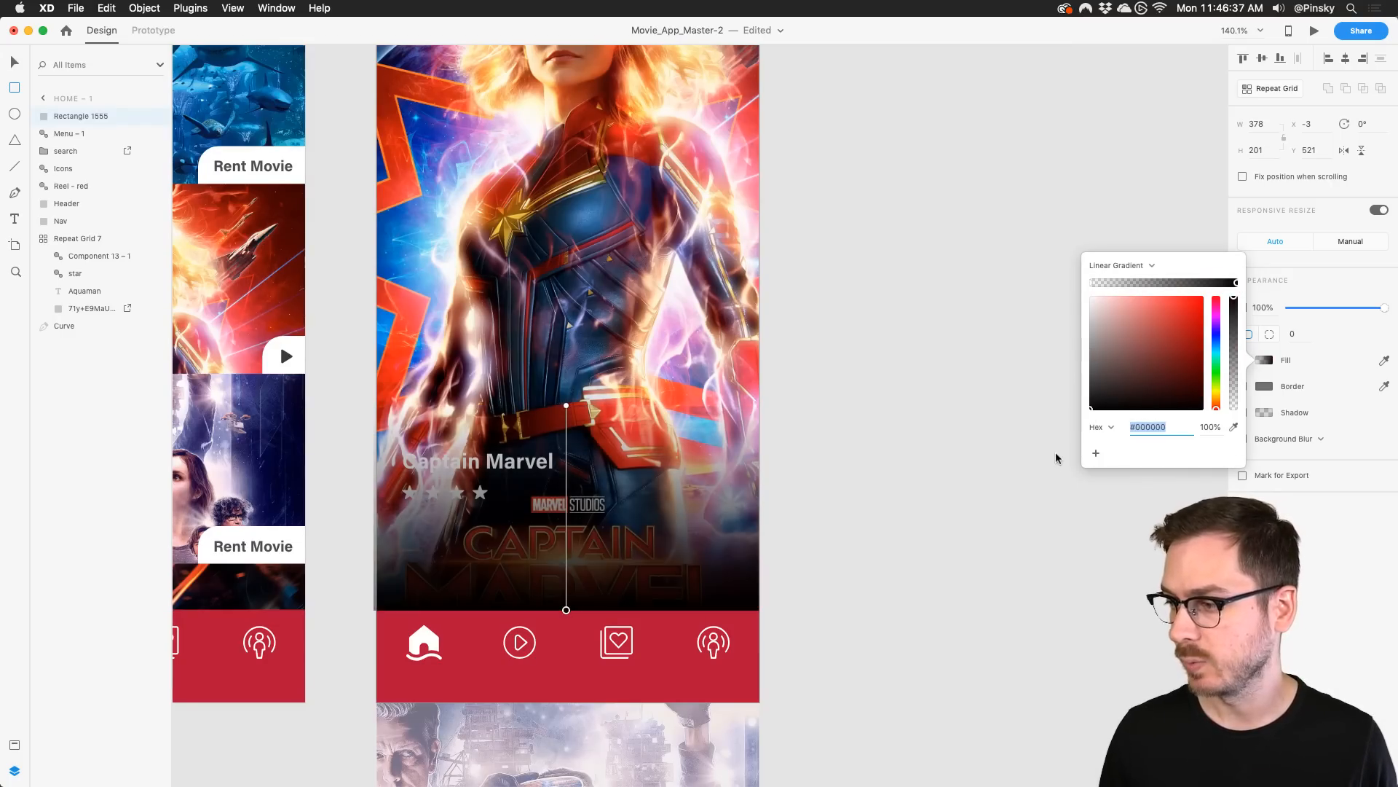
pyautogui.click(1324, 562)
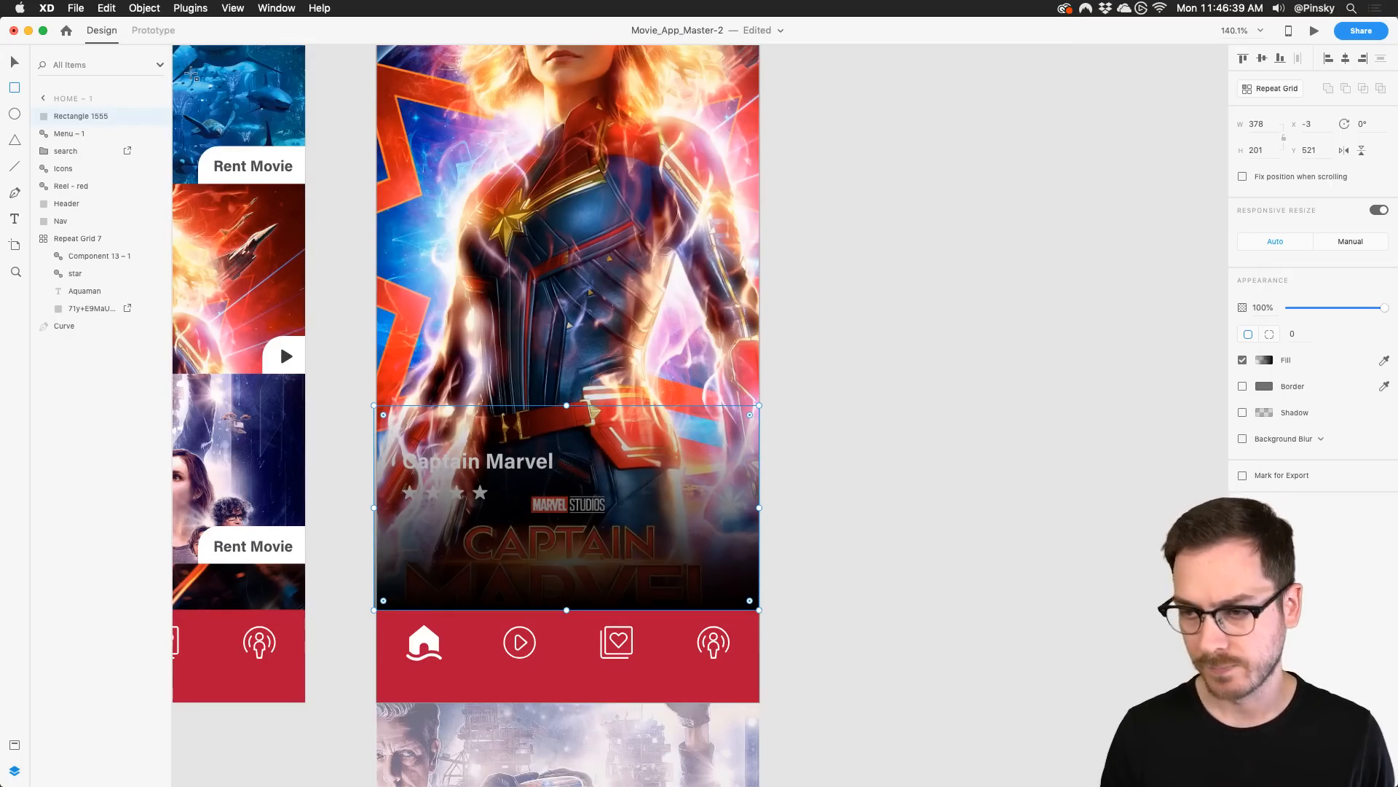
# Send the gradient rectangle backward in the stacking order until it sits directly above the repeat grid
pyautogui.press('super+bracketleft')
pyautogui.press('super+bracketleft')
pyautogui.press('super+bracketleft')
pyautogui.press('super+bracketleft')
pyautogui.press('super+bracketleft')
pyautogui.press('super+bracketleft')
pyautogui.press('super+bracketleft')
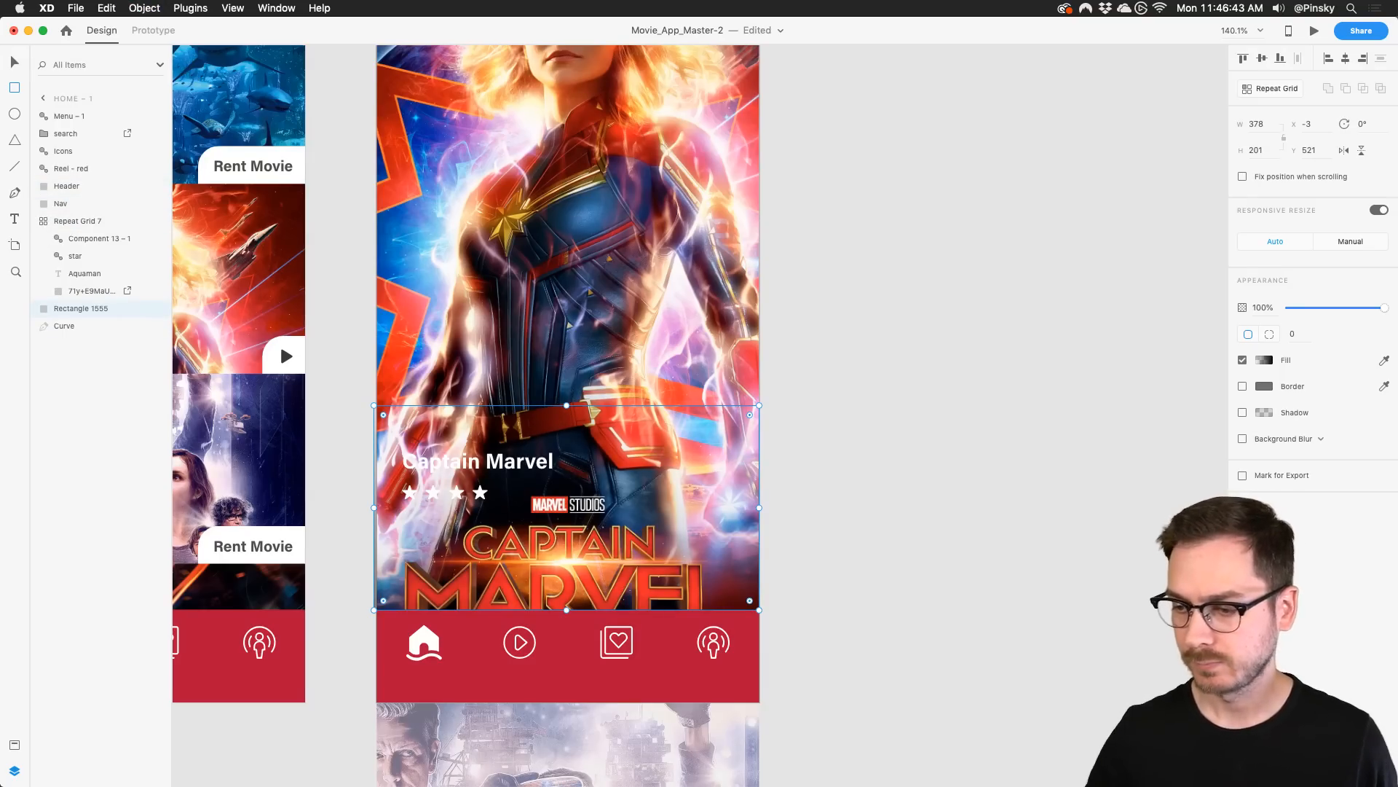
pyautogui.press('super+bracketright')
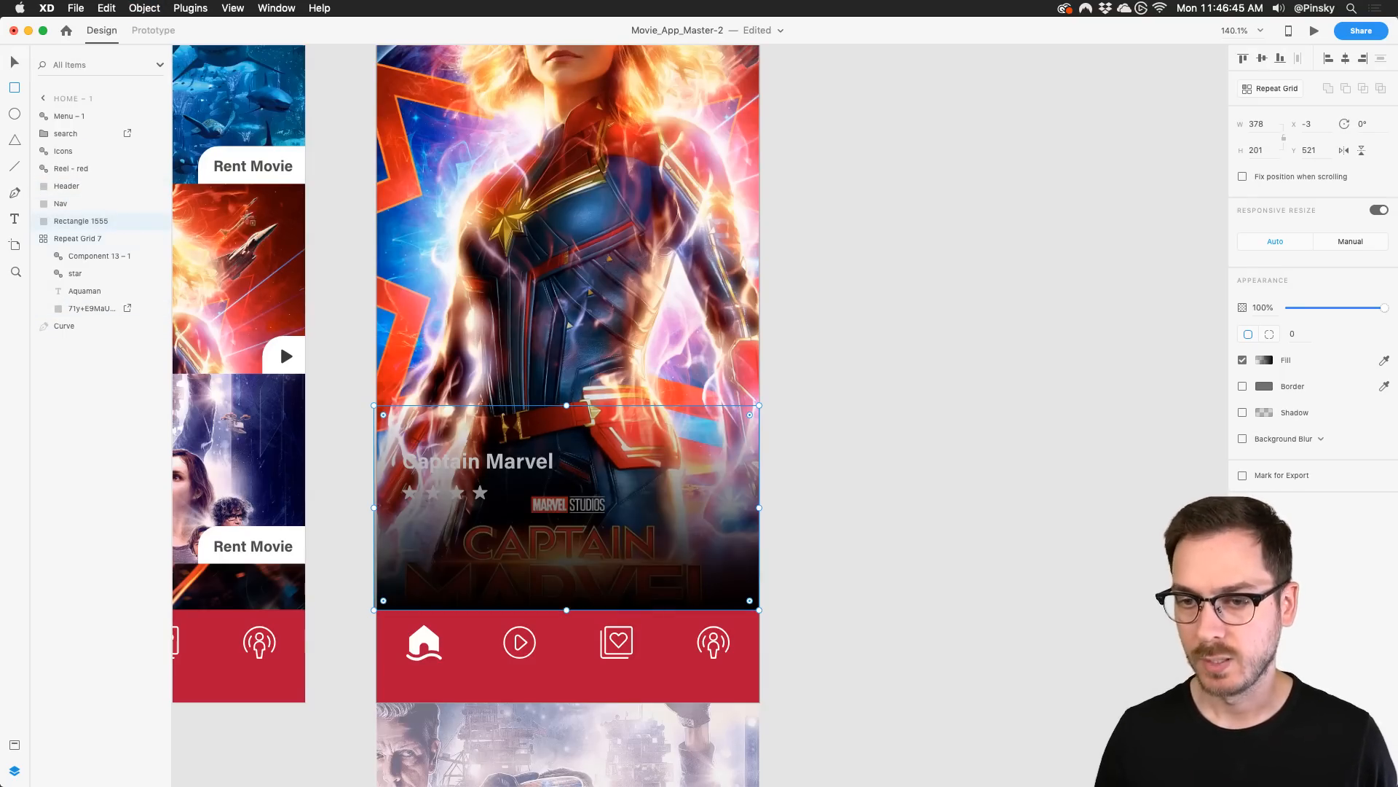
# Try to cut the gradient rectangle on Home – 1, paste it back and send it backward in the stacking order
pyautogui.press('super+x')
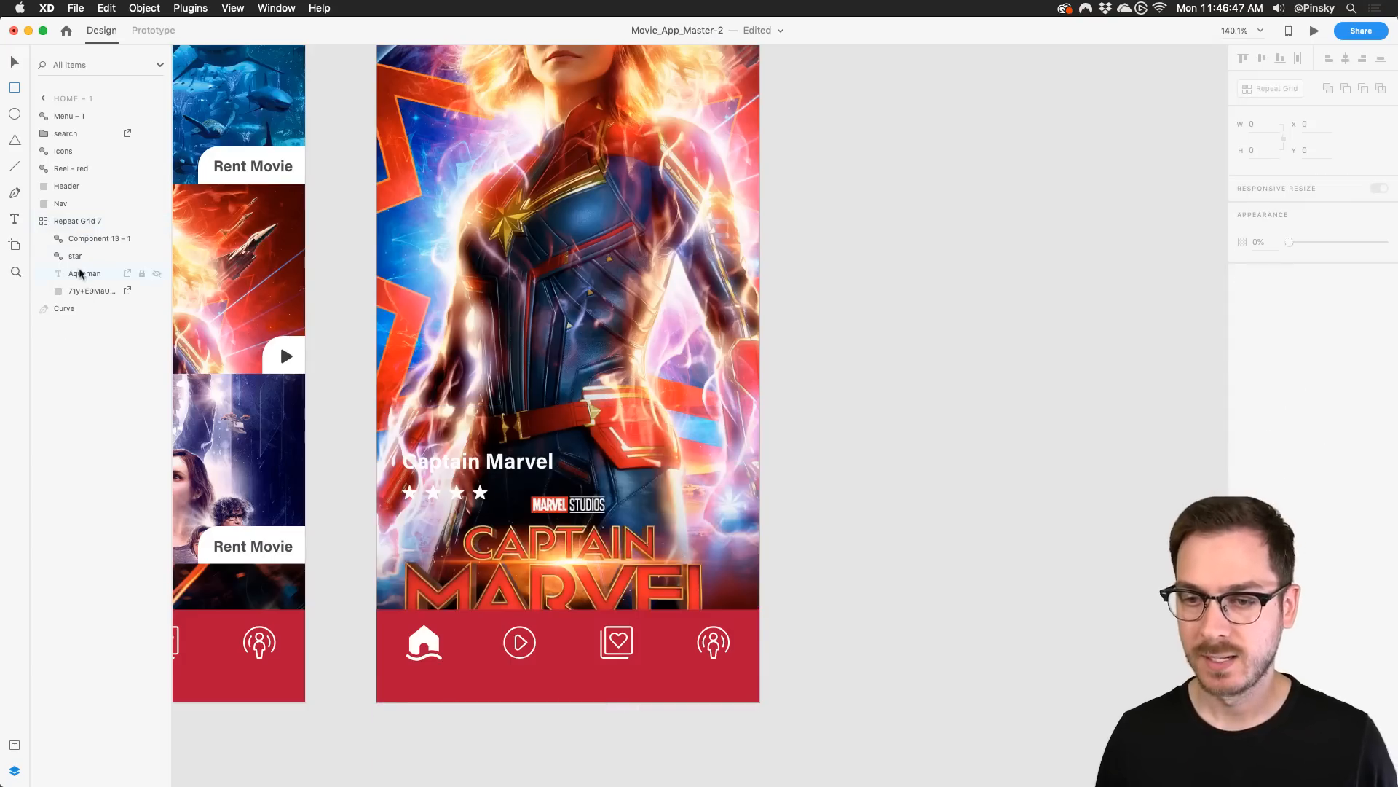
pyautogui.press('super+v')
pyautogui.press('super+bracketleft')
pyautogui.press('super+bracketleft')
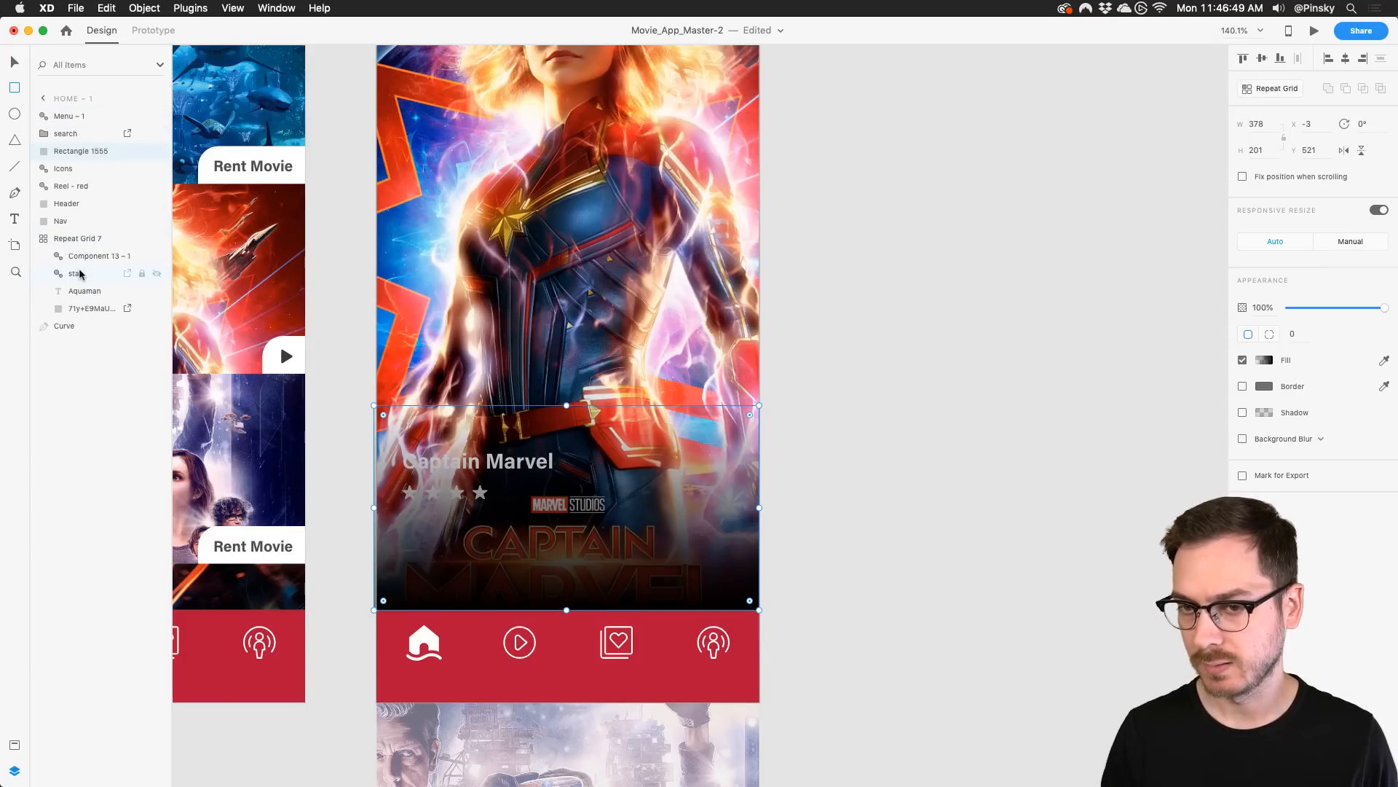
pyautogui.press('super+z')
pyautogui.press('super+z')
# Cut the gradient rectangle from Home – 1 and try to paste it inside the repeat grid's movie title layers
pyautogui.press('super+x')
pyautogui.click(92, 274)
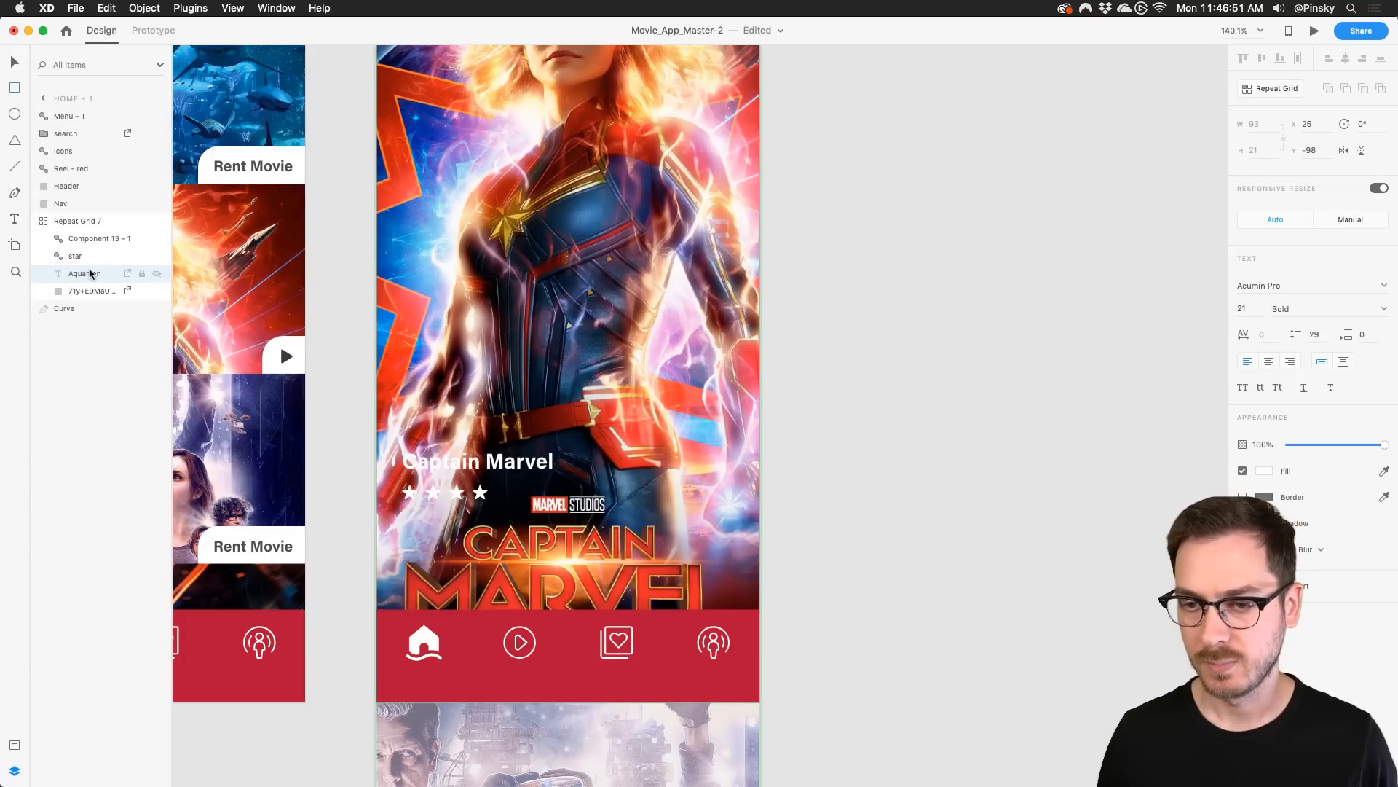
pyautogui.press('super+v')
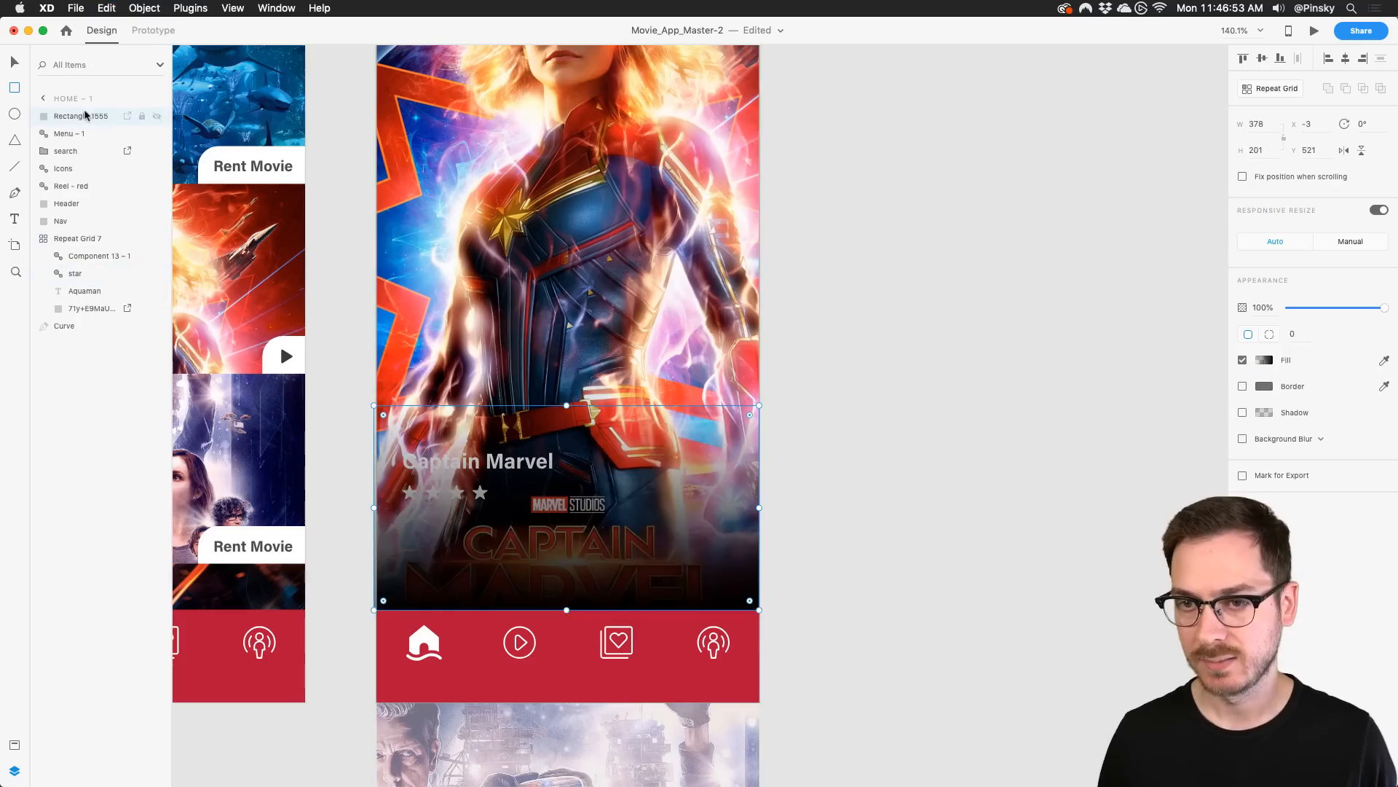
pyautogui.press('super+z')
# Try to draw a rectangle about 375 by 194 inside the repeat grid over the poster's lower part
pyautogui.click(73, 260)
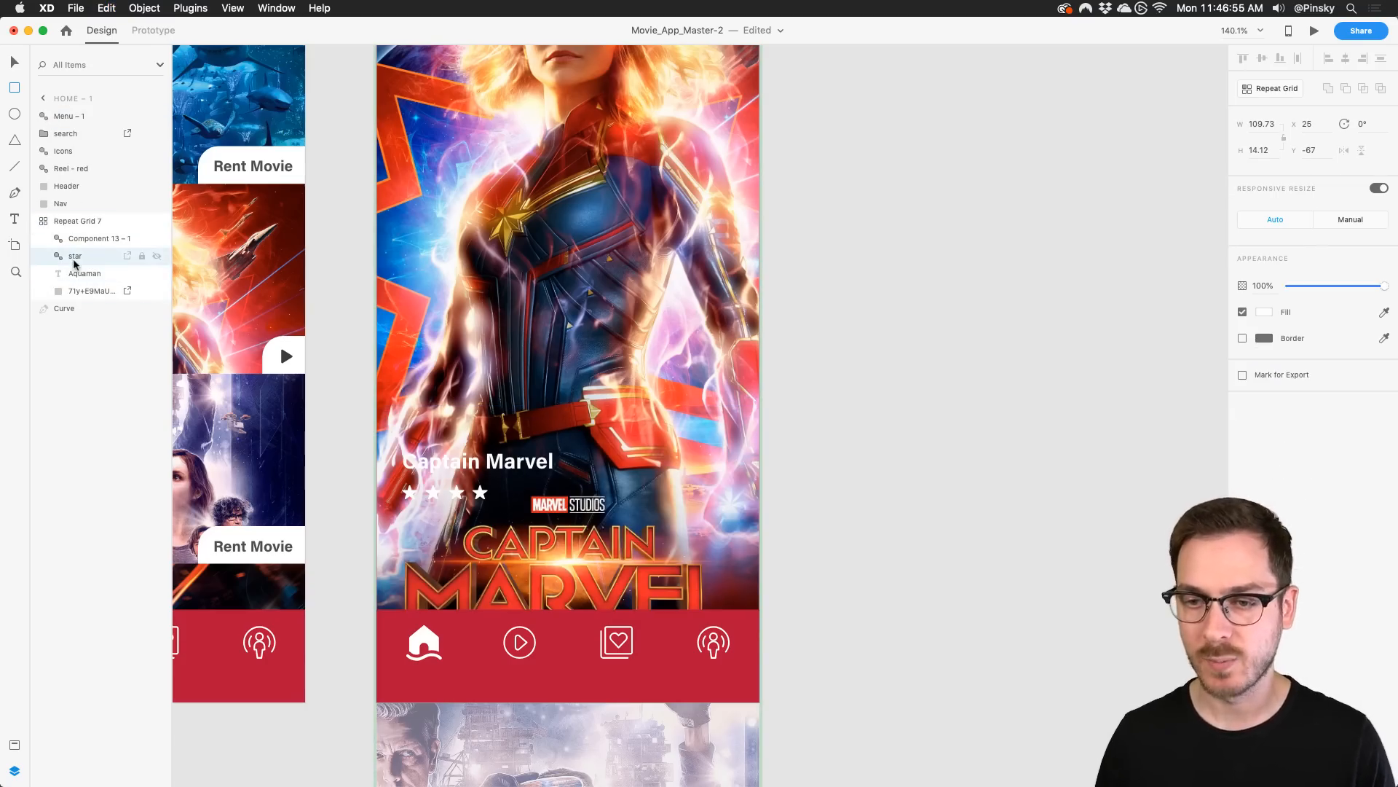
pyautogui.click(96, 278)
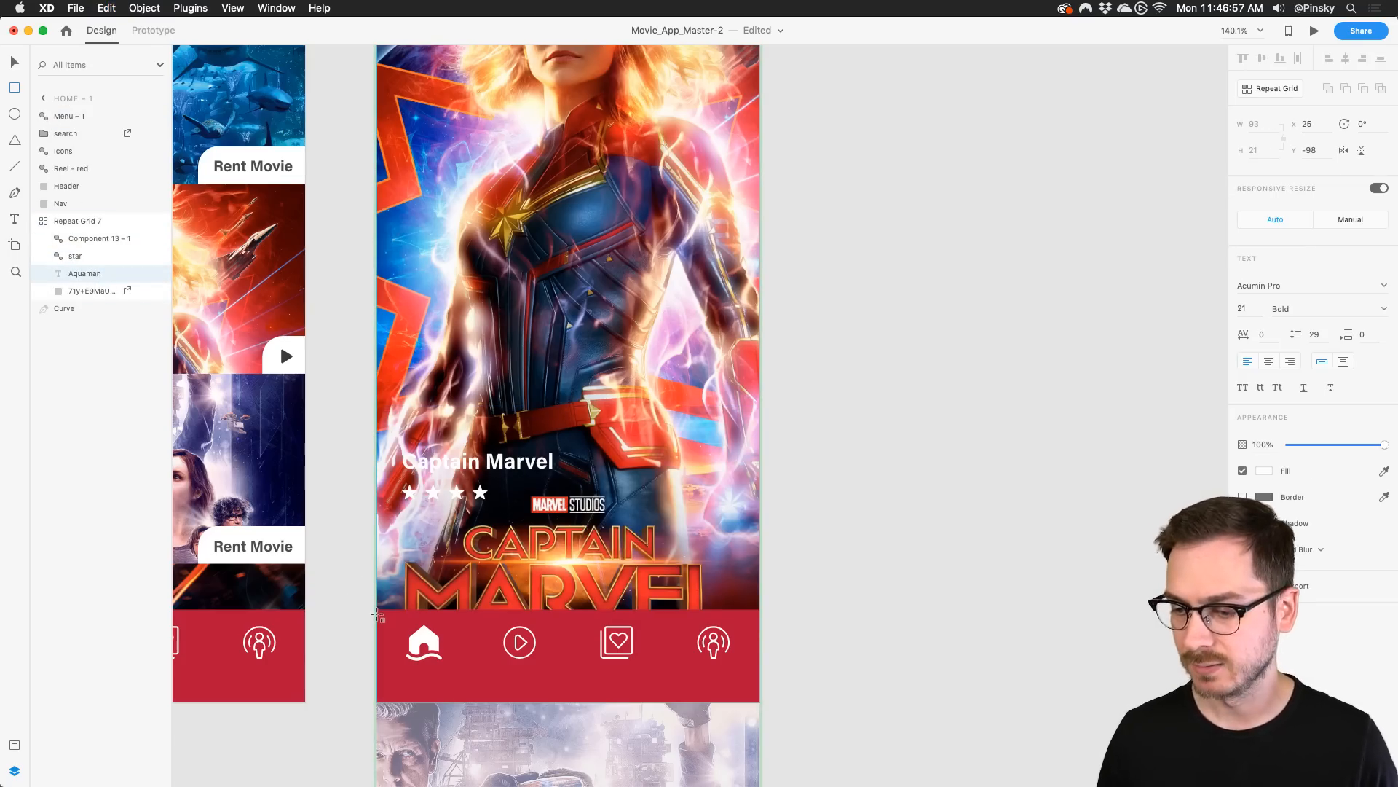
pyautogui.press('super+v')
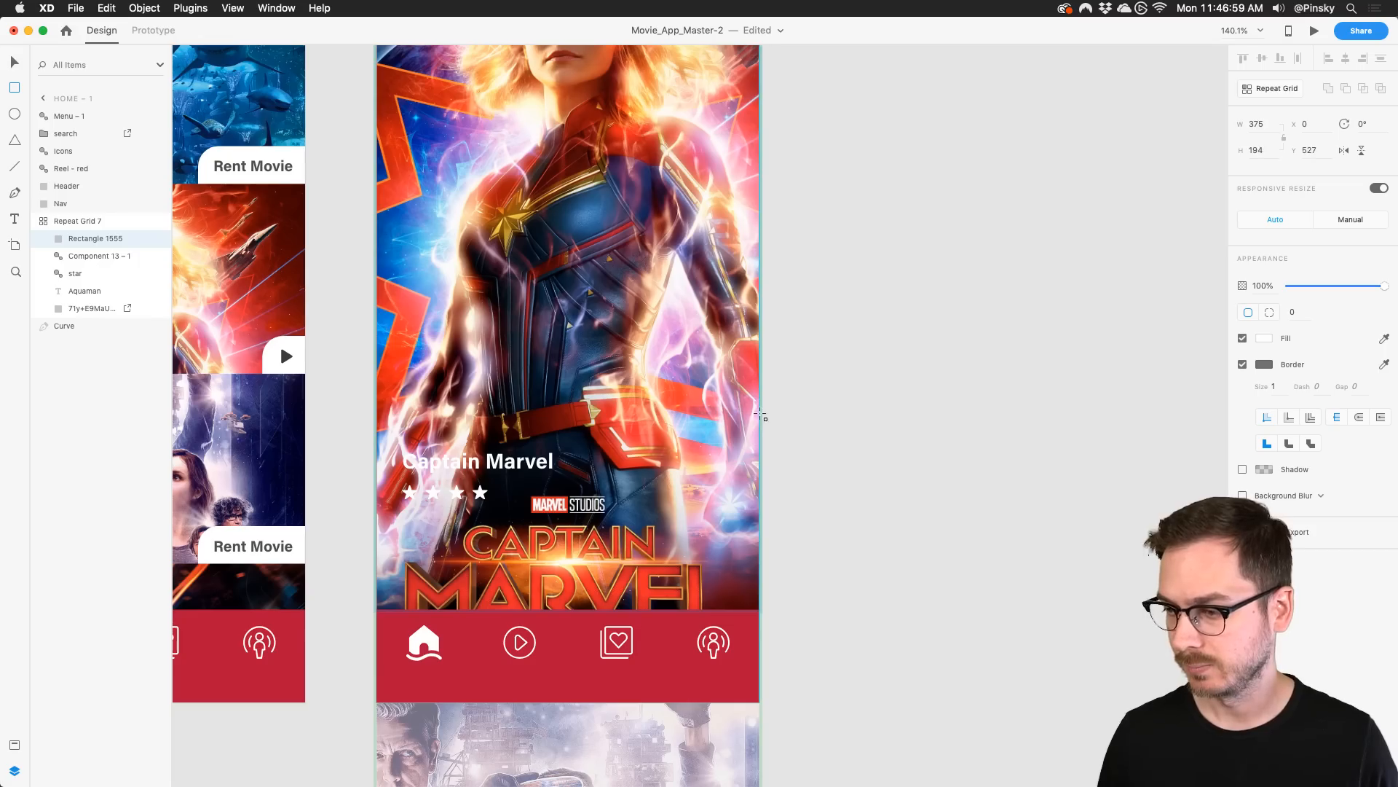
pyautogui.press('super+z')
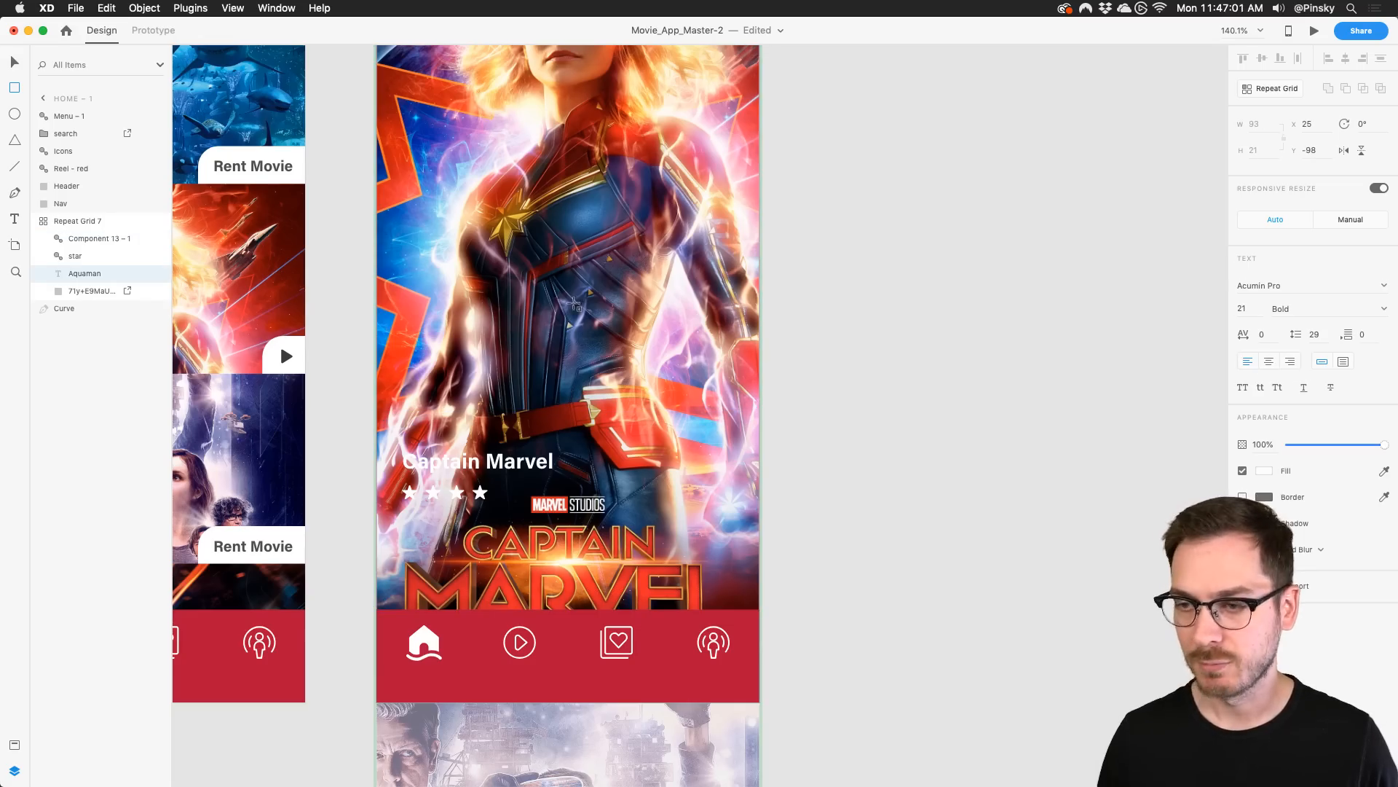
# Link the Captain Marvel banner image on Home to Home – 1 with a Tap trigger, Auto-Animate, Snap easing and 0.3 s duration
pyautogui.press('v')
pyautogui.hscroll(-1, 504, 237)
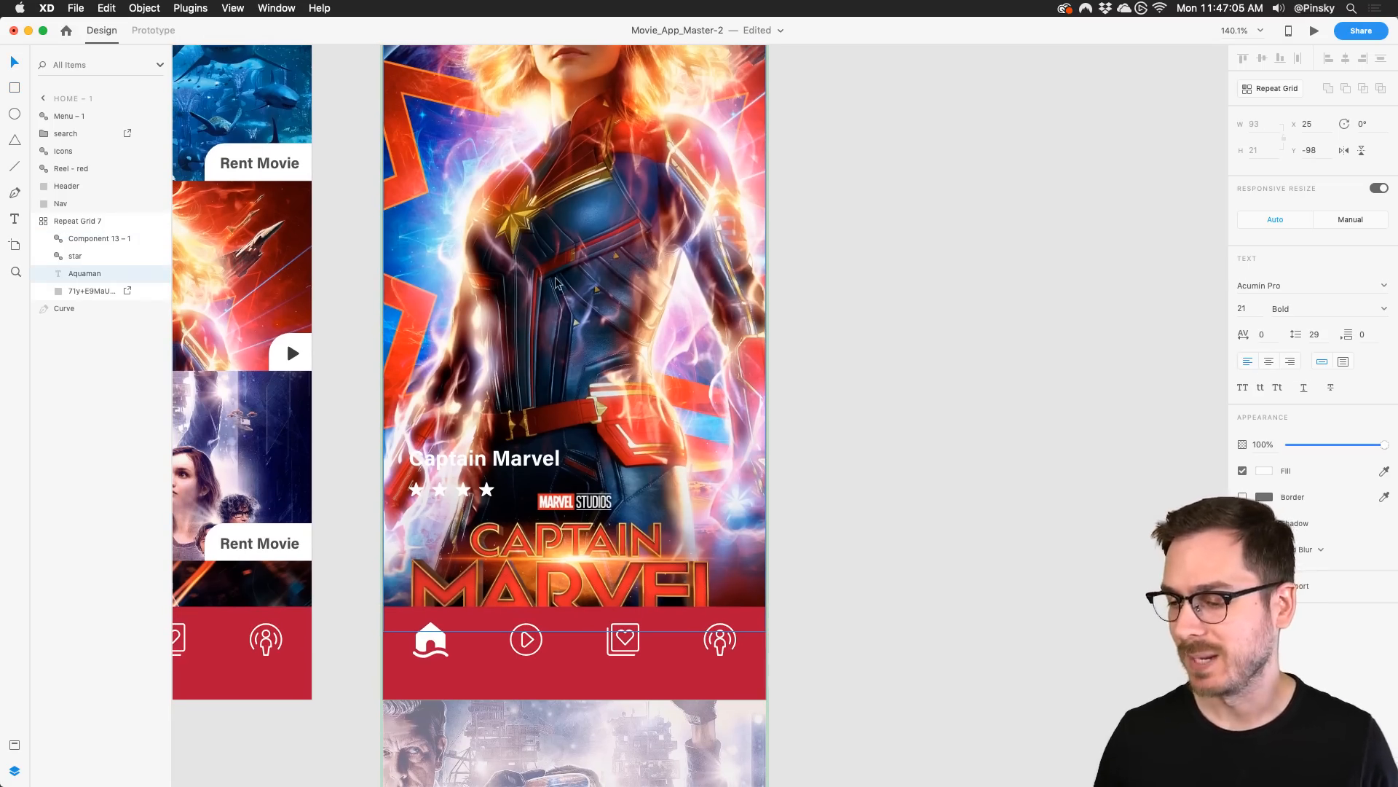
pyautogui.scroll(-5, 553, 277)
pyautogui.press('Escape')
pyautogui.press('Escape')
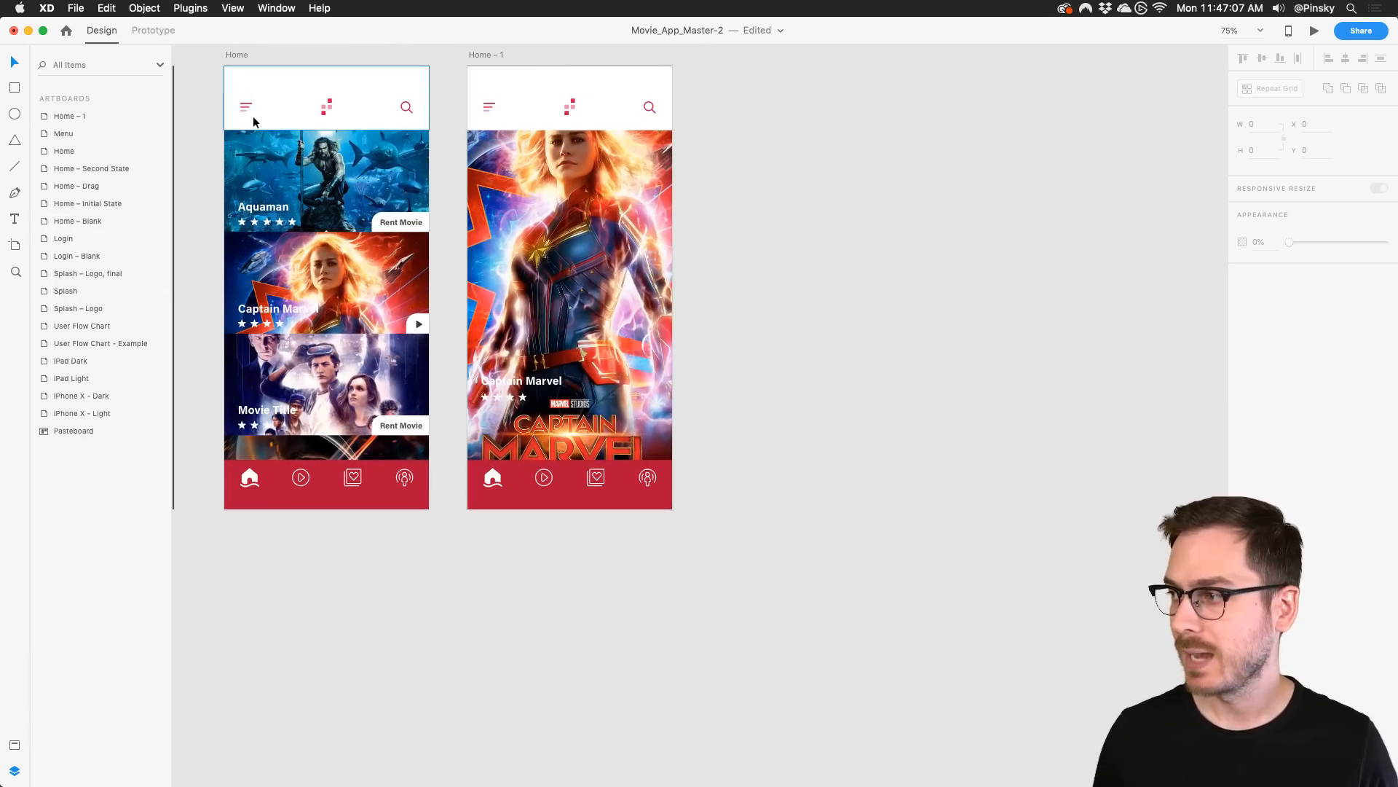
pyautogui.scroll(1, 252, 116)
pyautogui.click(311, 210)
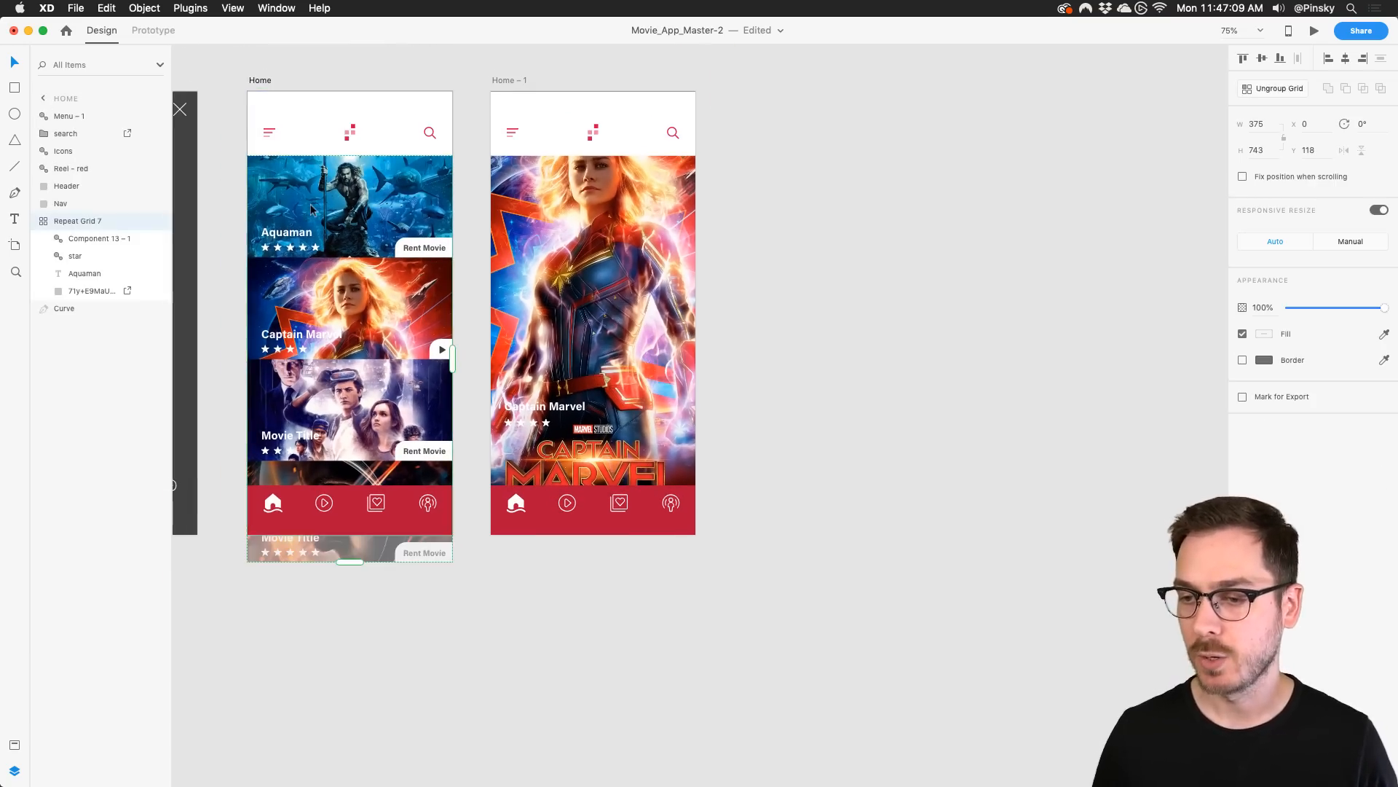
pyautogui.scroll(5, 311, 210)
pyautogui.click(153, 32)
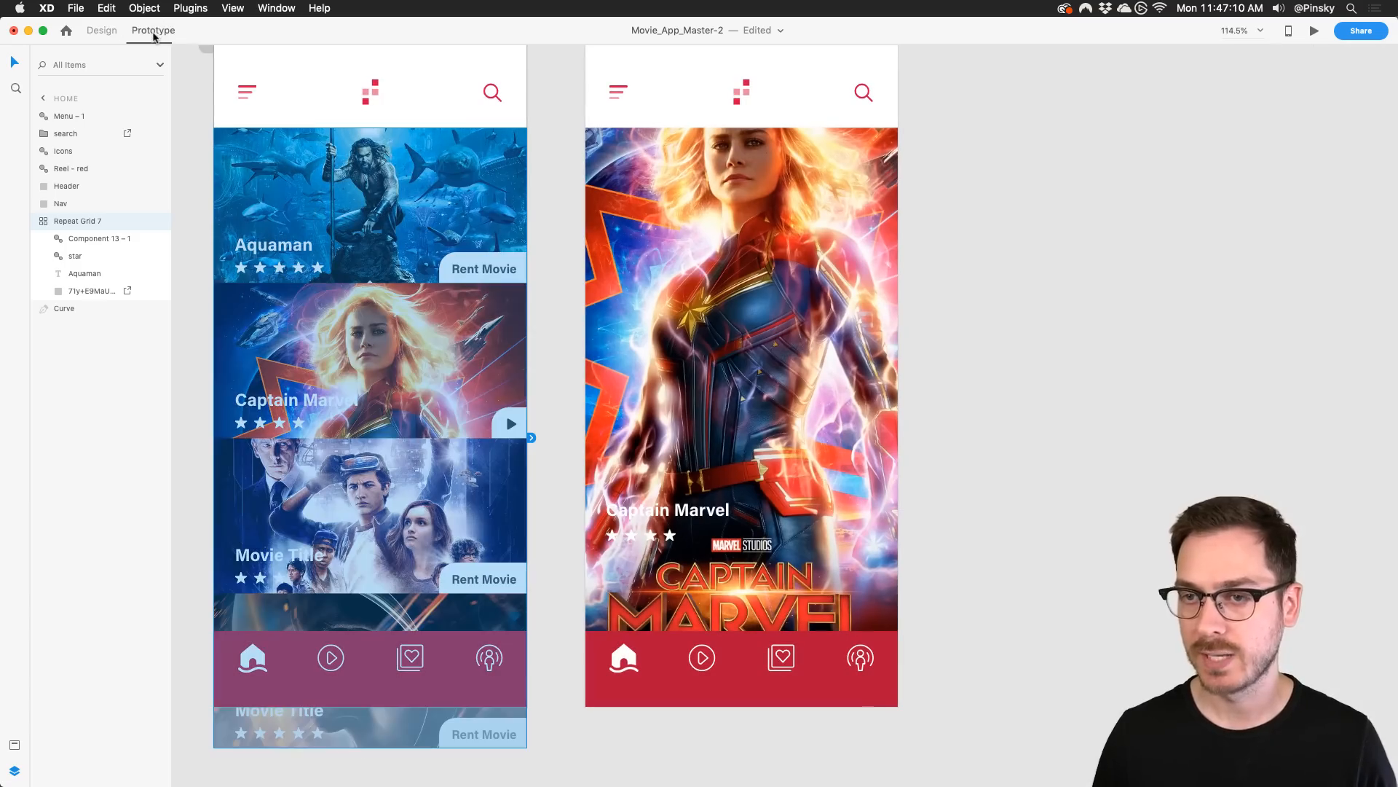
pyautogui.doubleClick(426, 381)
pyautogui.moveTo(531, 360); pyautogui.dragTo(663, 288)
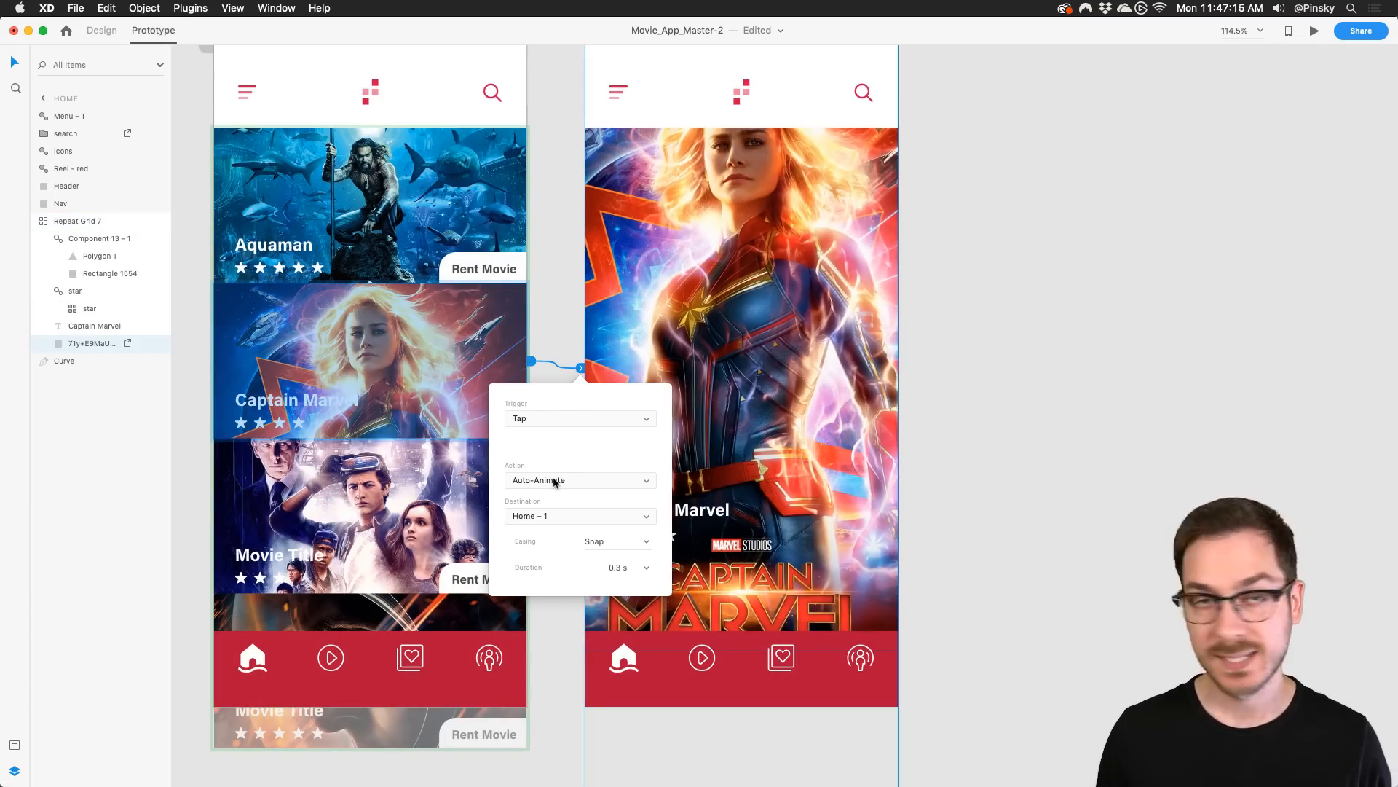
# Preview the prototype, test the tap on the Captain Marvel banner, and close the preview
pyautogui.click(1317, 32)
pyautogui.click(573, 382)
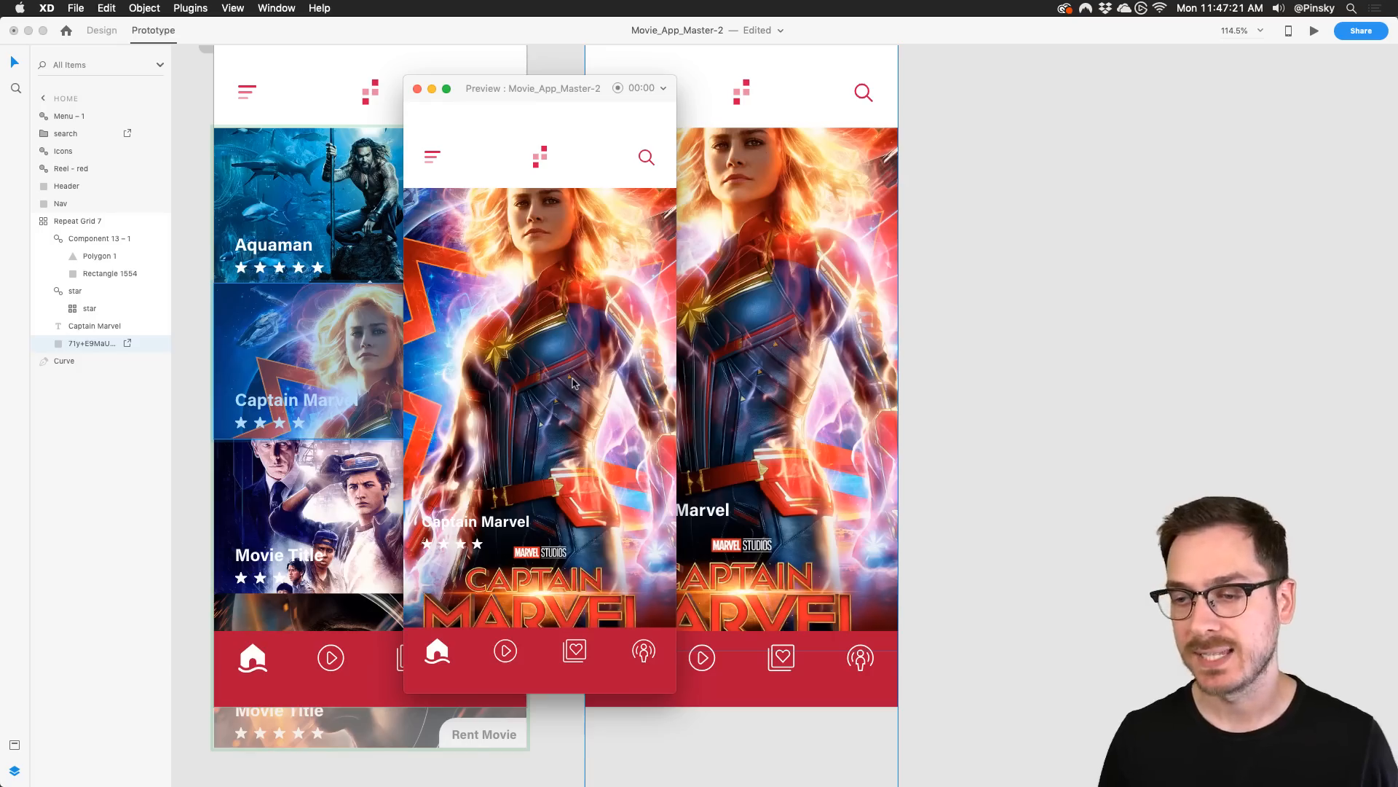
pyautogui.press('super+w')
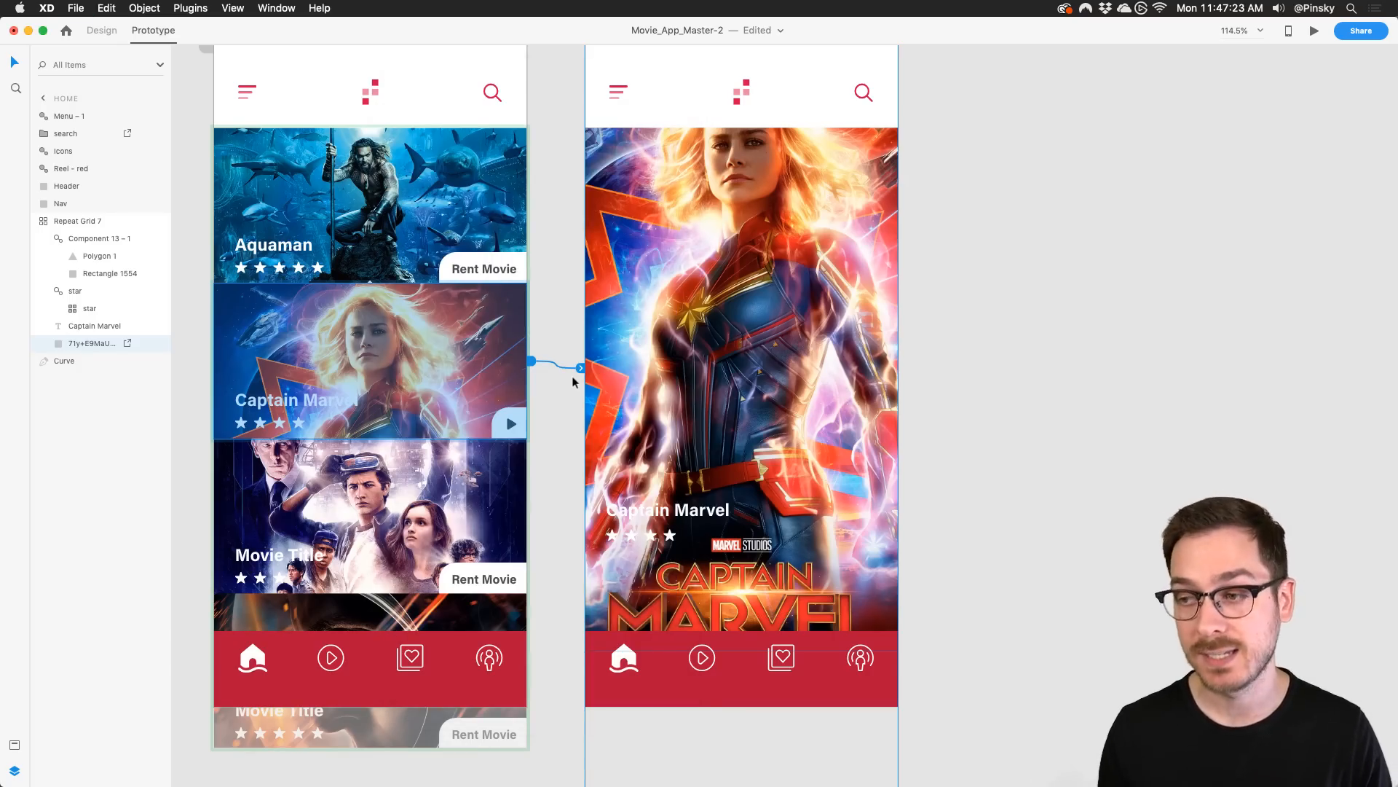
# Remove the Captain Marvel banner's link to Home – 1 and move the Home – 1 artboard directly below Home
pyautogui.scroll(-5, 571, 376)
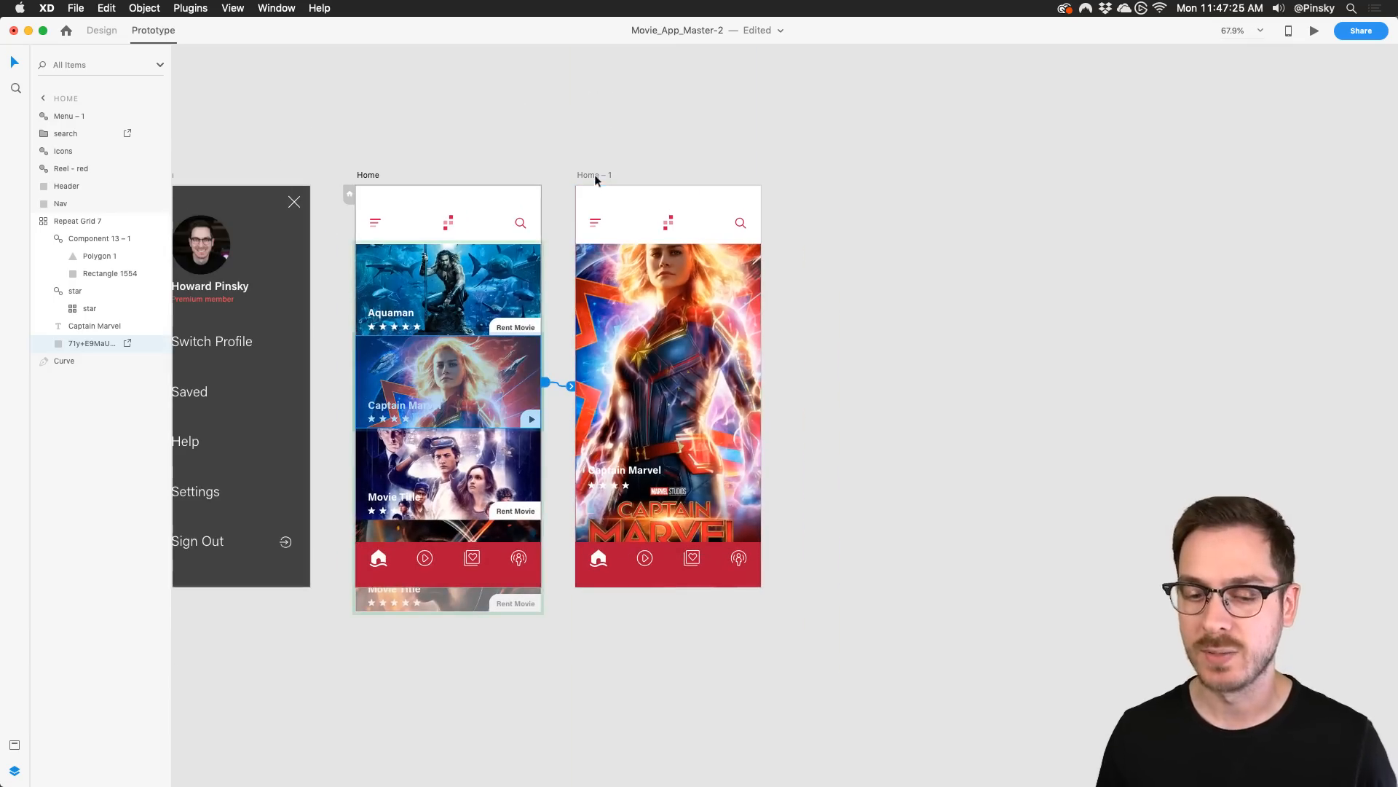
pyautogui.click(591, 174)
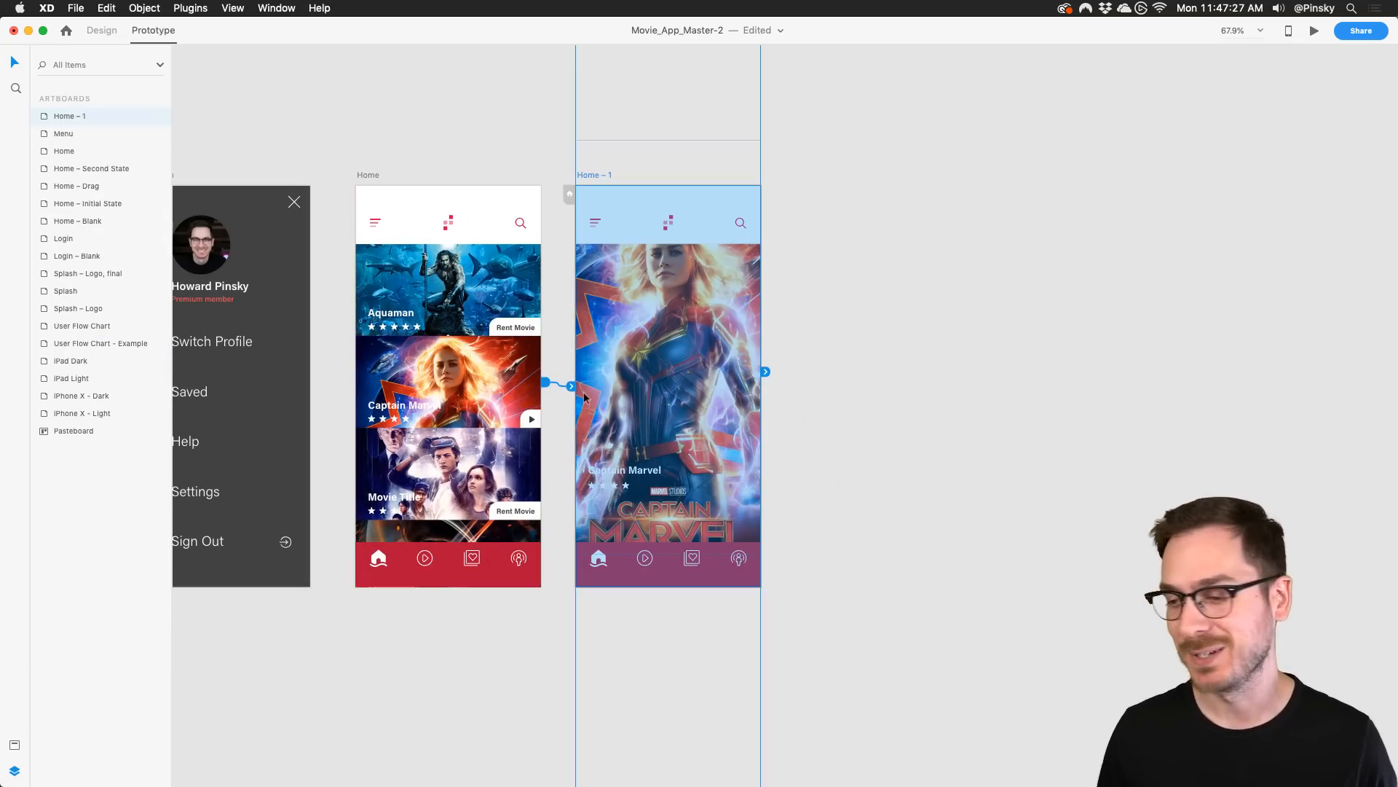
pyautogui.moveTo(571, 385); pyautogui.dragTo(553, 372)
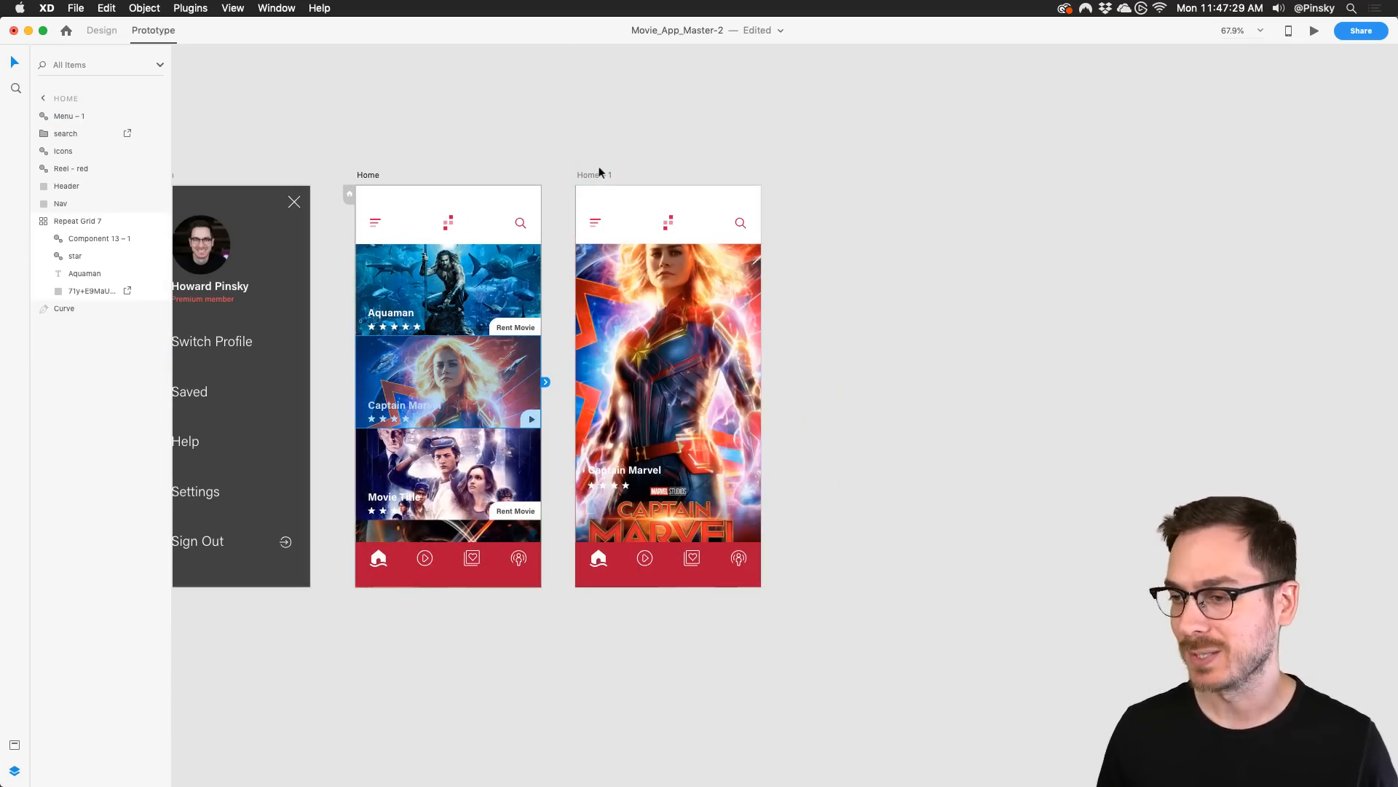
pyautogui.moveTo(601, 173); pyautogui.dragTo(381, 602)
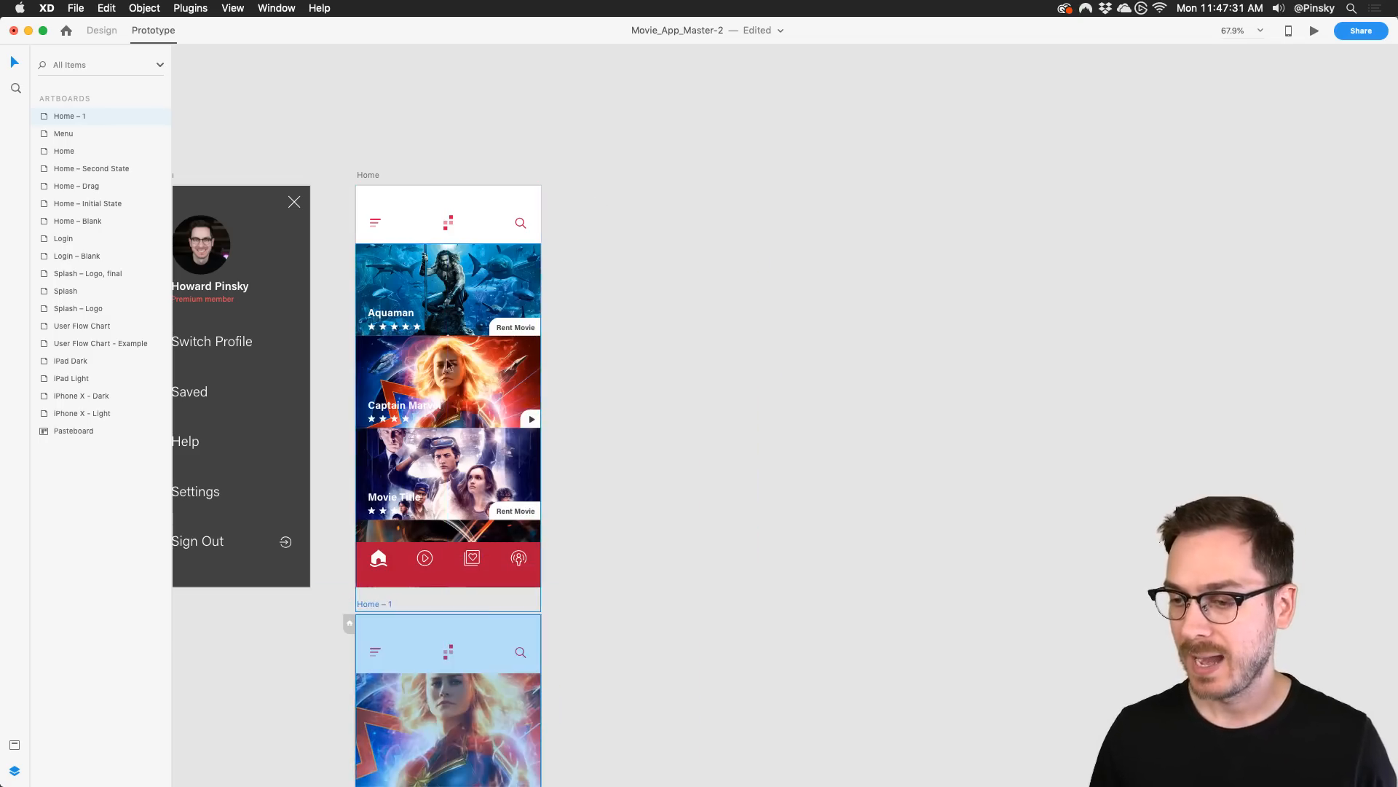
# Ungroup the repeat grid of movie banners on the Home artboard in Design mode
pyautogui.click(448, 334)
pyautogui.click(96, 30)
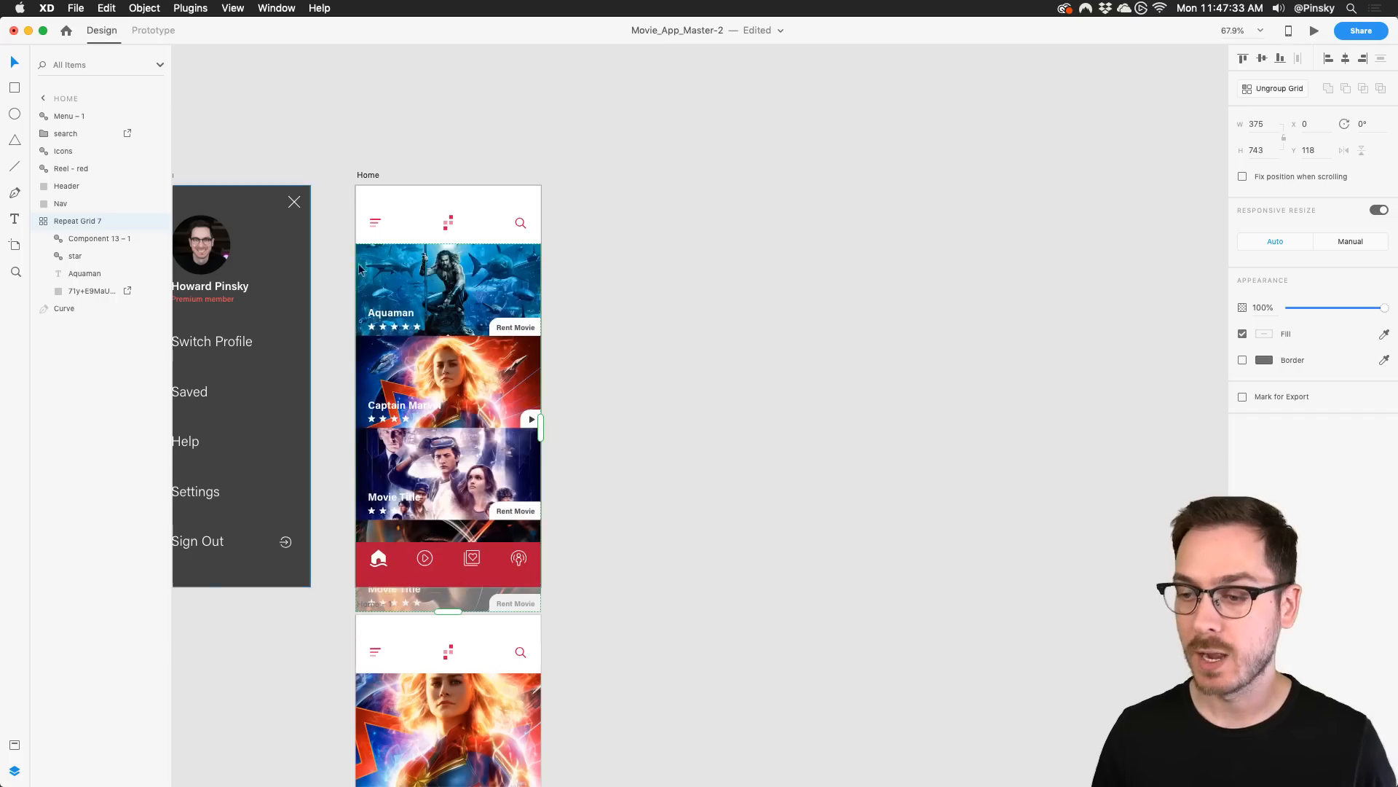
pyautogui.rightClick(433, 364)
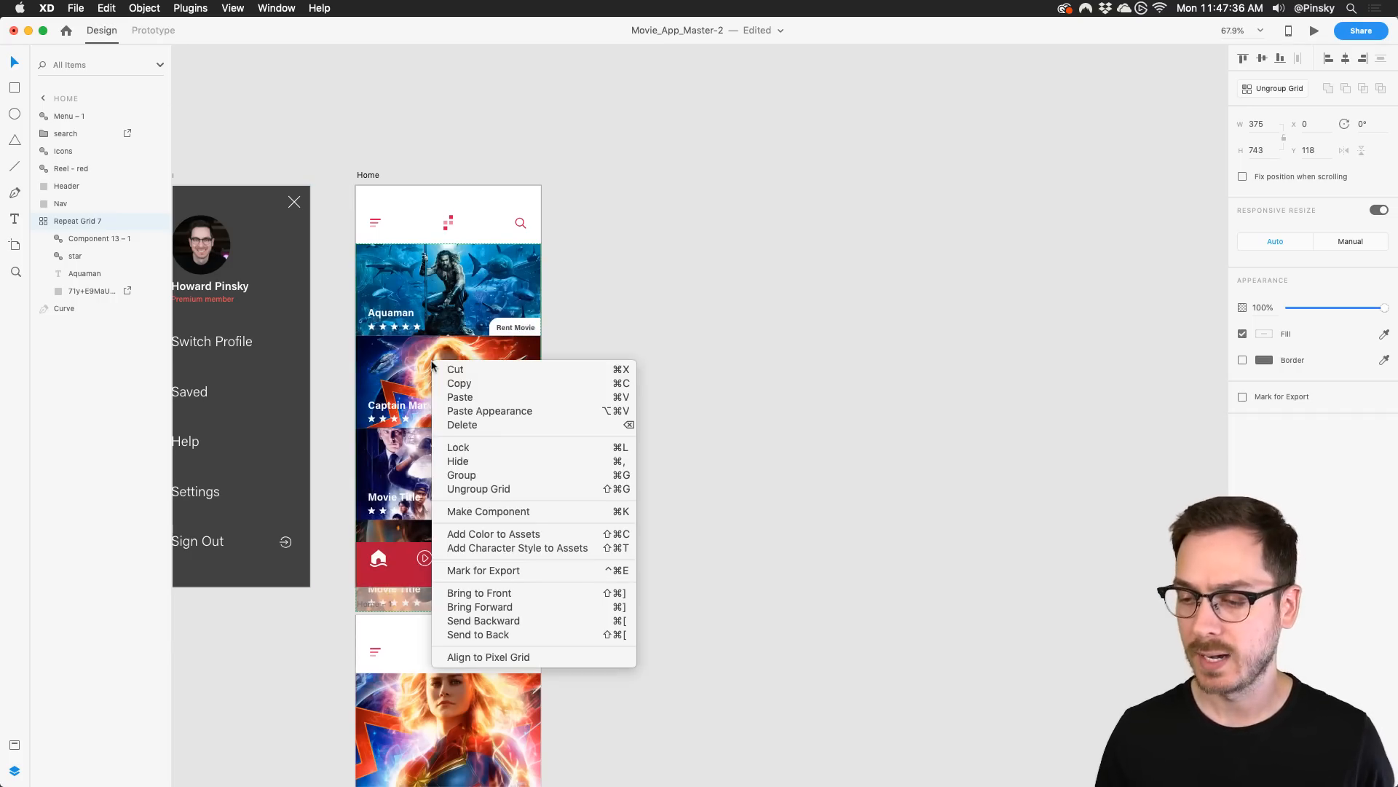
pyautogui.click(495, 489)
# Duplicate the Home artboard so that the copy sits directly beside the original
pyautogui.click(367, 178)
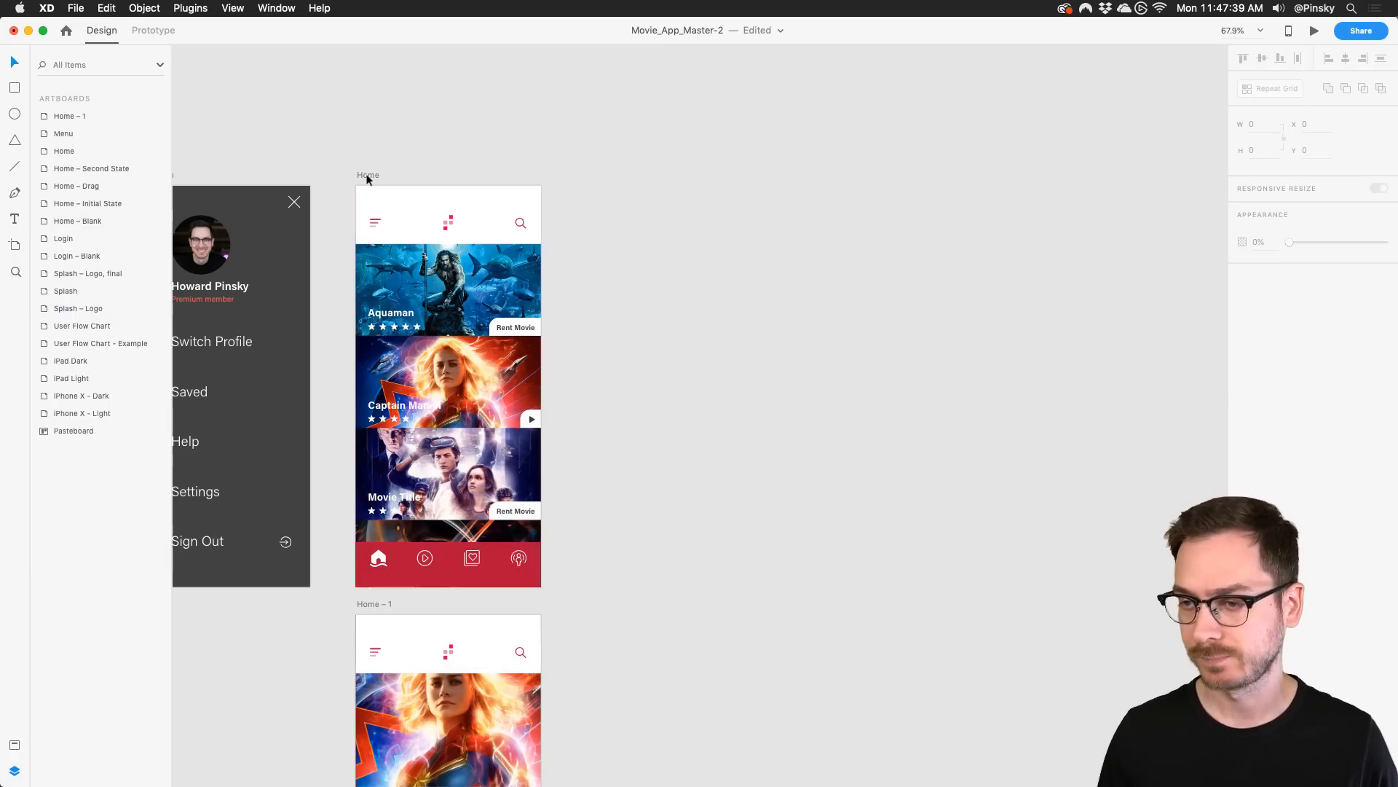
pyautogui.click(367, 179)
pyautogui.press('super+c')
pyautogui.press('super+v')
pyautogui.hscroll(3, 588, 226)
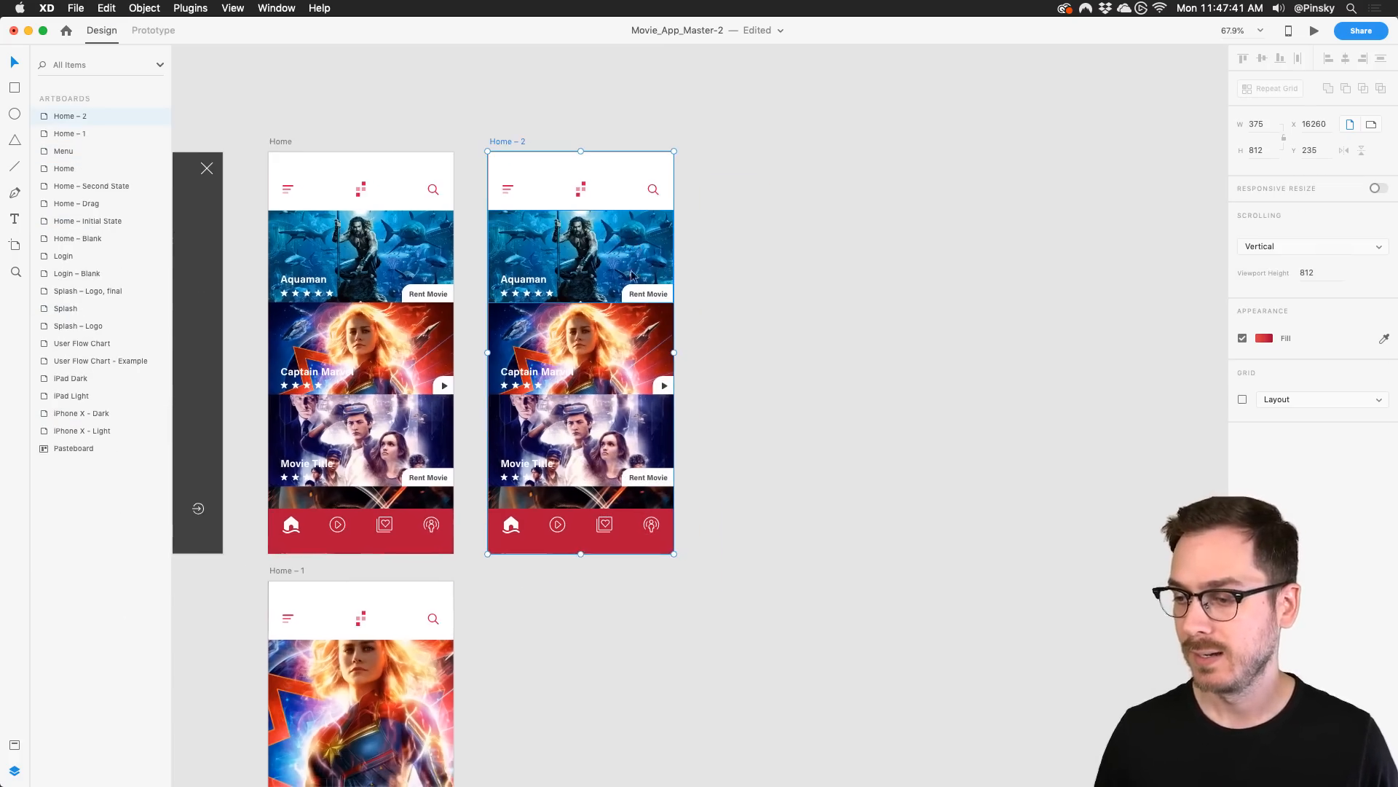
# On the copied artboard, move Aquaman above it to Y 48, Captain Marvel up to Y 118, and the third banner below the navigation bar
pyautogui.moveTo(583, 261); pyautogui.dragTo(582, 109)
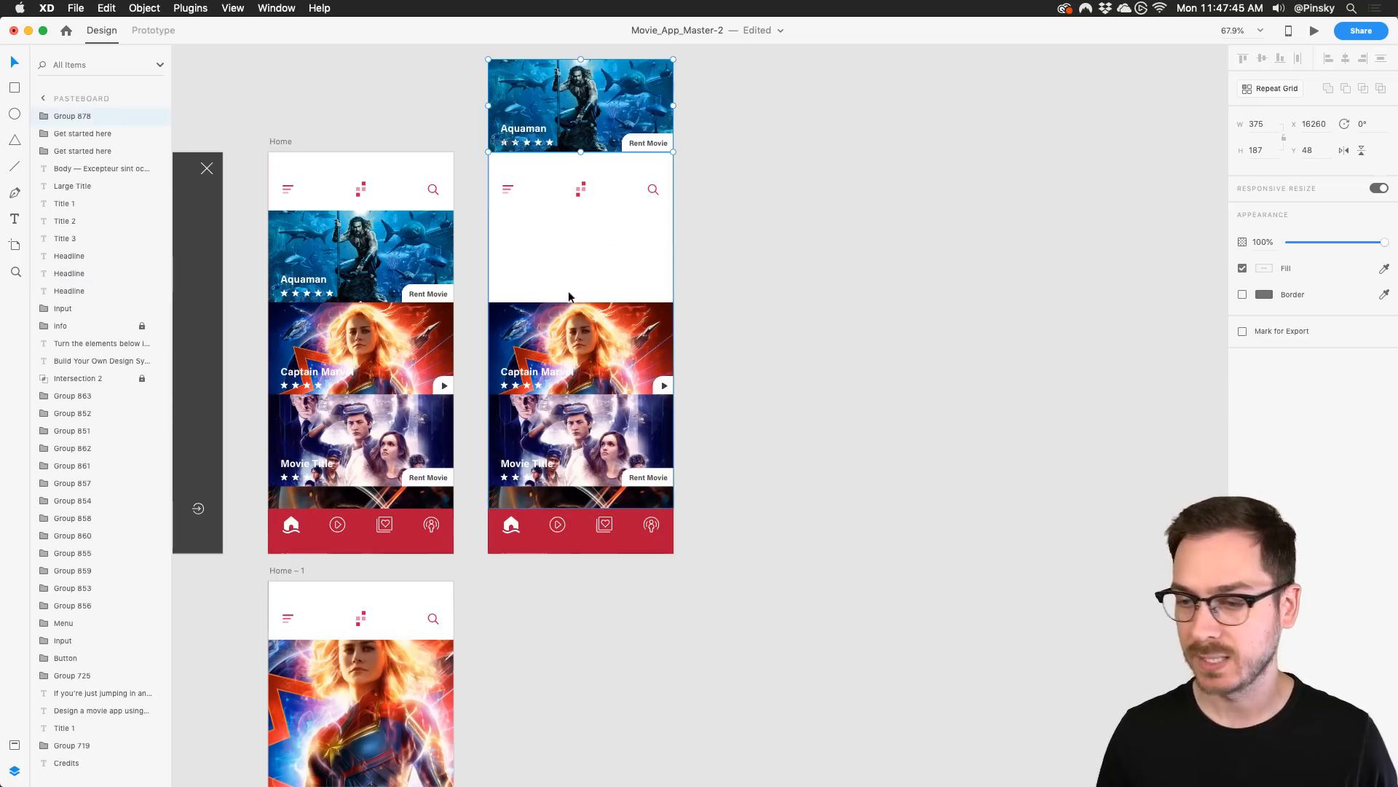
pyautogui.moveTo(568, 330); pyautogui.dragTo(568, 238)
pyautogui.moveTo(565, 409); pyautogui.dragTo(575, 537)
# Try to stretch the whole Captain Marvel banner group down towards the navigation bar
pyautogui.click(574, 299)
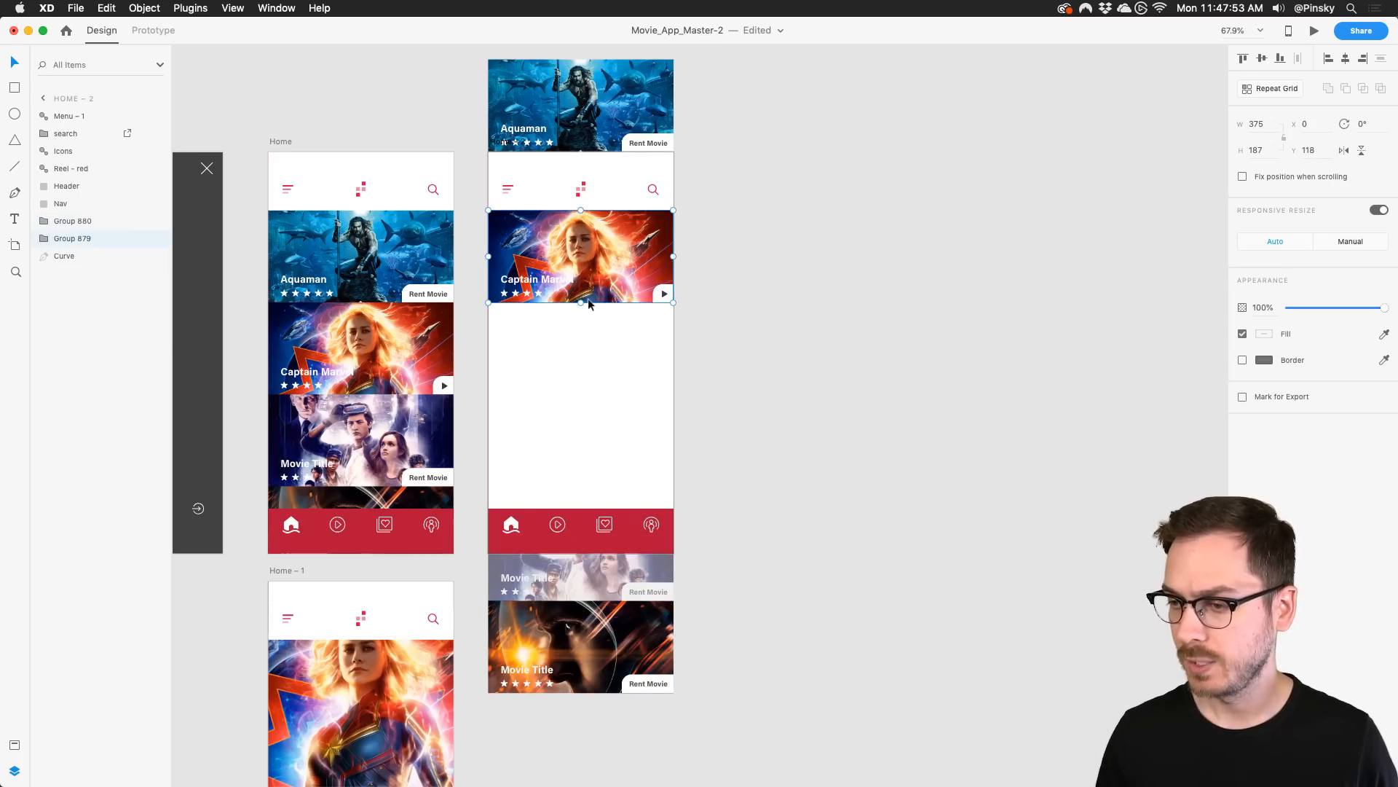
pyautogui.moveTo(582, 304); pyautogui.dragTo(584, 485)
pyautogui.hotkey('ctrl', 'z')
# Extend the Captain Marvel image frame to 375 by 603, reaching the navigation bar, and enlarge and reposition the poster inside it
pyautogui.doubleClick(590, 276)
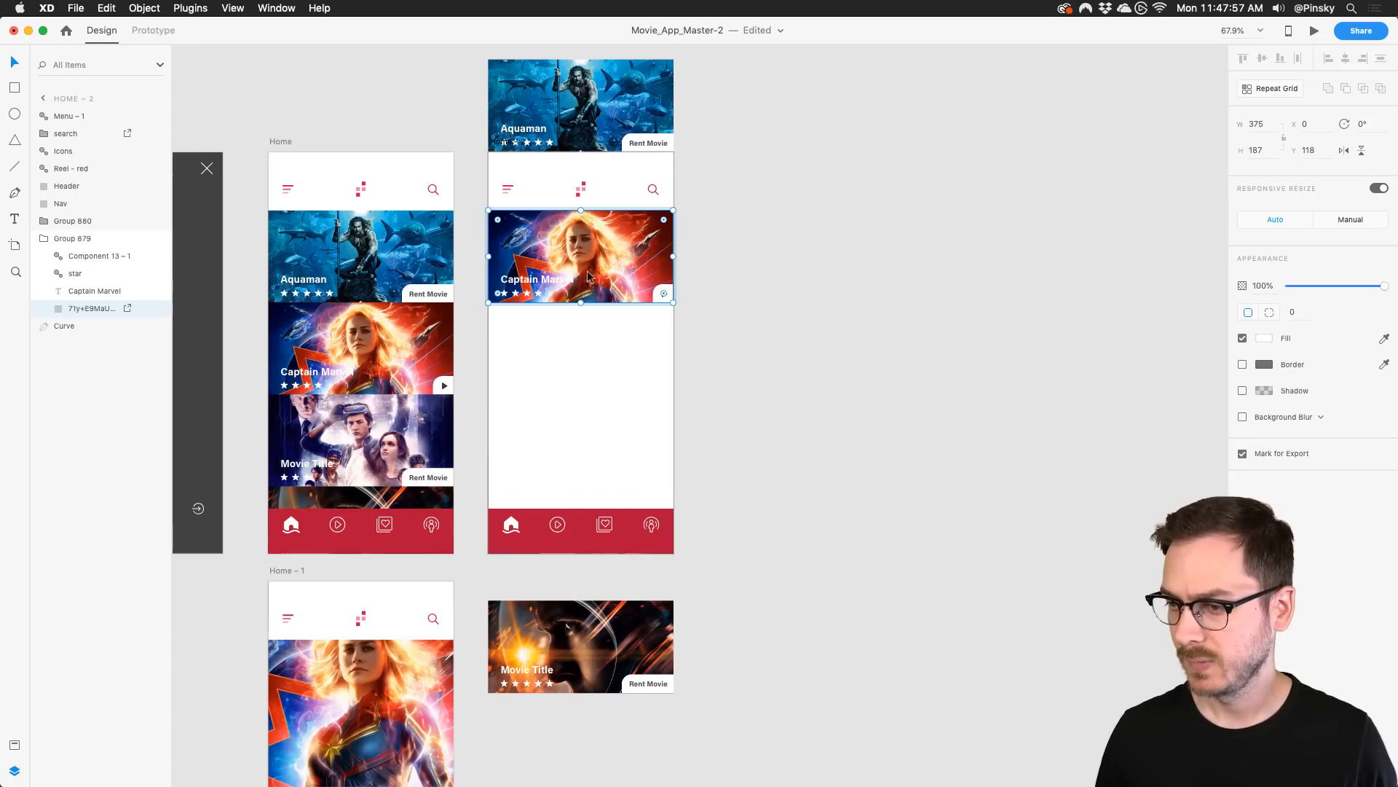
pyautogui.moveTo(583, 306); pyautogui.dragTo(586, 508)
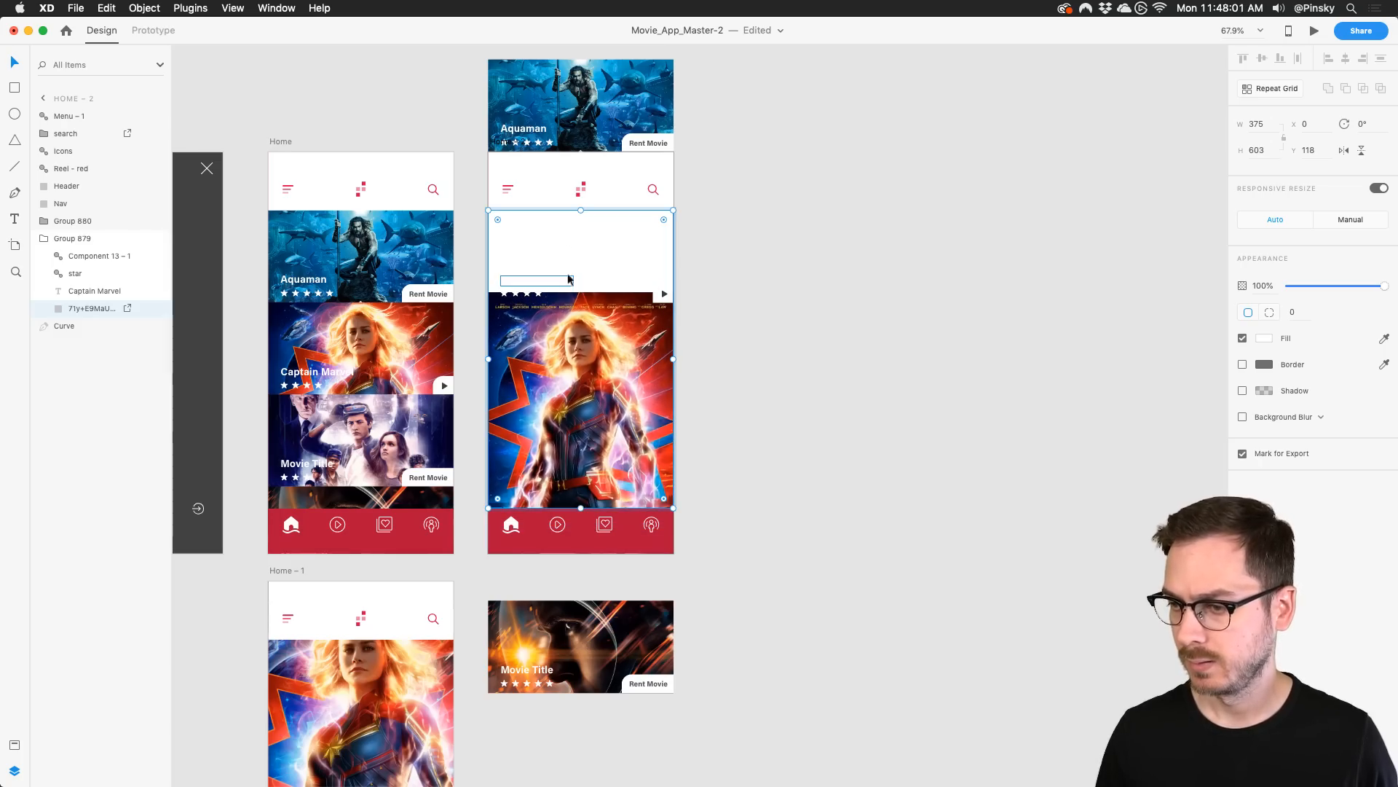
pyautogui.moveTo(592, 342); pyautogui.dragTo(587, 262)
pyautogui.moveTo(582, 425); pyautogui.dragTo(582, 538)
pyautogui.moveTo(582, 332); pyautogui.dragTo(580, 300)
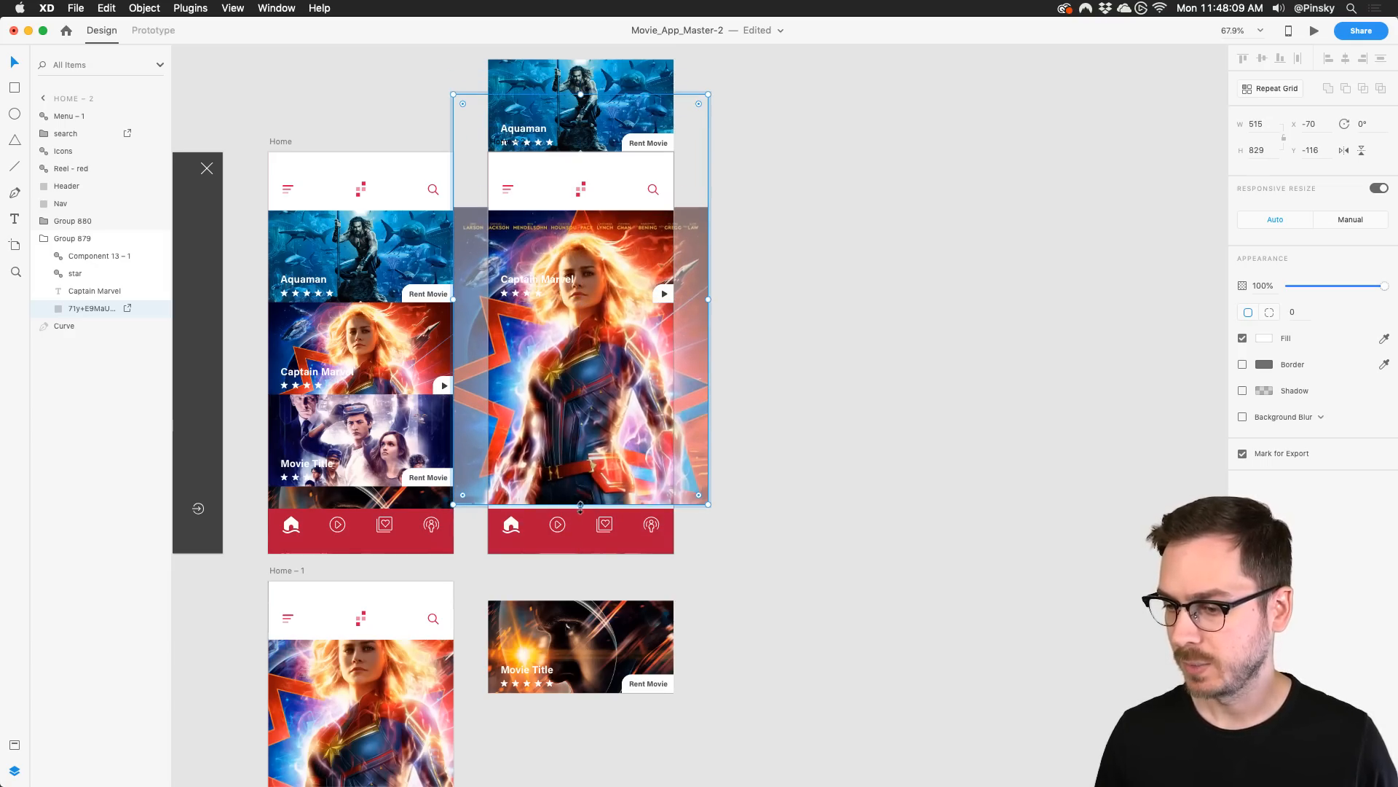
pyautogui.moveTo(580, 505); pyautogui.dragTo(581, 514)
# Move the Captain Marvel title and stars down to Y 621 and the play button down to Y 618
pyautogui.click(538, 287)
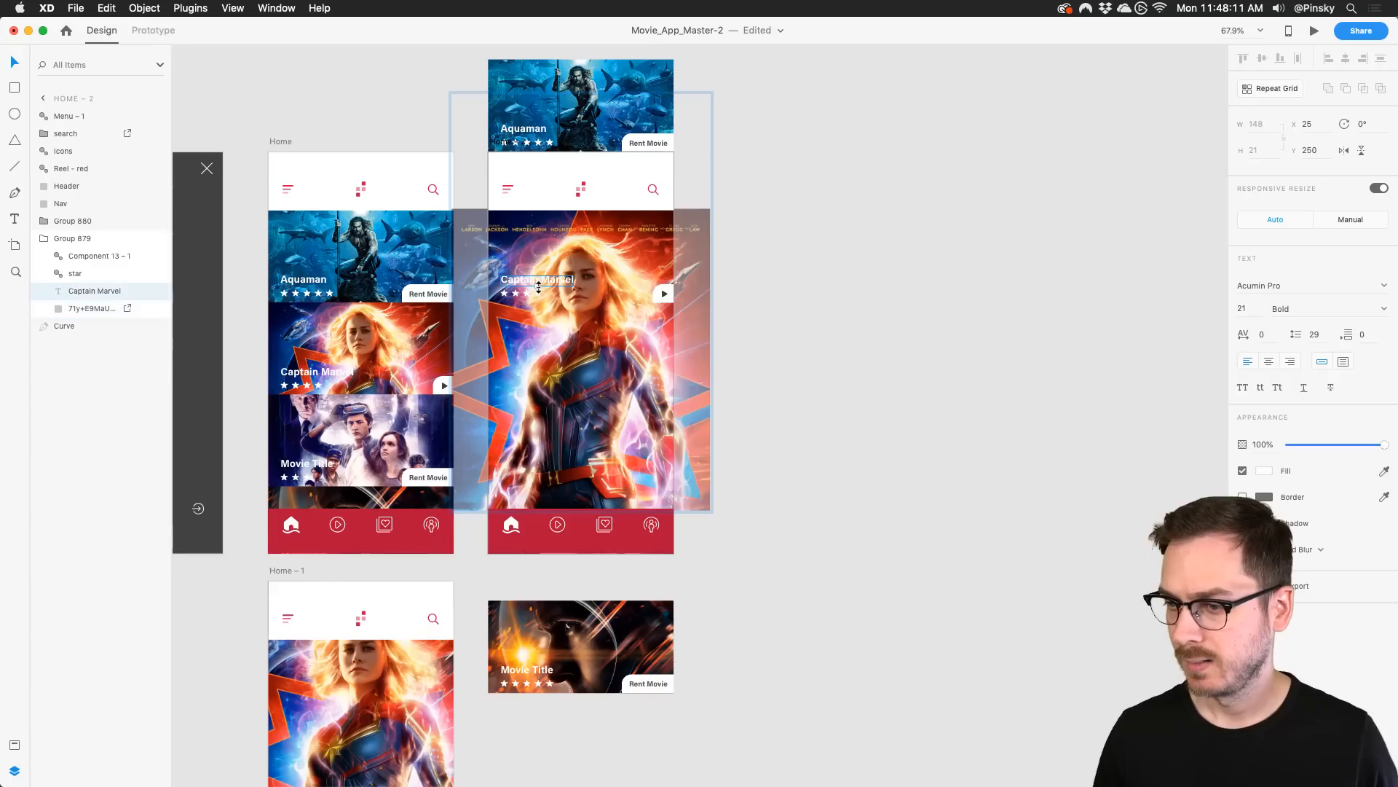
pyautogui.keyDown('shift'); pyautogui.click(528, 294); pyautogui.keyUp('shift')
pyautogui.moveTo(529, 294); pyautogui.dragTo(542, 467)
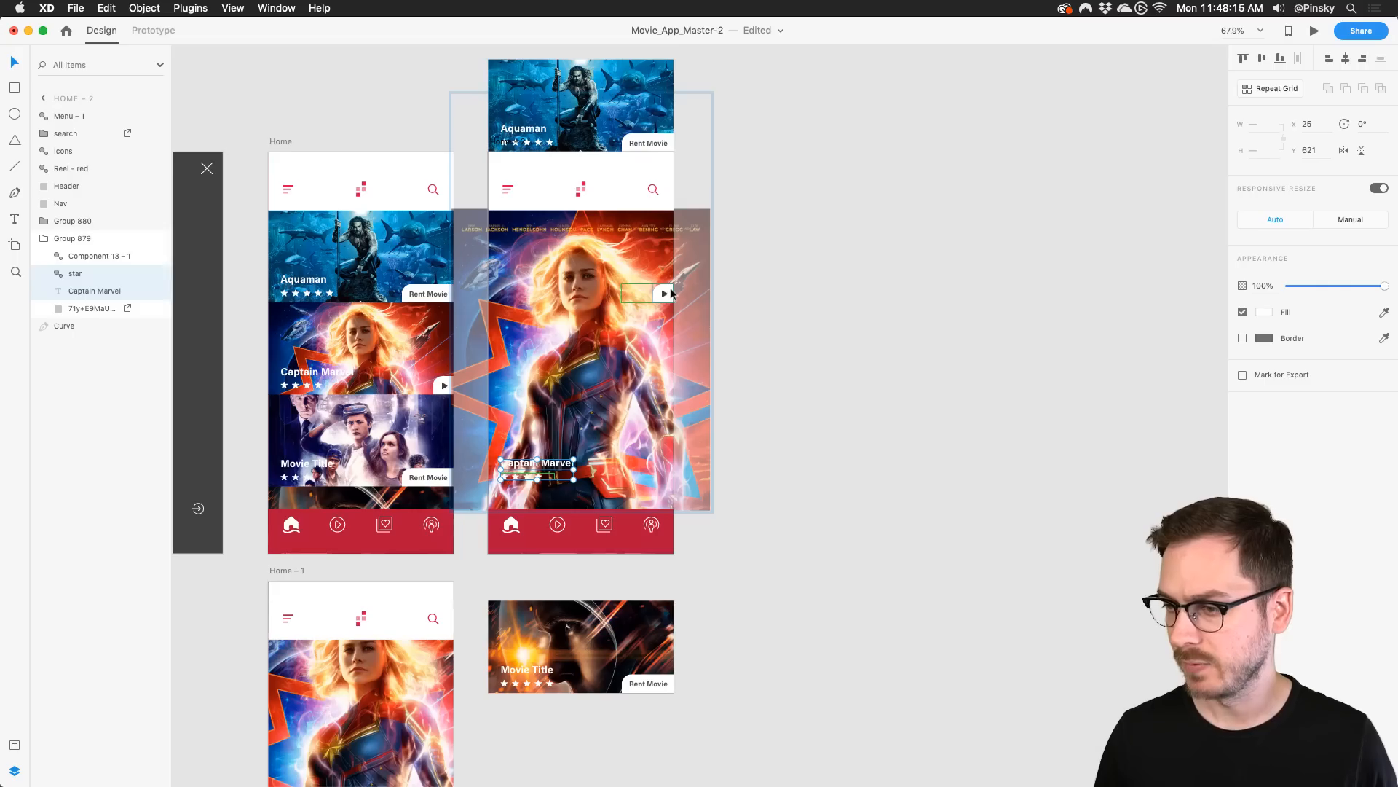
pyautogui.click(666, 293)
pyautogui.moveTo(663, 291); pyautogui.dragTo(658, 462)
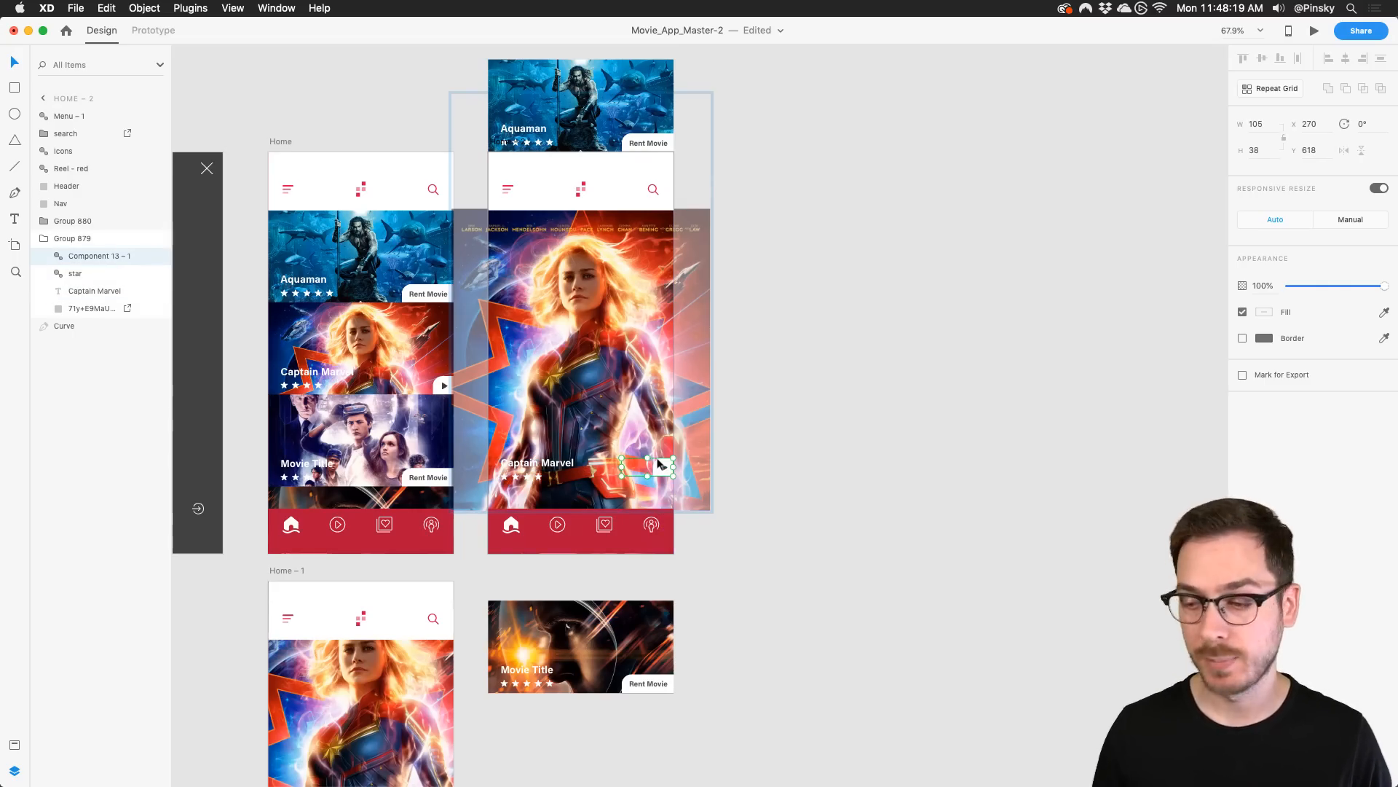
# Widen the play button's white background to about 104 by 38 and round its corners into a pill shape
pyautogui.scroll(5, 659, 454)
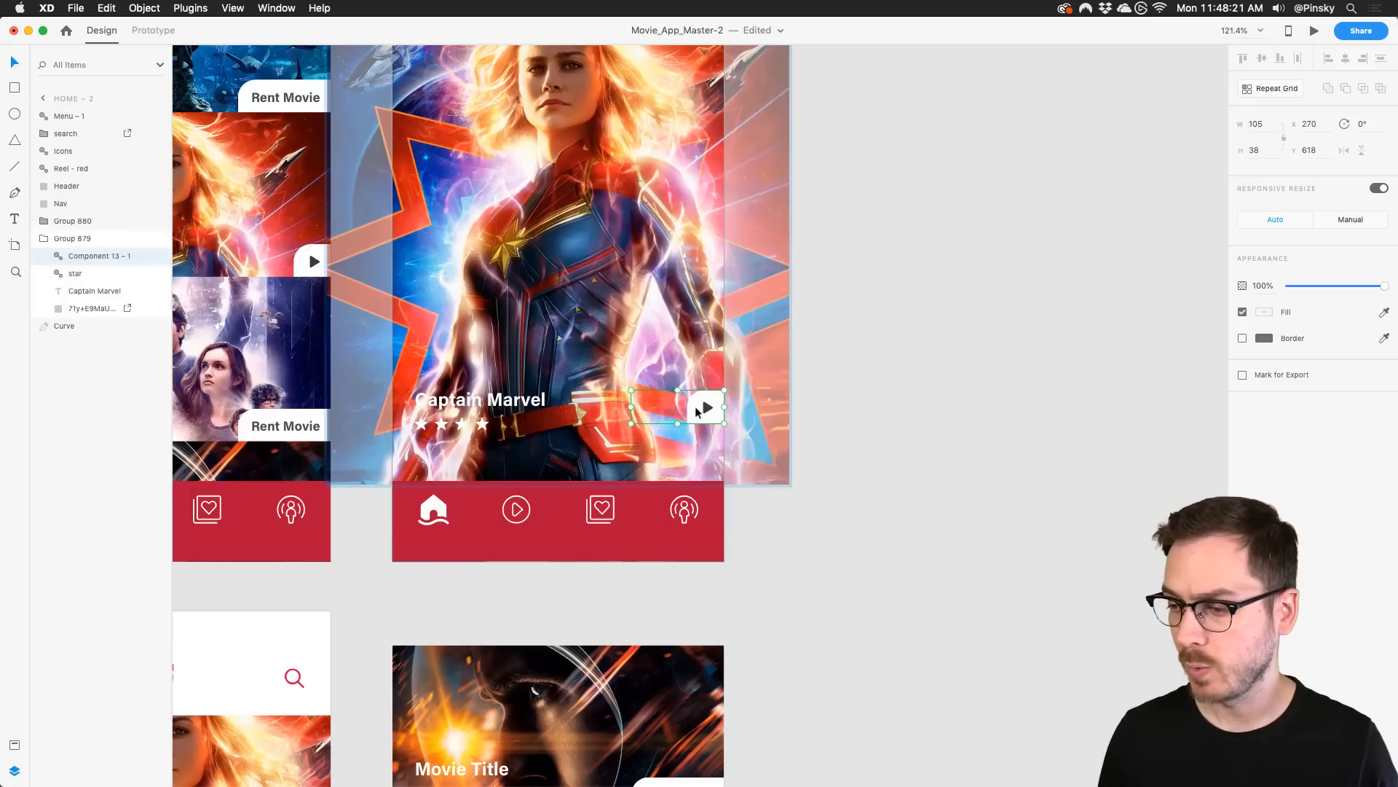
pyautogui.doubleClick(695, 412)
pyautogui.moveTo(688, 407); pyautogui.dragTo(650, 412)
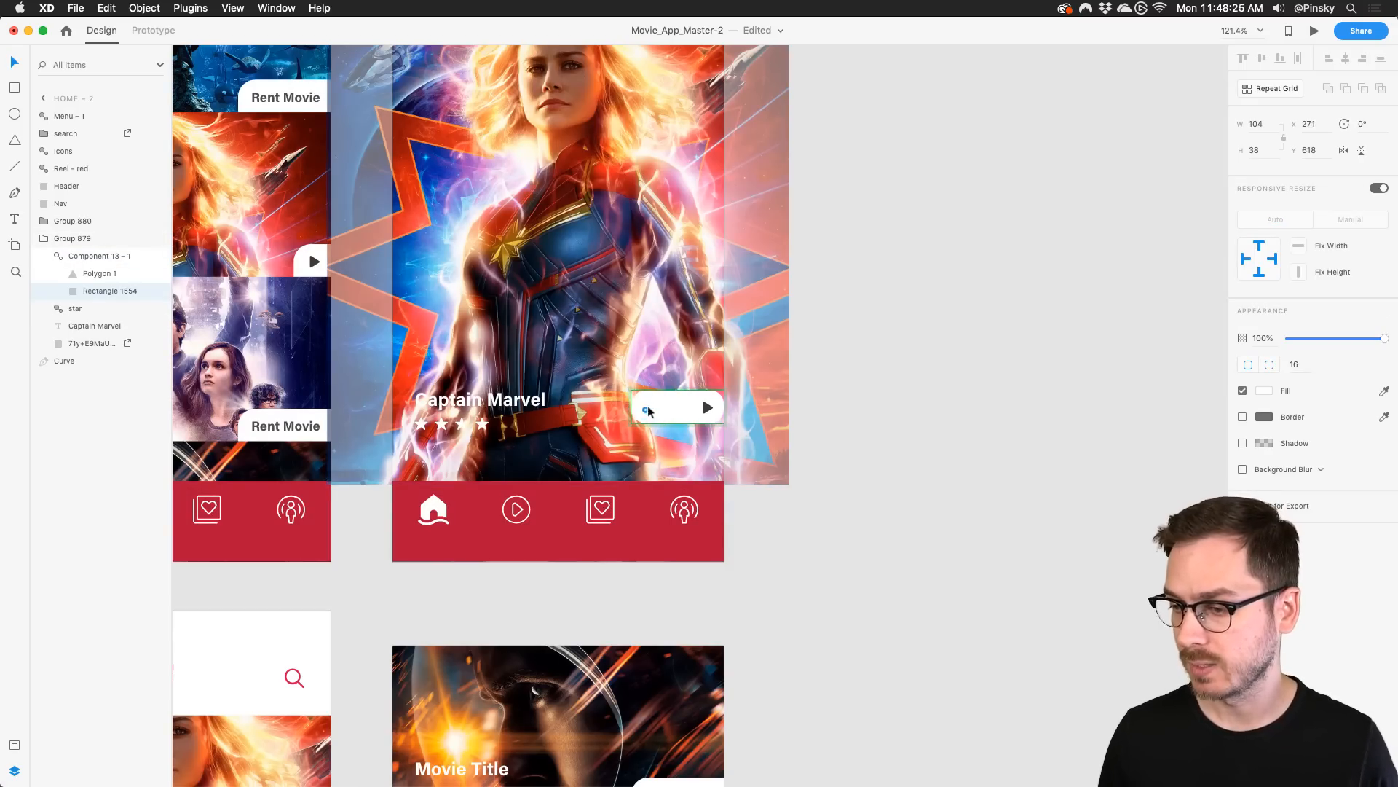
# Move the play triangle to the pill's opposite end, at X 289.5 and Y 630.5
pyautogui.scroll(5, 707, 406)
pyautogui.doubleClick(710, 406)
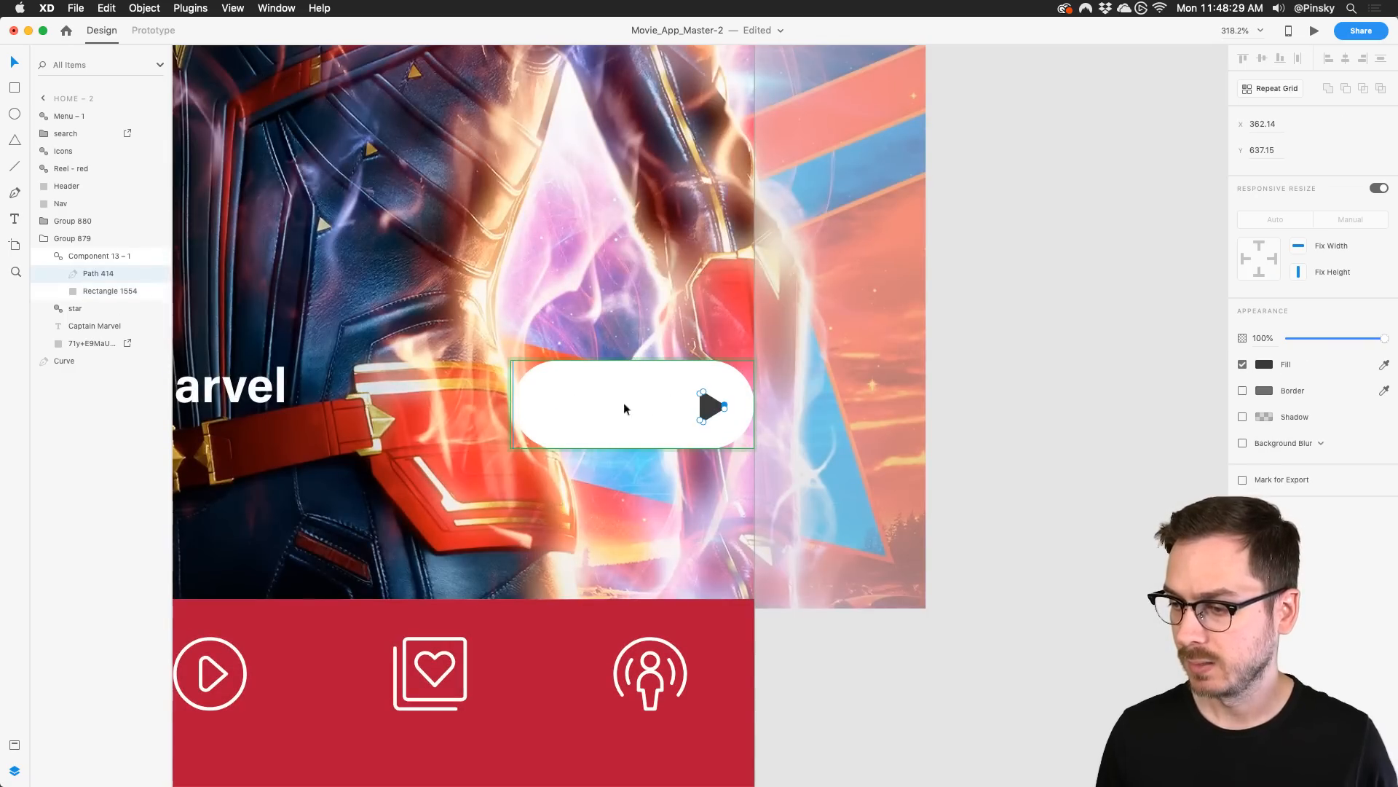
pyautogui.press('Escape')
pyautogui.moveTo(704, 400); pyautogui.dragTo(563, 399)
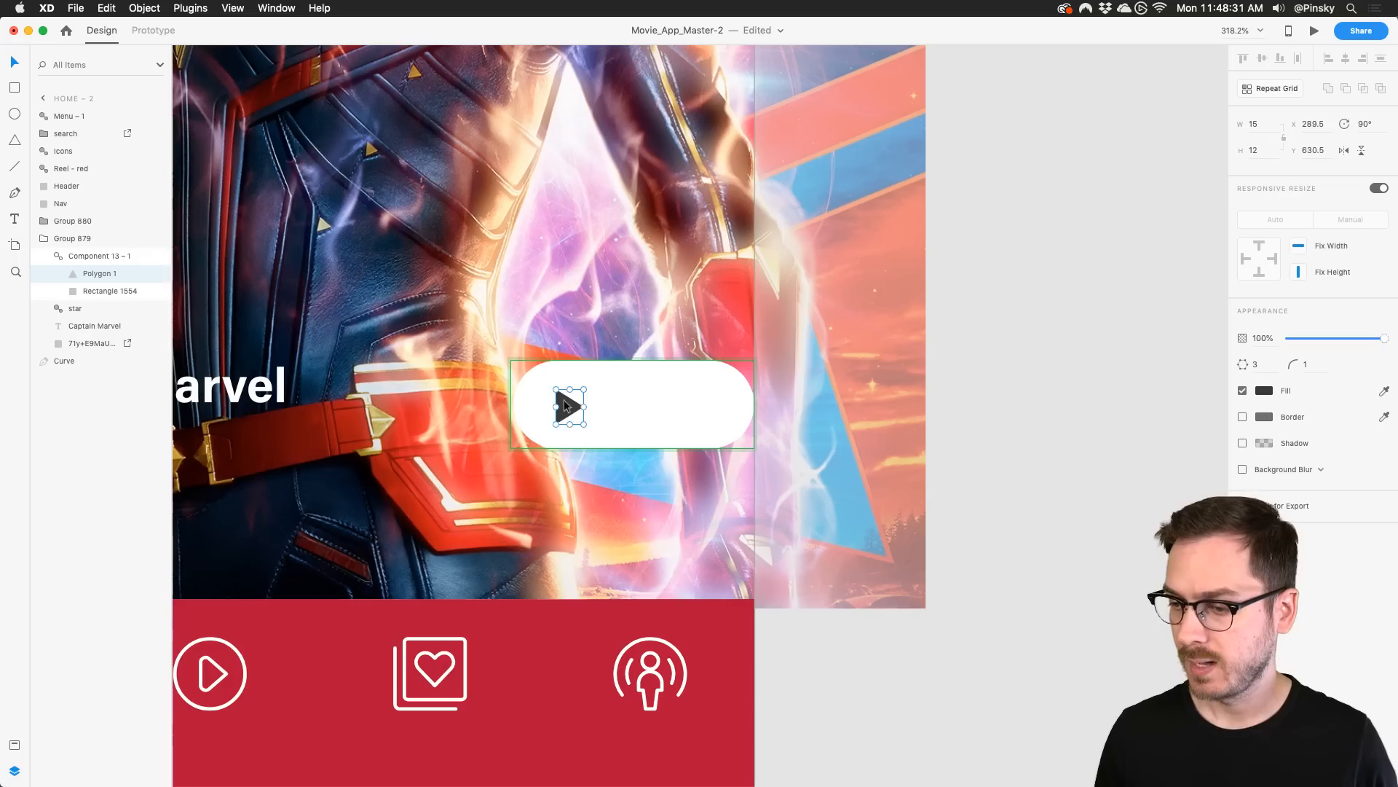
# Add a bold "Play" label beside the play triangle and align it at X 307, Y 632
pyautogui.press('t')
pyautogui.click(593, 414)
pyautogui.write('Plau')
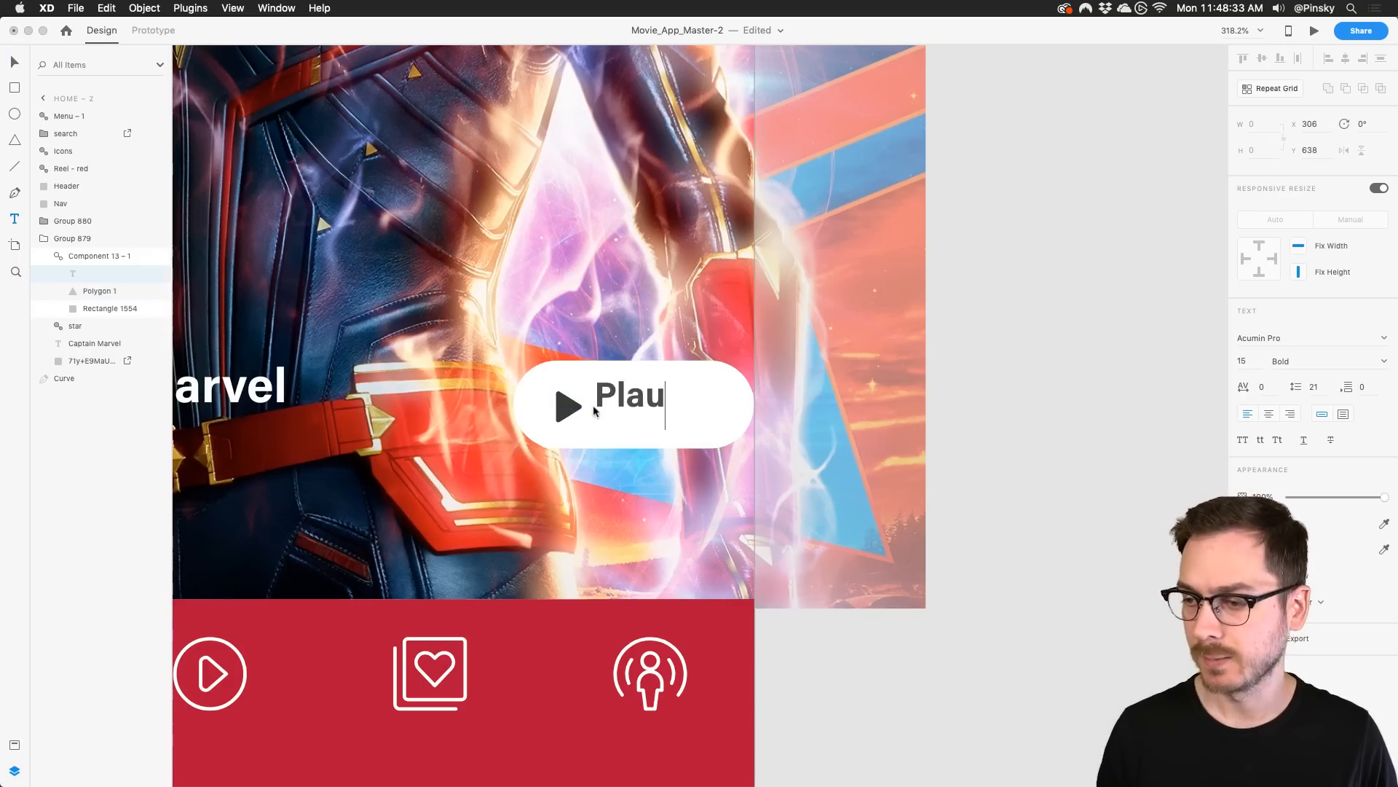
pyautogui.press('Escape')
pyautogui.doubleClick(636, 410)
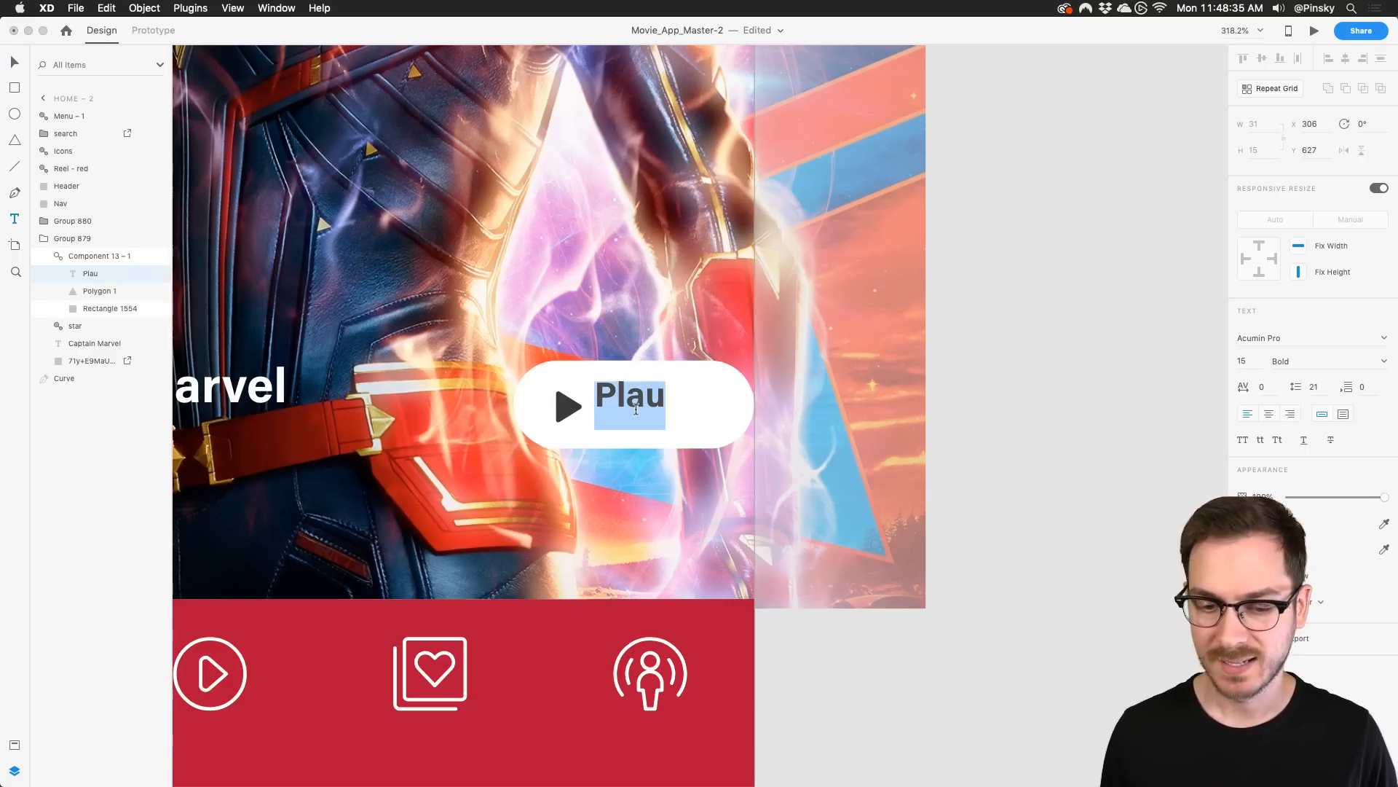
pyautogui.write('Play')
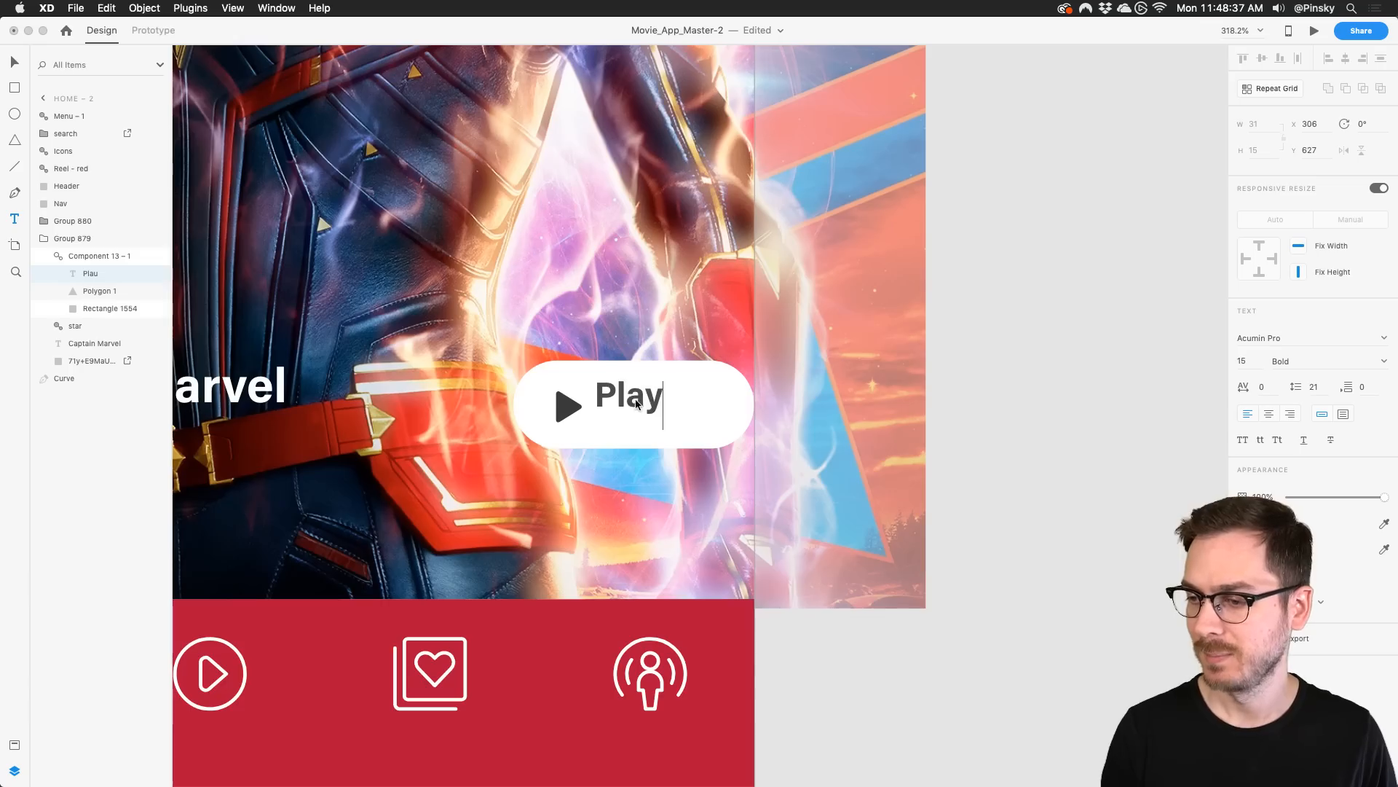
pyautogui.press('Escape')
pyautogui.moveTo(638, 402); pyautogui.dragTo(638, 408)
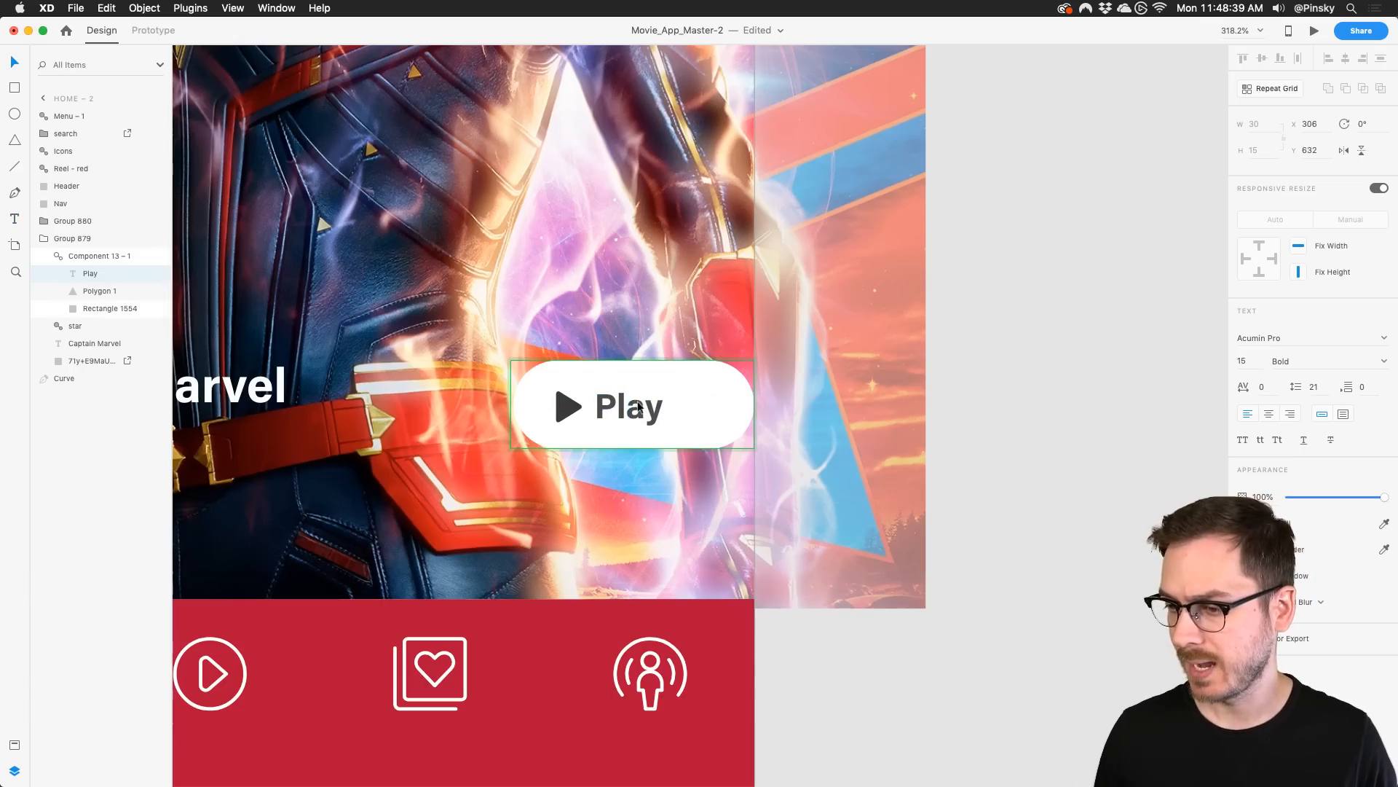
pyautogui.moveTo(636, 408); pyautogui.dragTo(640, 409)
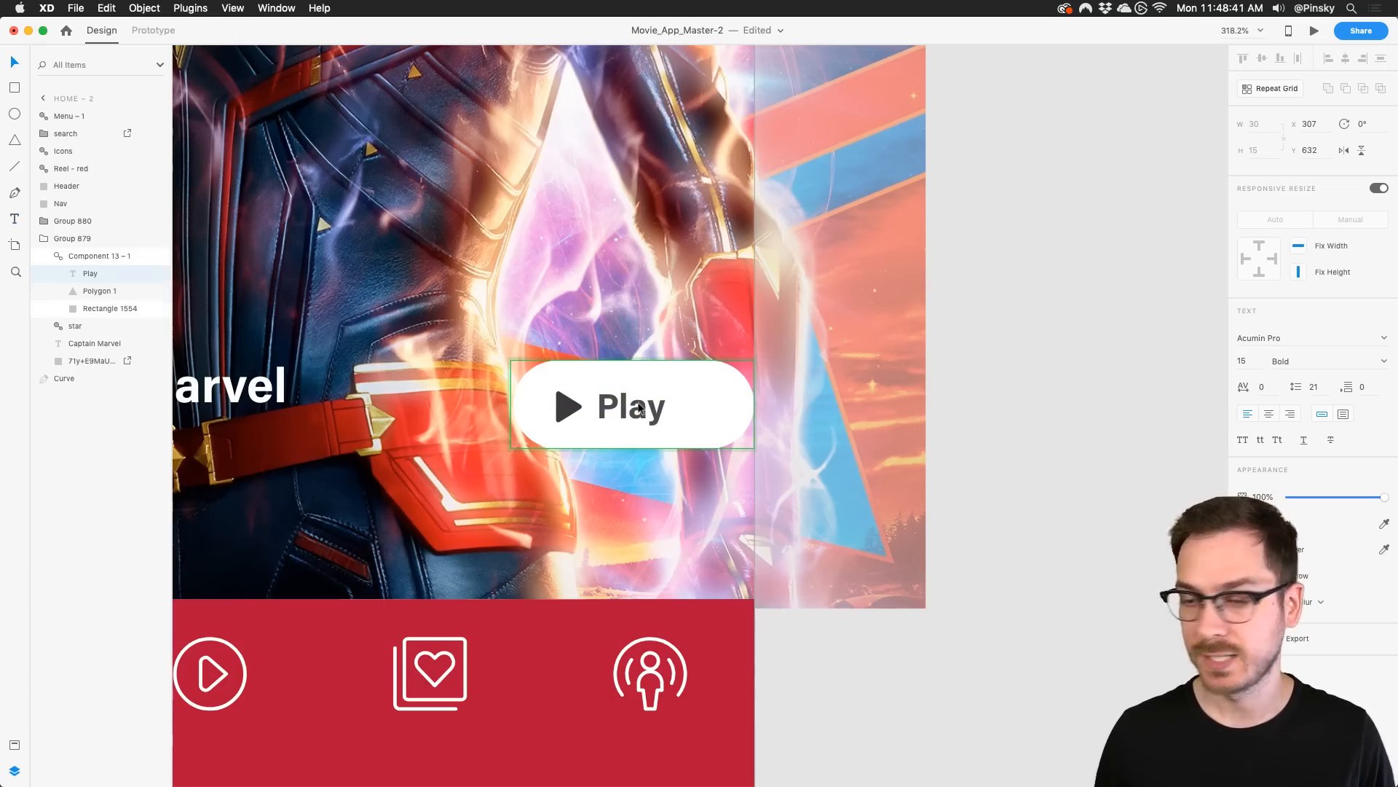
# Centre the triangle and Play label within the pill, and place the whole button below the stars at X 25, Y 670
pyautogui.keyDown('shift'); pyautogui.click(572, 405); pyautogui.keyUp('shift')
pyautogui.moveTo(624, 411); pyautogui.dragTo(553, 492)
pyautogui.press('Escape')
pyautogui.hscroll(-5, 567, 432)
pyautogui.hscroll(-2, 510, 466)
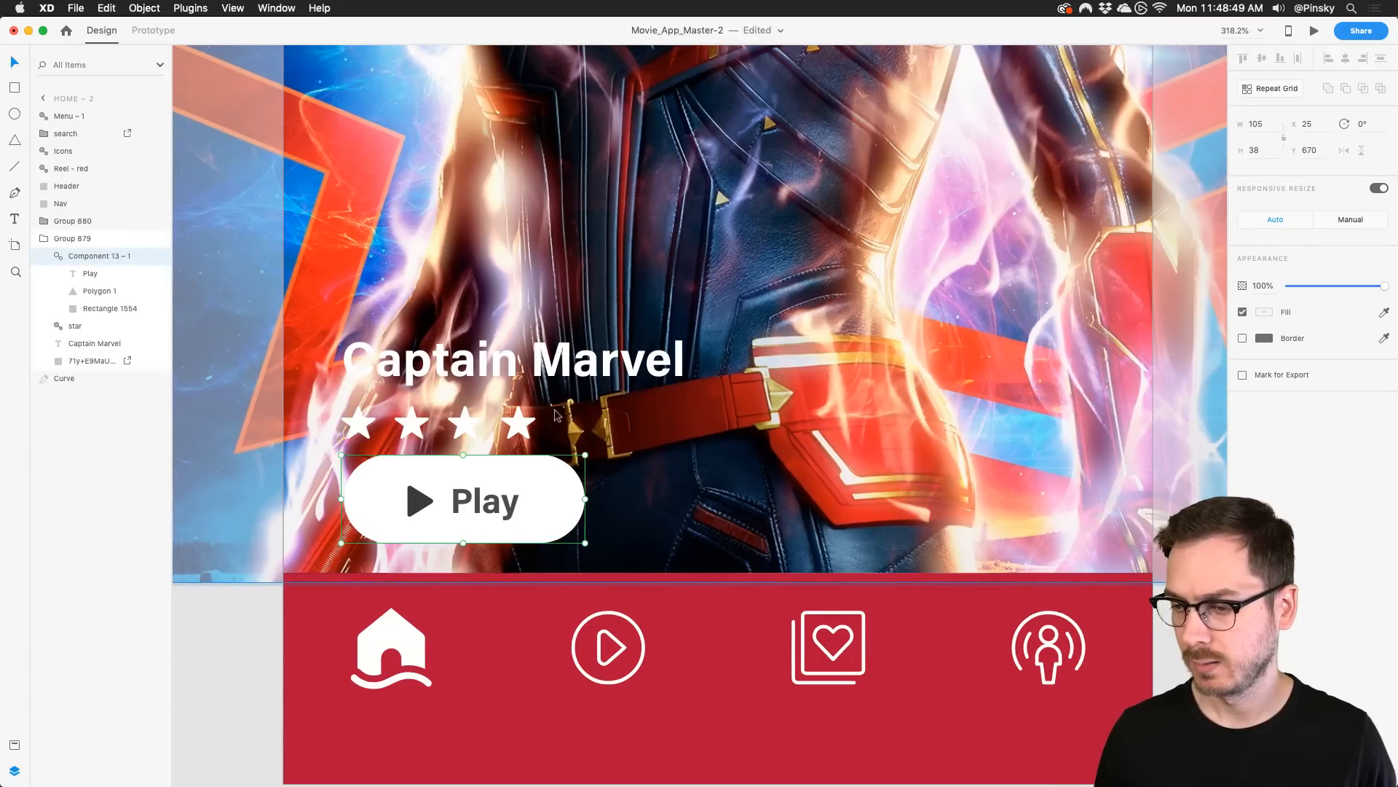
# Move the Captain Marvel title, stars and Play button up together by about 15 px
pyautogui.keyDown('shift'); pyautogui.click(556, 419); pyautogui.keyUp('shift')
pyautogui.keyDown('shift'); pyautogui.click(513, 357); pyautogui.keyUp('shift')
pyautogui.moveTo(513, 357); pyautogui.dragTo(509, 314)
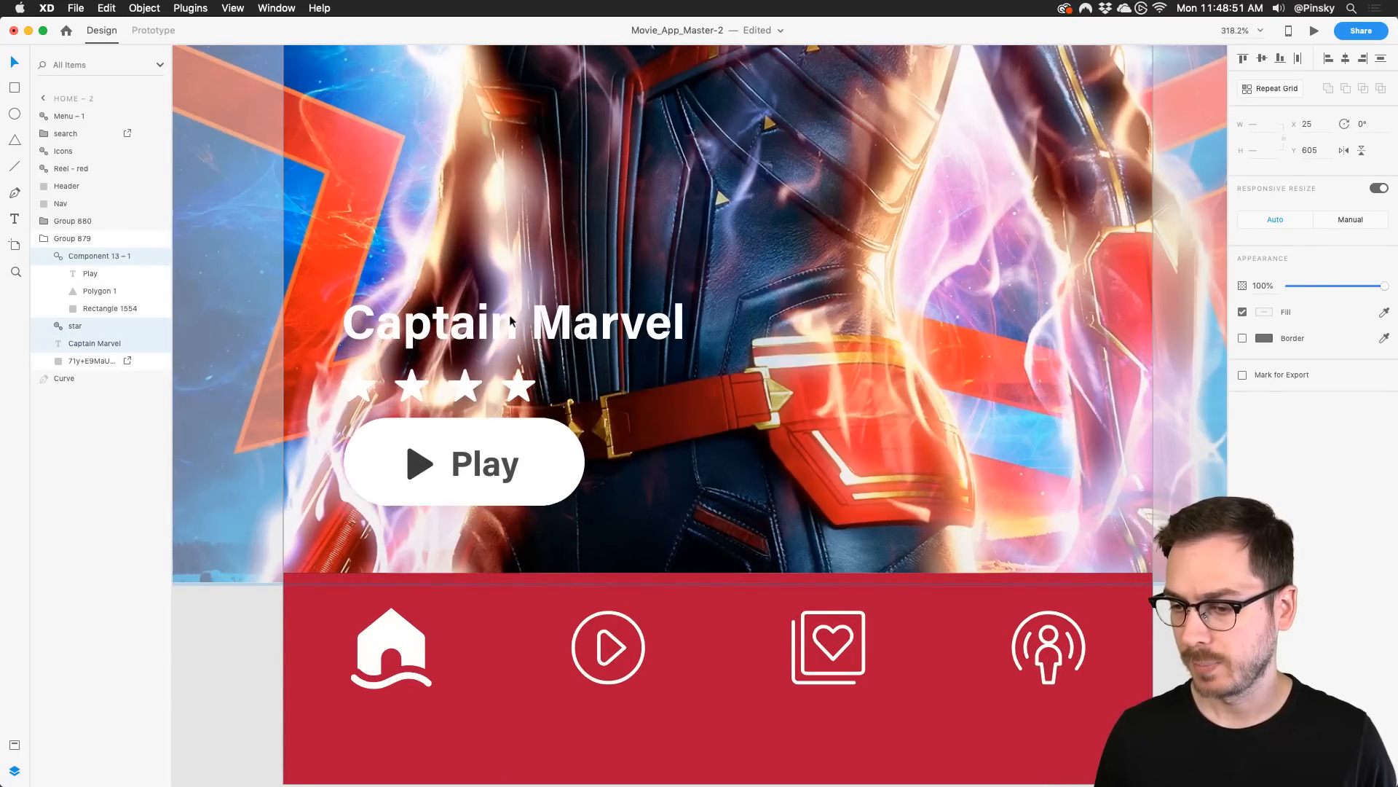
# Draw a borderless 376 by 186 rectangle across the poster's lower part, directly above the navigation bar at Y 535
pyautogui.click(83, 362)
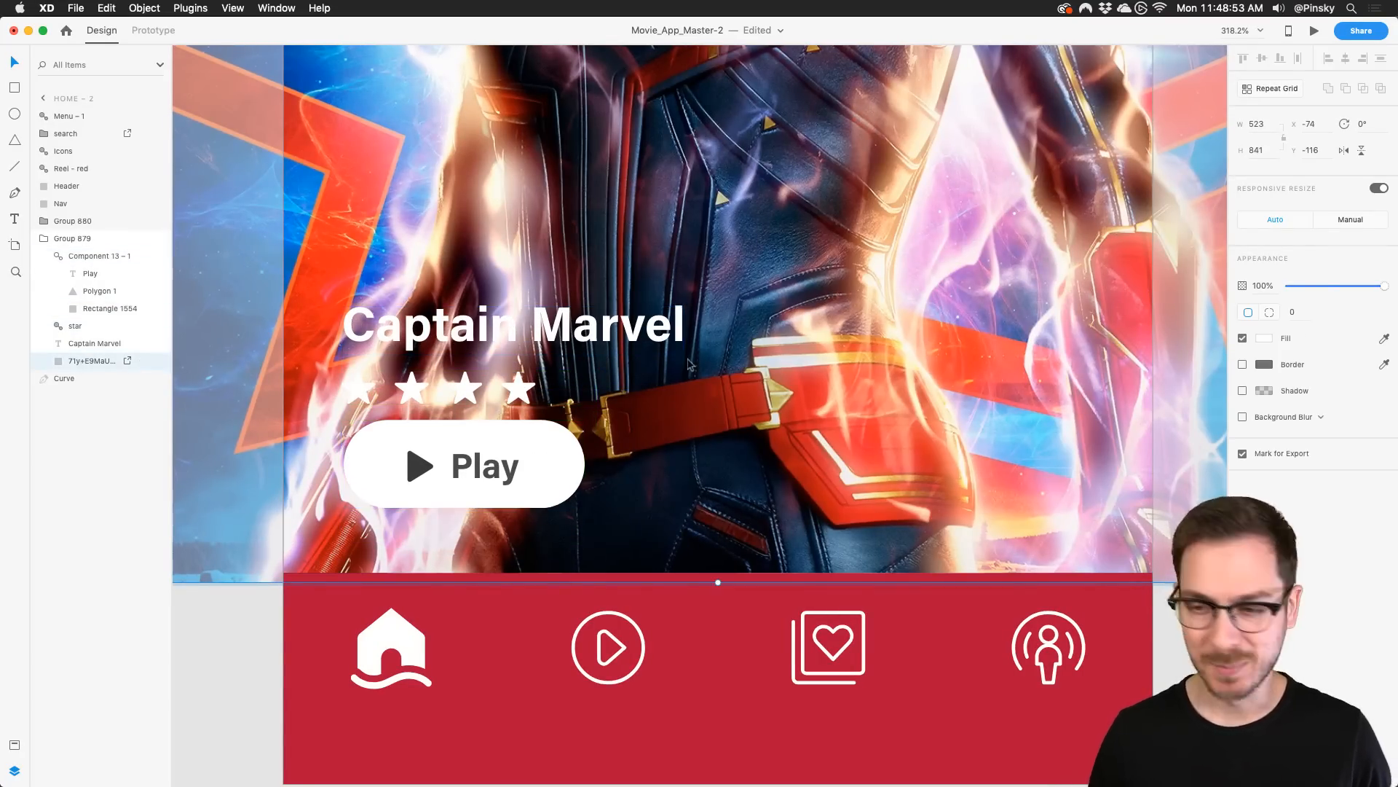
pyautogui.scroll(-5, 690, 365)
pyautogui.hscroll(1, 691, 365)
pyautogui.press('r')
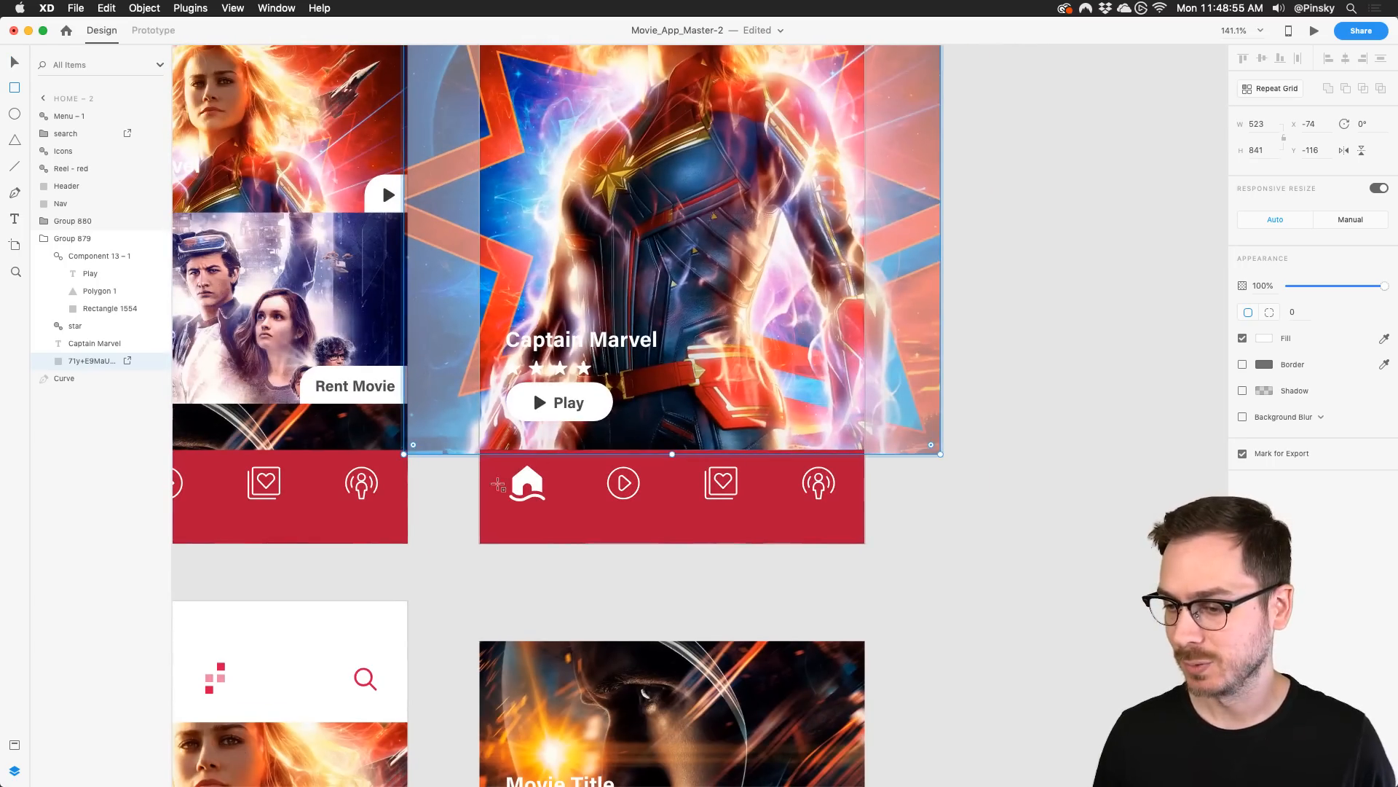
pyautogui.press('Escape')
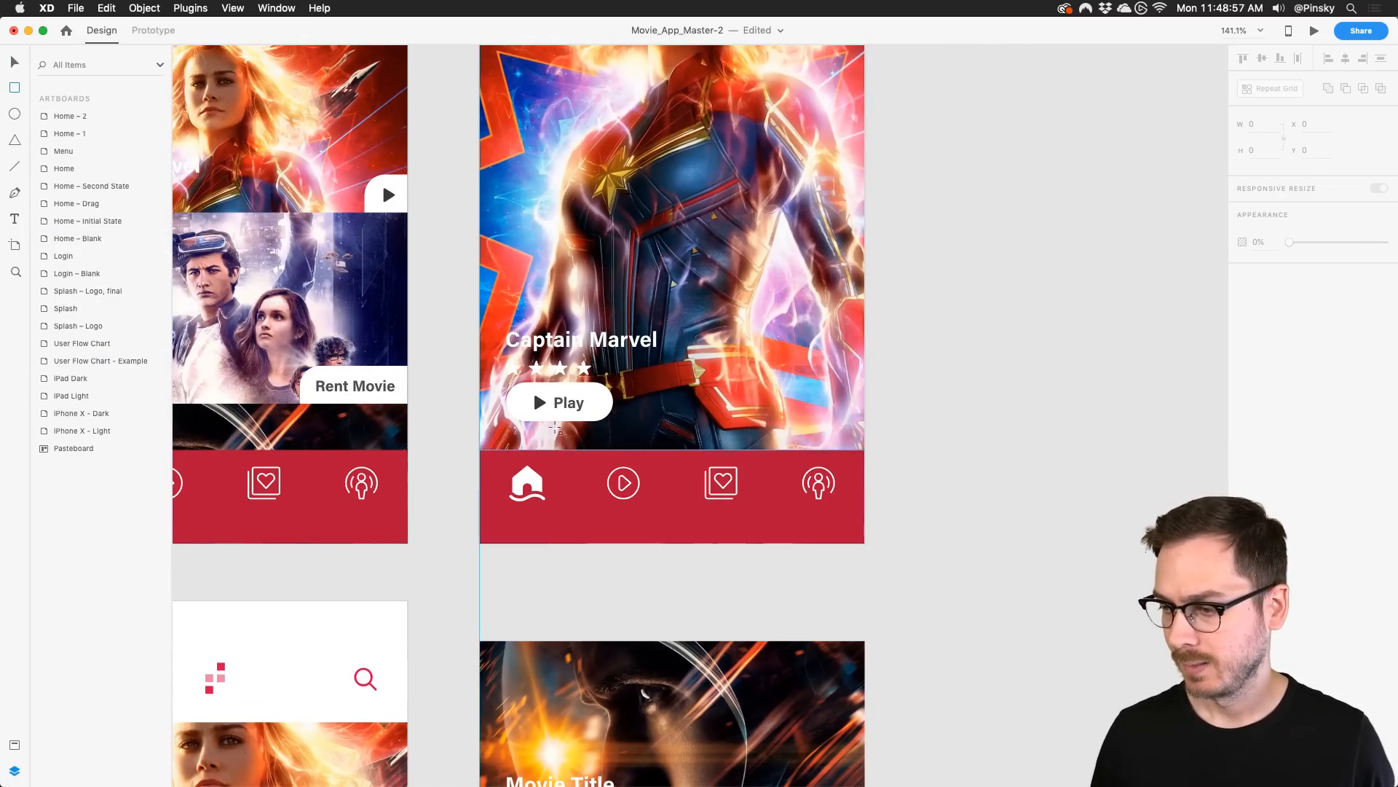
pyautogui.moveTo(479, 453); pyautogui.dragTo(867, 260)
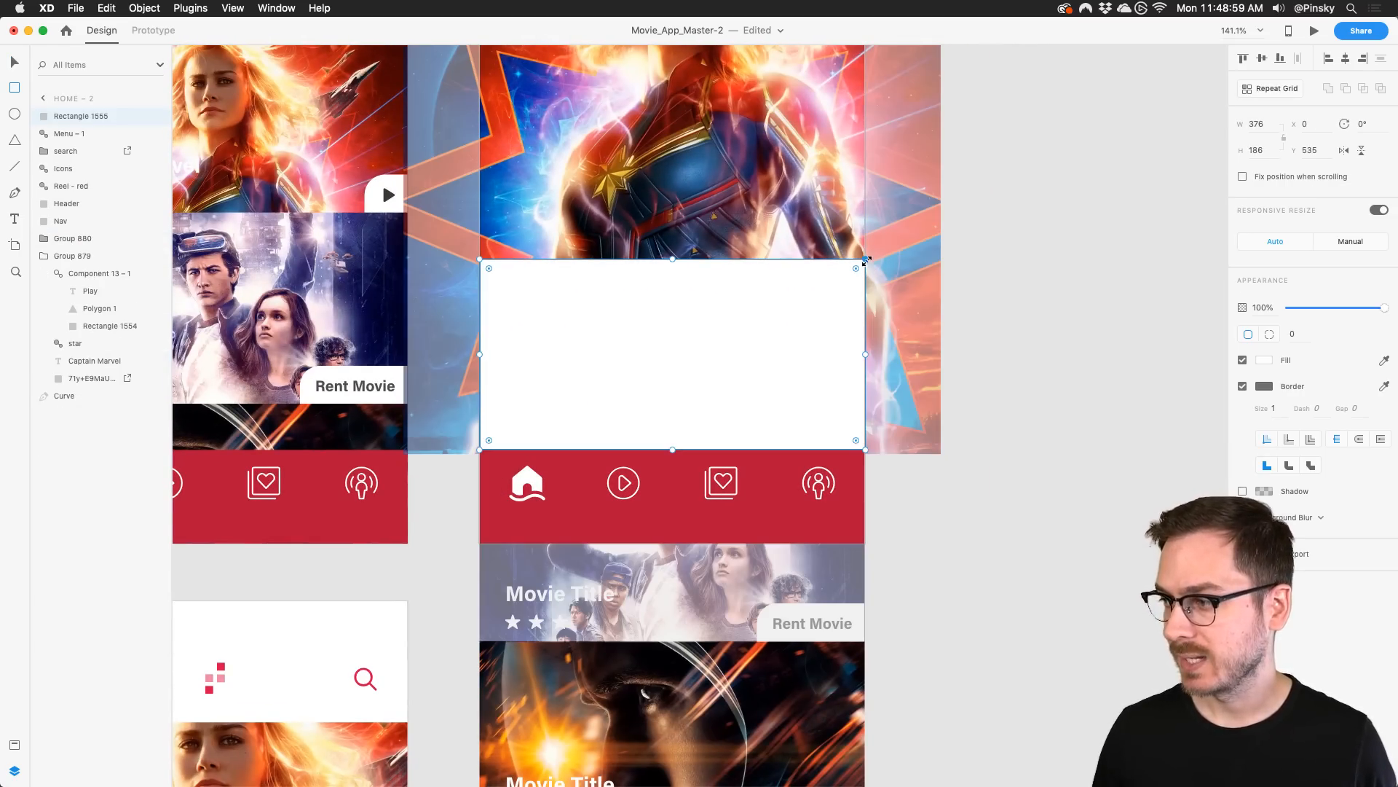
pyautogui.click(1243, 386)
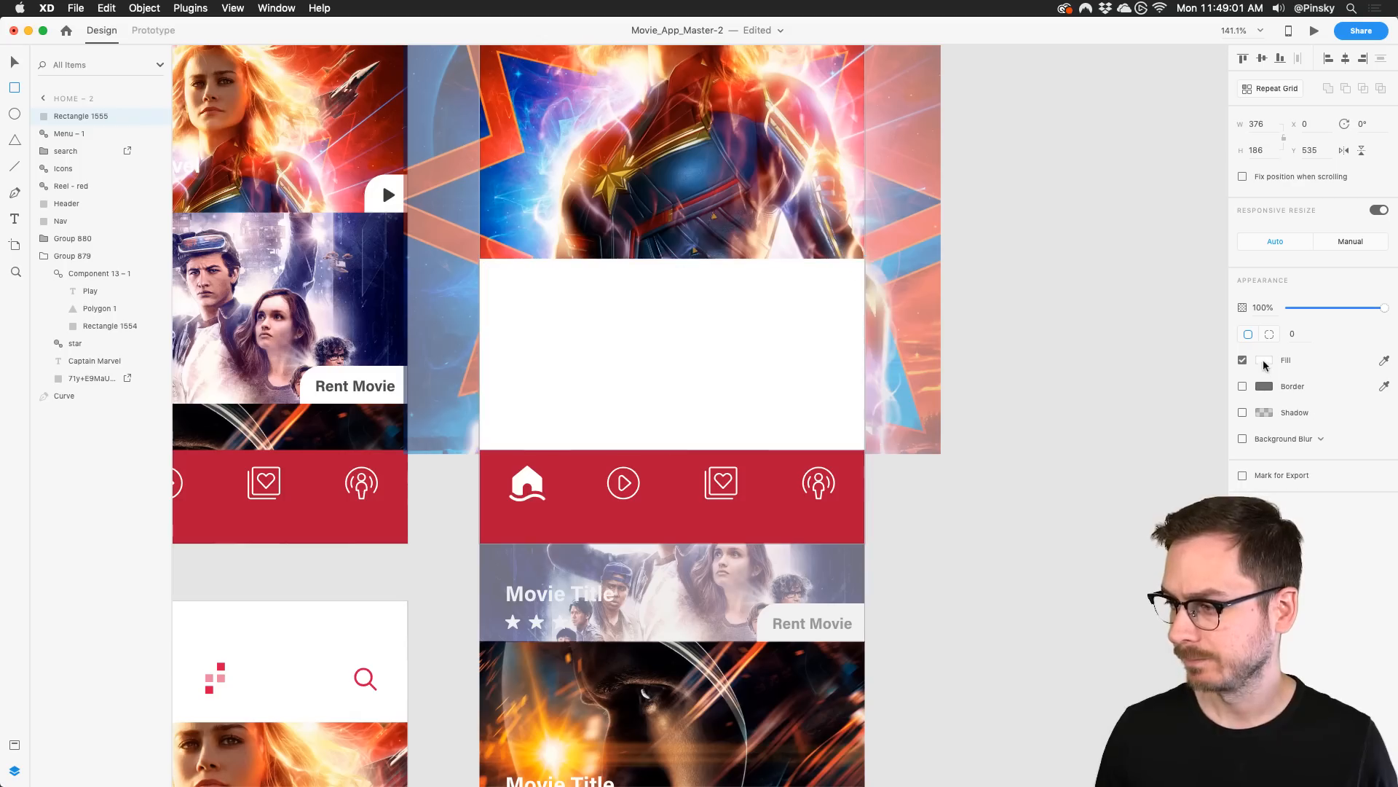
# Fill the rectangle with a vertical linear gradient from fully transparent black at its upper edge to solid black at its lower edge
pyautogui.click(1264, 359)
pyautogui.click(1116, 274)
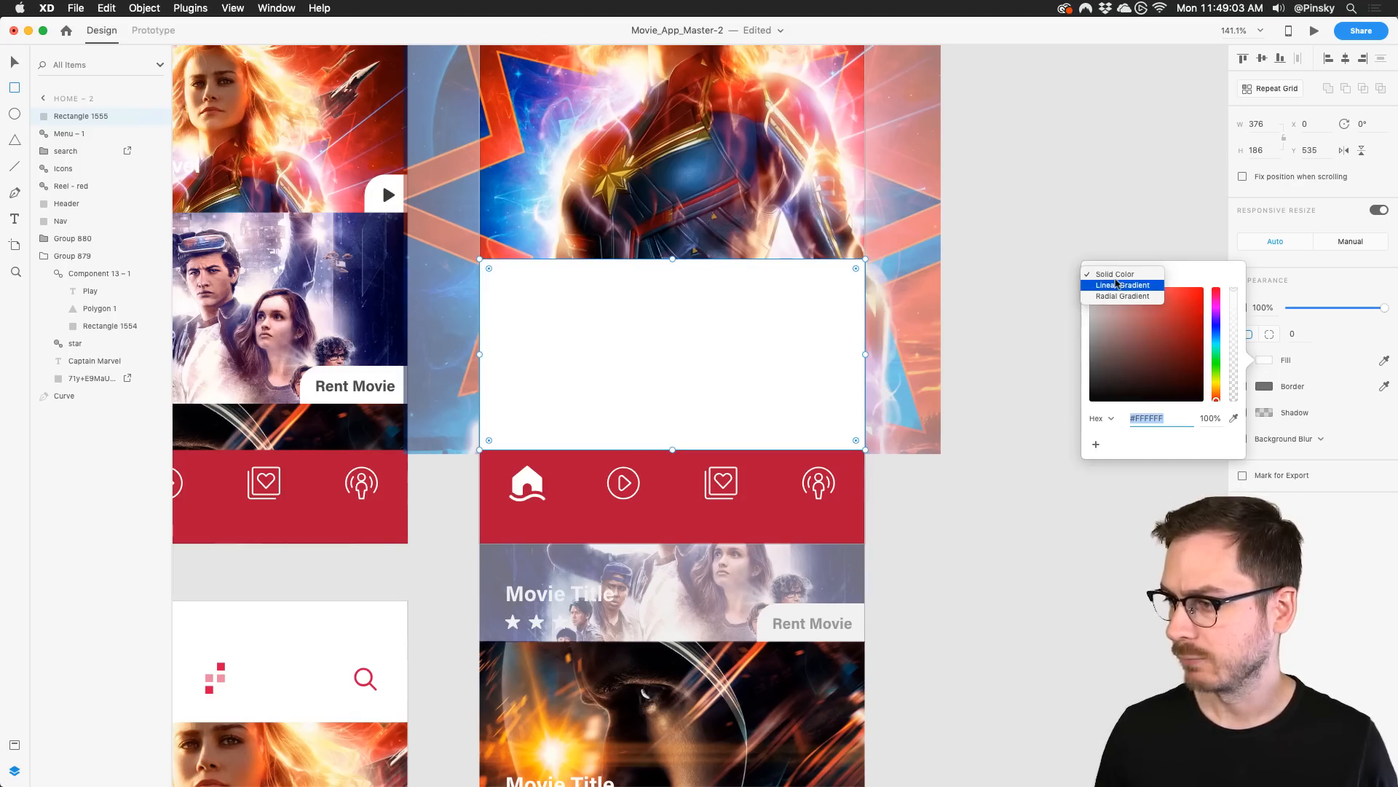
pyautogui.click(1107, 285)
pyautogui.click(1091, 283)
pyautogui.moveTo(1105, 307); pyautogui.dragTo(1088, 412)
pyautogui.click(1237, 283)
pyautogui.moveTo(1150, 350); pyautogui.dragTo(1060, 438)
pyautogui.click(1092, 283)
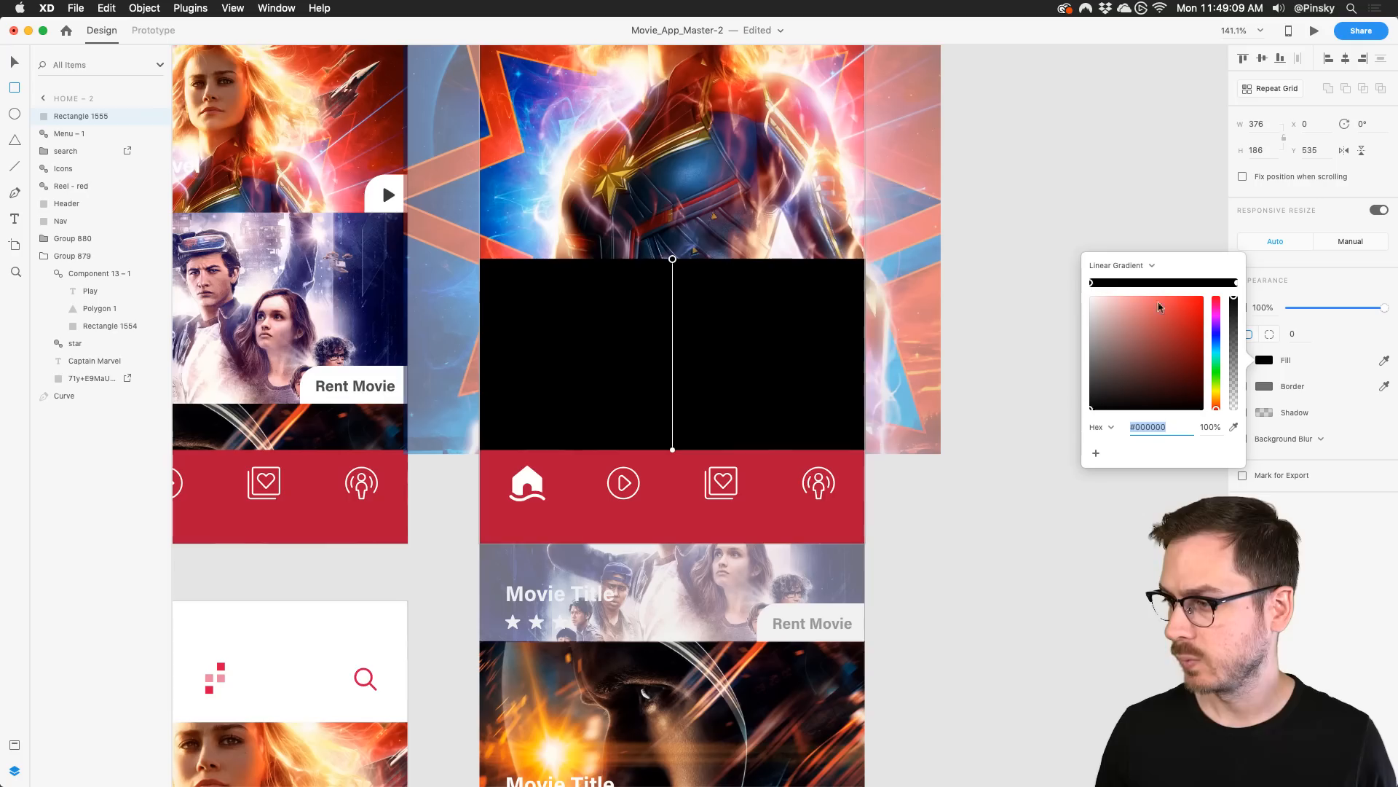
pyautogui.moveTo(1233, 354); pyautogui.dragTo(1234, 506)
pyautogui.click(1076, 515)
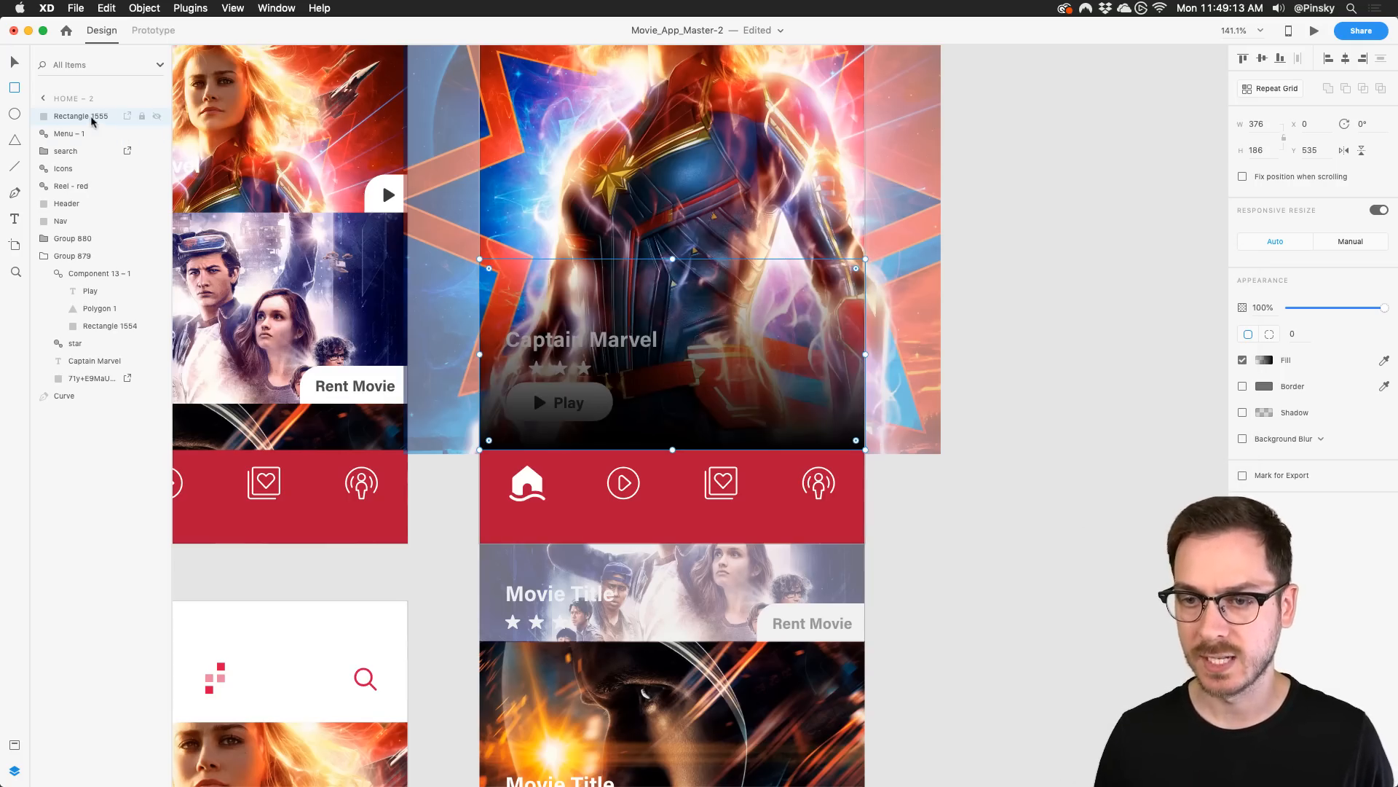
# Move the gradient rectangle into the Captain Marvel group, directly above the poster image and beneath the title, stars and button
pyautogui.moveTo(94, 116); pyautogui.dragTo(48, 387)
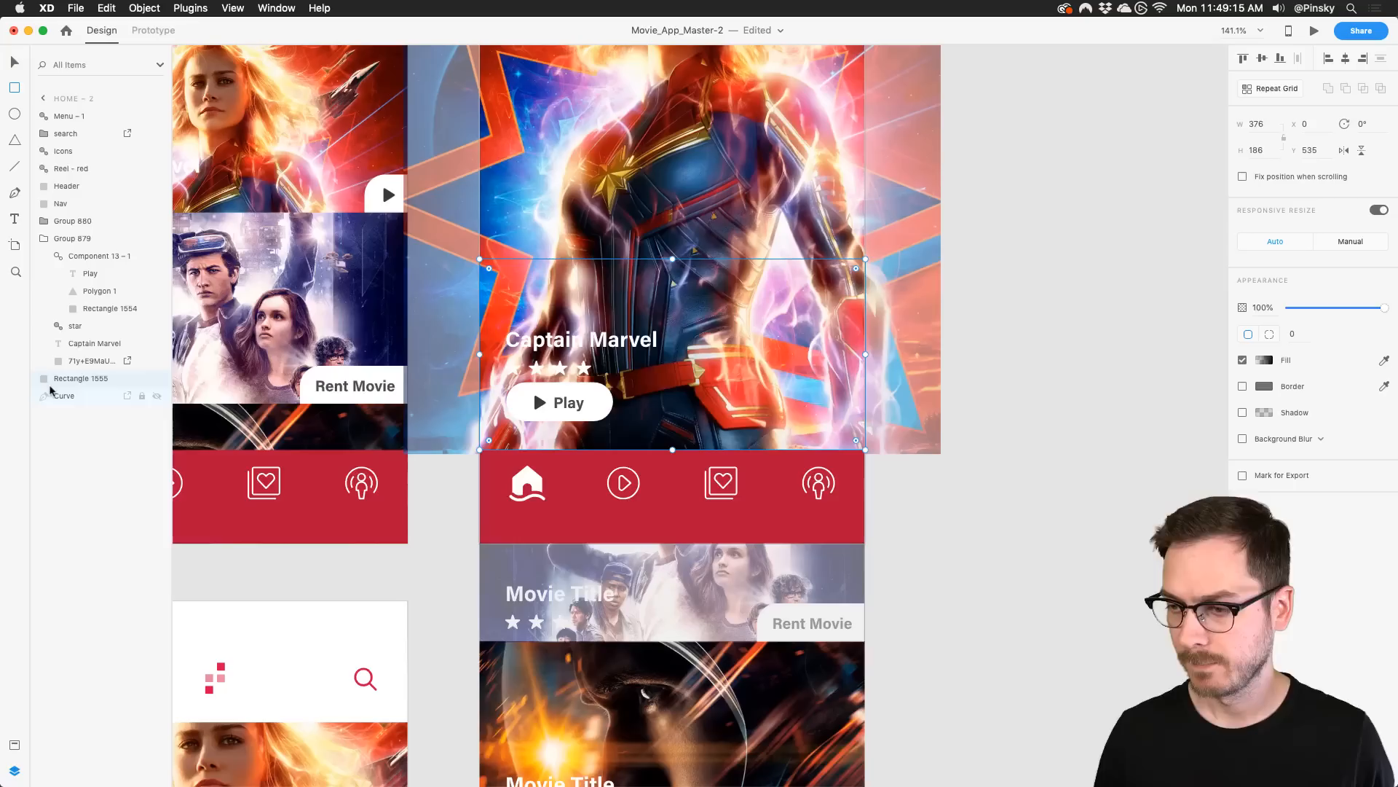
pyautogui.press('super+bracketright')
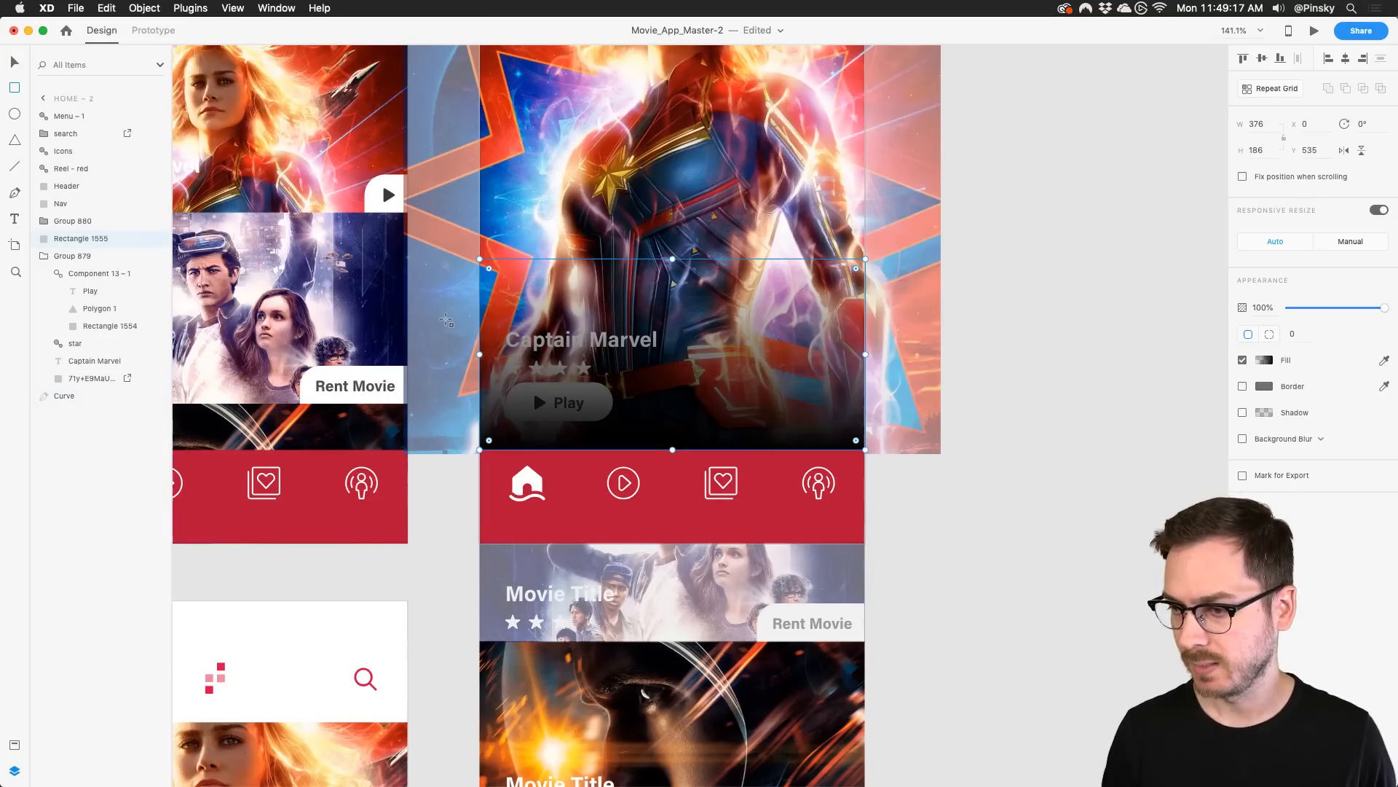
pyautogui.moveTo(99, 239); pyautogui.dragTo(94, 370)
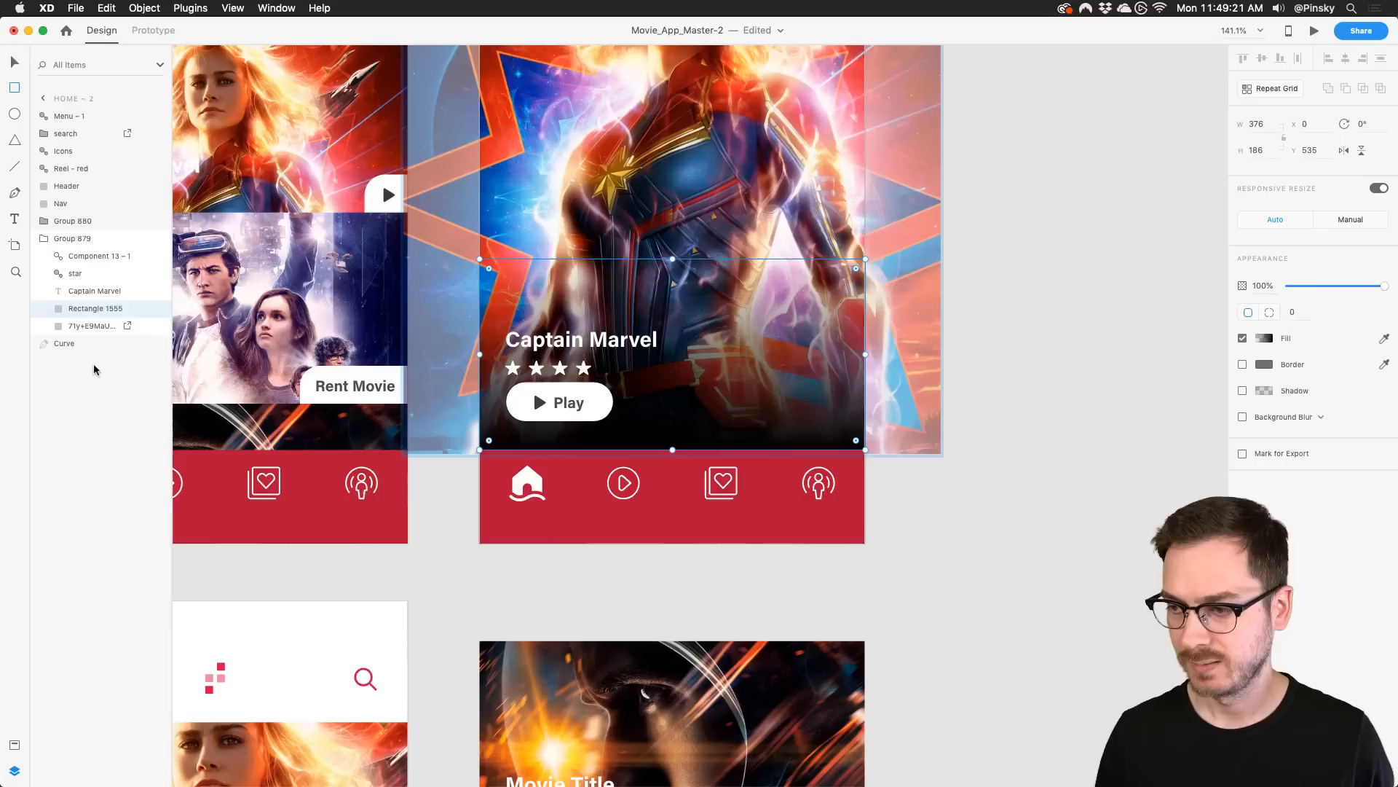
pyautogui.click(1016, 362)
# Link the Captain Marvel banner on the Home artboard to the Home – 2 artboard with a Tap trigger
pyautogui.scroll(-3, 950, 351)
pyautogui.scroll(-1, 950, 347)
pyautogui.scroll(1, 950, 346)
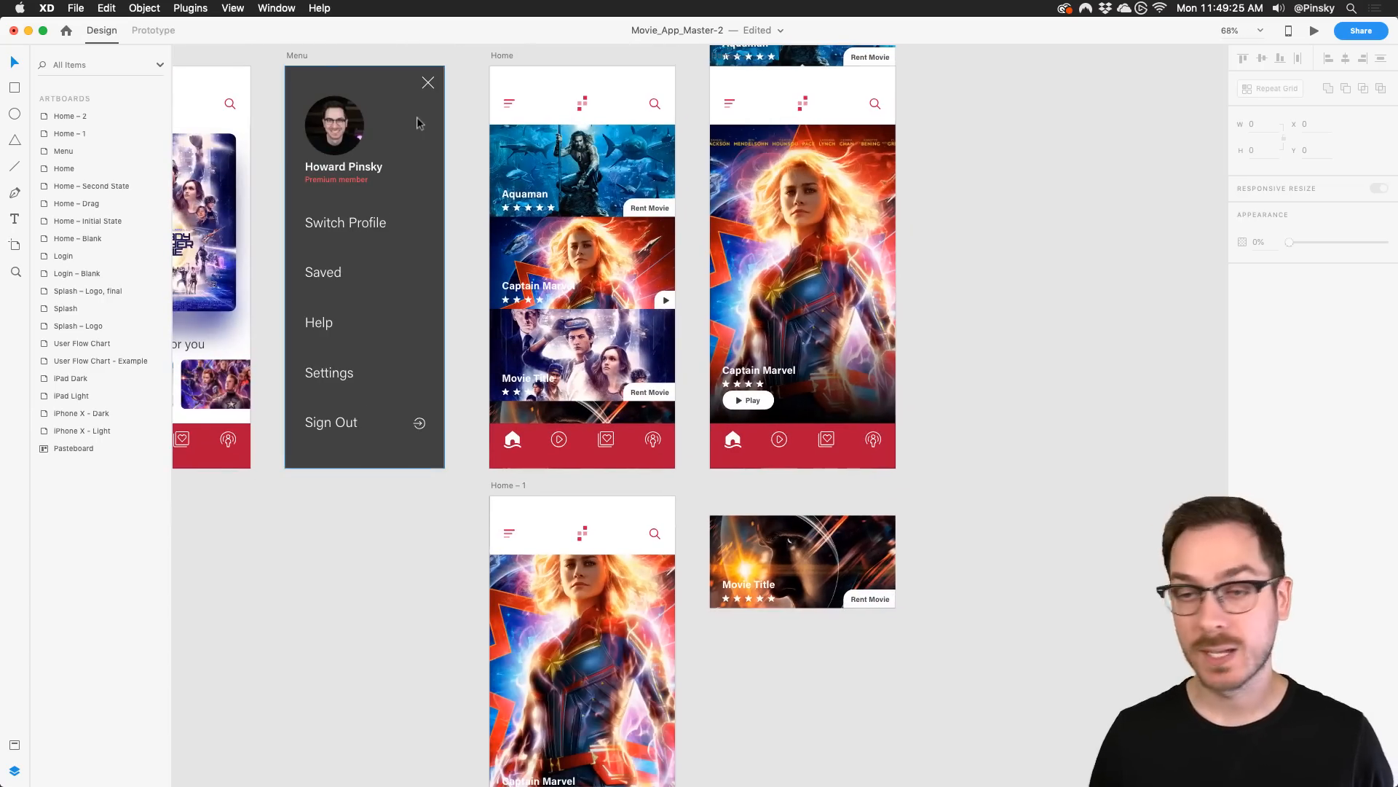
pyautogui.click(165, 31)
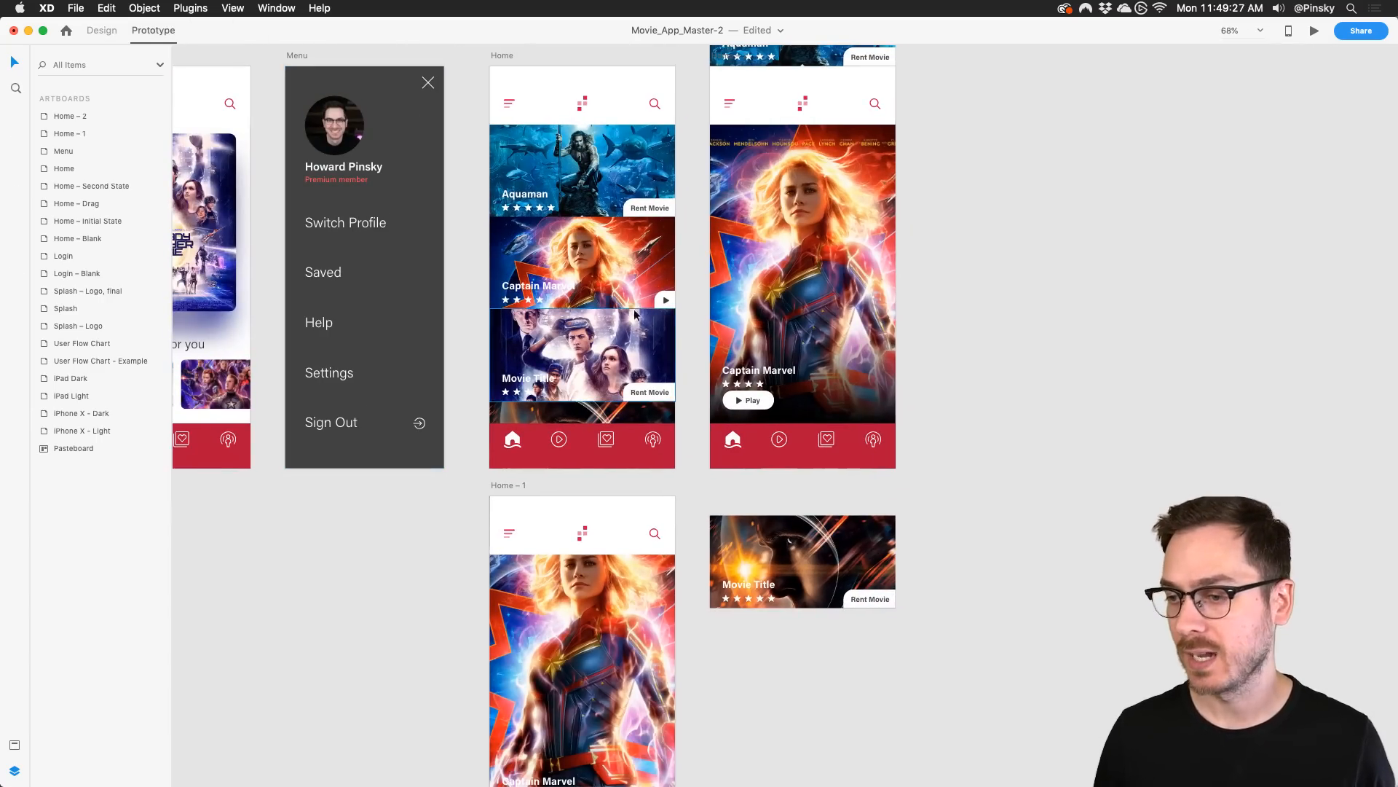
pyautogui.click(622, 254)
pyautogui.scroll(5, 680, 258)
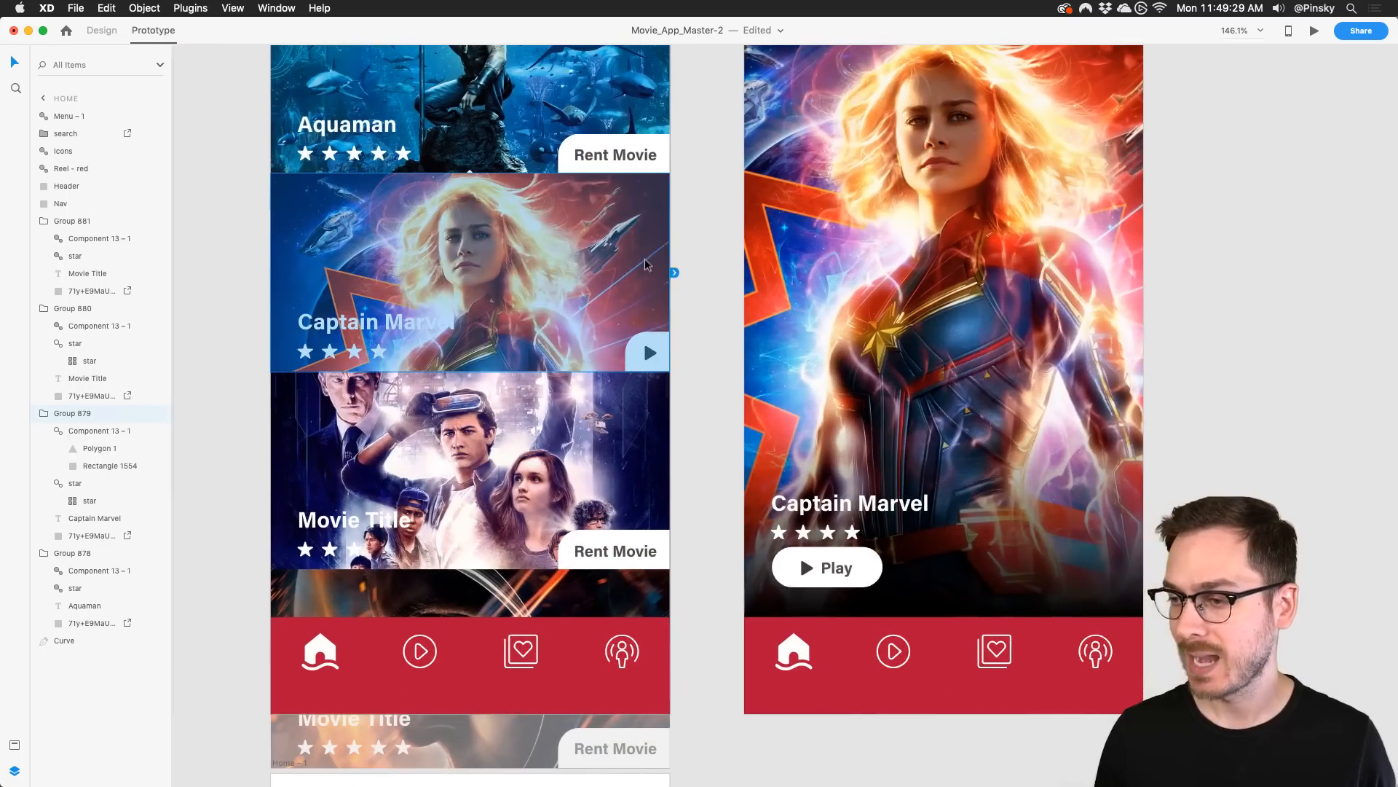
pyautogui.moveTo(674, 271); pyautogui.dragTo(849, 202)
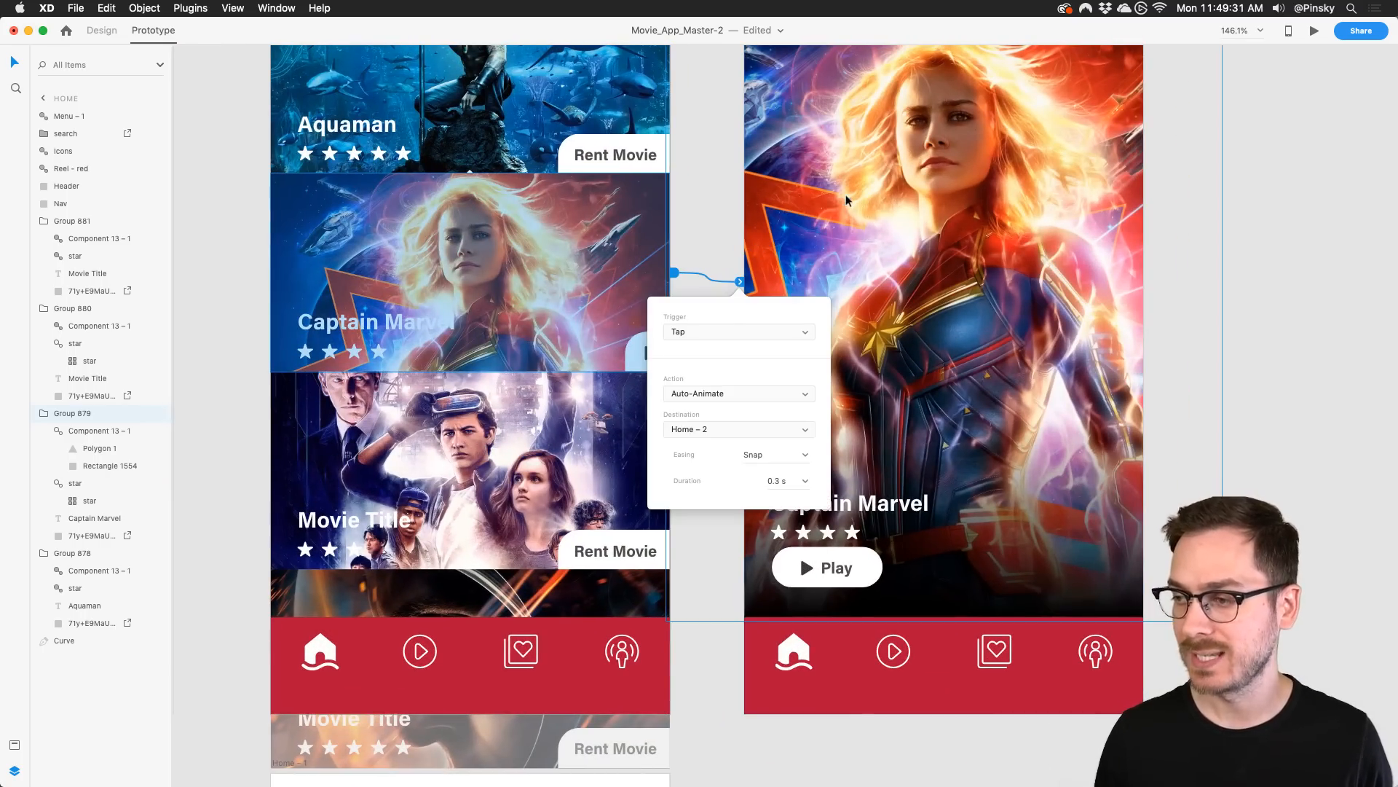
# Set the banner's transition to Auto-Animate with Ease In-Out easing and a 0.4 s duration
pyautogui.click(705, 395)
pyautogui.click(736, 346)
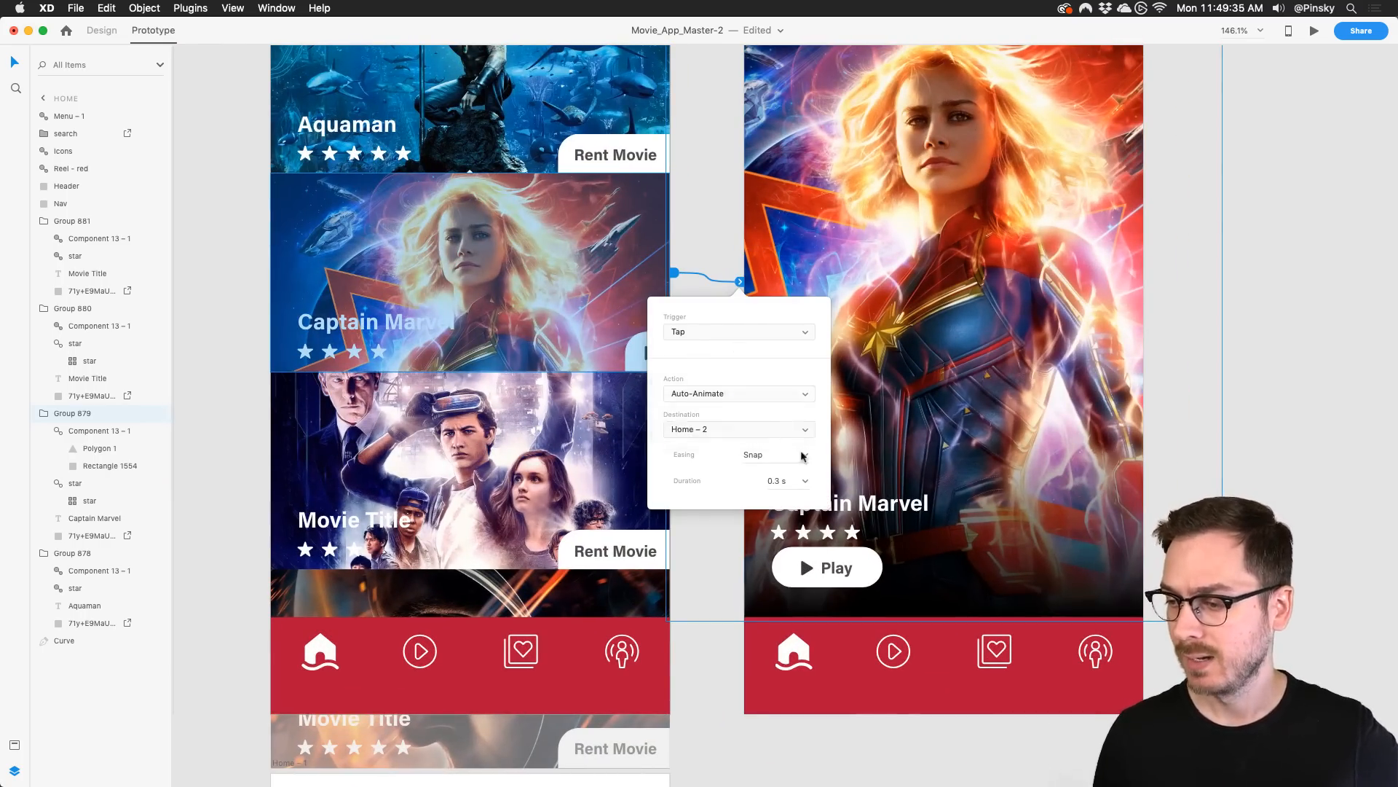
pyautogui.click(807, 455)
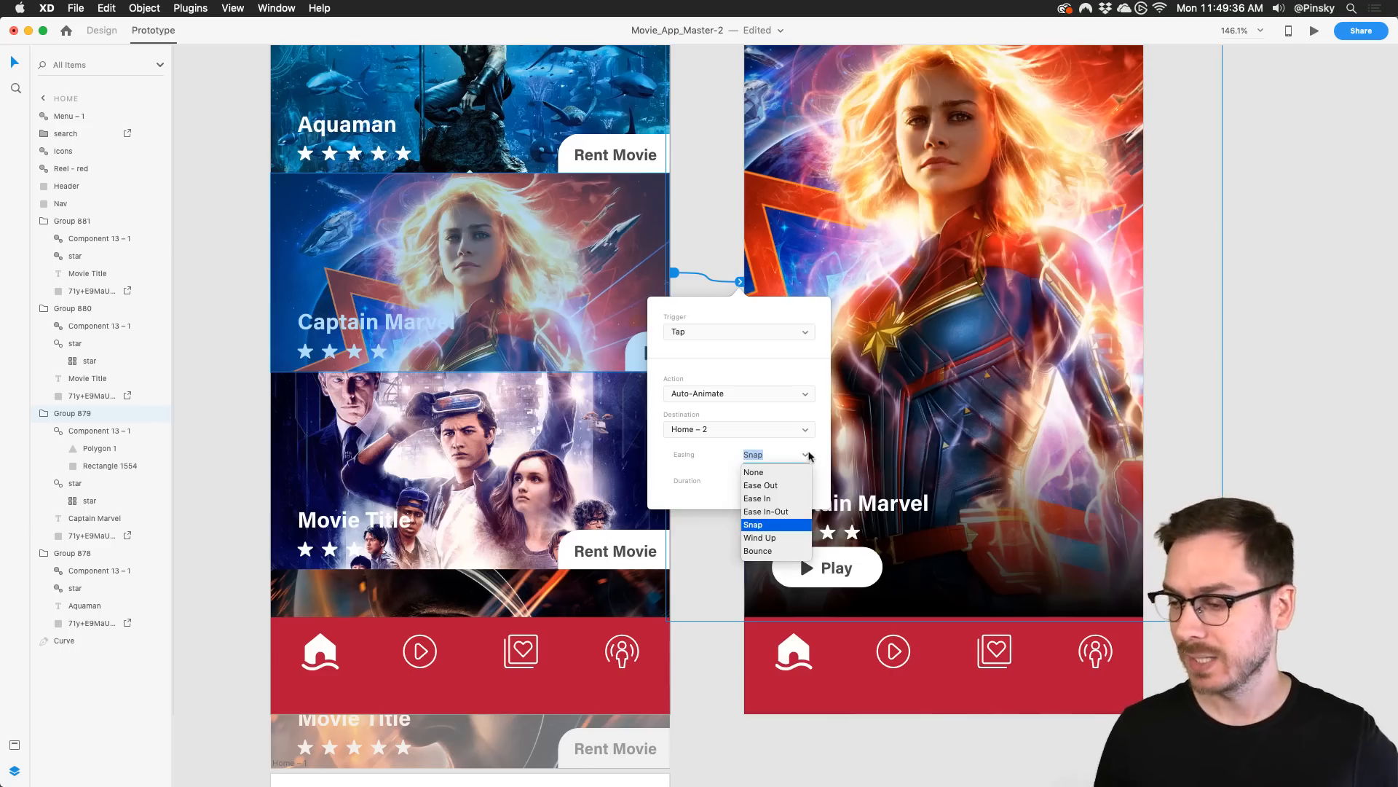
pyautogui.click(776, 502)
pyautogui.click(804, 480)
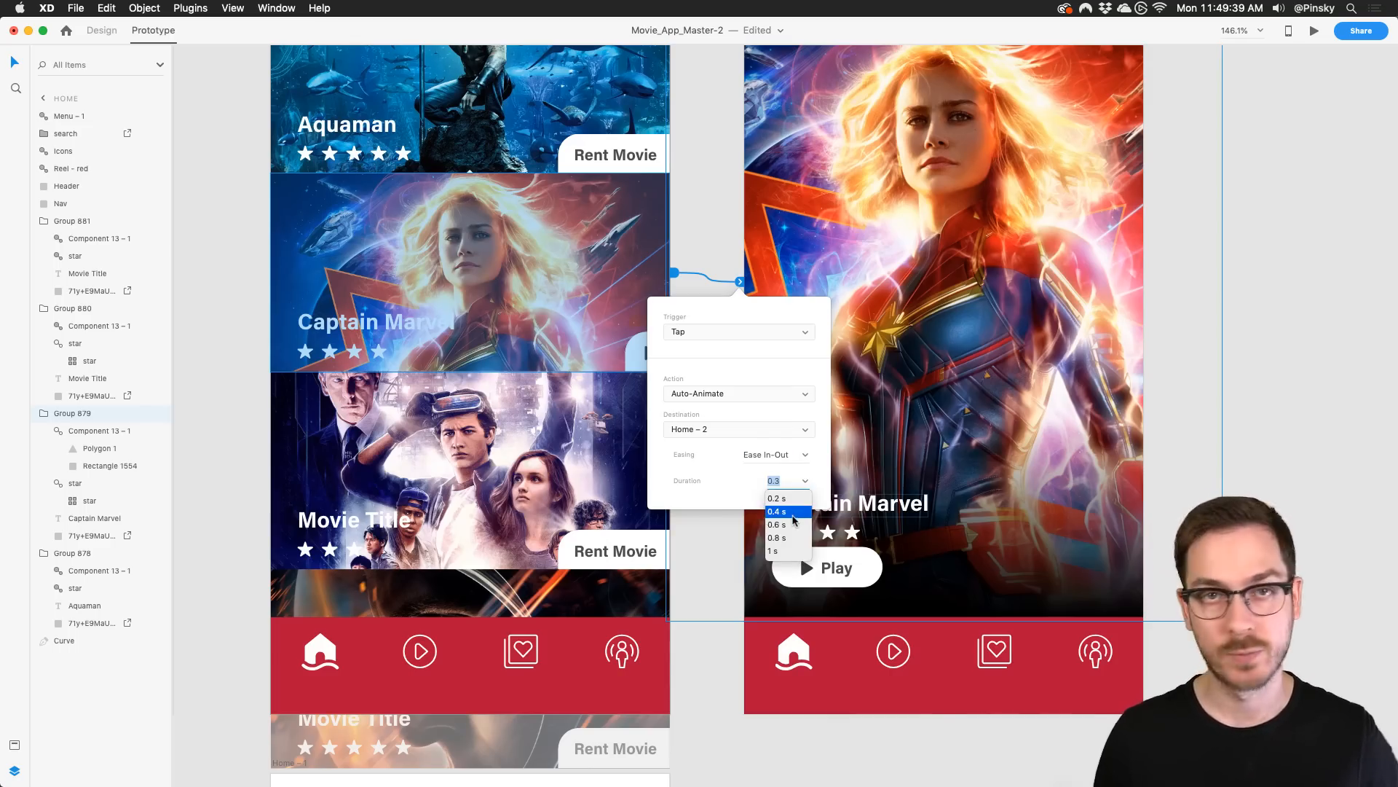
pyautogui.click(793, 513)
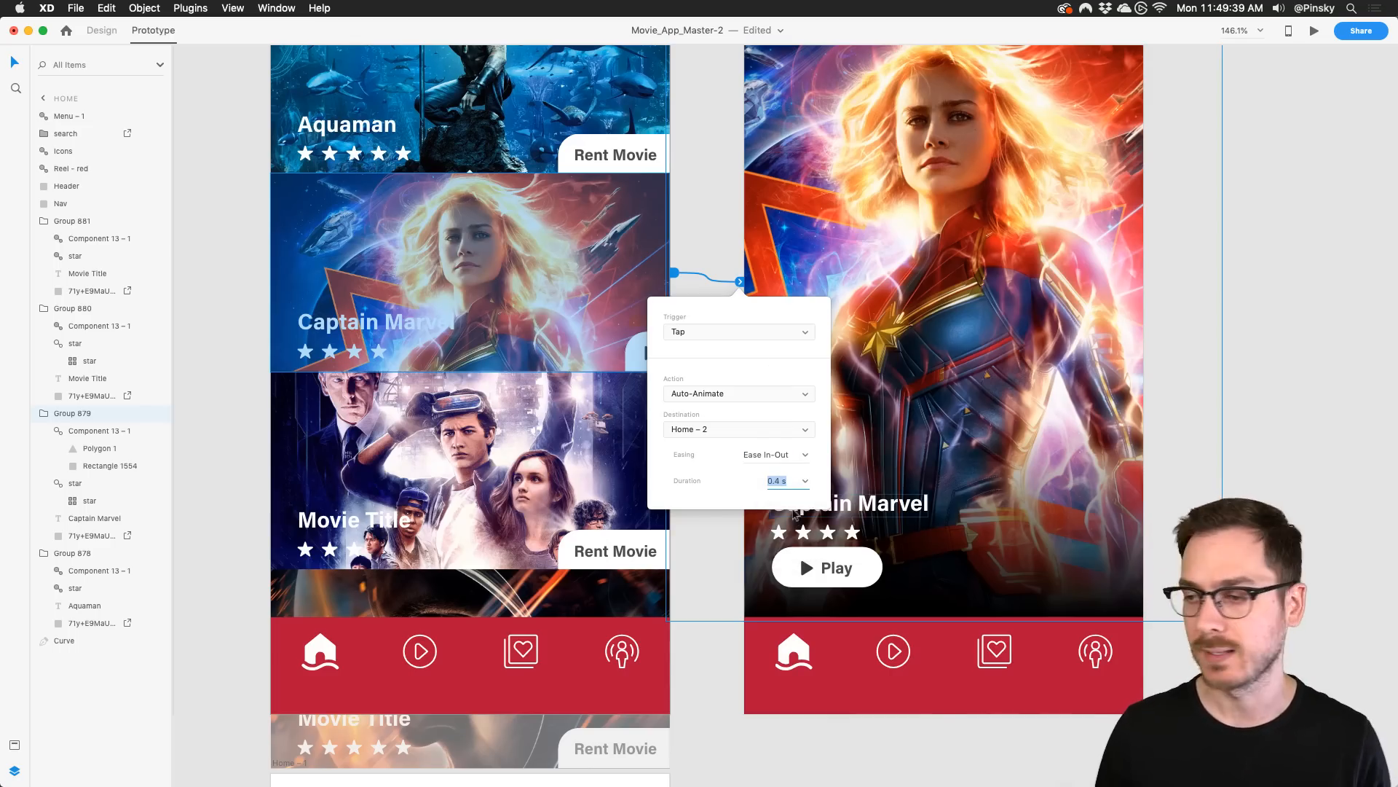
# Preview the prototype and test the expansion by tapping the Captain Marvel banner
pyautogui.click(1314, 31)
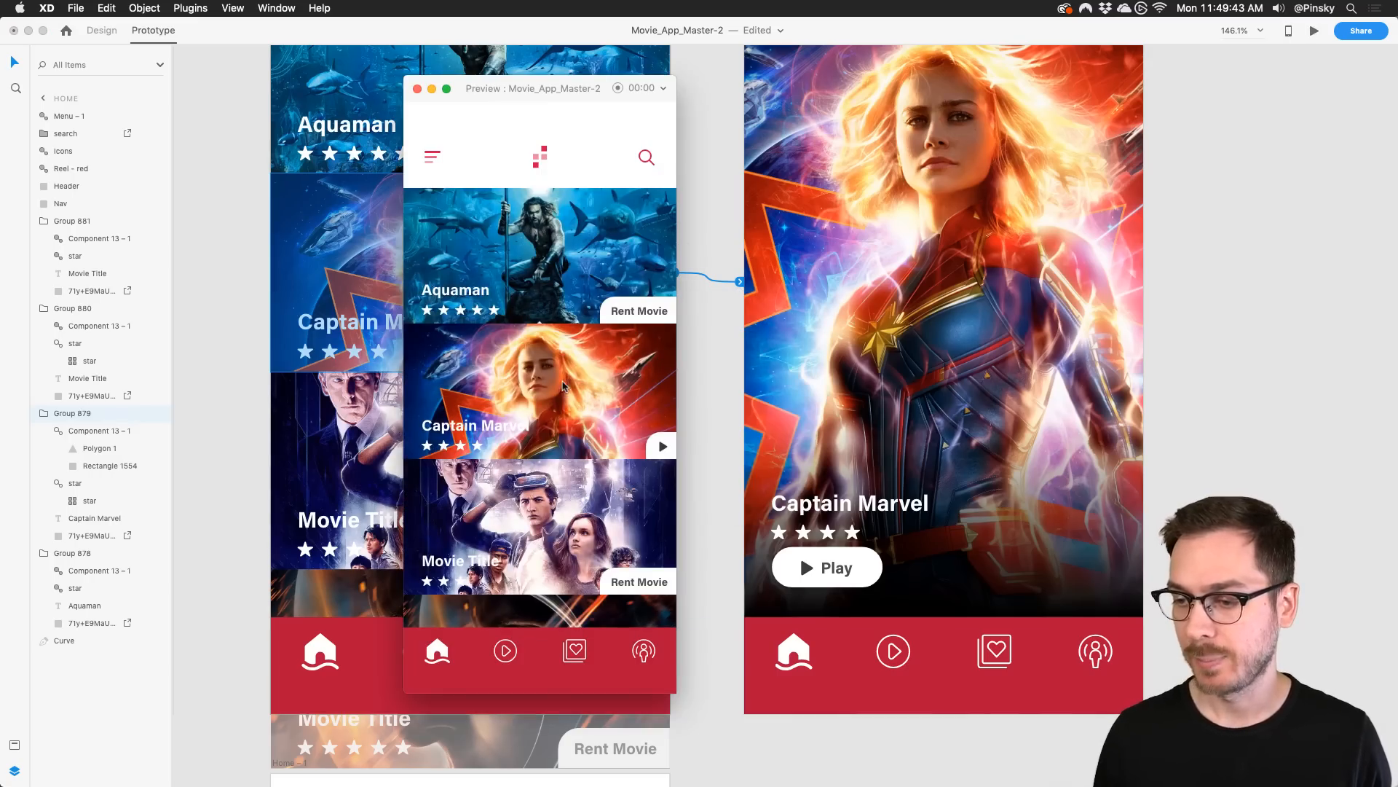
pyautogui.click(565, 389)
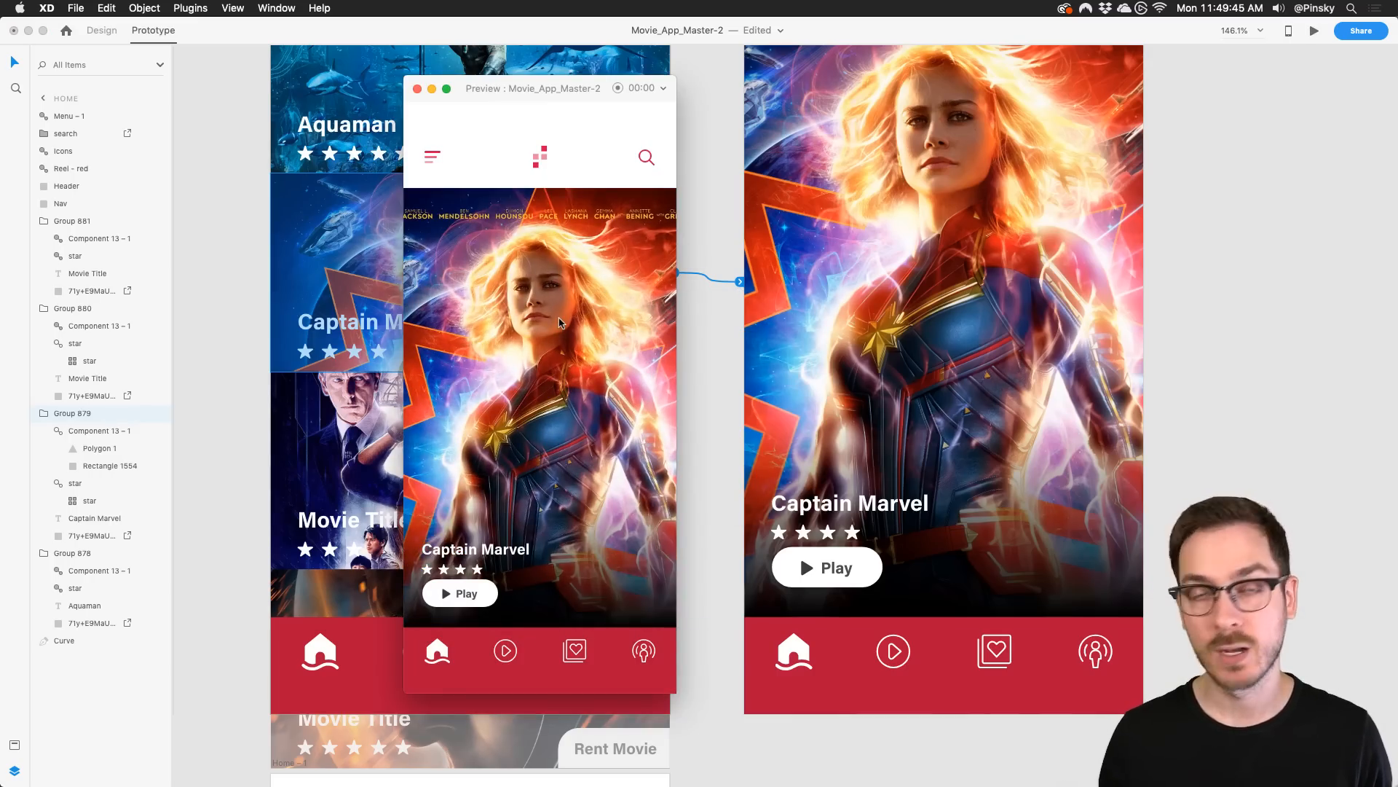
pyautogui.press('super+w')
# Enlarge the expanded Captain Marvel poster on Home – 2 to 653 by 1051 and reposition it at X -139, Y -232
pyautogui.hscroll(4, 1005, 312)
pyautogui.scroll(-5, 1005, 312)
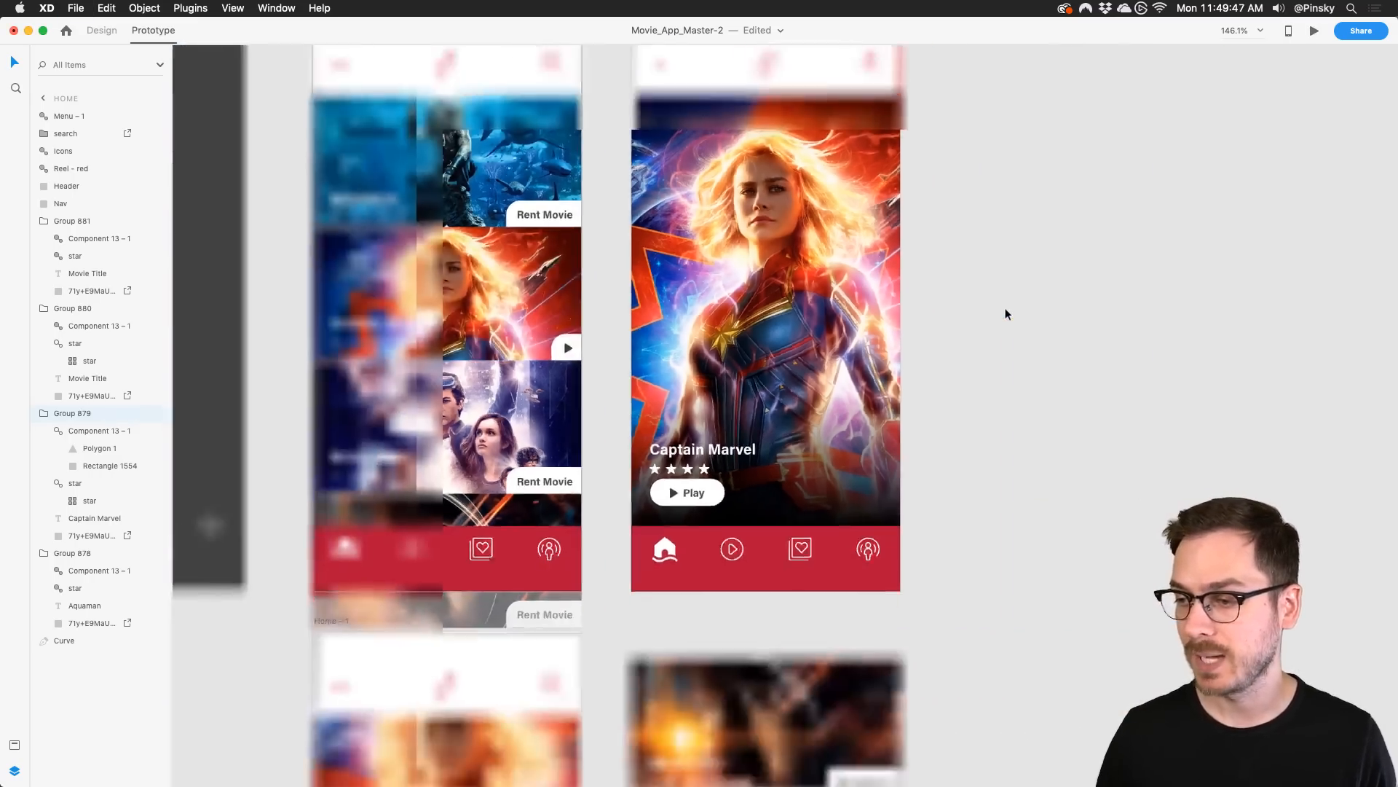
pyautogui.click(102, 31)
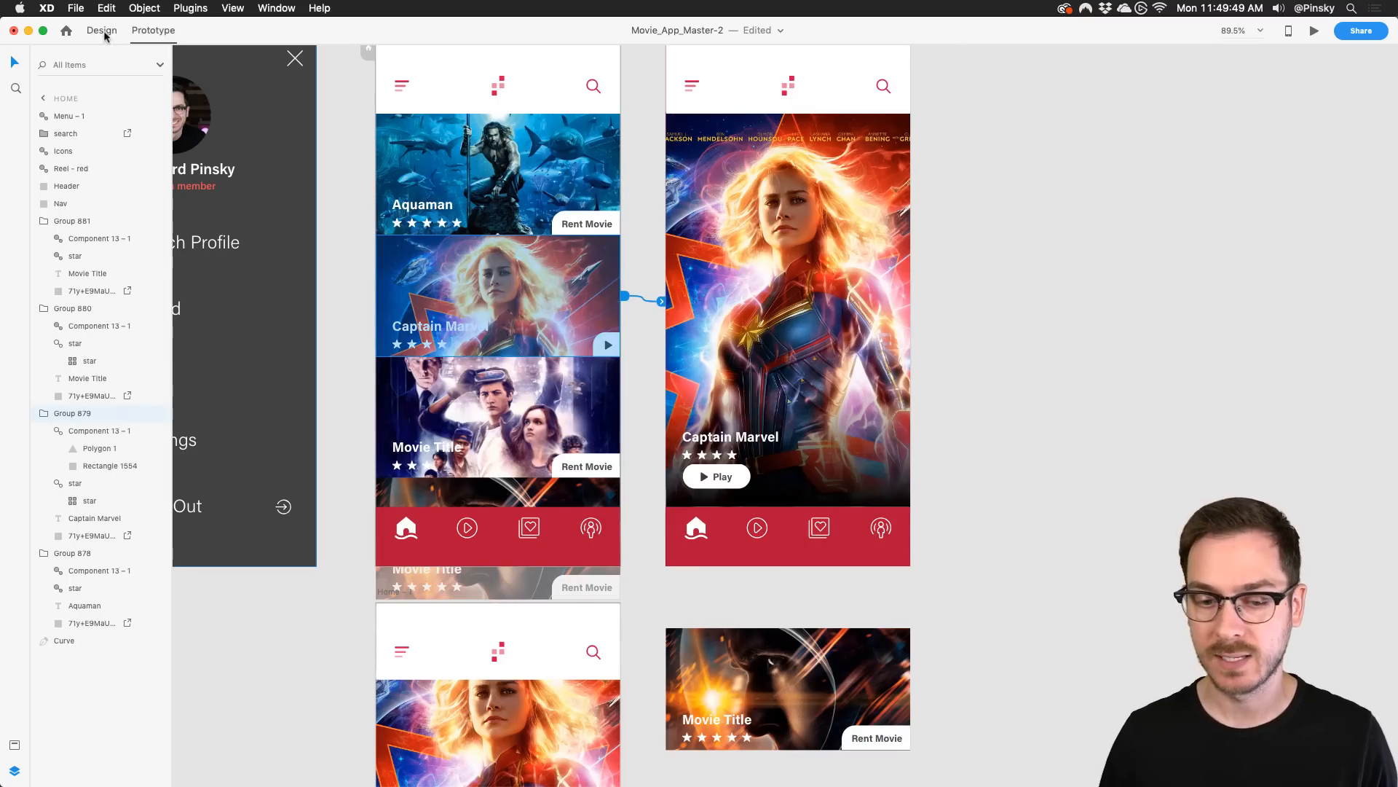
pyautogui.doubleClick(757, 222)
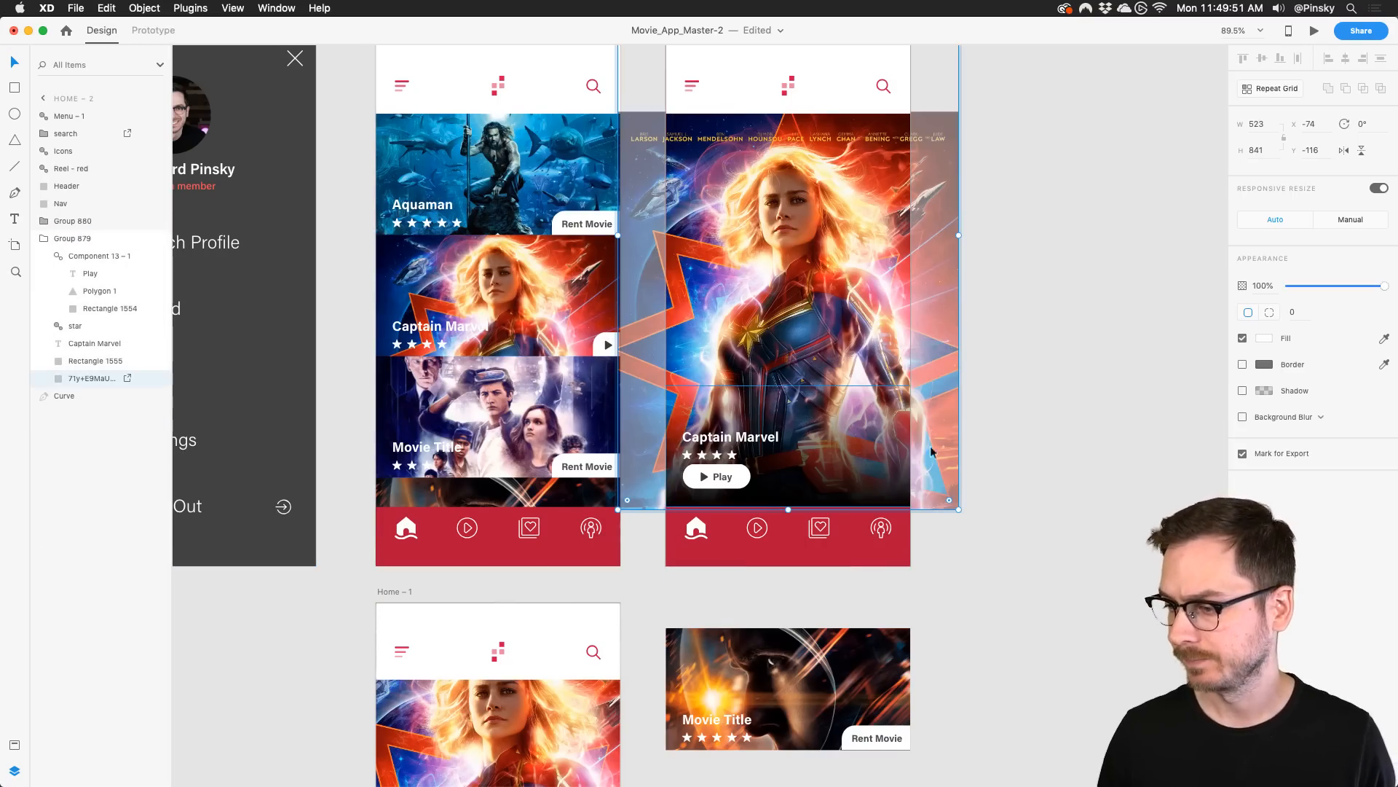
pyautogui.moveTo(958, 511); pyautogui.dragTo(1027, 577)
pyautogui.moveTo(800, 247); pyautogui.dragTo(792, 237)
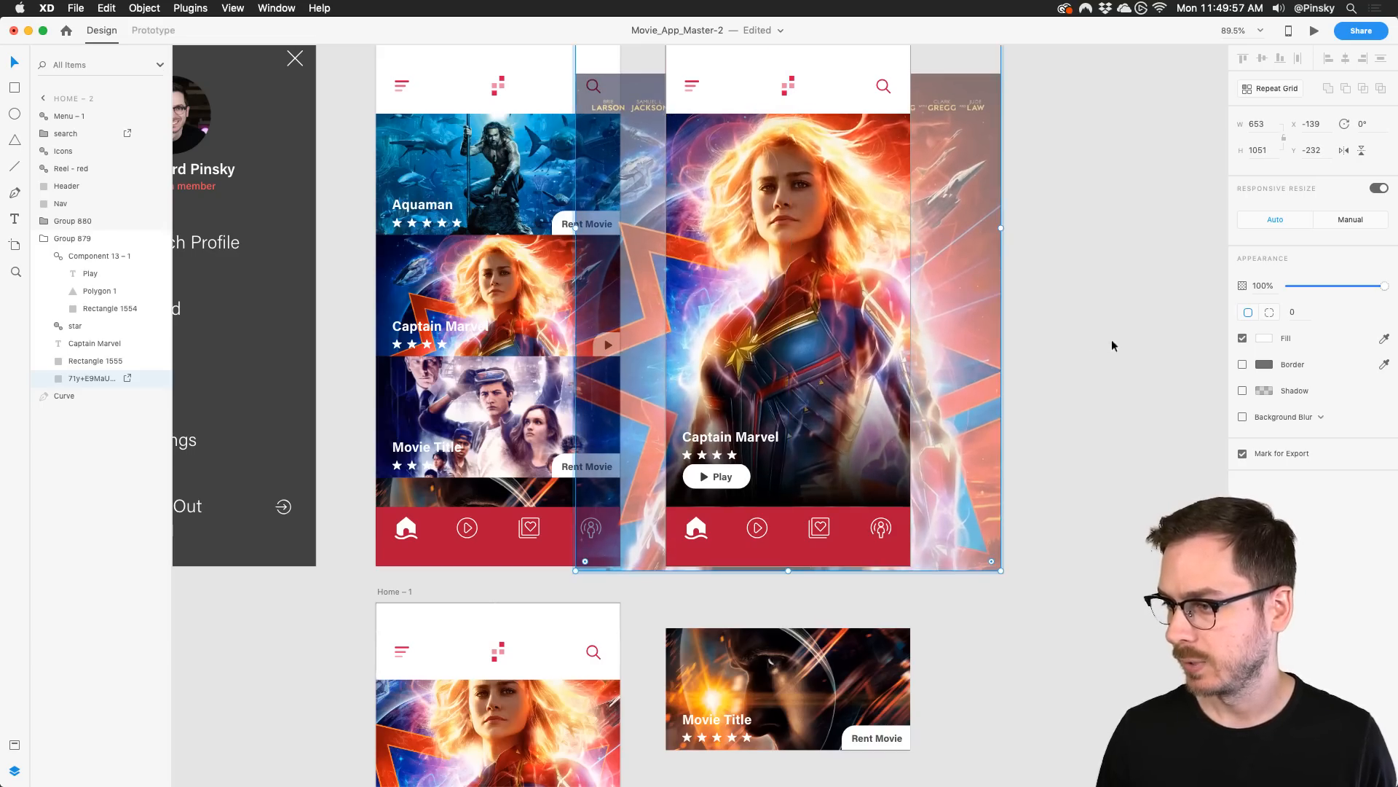
# Link the expanded Captain Marvel group on Home – 2 back to Home with a Tap trigger, Auto-Animate, Ease In-Out and 0.4 s
pyautogui.click(1111, 339)
pyautogui.click(845, 271)
pyautogui.scroll(2, 845, 271)
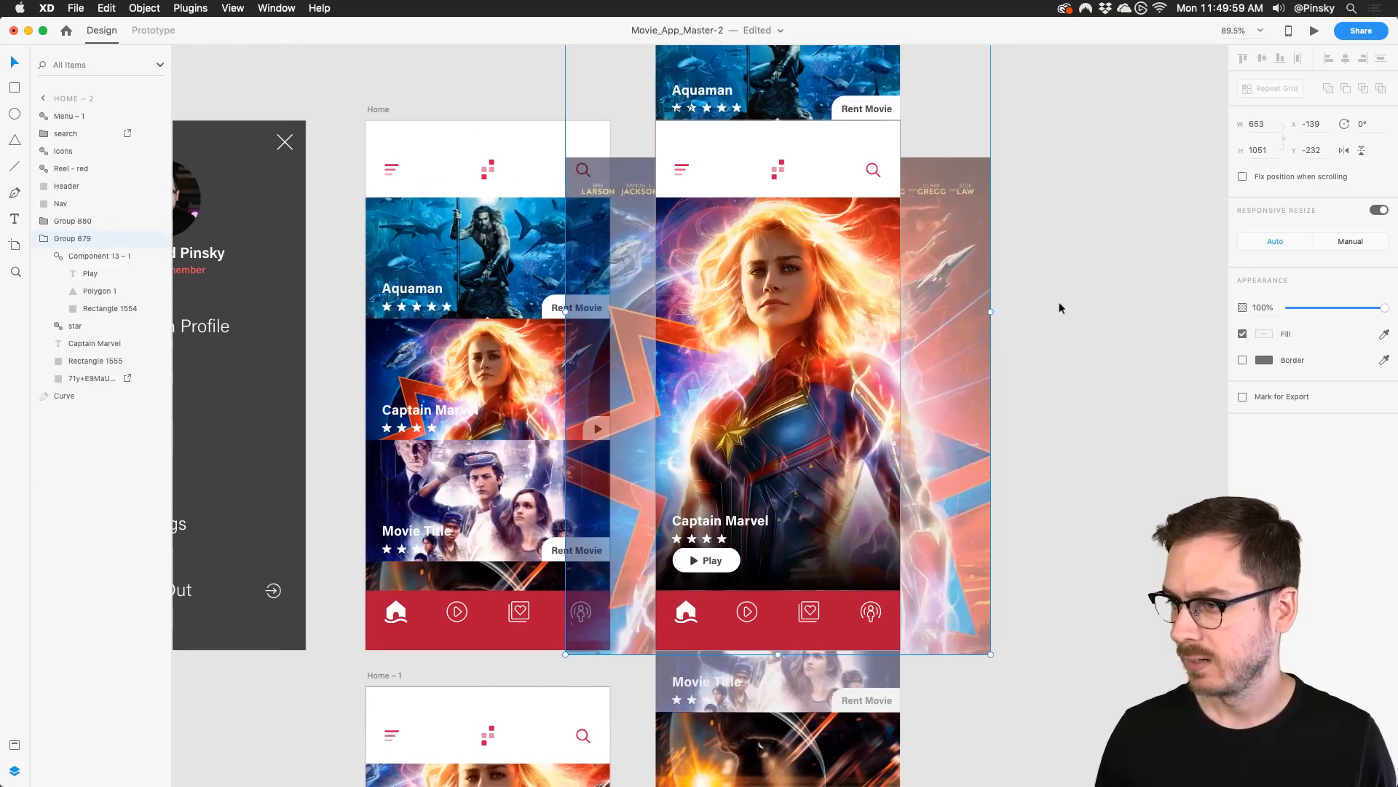
pyautogui.click(1059, 301)
pyautogui.click(695, 348)
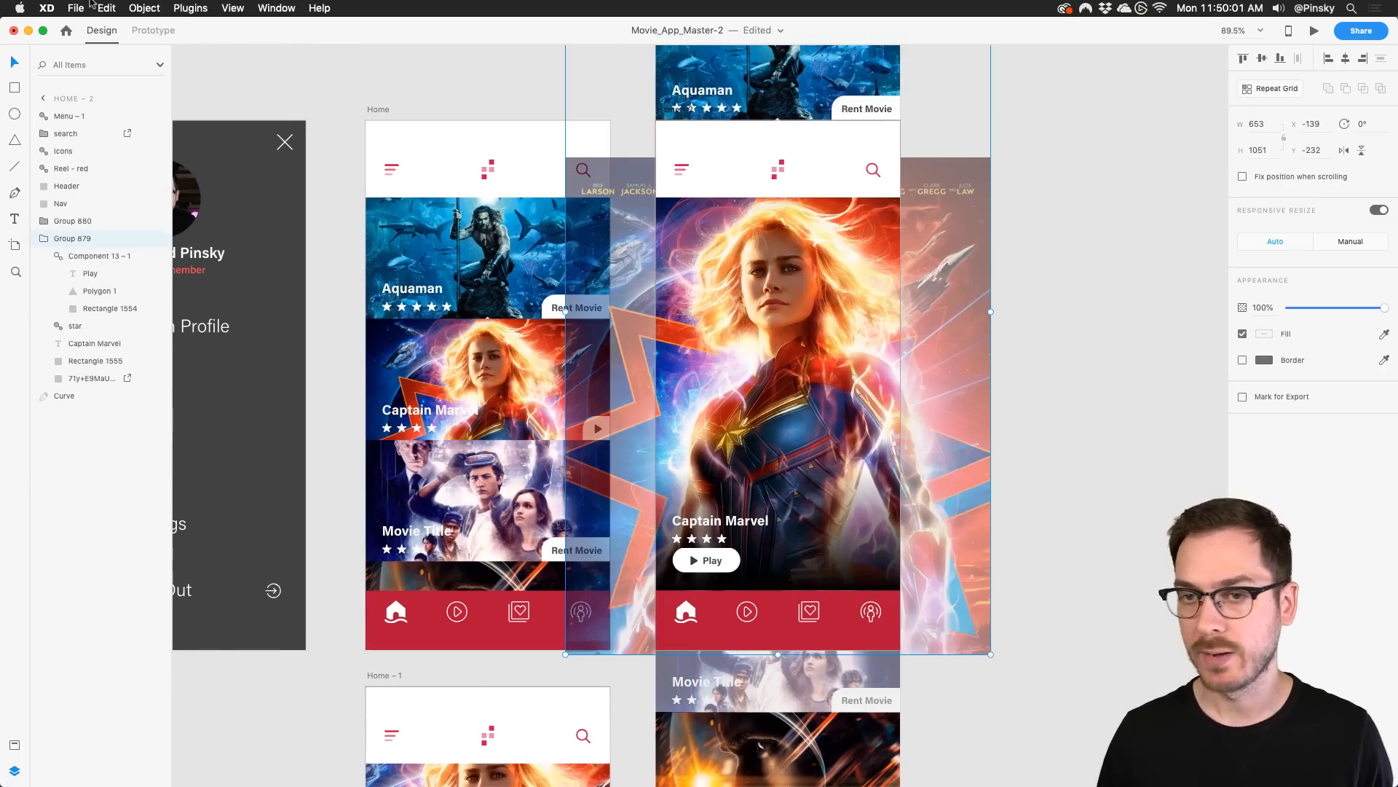
pyautogui.click(153, 30)
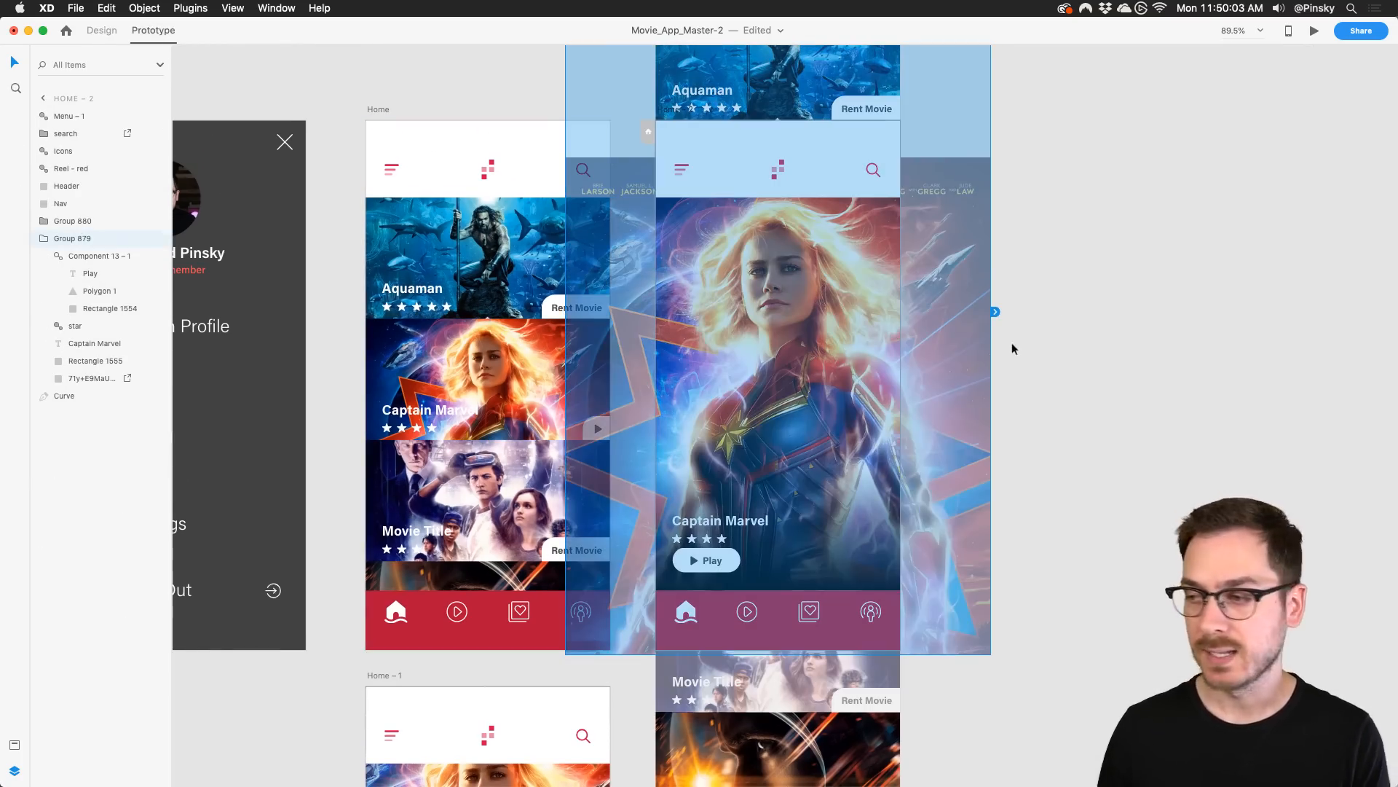
pyautogui.moveTo(995, 311); pyautogui.dragTo(414, 412)
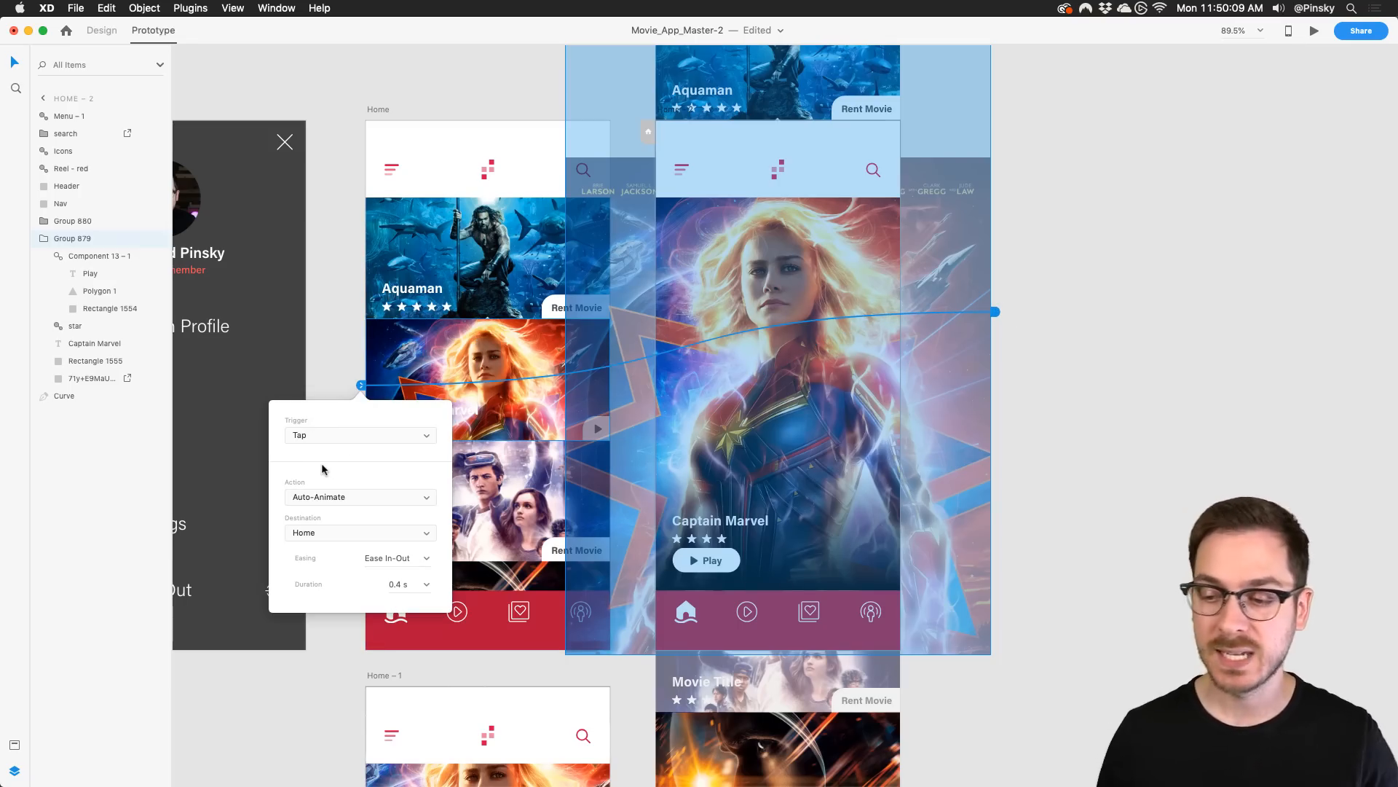
# Preview the prototype from Home, testing the Captain Marvel banner's expansion and collapse twice
pyautogui.click(495, 366)
pyautogui.click(1314, 30)
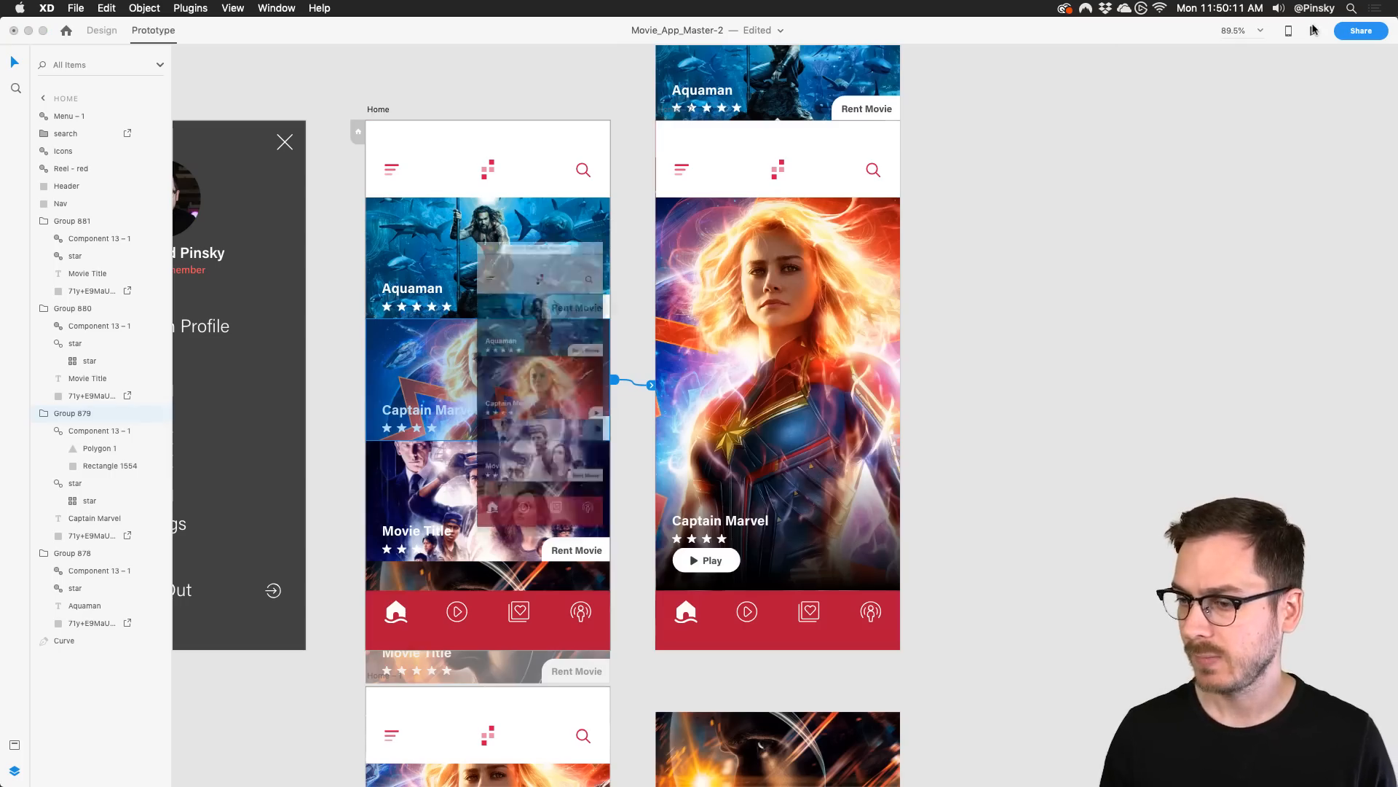
pyautogui.click(570, 394)
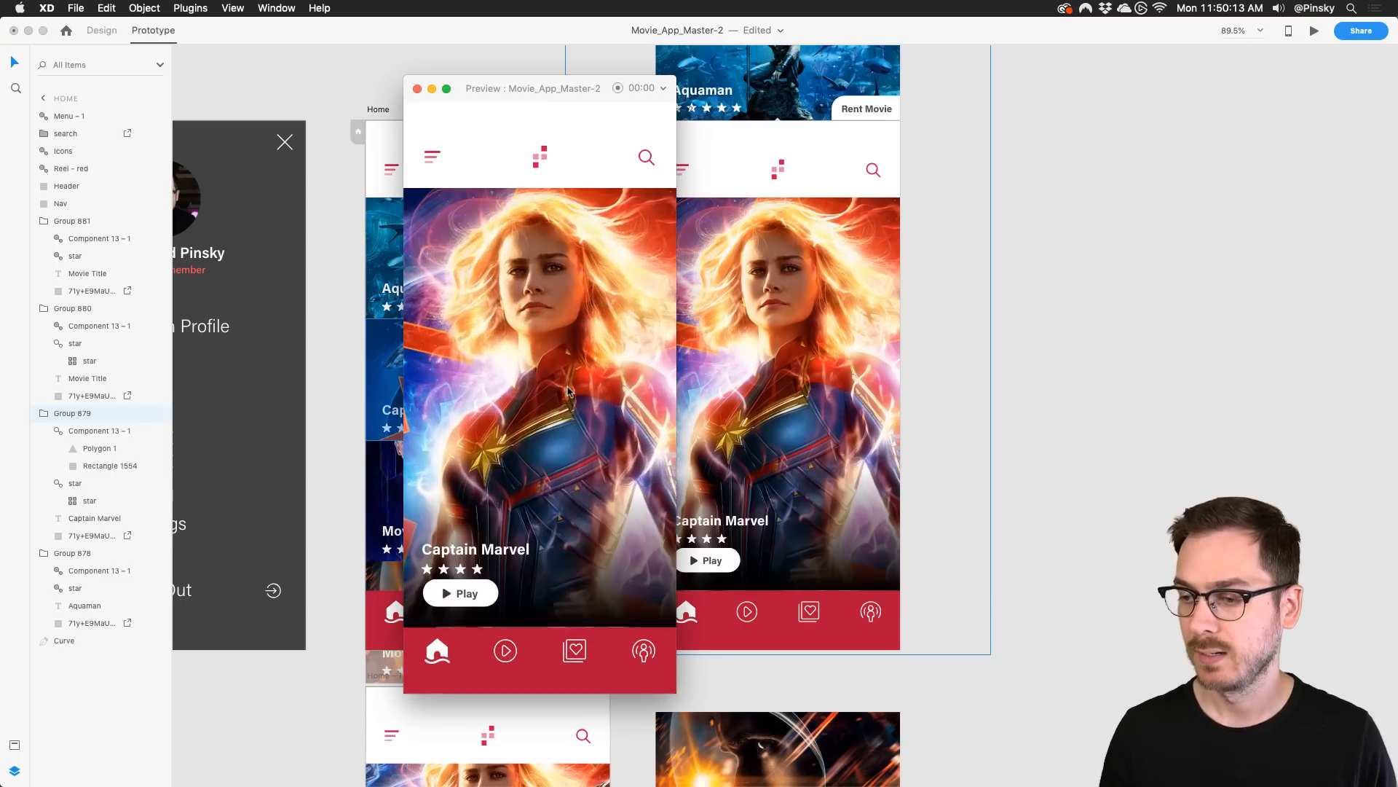
pyautogui.click(582, 393)
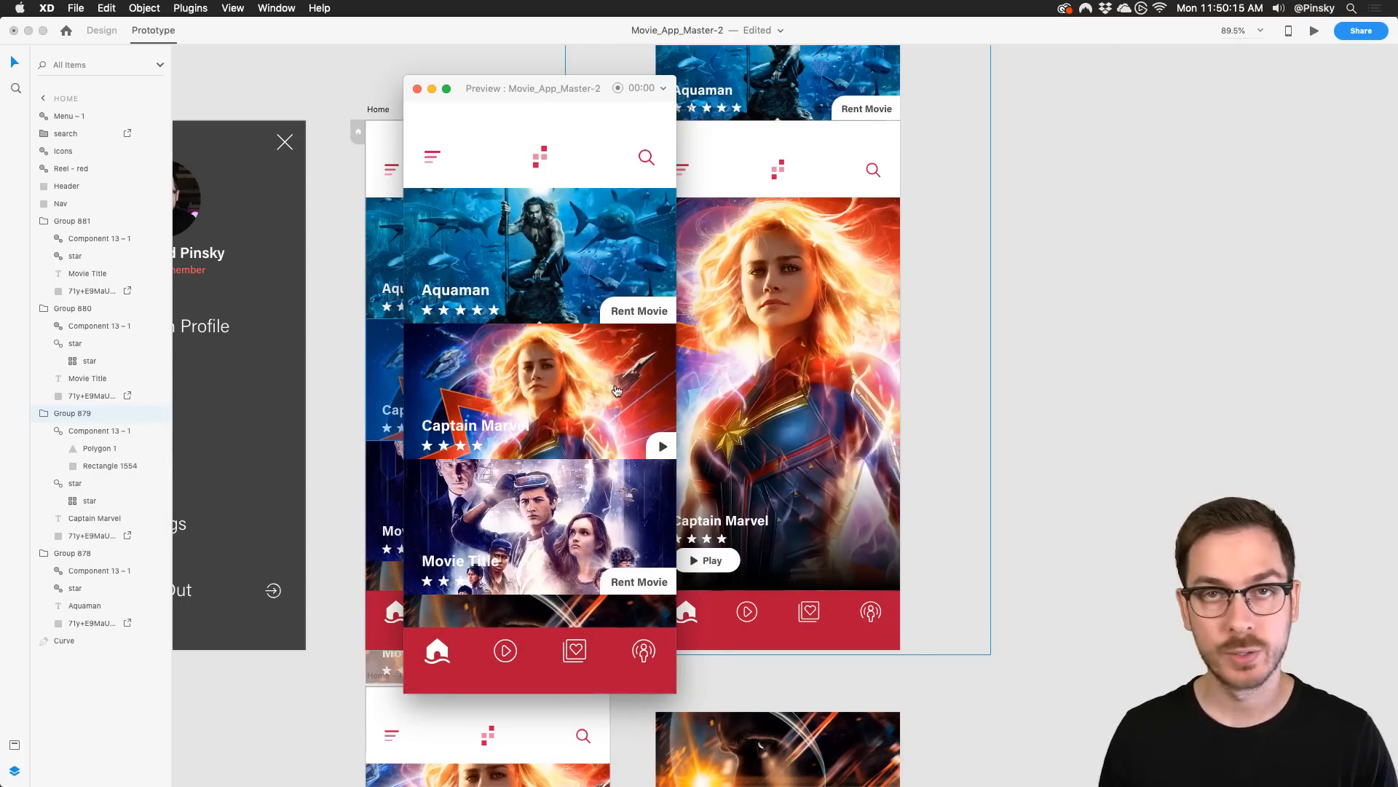
pyautogui.click(617, 391)
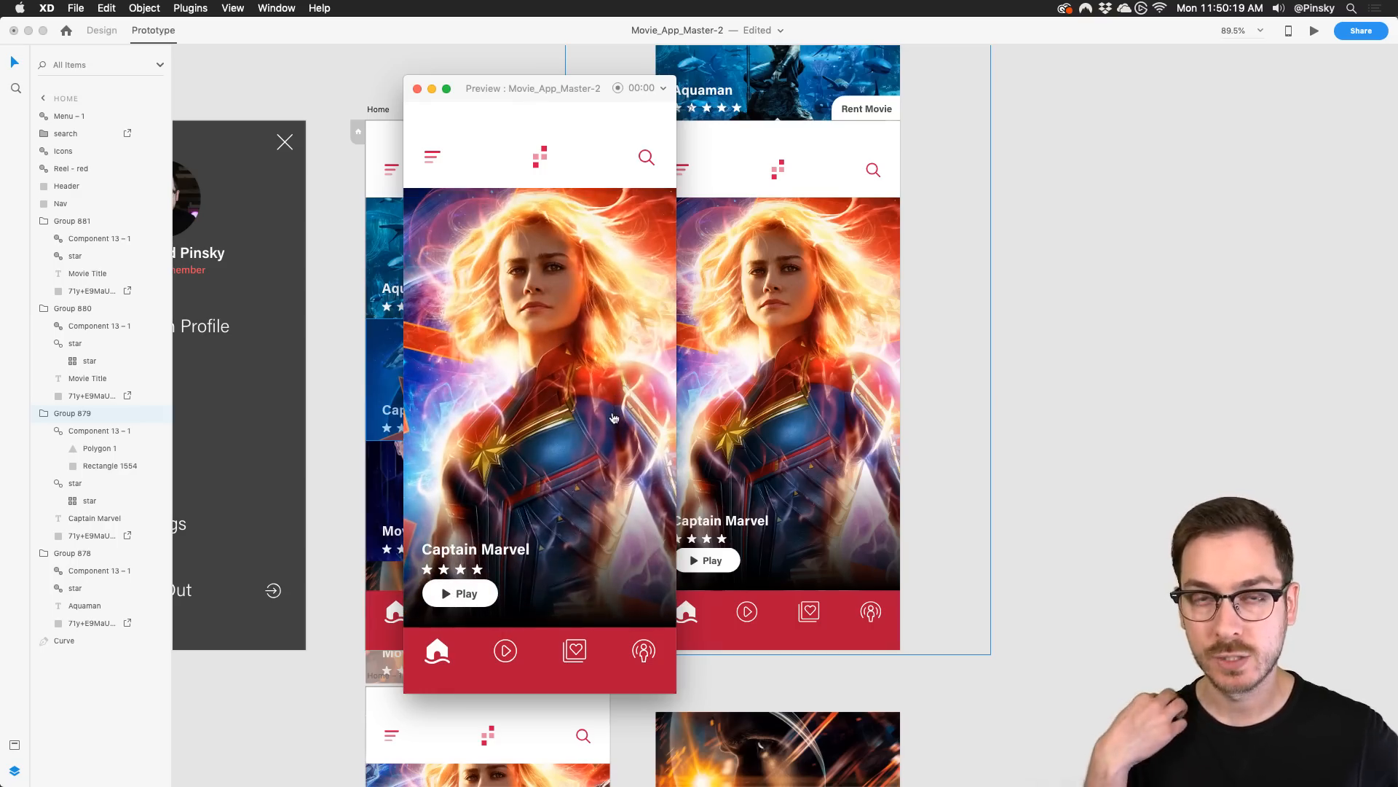
pyautogui.click(614, 418)
pyautogui.press('super+w')
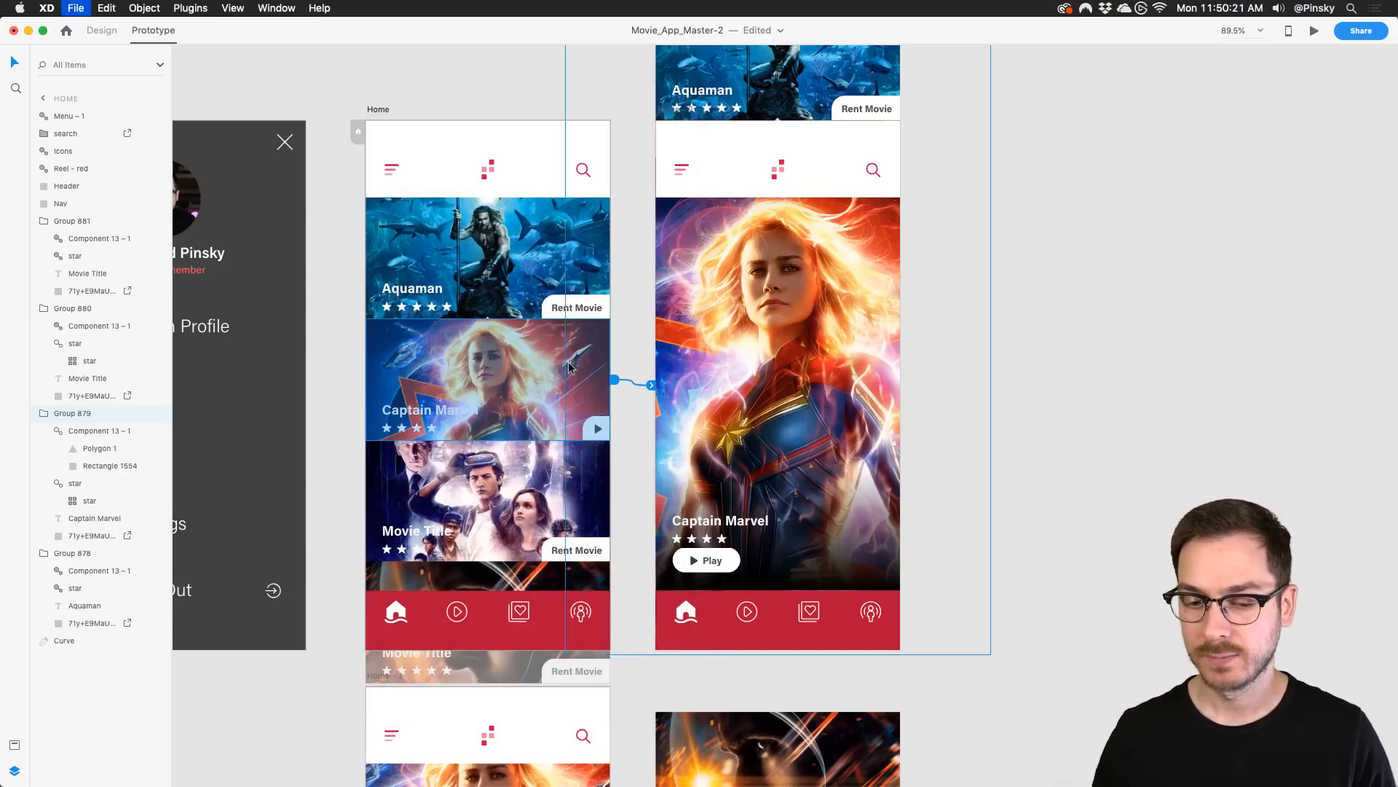
# Move the Captain Marvel title and star rating on Home – 2 straight up to Y 555
pyautogui.scroll(5, 785, 505)
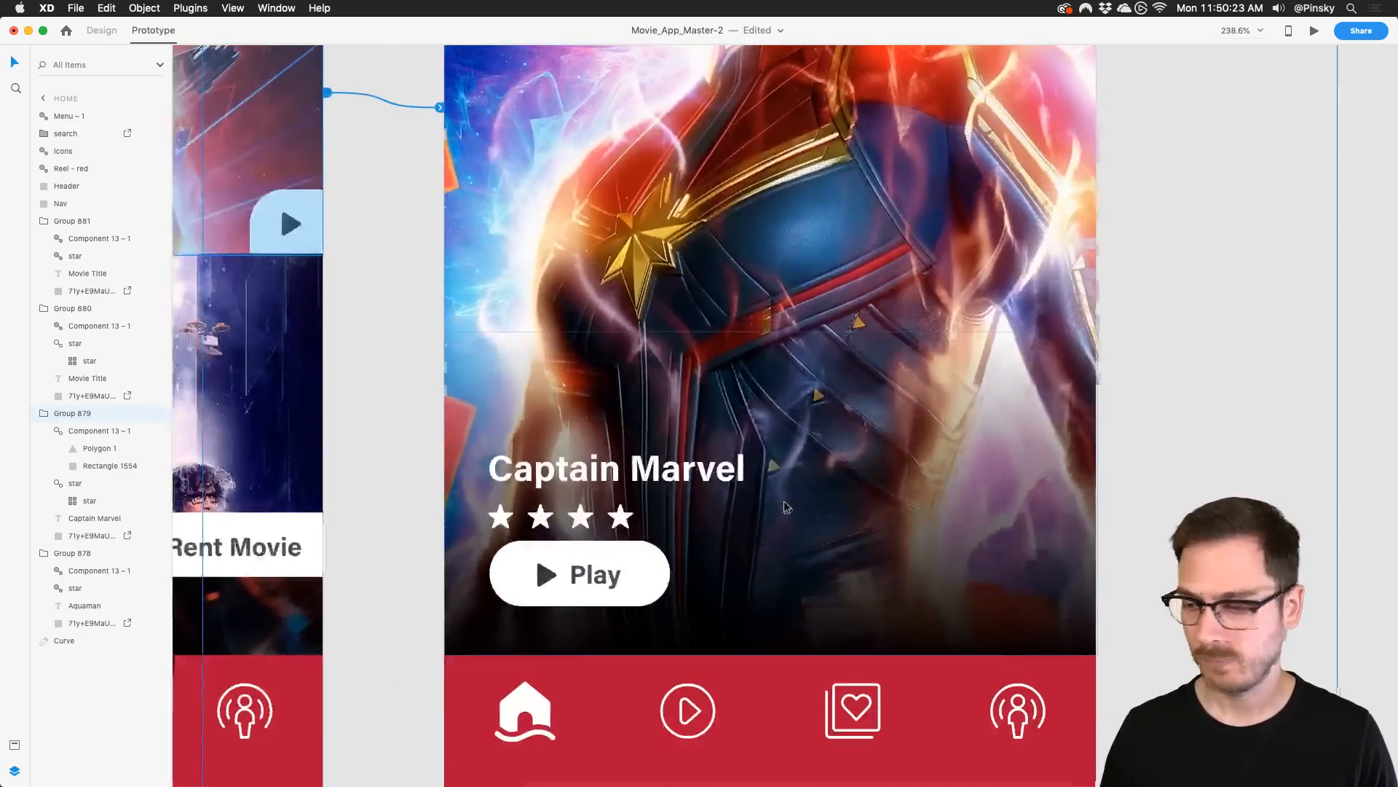
pyautogui.click(578, 499)
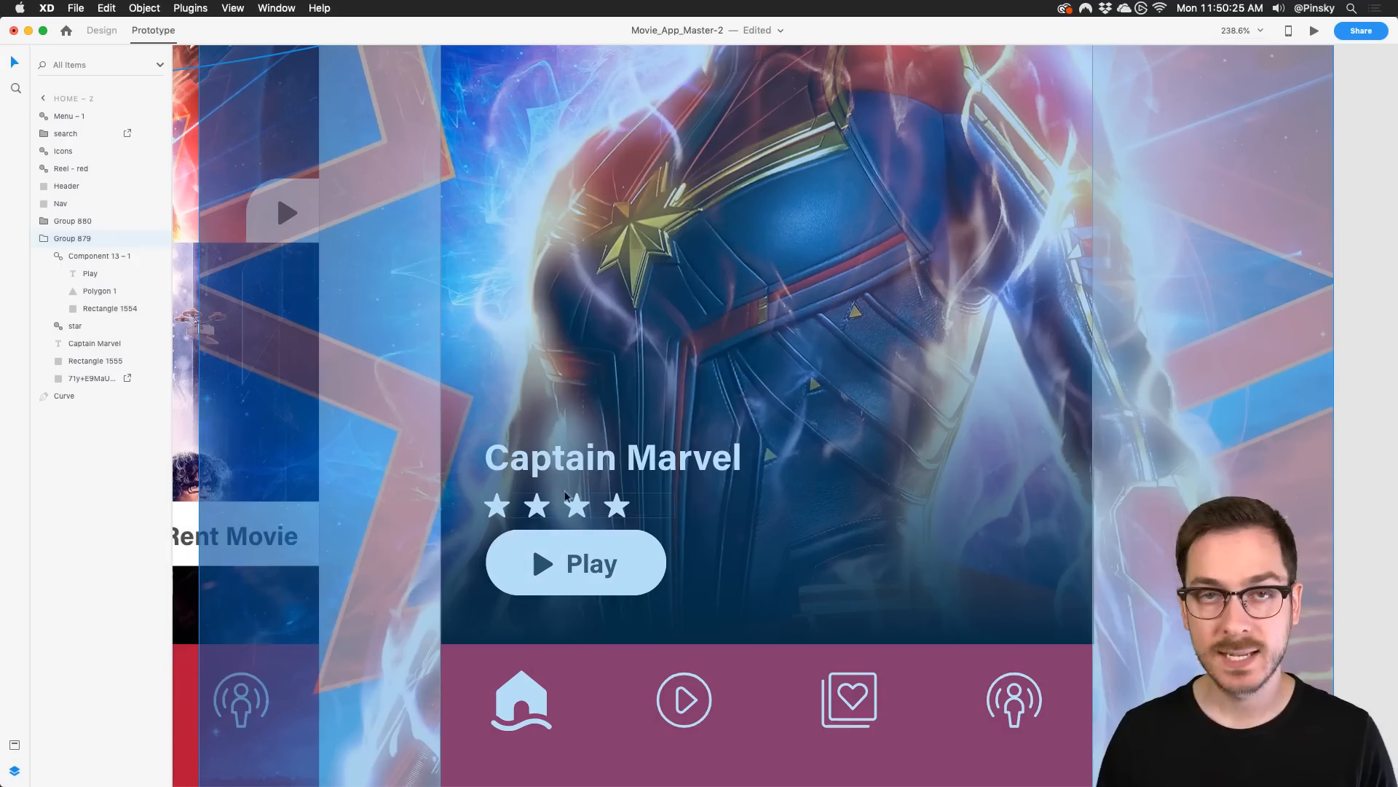
pyautogui.click(110, 31)
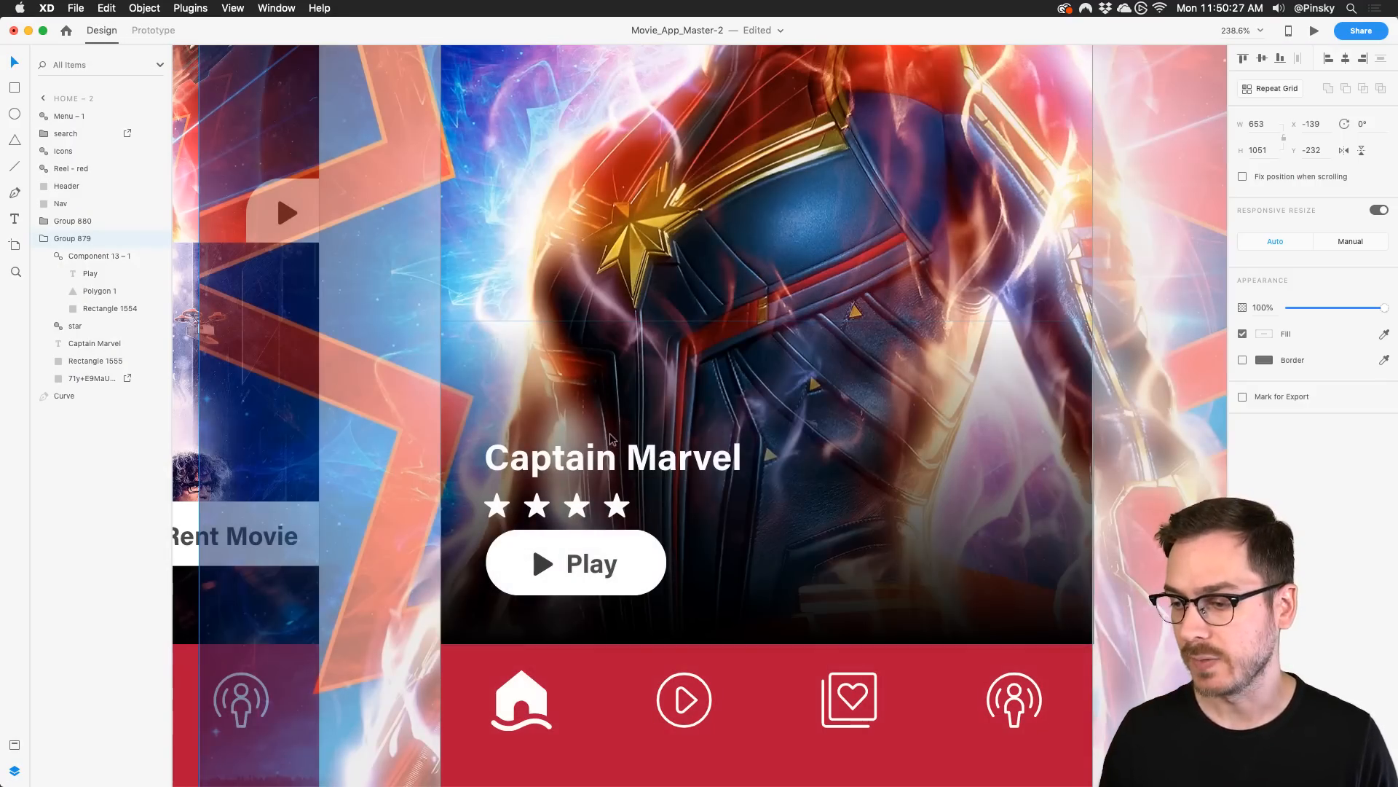
pyautogui.click(645, 472)
pyautogui.keyDown('shift'); pyautogui.click(582, 508); pyautogui.keyUp('shift')
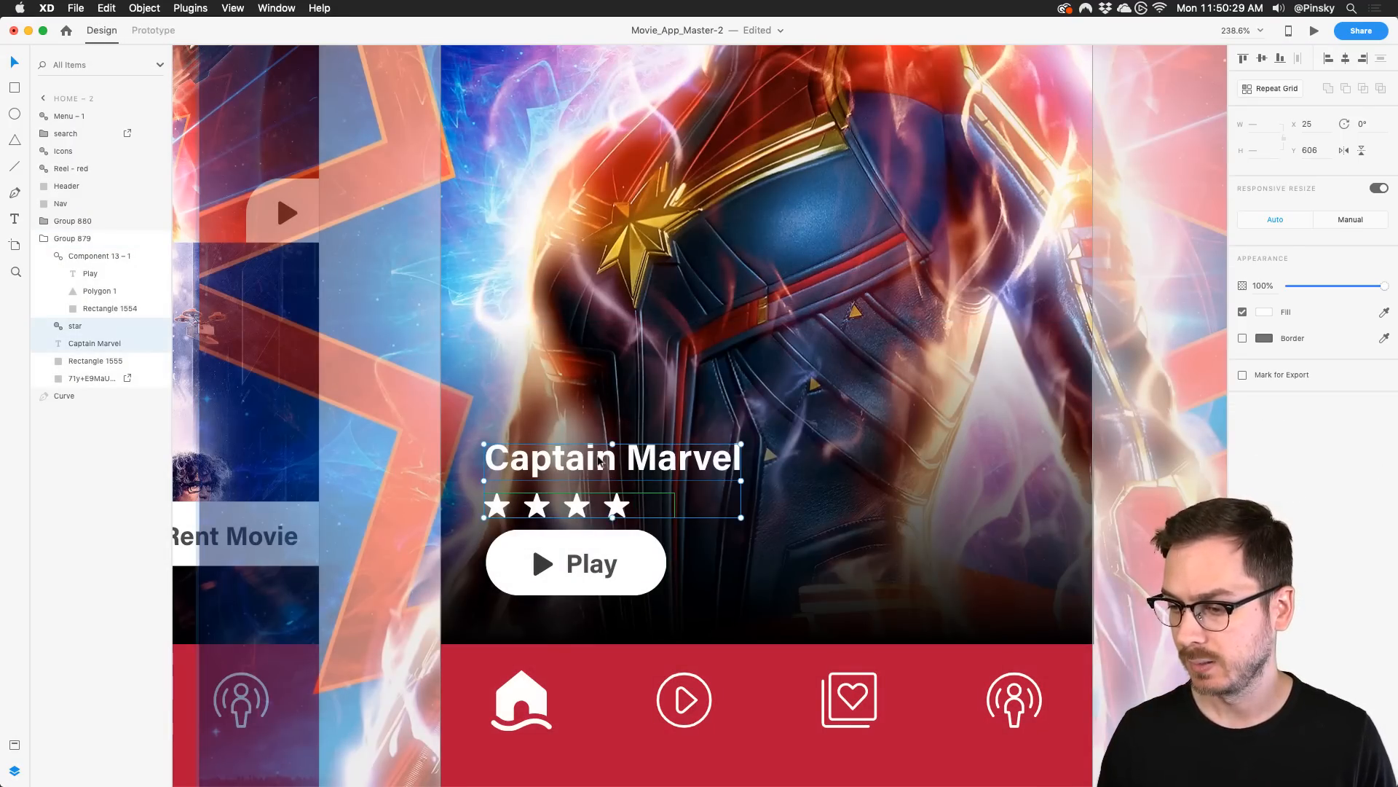
pyautogui.moveTo(598, 460); pyautogui.dragTo(599, 375)
# Draw a 53 by 22 rectangle below the stars, left-aligned with the title, with no fill and a white #FFFFFF border
pyautogui.press('r')
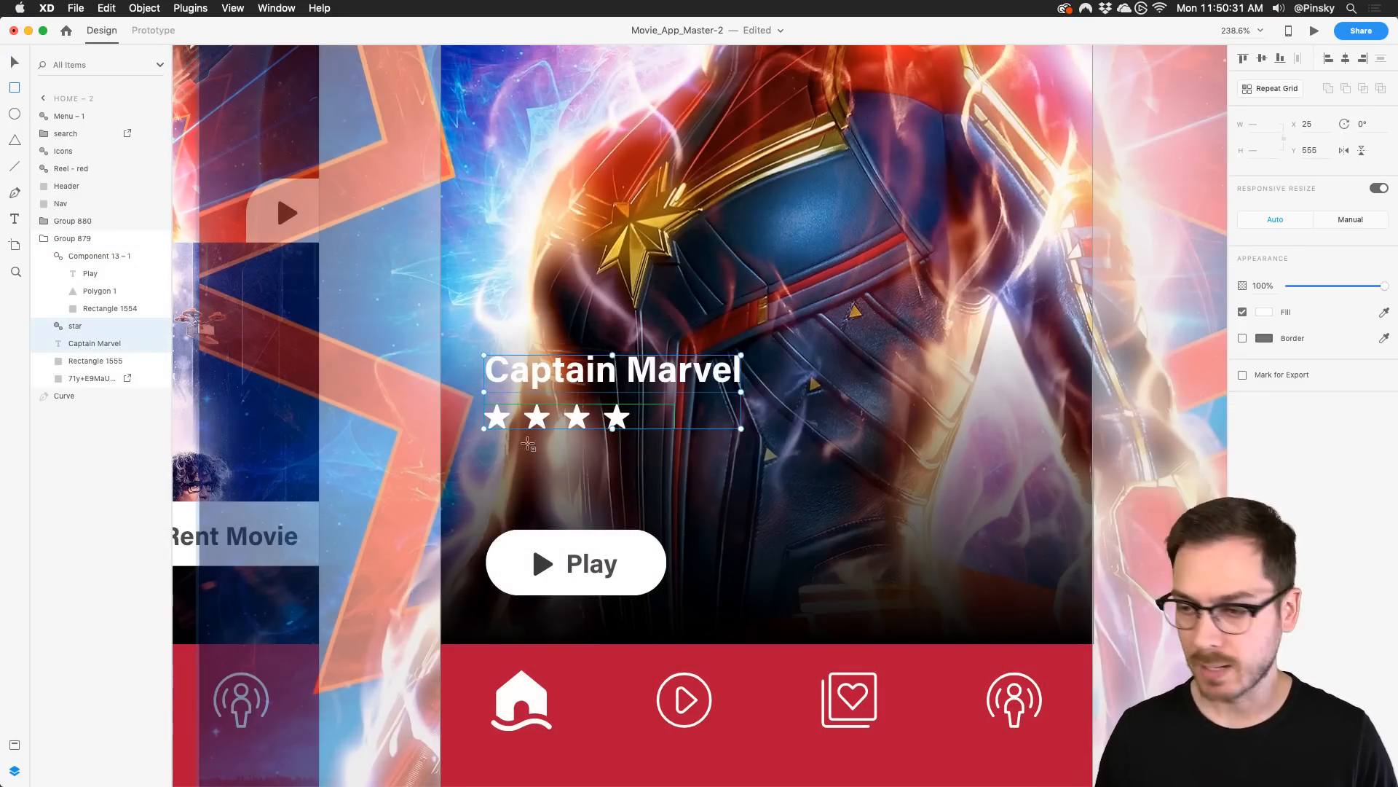
pyautogui.moveTo(485, 439); pyautogui.dragTo(576, 477)
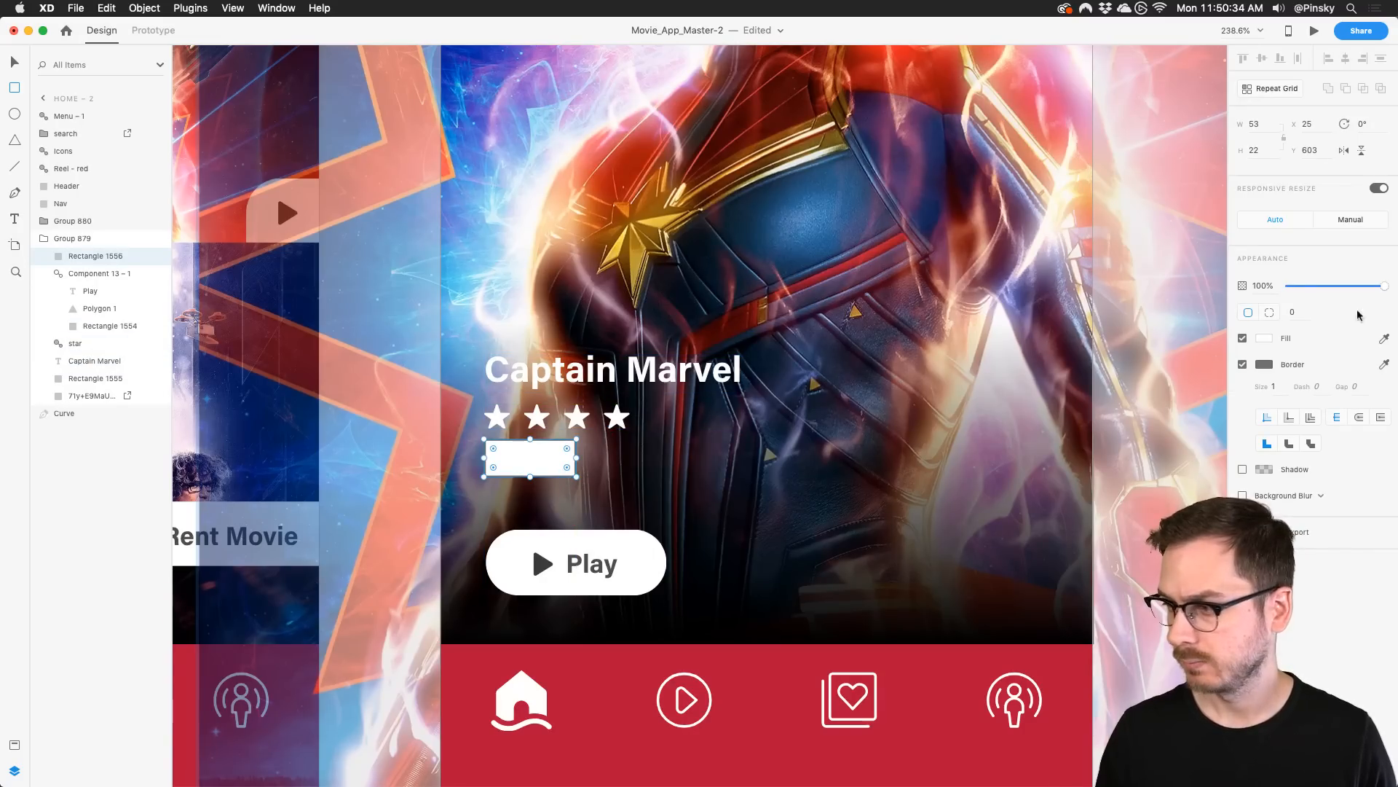
pyautogui.click(1244, 339)
pyautogui.click(1263, 365)
pyautogui.moveTo(1130, 338); pyautogui.dragTo(1091, 284)
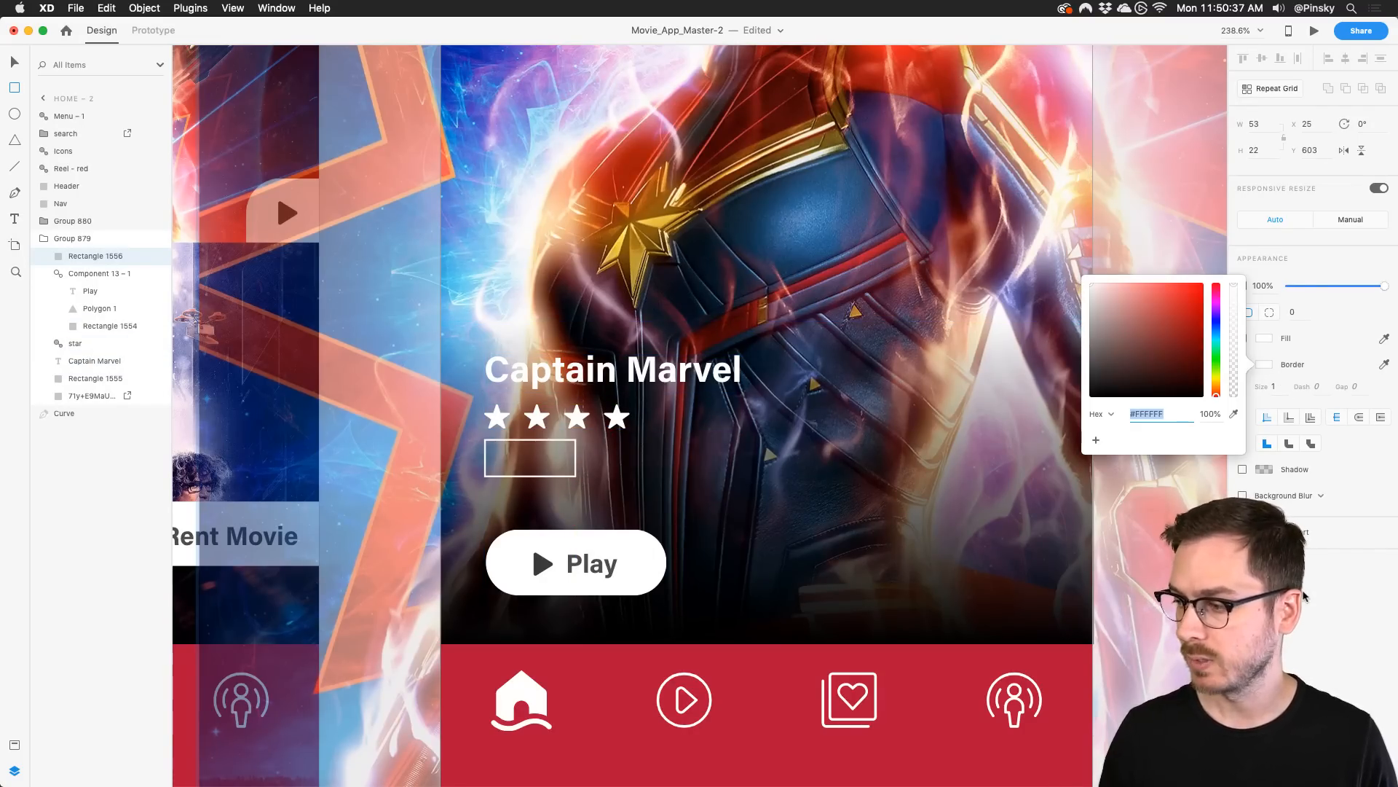
# Give the rectangle a corner radius of 6 and a border size of 2, and lower it to Y 606
pyautogui.click(567, 457)
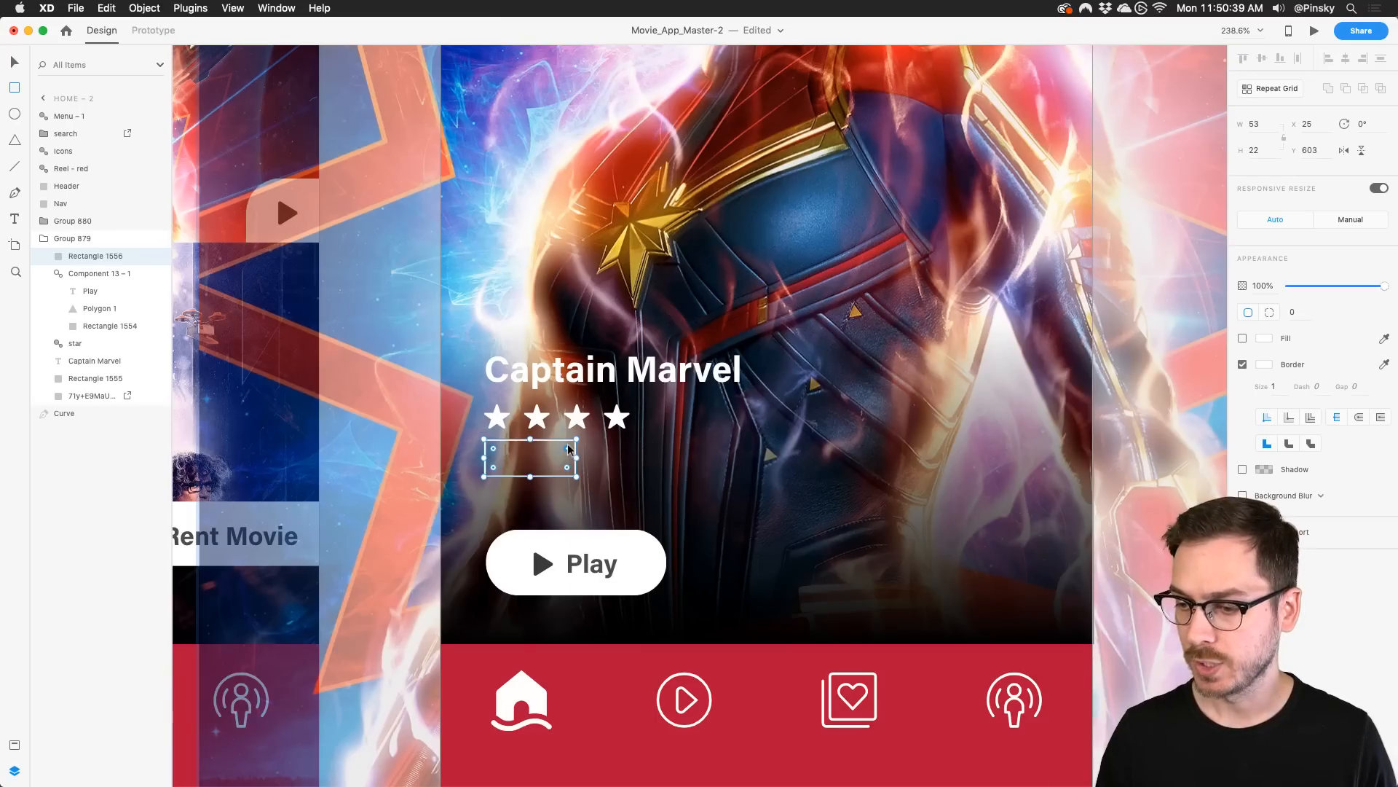
pyautogui.moveTo(568, 449); pyautogui.dragTo(564, 445)
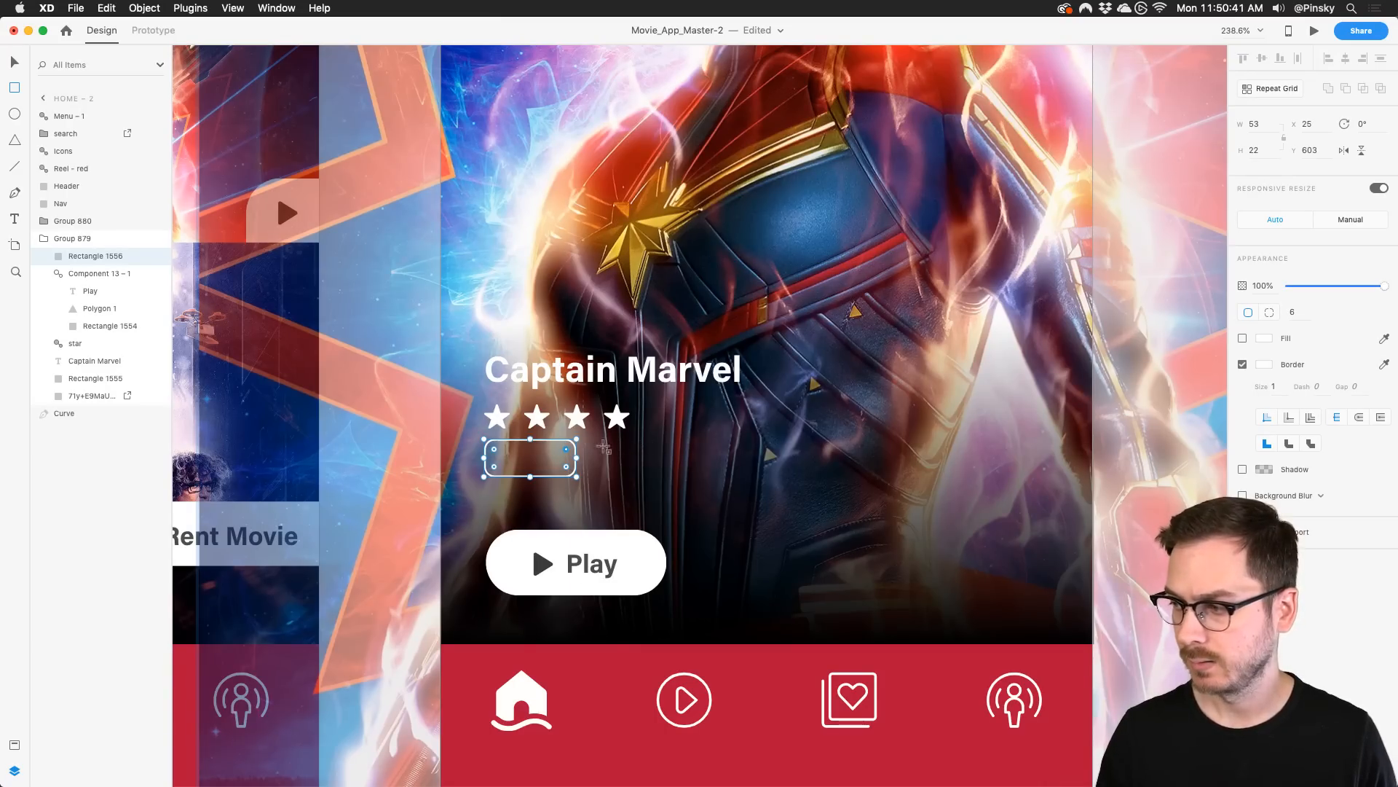
pyautogui.write('2')
pyautogui.press('Return')
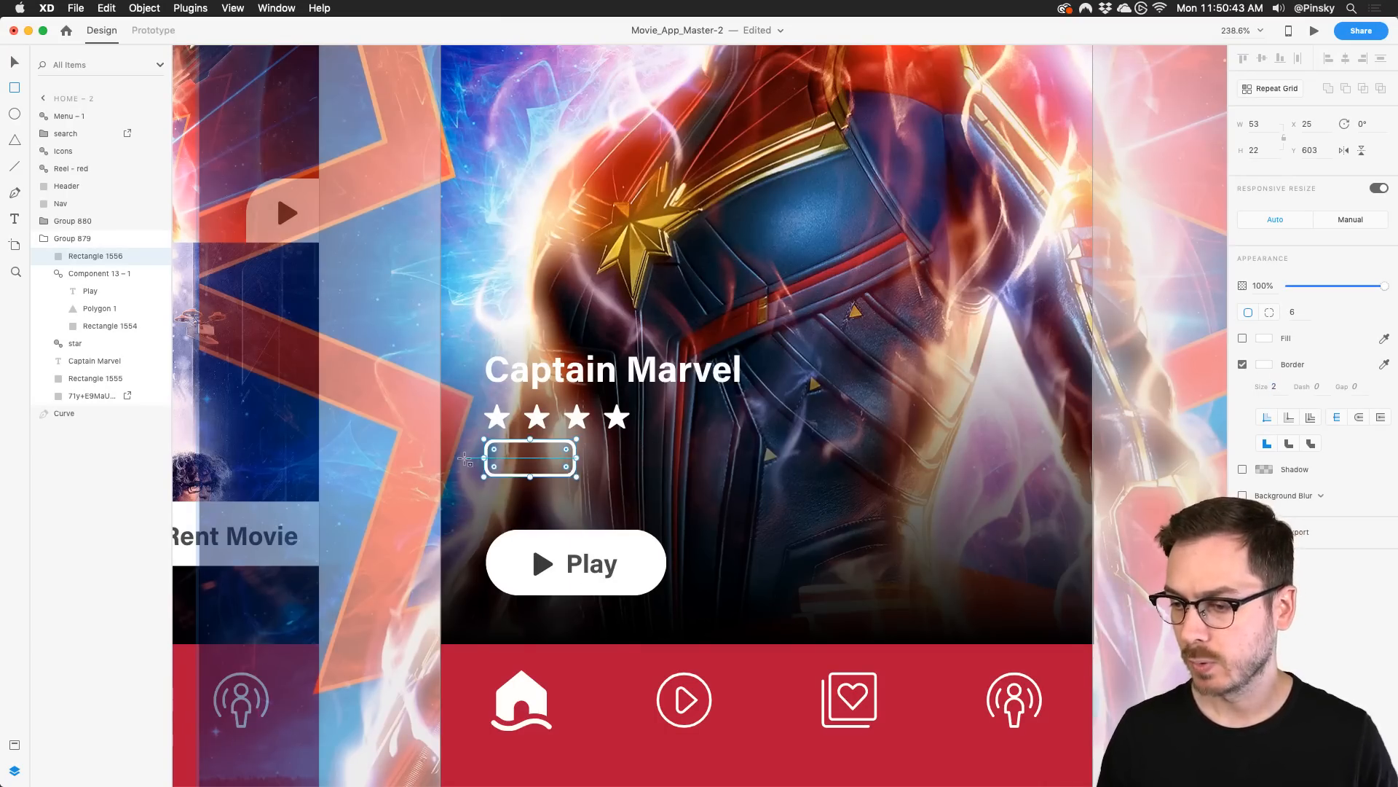
pyautogui.scroll(5, 464, 457)
pyautogui.moveTo(665, 415); pyautogui.dragTo(665, 429)
# Add the text label "Action" inside the rounded outline
pyautogui.press('t')
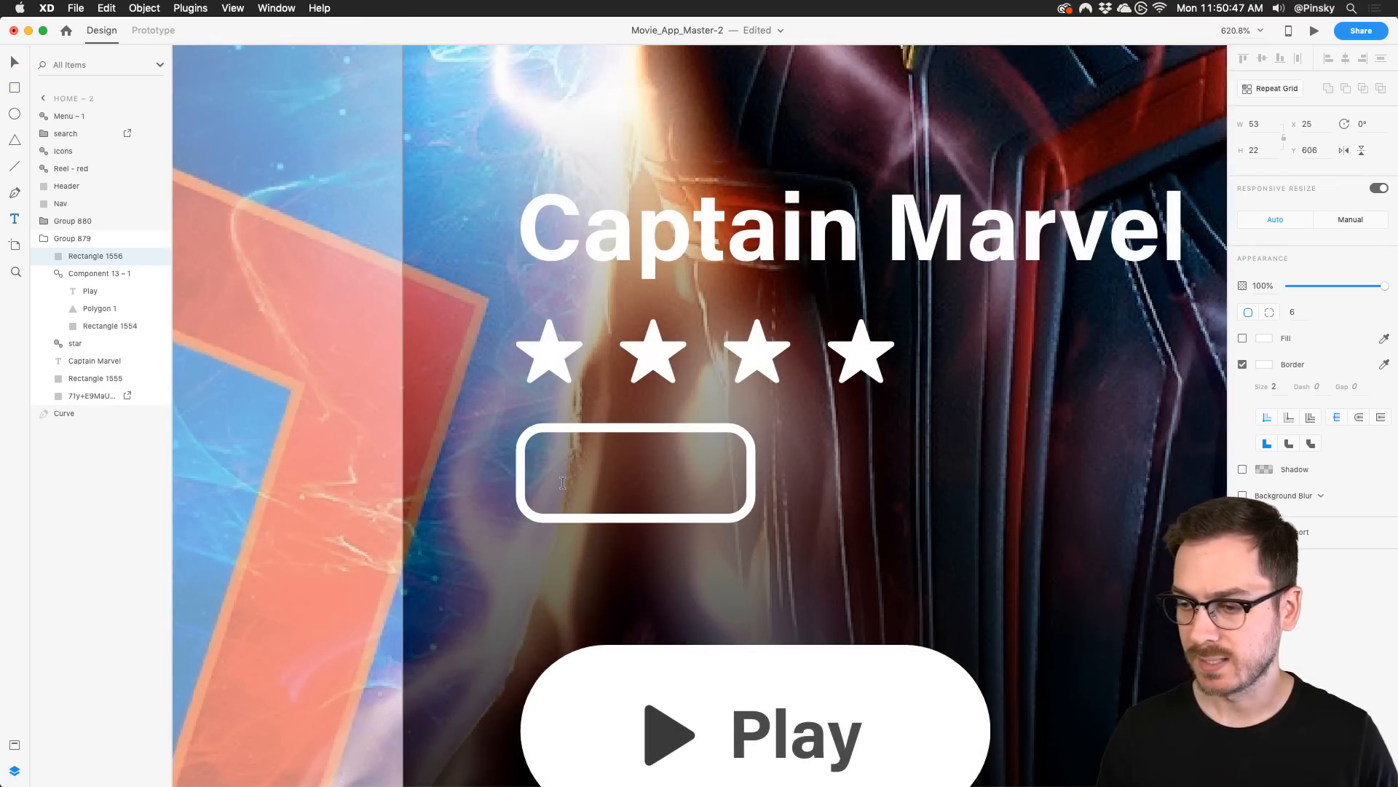
pyautogui.click(562, 480)
pyautogui.write('Action')
pyautogui.press('Escape')
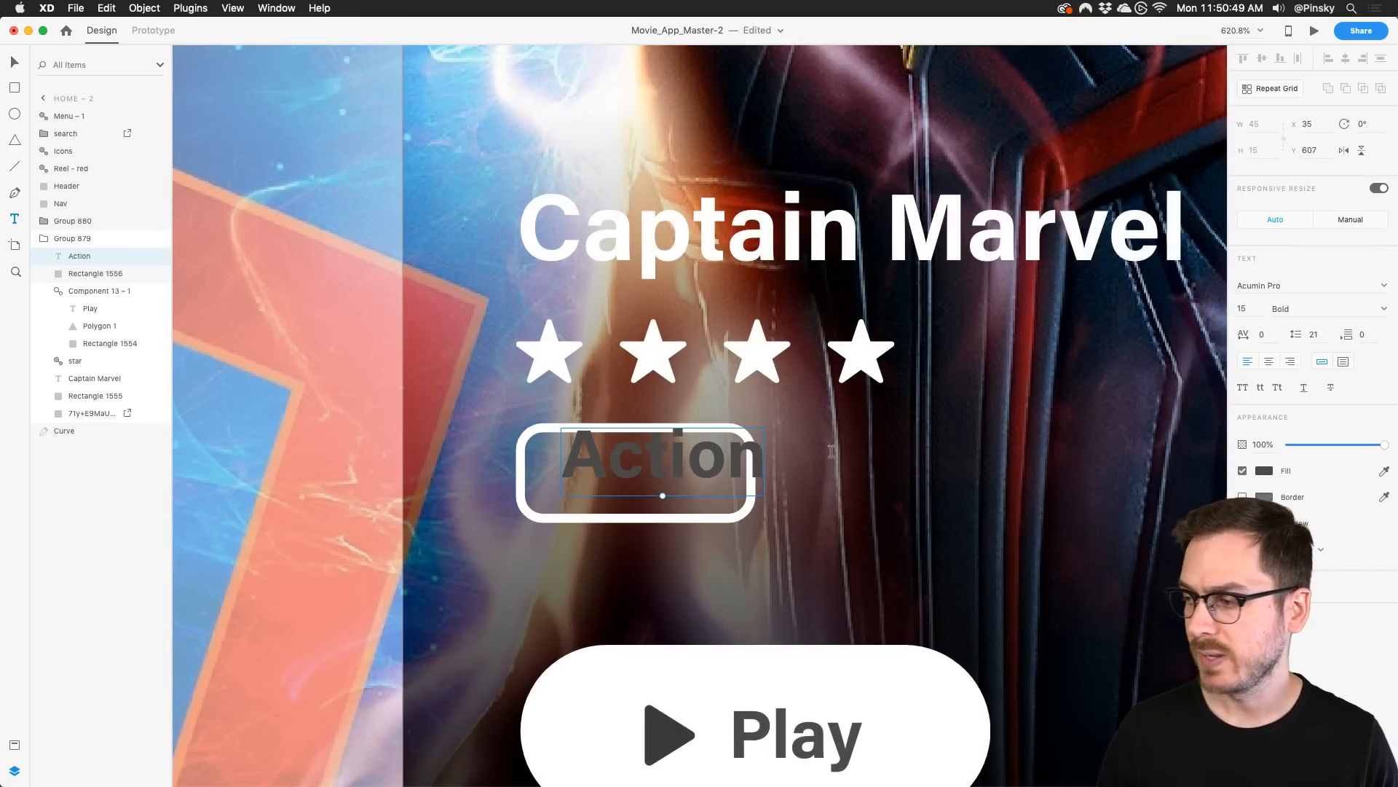
# Format the Action label as Medium, white, size 11, and center it inside the outline at X 36, Y 612
pyautogui.click(1384, 311)
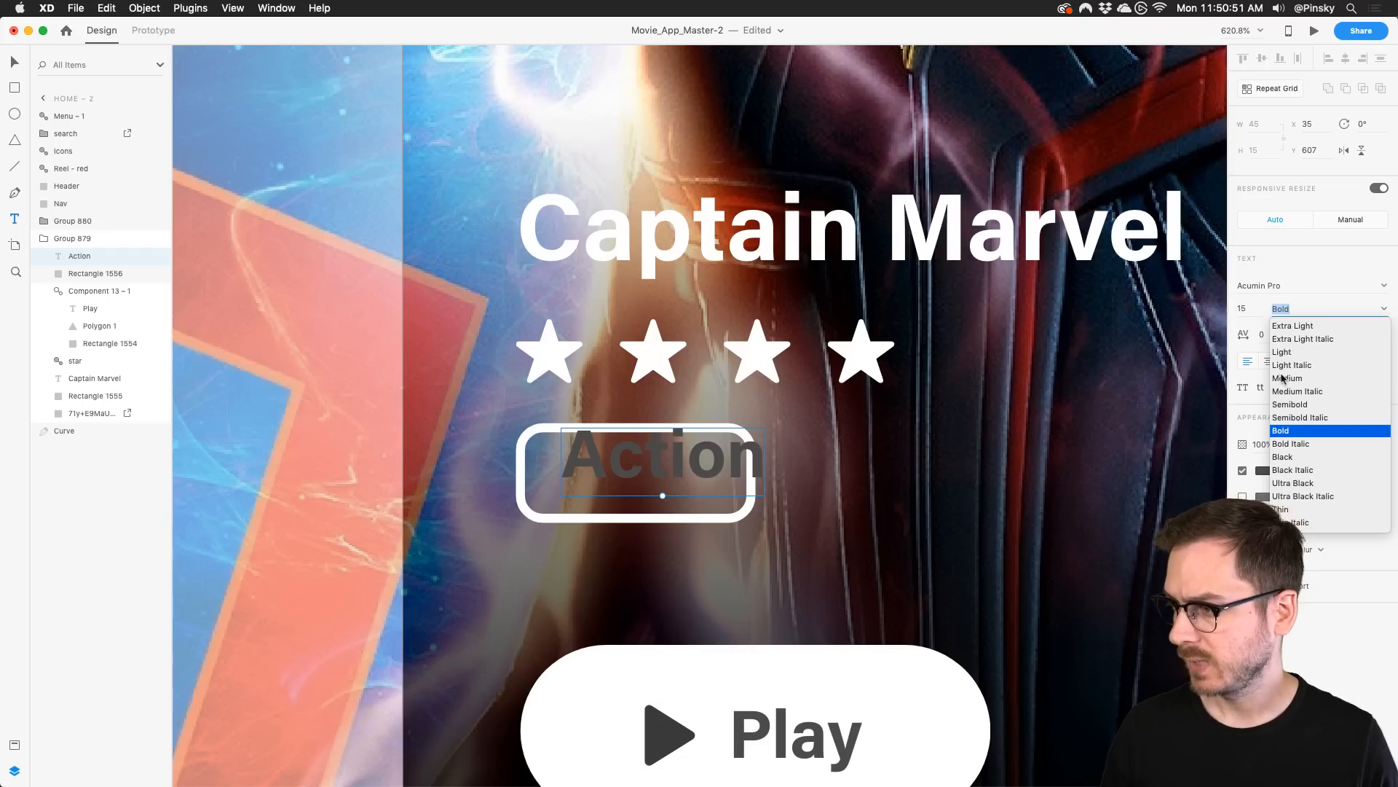
pyautogui.click(1286, 378)
pyautogui.click(1264, 471)
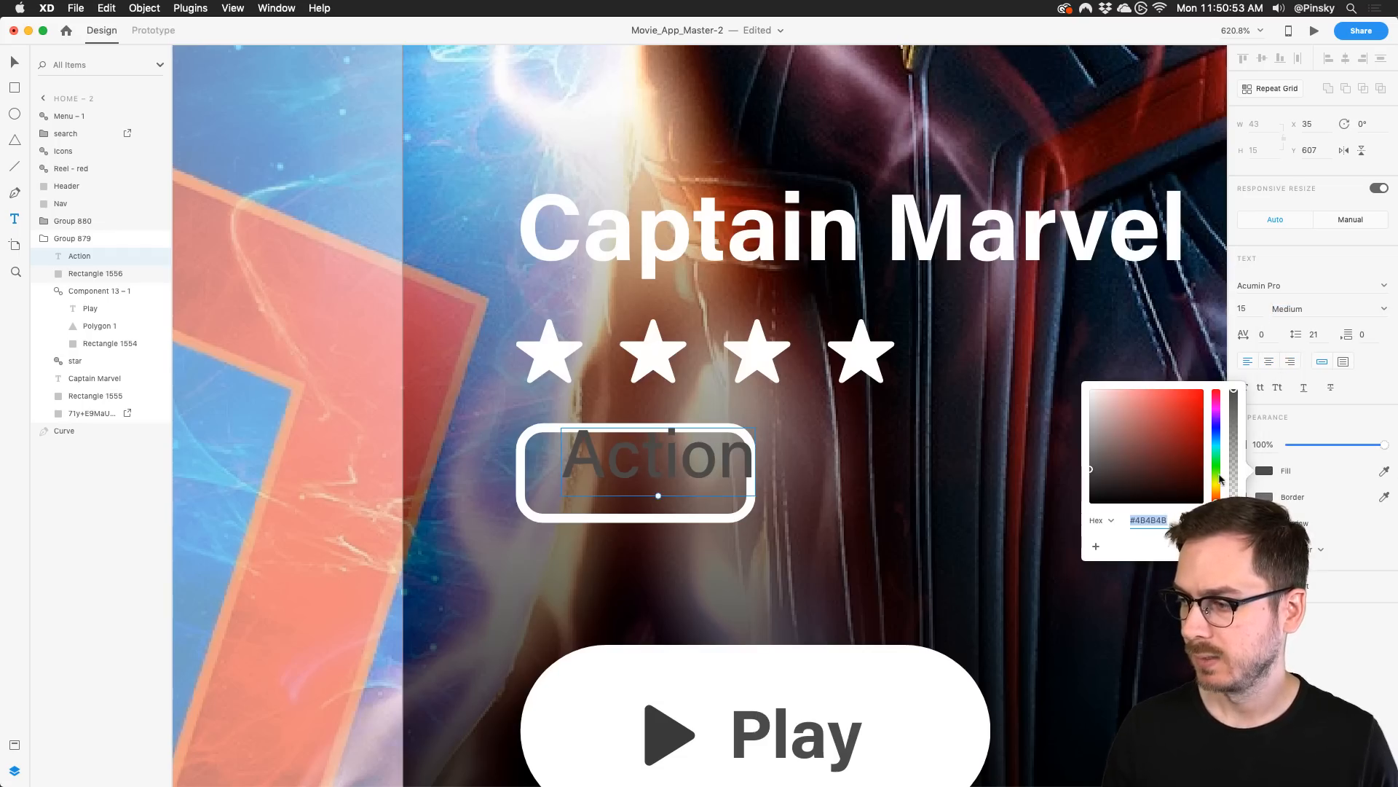
pyautogui.write('f')
pyautogui.press('Return')
pyautogui.click(1347, 698)
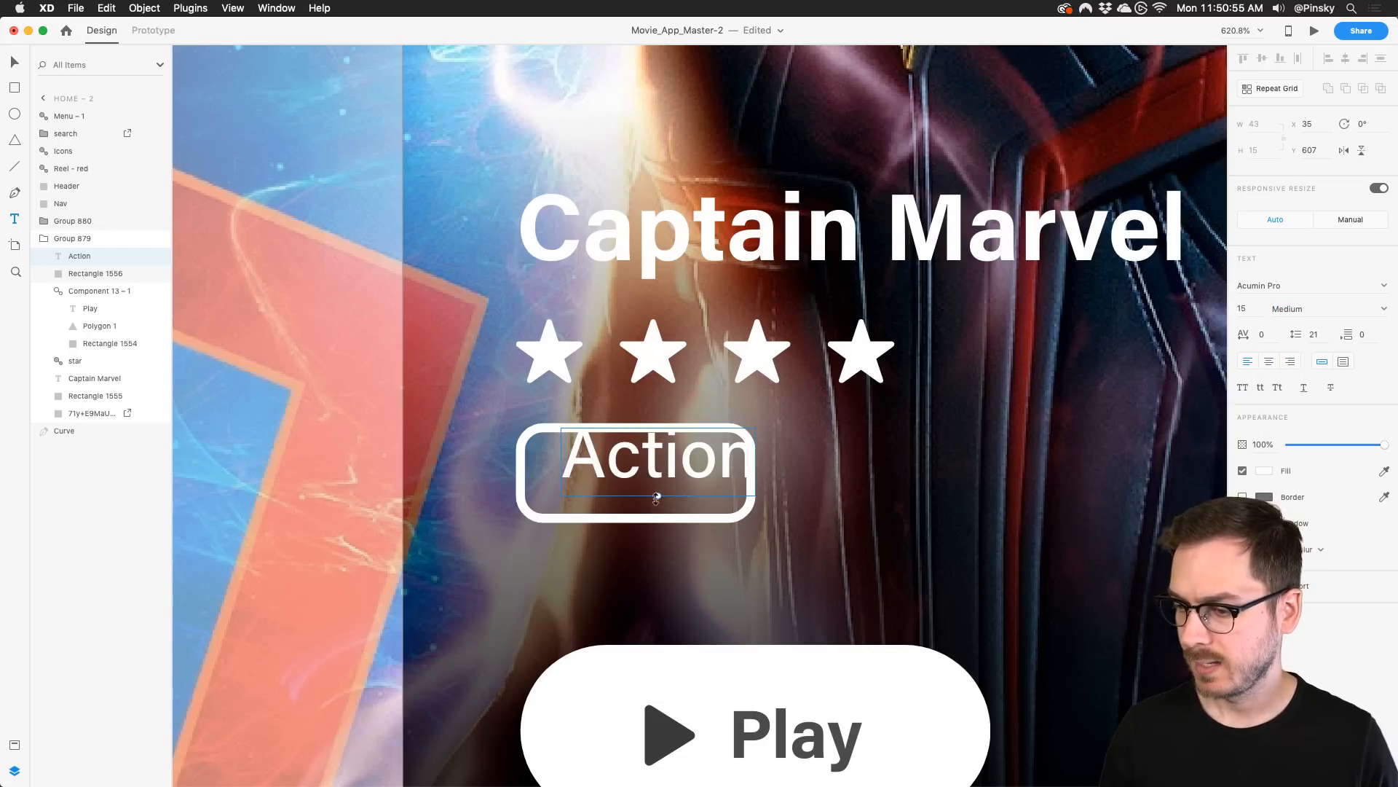
pyautogui.moveTo(657, 497)
pyautogui.mouseDown()
pyautogui.moveTo(664, 460)
pyautogui.moveTo(646, 477)
pyautogui.mouseUp()
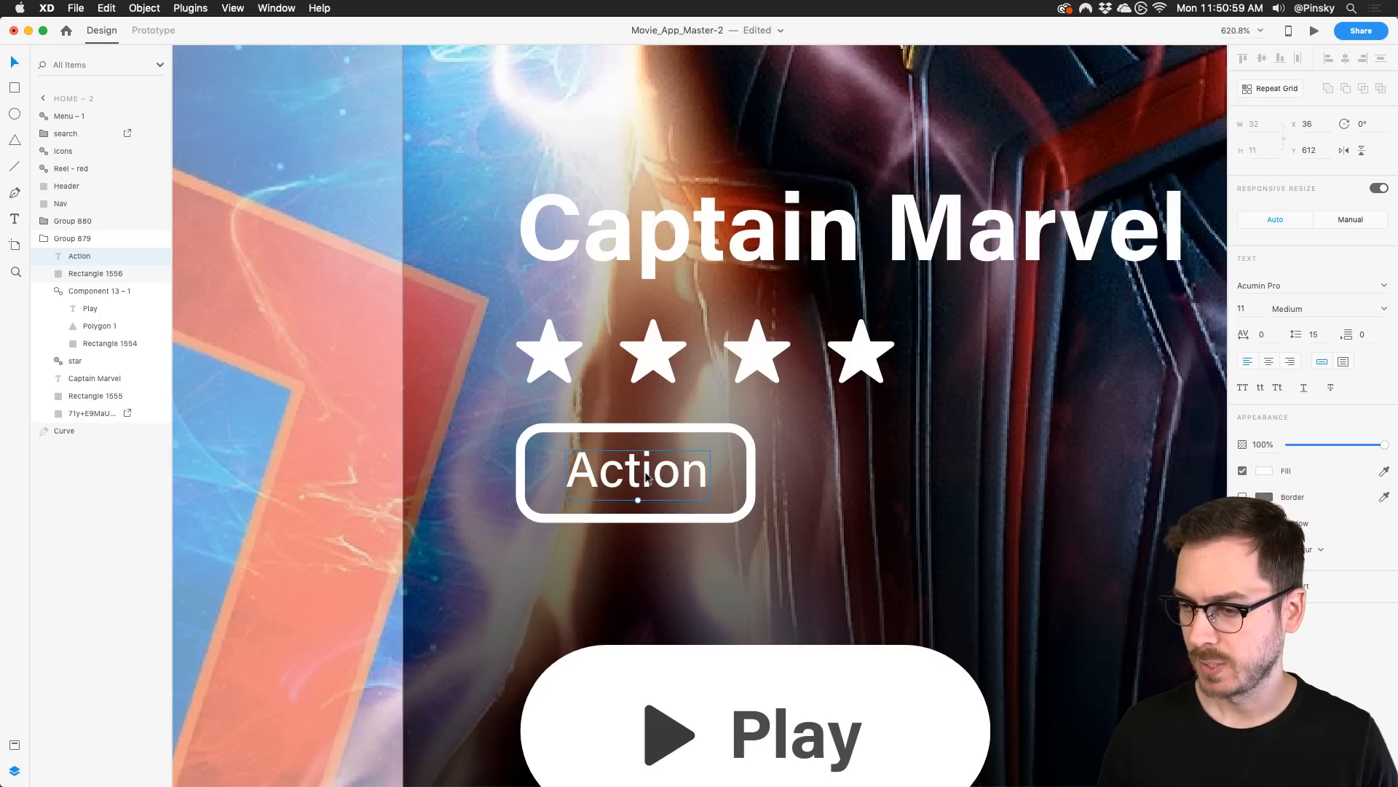
# Duplicate the Action label and its outline together, placing the copy directly to the right of the original tag
pyautogui.hscroll(5, 646, 477)
pyautogui.keyDown('shift'); pyautogui.click(535, 411); pyautogui.keyUp('shift')
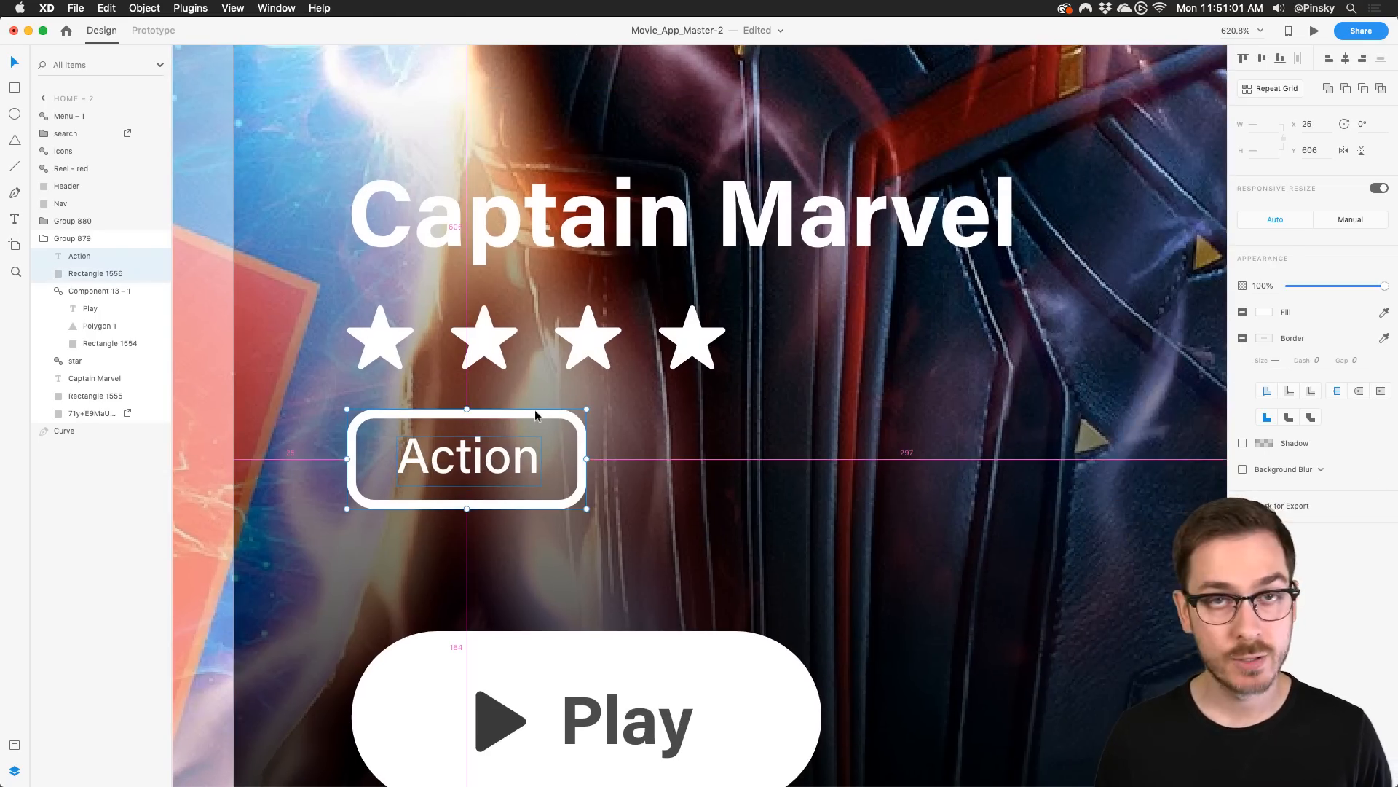
pyautogui.moveTo(535, 409); pyautogui.dragTo(818, 420)
# Change the second tag's label to "Fantasy" and recenter it in its outline at X 95
pyautogui.doubleClick(768, 460)
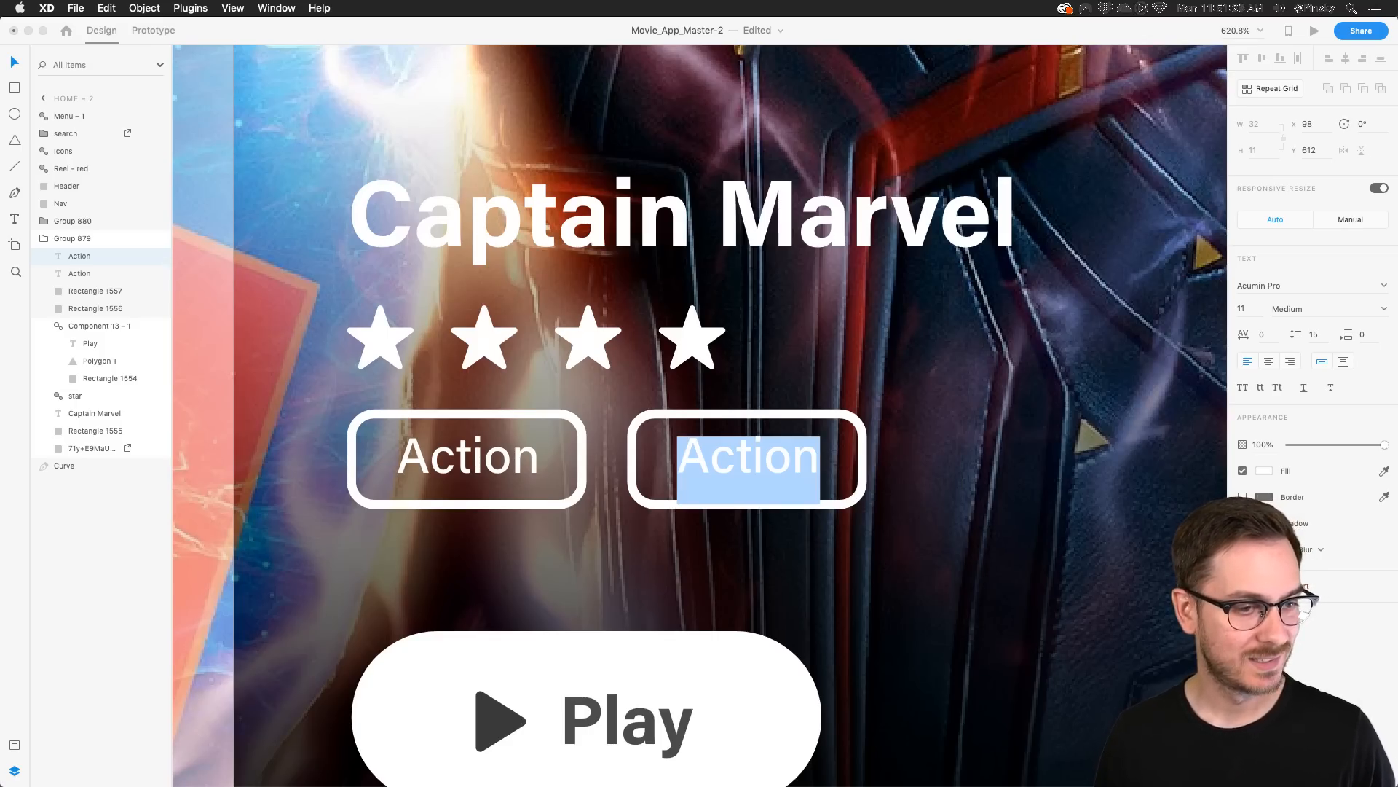
pyautogui.click(746, 481)
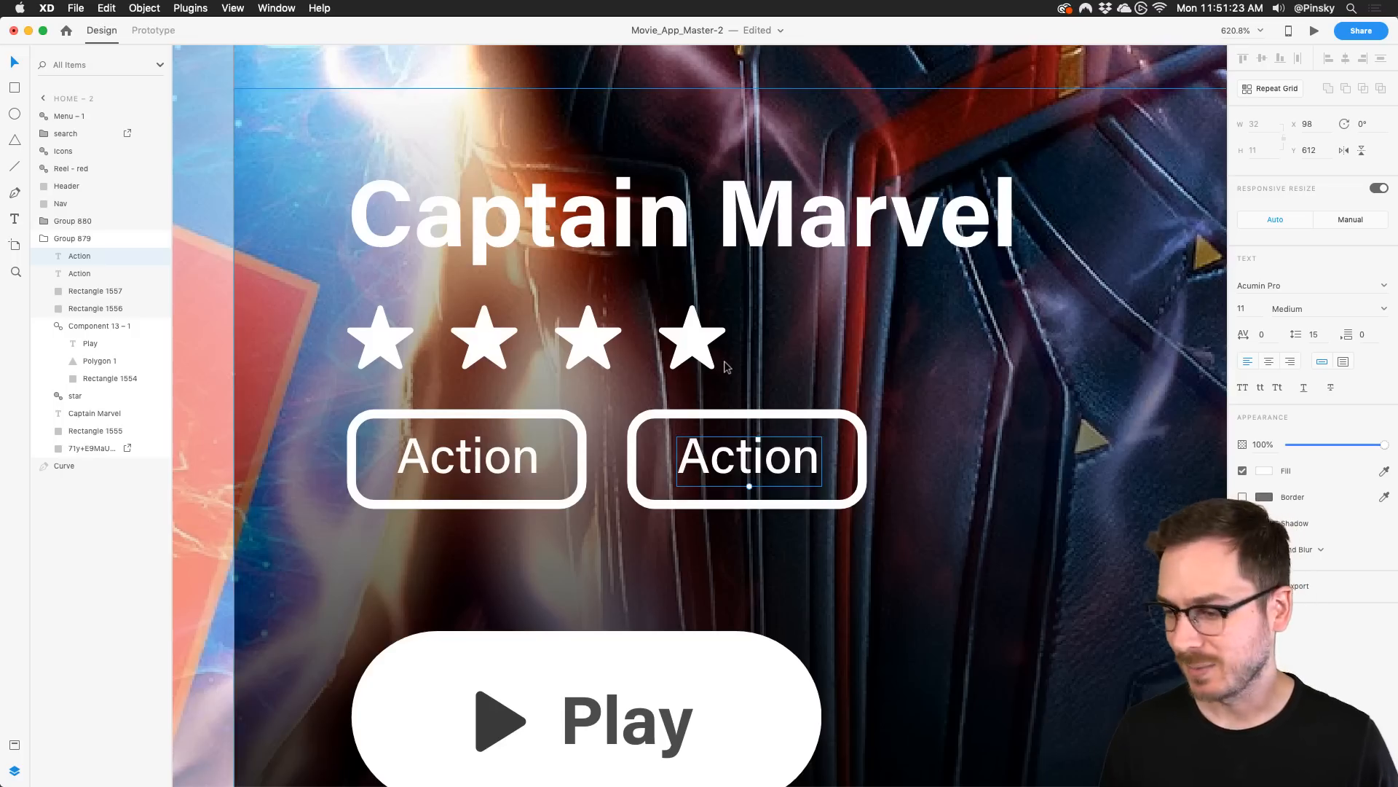
pyautogui.doubleClick(750, 471)
pyautogui.write('Fantasy')
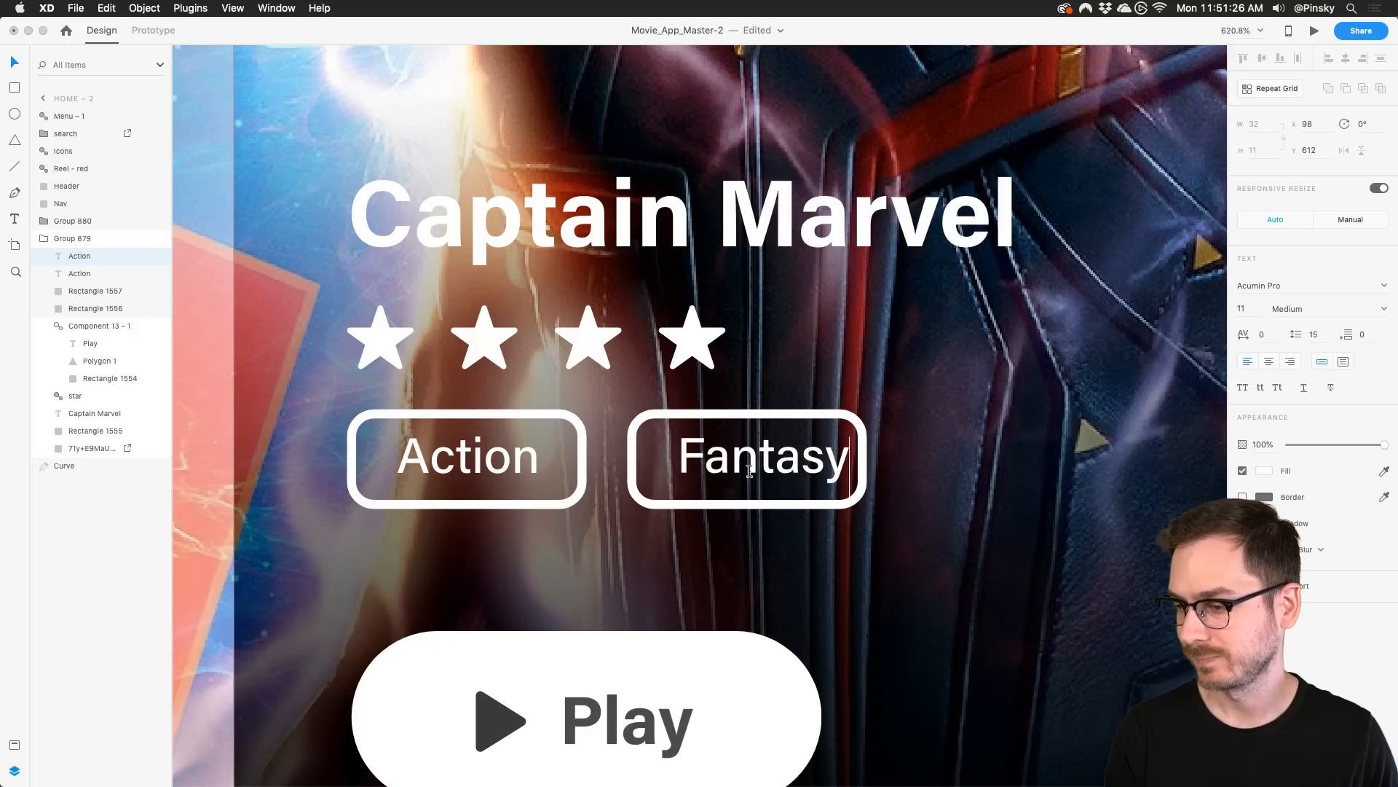
pyautogui.press('Escape')
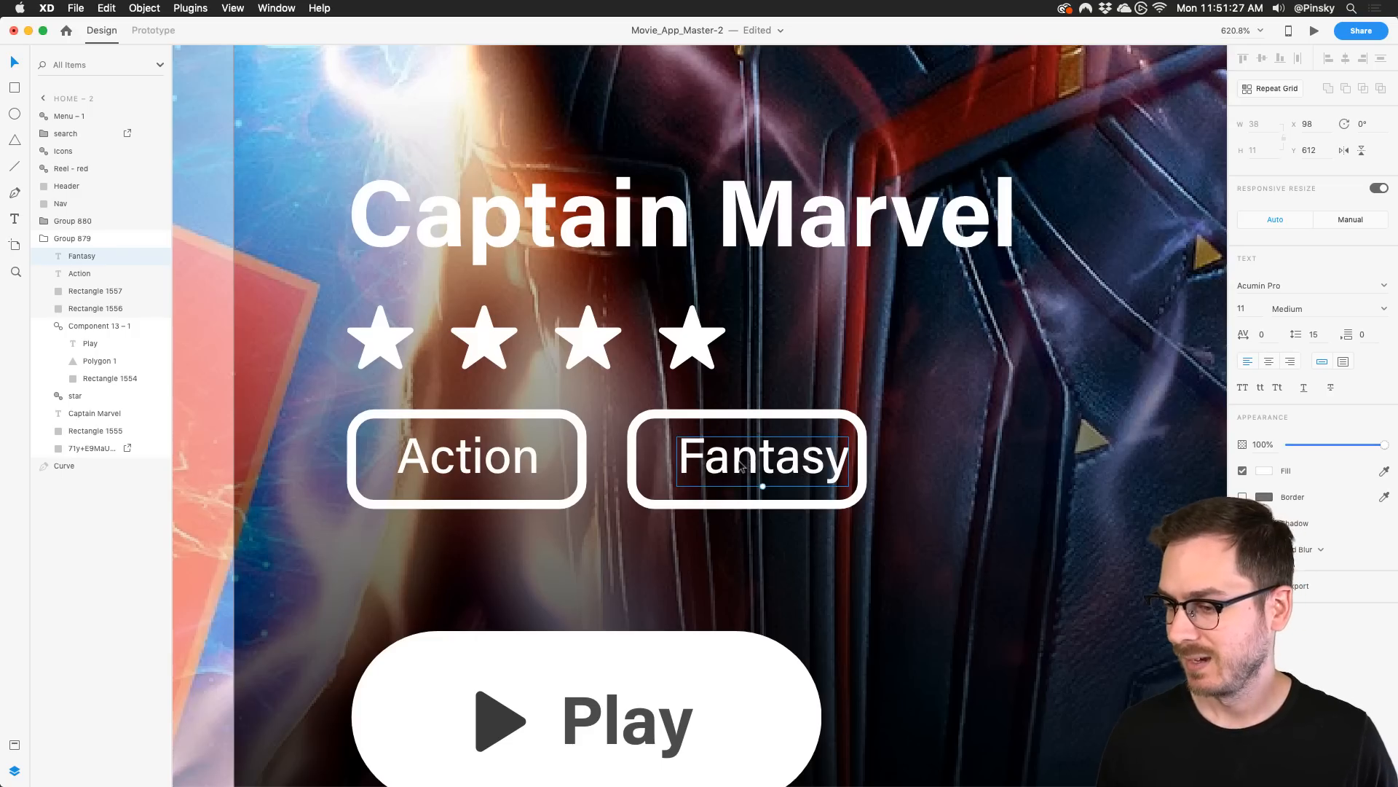
pyautogui.moveTo(739, 461); pyautogui.dragTo(725, 462)
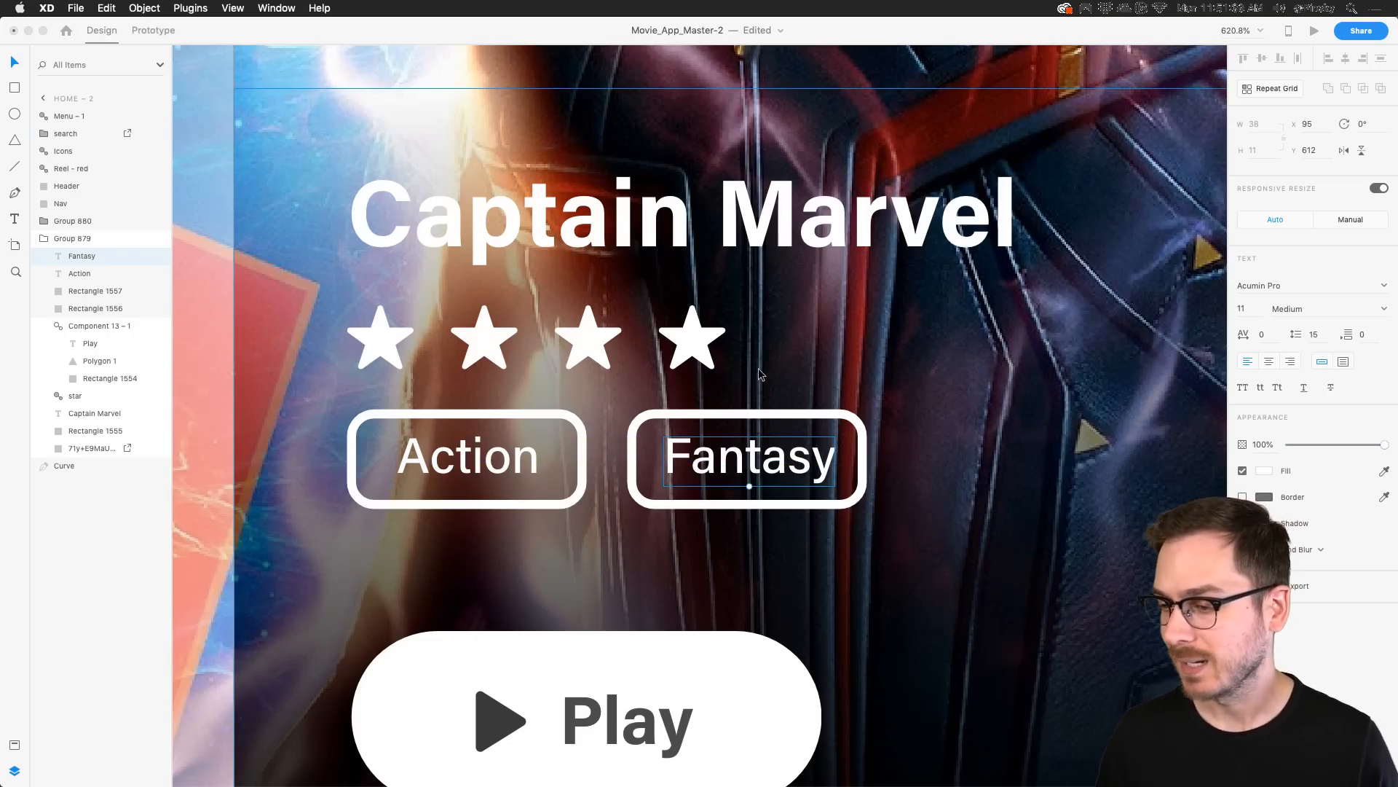
# Move the Play button slightly up, closer to the genre tags
pyautogui.scroll(-5, 759, 375)
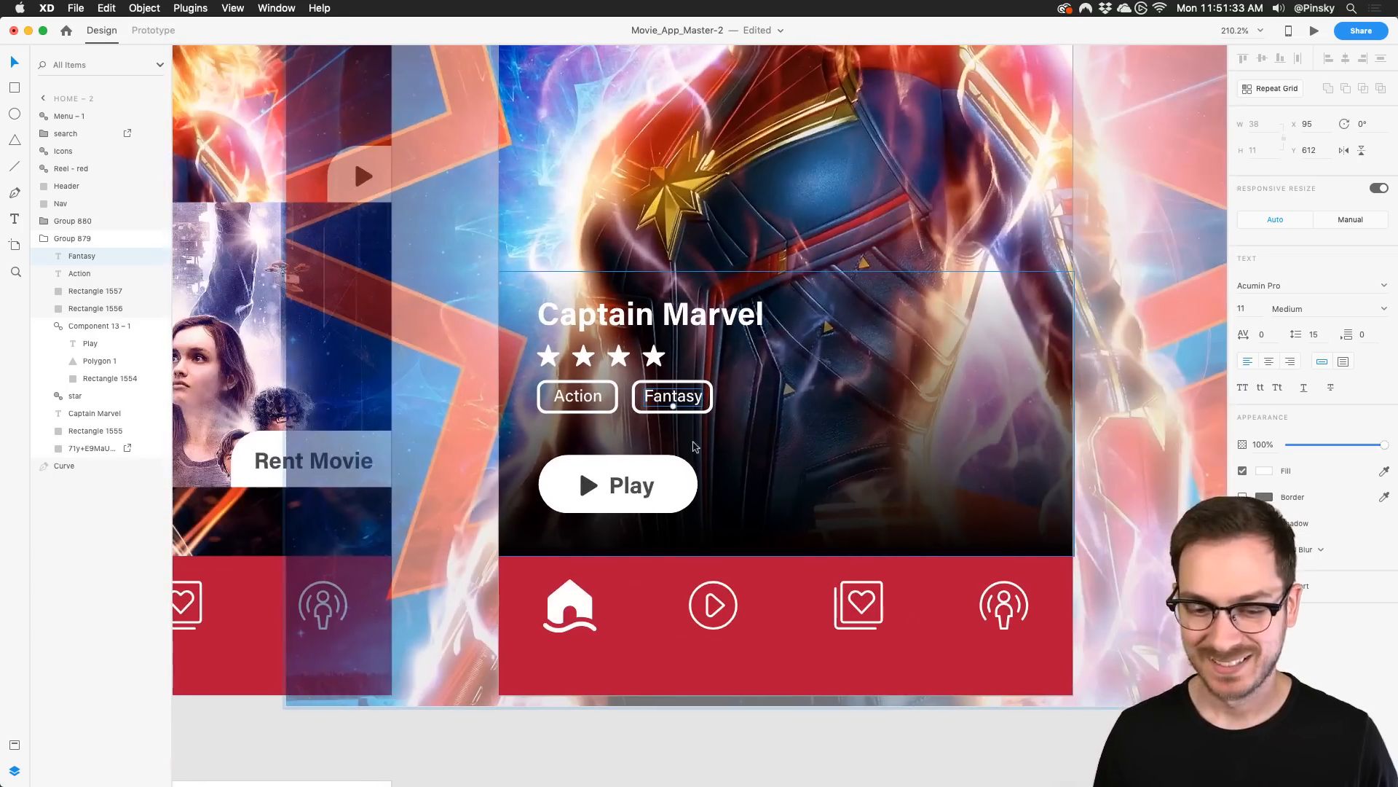
pyautogui.click(664, 476)
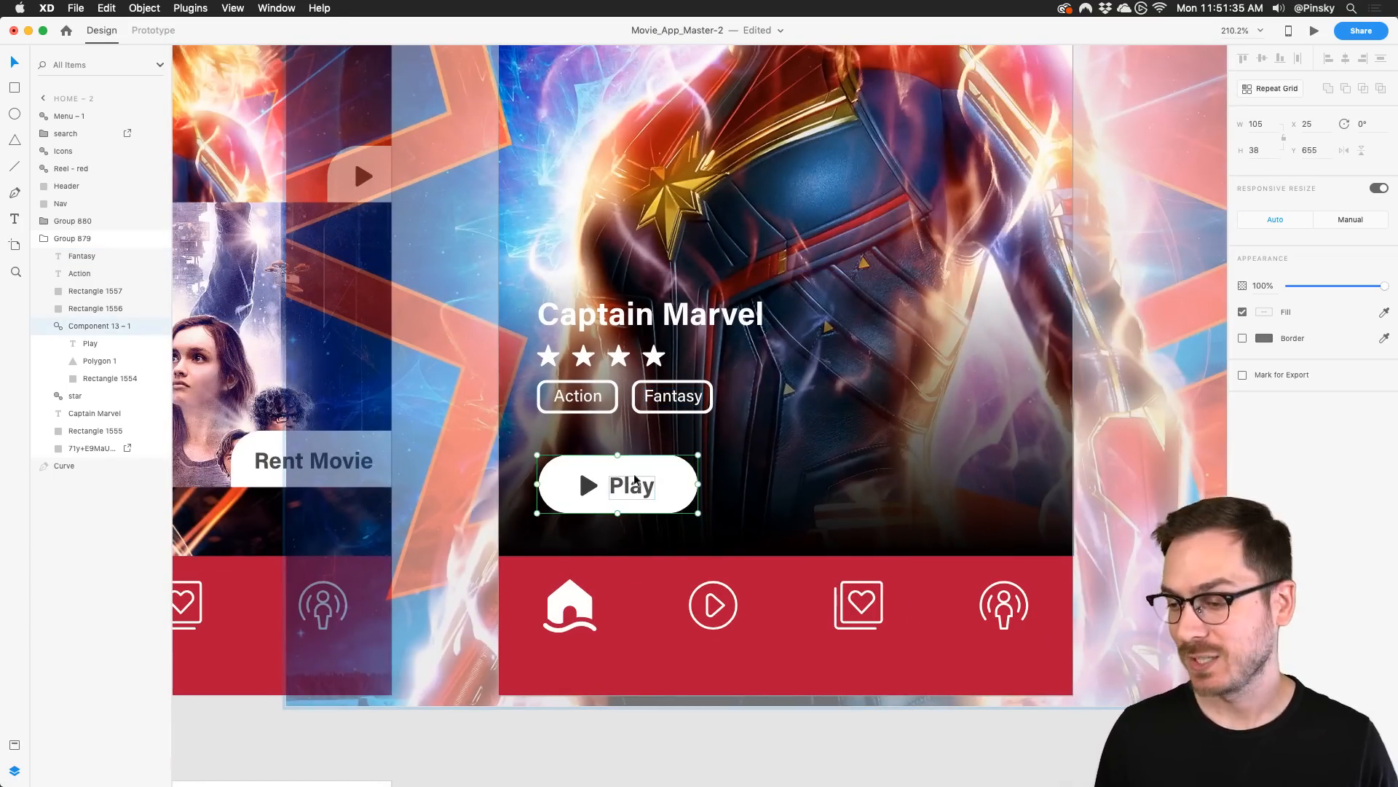
pyautogui.moveTo(663, 477); pyautogui.dragTo(658, 466)
# Move the Action and Fantasy tags together slightly down to Y 609, evening the gap between the stars and the Play button
pyautogui.click(586, 396)
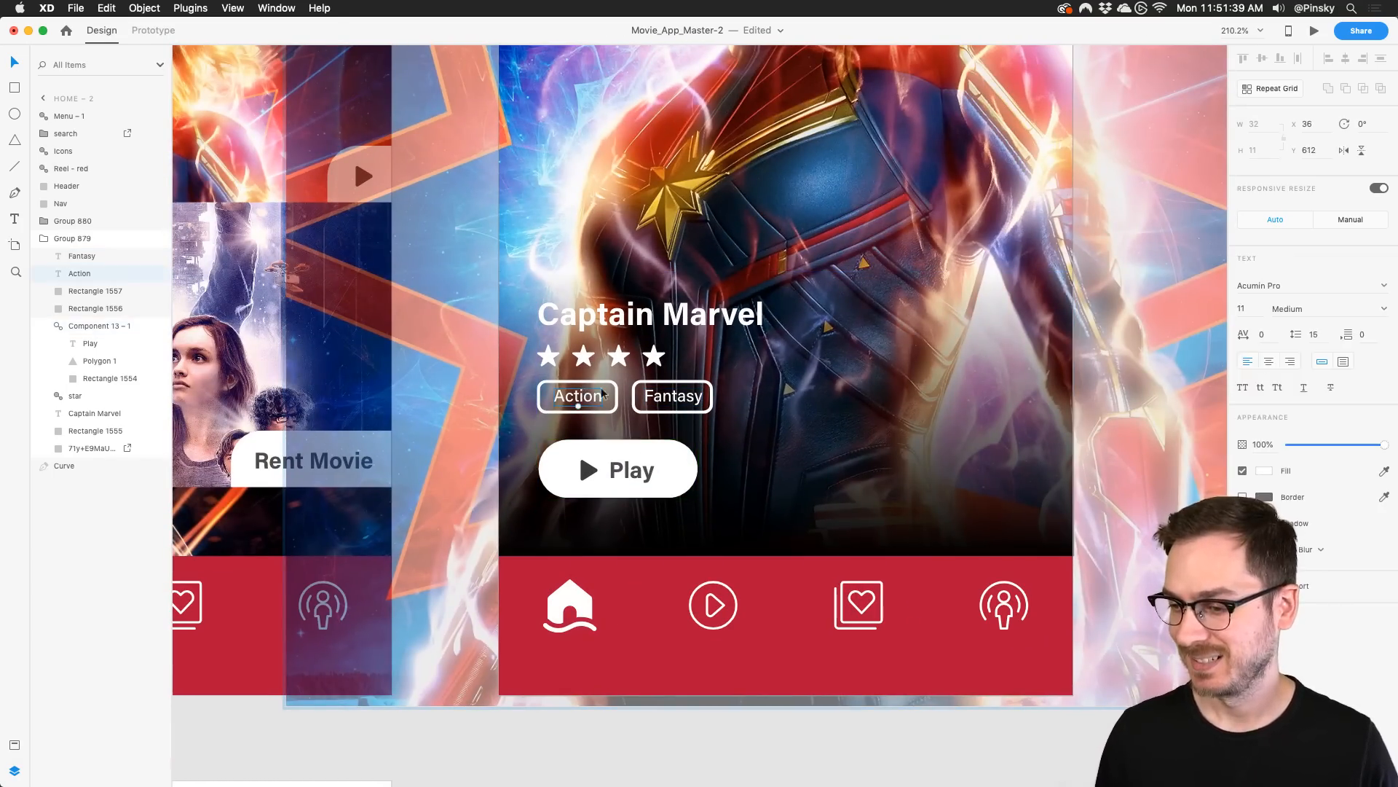
pyautogui.keyDown('shift'); pyautogui.click(617, 391); pyautogui.keyUp('shift')
pyautogui.keyDown('shift'); pyautogui.click(657, 392); pyautogui.keyUp('shift')
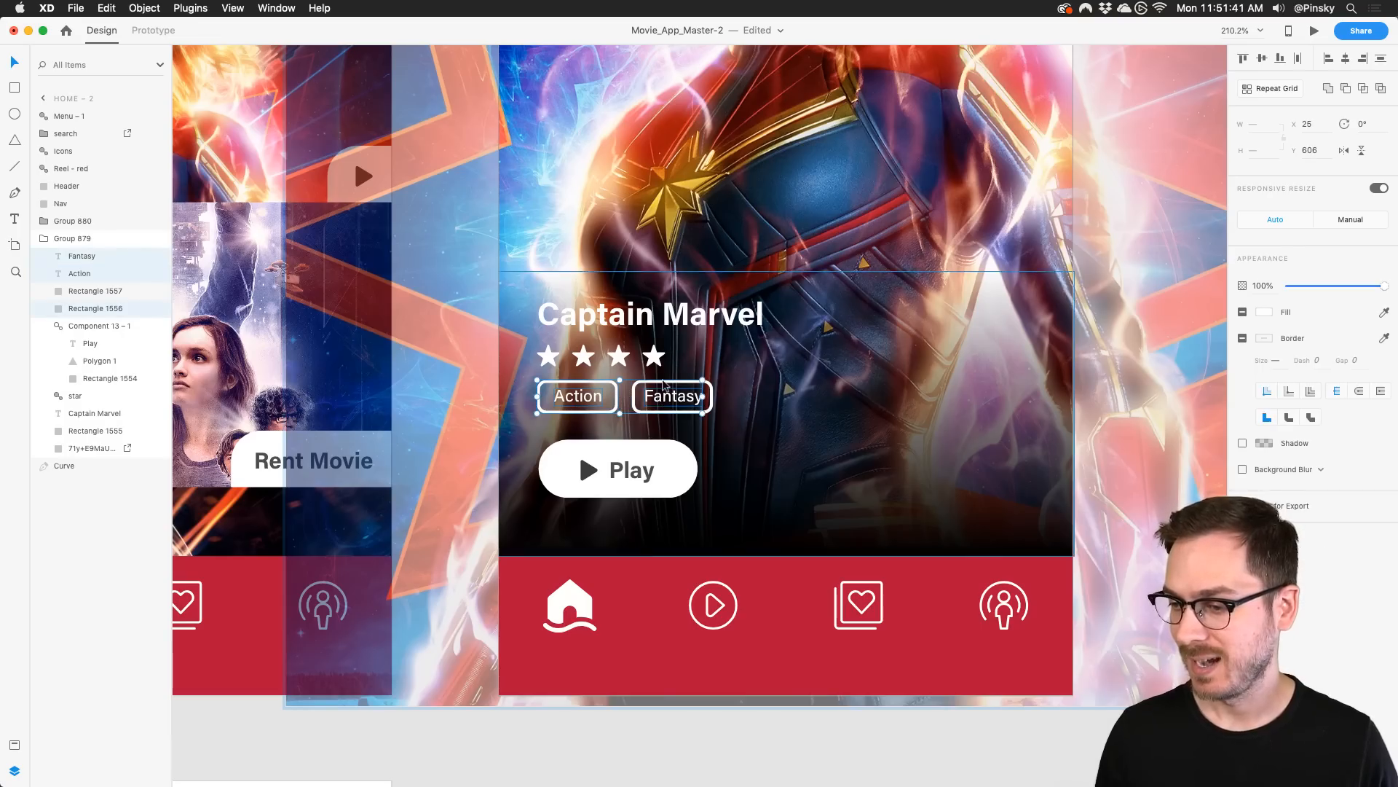
pyautogui.keyDown('shift'); pyautogui.click(663, 379); pyautogui.keyUp('shift')
pyautogui.moveTo(658, 391); pyautogui.dragTo(658, 396)
pyautogui.scroll(-2, 658, 395)
pyautogui.scroll(3, 658, 398)
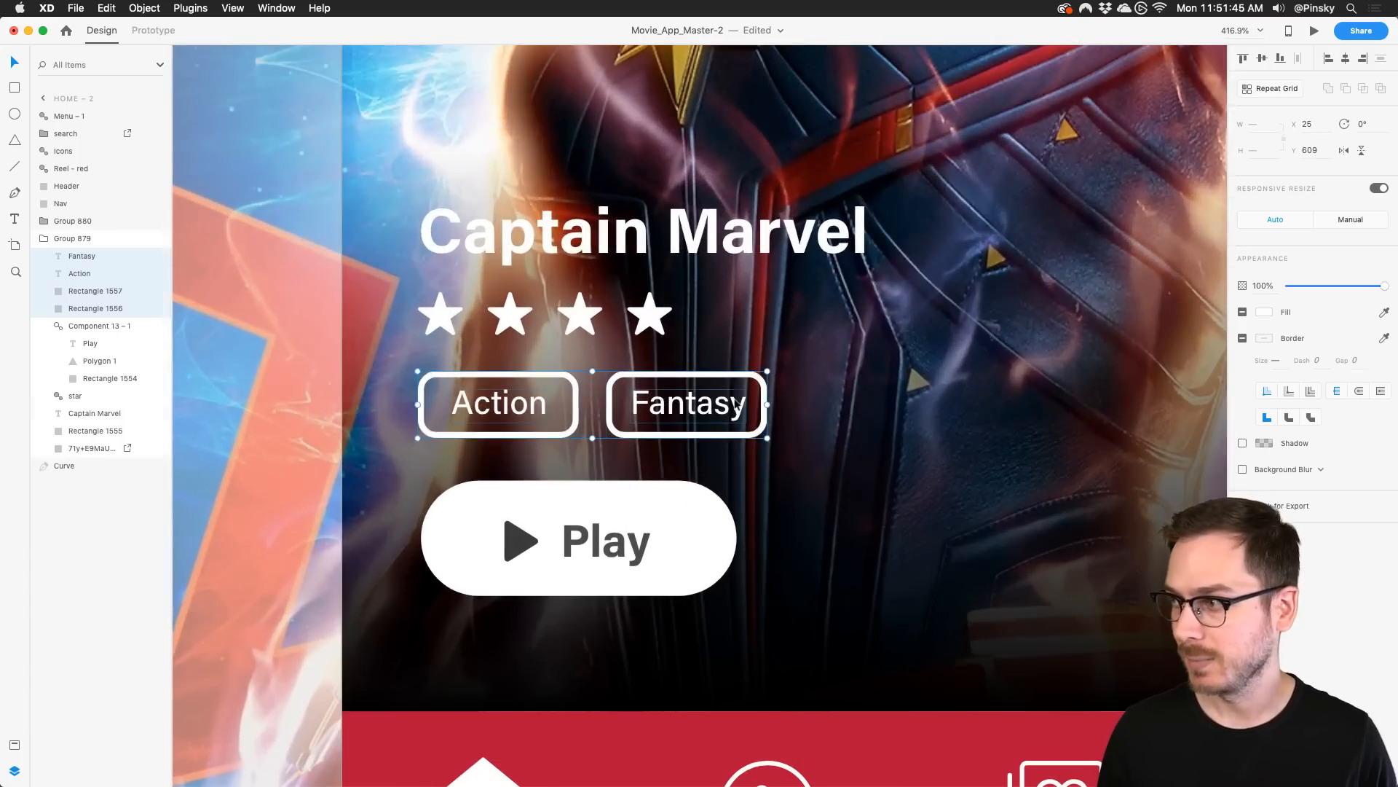
# Delete the Fantasy tag's label and its outline
pyautogui.click(719, 405)
pyautogui.doubleClick(719, 405)
pyautogui.press('Delete')
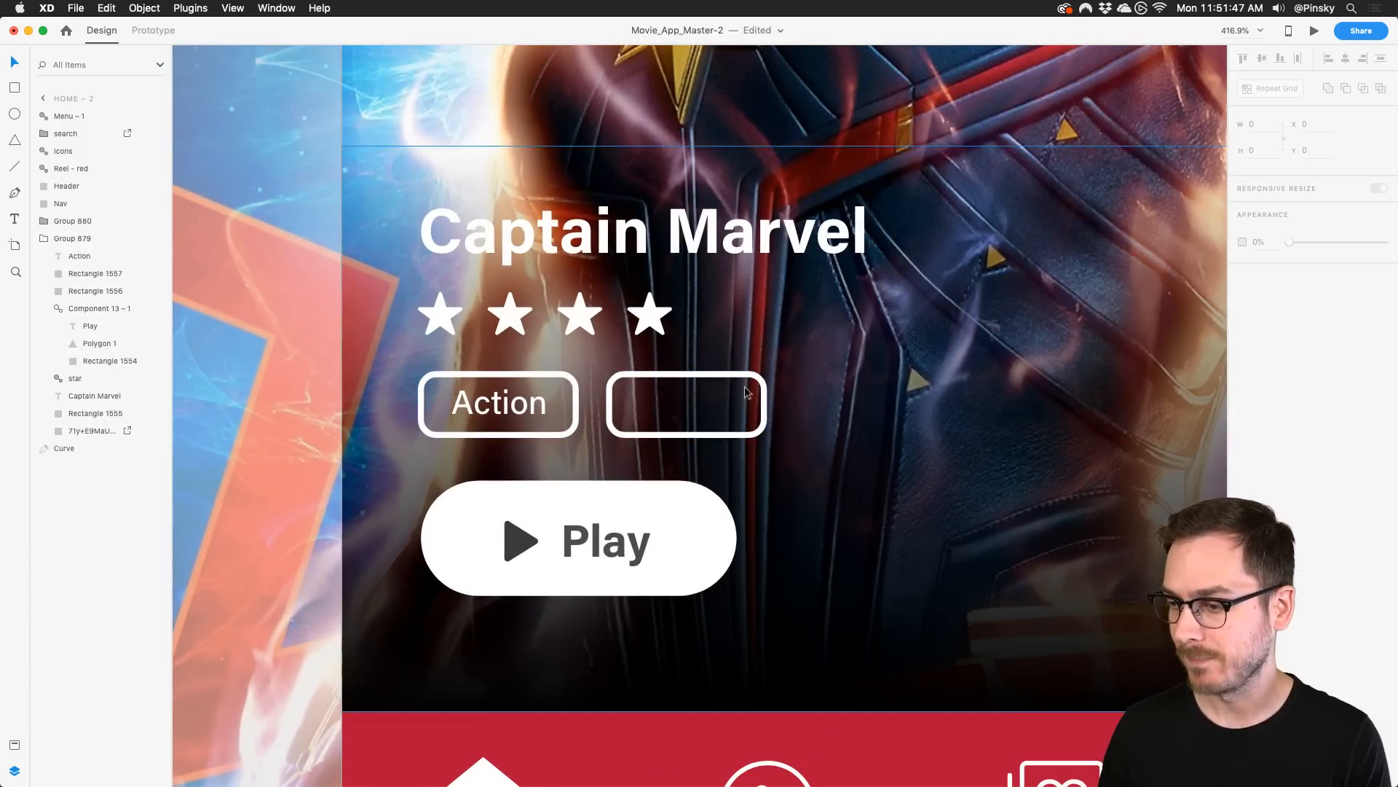
pyautogui.click(756, 373)
pyautogui.press('Delete')
# Turn the Action label and its outline into a component
pyautogui.click(509, 405)
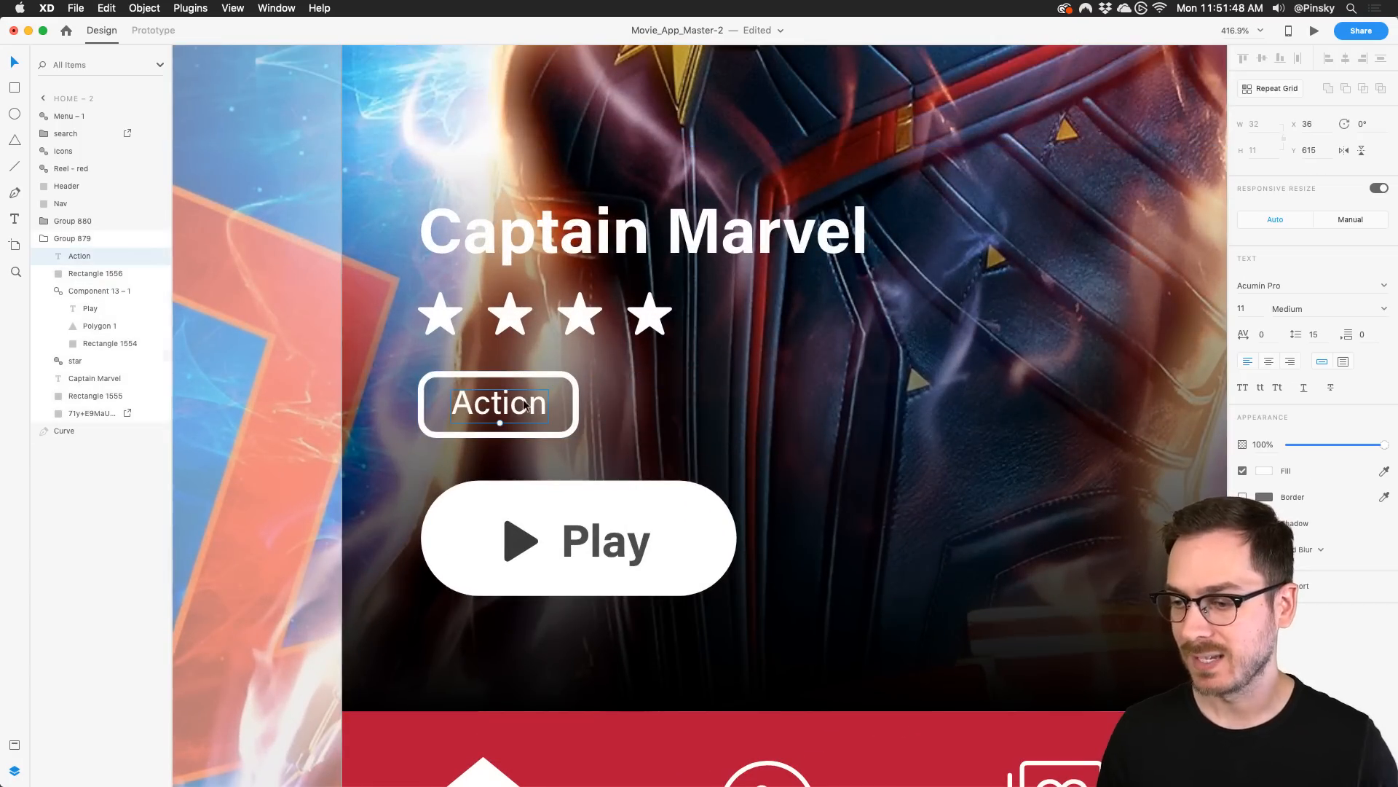
pyautogui.keyDown('shift'); pyautogui.click(568, 380); pyautogui.keyUp('shift')
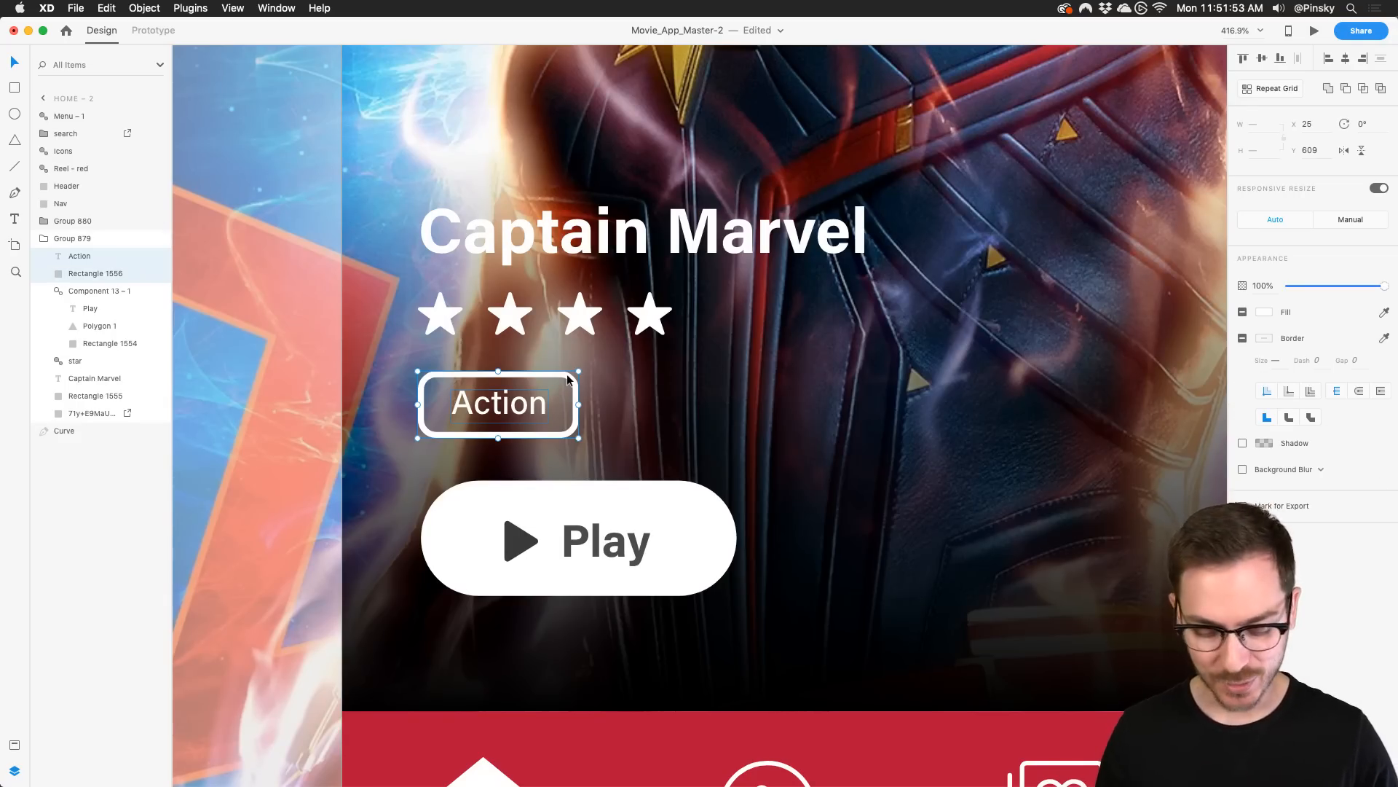
pyautogui.press('super+k')
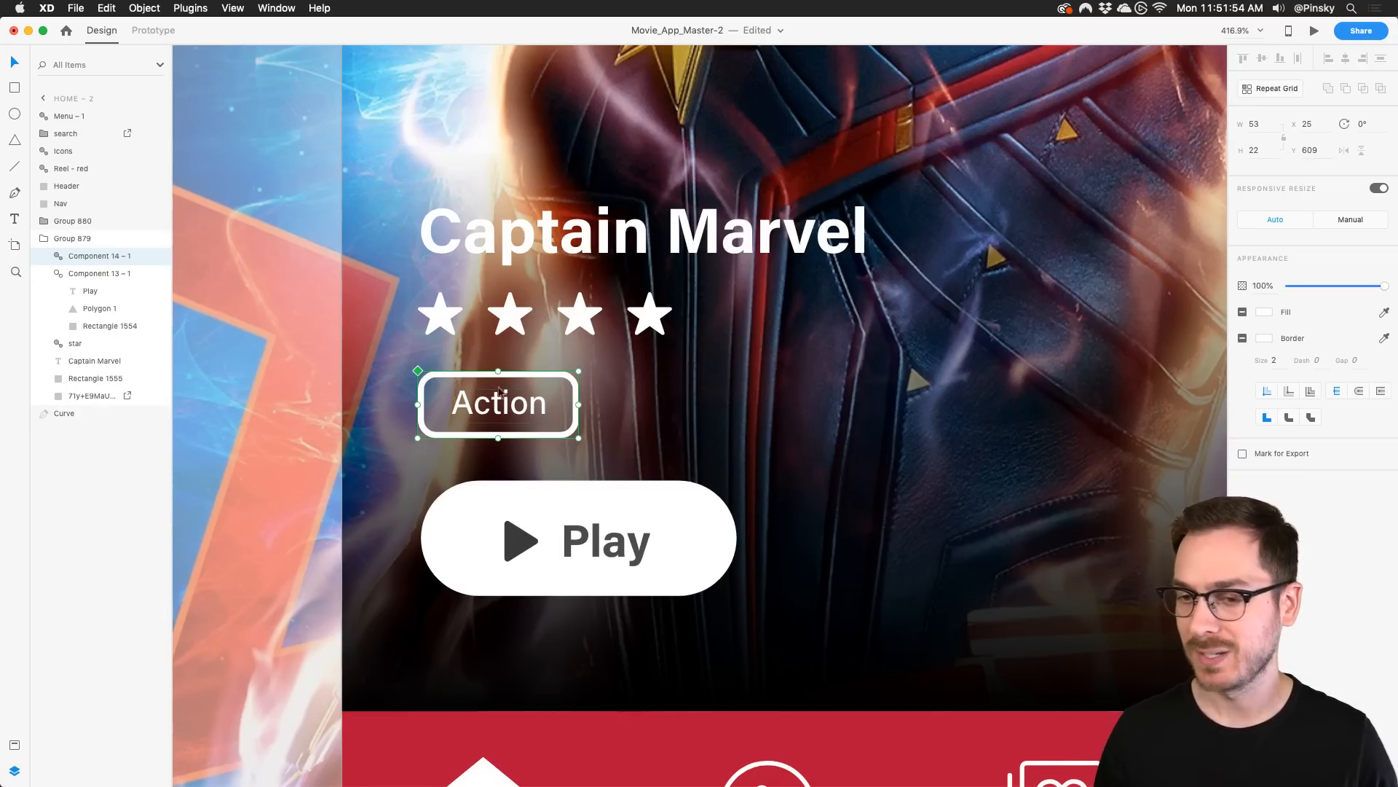
# Place an instance of the new Action tag component beside the original at X 86, Y 609
pyautogui.click(14, 745)
pyautogui.scroll(-10, 94, 378)
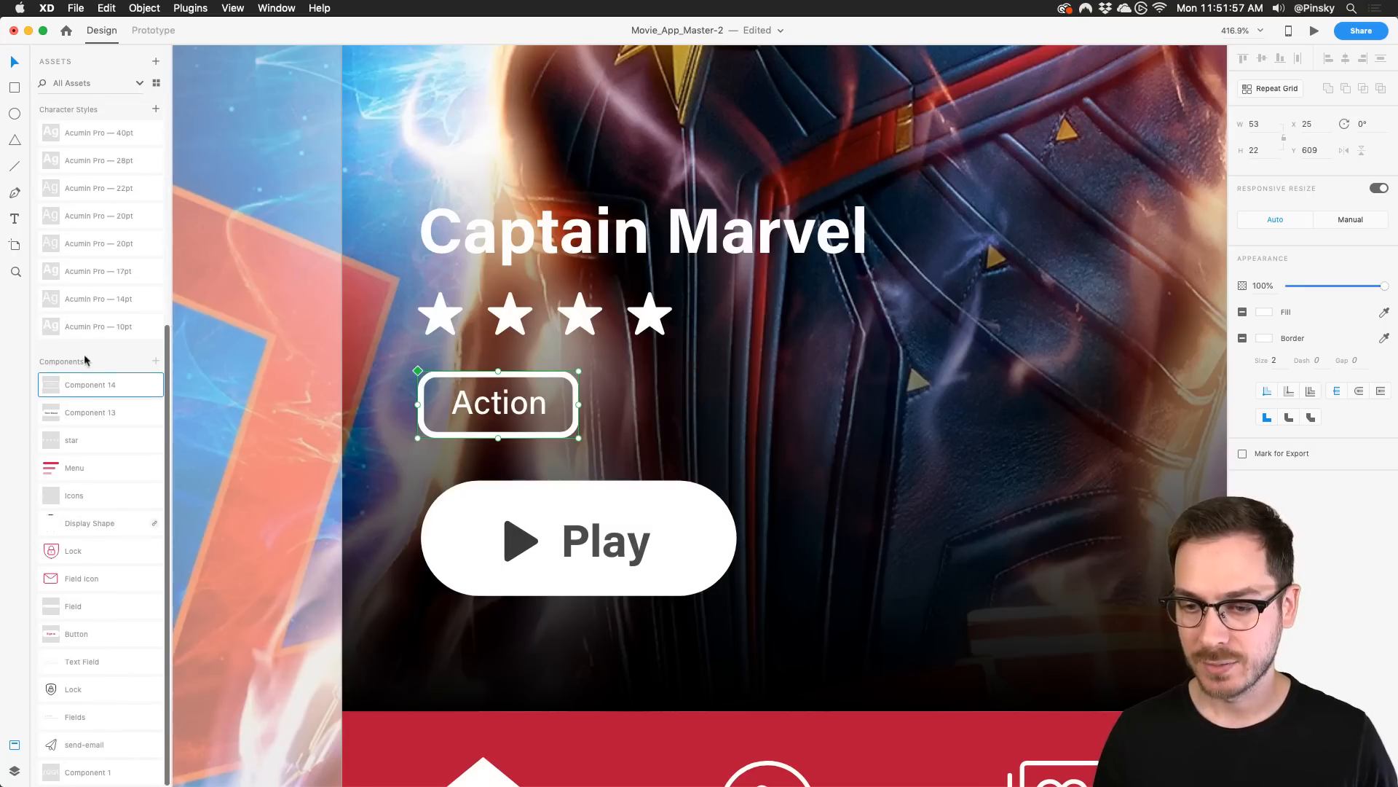
pyautogui.moveTo(84, 387); pyautogui.dragTo(694, 391)
pyautogui.click(697, 397)
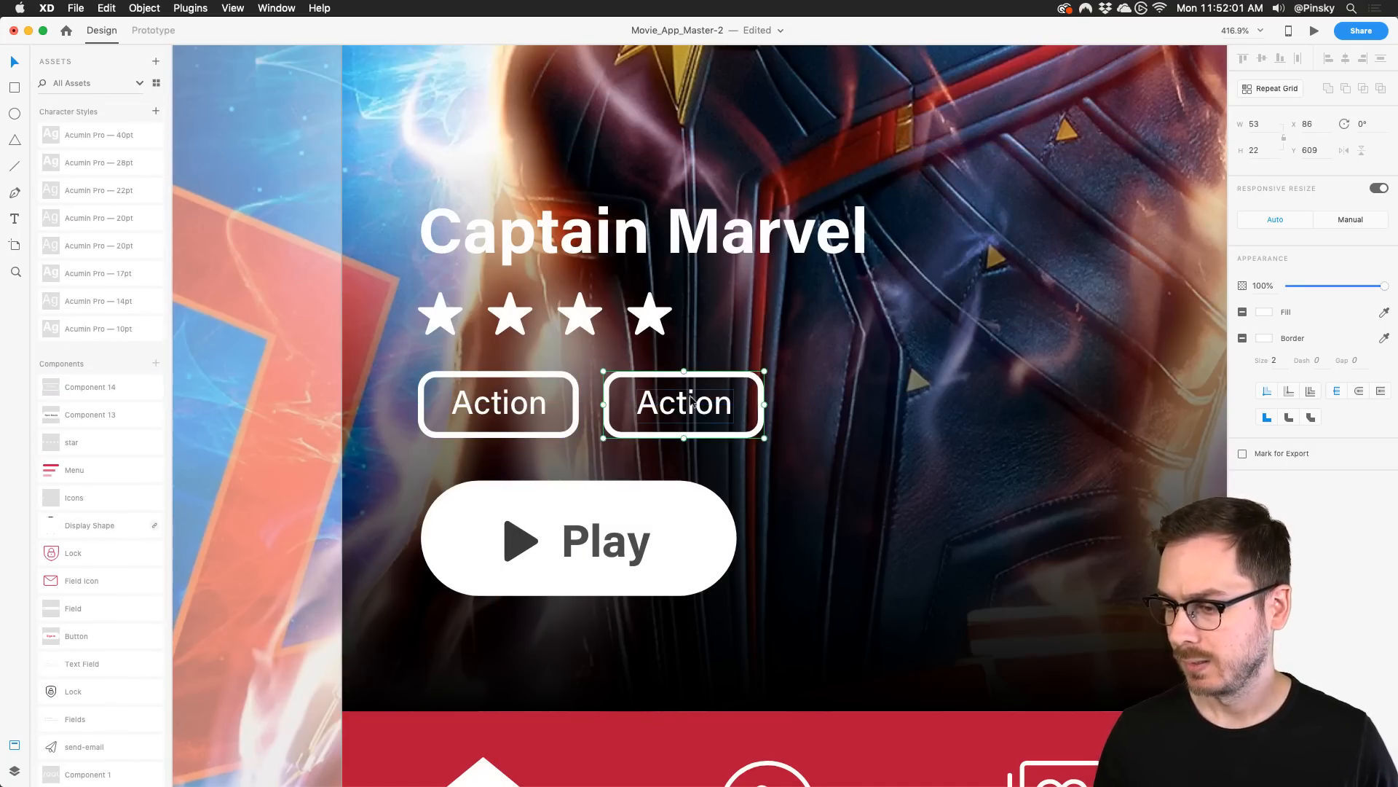
# Change the second tag instance's label to "Fantasy" and recenter the text within its outline
pyautogui.doubleClick(693, 401)
pyautogui.doubleClick(692, 401)
pyautogui.write('Fan')
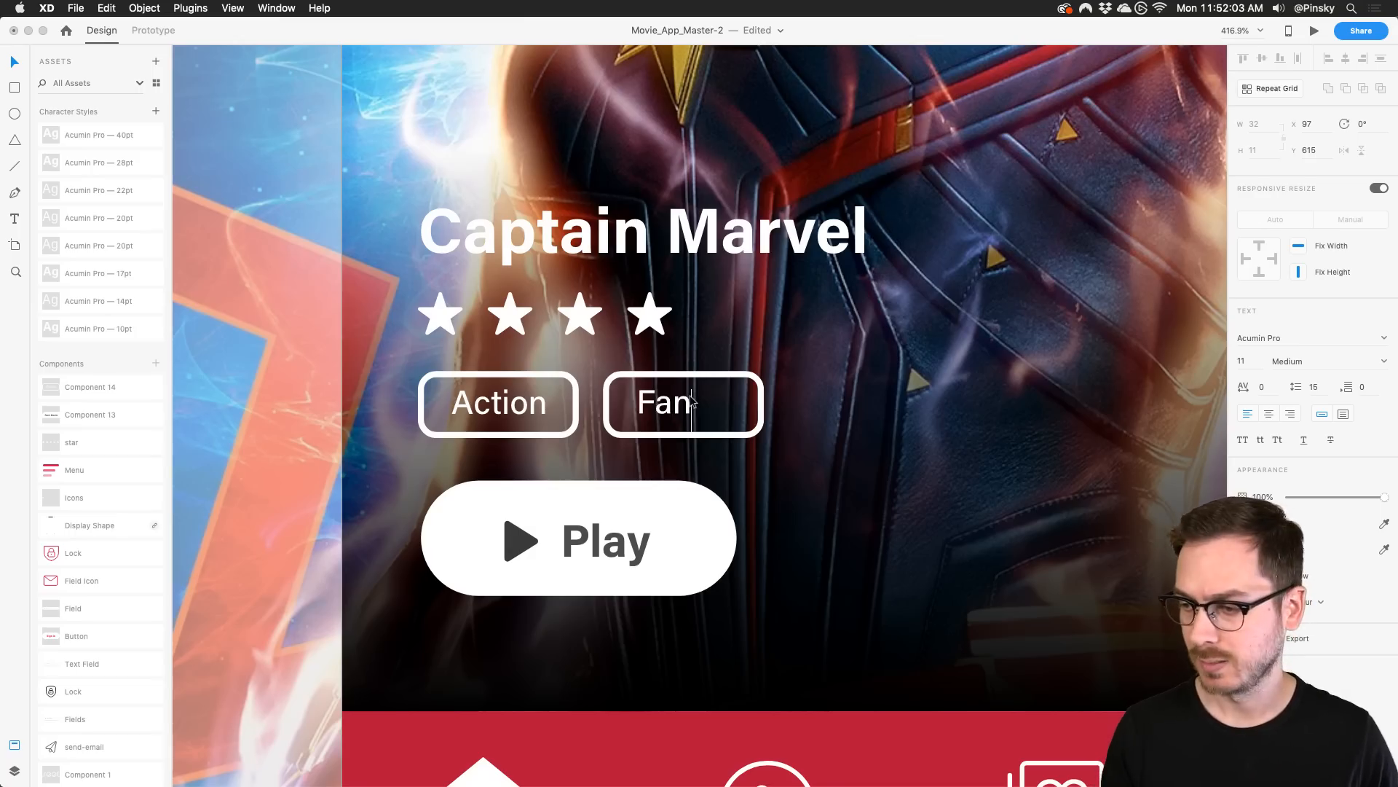
pyautogui.write('tasyu')
pyautogui.press('BackSpace')
pyautogui.press('Escape')
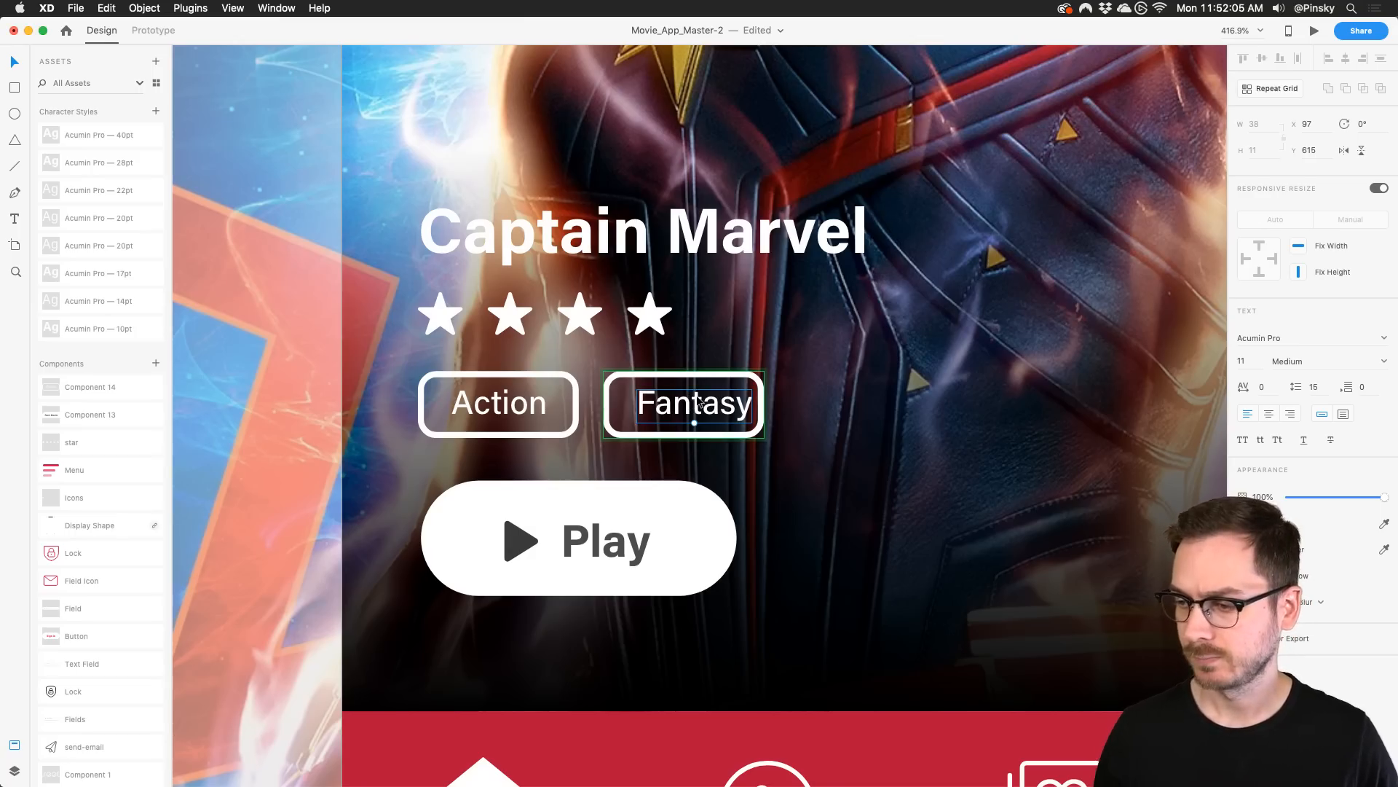
pyautogui.moveTo(699, 403)
pyautogui.mouseDown()
pyautogui.moveTo(842, 413)
pyautogui.moveTo(675, 403)
pyautogui.mouseUp()
pyautogui.click(761, 402)
# Preview the prototype from the Home screen, expanding the Captain Marvel card and testing the menu icon there
pyautogui.scroll(-10, 677, 408)
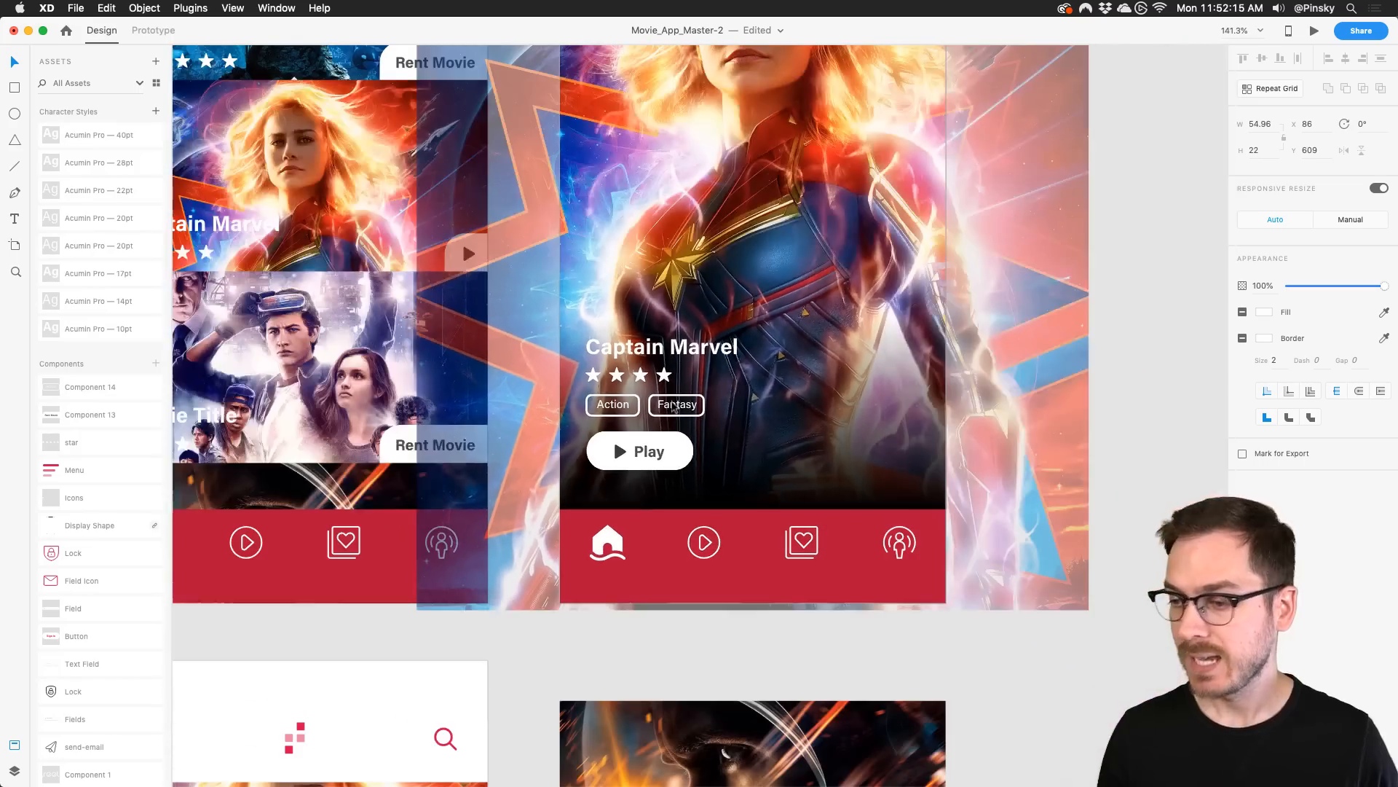
pyautogui.scroll(-3, 674, 408)
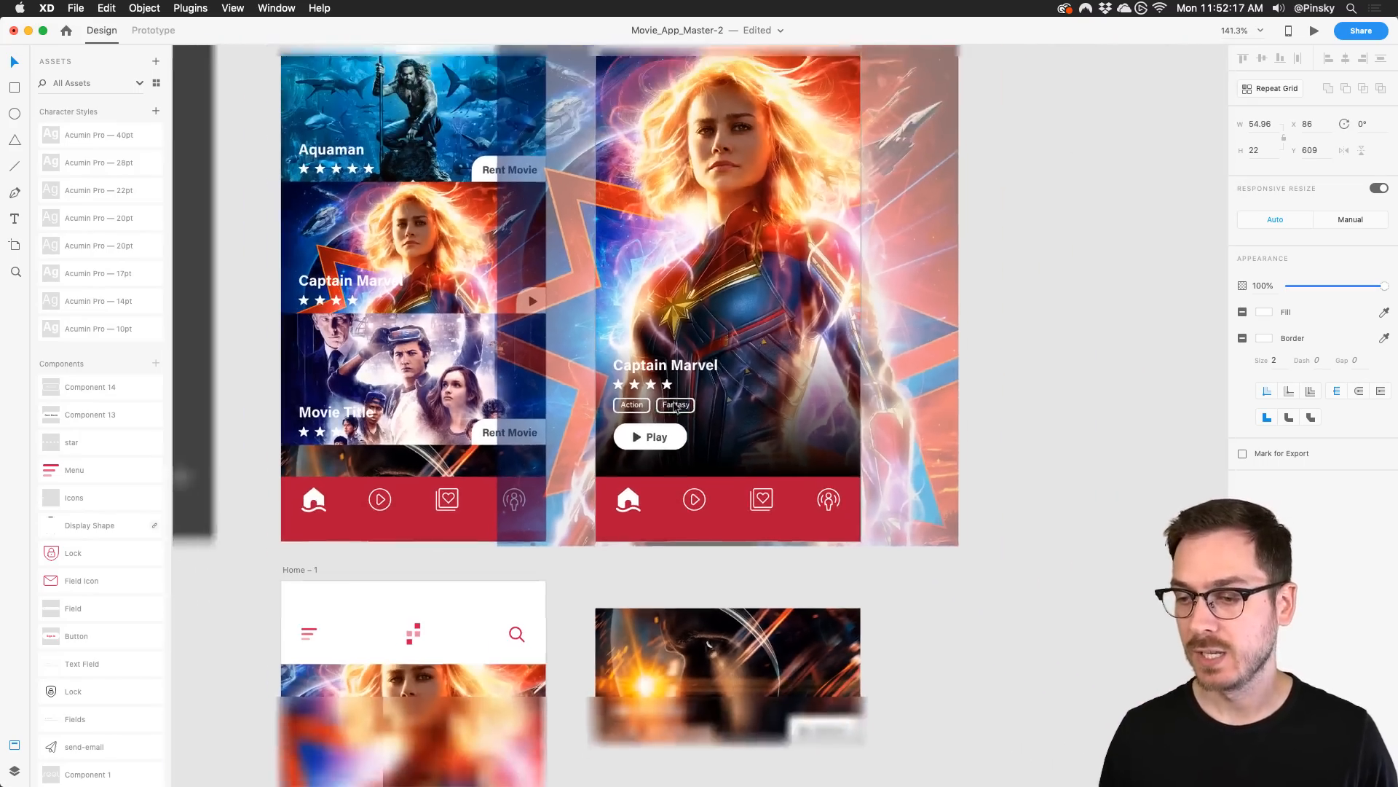
pyautogui.click(357, 216)
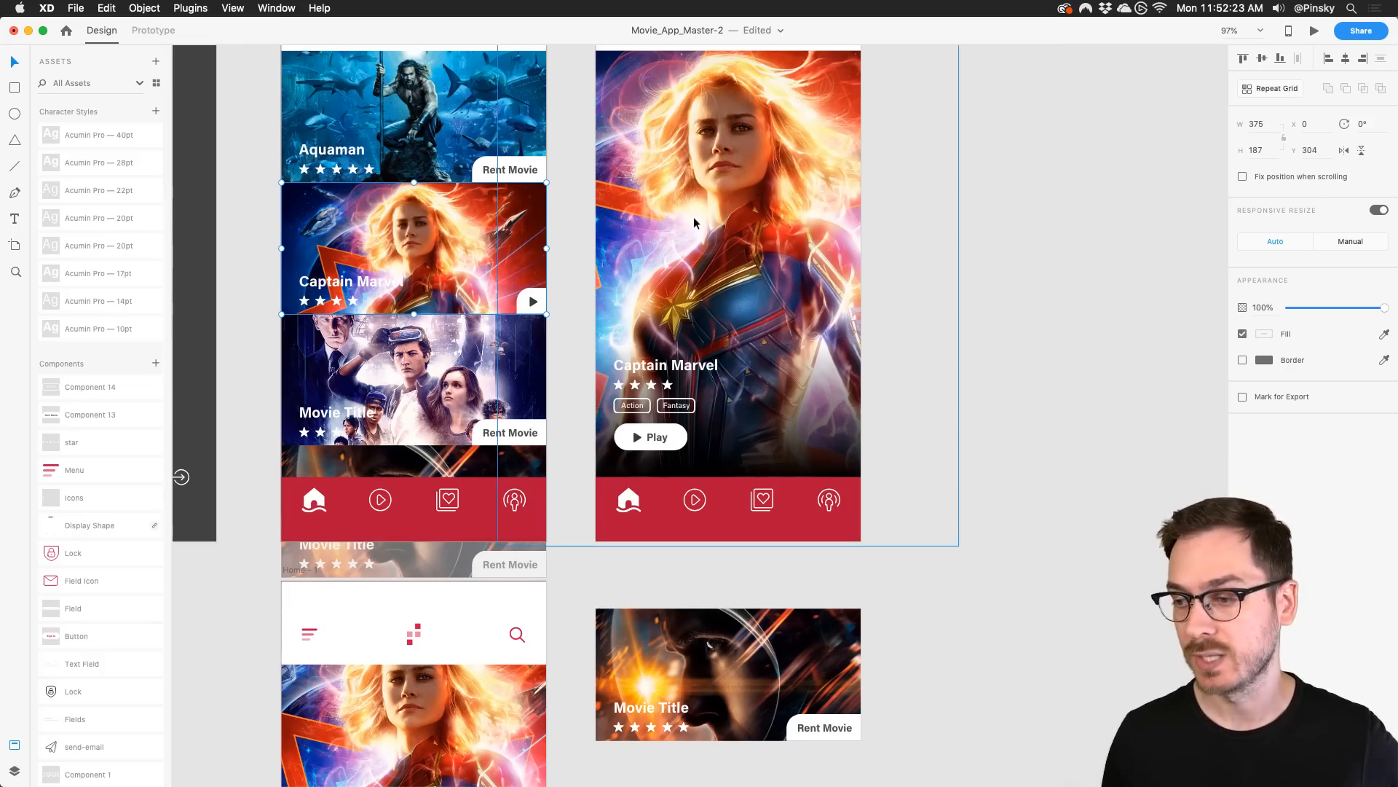
pyautogui.scroll(2, 694, 222)
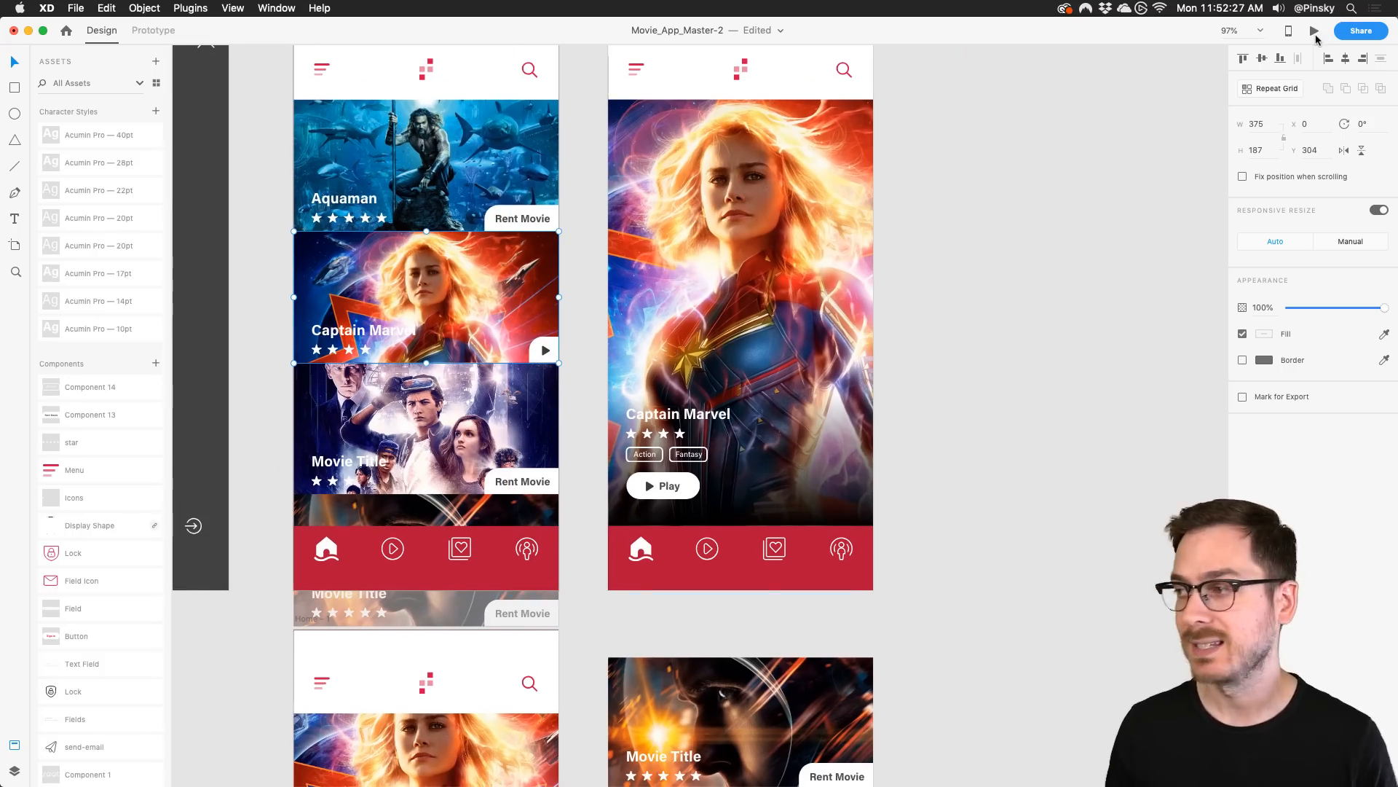
pyautogui.click(1316, 31)
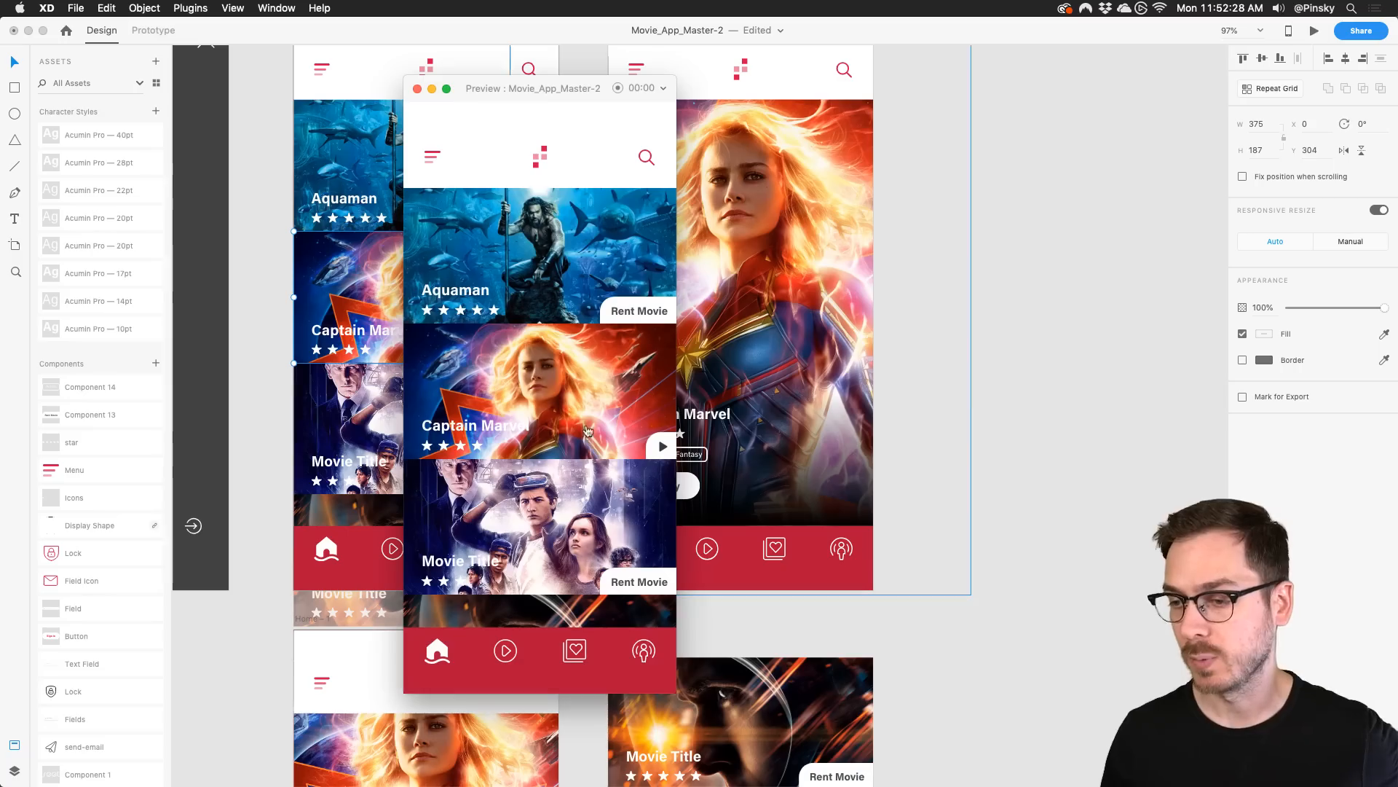
pyautogui.click(516, 398)
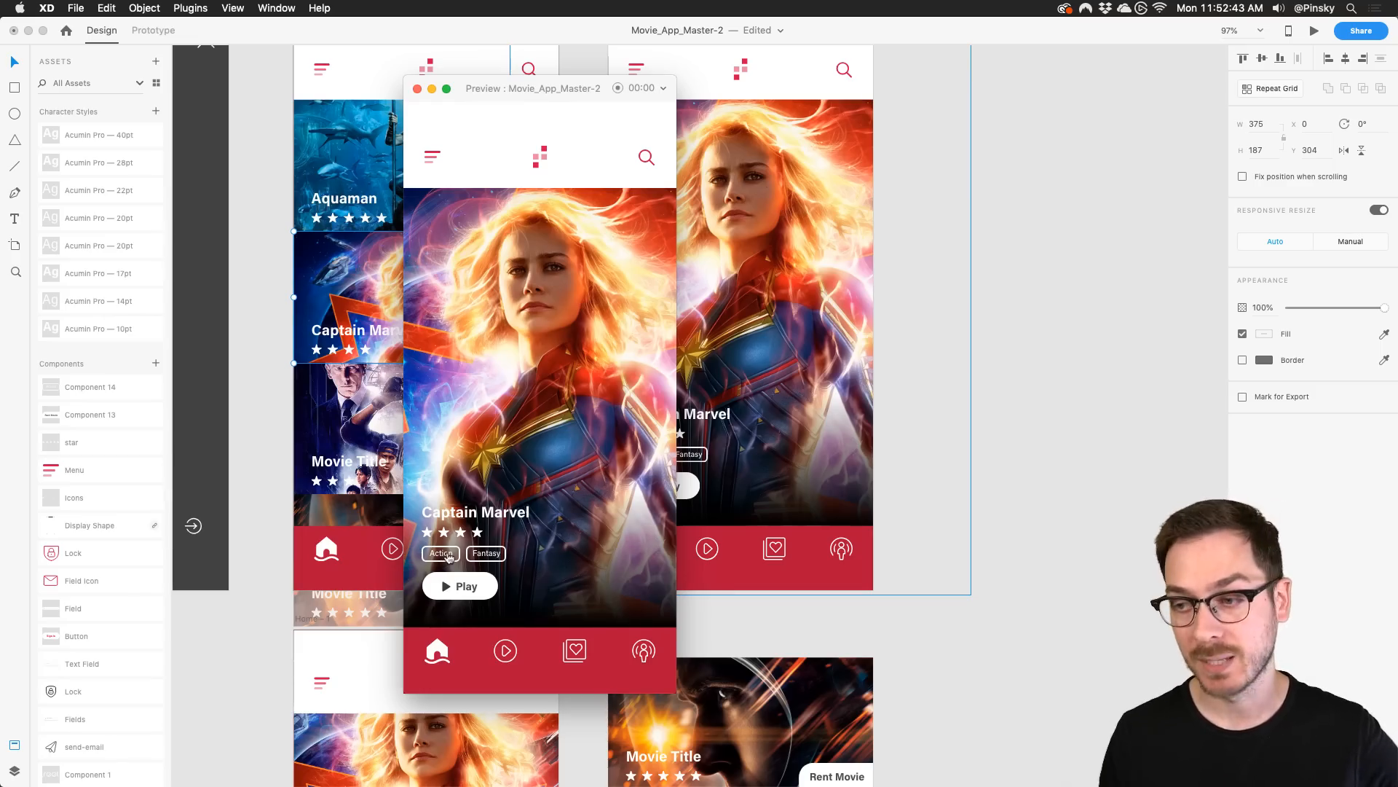
pyautogui.click(432, 156)
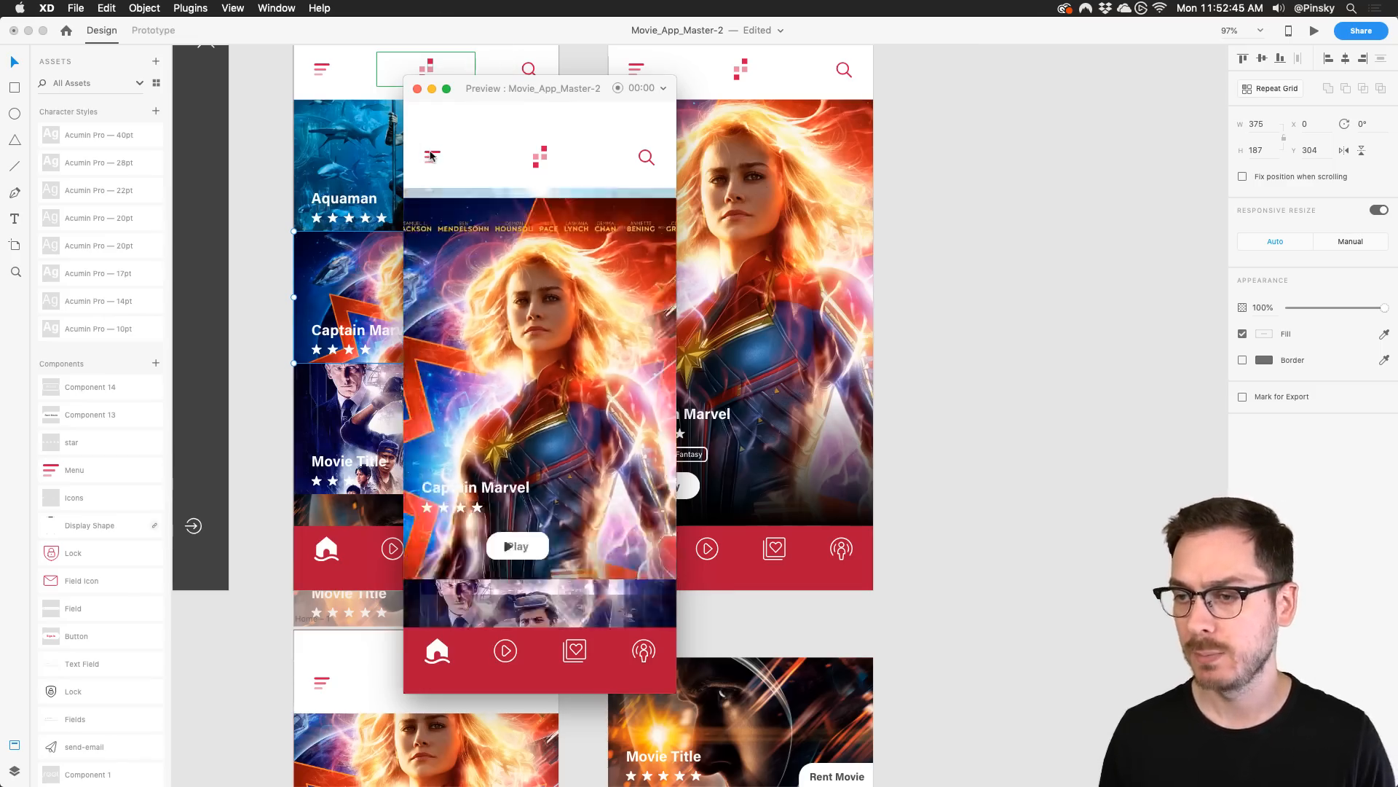
# Link the menu icon on the expanded Captain Marvel artboard to the Menu artboard in Prototype mode
pyautogui.click(800, 211)
pyautogui.click(801, 210)
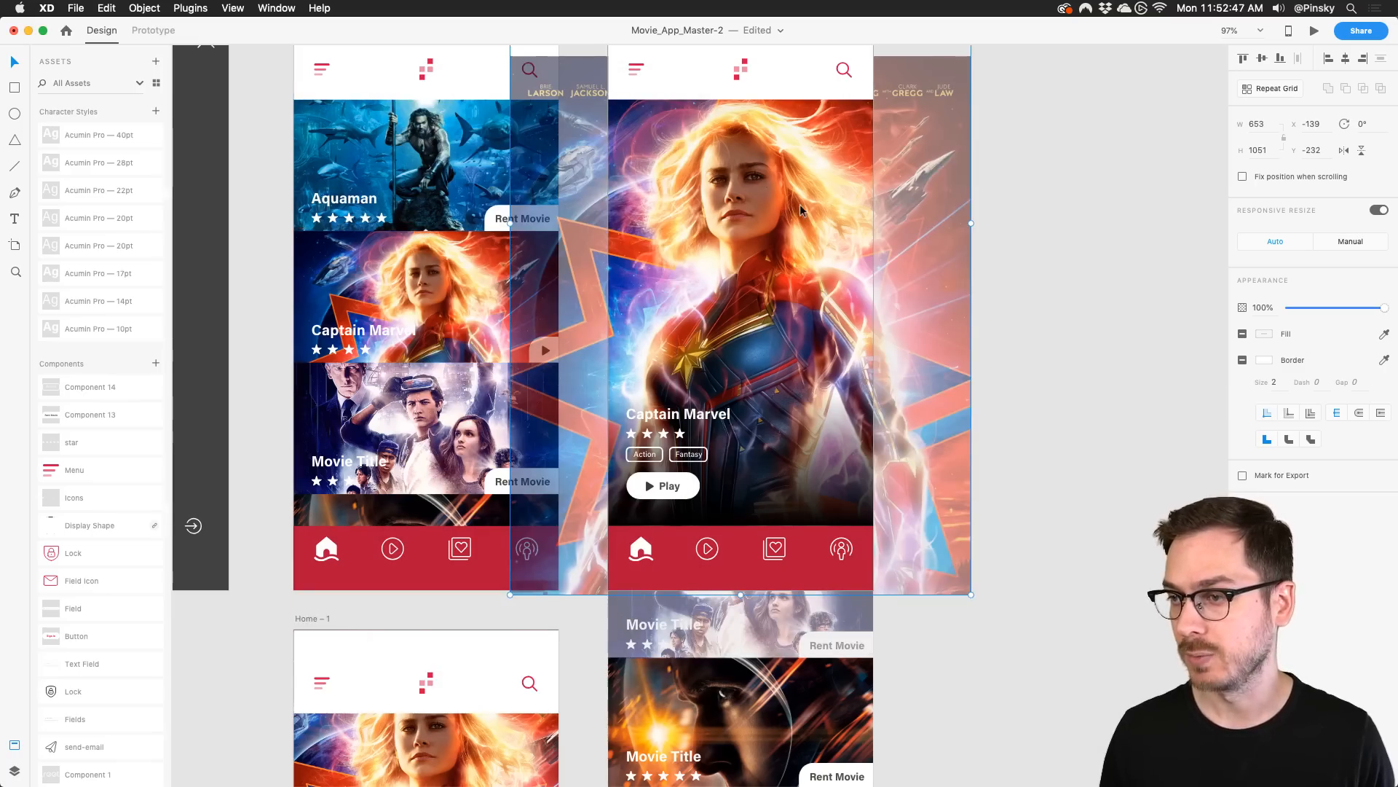
pyautogui.scroll(3, 801, 210)
pyautogui.scroll(3, 764, 211)
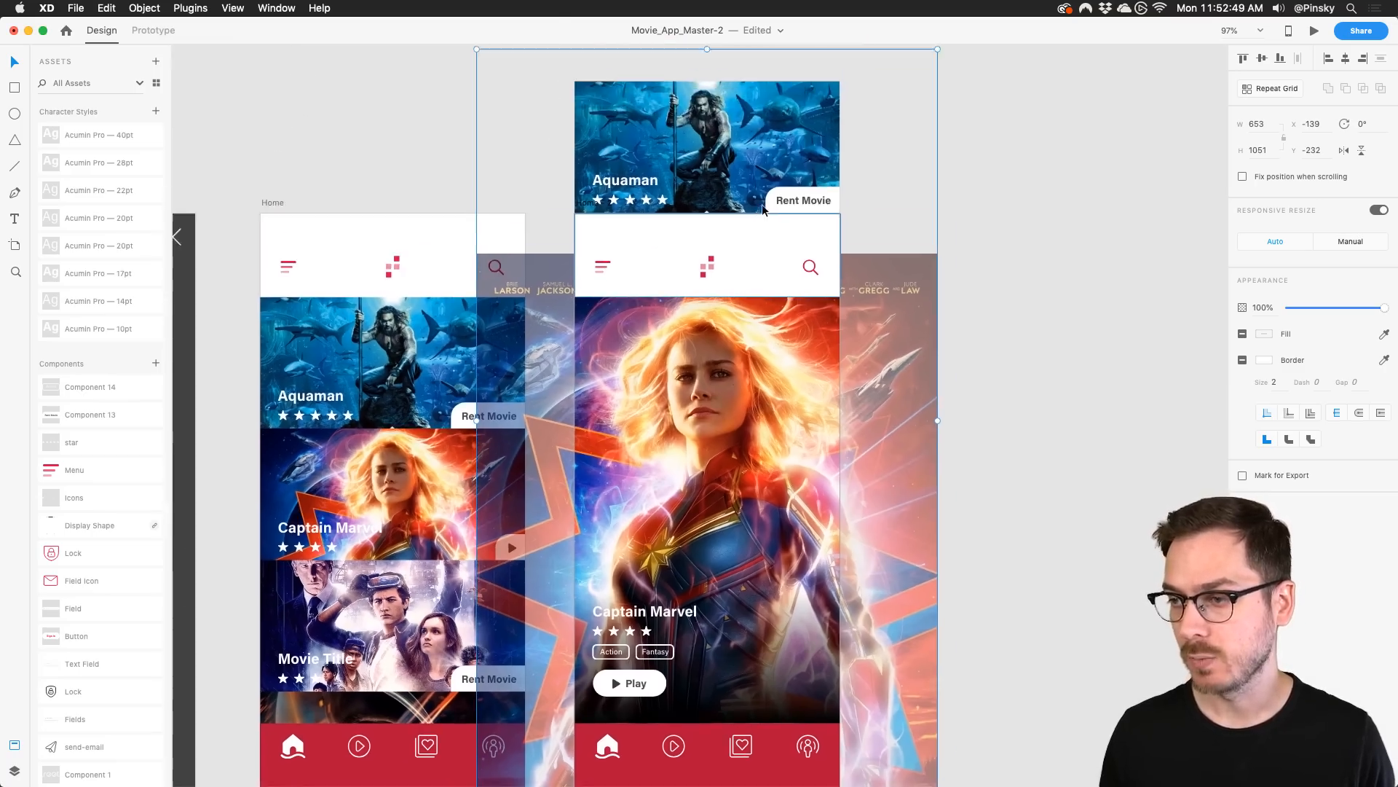
pyautogui.scroll(-5, 763, 210)
pyautogui.click(967, 281)
pyautogui.click(673, 243)
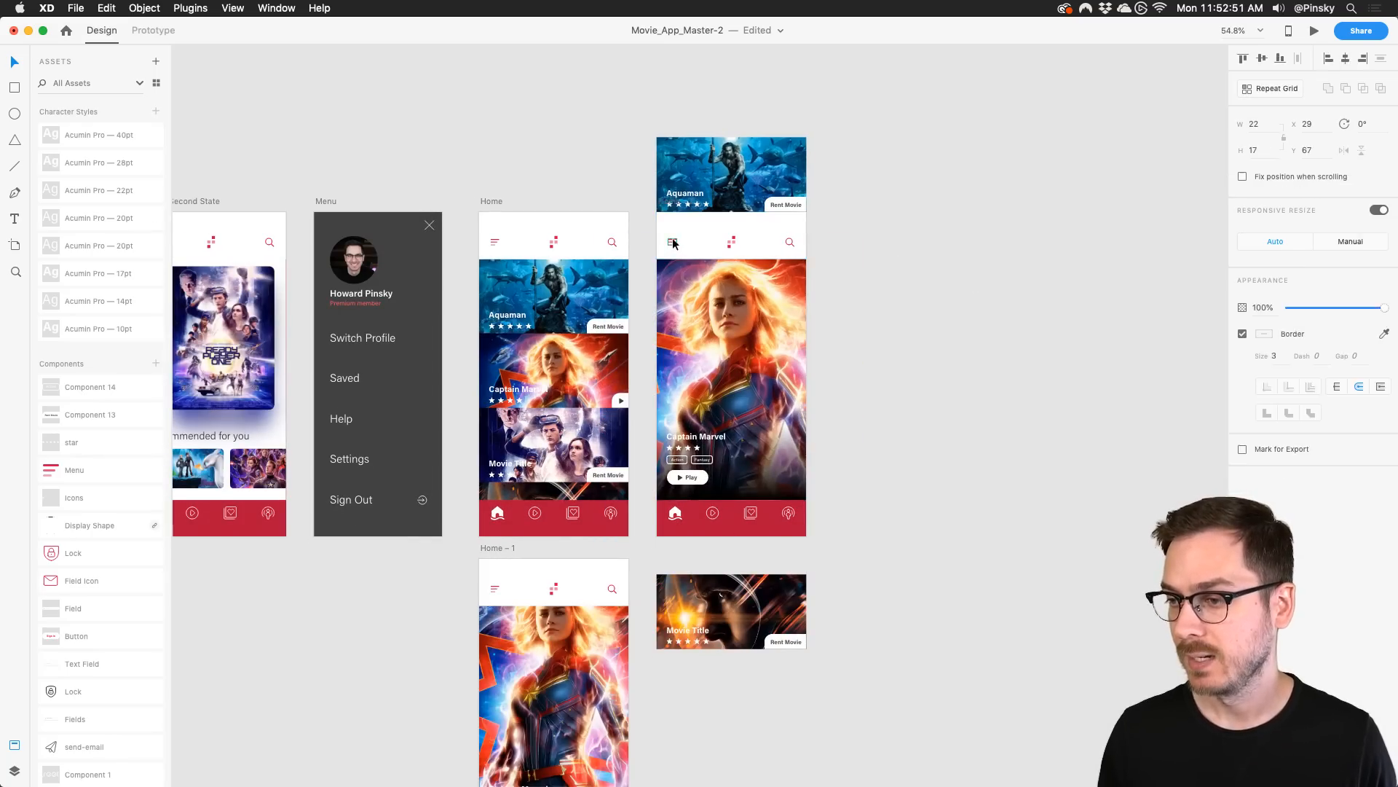
pyautogui.click(161, 32)
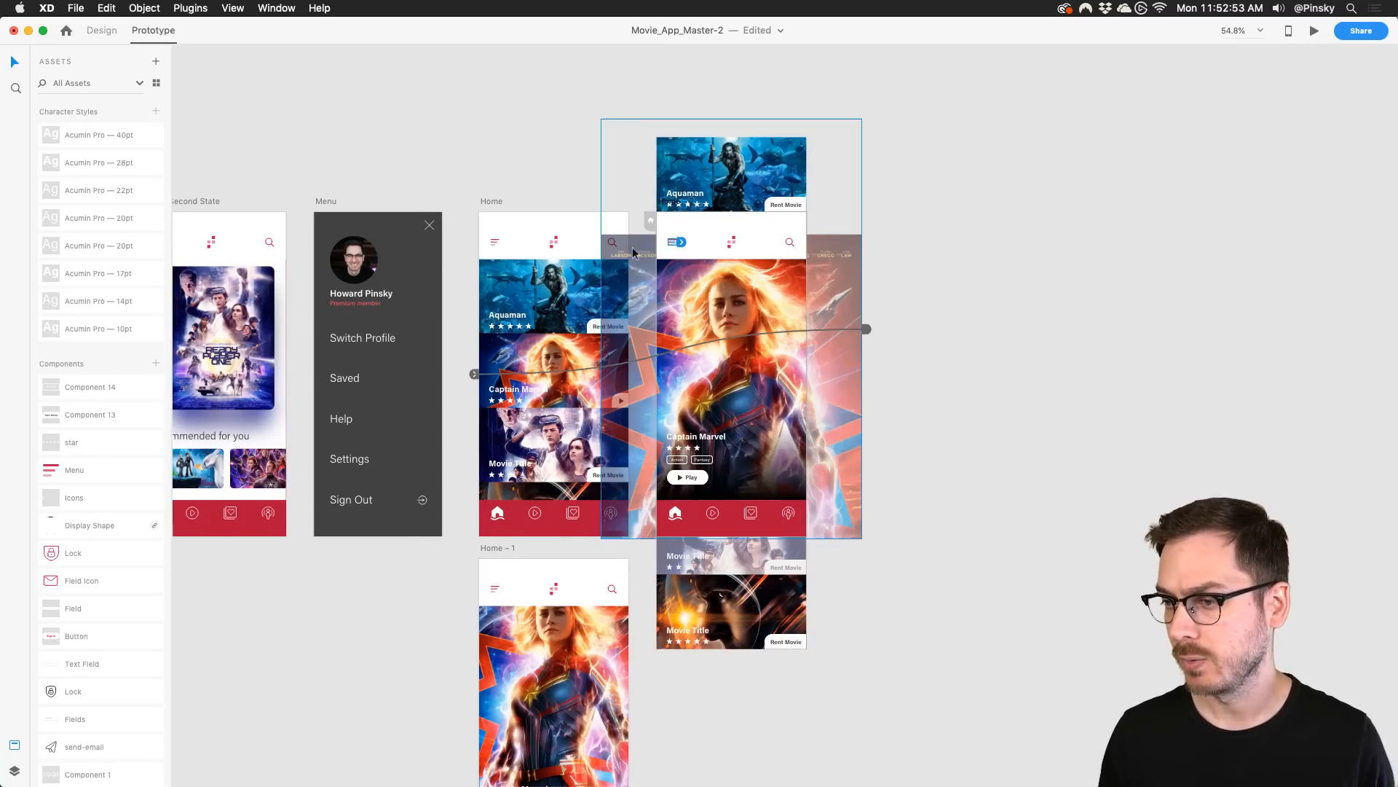
pyautogui.moveTo(683, 242); pyautogui.dragTo(391, 306)
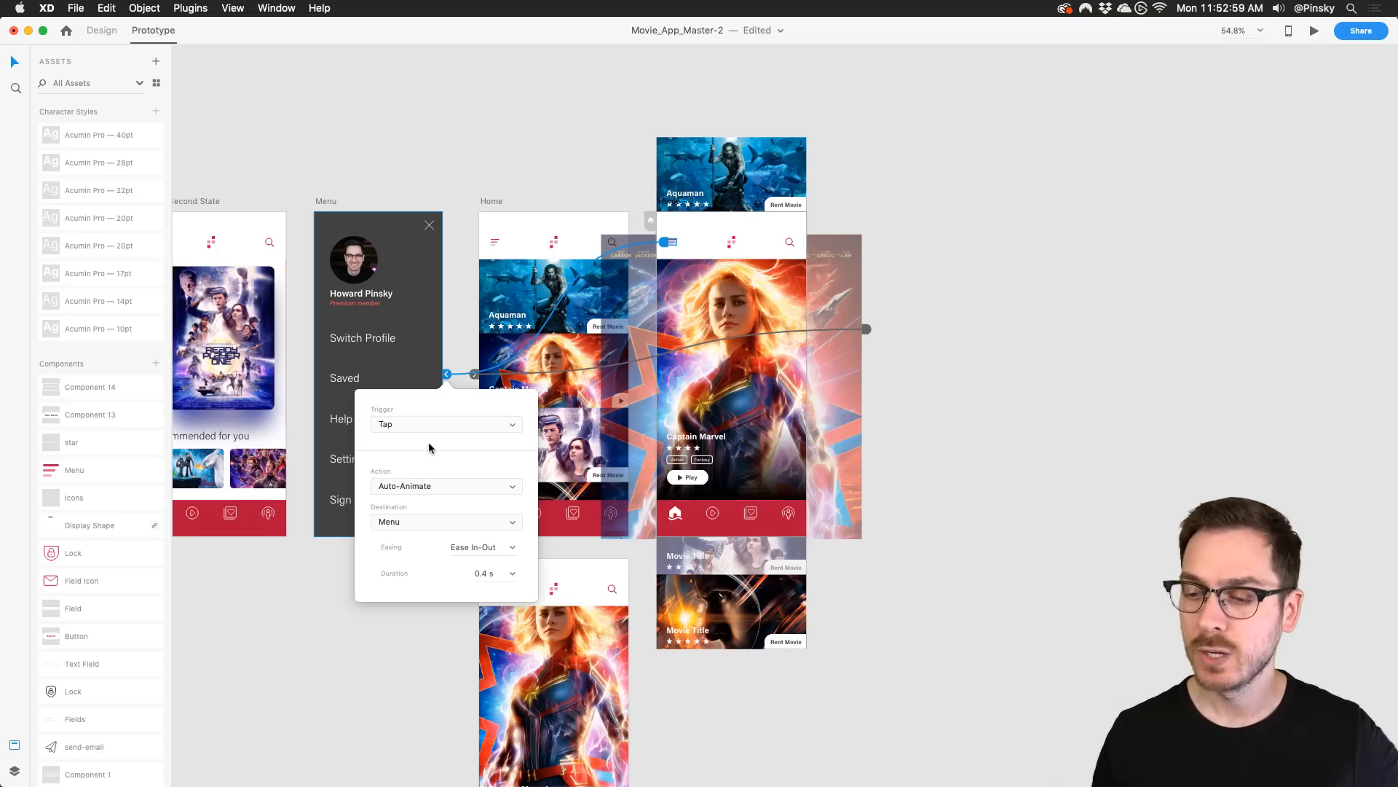
# Set the menu icon's interaction to a Tap-triggered Overlay with Slide Right animation, aligning the overlay to the artboard's left edge
pyautogui.click(415, 424)
pyautogui.click(409, 422)
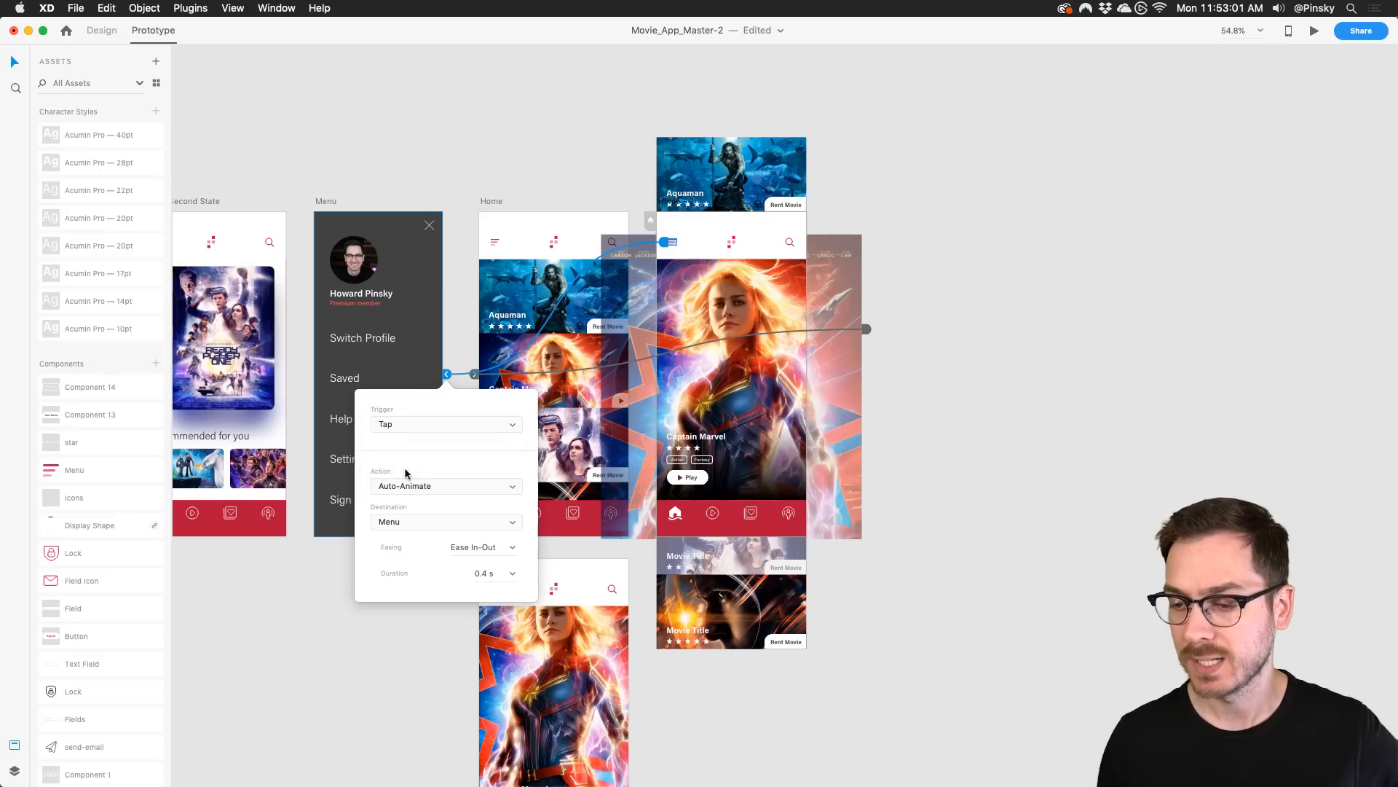
pyautogui.click(407, 485)
pyautogui.click(405, 496)
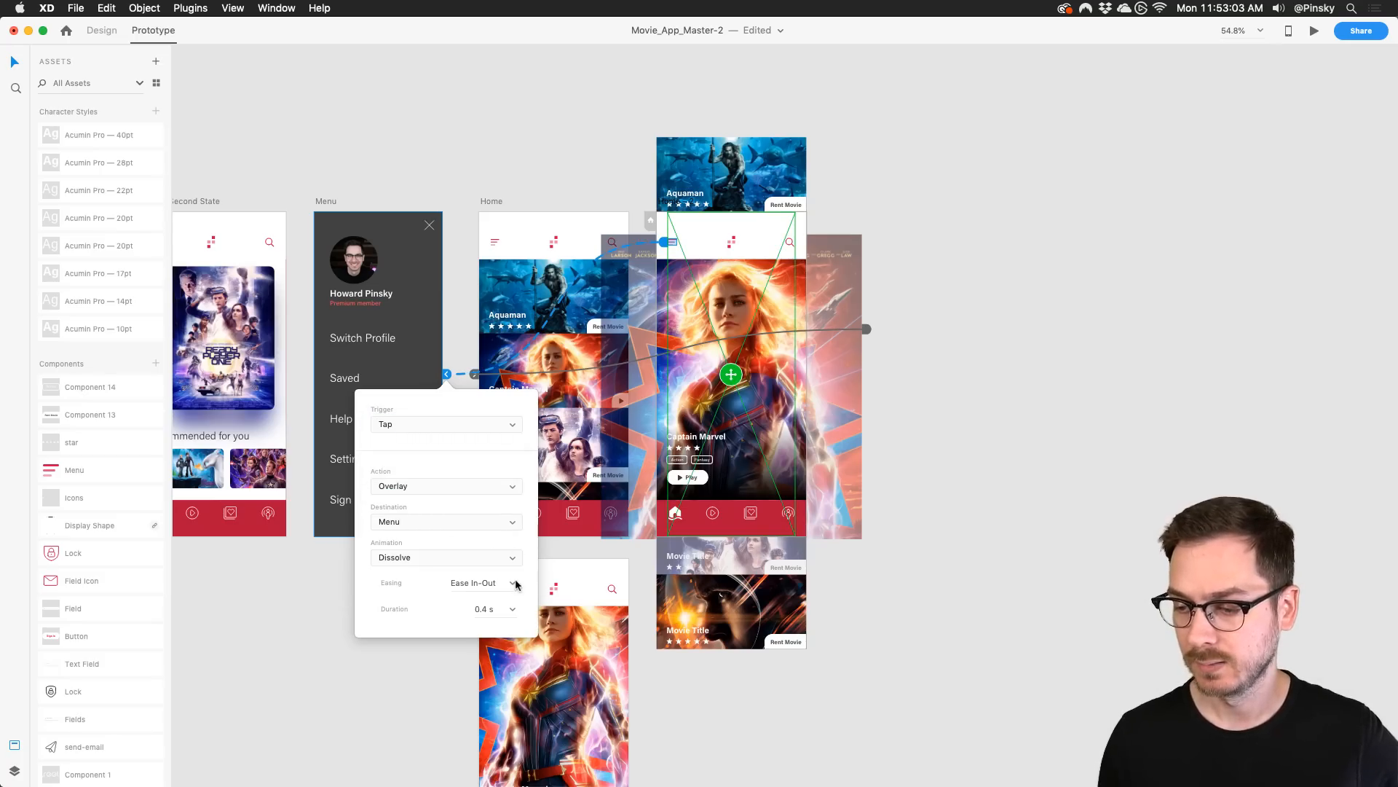
pyautogui.click(456, 558)
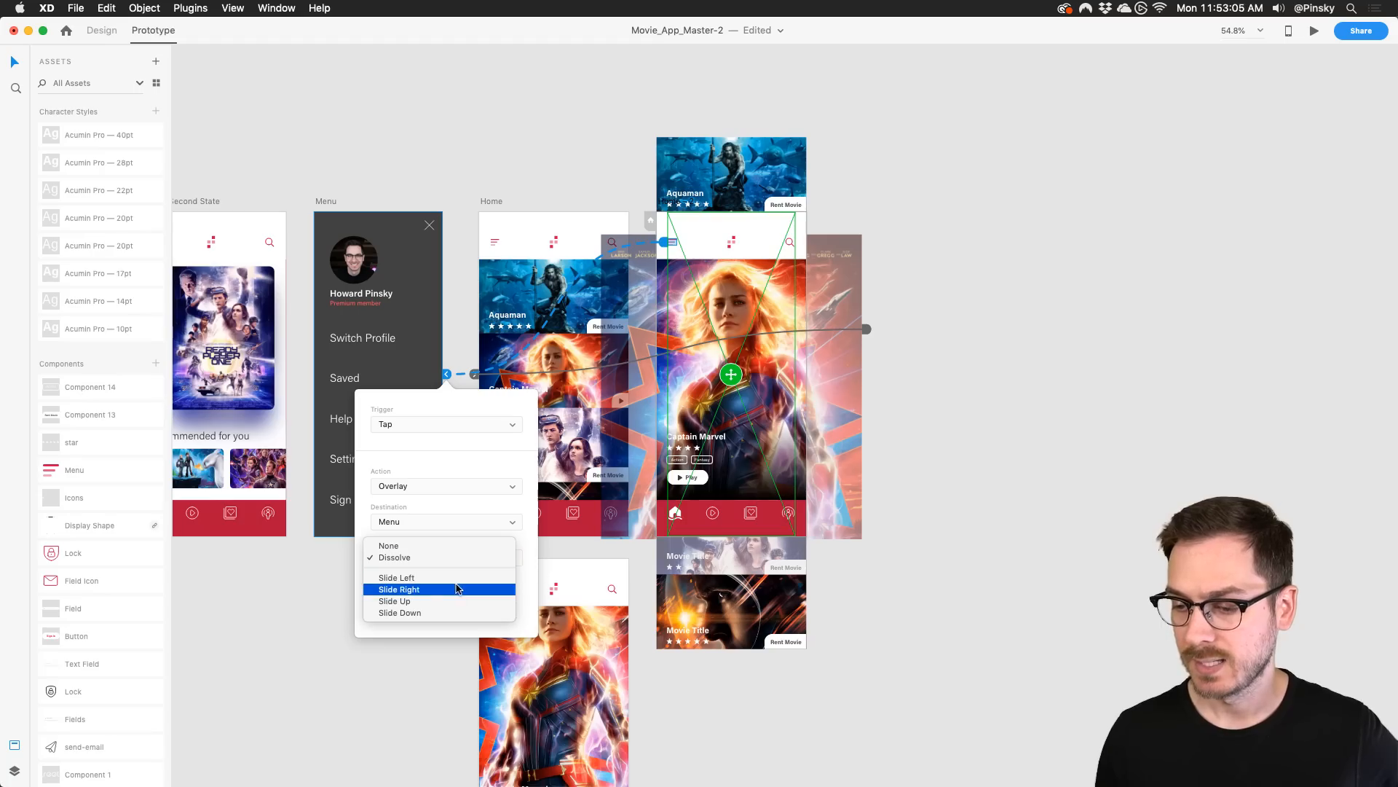
pyautogui.click(457, 588)
pyautogui.click(724, 375)
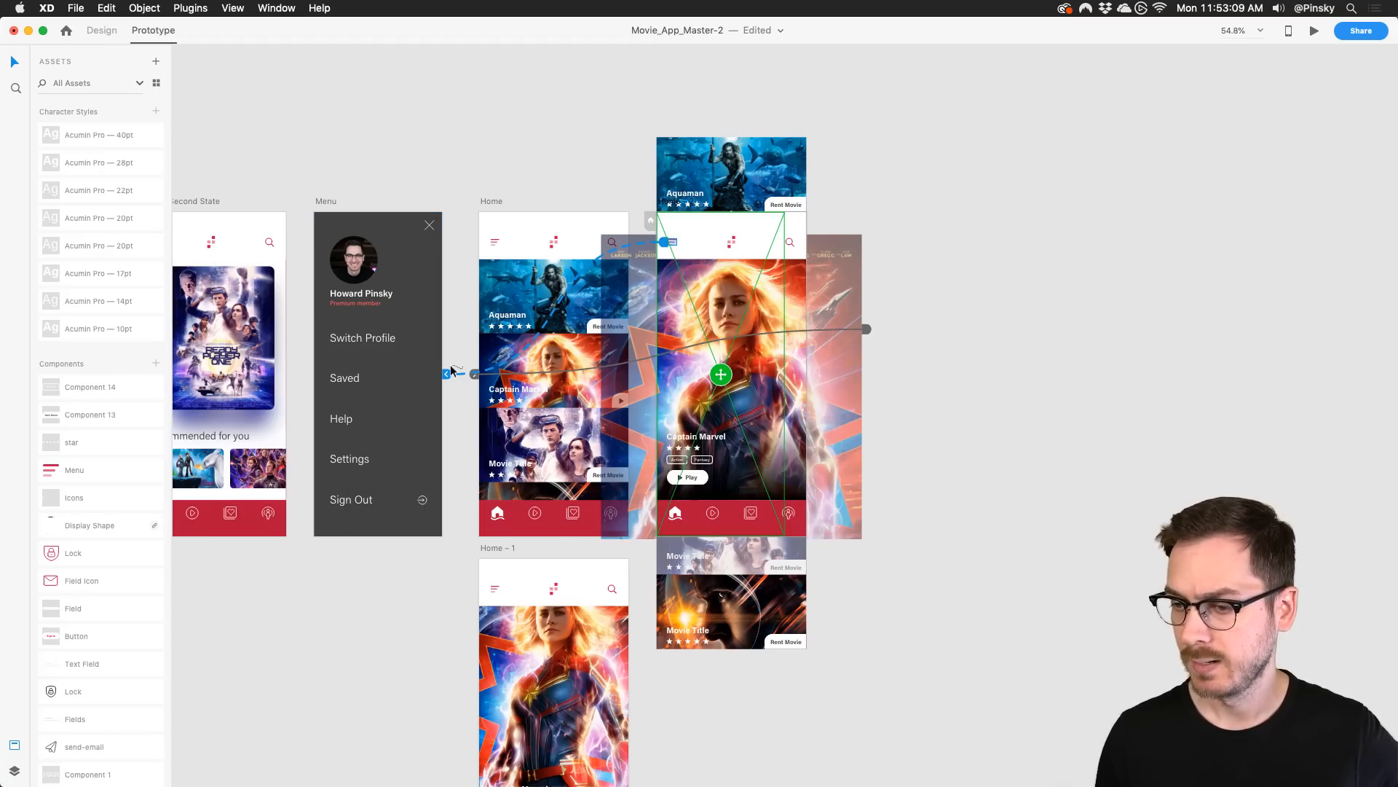
# Preview the expanded Captain Marvel screen and test opening and closing the menu overlay
pyautogui.press('super+Return')
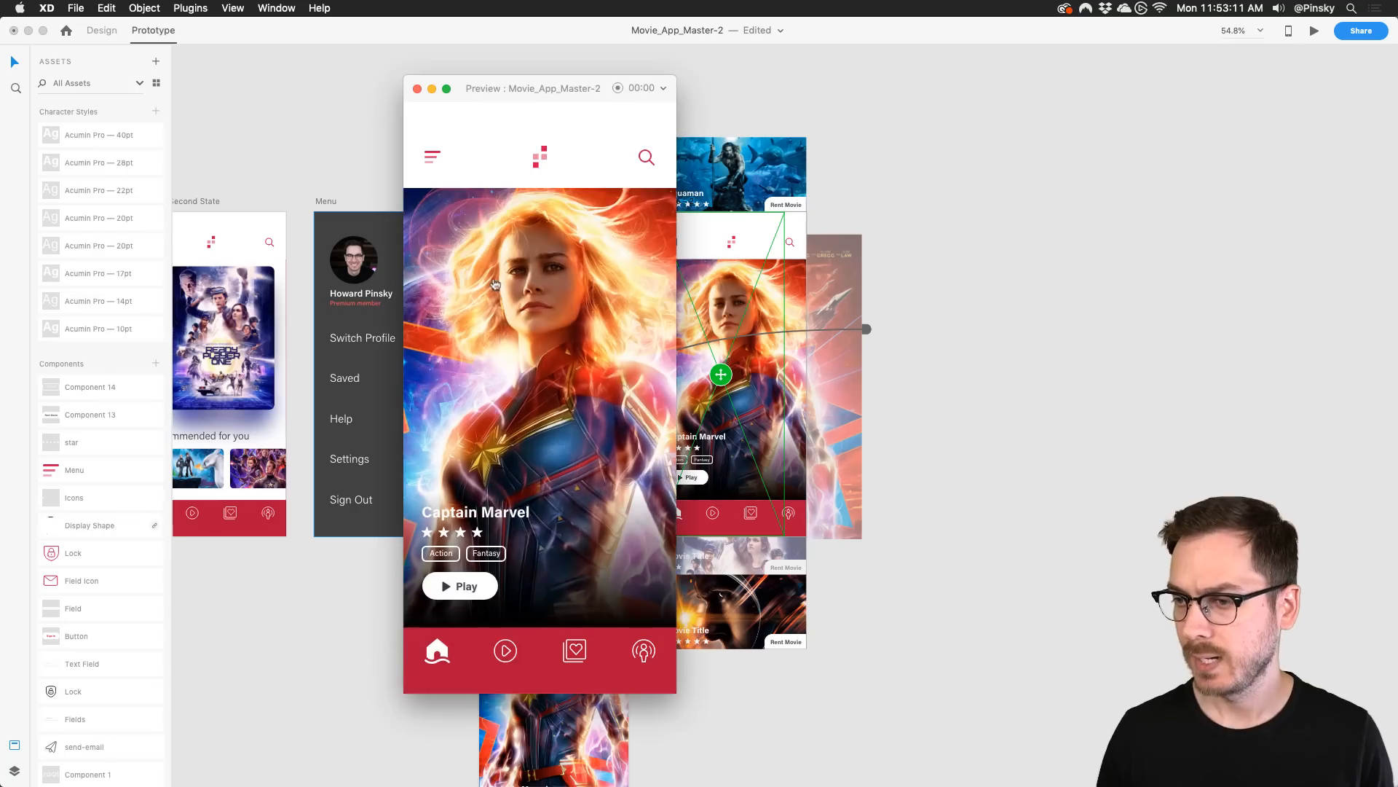
pyautogui.click(431, 155)
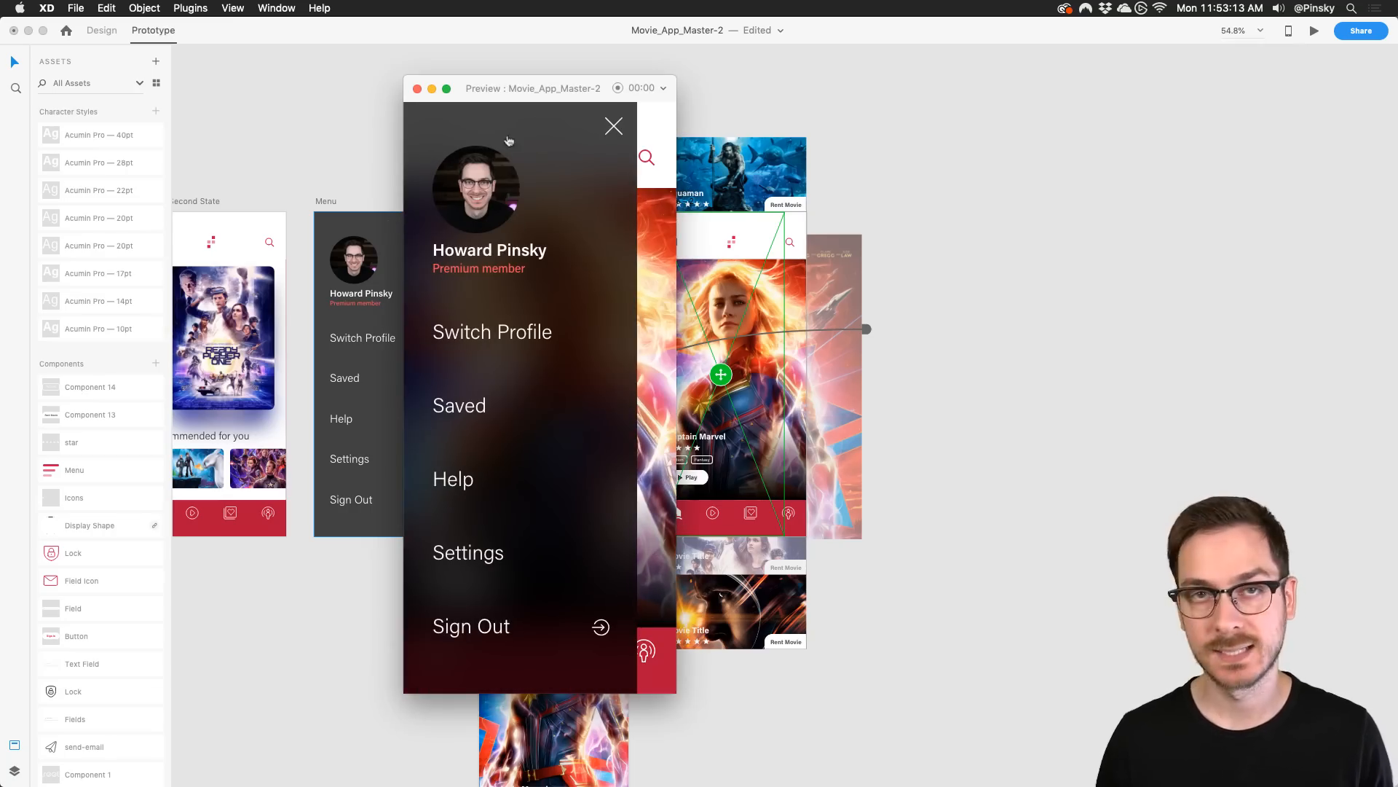
pyautogui.click(613, 128)
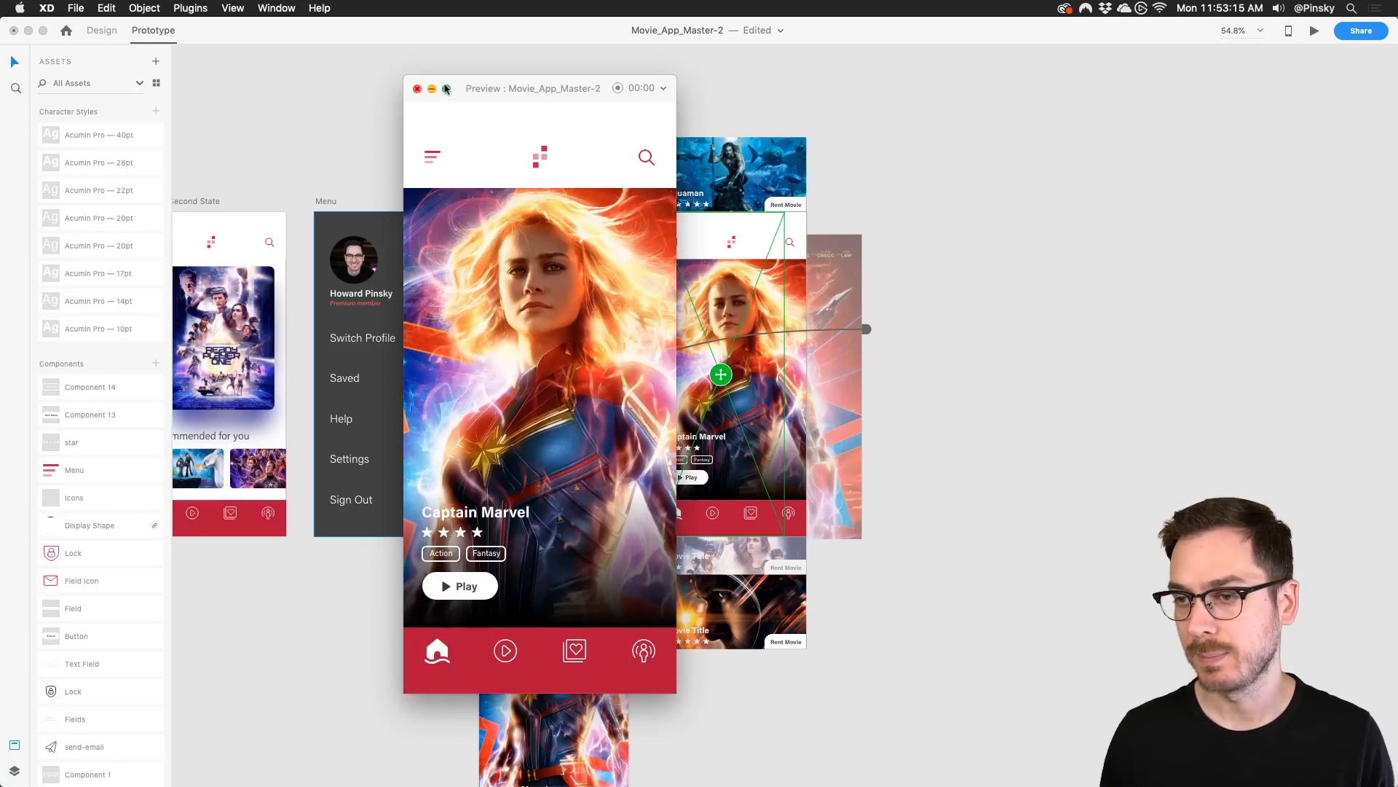
pyautogui.click(417, 86)
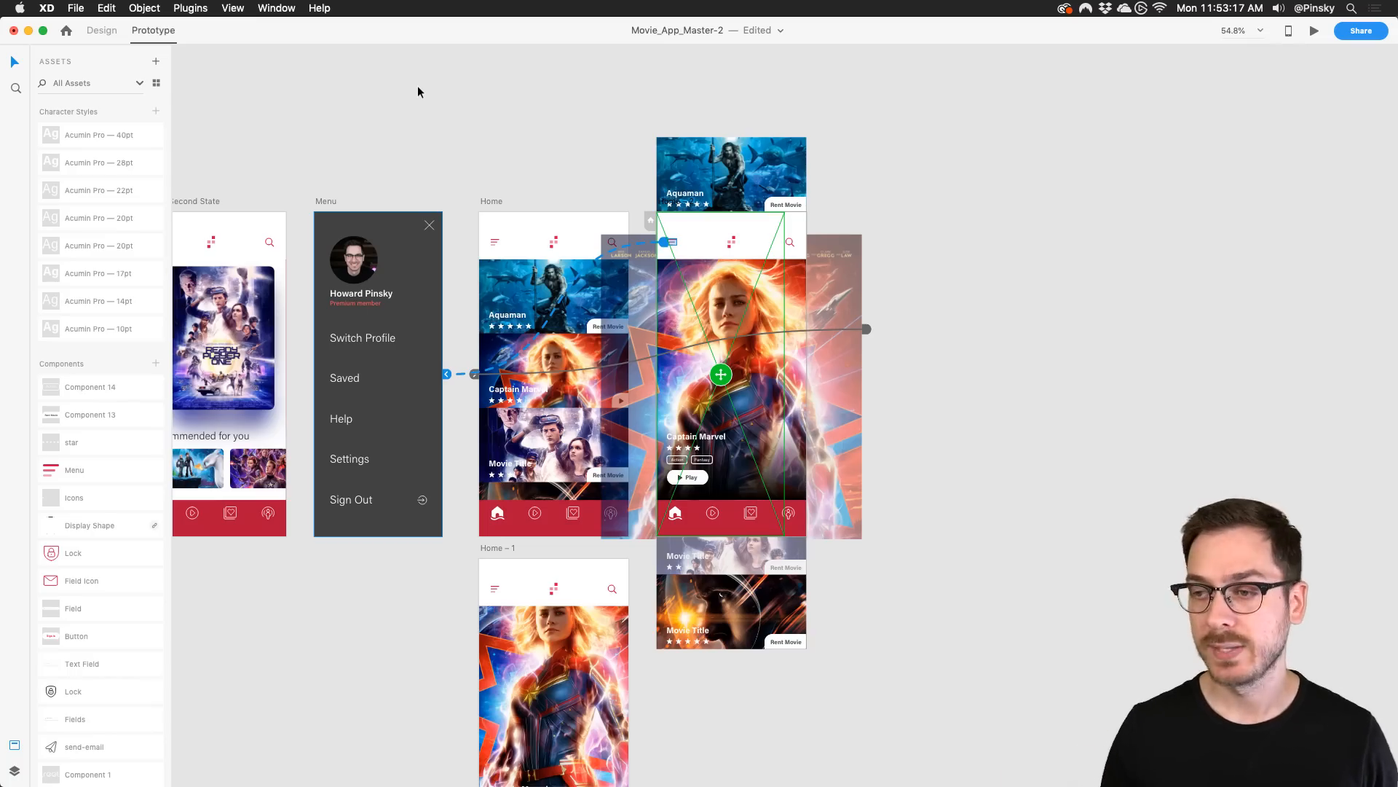
pyautogui.click(437, 104)
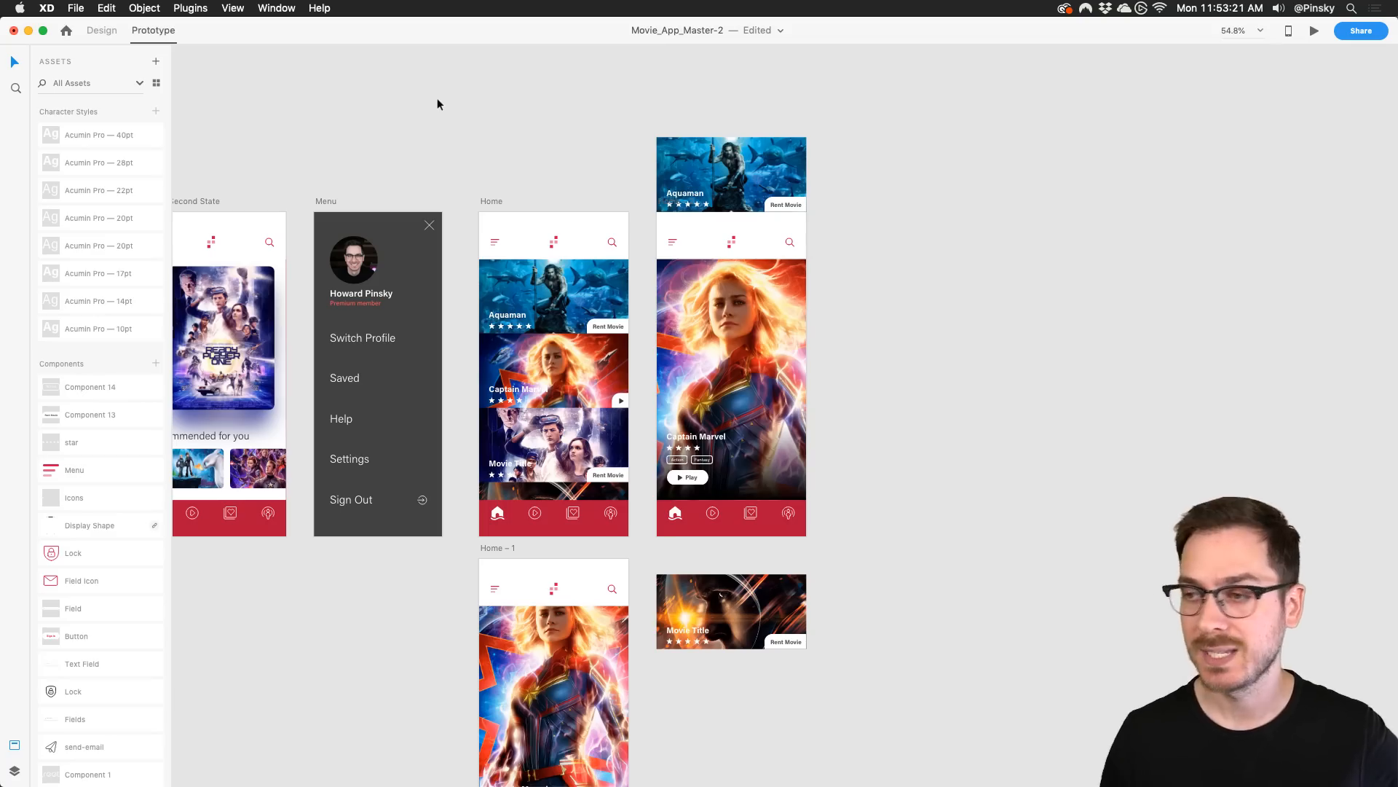
# Create a Share for Review link titled "Reel Movies" that anyone with the link can view
pyautogui.click(1372, 32)
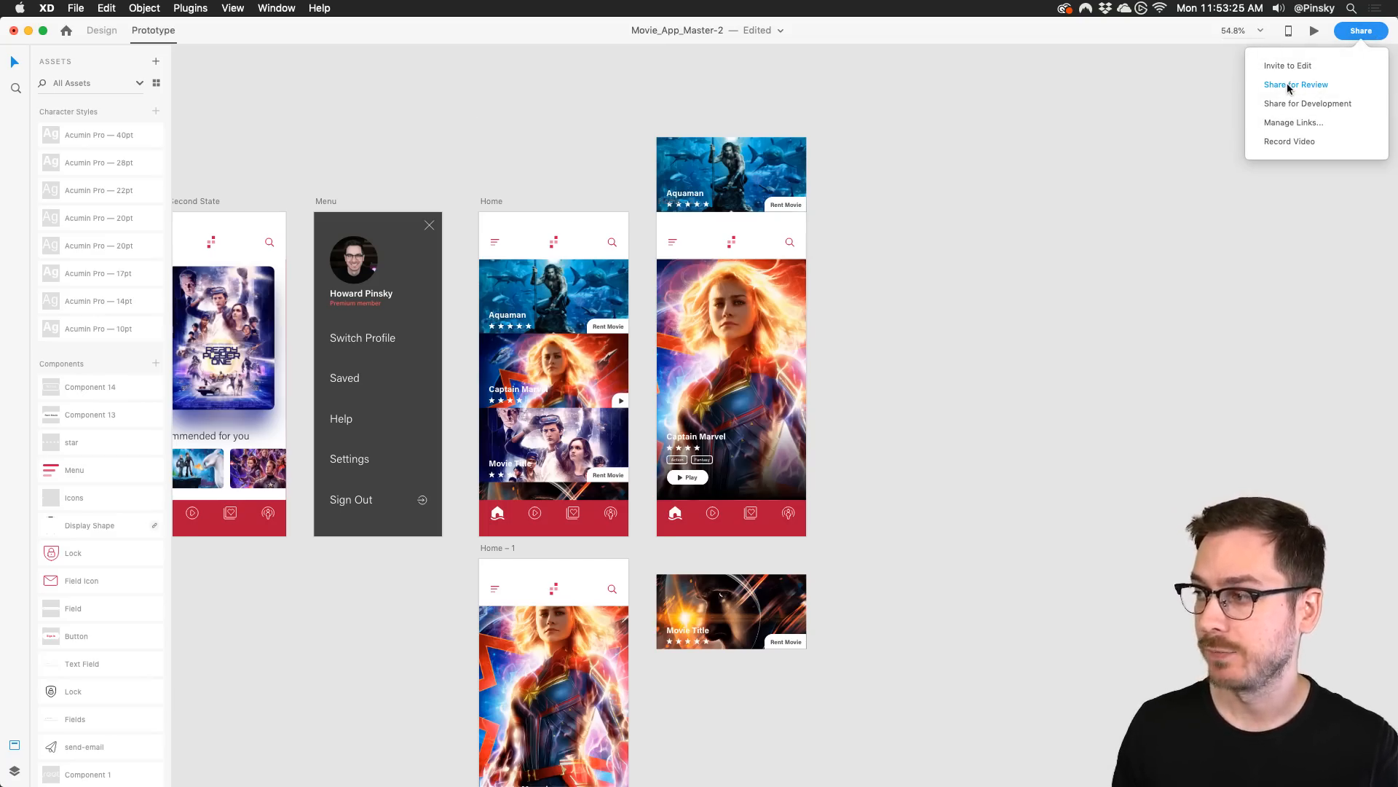
pyautogui.click(1289, 88)
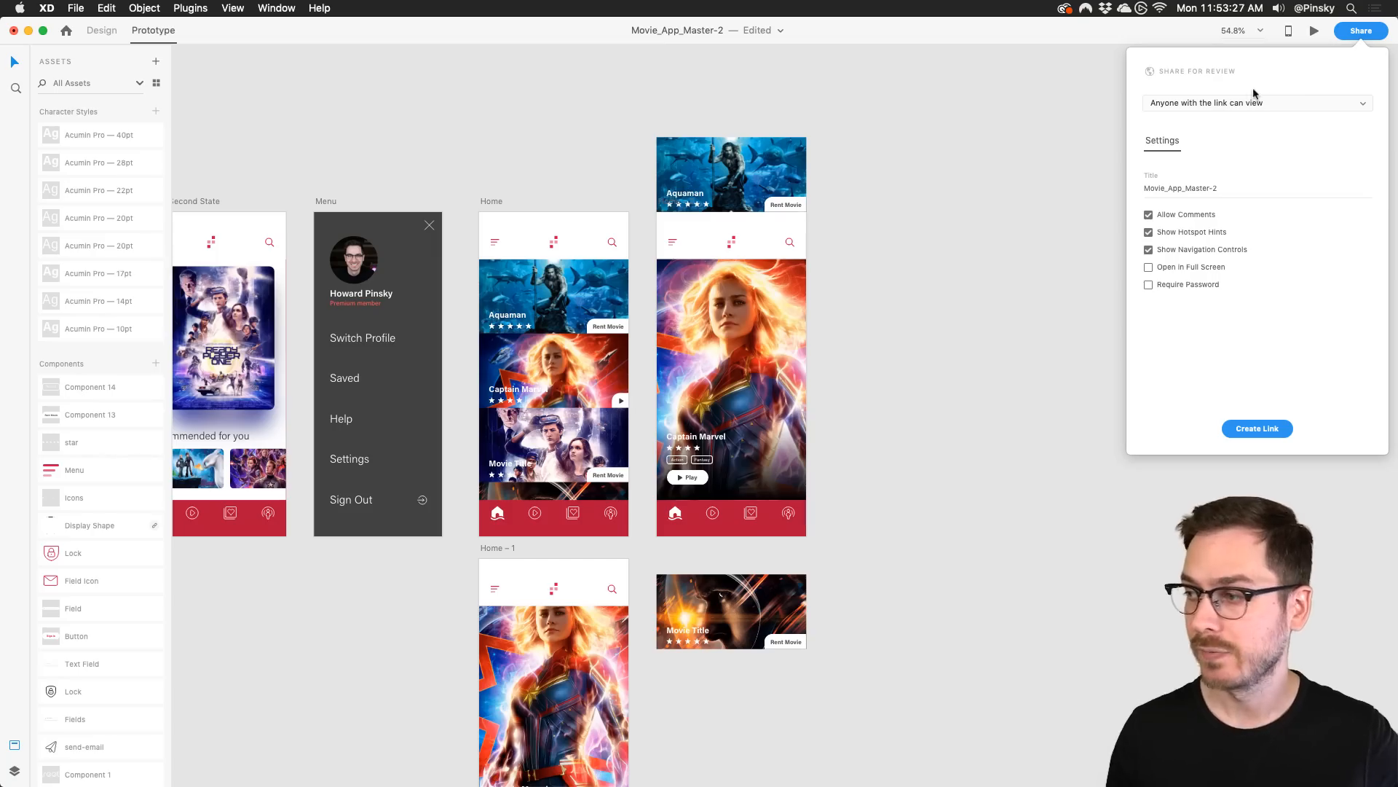
pyautogui.click(1215, 108)
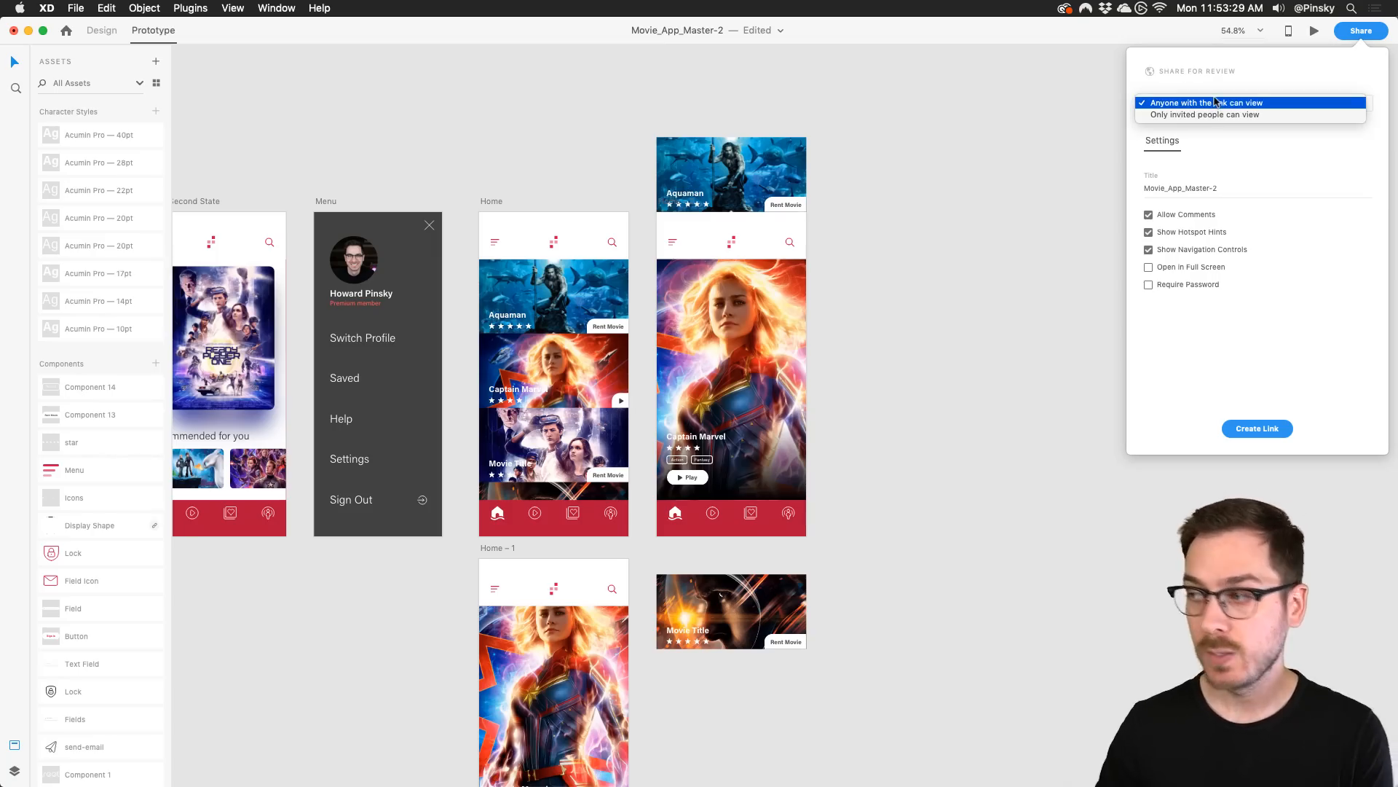
pyautogui.click(1206, 103)
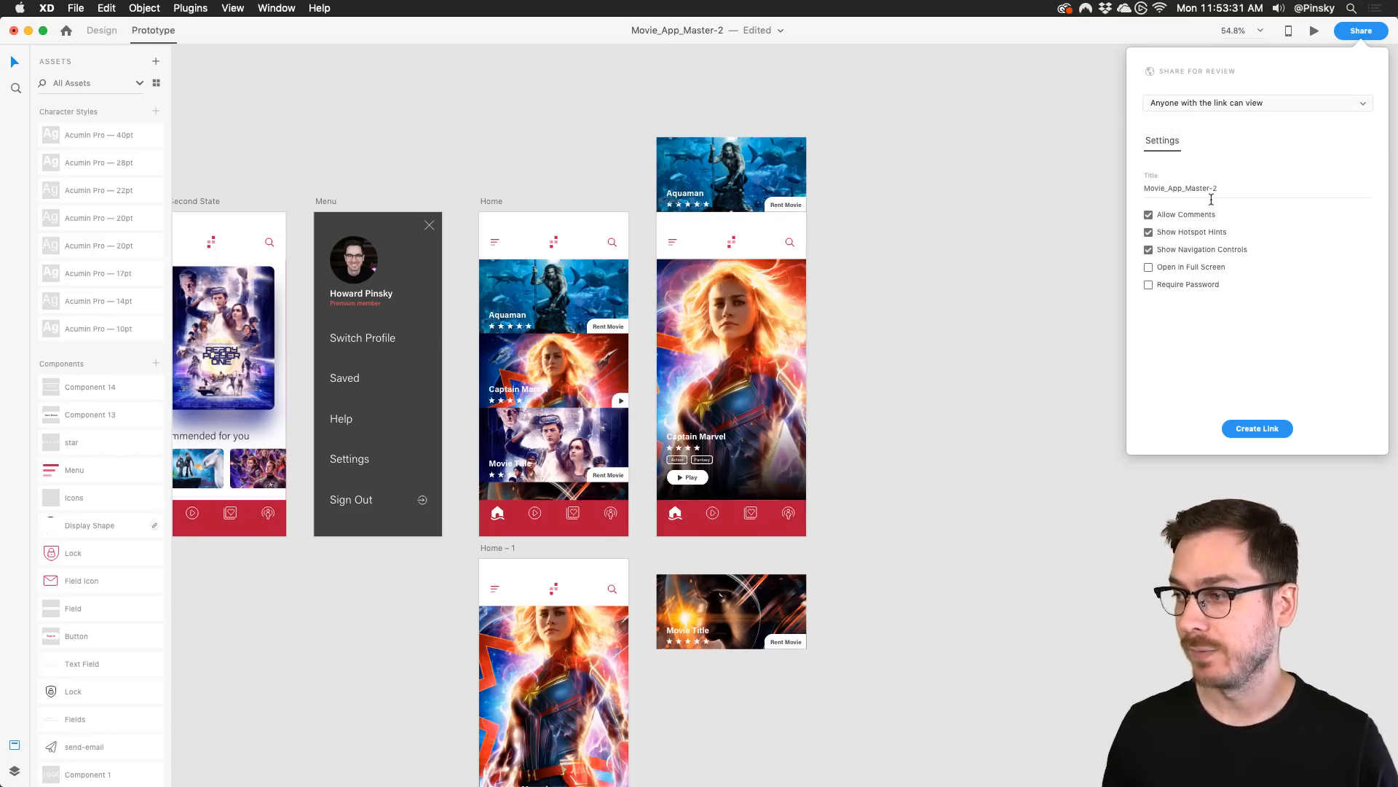
pyautogui.tripleClick(1209, 190)
pyautogui.write('Reel Movies')
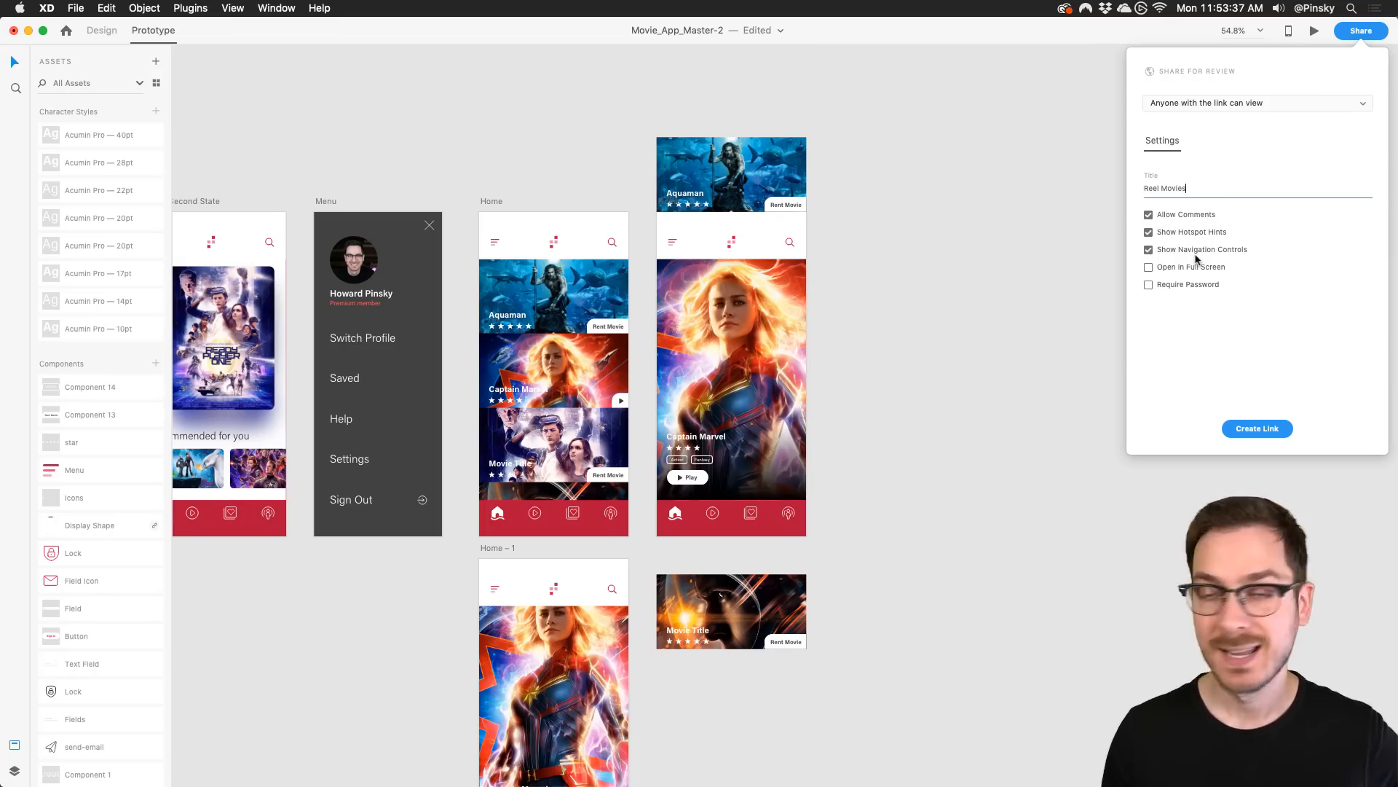
pyautogui.click(1241, 434)
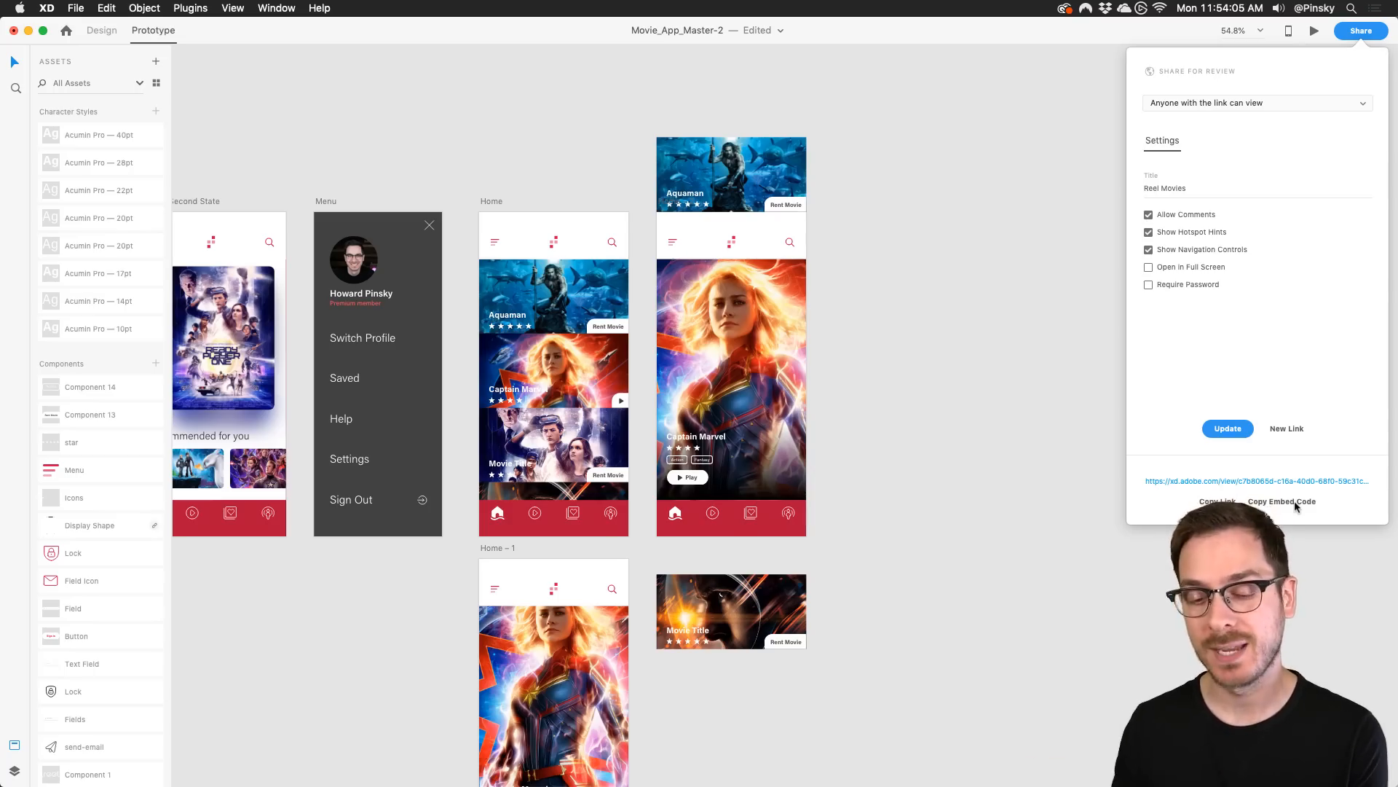
pyautogui.click(897, 394)
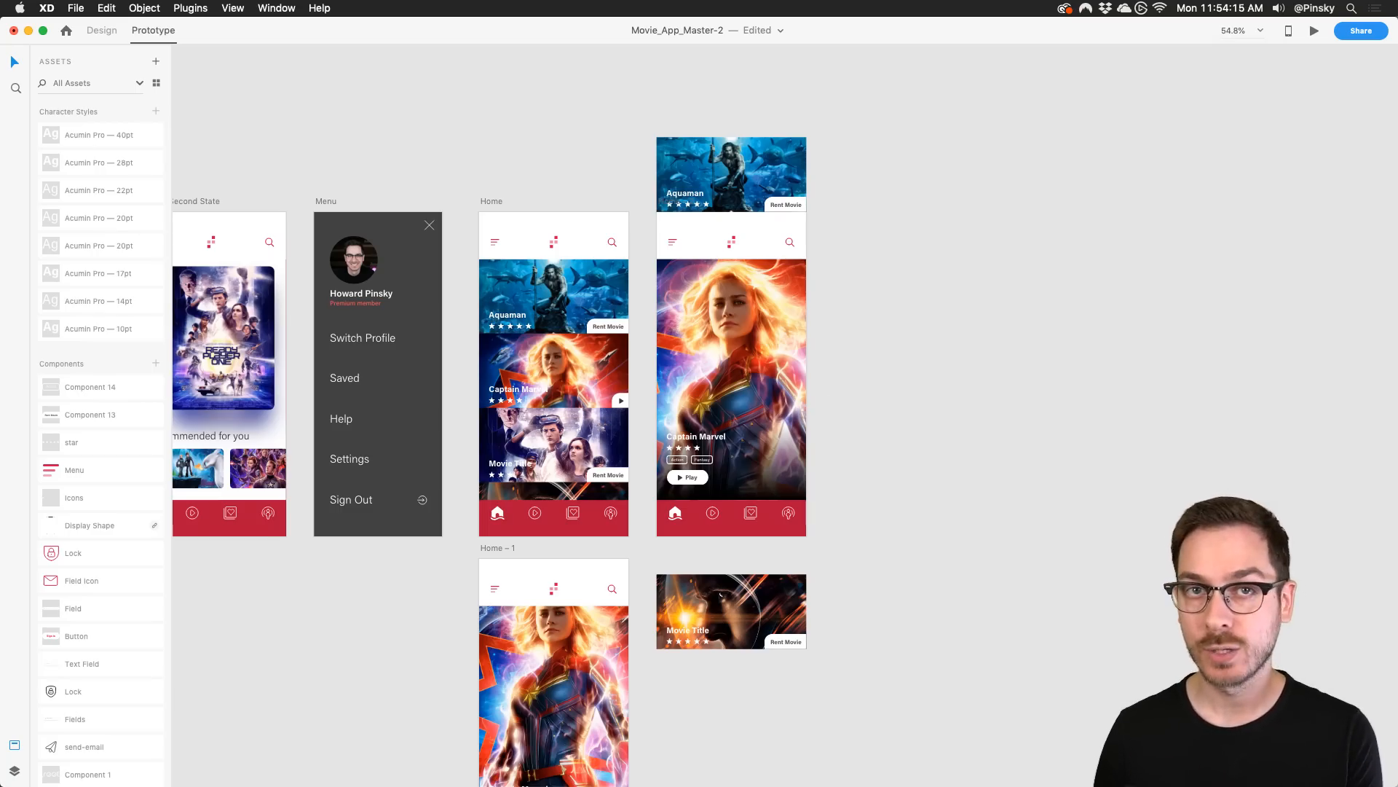
# Launch the prototype preview
pyautogui.press('super+Return')
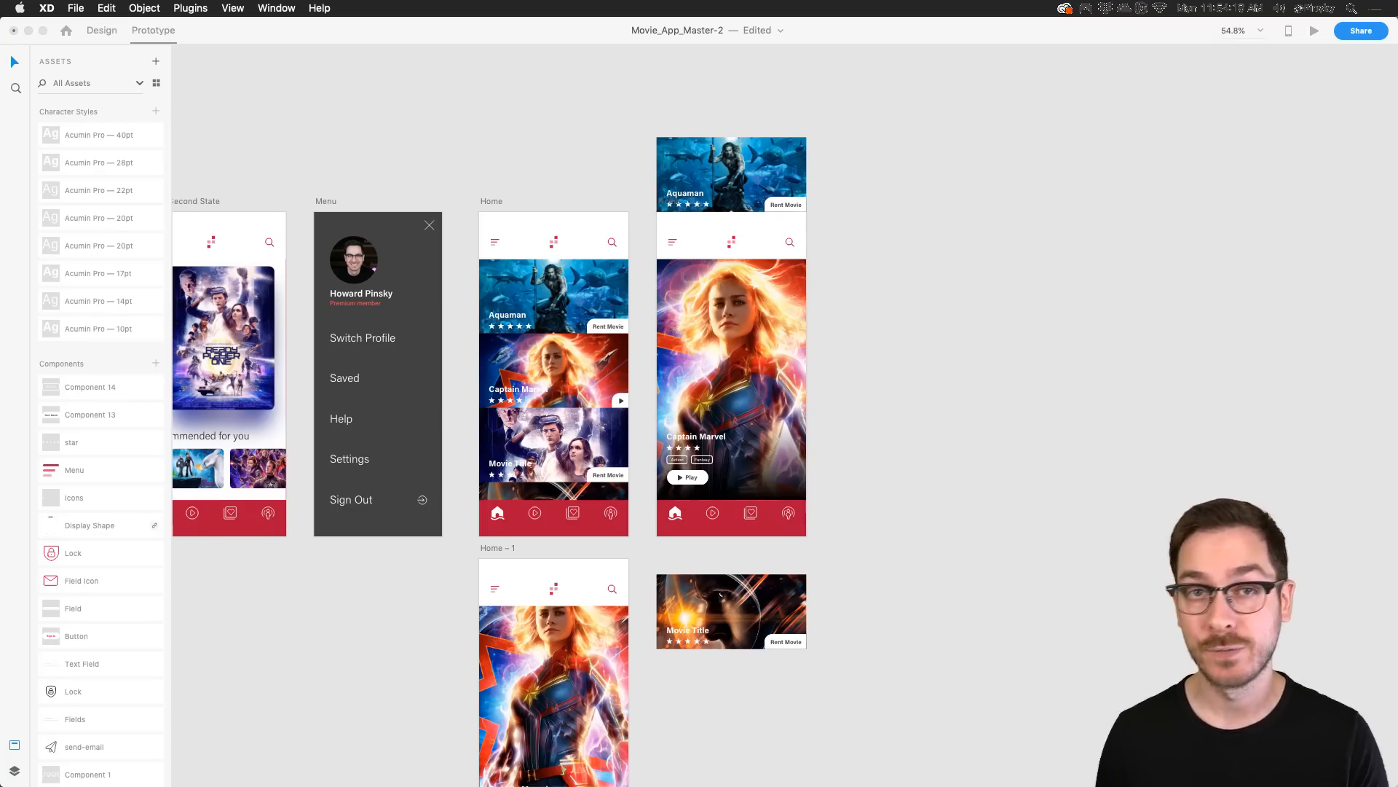